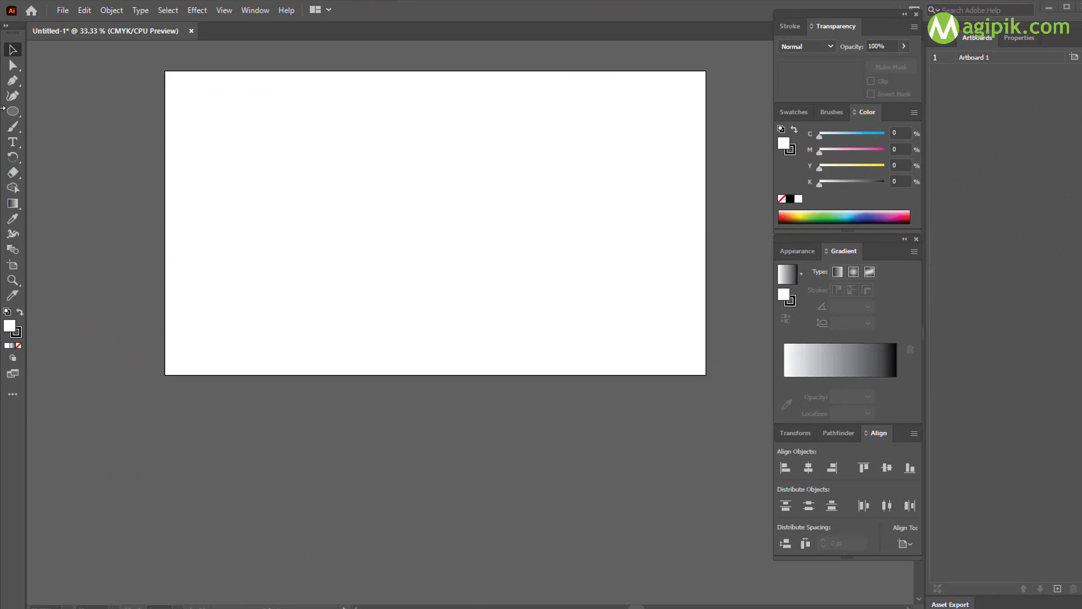
Step: Draw a rectangle covering the whole artboard and remove its stroke
{"action": "left_click_drag", "start_coordinate": [12, 111], "coordinate": [56, 111]}
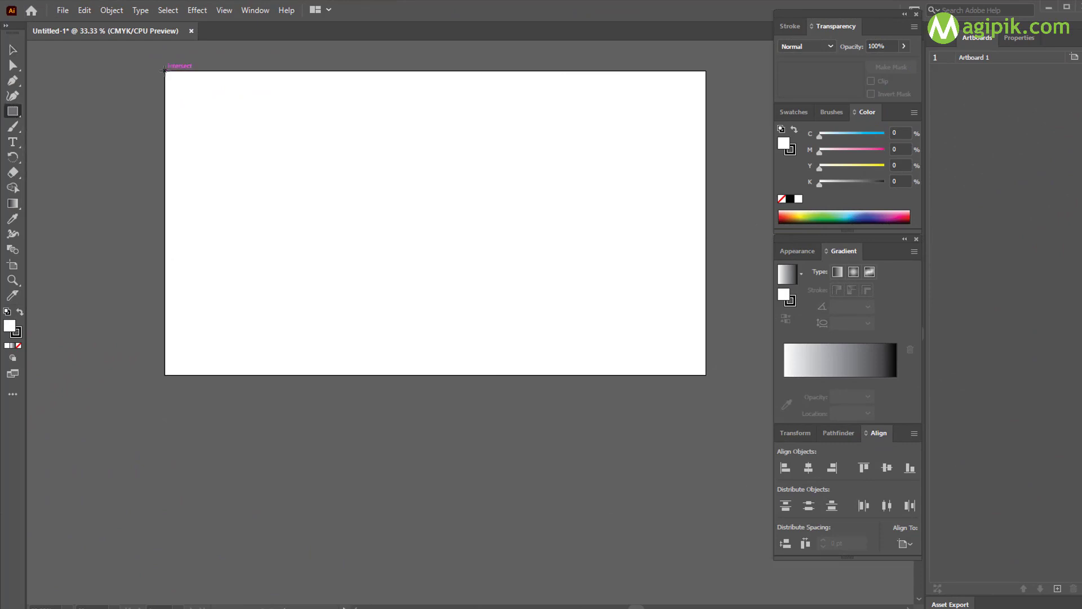
{"action": "left_click_drag", "start_coordinate": [164, 70], "coordinate": [706, 374]}
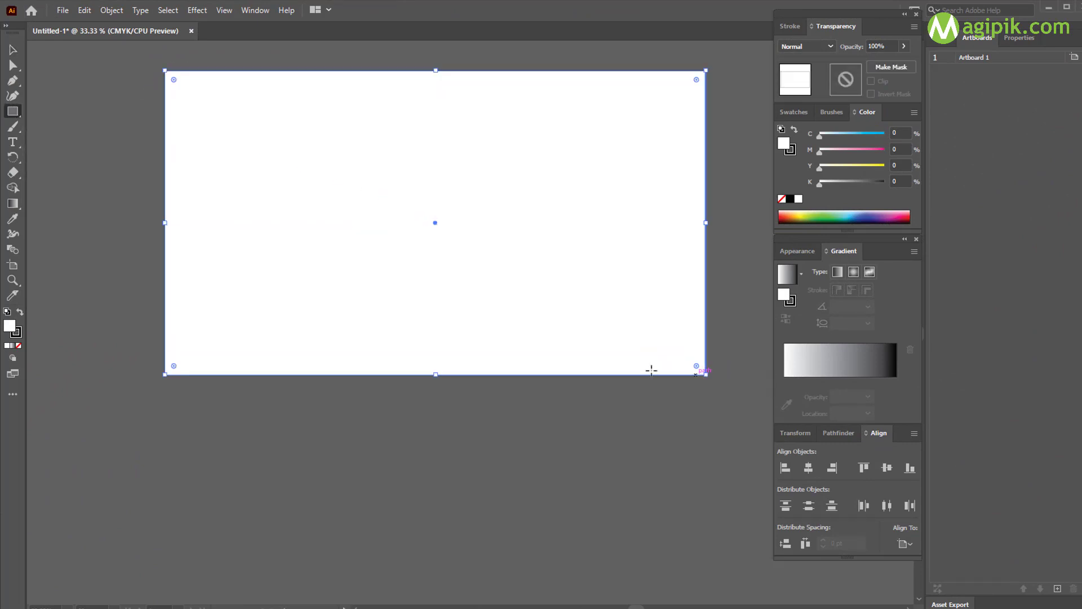
{"action": "left_click", "coordinate": [13, 50]}
{"action": "left_click", "coordinate": [19, 335]}
{"action": "left_click", "coordinate": [19, 345]}
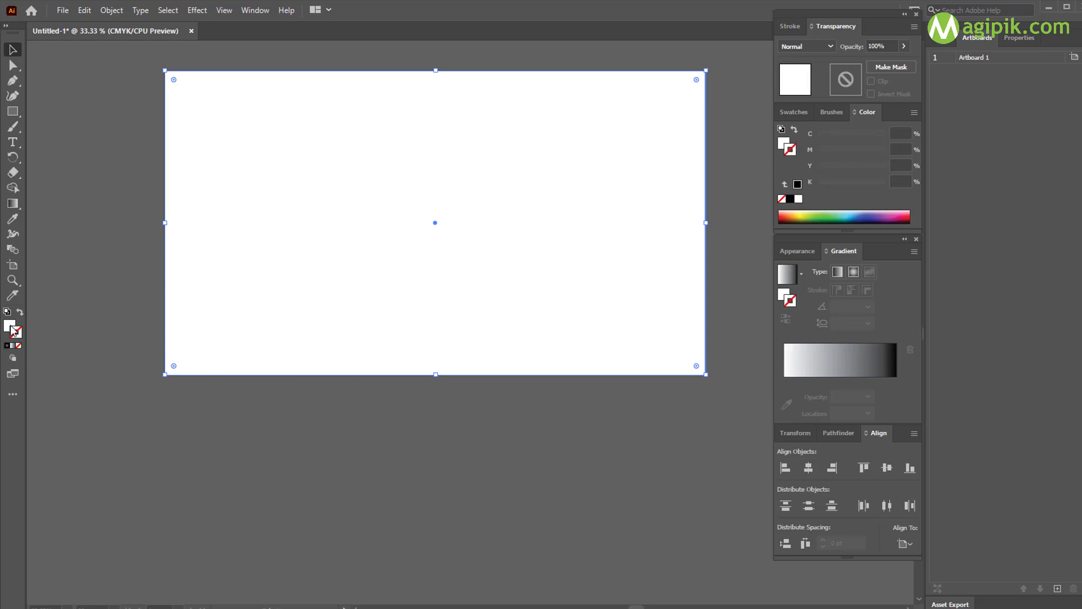
Step: Fill the background rectangle with a linear gradient from magenta-purple at 0% to dark violet at 100%
{"action": "left_click", "coordinate": [9, 326]}
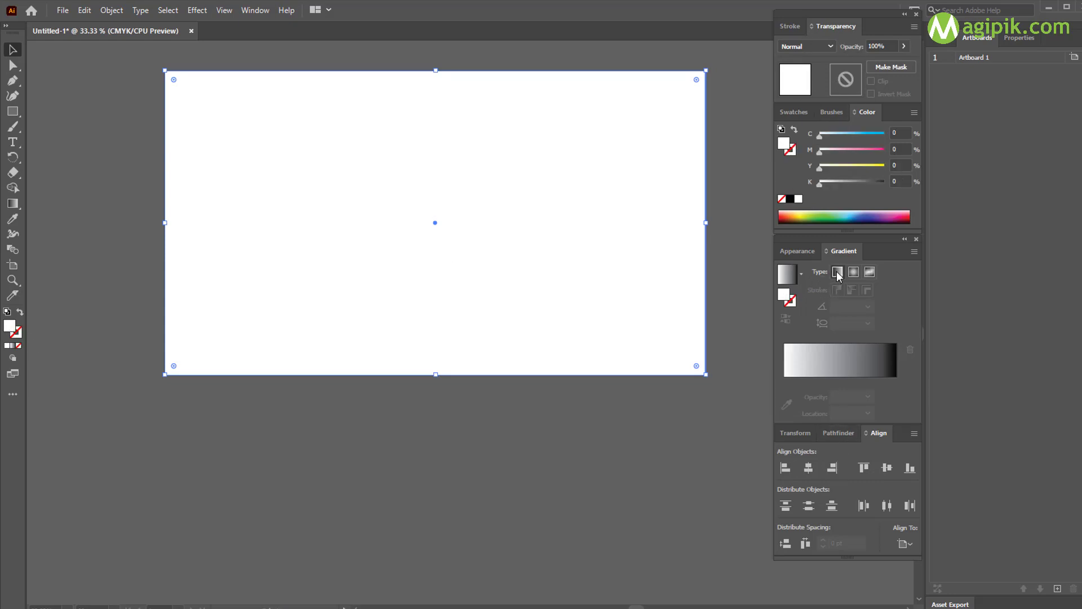
{"action": "left_click", "coordinate": [847, 366]}
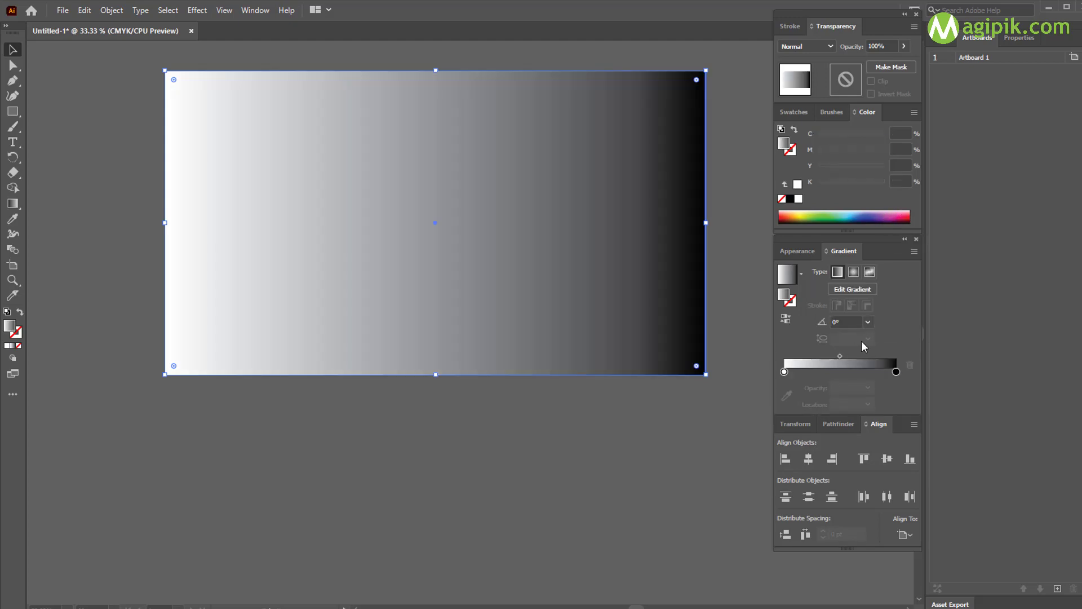
{"action": "left_click", "coordinate": [897, 371]}
{"action": "left_click", "coordinate": [787, 396]}
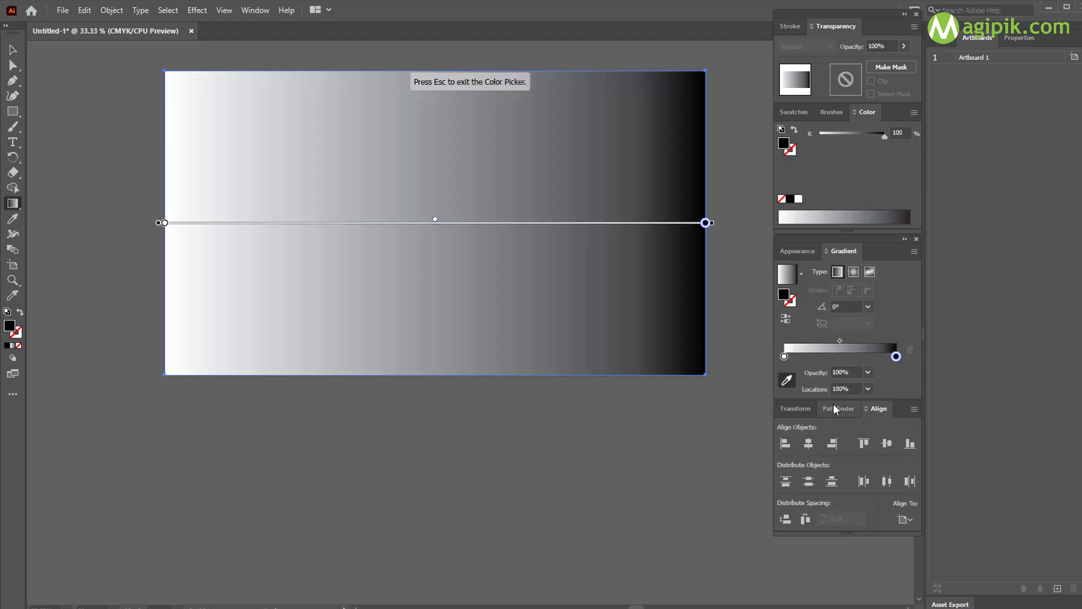
{"action": "left_click", "coordinate": [835, 113]}
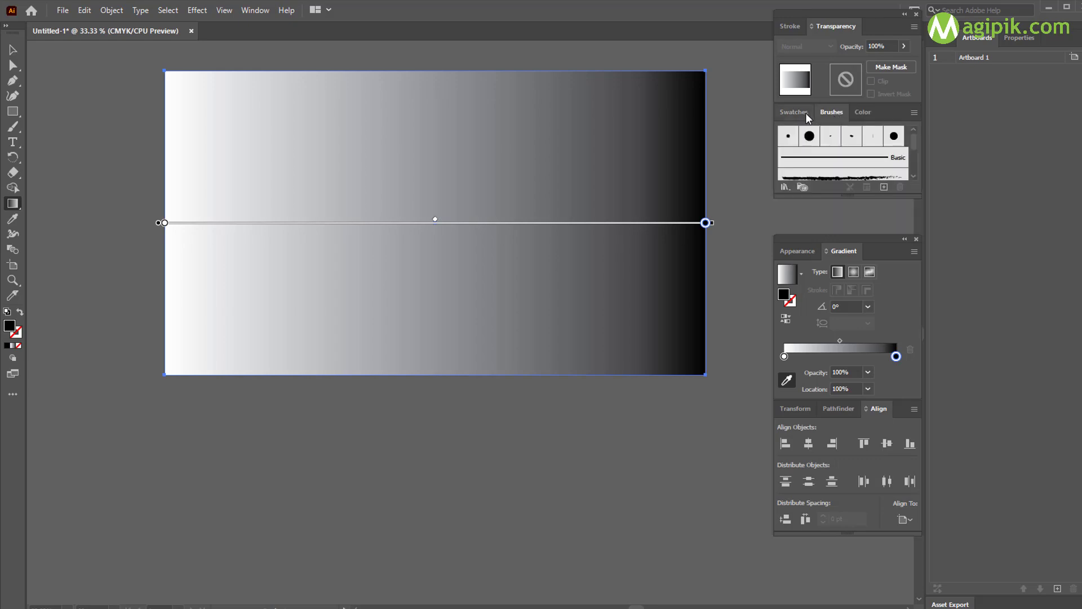
{"action": "left_click", "coordinate": [806, 112]}
{"action": "left_click", "coordinate": [889, 163]}
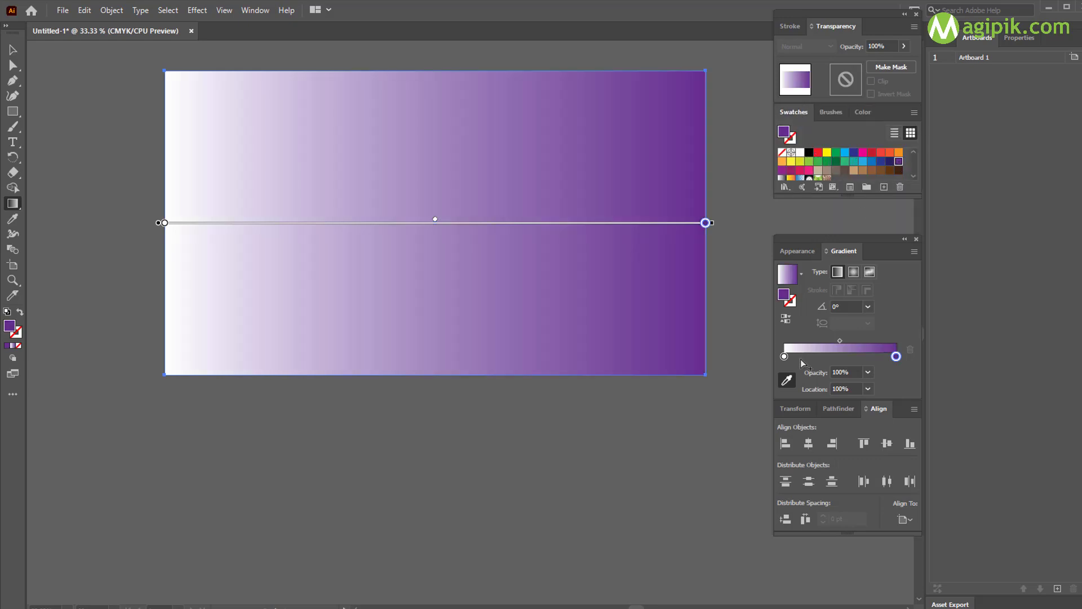
{"action": "left_click", "coordinate": [784, 356]}
{"action": "left_click", "coordinate": [782, 170]}
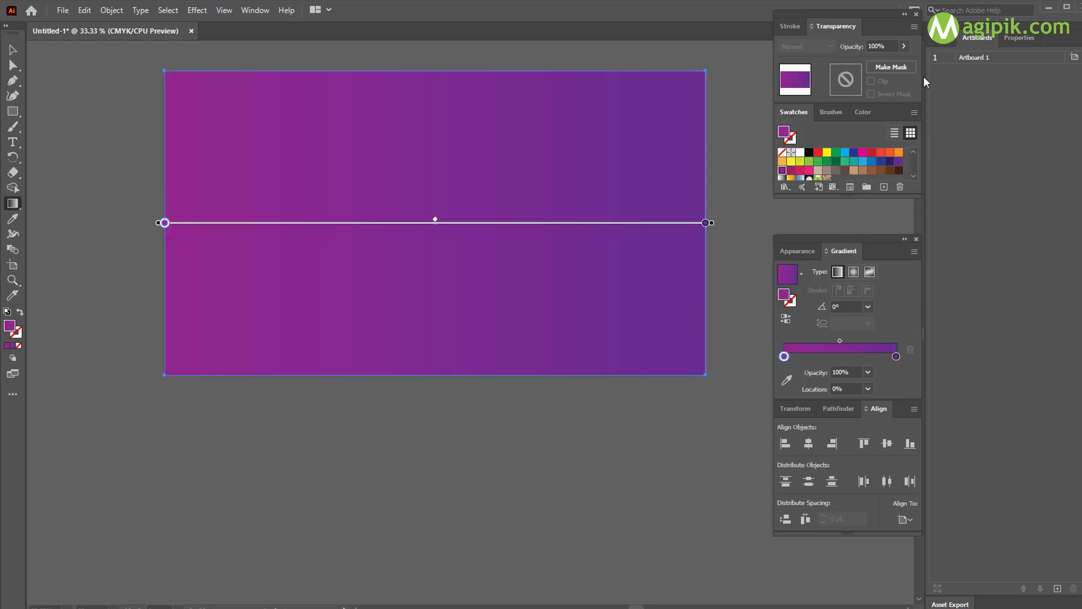
Step: Make the background gradient radial and shrink its spread to a small glow around the artboard's centre
{"action": "left_click", "coordinate": [854, 271]}
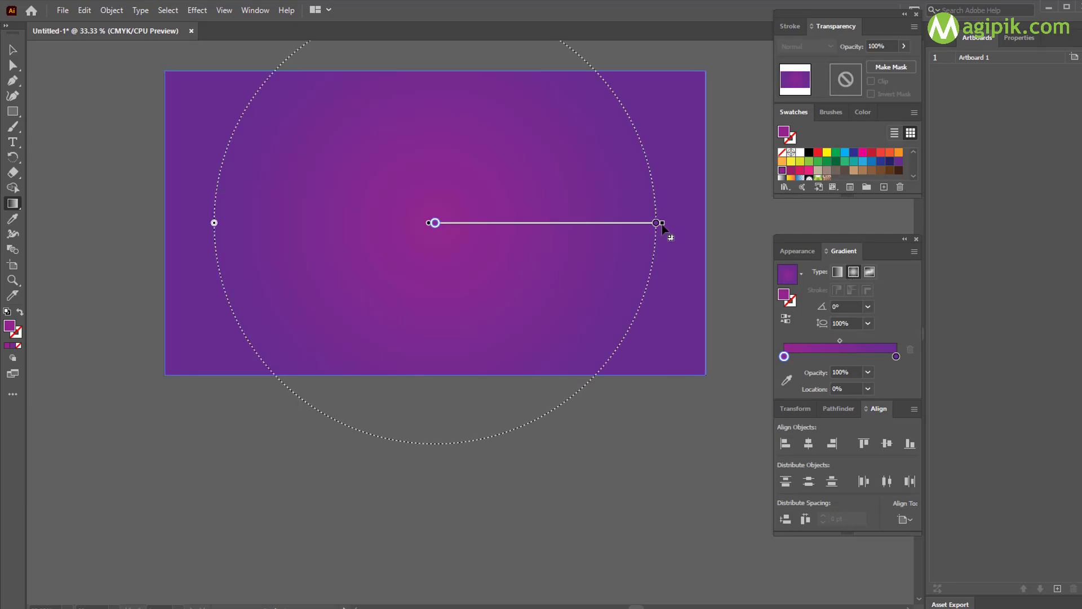
{"action": "left_click_drag", "start_coordinate": [663, 225], "coordinate": [556, 285]}
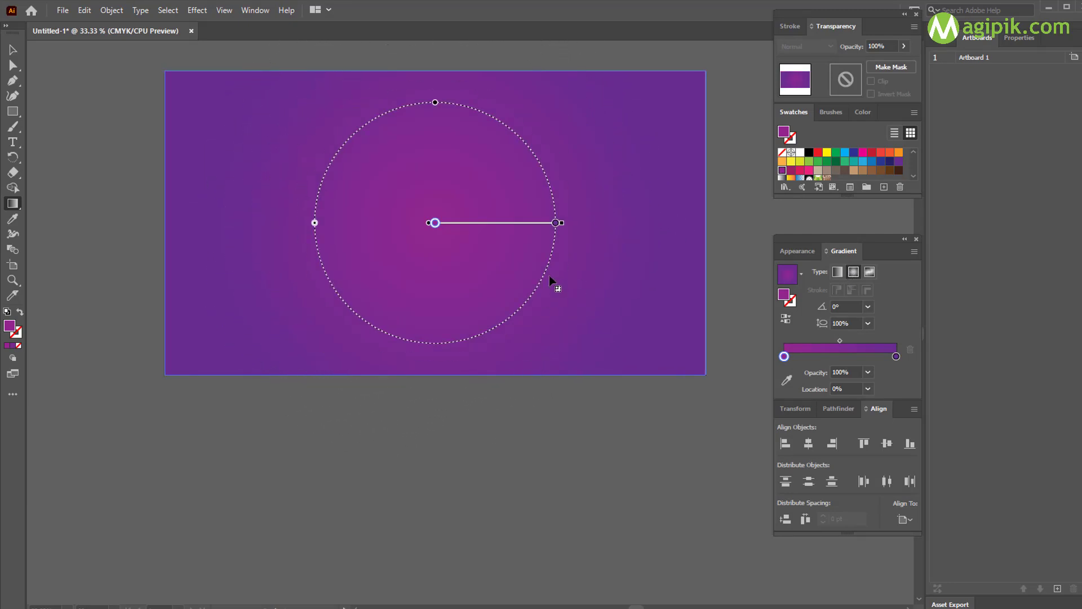
{"action": "left_click_drag", "start_coordinate": [562, 224], "coordinate": [573, 224]}
{"action": "left_click", "coordinate": [12, 51]}
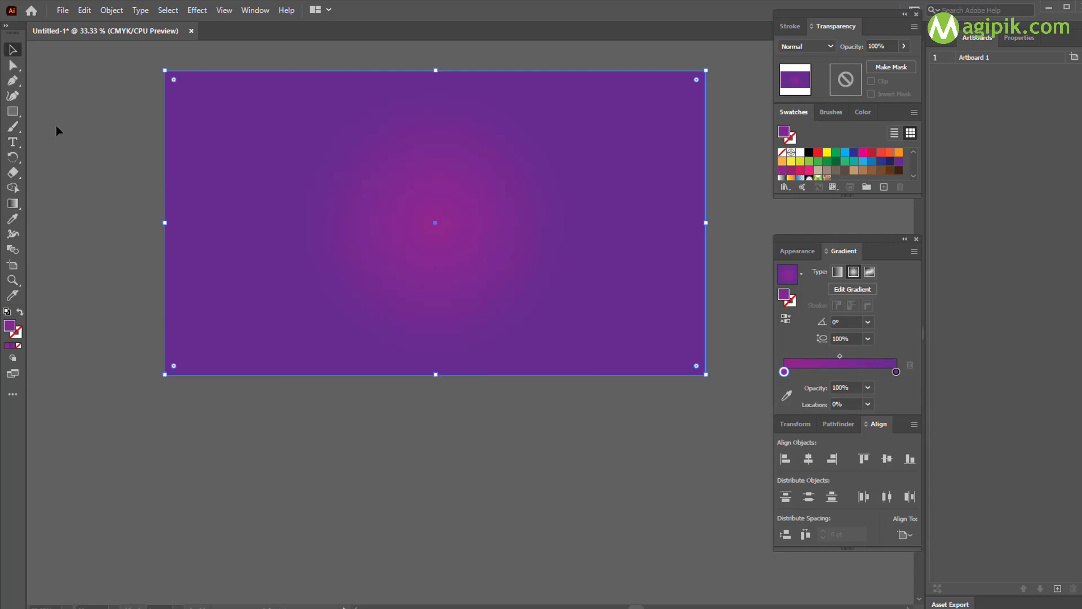
Step: Deselect the background rectangle and lock it within Layer 1
{"action": "left_click", "coordinate": [59, 129]}
{"action": "left_click", "coordinate": [943, 39]}
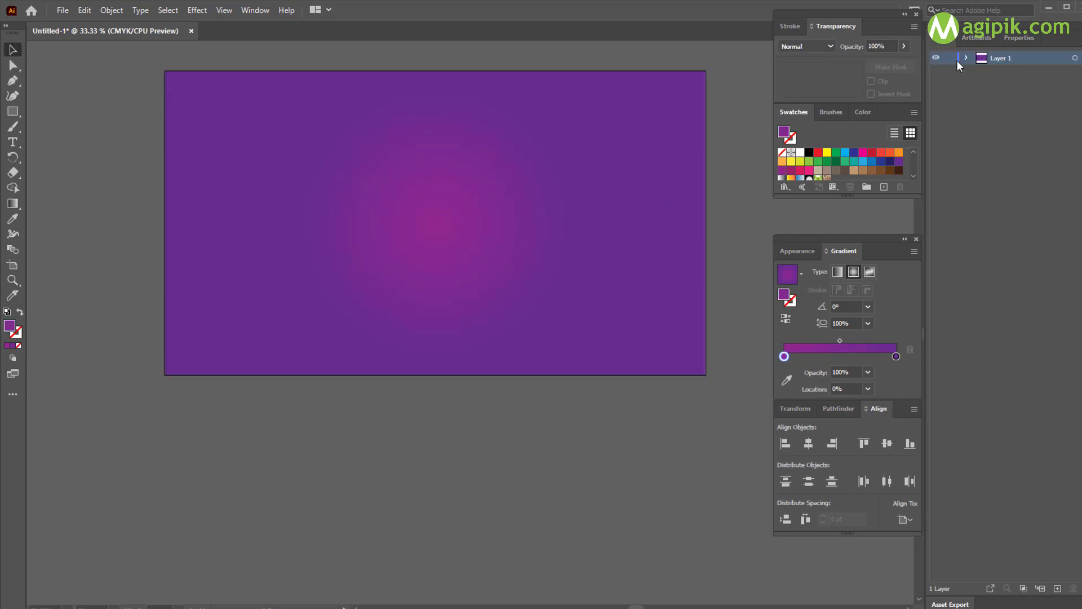
{"action": "left_click", "coordinate": [966, 58]}
Step: Create an upright ellipse and move it to the centre of the background glow
{"action": "left_click_drag", "start_coordinate": [14, 112], "coordinate": [71, 141]}
{"action": "left_click", "coordinate": [450, 178]}
{"action": "key", "text": "Return"}
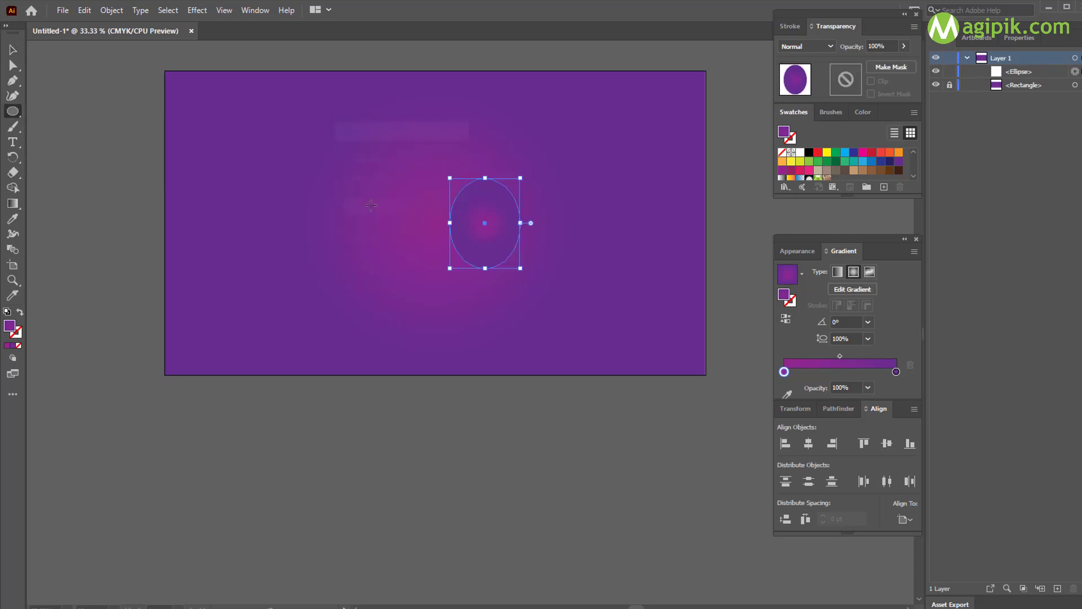
{"action": "key", "text": "v"}
{"action": "left_click_drag", "start_coordinate": [495, 220], "coordinate": [436, 228]}
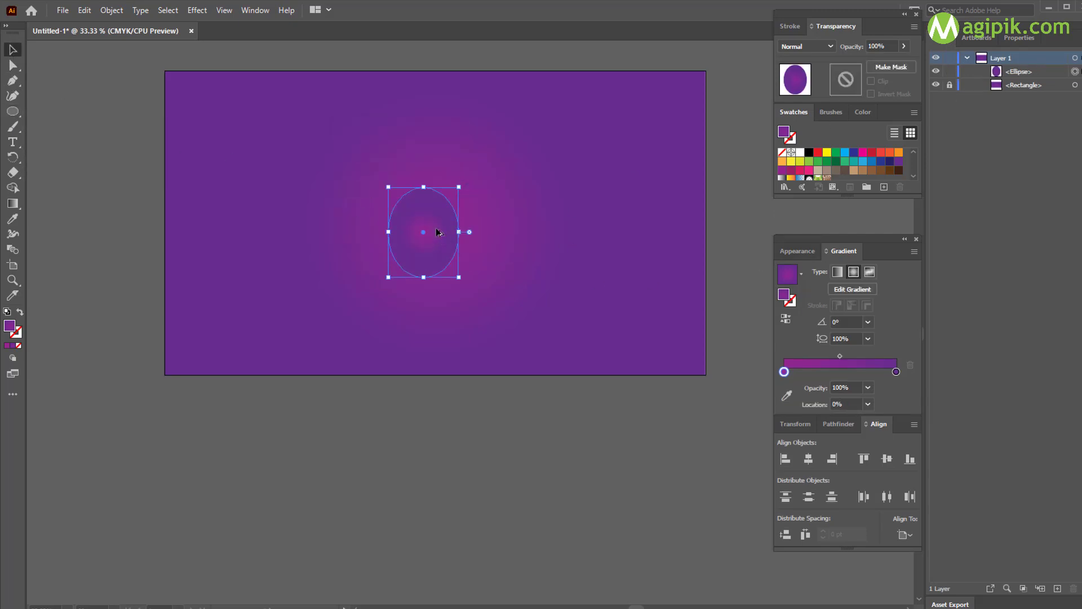
Step: Fill the ellipse with the yellow-orange-red gradient swatch and run it vertically, yellow at the top and red at the bottom
{"action": "scroll", "coordinate": [435, 228], "scroll_direction": "up", "scroll_amount": 3}
{"action": "scroll", "coordinate": [435, 228], "scroll_direction": "up", "scroll_amount": 1}
{"action": "scroll", "coordinate": [435, 228], "scroll_direction": "up", "scroll_amount": 1}
{"action": "scroll", "coordinate": [446, 222], "scroll_direction": "left", "scroll_amount": 1}
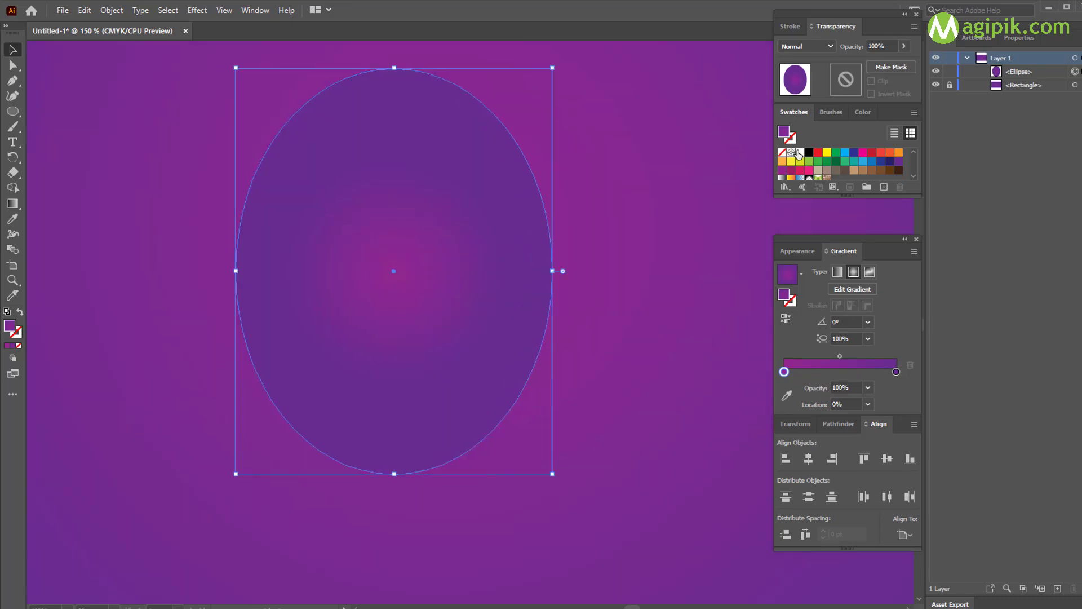
{"action": "left_click", "coordinate": [791, 179]}
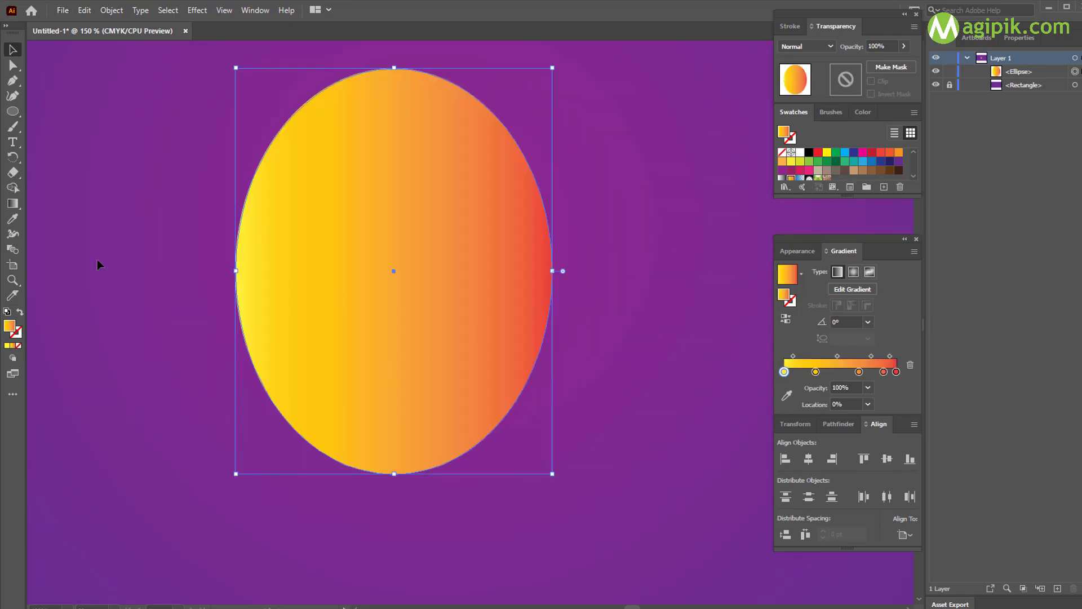
{"action": "key", "text": "shift+m"}
{"action": "key", "text": "g"}
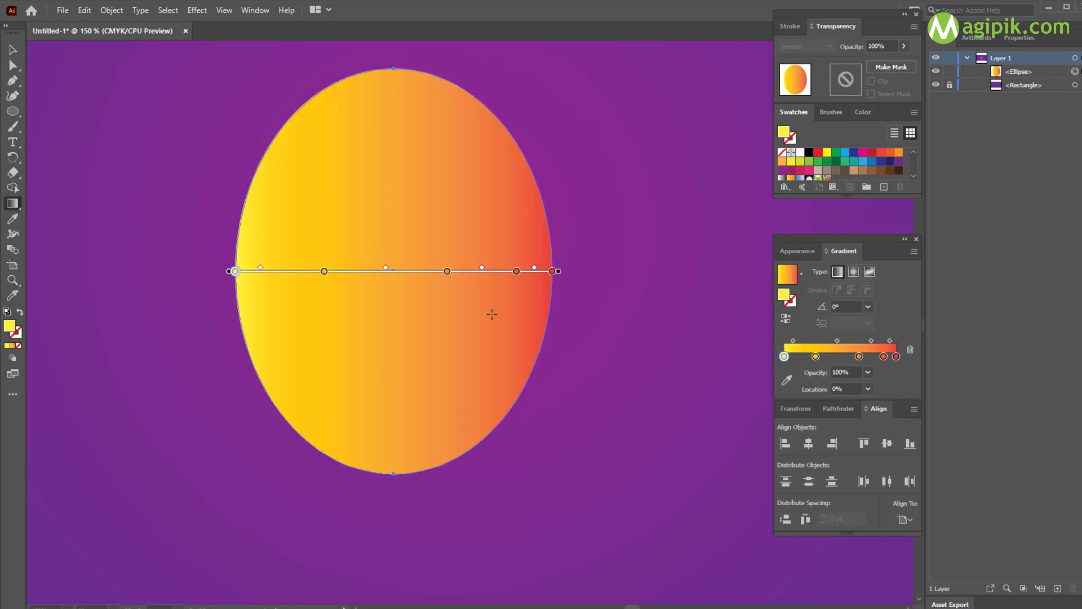
{"action": "mouse_move", "coordinate": [567, 272]}
{"action": "left_mouse_down"}
{"action": "mouse_move", "coordinate": [564, 299]}
{"action": "mouse_move", "coordinate": [246, 468]}
{"action": "mouse_move", "coordinate": [228, 458]}
{"action": "mouse_move", "coordinate": [241, 462]}
{"action": "left_mouse_up"}
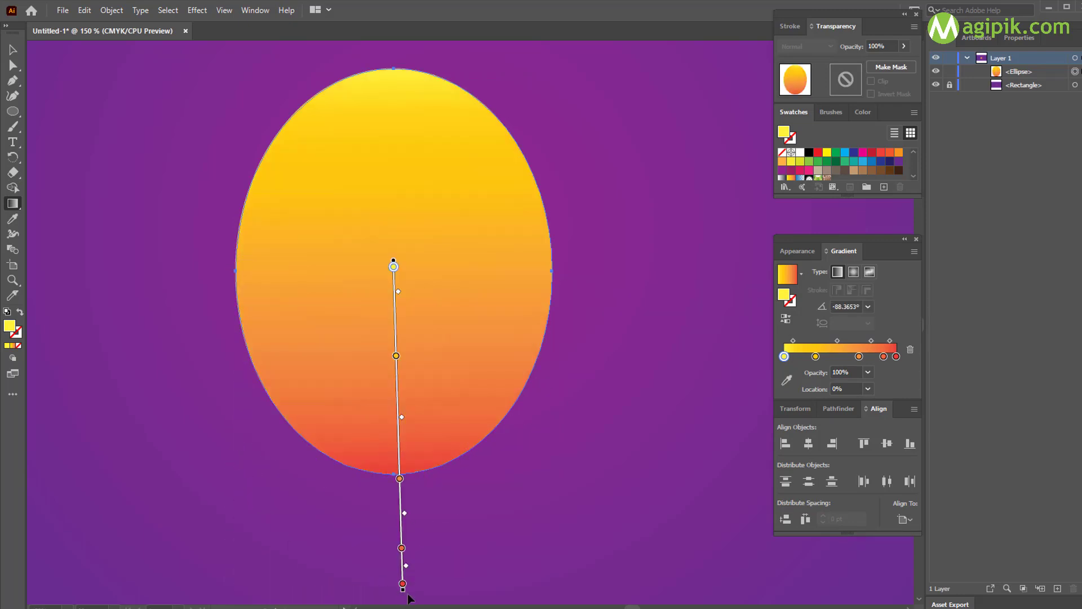
{"action": "left_click_drag", "start_coordinate": [407, 594], "coordinate": [396, 593]}
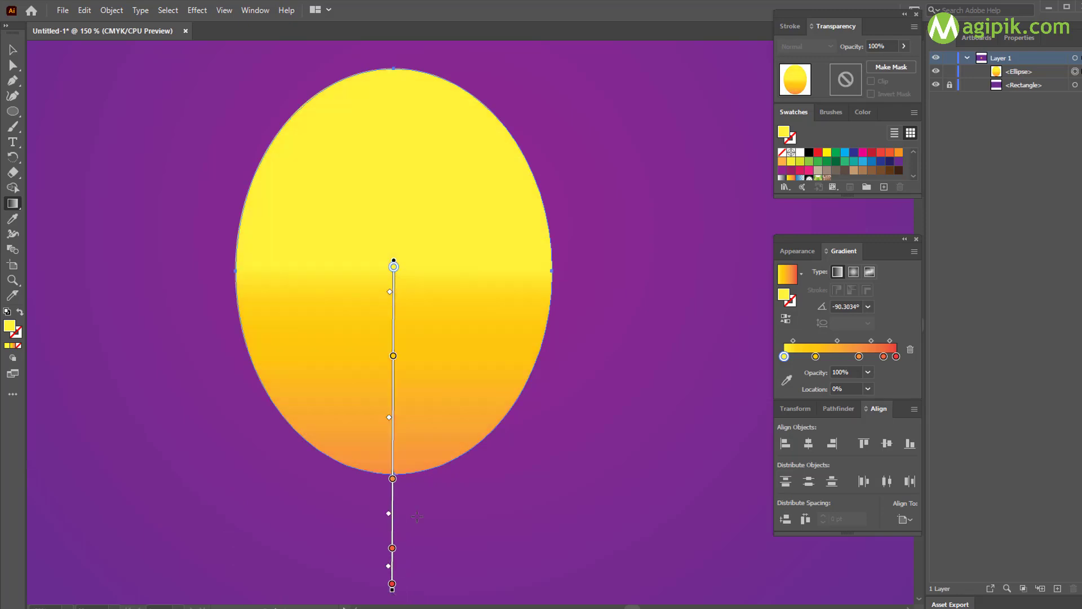
{"action": "left_click_drag", "start_coordinate": [393, 466], "coordinate": [394, 220]}
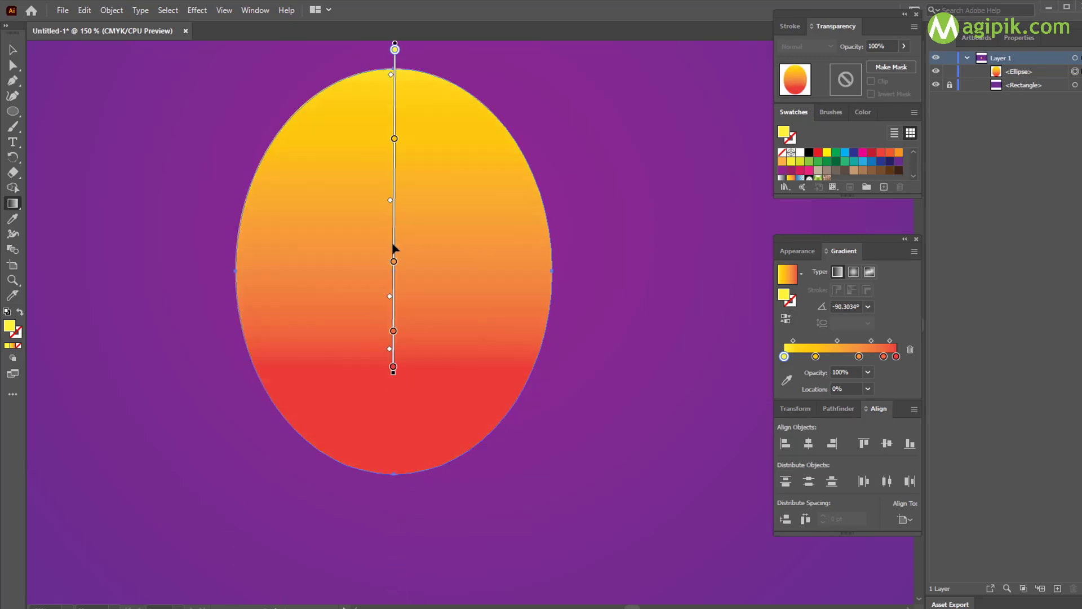
Step: Remove the two intermediate orange stops from the ellipse's gradient, keeping the yellow, gold and red stops
{"action": "left_click_drag", "start_coordinate": [394, 368], "coordinate": [399, 402]}
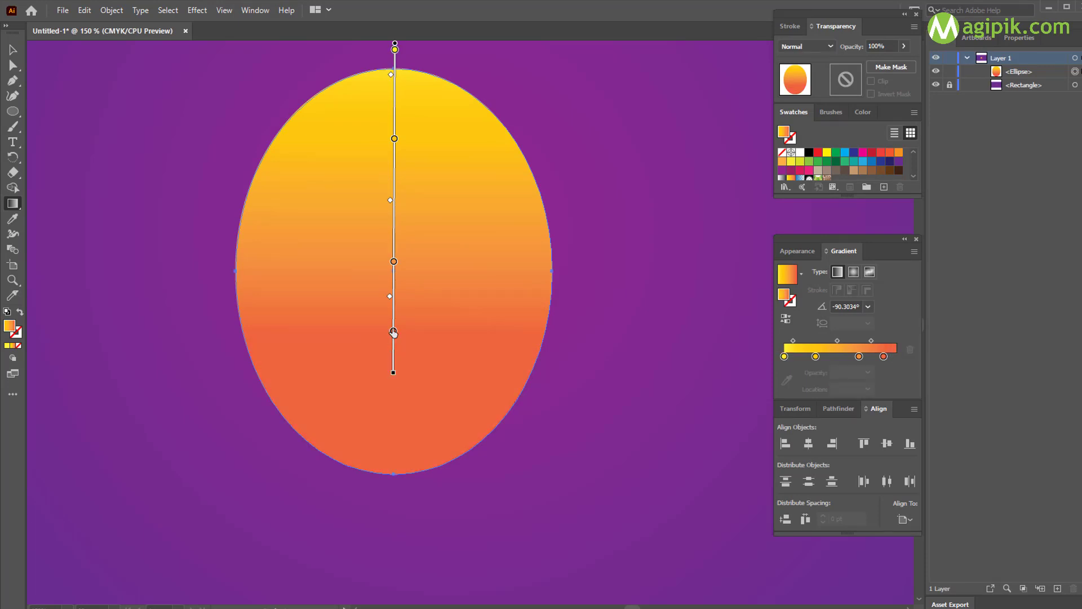
{"action": "key", "text": "ctrl+z"}
{"action": "left_click_drag", "start_coordinate": [394, 334], "coordinate": [427, 326]}
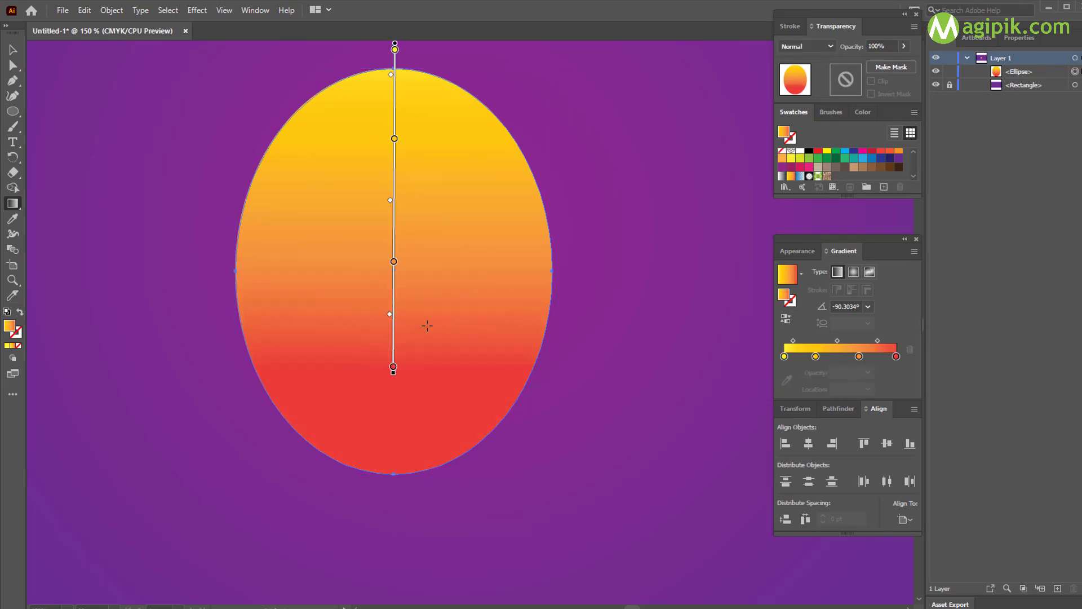
{"action": "left_click_drag", "start_coordinate": [394, 264], "coordinate": [414, 184]}
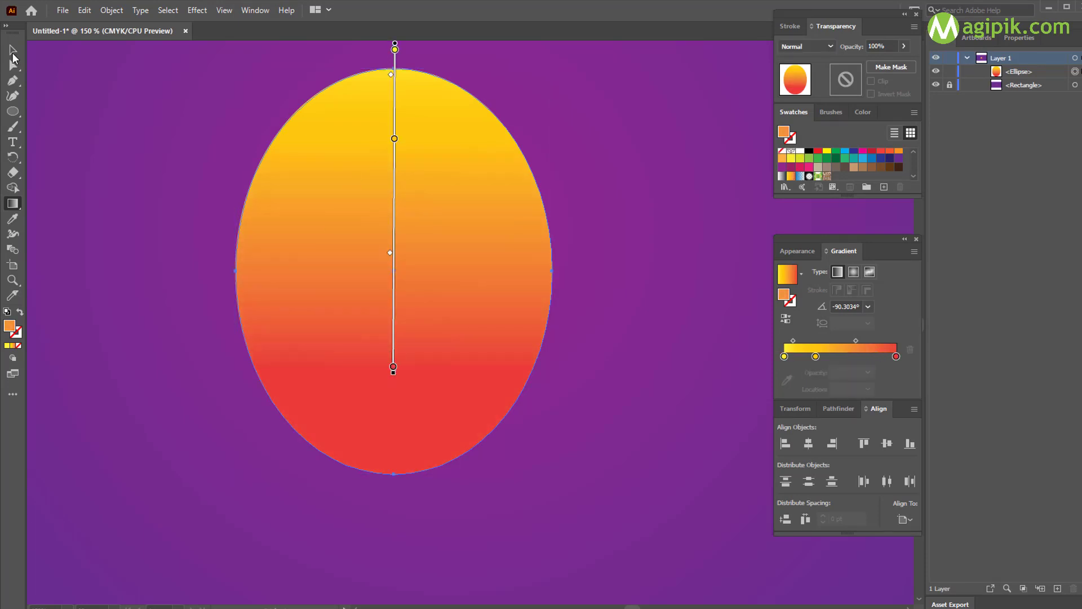
Step: Stretch the ellipse's gradient down to its lower edge and move the golden stop to 20.4759%
{"action": "left_click", "coordinate": [13, 52]}
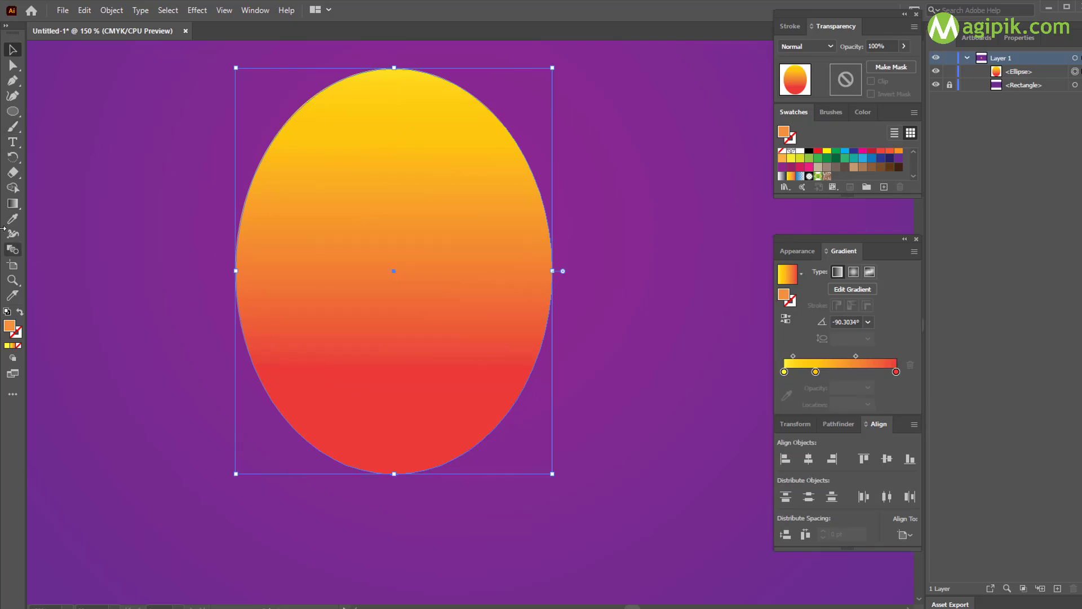
{"action": "left_click", "coordinate": [13, 203]}
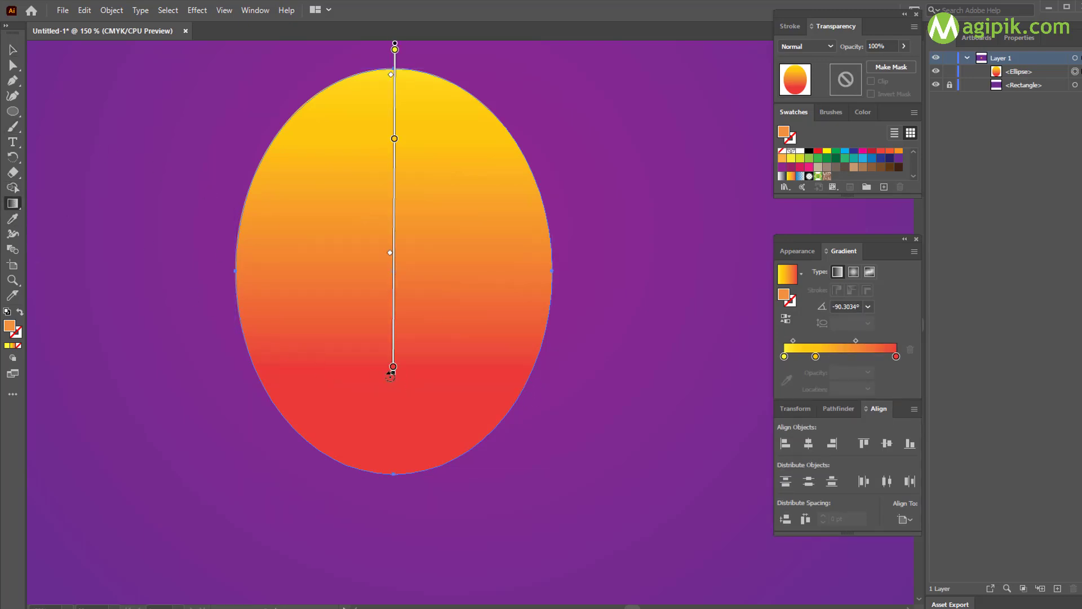
{"action": "left_click_drag", "start_coordinate": [392, 374], "coordinate": [390, 483]}
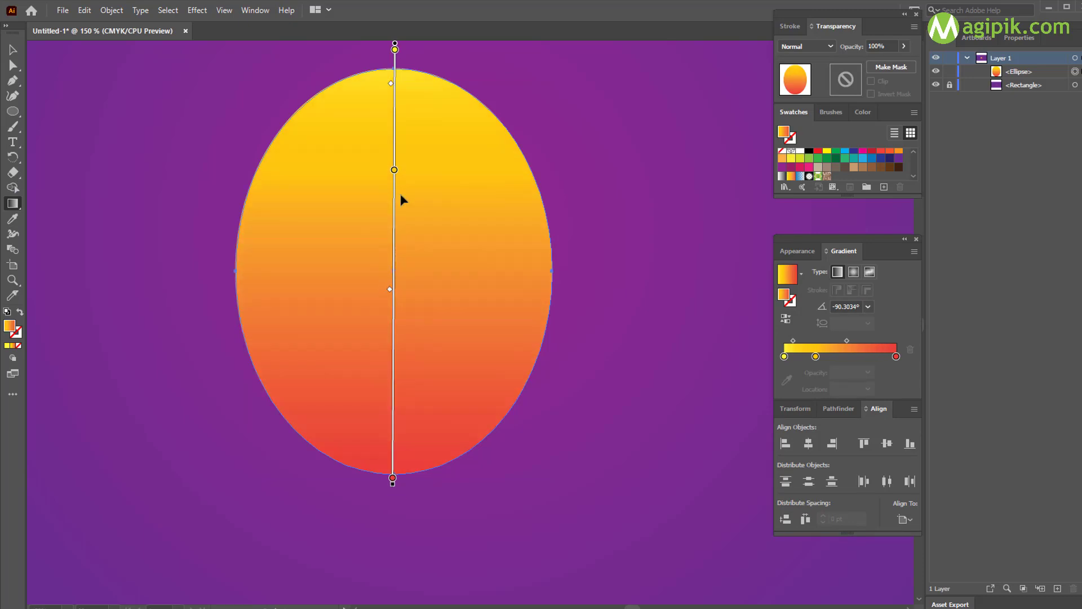
{"action": "left_click_drag", "start_coordinate": [394, 169], "coordinate": [395, 138]}
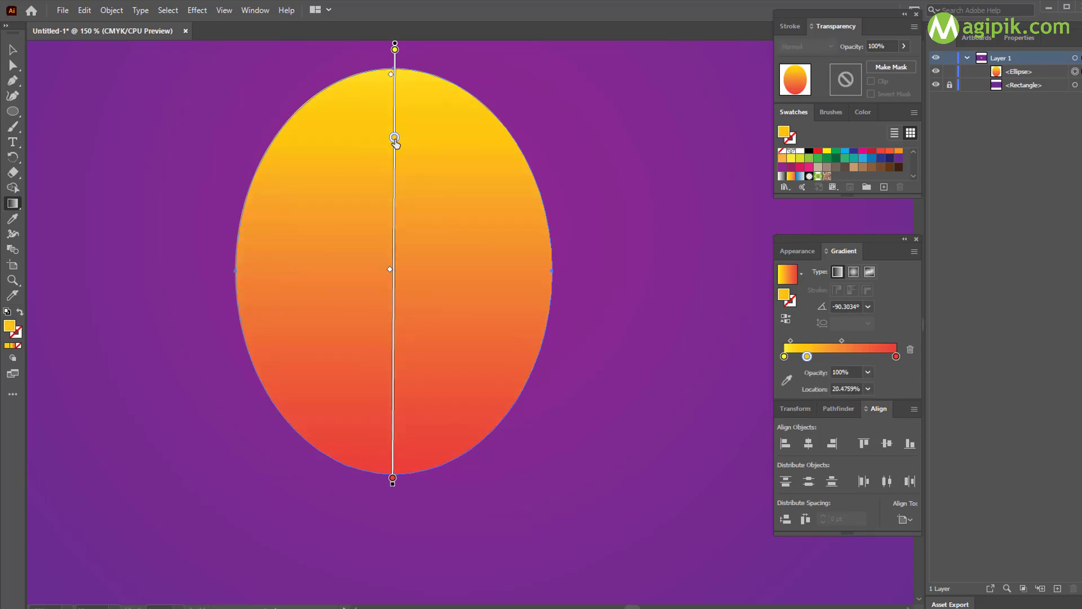
{"action": "key", "text": "v"}
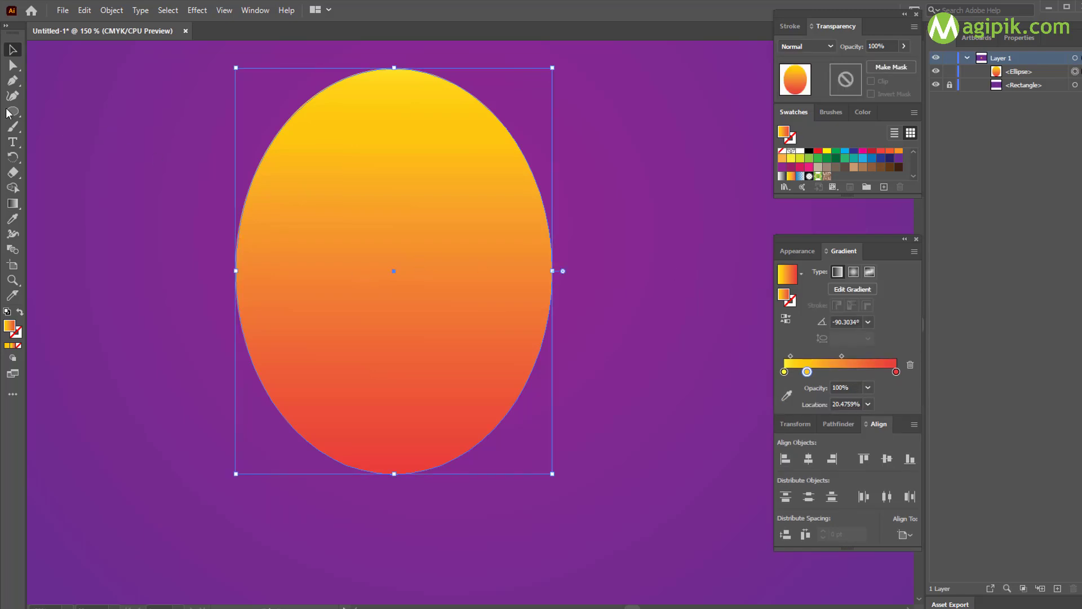
Step: Shift the ellipse's two side anchor points slightly downward to form an egg shape, and deselect it
{"action": "left_click", "coordinate": [12, 66]}
{"action": "left_click_drag", "start_coordinate": [219, 251], "coordinate": [551, 294]}
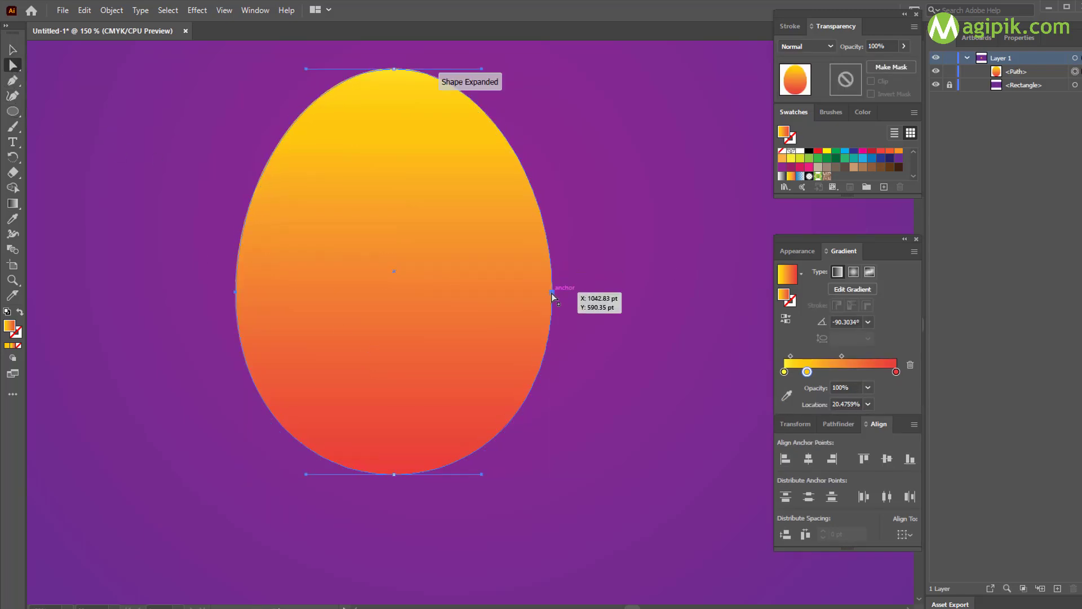
{"action": "left_click", "coordinate": [12, 50]}
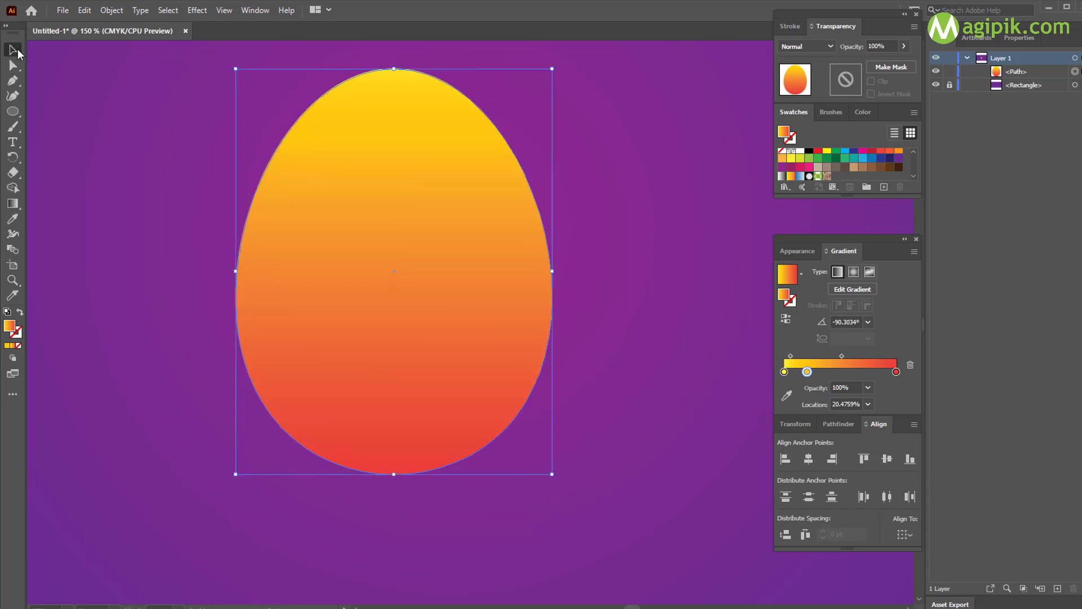
{"action": "left_click", "coordinate": [45, 82]}
Step: Activate the Pen tool and set a dark red fill, starting from the brown swatch C=40 M=70 Y=100 K=50 and shifting its hue and brightness
{"action": "left_click", "coordinate": [13, 81]}
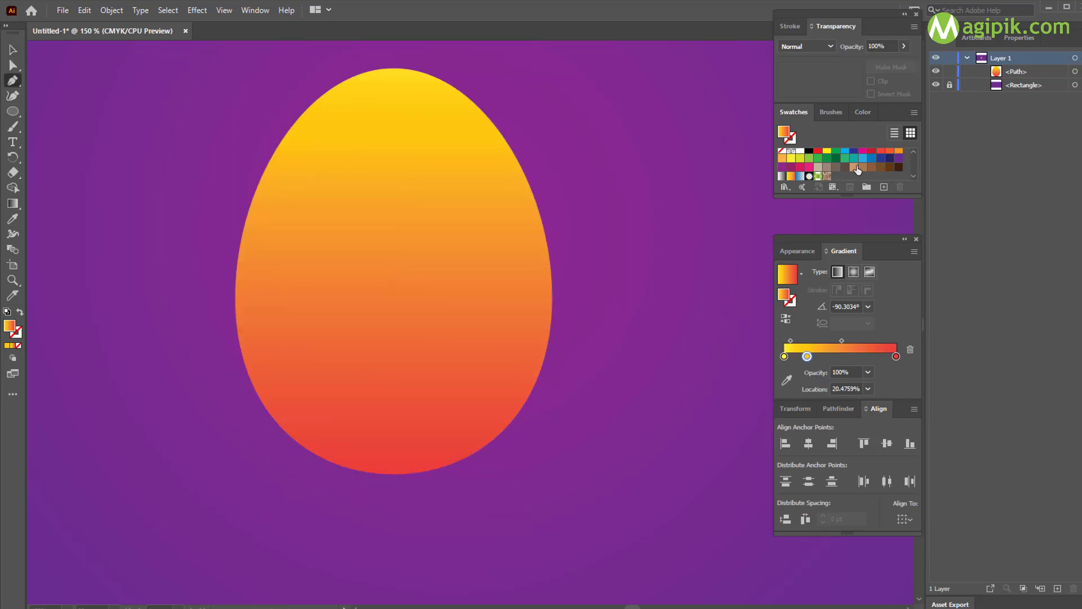
{"action": "left_click", "coordinate": [889, 167]}
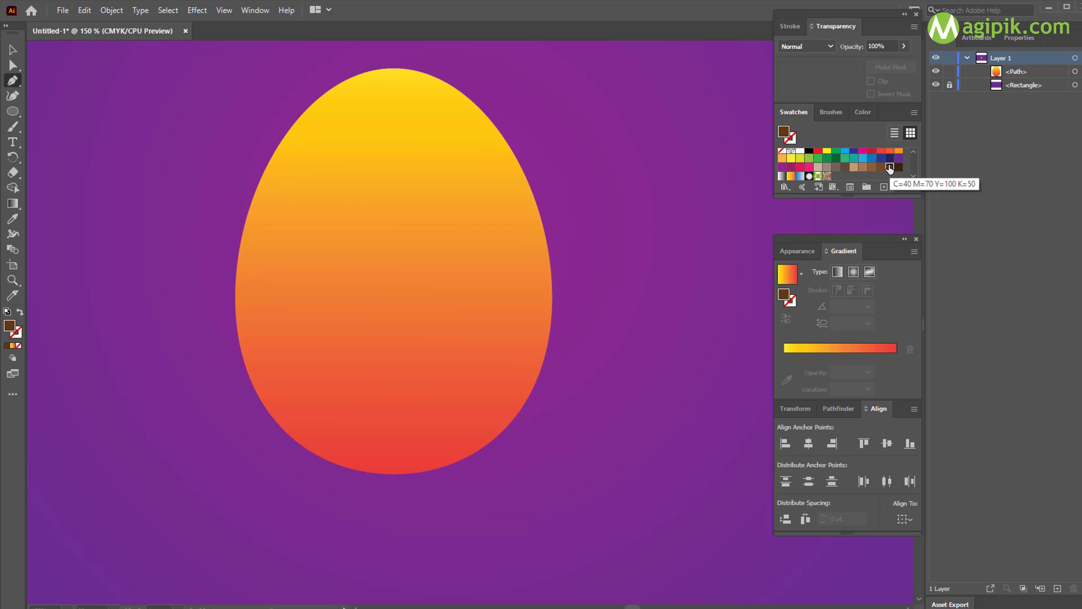
{"action": "double_click", "coordinate": [10, 329]}
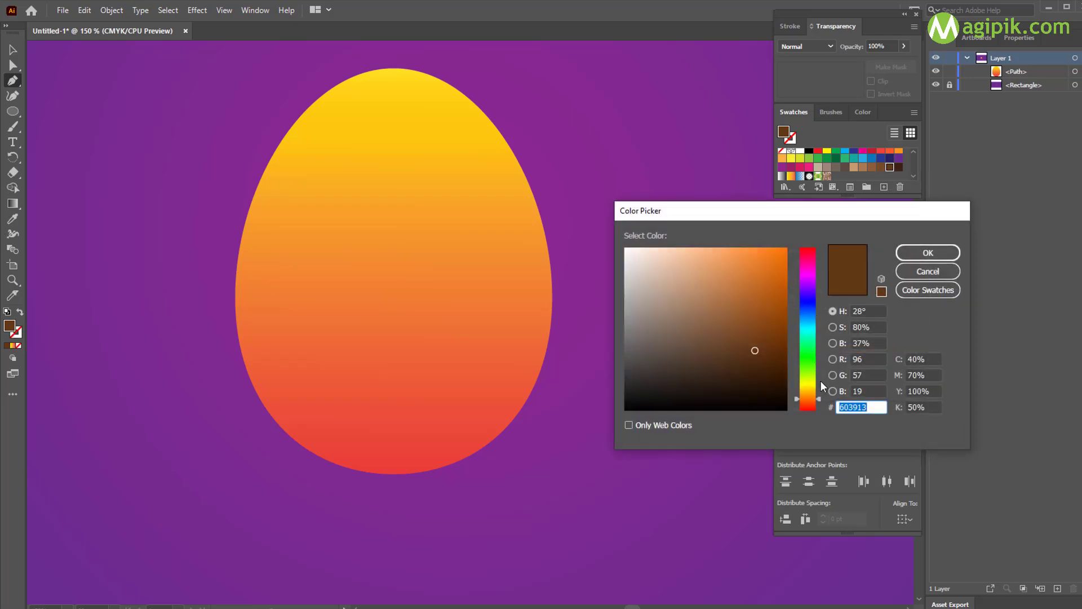
{"action": "left_click_drag", "start_coordinate": [819, 394], "coordinate": [820, 401]}
{"action": "mouse_move", "coordinate": [757, 352]}
{"action": "left_mouse_down"}
{"action": "mouse_move", "coordinate": [787, 308]}
{"action": "mouse_move", "coordinate": [789, 279]}
{"action": "mouse_move", "coordinate": [755, 352]}
{"action": "left_mouse_up"}
{"action": "mouse_move", "coordinate": [814, 285]}
{"action": "left_mouse_down"}
{"action": "mouse_move", "coordinate": [756, 353]}
{"action": "mouse_move", "coordinate": [788, 304]}
{"action": "left_mouse_up"}
{"action": "left_click", "coordinate": [928, 253]}
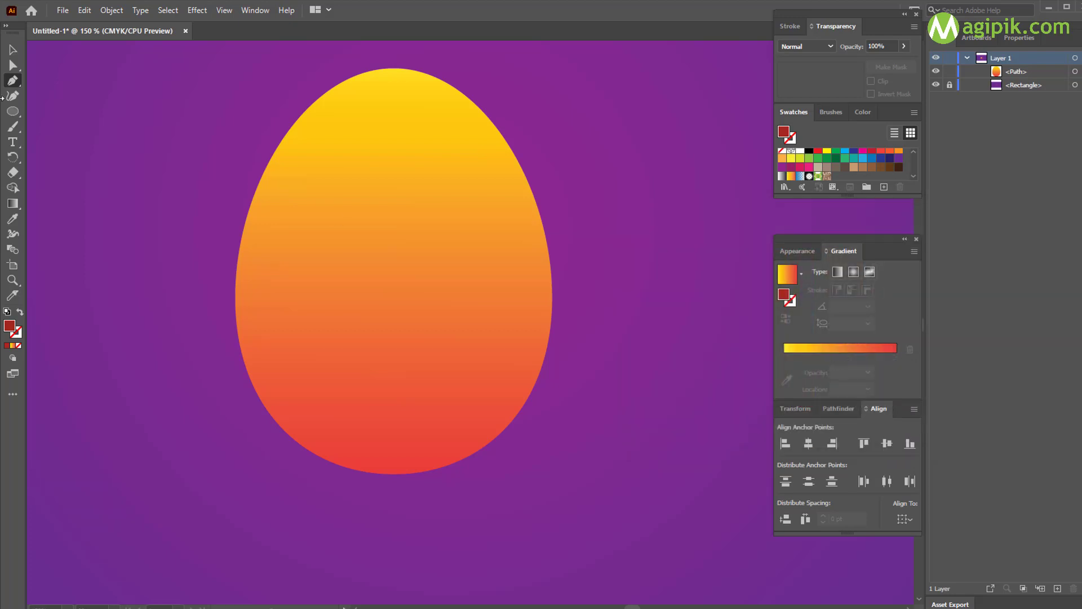
Step: Apply the dark red to the stroke with no fill, and draw a short horizontal line on the egg's upper right
{"action": "left_click", "coordinate": [19, 313]}
{"action": "scroll", "coordinate": [441, 197], "scroll_direction": "up", "scroll_amount": 2}
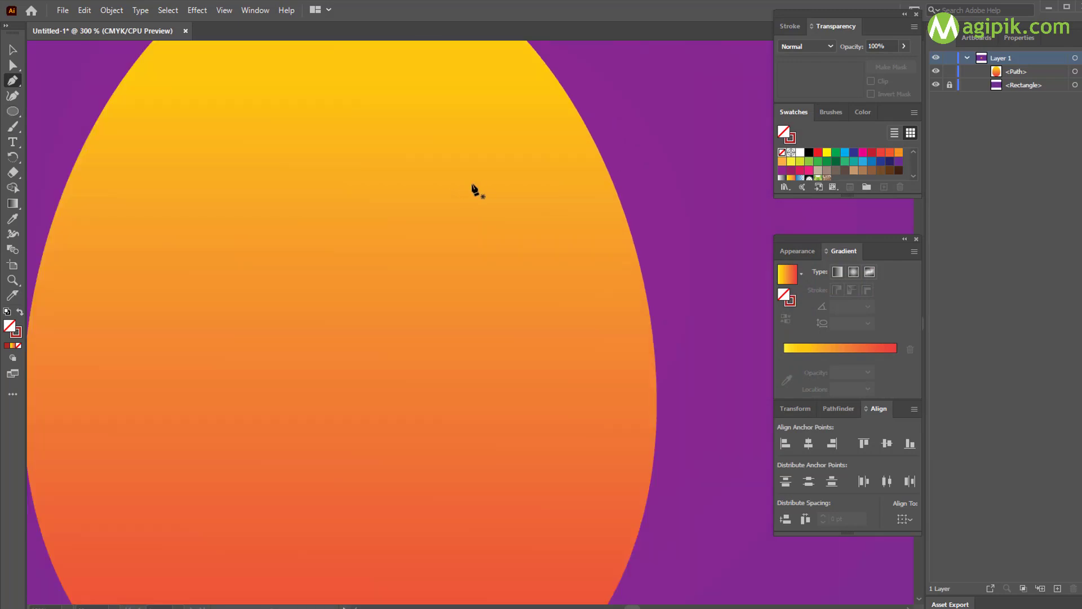
{"action": "left_click", "coordinate": [472, 185]}
{"action": "left_click", "coordinate": [565, 184]}
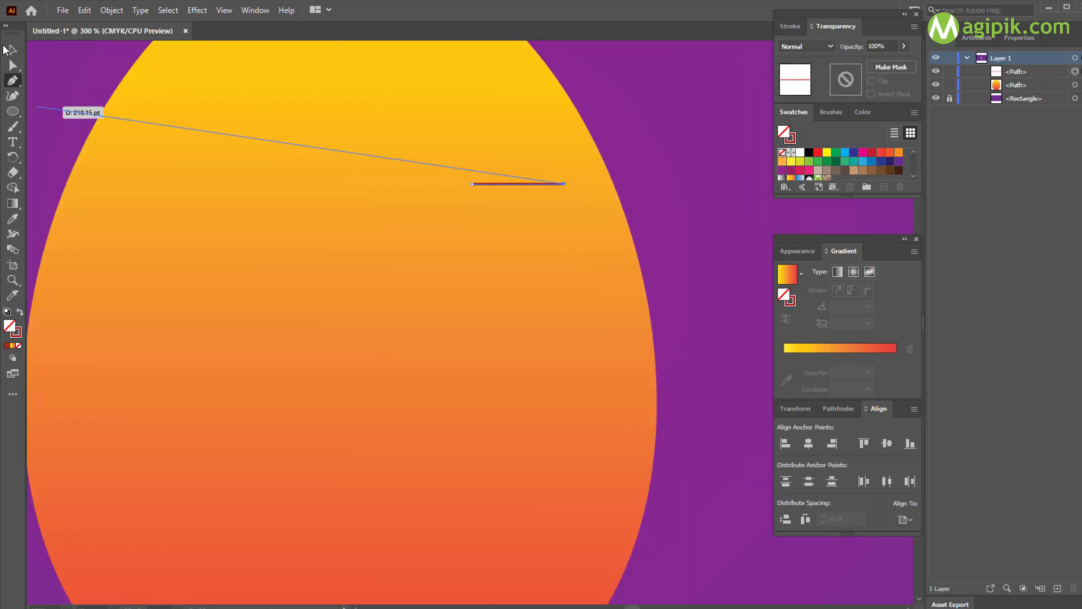
{"action": "left_click", "coordinate": [5, 50]}
Step: Set the dark red line's stroke weight to 8 px
{"action": "left_click", "coordinate": [792, 26]}
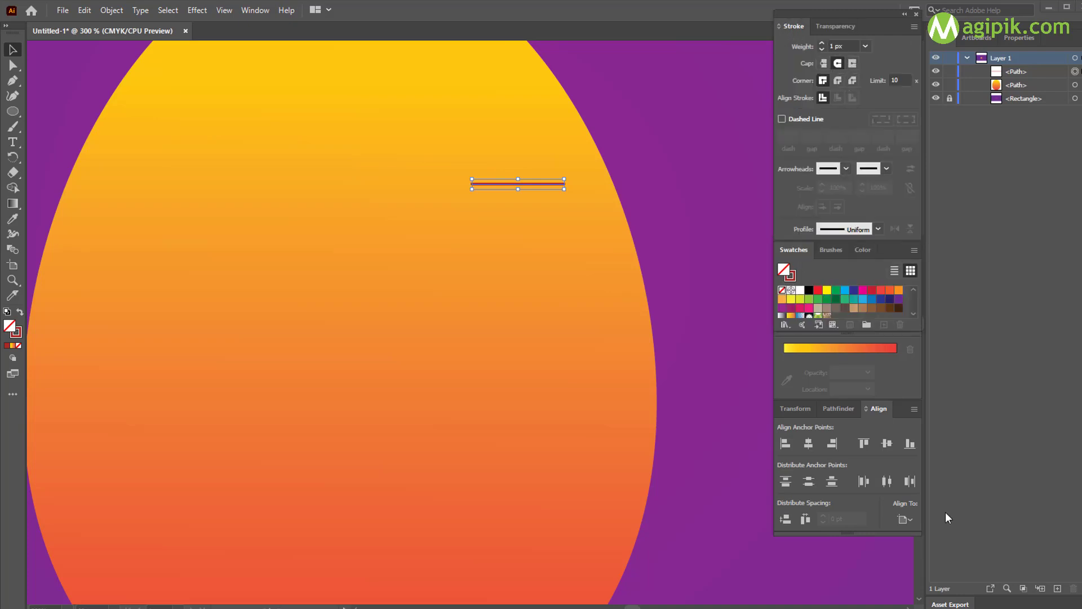
{"action": "left_click_drag", "start_coordinate": [855, 47], "coordinate": [784, 69]}
{"action": "type", "text": "8"}
{"action": "key", "text": "Return"}
{"action": "left_click", "coordinate": [13, 66]}
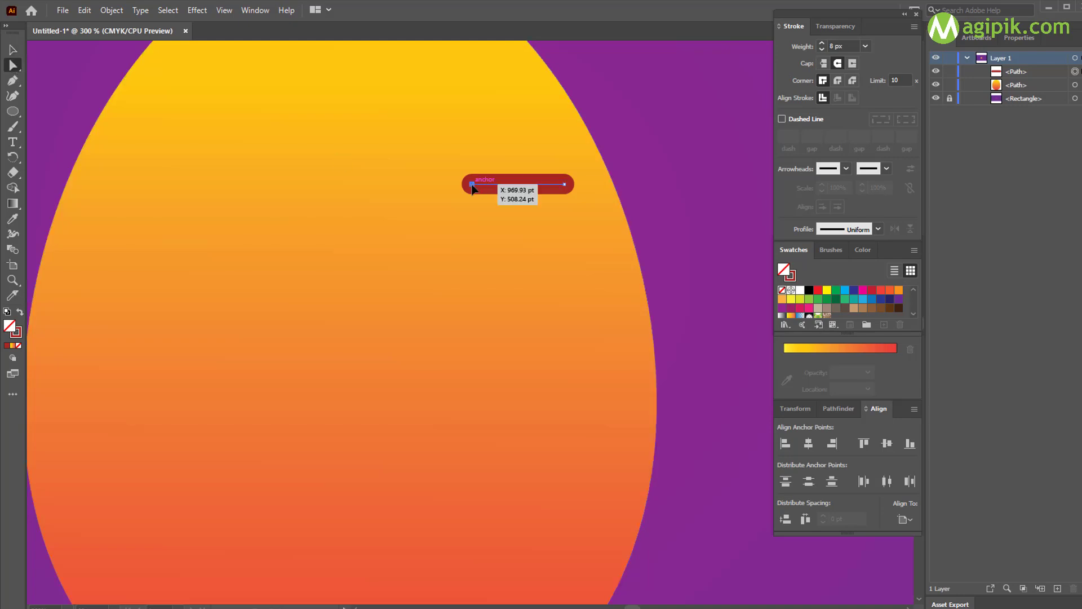
{"action": "key", "text": "p"}
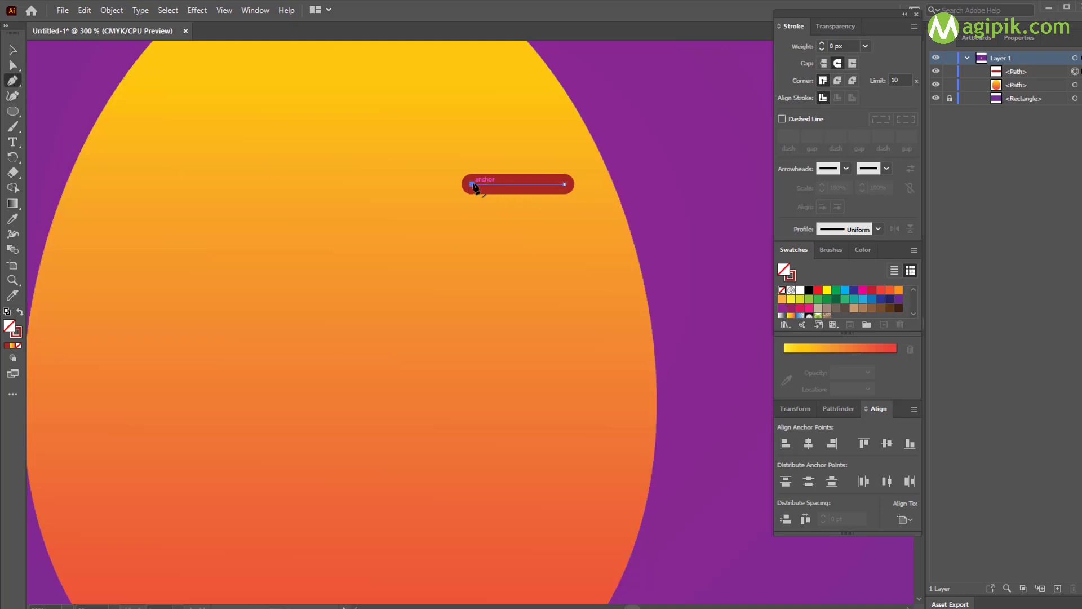
{"action": "left_click_drag", "start_coordinate": [473, 183], "coordinate": [467, 169]}
{"action": "left_click_drag", "start_coordinate": [472, 112], "coordinate": [472, 111]}
{"action": "left_click", "coordinate": [12, 52]}
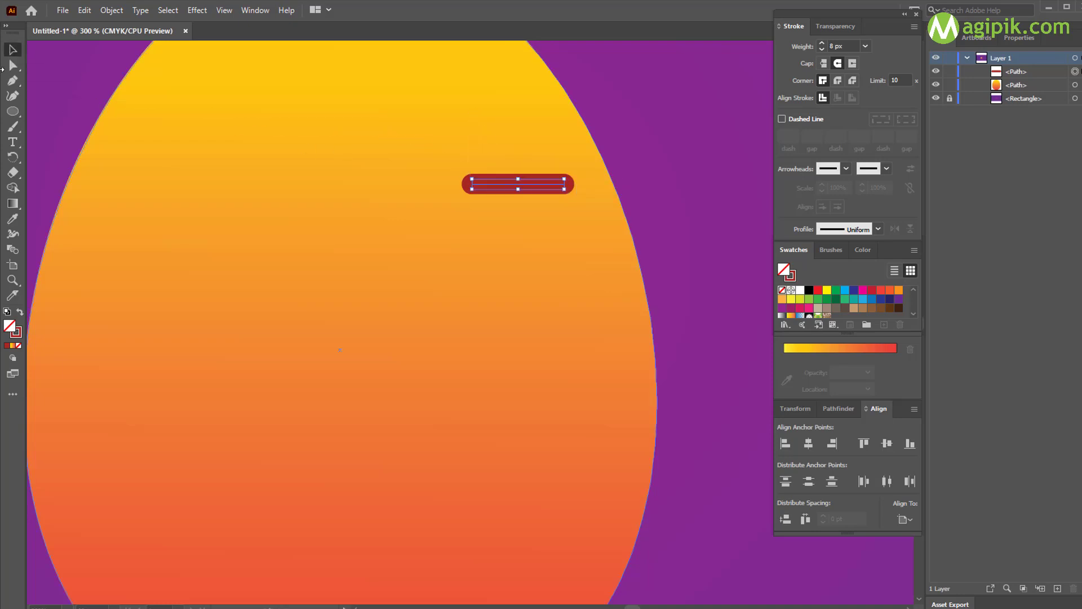
{"action": "left_click", "coordinate": [11, 81]}
{"action": "left_click_drag", "start_coordinate": [565, 184], "coordinate": [564, 125]}
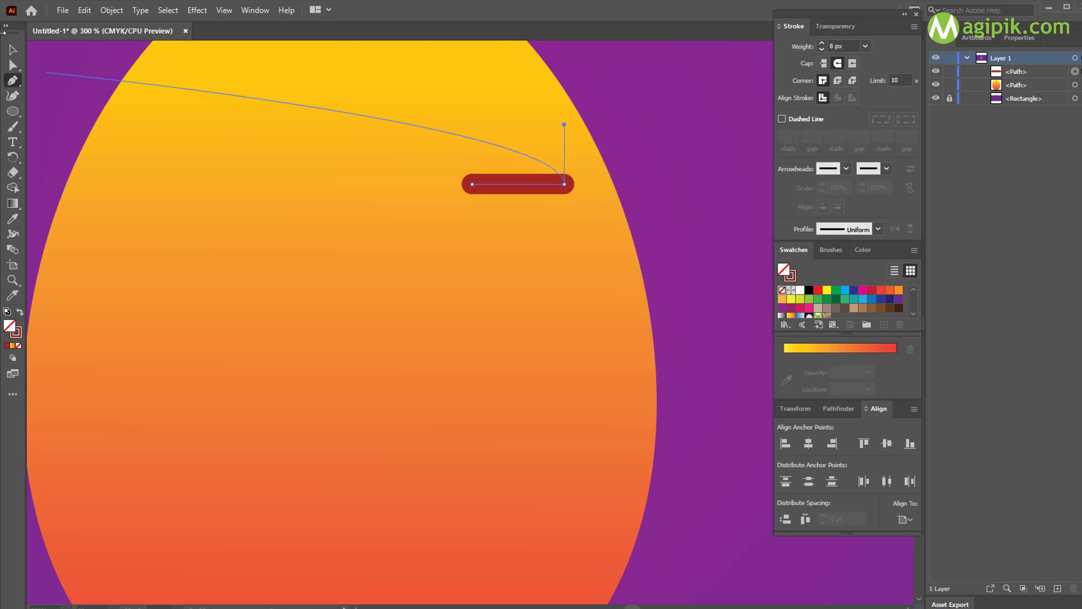
{"action": "left_click", "coordinate": [12, 65]}
{"action": "left_click", "coordinate": [472, 184]}
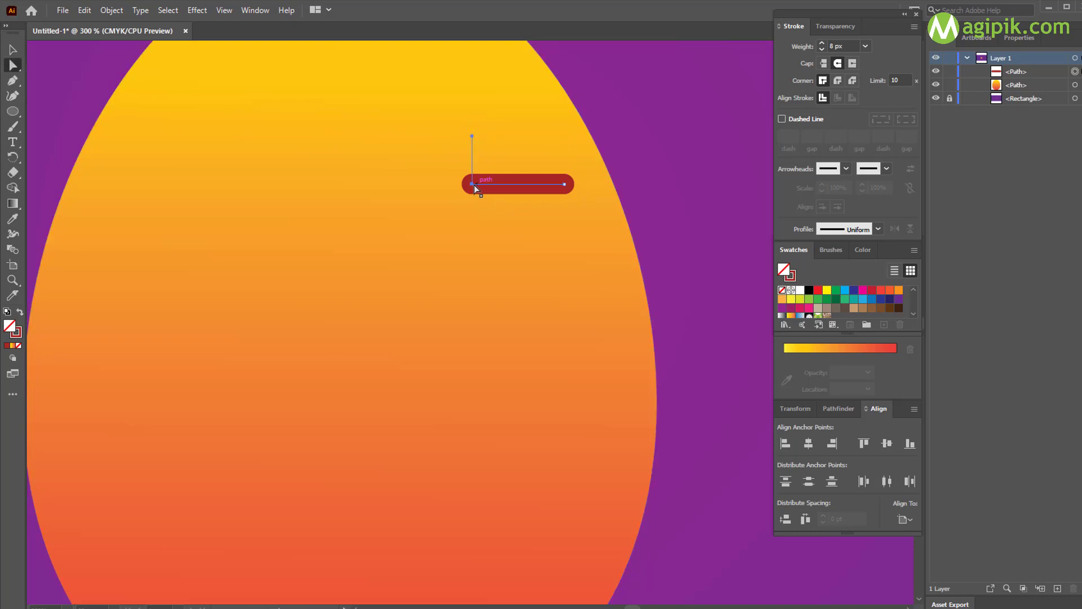
{"action": "mouse_move", "coordinate": [473, 185]}
{"action": "left_mouse_down"}
{"action": "mouse_move", "coordinate": [481, 151]}
{"action": "mouse_move", "coordinate": [474, 184]}
{"action": "left_mouse_up"}
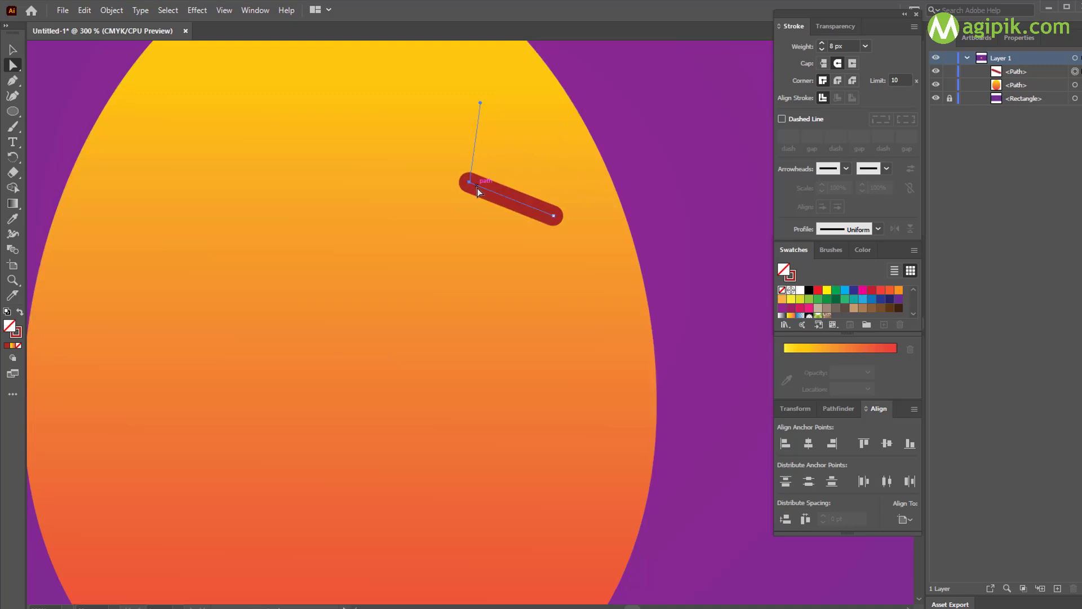
{"action": "key", "text": "ctrl+z"}
{"action": "key", "text": "ctrl+z"}
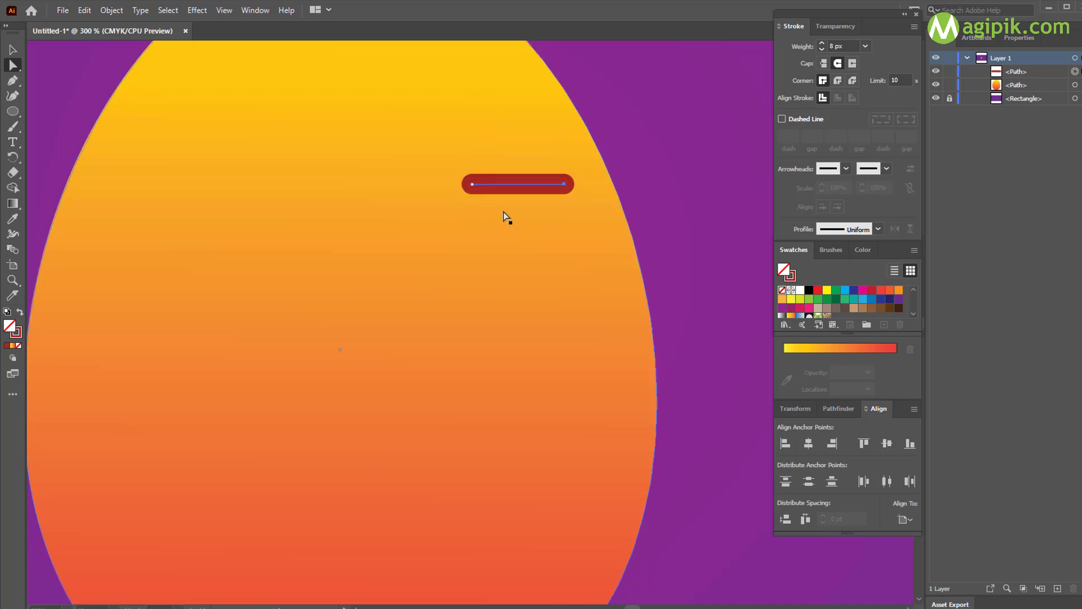
{"action": "left_click", "coordinate": [15, 84]}
{"action": "left_click", "coordinate": [12, 50]}
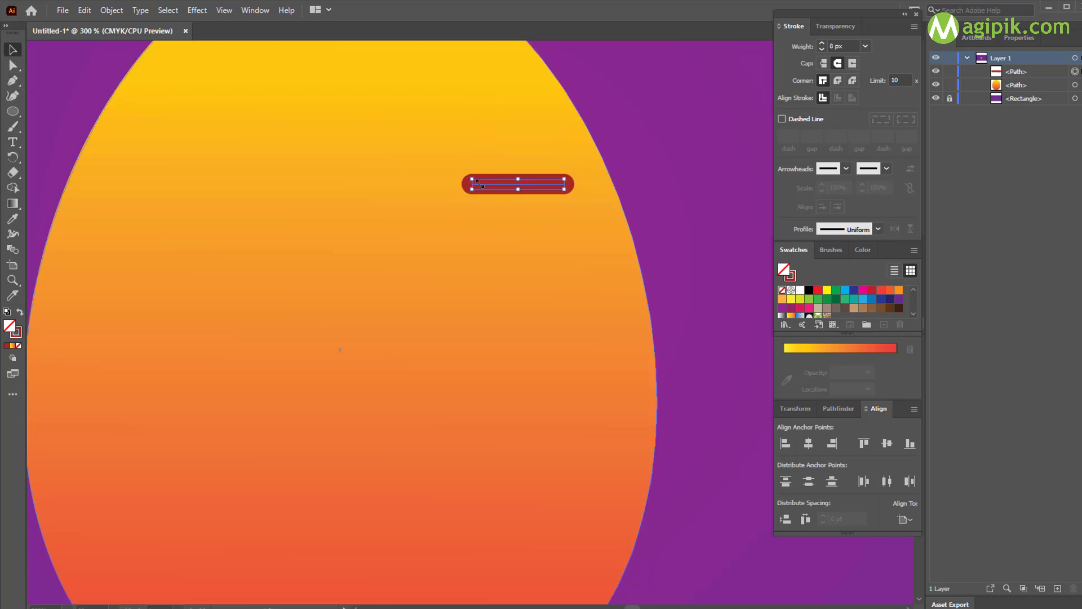
Step: Add a midpoint to the dark red line with the Curvature tool and raise it to form a shallow arch
{"action": "left_click", "coordinate": [13, 97]}
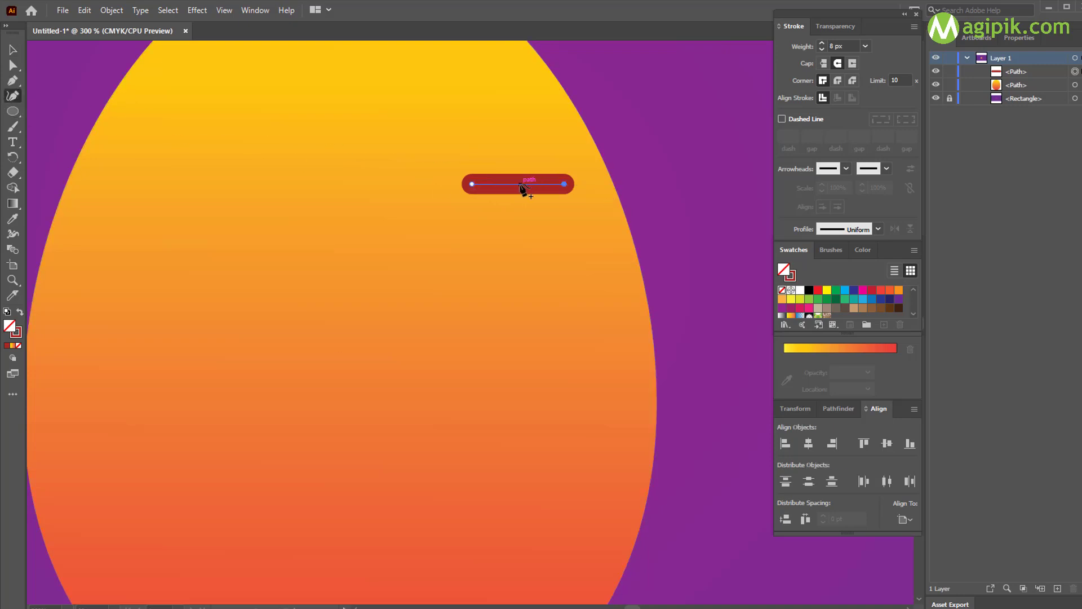
{"action": "left_click", "coordinate": [520, 184]}
{"action": "left_click_drag", "start_coordinate": [521, 170], "coordinate": [521, 169]}
Step: Pull vertical handles up from both end anchors of the dark red arch and delete its middle anchor
{"action": "left_click", "coordinate": [13, 65]}
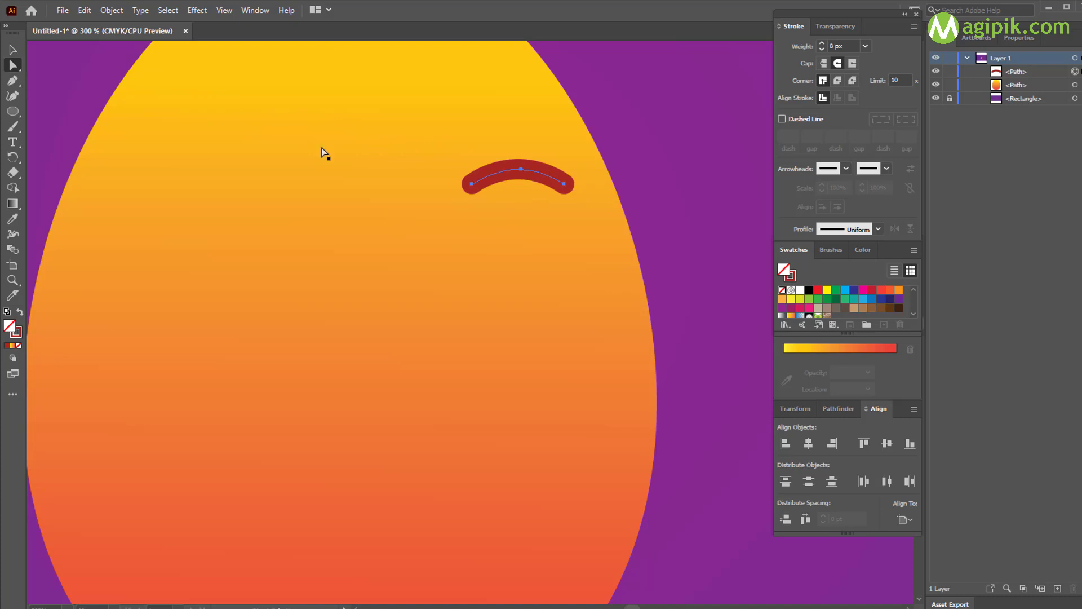
{"action": "left_click", "coordinate": [473, 184]}
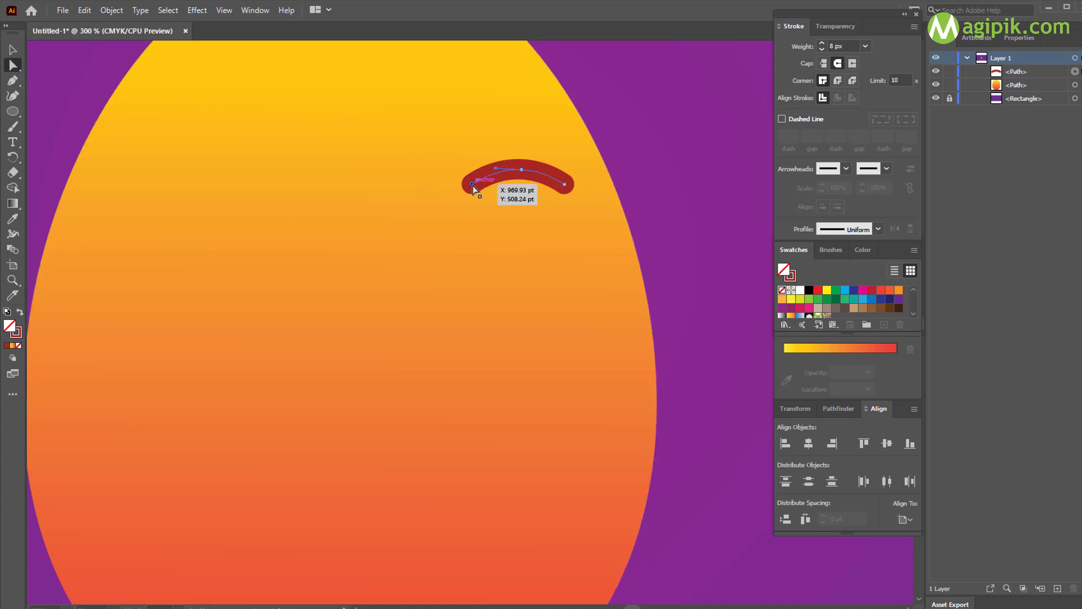
{"action": "left_click_drag", "start_coordinate": [475, 175], "coordinate": [471, 143]}
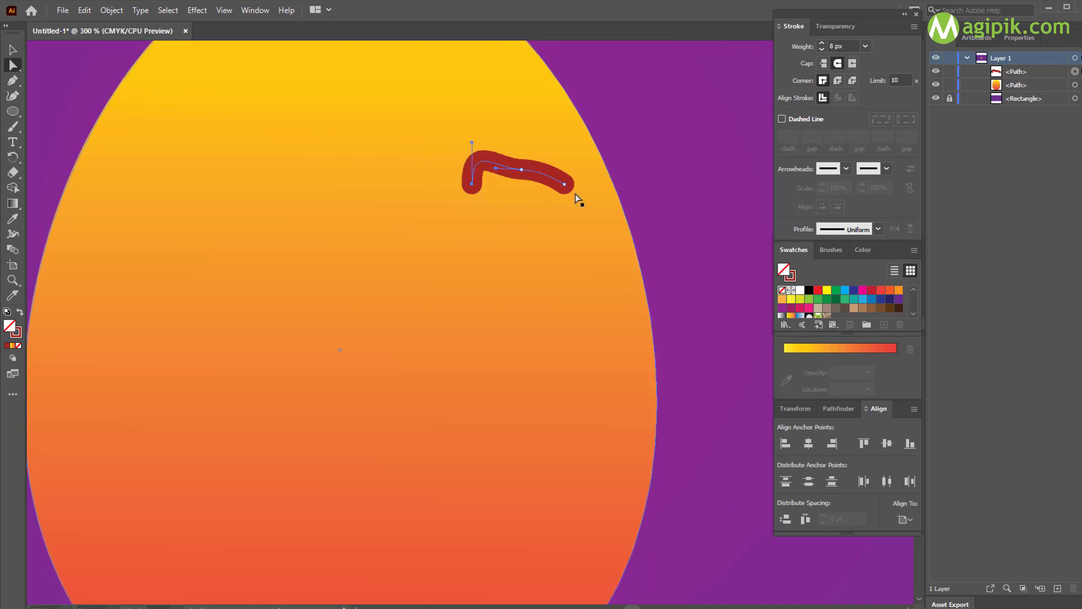
{"action": "left_click", "coordinate": [565, 183]}
{"action": "left_click_drag", "start_coordinate": [563, 182], "coordinate": [564, 140]}
{"action": "key", "text": "p"}
{"action": "left_click", "coordinate": [522, 170]}
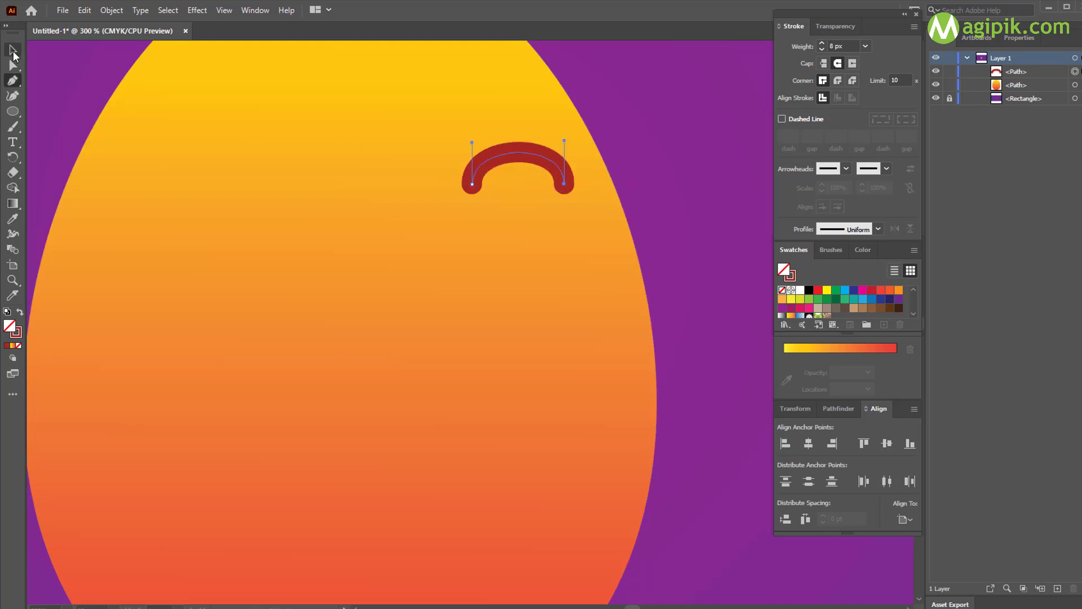
Step: Lengthen both vertical handles of the dark red arch upward to make it taller and rounder
{"action": "left_click", "coordinate": [13, 50]}
{"action": "key", "text": "a"}
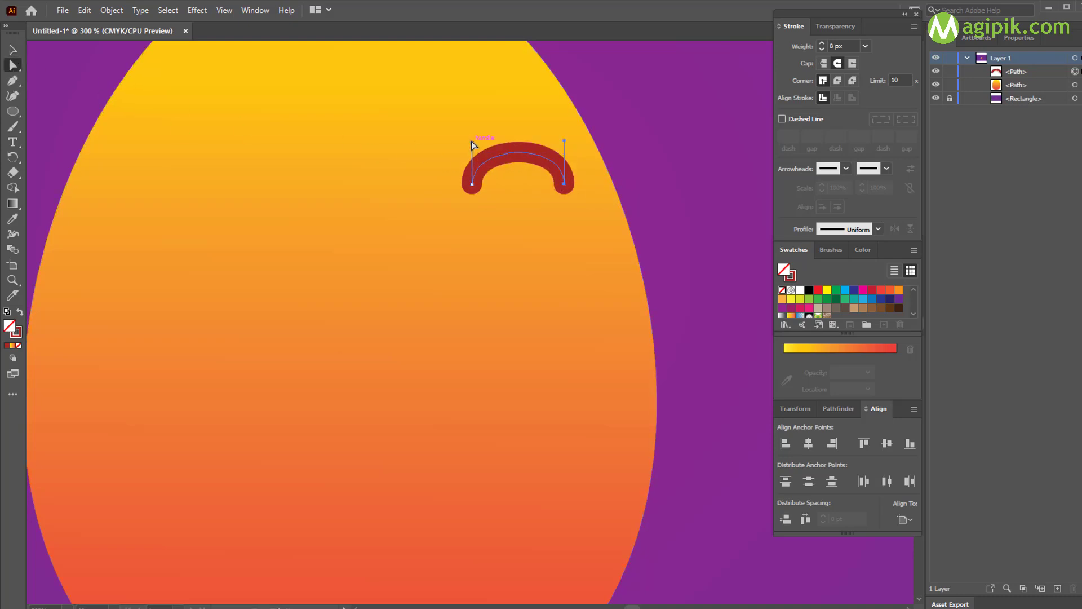
{"action": "left_click_drag", "start_coordinate": [472, 141], "coordinate": [471, 119]}
{"action": "left_click_drag", "start_coordinate": [565, 141], "coordinate": [564, 127]}
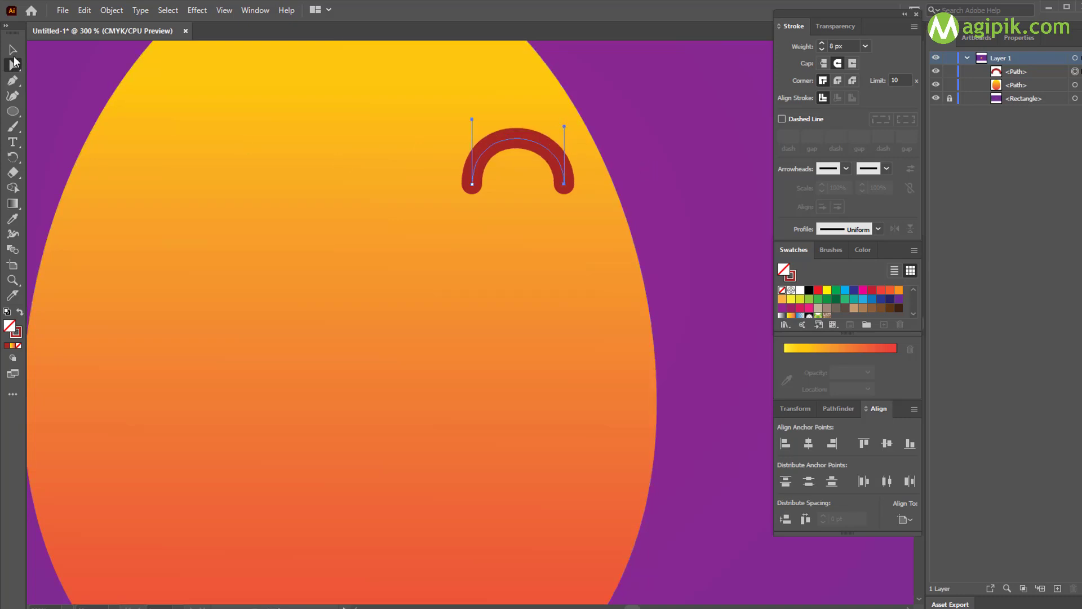
Step: Shift the whole dark red arch slightly to a lower position on the egg
{"action": "left_click", "coordinate": [13, 50]}
{"action": "scroll", "coordinate": [418, 194], "scroll_direction": "down", "scroll_amount": 1}
{"action": "scroll", "coordinate": [423, 193], "scroll_direction": "left", "scroll_amount": 1}
{"action": "left_click_drag", "start_coordinate": [534, 162], "coordinate": [521, 166]}
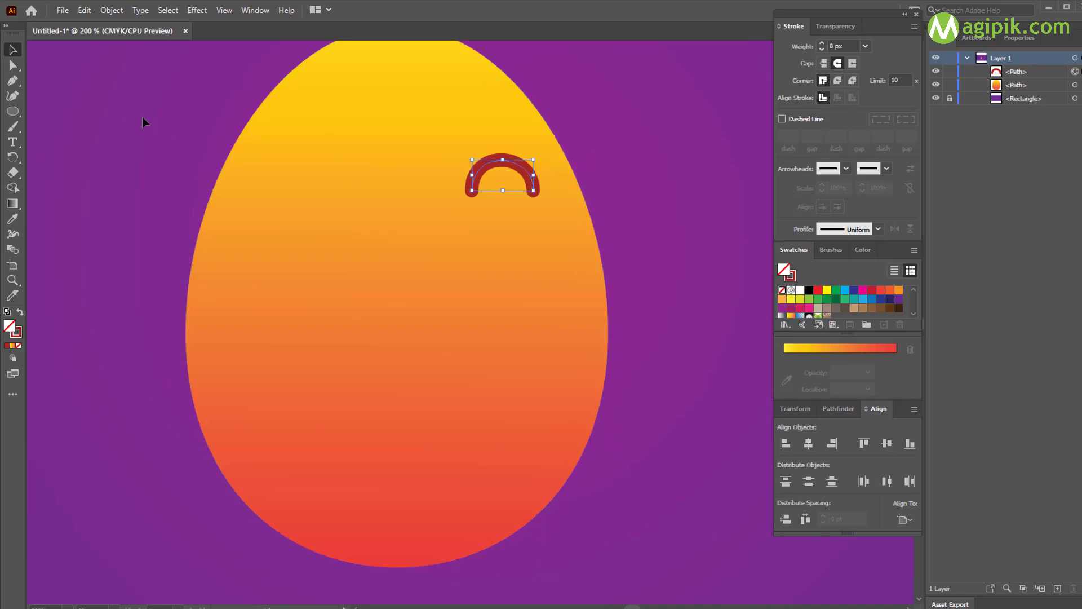
Step: Raise the arch's right handle to about the height of the left one to even out the curve, and deselect it
{"action": "left_click", "coordinate": [12, 66]}
{"action": "scroll", "coordinate": [500, 143], "scroll_direction": "up", "scroll_amount": 2}
{"action": "left_click", "coordinate": [568, 242]}
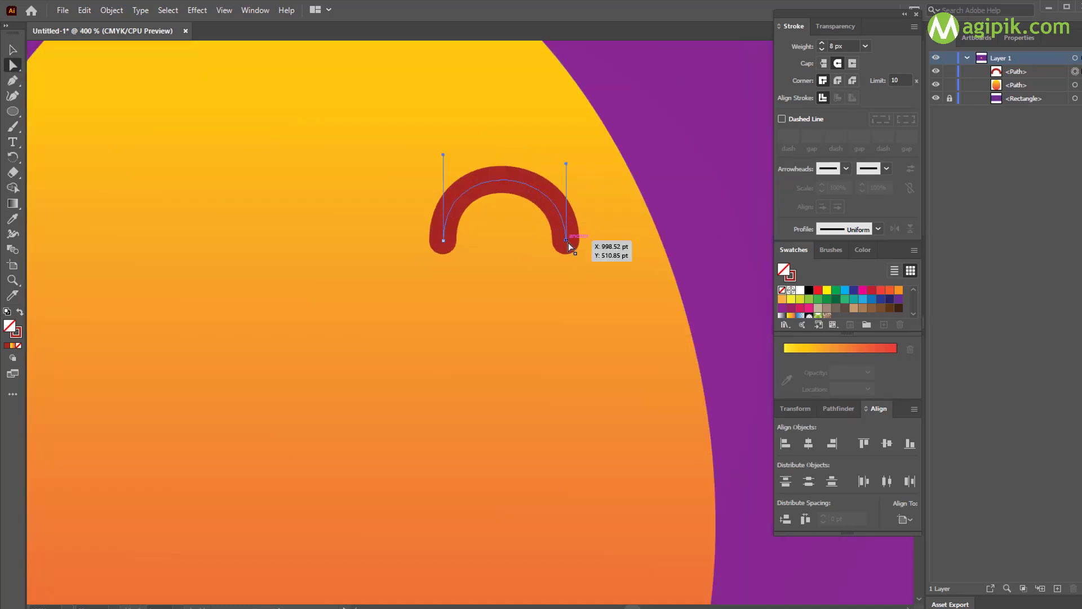
{"action": "left_click_drag", "start_coordinate": [566, 164], "coordinate": [567, 158]}
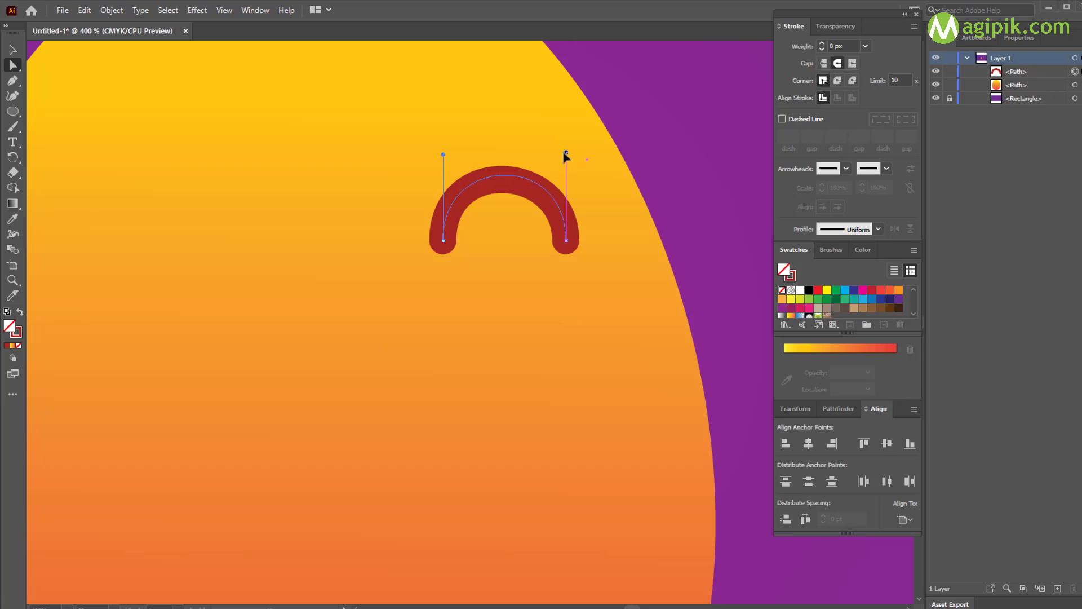
{"action": "left_click_drag", "start_coordinate": [565, 153], "coordinate": [566, 152]}
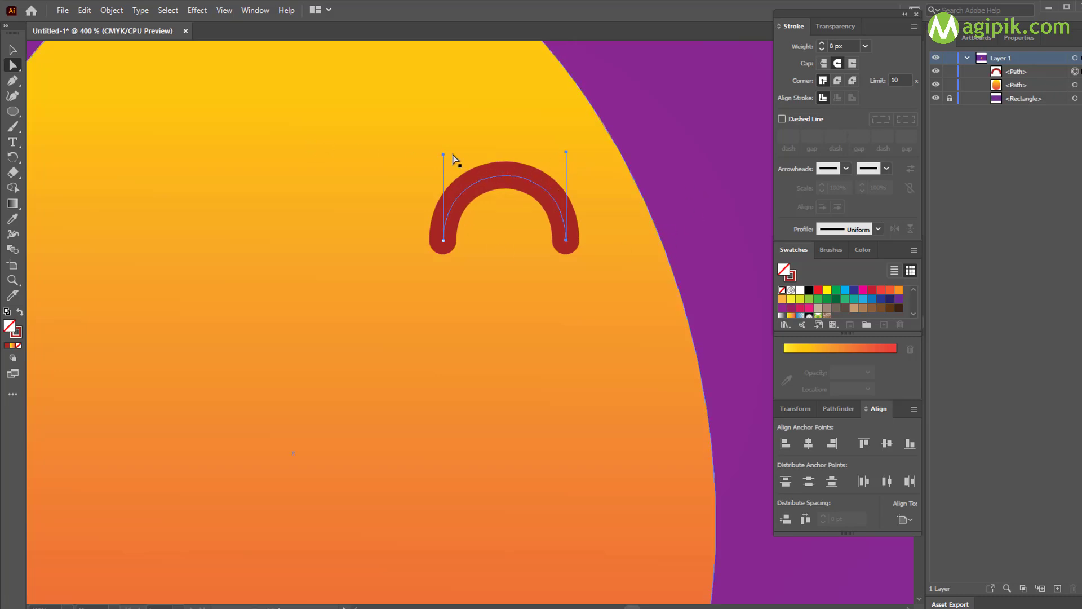
{"action": "left_click", "coordinate": [652, 172]}
{"action": "scroll", "coordinate": [509, 234], "scroll_direction": "down", "scroll_amount": 2}
{"action": "scroll", "coordinate": [521, 228], "scroll_direction": "left", "scroll_amount": 1}
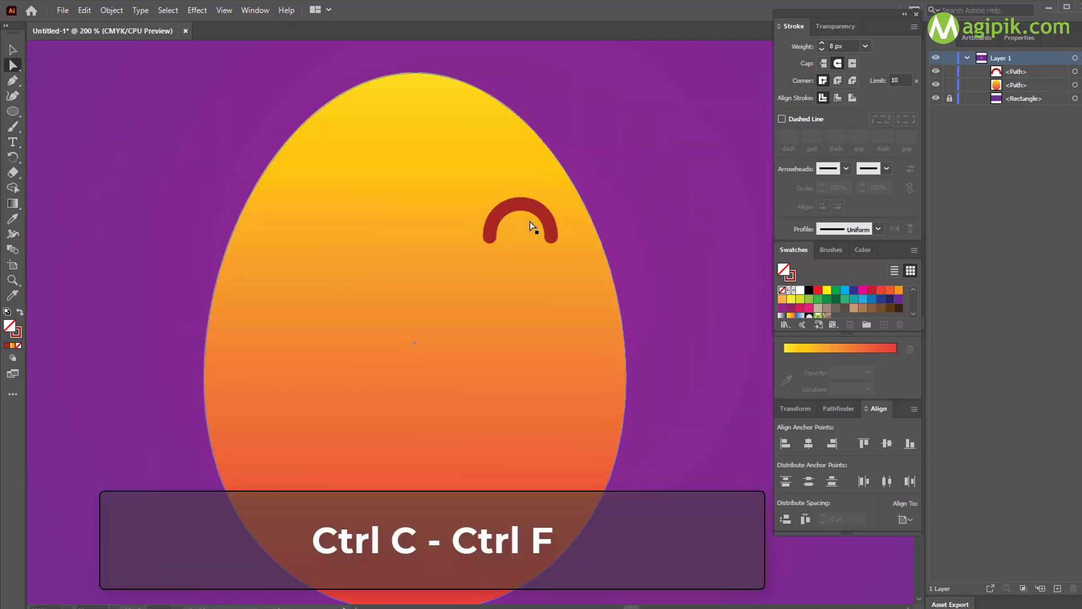
Step: Duplicate the dark red arch in place in front and set the copy's stroke weight to 16 px
{"action": "left_click", "coordinate": [530, 225]}
{"action": "key", "text": "ctrl+c"}
{"action": "key", "text": "ctrl+f"}
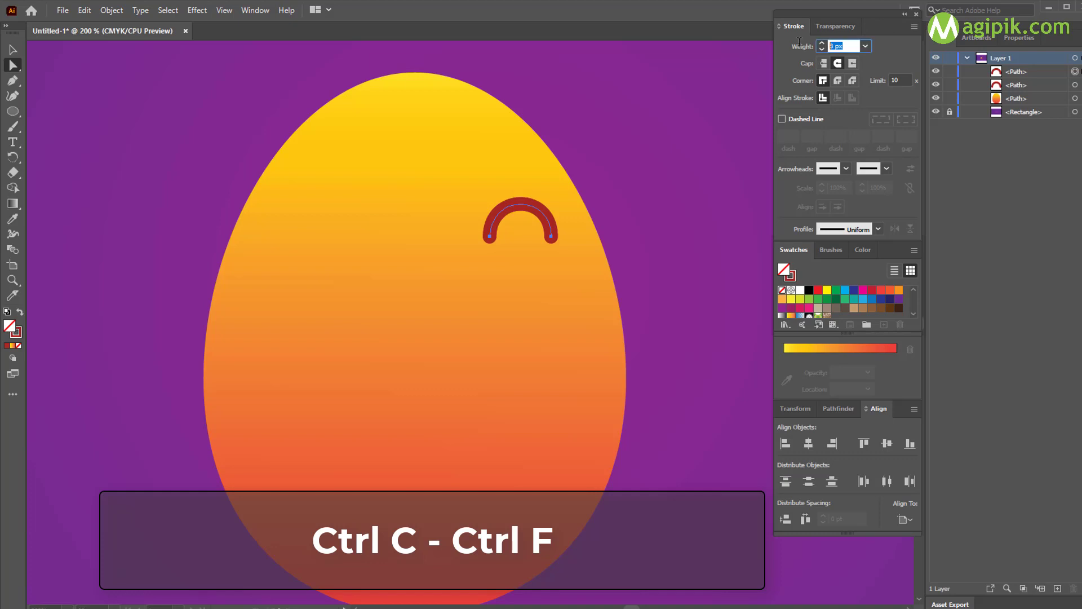
{"action": "type", "text": "16"}
{"action": "key", "text": "Return"}
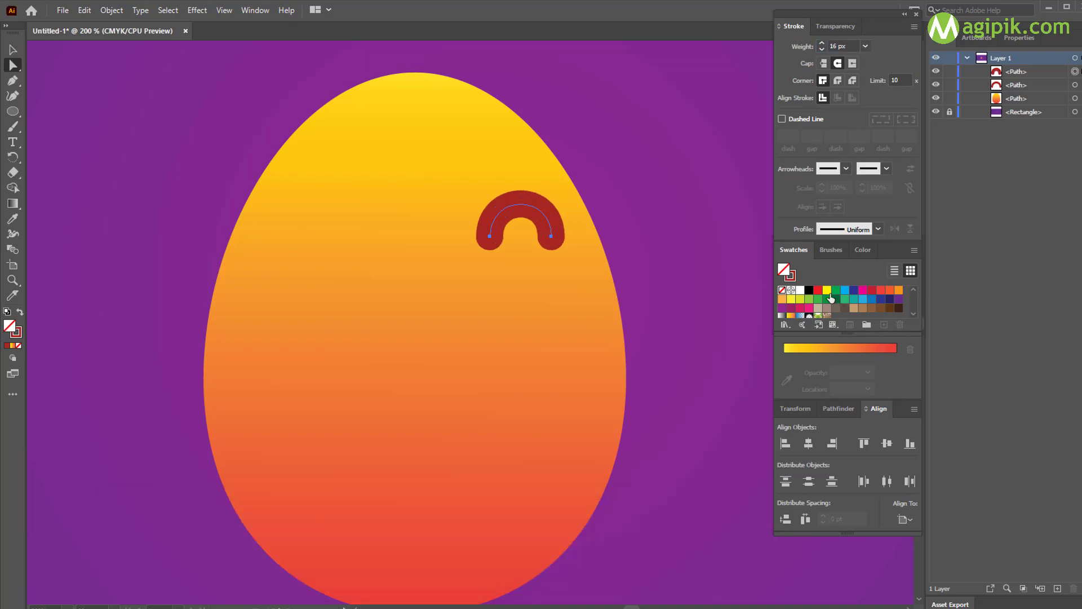
Step: Give the thicker arch copy an orange stroke and no fill
{"action": "left_click", "coordinate": [898, 291]}
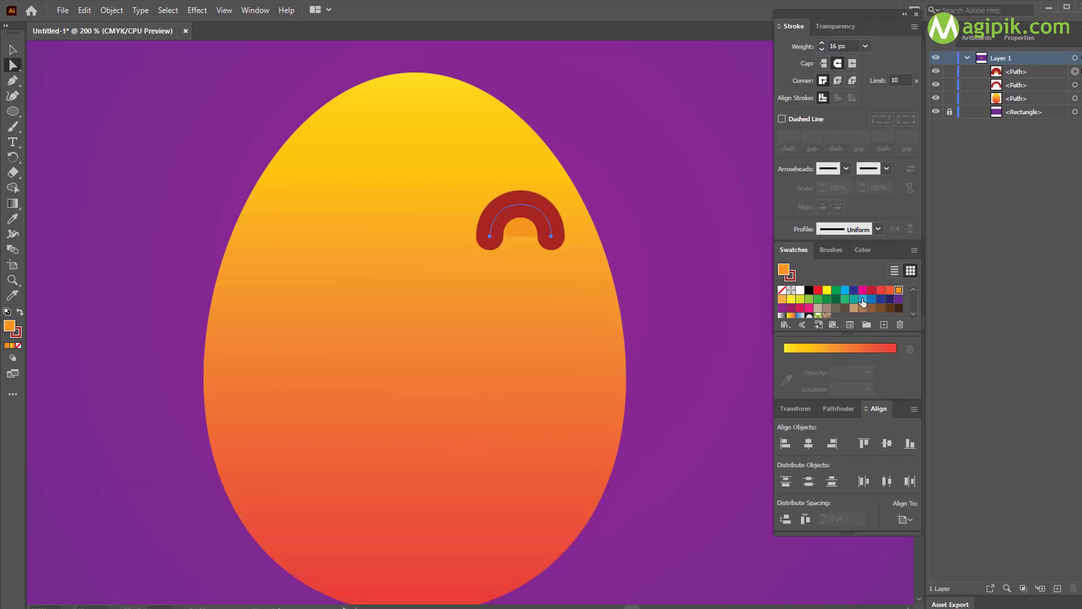
{"action": "left_click", "coordinate": [19, 313]}
{"action": "left_click", "coordinate": [18, 346]}
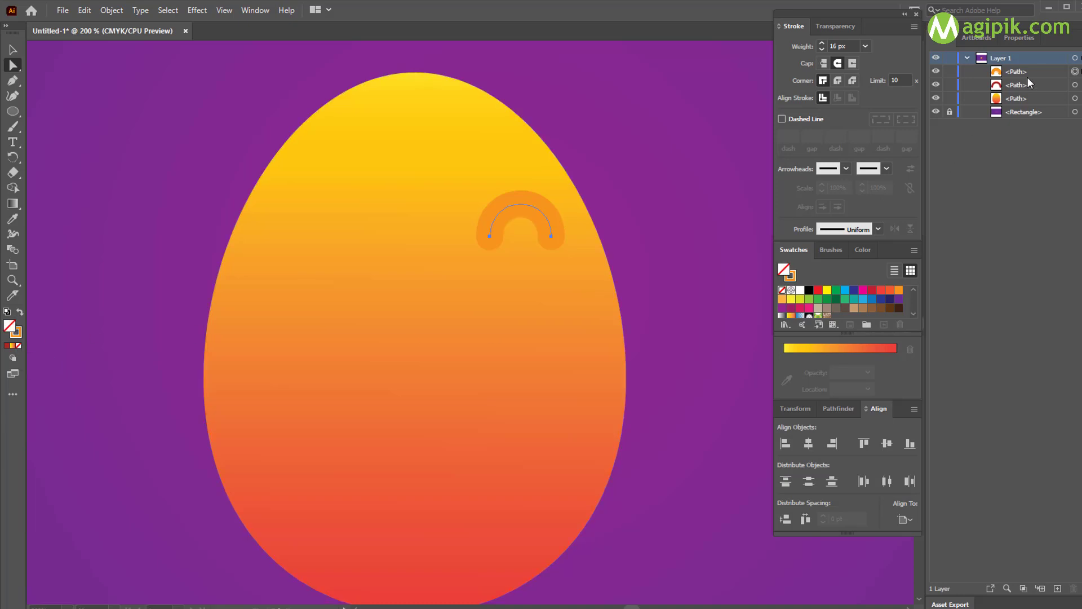
Step: Move the thick orange arch behind the dark red arch in the layer stack and deselect it
{"action": "left_click", "coordinate": [476, 369], "text": "shift"}
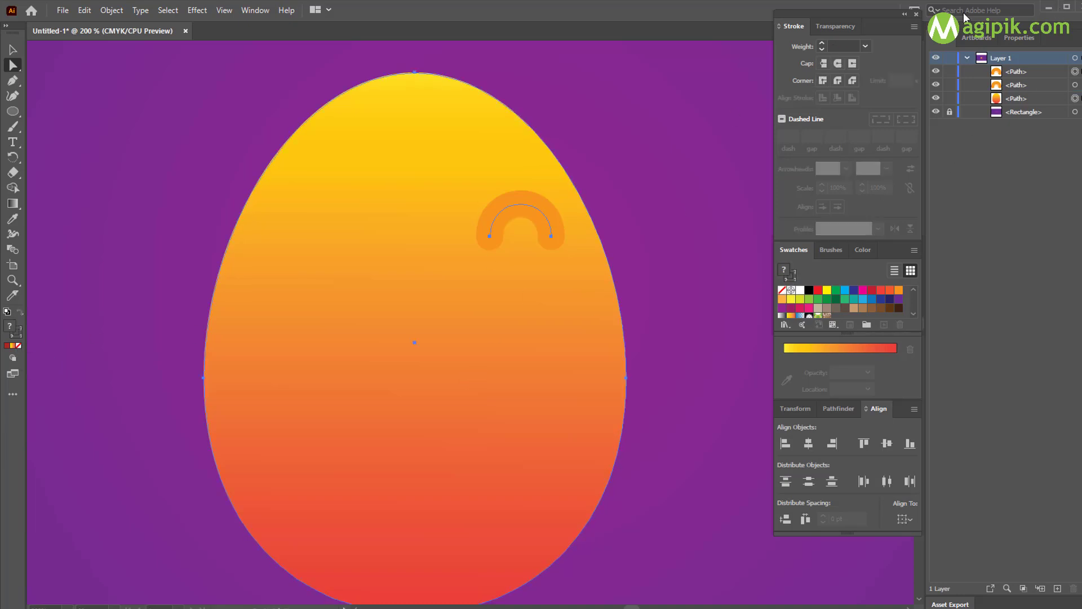
{"action": "left_click", "coordinate": [547, 218]}
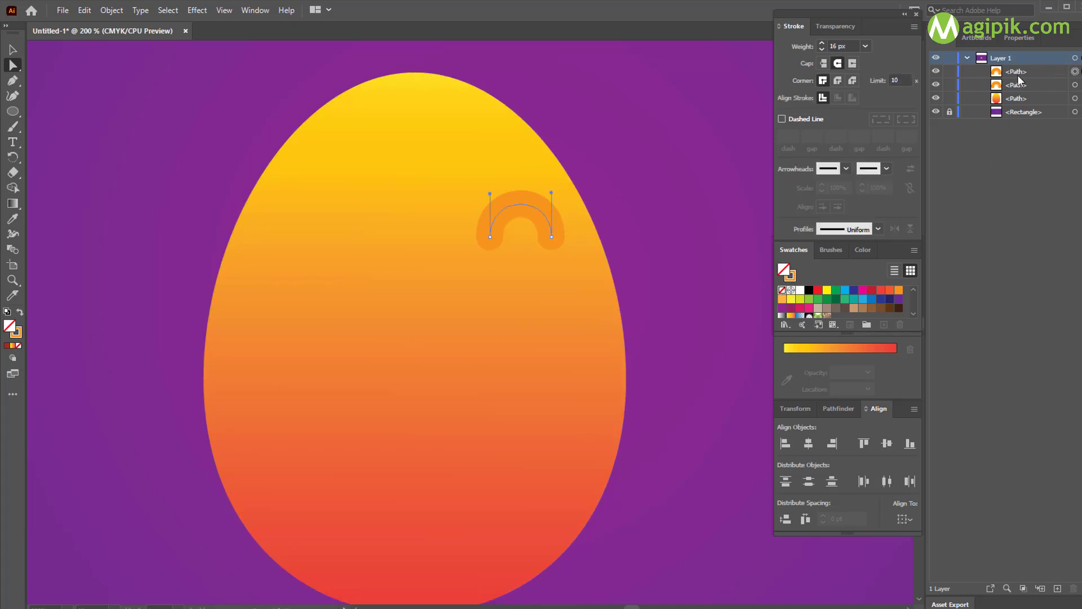
{"action": "left_click_drag", "start_coordinate": [1018, 74], "coordinate": [1018, 92]}
{"action": "left_click", "coordinate": [660, 217]}
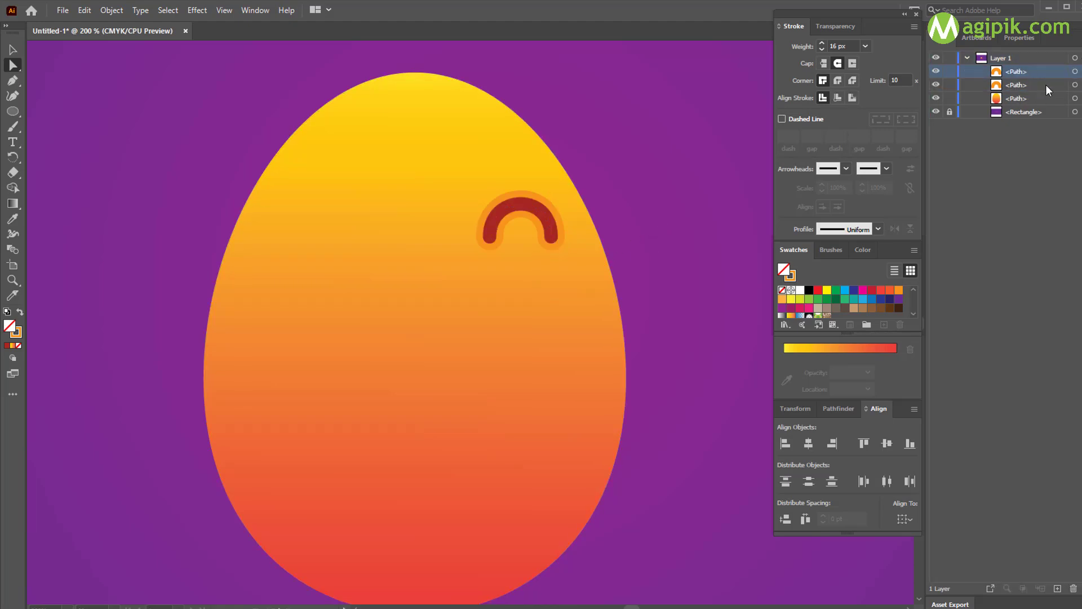
Step: Set the blending mode of the thick orange arch to Screen
{"action": "left_click", "coordinate": [1075, 85]}
{"action": "left_click", "coordinate": [838, 411]}
{"action": "left_click", "coordinate": [877, 409]}
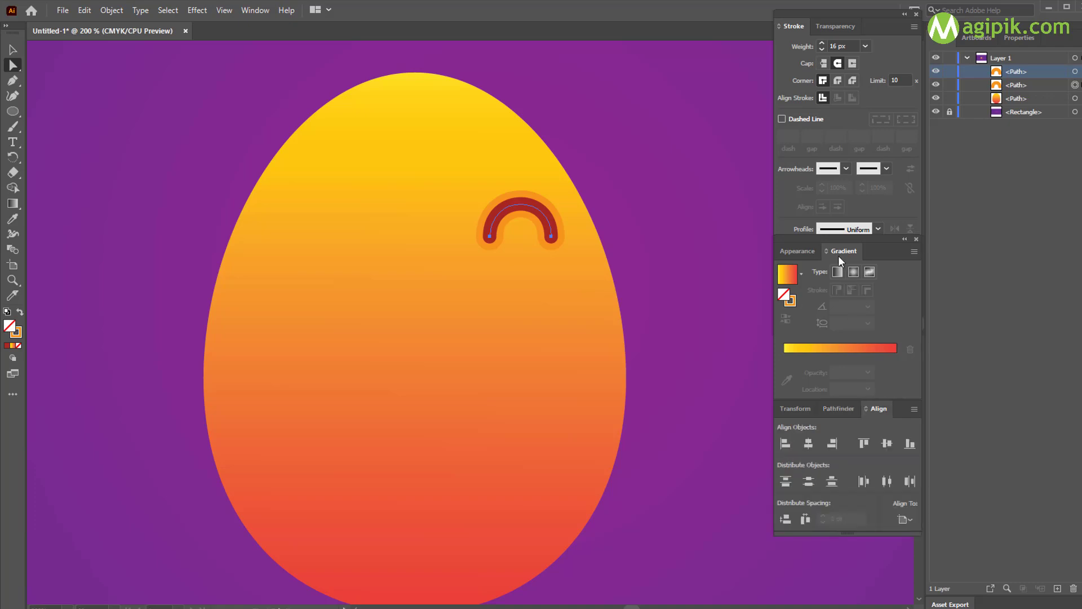
{"action": "left_click", "coordinate": [809, 251]}
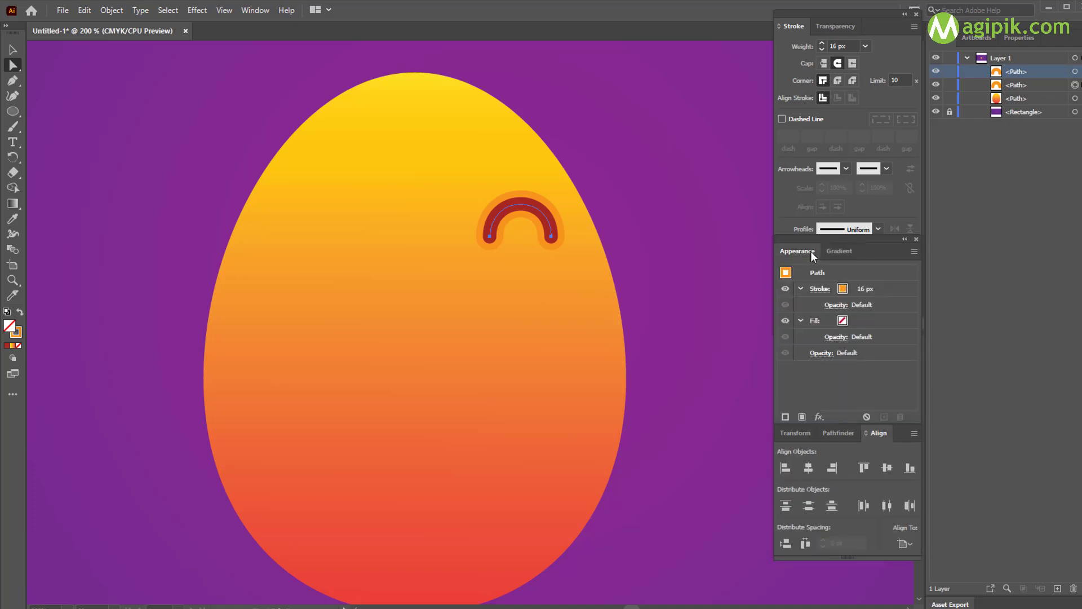
{"action": "left_click", "coordinate": [840, 255]}
{"action": "left_click", "coordinate": [830, 25]}
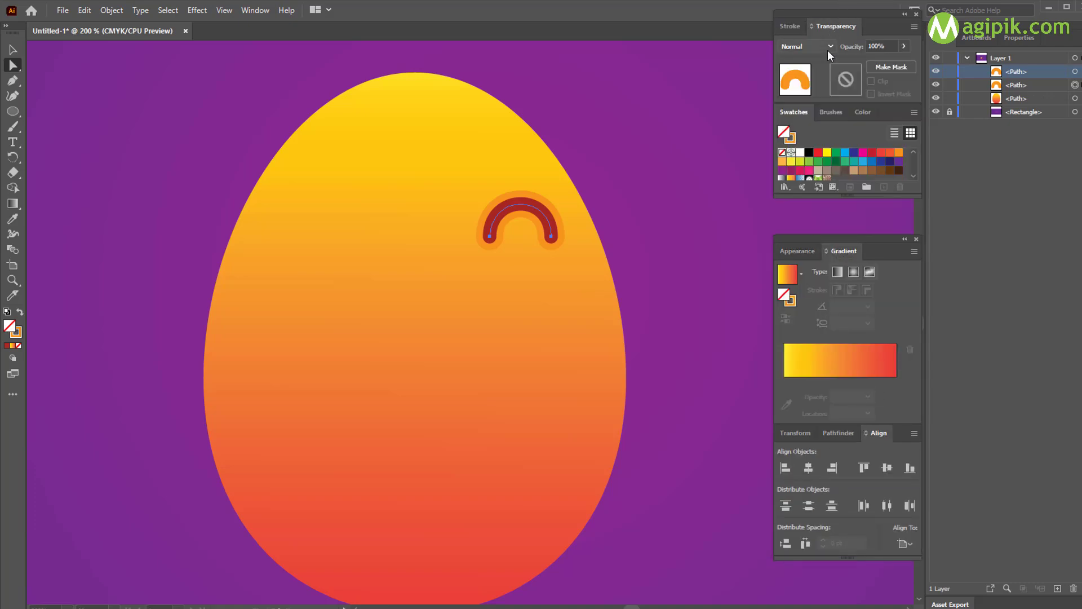
{"action": "left_click", "coordinate": [829, 47]}
{"action": "left_click", "coordinate": [815, 131]}
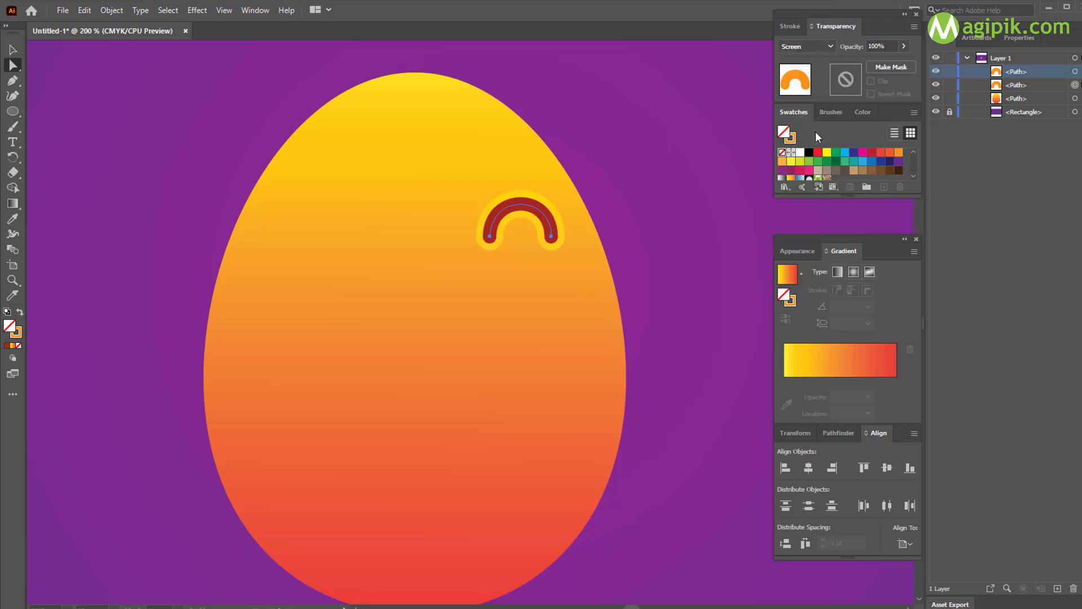
Step: Group the dark red arch and its thick glowing outline without the egg body
{"action": "left_click", "coordinate": [621, 210]}
{"action": "scroll", "coordinate": [620, 210], "scroll_direction": "left", "scroll_amount": 1}
{"action": "left_click", "coordinate": [581, 223]}
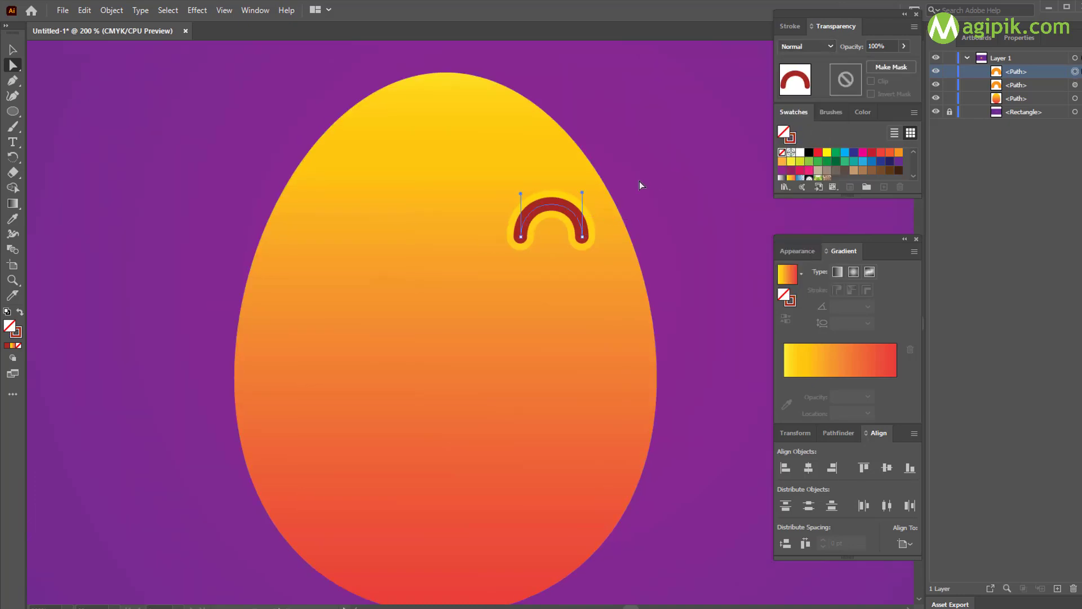
{"action": "left_click_drag", "start_coordinate": [639, 181], "coordinate": [540, 286]}
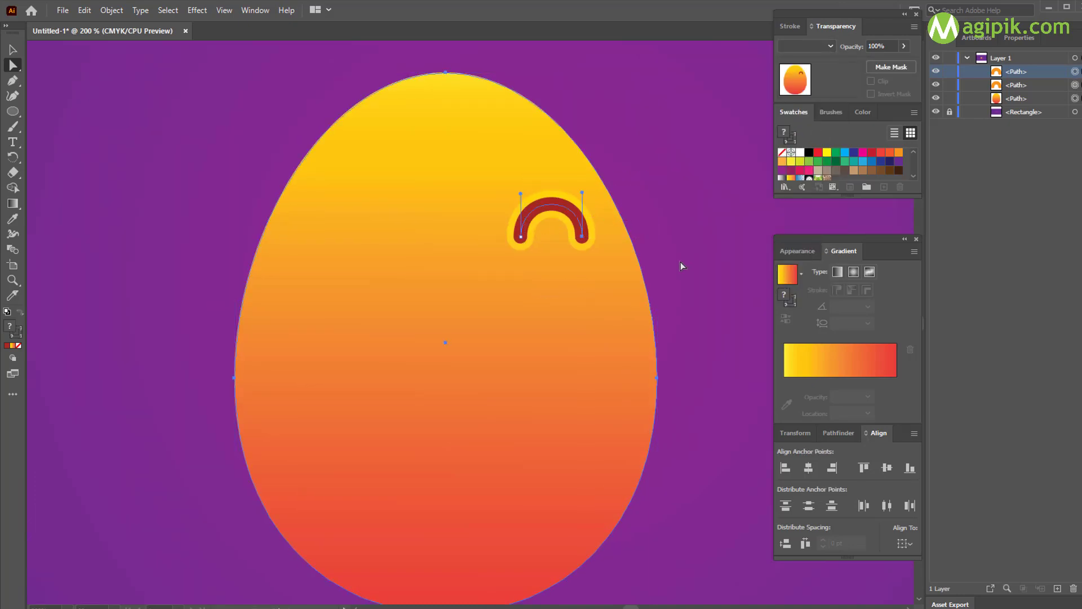
{"action": "left_click", "coordinate": [650, 294], "text": "shift"}
{"action": "key", "text": "v"}
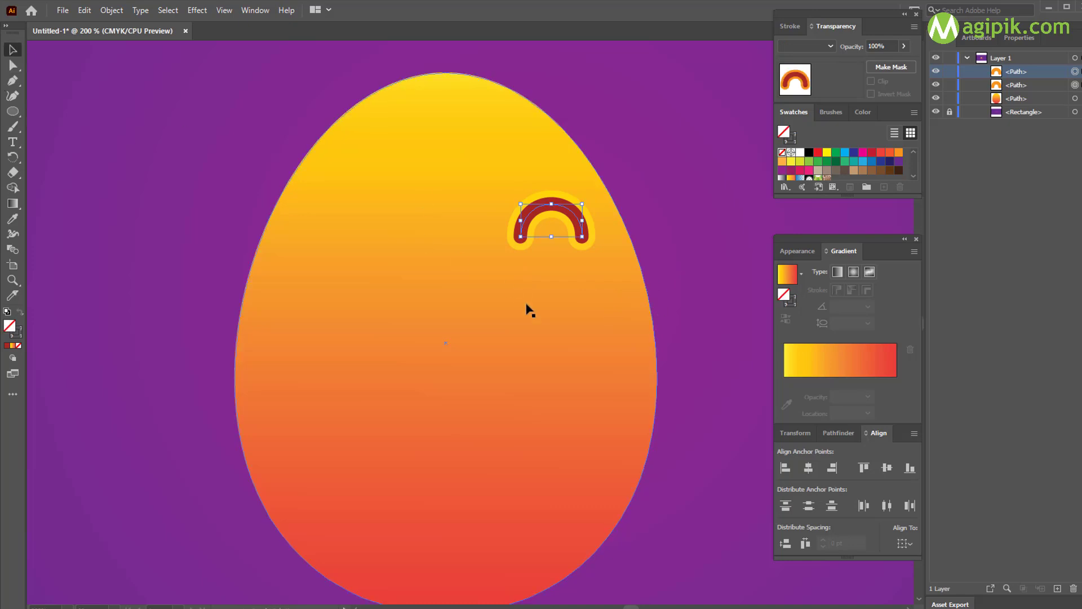
{"action": "left_click", "coordinate": [534, 307], "text": "shift"}
{"action": "left_click", "coordinate": [535, 306], "text": "shift"}
{"action": "key", "text": "ctrl+g"}
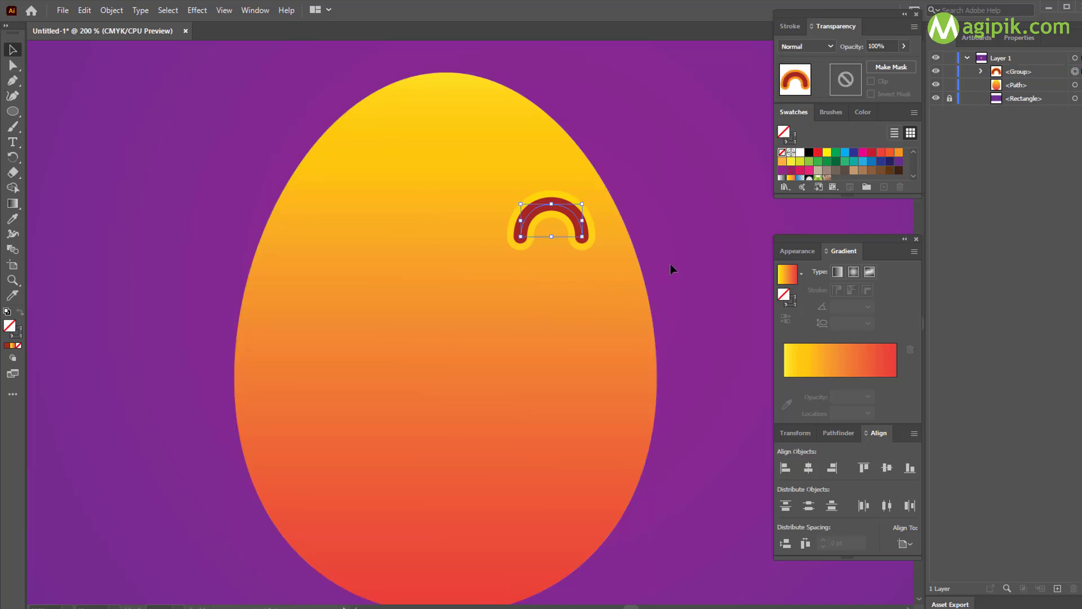
Step: Duplicate the grouped eye and place the copy on the opposite side of the egg's face
{"action": "left_click", "coordinate": [652, 222]}
{"action": "left_click_drag", "start_coordinate": [574, 212], "coordinate": [376, 222]}
{"action": "left_click", "coordinate": [375, 250]}
{"action": "left_click", "coordinate": [374, 234]}
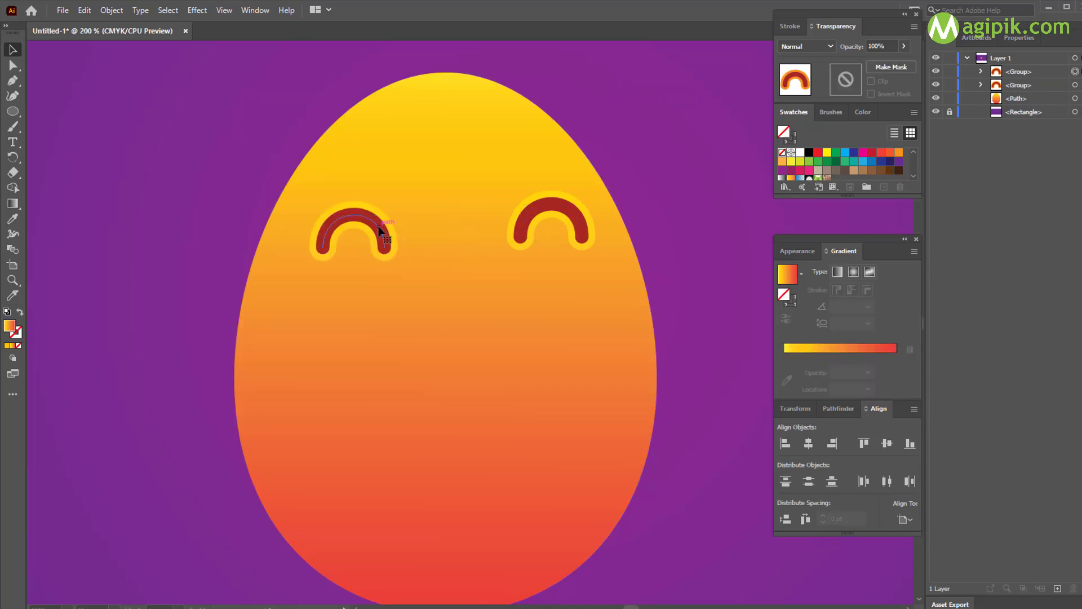
Step: Align the bottom edges of the two eyes and deselect them
{"action": "left_click", "coordinate": [551, 221]}
{"action": "left_click", "coordinate": [372, 226], "text": "shift"}
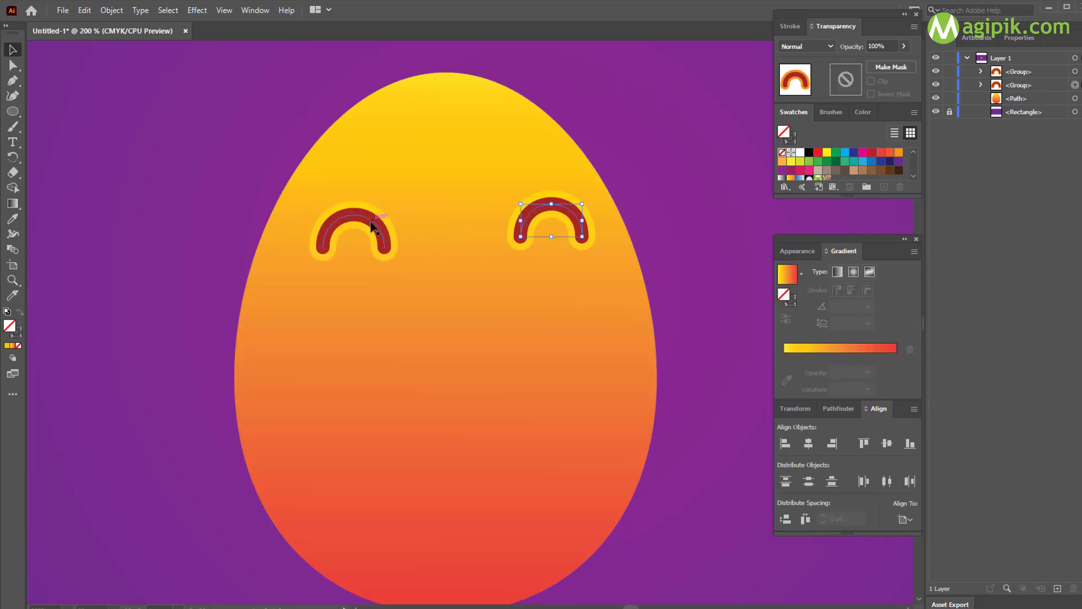
{"action": "left_click", "coordinate": [910, 445]}
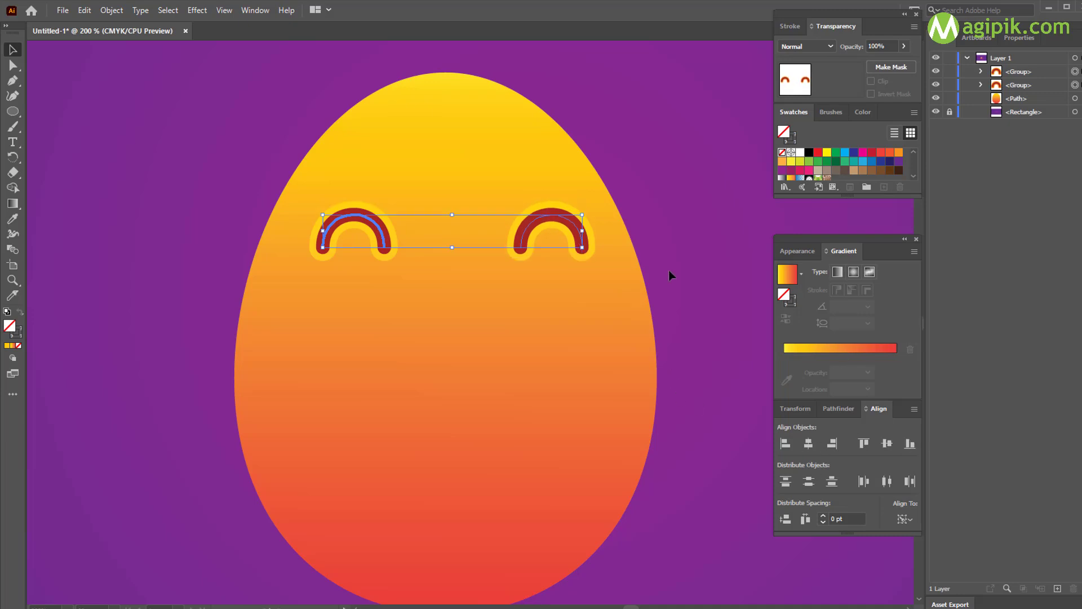
{"action": "left_click", "coordinate": [672, 274]}
Step: Nudge the right eye slightly towards the left eye to balance the pair on the face
{"action": "left_click", "coordinate": [575, 224]}
{"action": "left_click_drag", "start_coordinate": [565, 224], "coordinate": [566, 224]}
{"action": "left_click", "coordinate": [694, 221]}
{"action": "left_click_drag", "start_coordinate": [417, 296], "coordinate": [448, 266]}
{"action": "scroll", "coordinate": [464, 249], "scroll_direction": "down", "scroll_amount": 1}
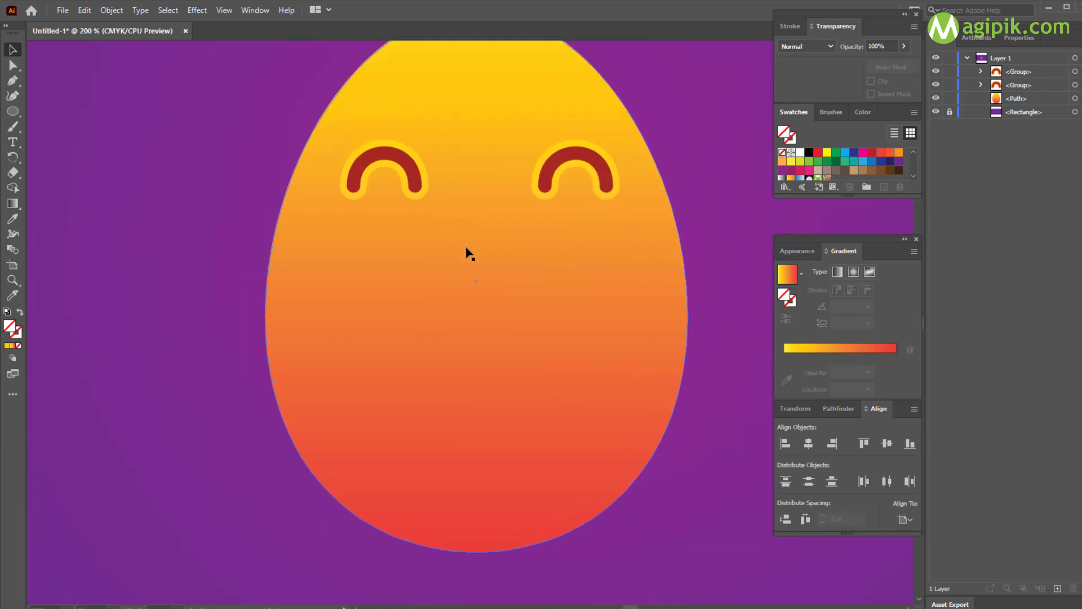
Step: Create a 55 by 55 pt square between the eyes
{"action": "left_click_drag", "start_coordinate": [13, 114], "coordinate": [51, 113]}
{"action": "left_click", "coordinate": [472, 220]}
{"action": "type", "text": "55"}
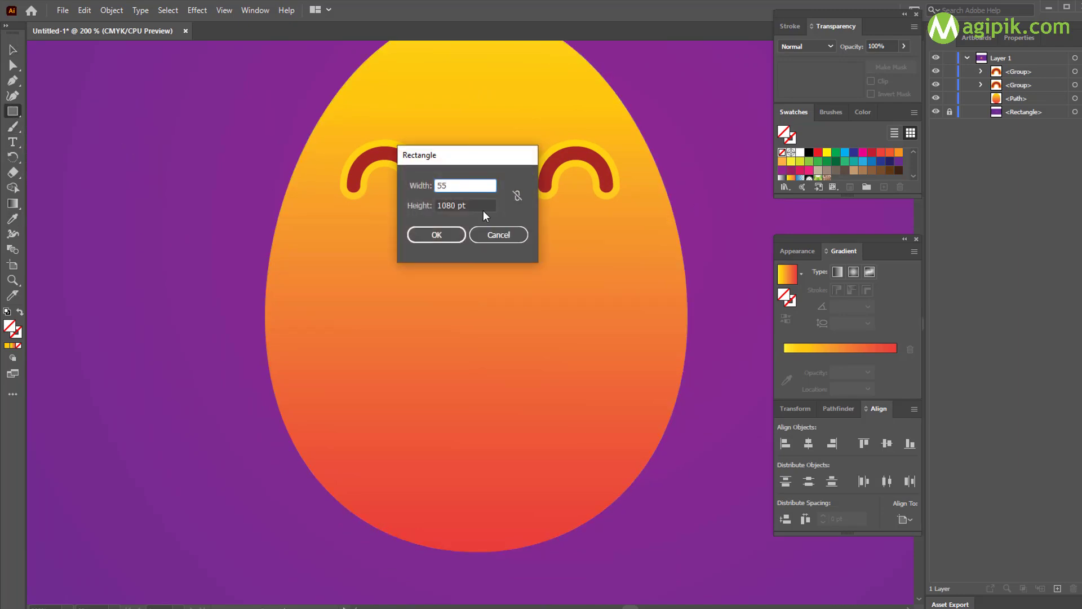
{"action": "key", "text": "Tab"}
{"action": "type", "text": "55"}
{"action": "key", "text": "Return"}
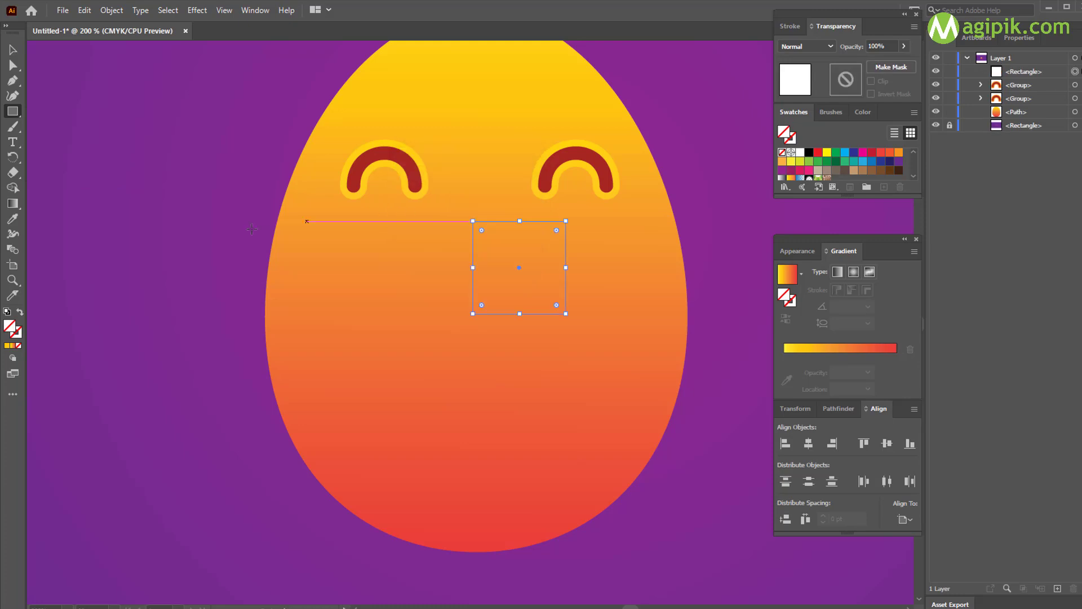
Step: Rotate the square 45° into a diamond, scale it down slightly and center it just below the eyes
{"action": "key", "text": "v"}
{"action": "left_click_drag", "start_coordinate": [574, 221], "coordinate": [528, 195]}
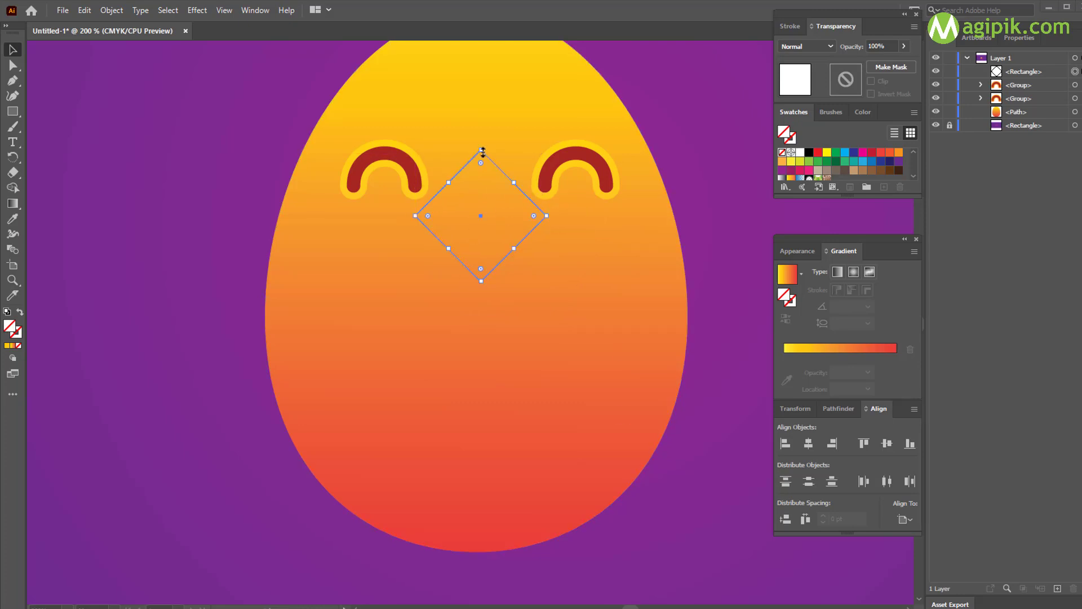
{"action": "left_click_drag", "start_coordinate": [481, 150], "coordinate": [481, 176]}
{"action": "key", "text": "ctrl+z"}
{"action": "key", "text": "a"}
{"action": "left_click", "coordinate": [428, 229]}
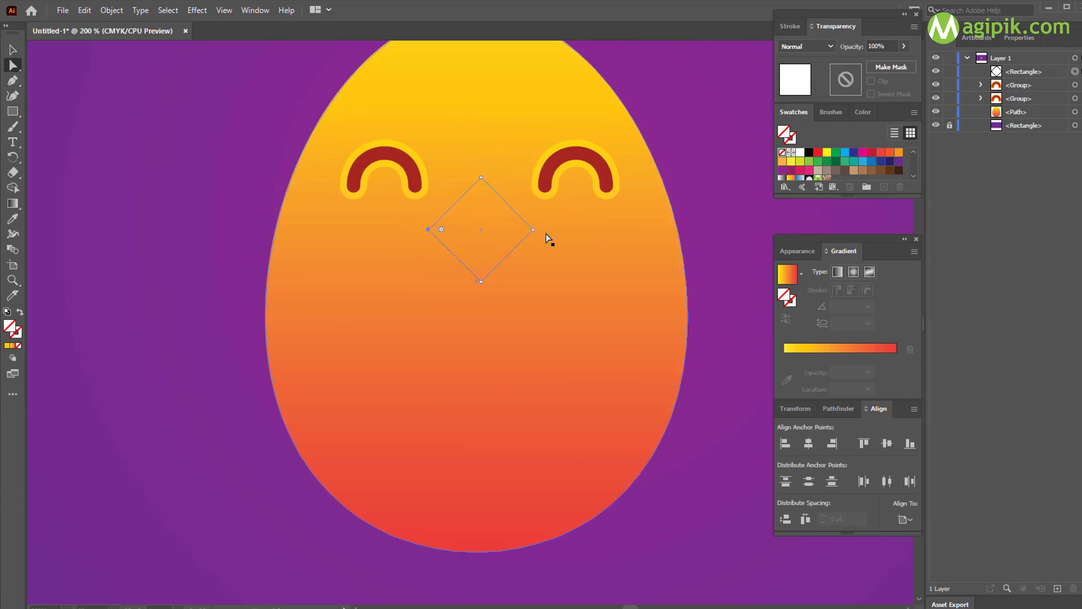
{"action": "left_click", "coordinate": [532, 230], "text": "shift"}
{"action": "mouse_move", "coordinate": [532, 229]}
{"action": "left_mouse_down"}
{"action": "mouse_move", "coordinate": [554, 232]}
{"action": "mouse_move", "coordinate": [533, 231]}
{"action": "left_mouse_up"}
{"action": "key", "text": "ctrl+z"}
{"action": "key", "text": "v"}
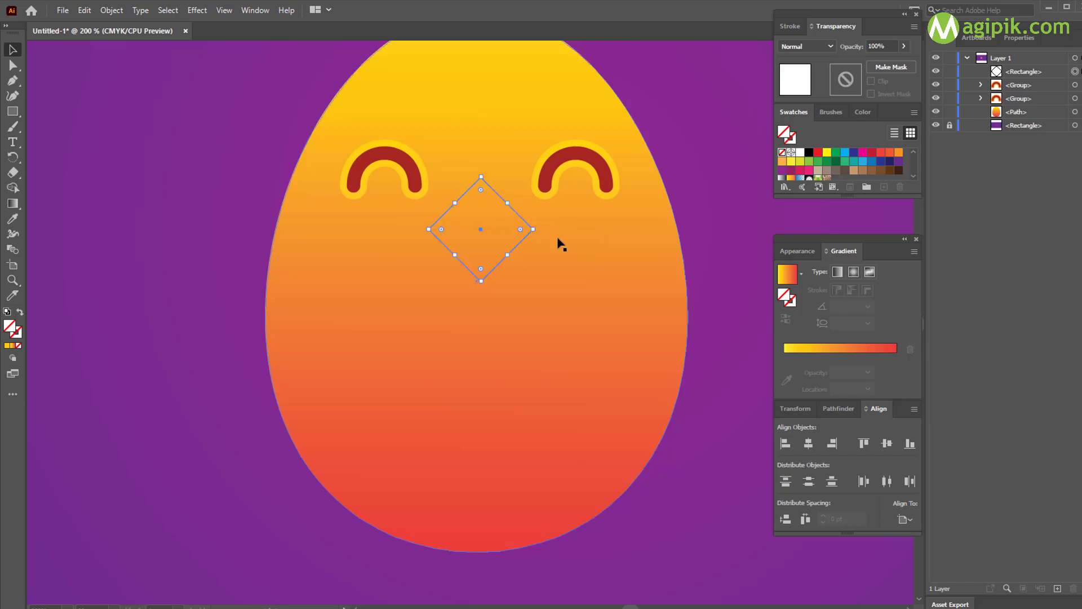
Step: Widen the diamond by moving its left and right anchor points outward by similar amounts
{"action": "left_click", "coordinate": [13, 66]}
{"action": "left_click_drag", "start_coordinate": [435, 230], "coordinate": [416, 230]}
{"action": "left_click_drag", "start_coordinate": [533, 228], "coordinate": [547, 229]}
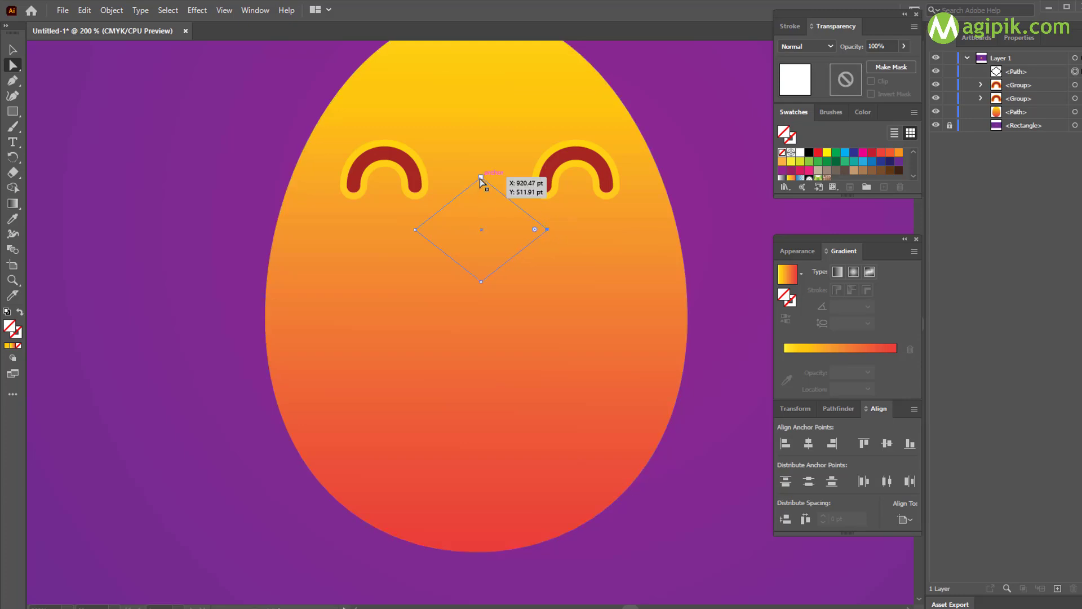
Step: Round the top and bottom corners of the diamond into a beak shape and deselect it
{"action": "key", "text": "v"}
{"action": "left_click", "coordinate": [488, 232]}
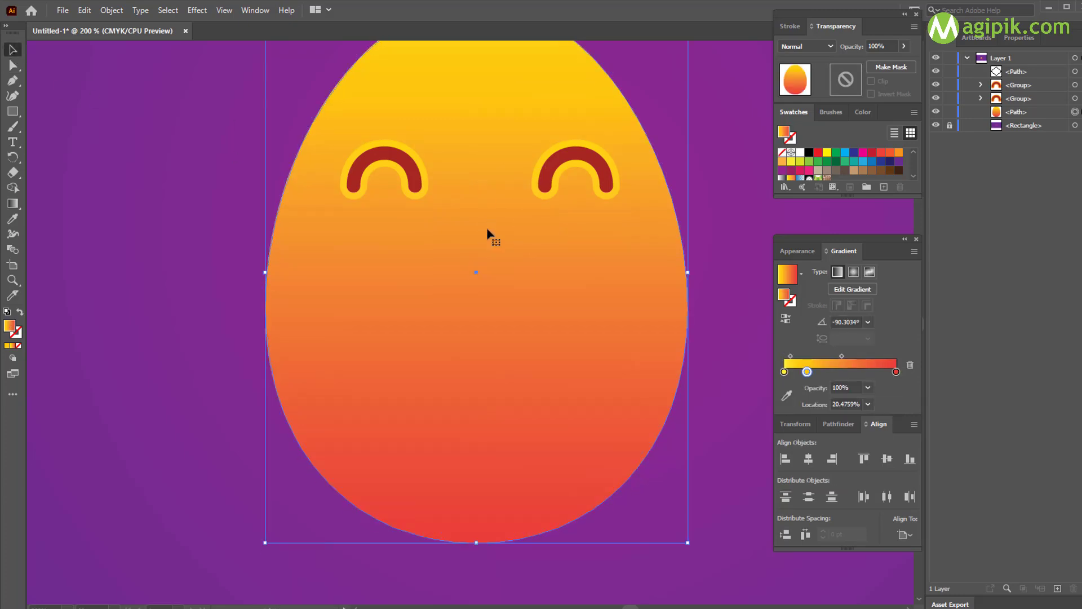
{"action": "left_click_drag", "start_coordinate": [490, 184], "coordinate": [476, 222]}
{"action": "left_click", "coordinate": [14, 66]}
{"action": "key", "text": "ctrl+z"}
{"action": "left_click", "coordinate": [13, 50]}
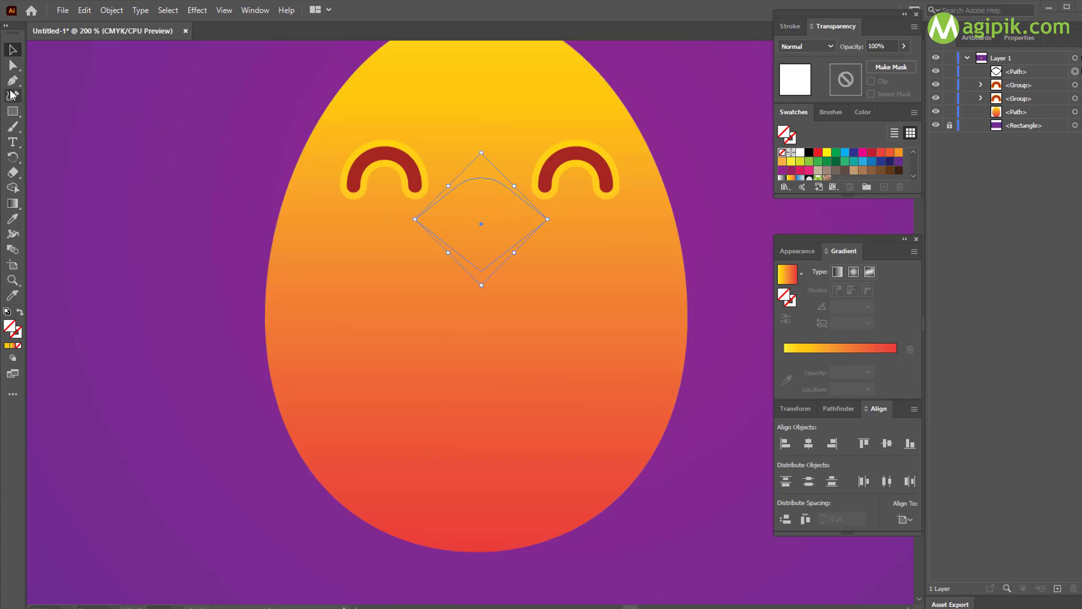
{"action": "left_click", "coordinate": [13, 66]}
{"action": "left_click_drag", "start_coordinate": [482, 261], "coordinate": [482, 224]}
{"action": "left_click", "coordinate": [734, 226]}
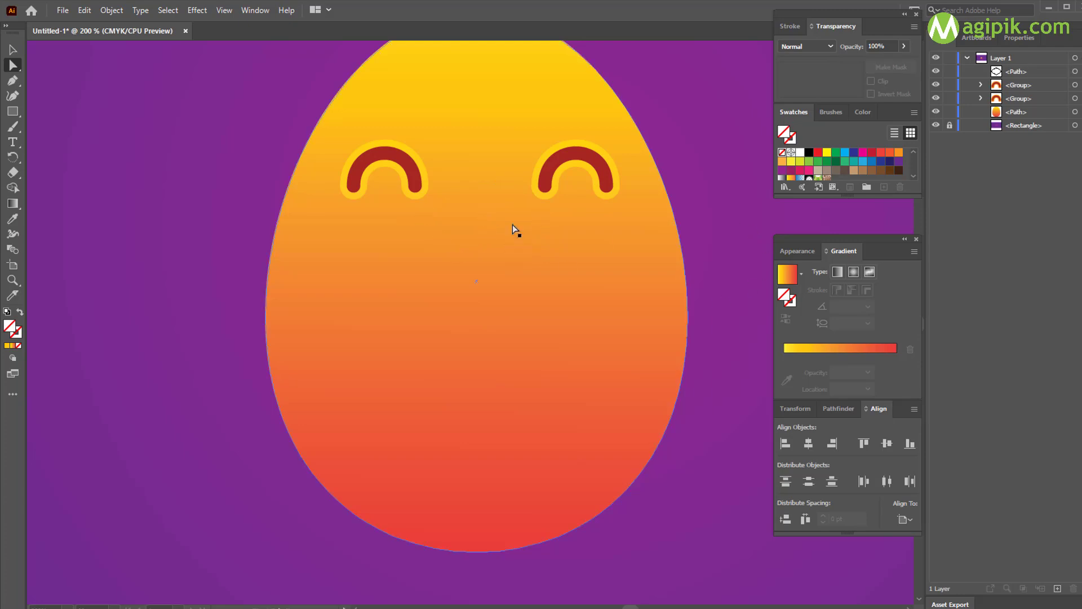
Step: Fill the beak with the yellow-to-red gradient swatch and remove its amber stop and two red stops
{"action": "left_click", "coordinate": [527, 203]}
{"action": "left_click", "coordinate": [791, 179]}
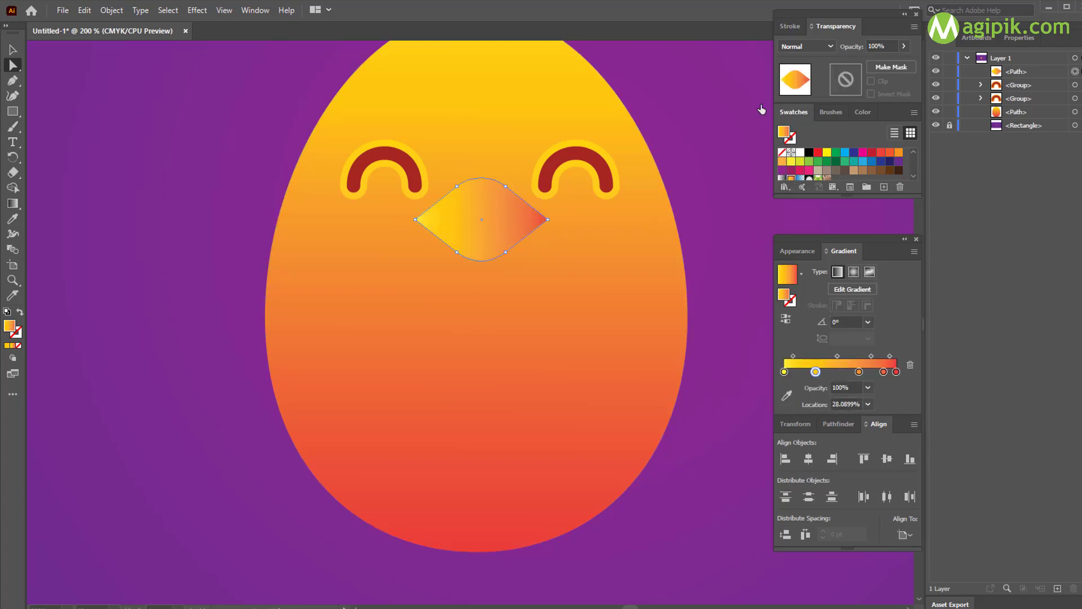
{"action": "left_click", "coordinate": [12, 203]}
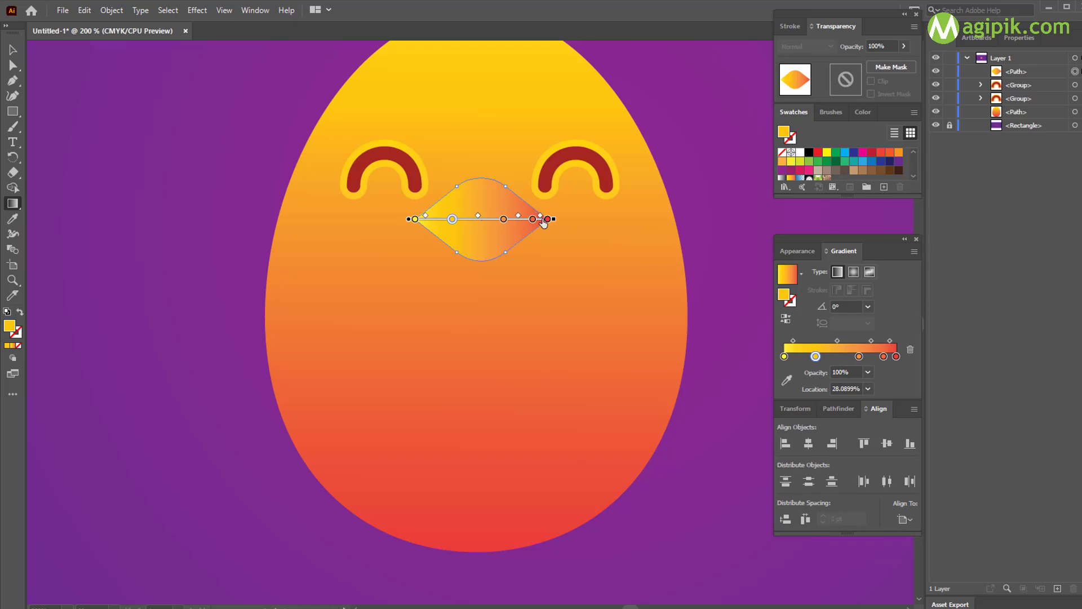
{"action": "mouse_move", "coordinate": [547, 221]}
{"action": "left_mouse_down"}
{"action": "mouse_move", "coordinate": [546, 245]}
{"action": "mouse_move", "coordinate": [534, 238]}
{"action": "mouse_move", "coordinate": [533, 249]}
{"action": "left_mouse_up"}
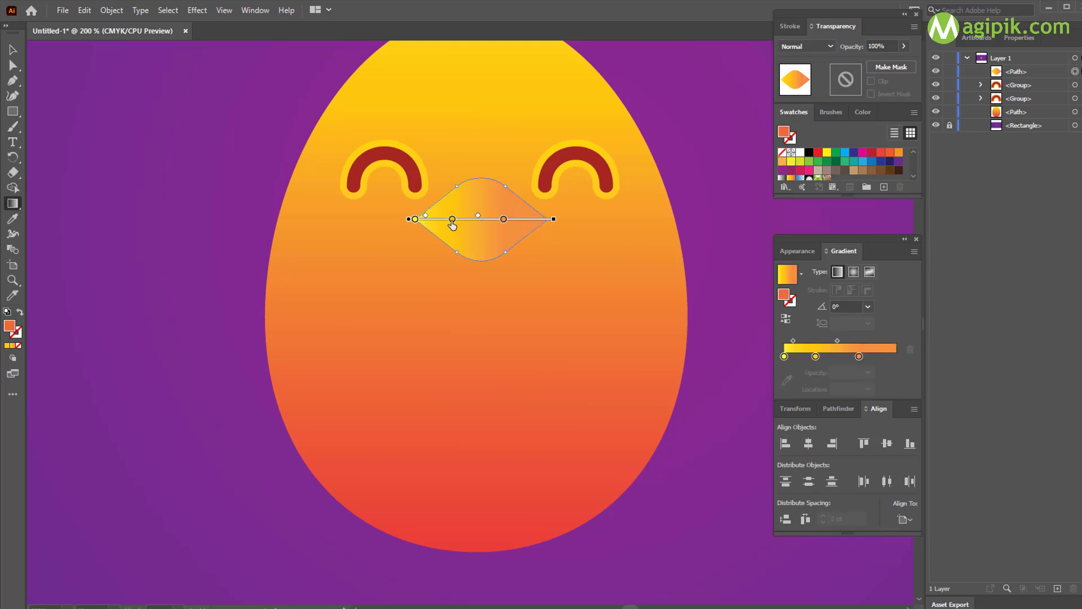
{"action": "left_click_drag", "start_coordinate": [452, 221], "coordinate": [455, 247]}
Step: Run the beak's gradient vertically from yellow at the top to orange at the bottom, then deselect the beak
{"action": "left_click_drag", "start_coordinate": [559, 221], "coordinate": [409, 346]}
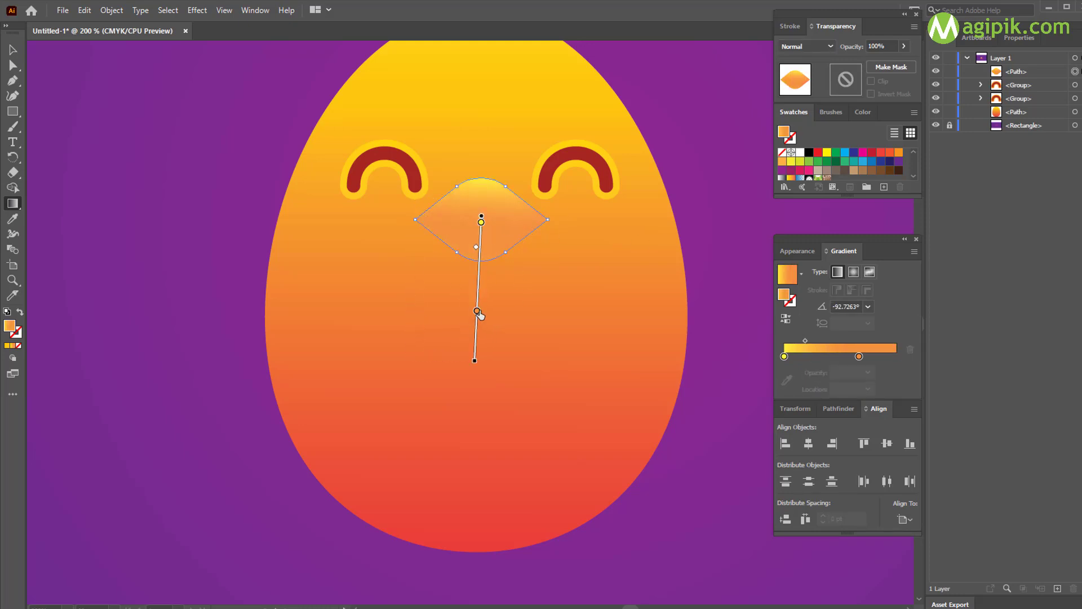
{"action": "mouse_move", "coordinate": [478, 315]}
{"action": "left_mouse_down"}
{"action": "mouse_move", "coordinate": [475, 361]}
{"action": "mouse_move", "coordinate": [483, 237]}
{"action": "mouse_move", "coordinate": [482, 268]}
{"action": "left_mouse_up"}
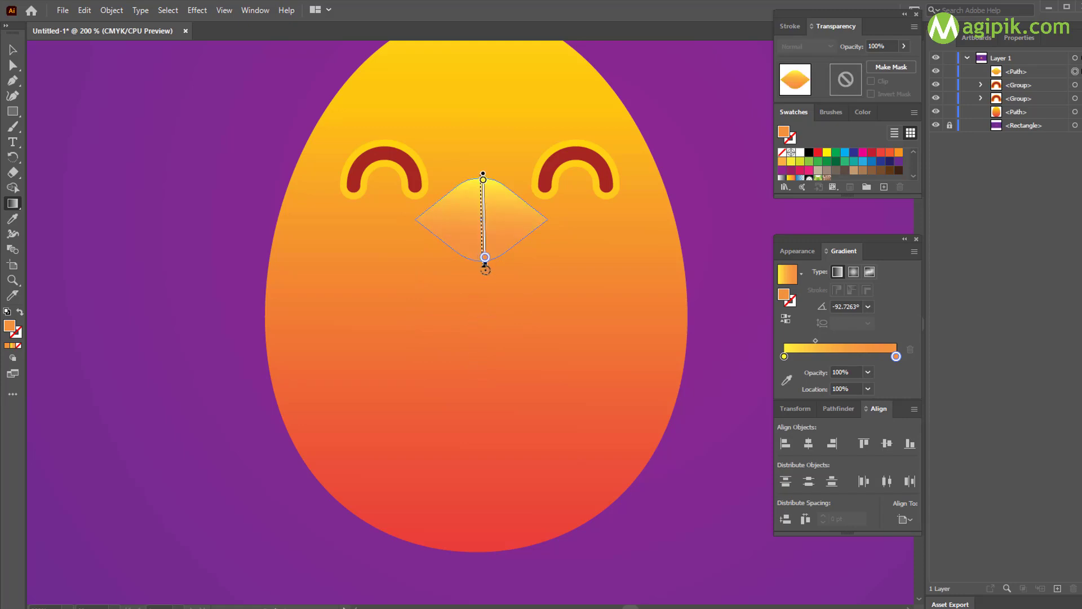
{"action": "left_click_drag", "start_coordinate": [481, 228], "coordinate": [481, 225]}
{"action": "key", "text": "v"}
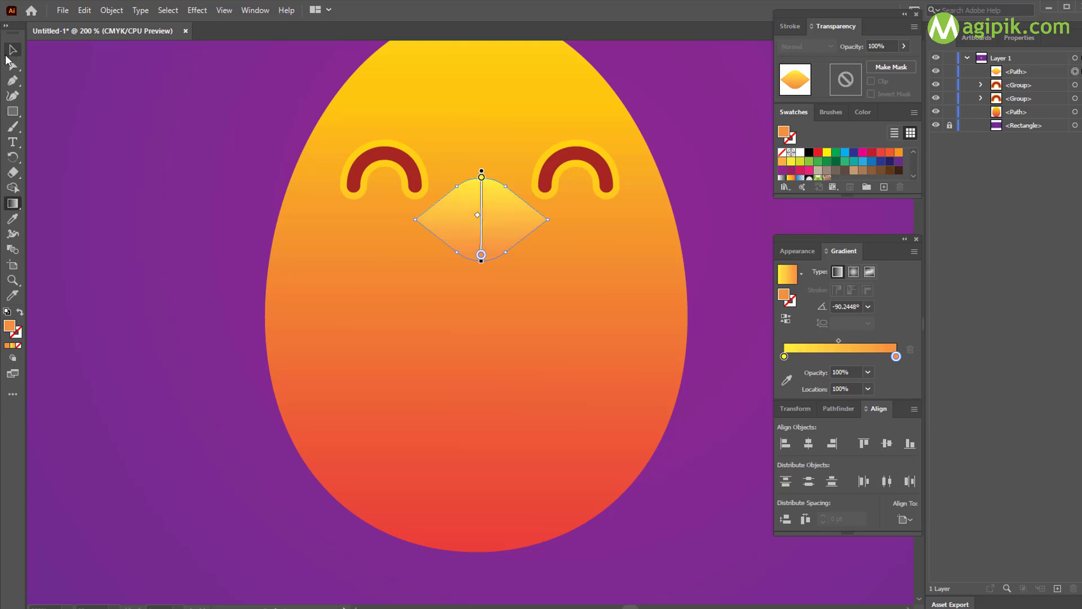
{"action": "left_click", "coordinate": [668, 184]}
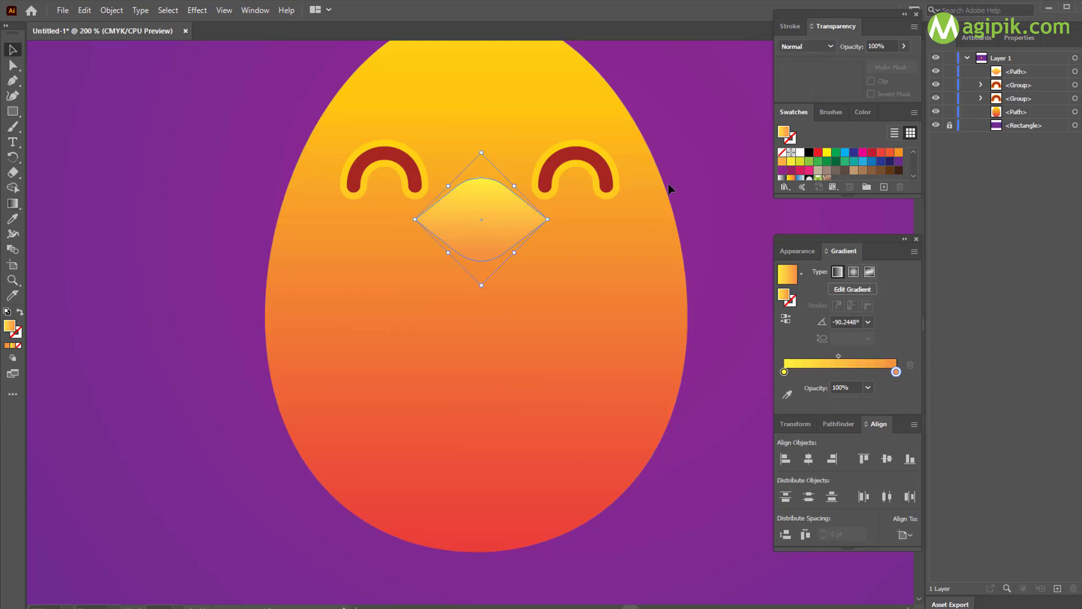
Step: Lighten the orange end stop of the beak's gradient by setting its magenta to 40%
{"action": "left_click", "coordinate": [471, 224]}
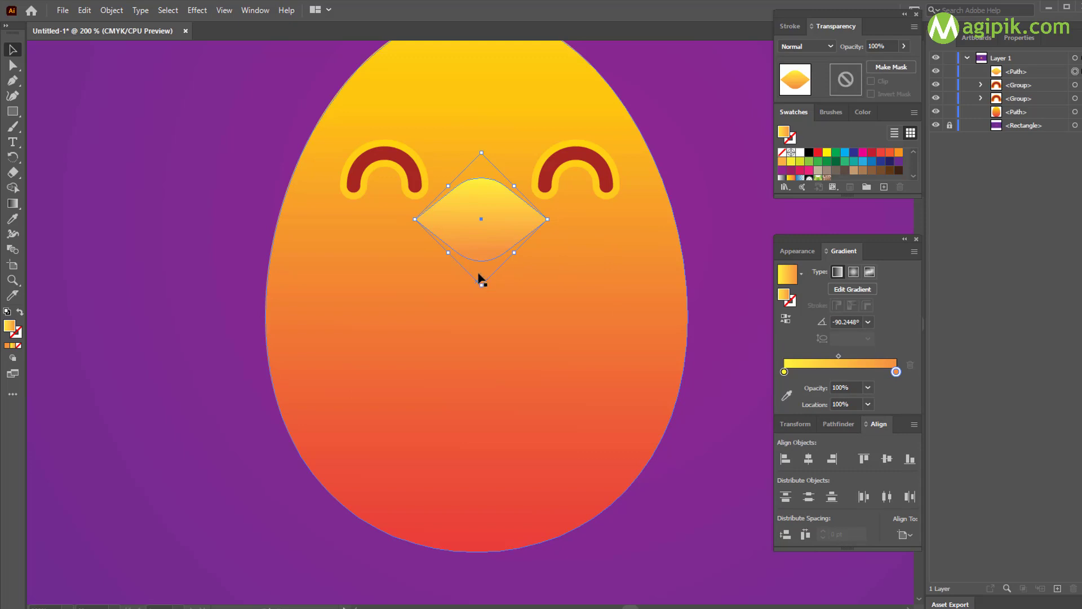
{"action": "double_click", "coordinate": [898, 375]}
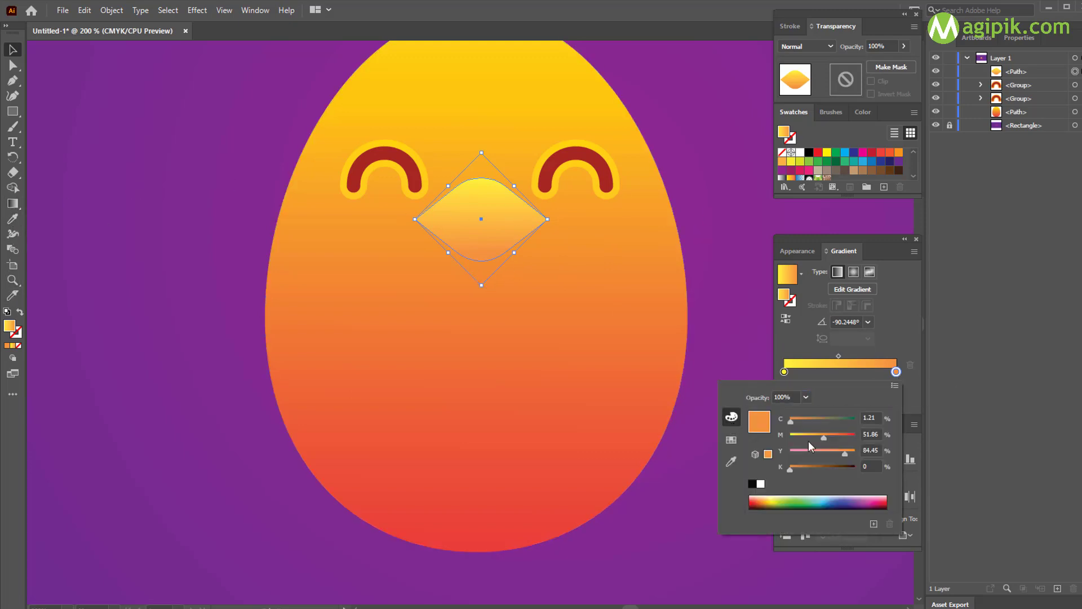
{"action": "left_click_drag", "start_coordinate": [823, 438], "coordinate": [816, 437]}
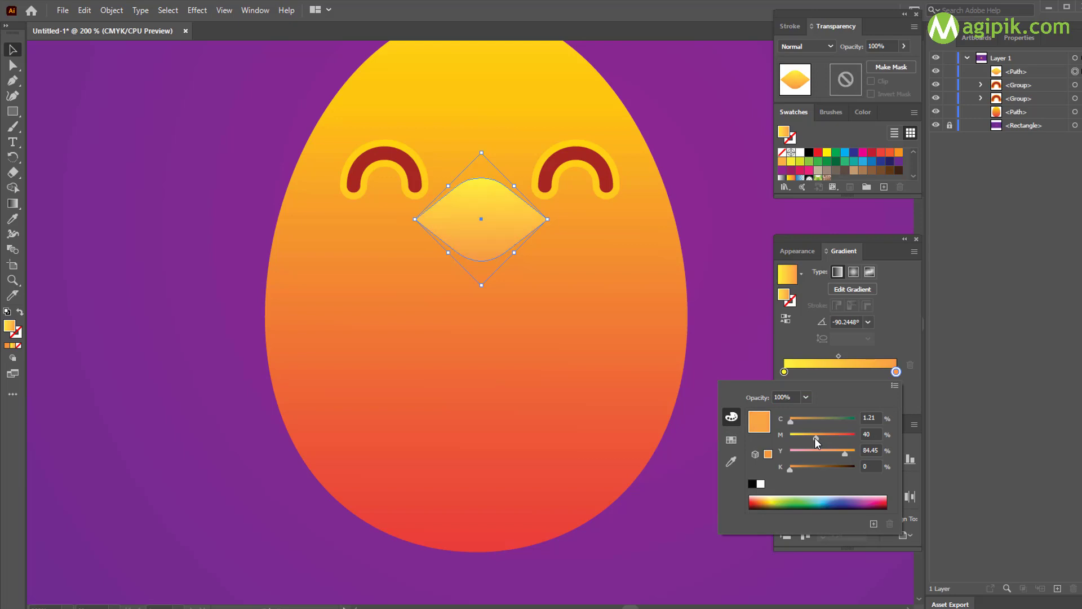
Step: Set the yellow value of the beak gradient's start stop to 100% and deselect the beak
{"action": "left_click", "coordinate": [784, 372]}
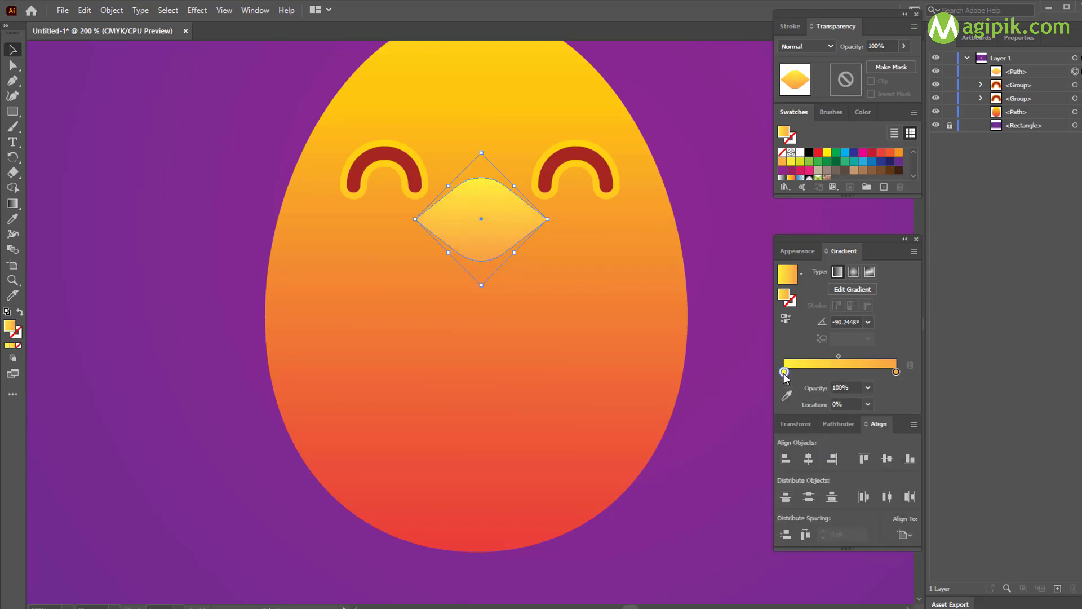
{"action": "double_click", "coordinate": [785, 372]}
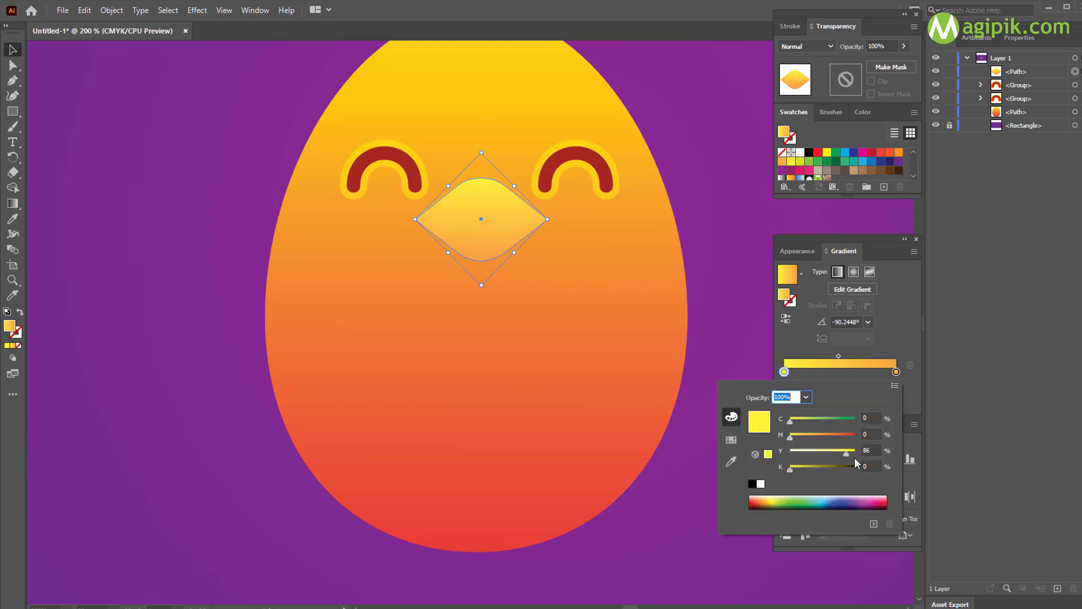
{"action": "left_click_drag", "start_coordinate": [849, 455], "coordinate": [874, 450]}
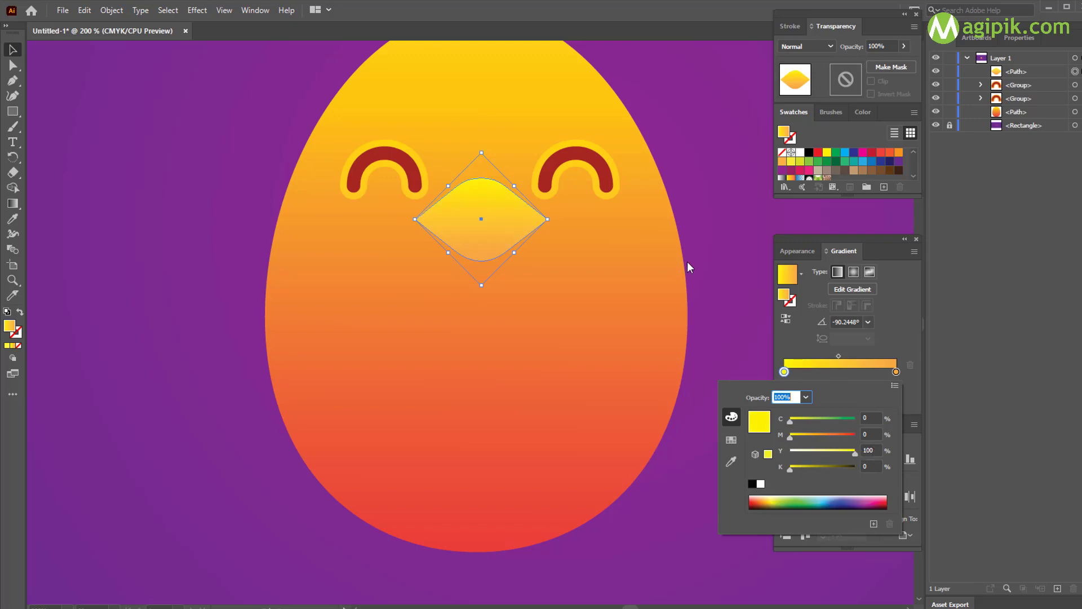
{"action": "left_click", "coordinate": [719, 233]}
{"action": "left_click", "coordinate": [722, 230]}
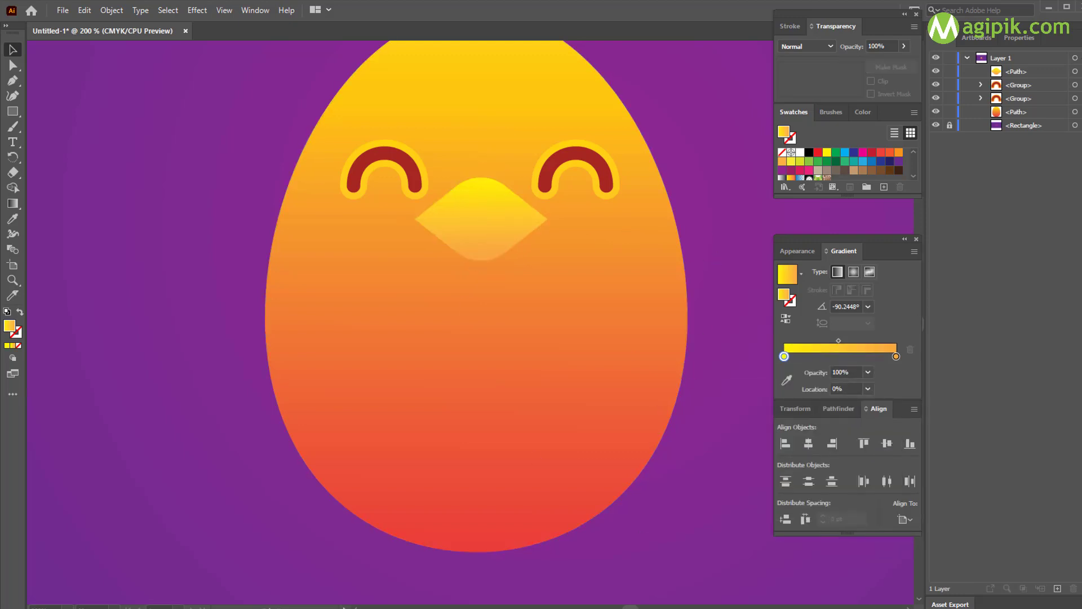
Step: Draw a flat horizontal ellipse nearly as wide as the beak and center it on the beak
{"action": "left_click", "coordinate": [492, 221]}
{"action": "left_click_drag", "start_coordinate": [12, 114], "coordinate": [61, 126]}
{"action": "left_click_drag", "start_coordinate": [431, 212], "coordinate": [548, 239]}
{"action": "key", "text": "v"}
{"action": "left_click_drag", "start_coordinate": [473, 223], "coordinate": [468, 217]}
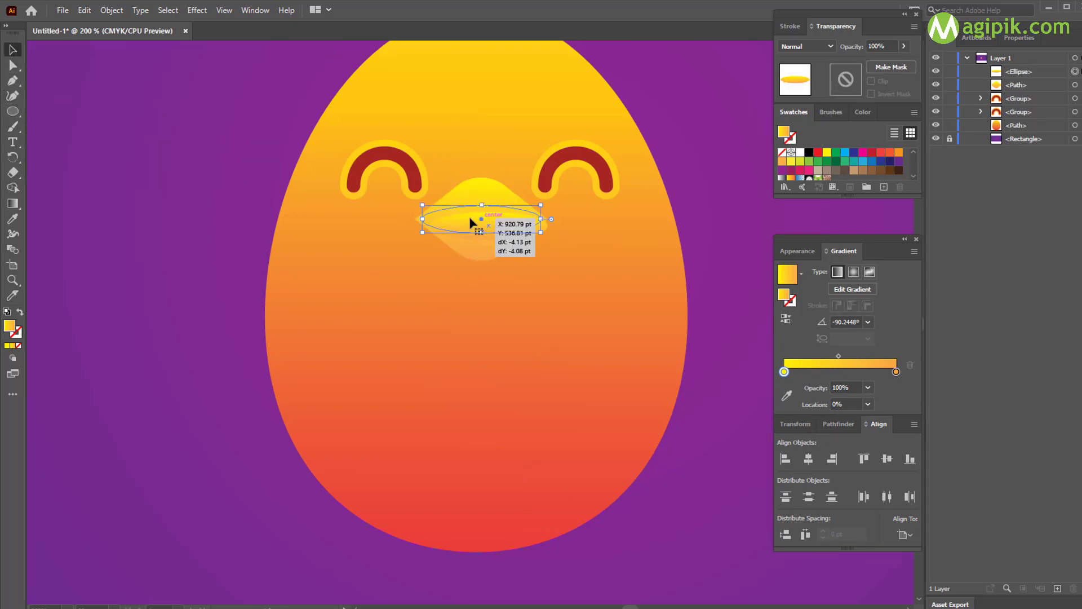
Step: Give the ellipse an orange-to-red gradient by stripping the yellow stops from the gradient swatch and moving the middle stop to about 53%
{"action": "left_click", "coordinate": [792, 178]}
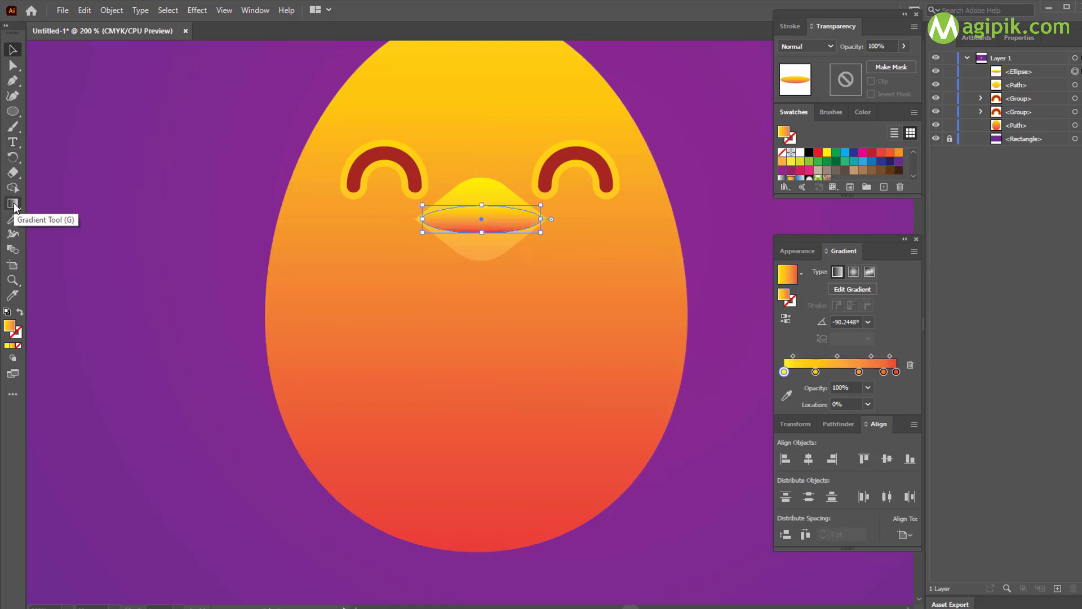
{"action": "left_click", "coordinate": [13, 203]}
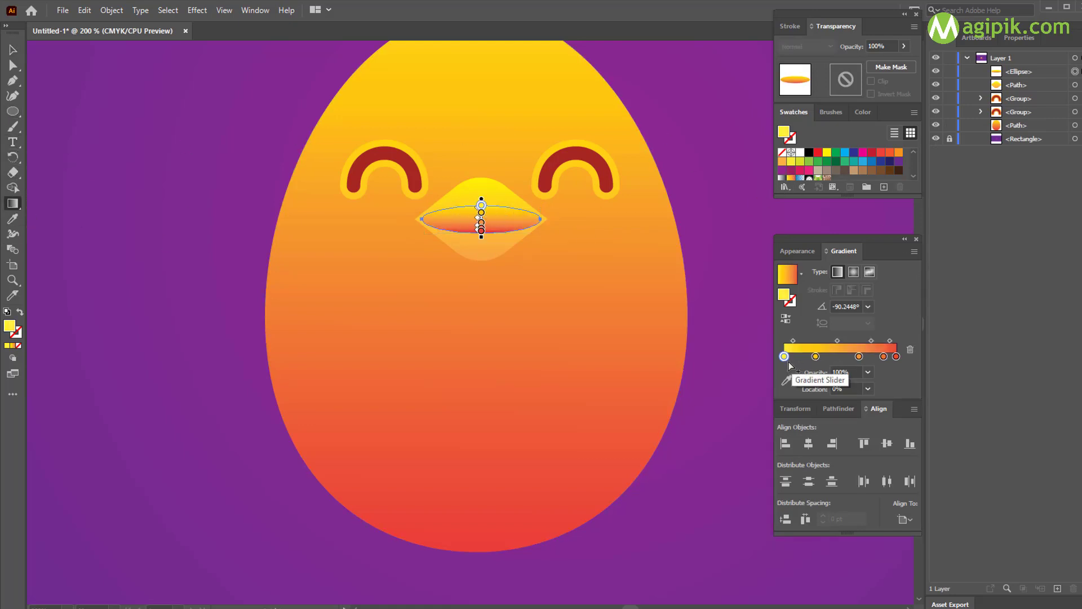
{"action": "key", "text": "Delete"}
{"action": "left_click", "coordinate": [817, 357]}
{"action": "key", "text": "Delete"}
{"action": "mouse_move", "coordinate": [859, 357]}
{"action": "left_mouse_down"}
{"action": "mouse_move", "coordinate": [783, 358]}
{"action": "mouse_move", "coordinate": [873, 358]}
{"action": "mouse_move", "coordinate": [843, 357]}
{"action": "left_mouse_up"}
{"action": "left_click", "coordinate": [13, 50]}
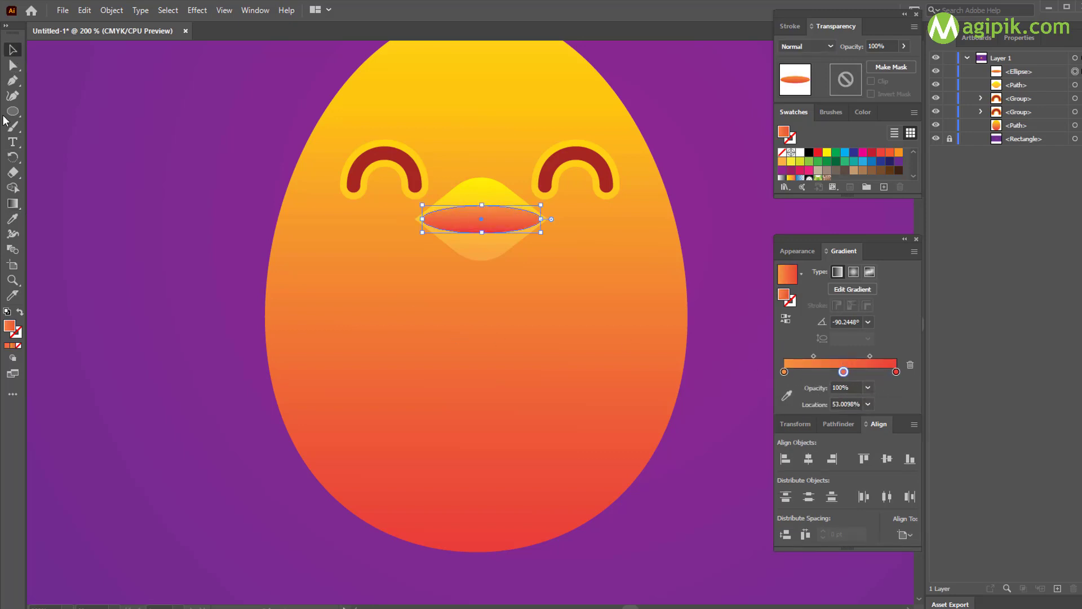
Step: Convert the two side anchors of the orange-to-red ellipse to sharp corners with the Anchor Point tool and deselect it
{"action": "left_click_drag", "start_coordinate": [12, 81], "coordinate": [64, 96]}
{"action": "left_click", "coordinate": [422, 219]}
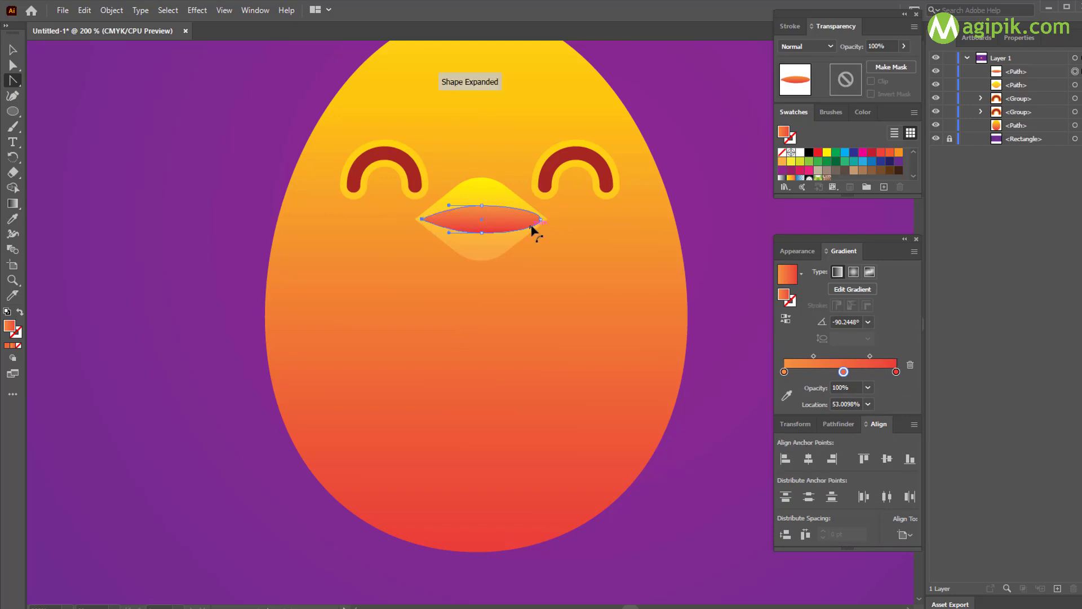
{"action": "left_click", "coordinate": [541, 219]}
{"action": "left_click", "coordinate": [12, 50]}
{"action": "left_click", "coordinate": [689, 216]}
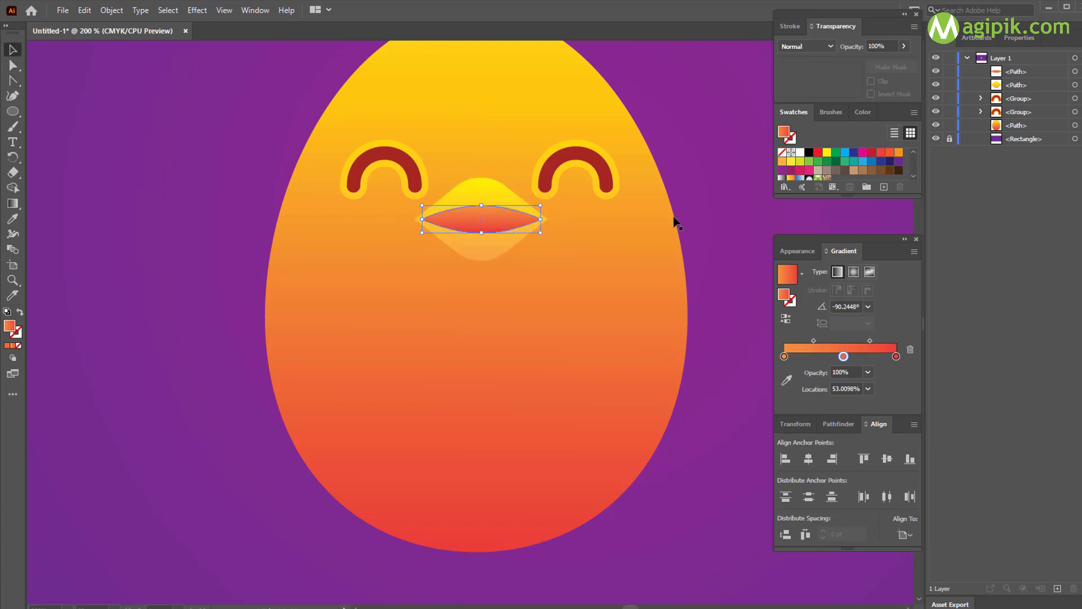
Step: Draw a second, taller ellipse over the lower part of the mouth shape, about as wide as the mouth, and adjust its position
{"action": "left_click", "coordinate": [12, 111]}
{"action": "left_click_drag", "start_coordinate": [419, 224], "coordinate": [541, 273]}
{"action": "left_click", "coordinate": [13, 51]}
{"action": "mouse_move", "coordinate": [490, 249]}
{"action": "left_mouse_down"}
{"action": "mouse_move", "coordinate": [482, 217]}
{"action": "mouse_move", "coordinate": [487, 250]}
{"action": "left_mouse_up"}
Step: Split the mouth and the new ellipse at their overlap with Shape Builder and delete the ellipse part hanging below the mouth
{"action": "left_click", "coordinate": [492, 214], "text": "shift"}
{"action": "left_click", "coordinate": [13, 188]}
{"action": "left_click", "coordinate": [472, 249]}
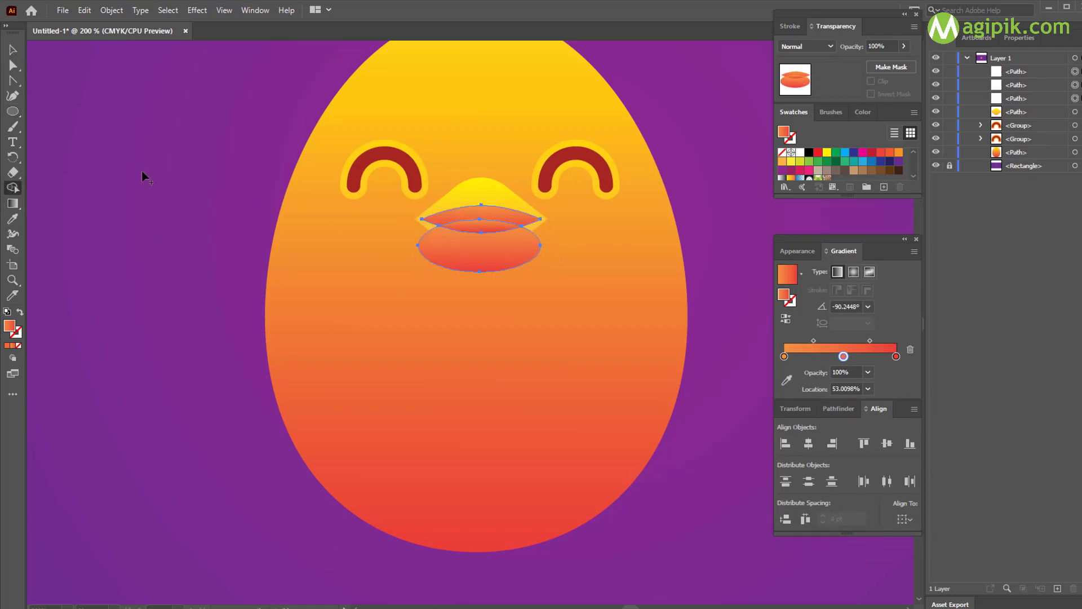
{"action": "left_click", "coordinate": [12, 51]}
{"action": "left_click", "coordinate": [165, 140]}
{"action": "left_click", "coordinate": [501, 258]}
{"action": "key", "text": "Delete"}
Step: Remove the middle stop from the overlap shape's gradient and recolor its end stop with the magenta swatch
{"action": "left_click", "coordinate": [485, 227]}
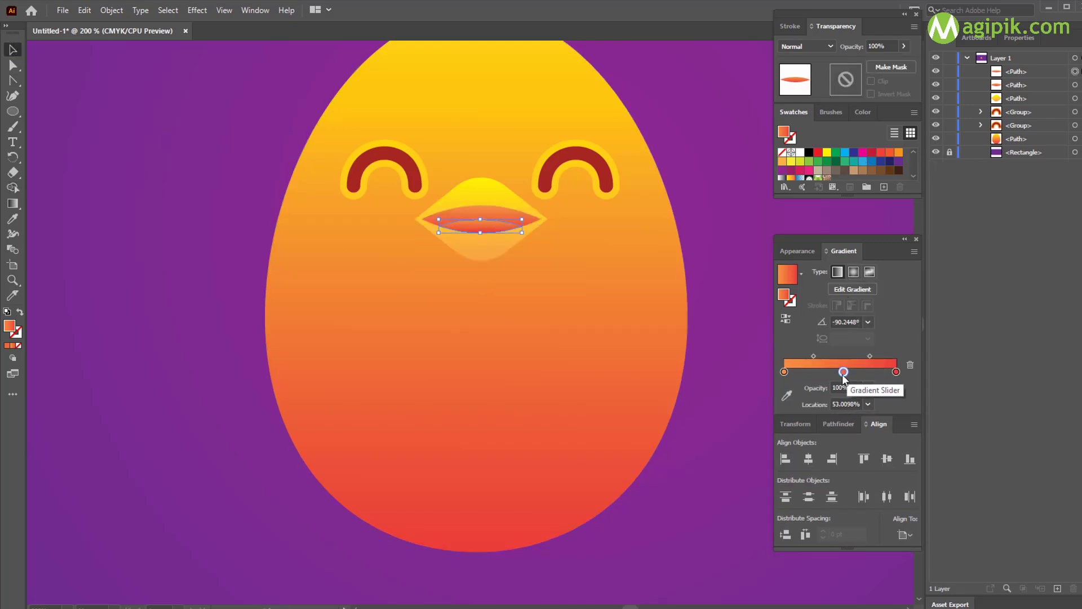
{"action": "left_click_drag", "start_coordinate": [845, 373], "coordinate": [892, 374]}
{"action": "left_click", "coordinate": [910, 365]}
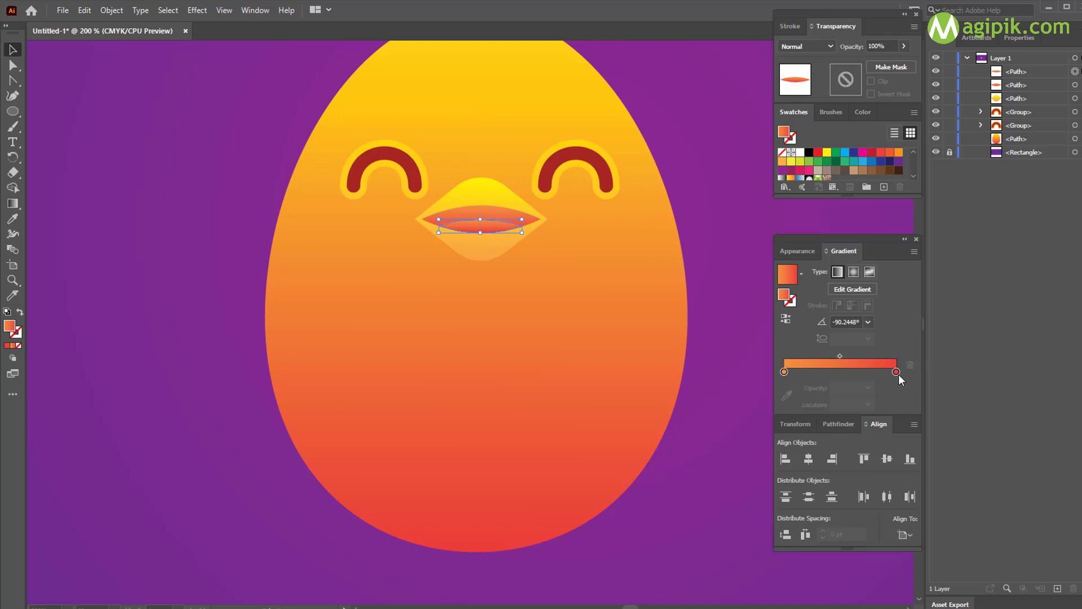
{"action": "left_click", "coordinate": [898, 372]}
{"action": "left_click", "coordinate": [788, 395]}
{"action": "left_click", "coordinate": [862, 154]}
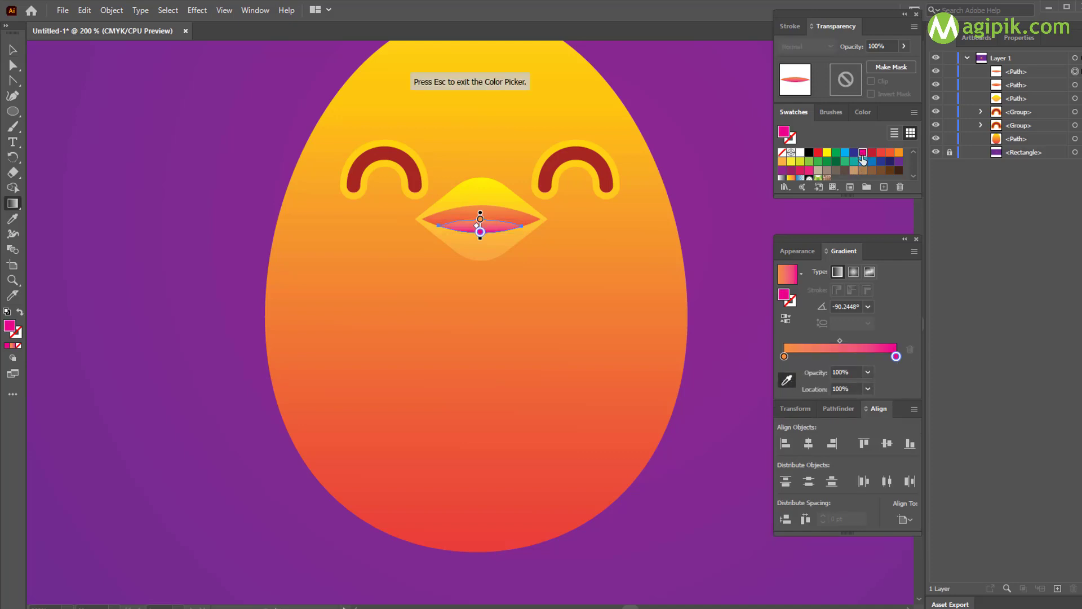
Step: Recolor the start stop of the tongue's gradient to pink with magenta at 78% and deselect the tongue
{"action": "left_click", "coordinate": [784, 357]}
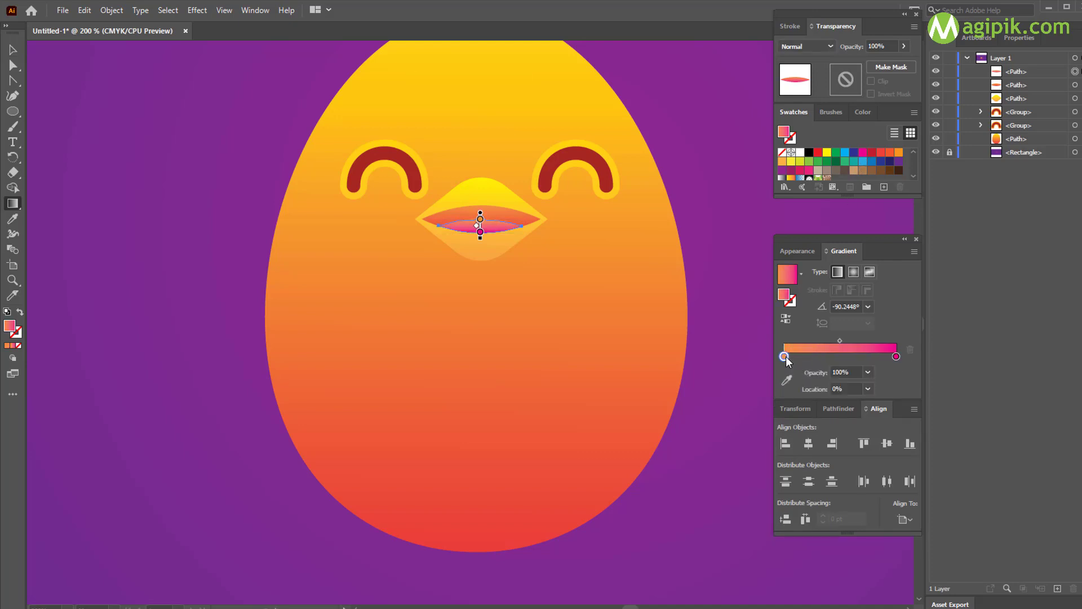
{"action": "left_click", "coordinate": [787, 380]}
{"action": "left_click", "coordinate": [863, 153]}
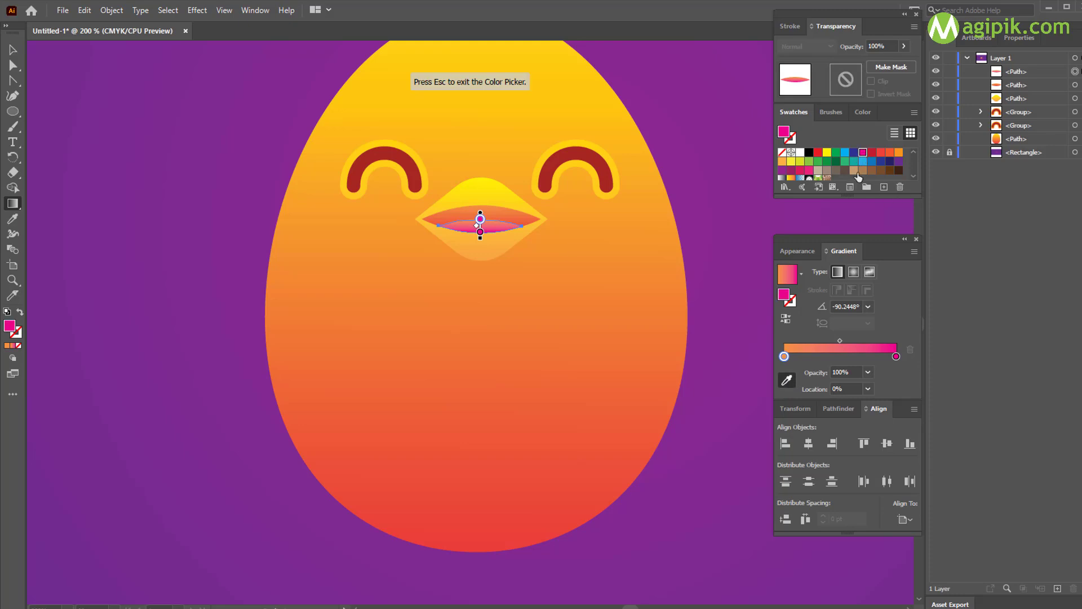
{"action": "double_click", "coordinate": [784, 356]}
{"action": "left_click_drag", "start_coordinate": [856, 421], "coordinate": [841, 420]}
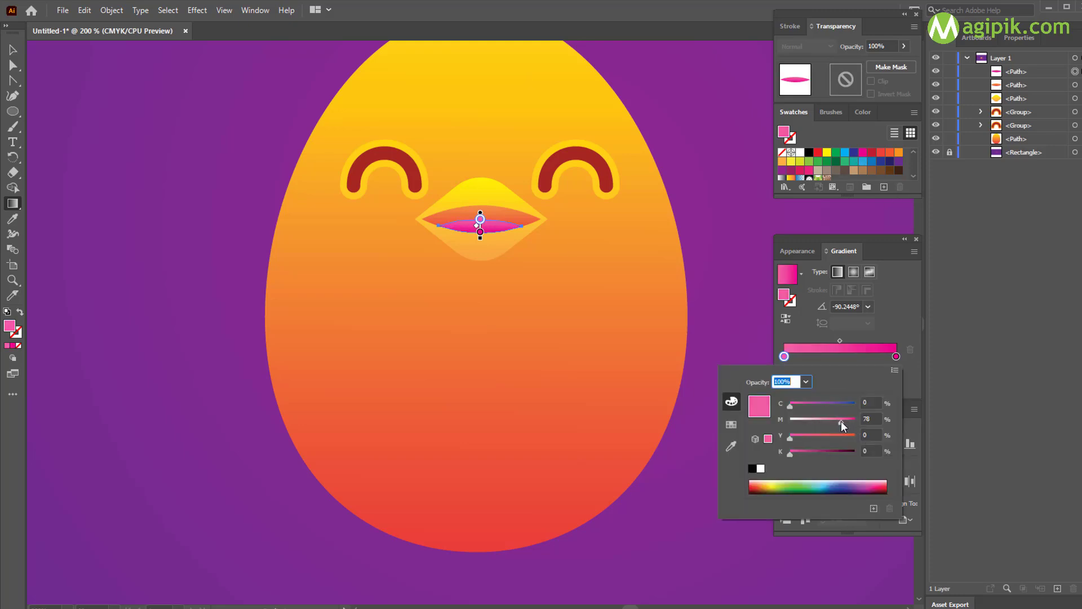
{"action": "left_click", "coordinate": [13, 50]}
{"action": "left_click", "coordinate": [167, 128]}
Step: Copy the beak, paste it in front and scale the copy down slightly about its center
{"action": "left_click", "coordinate": [495, 213]}
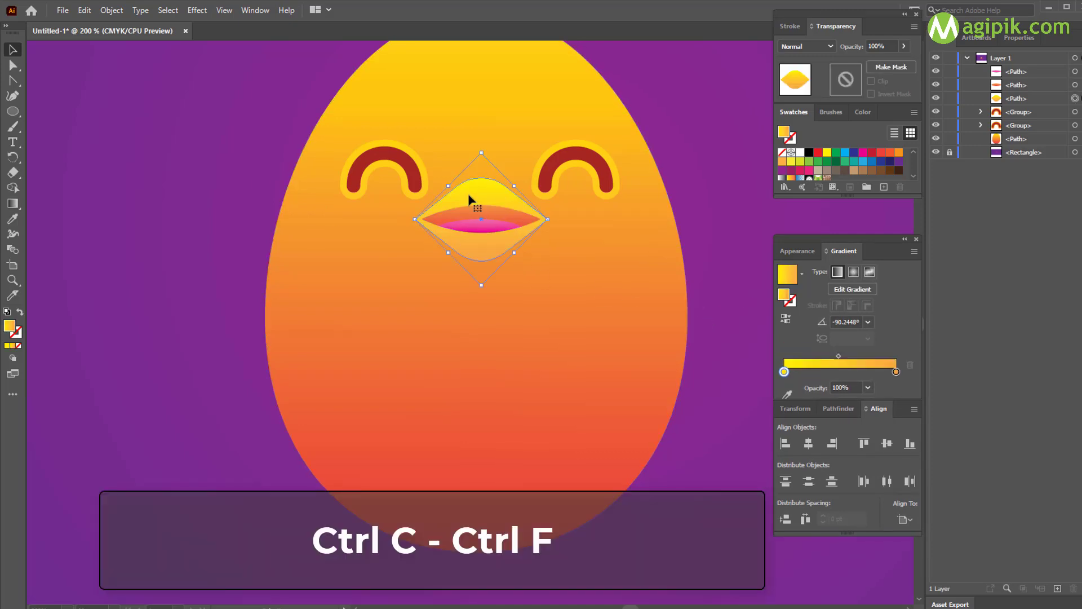
{"action": "key", "text": "ctrl+c"}
{"action": "key", "text": "ctrl+f"}
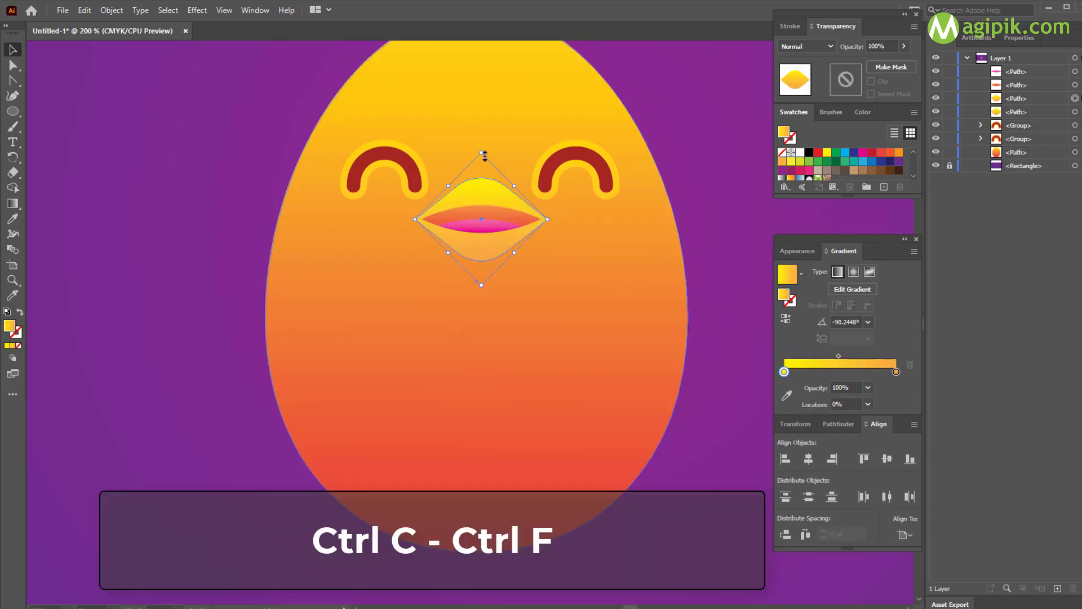
{"action": "left_click_drag", "start_coordinate": [484, 156], "coordinate": [484, 162]}
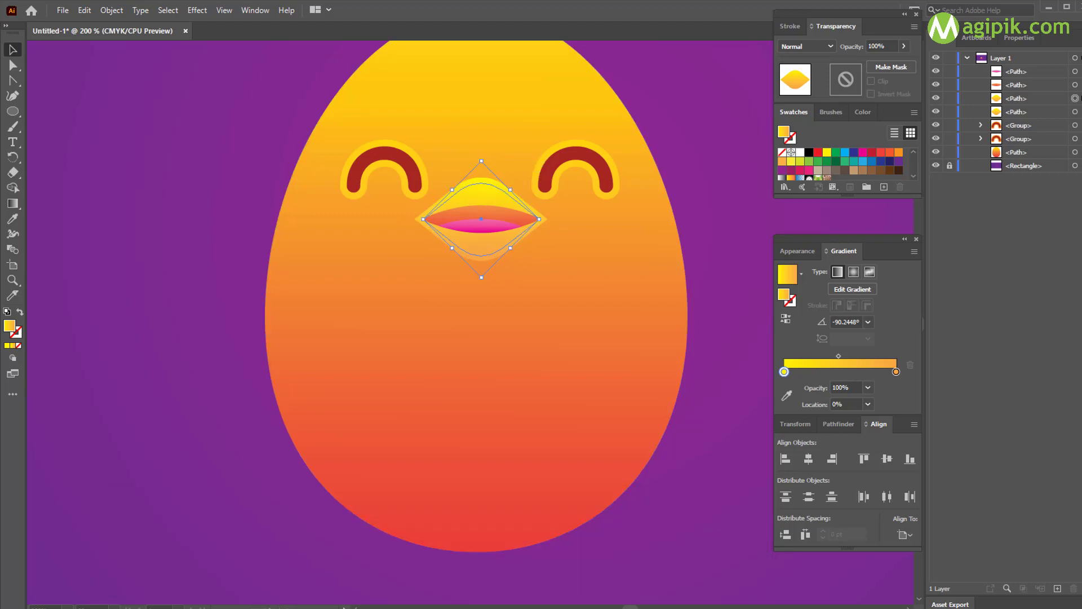
Step: Change the orange end stop of the smaller beak copy's gradient to black
{"action": "left_click", "coordinate": [896, 371]}
{"action": "left_click", "coordinate": [787, 397]}
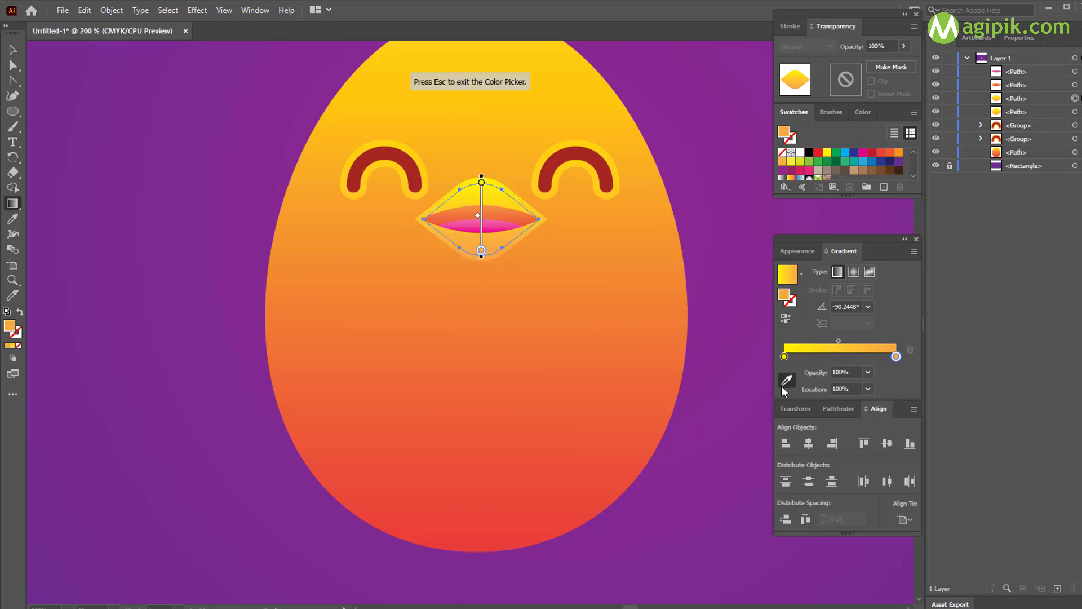
{"action": "double_click", "coordinate": [896, 356]}
{"action": "left_click", "coordinate": [752, 468]}
{"action": "left_click", "coordinate": [868, 327]}
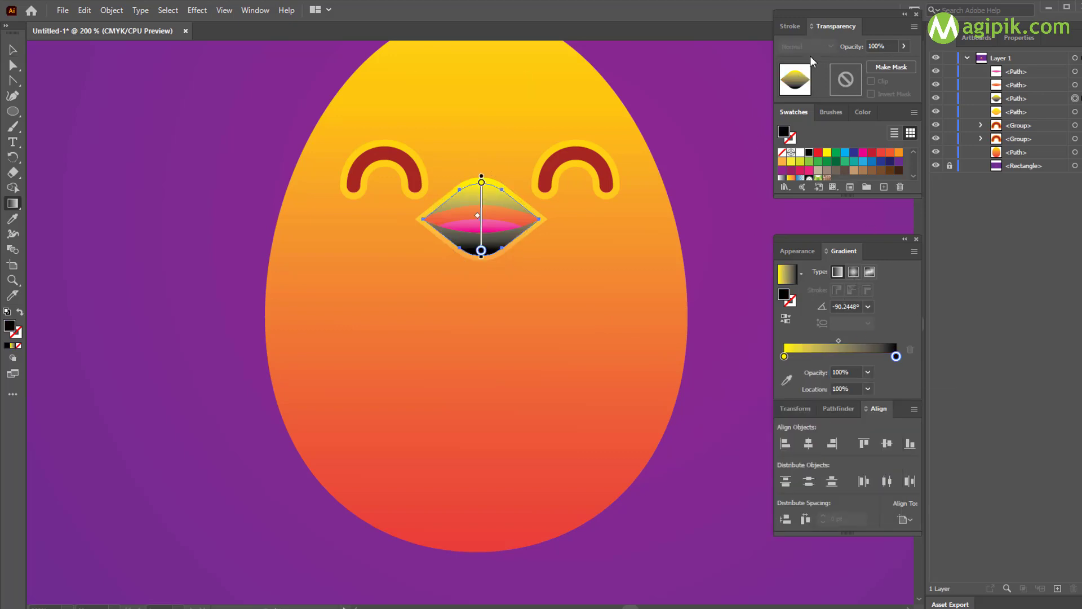
Step: Set the smaller beak copy's blending mode to Screen and deselect it
{"action": "left_click", "coordinate": [13, 48]}
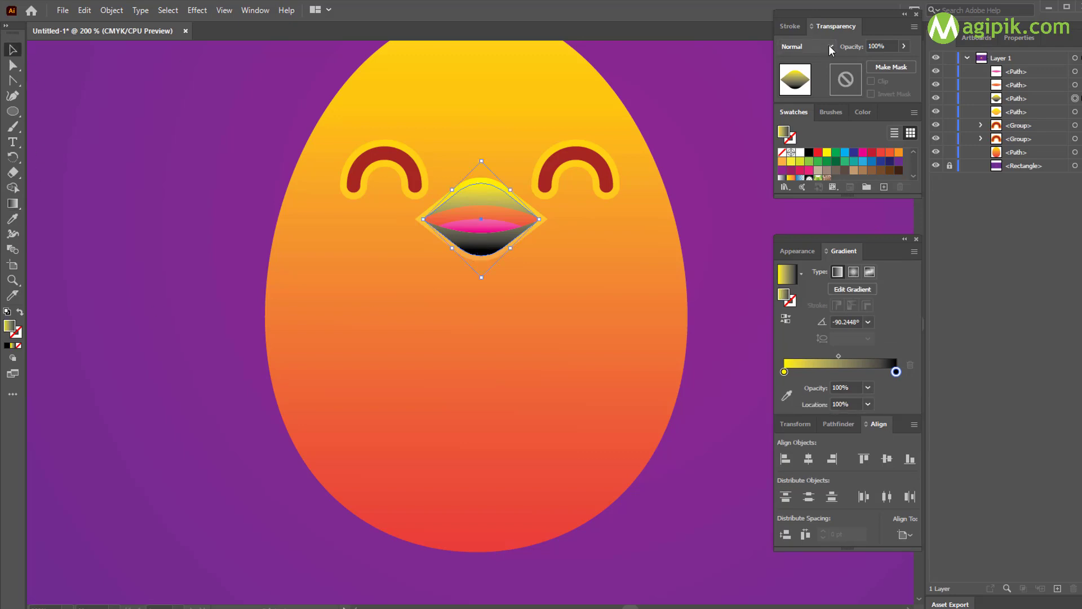
{"action": "left_click", "coordinate": [806, 46]}
{"action": "left_click", "coordinate": [787, 138]}
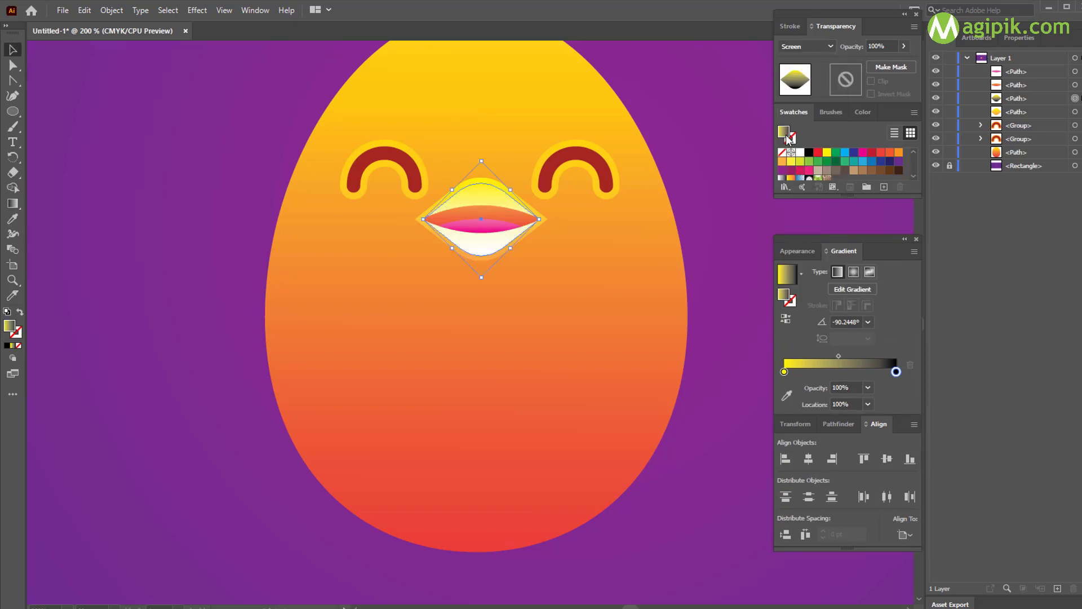
{"action": "left_click", "coordinate": [716, 199]}
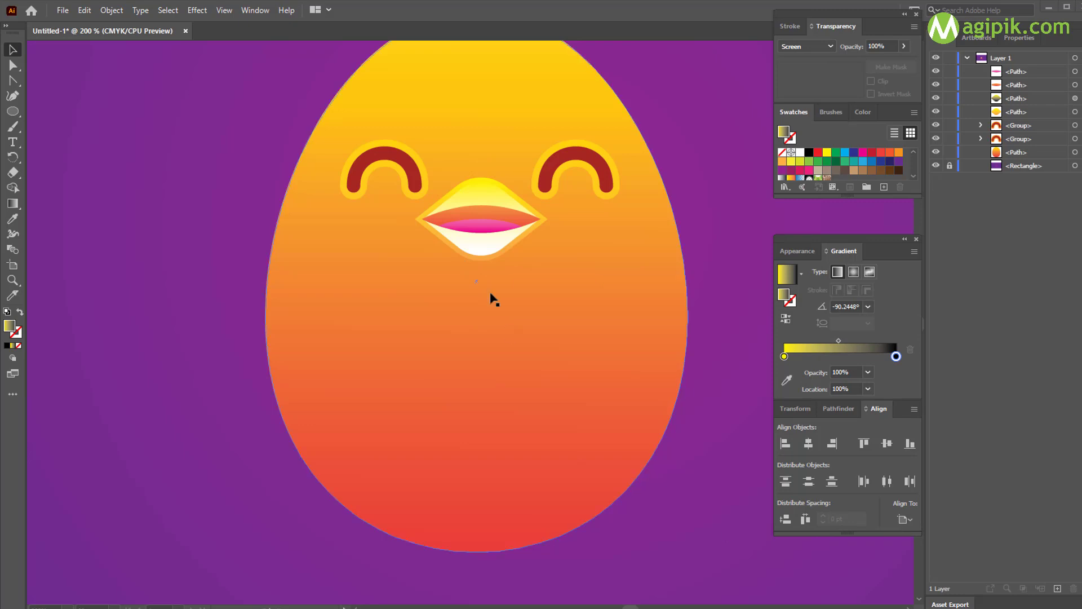
Step: Shift the midpoint of the beak highlight's gradient toward the yellow stop
{"action": "left_click", "coordinate": [489, 232]}
{"action": "left_click", "coordinate": [12, 202]}
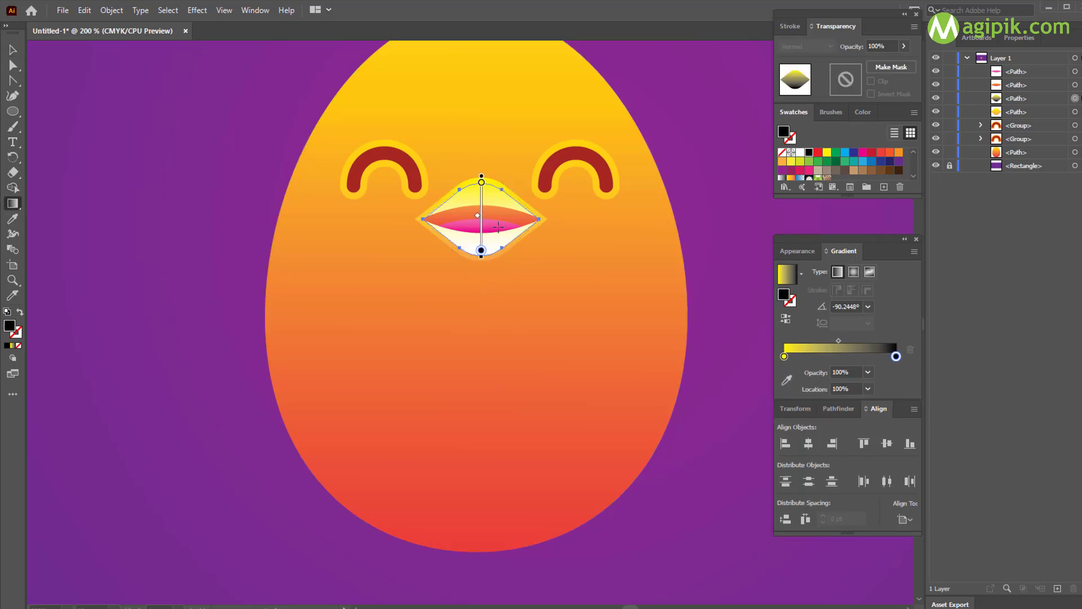
{"action": "left_click_drag", "start_coordinate": [477, 208], "coordinate": [453, 202]}
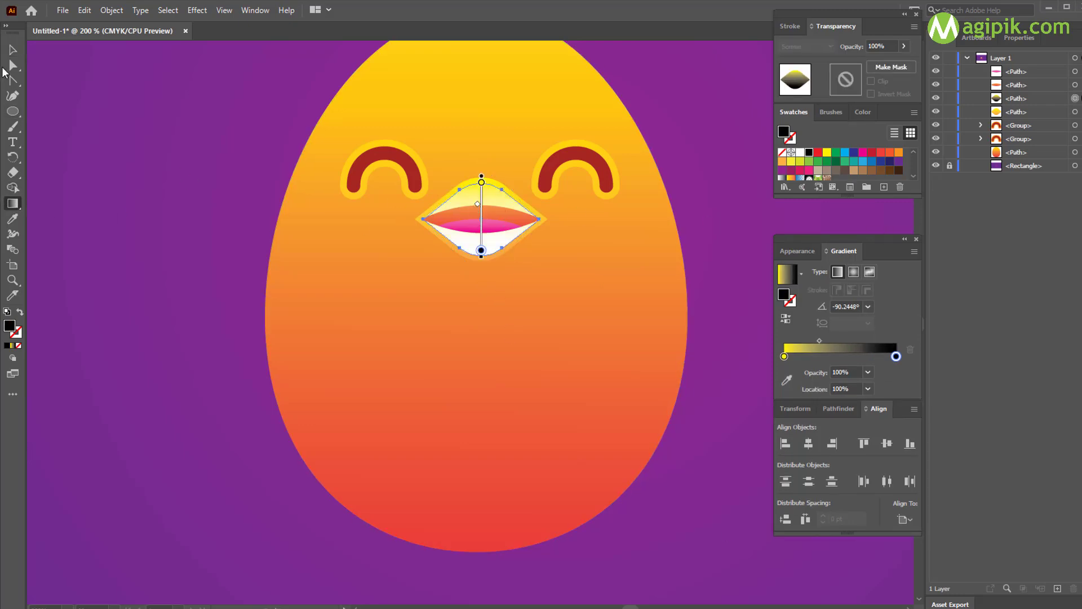
{"action": "left_click", "coordinate": [12, 51]}
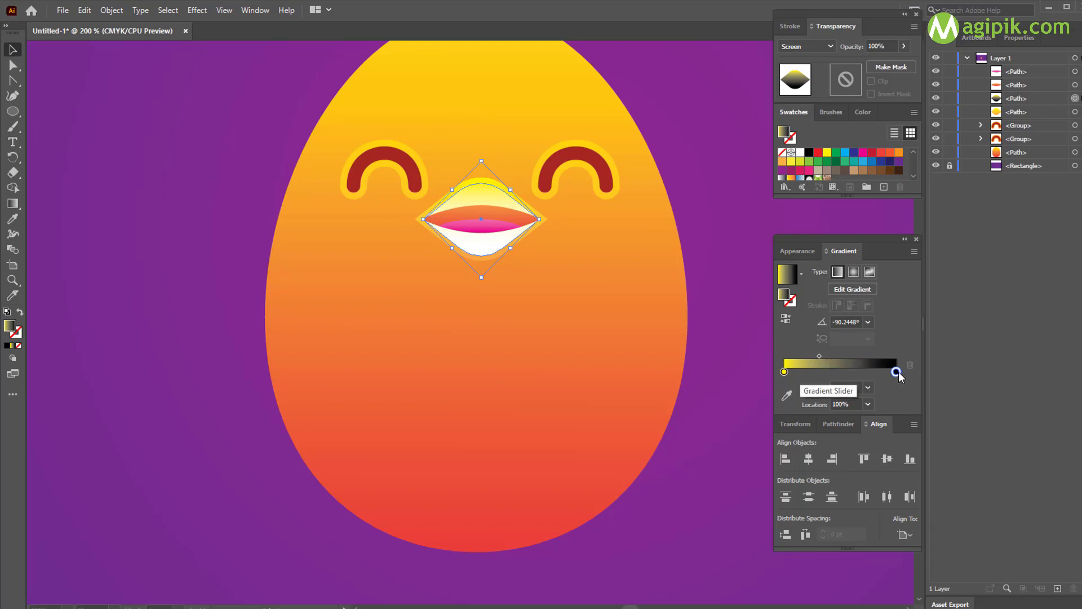
Step: Reduce the opacity of the black end stop in the beak highlight's gradient to 20% and deselect the highlight
{"action": "left_click", "coordinate": [869, 388]}
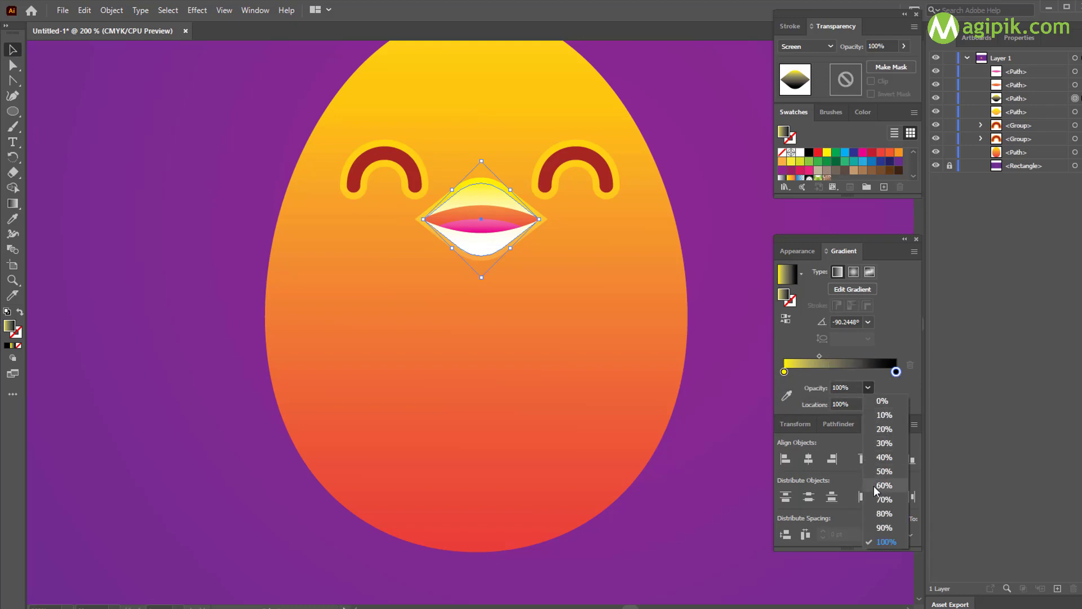
{"action": "left_click", "coordinate": [874, 485]}
{"action": "left_click", "coordinate": [873, 387]}
{"action": "left_click", "coordinate": [882, 473]}
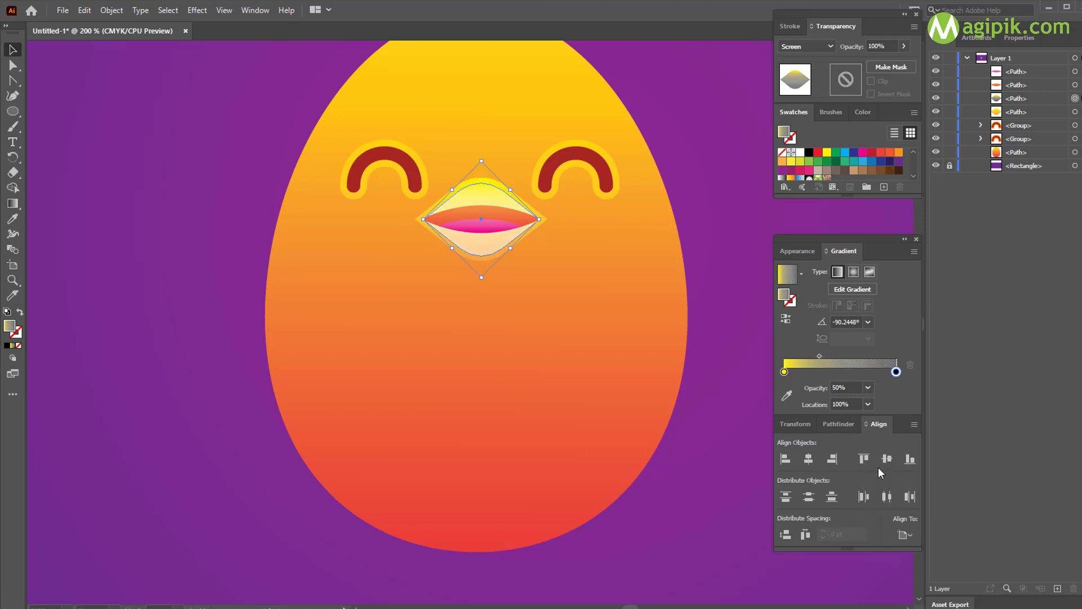
{"action": "left_click", "coordinate": [868, 388]}
{"action": "left_click", "coordinate": [881, 447]}
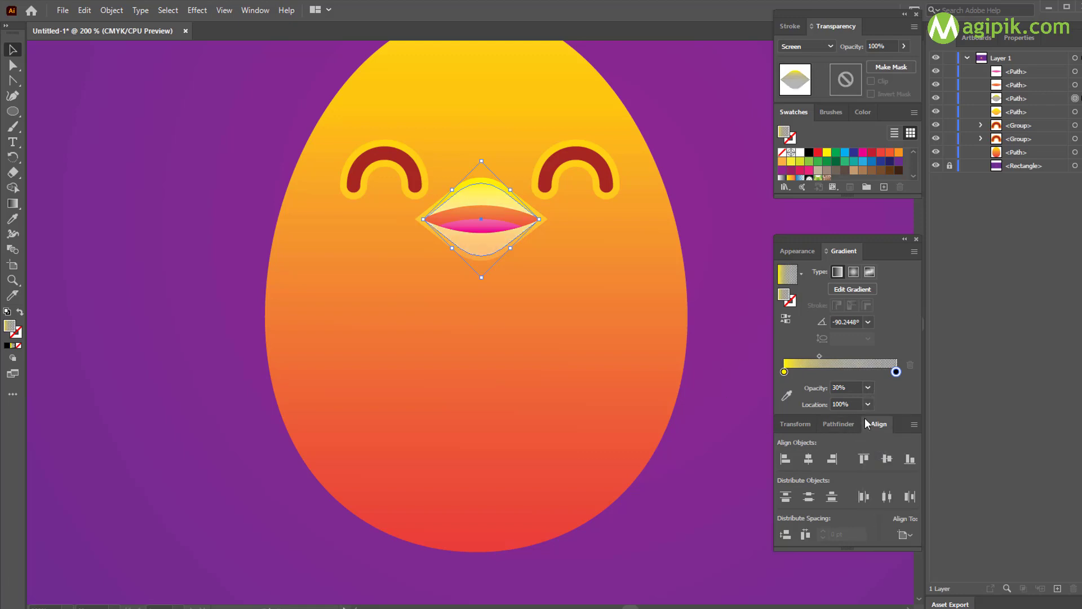
{"action": "left_click", "coordinate": [868, 387]}
{"action": "left_click", "coordinate": [874, 433]}
{"action": "left_click", "coordinate": [727, 333]}
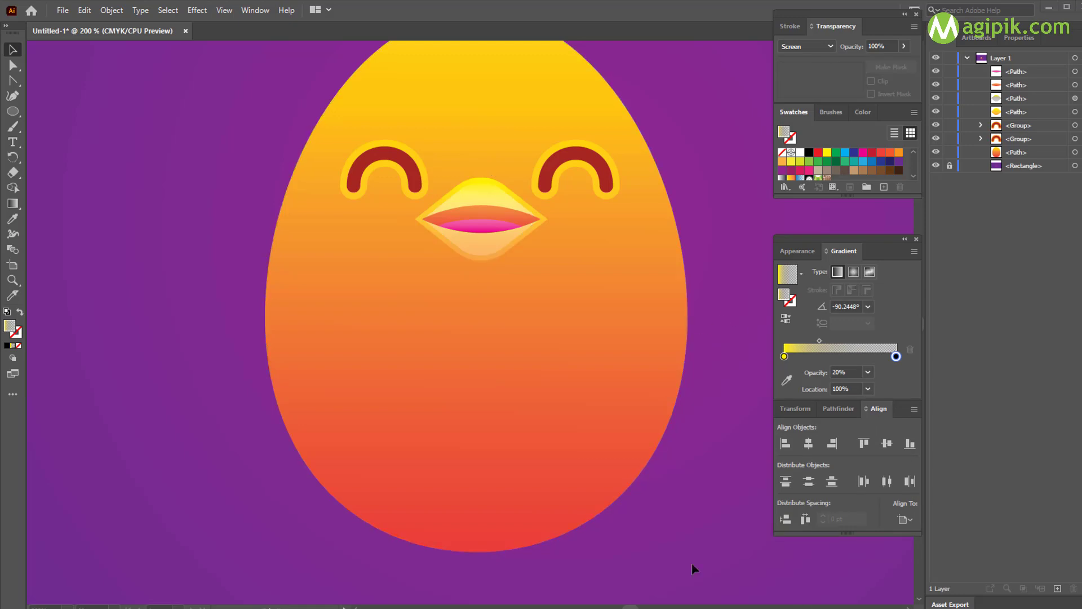
Step: Copy the egg body, paste it in front and scale the copy down slightly about its center
{"action": "scroll", "coordinate": [486, 442], "scroll_direction": "down", "scroll_amount": 1}
{"action": "left_click", "coordinate": [488, 442]}
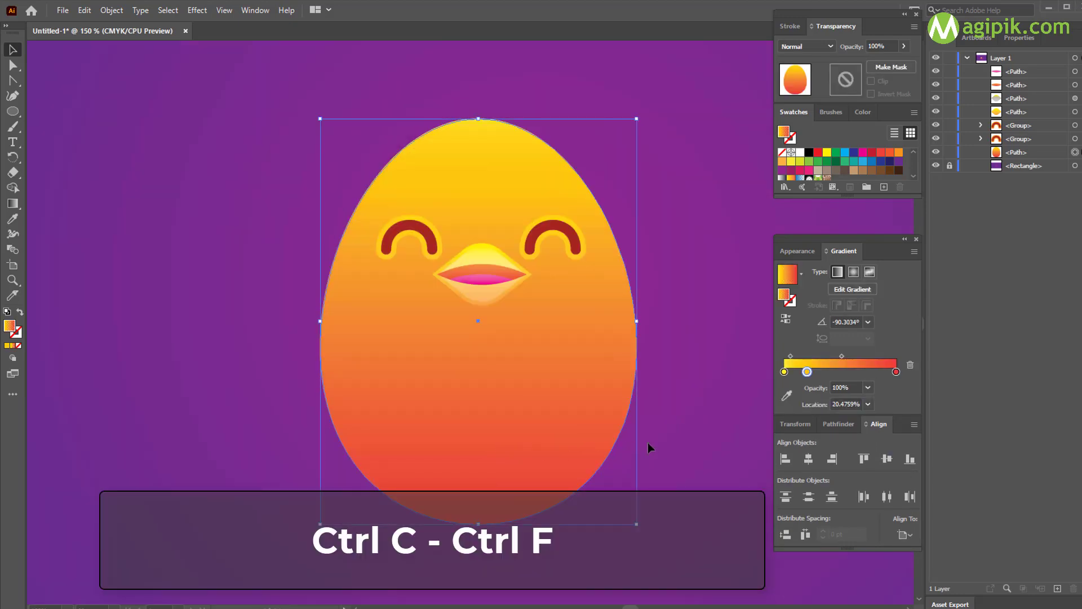
{"action": "key", "text": "ctrl+c"}
{"action": "key", "text": "ctrl+f"}
{"action": "left_click_drag", "start_coordinate": [478, 119], "coordinate": [479, 137]}
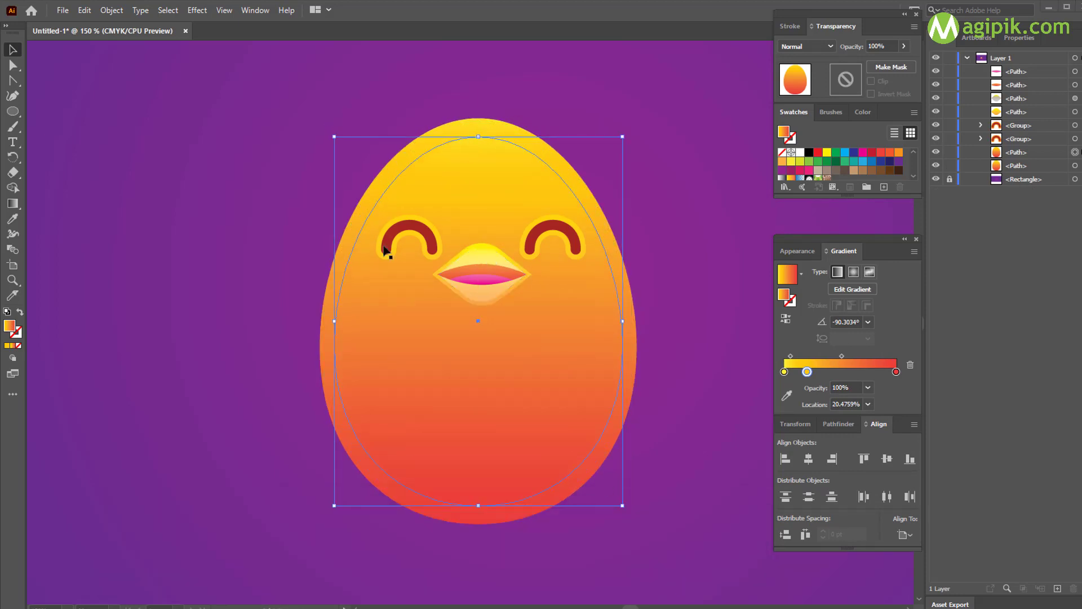
Step: Apply the beak highlight's appearance to the inner egg with the Eyedropper and set its gradient's end stop opacity to 0%
{"action": "left_click", "coordinate": [13, 219]}
{"action": "left_click", "coordinate": [460, 252]}
{"action": "key", "text": "v"}
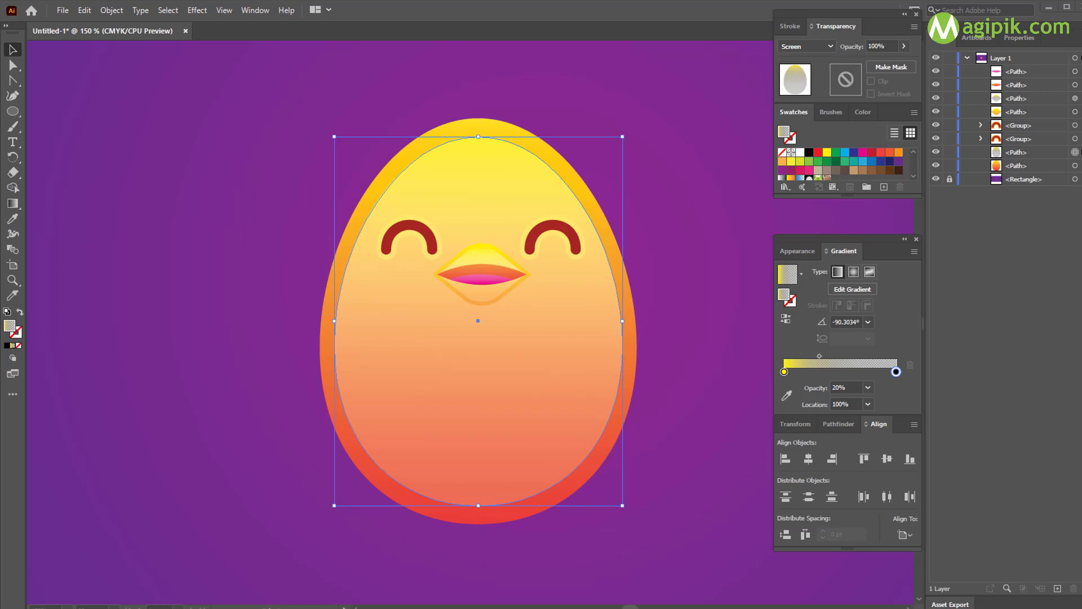
{"action": "left_click", "coordinate": [871, 385]}
{"action": "left_click", "coordinate": [875, 401]}
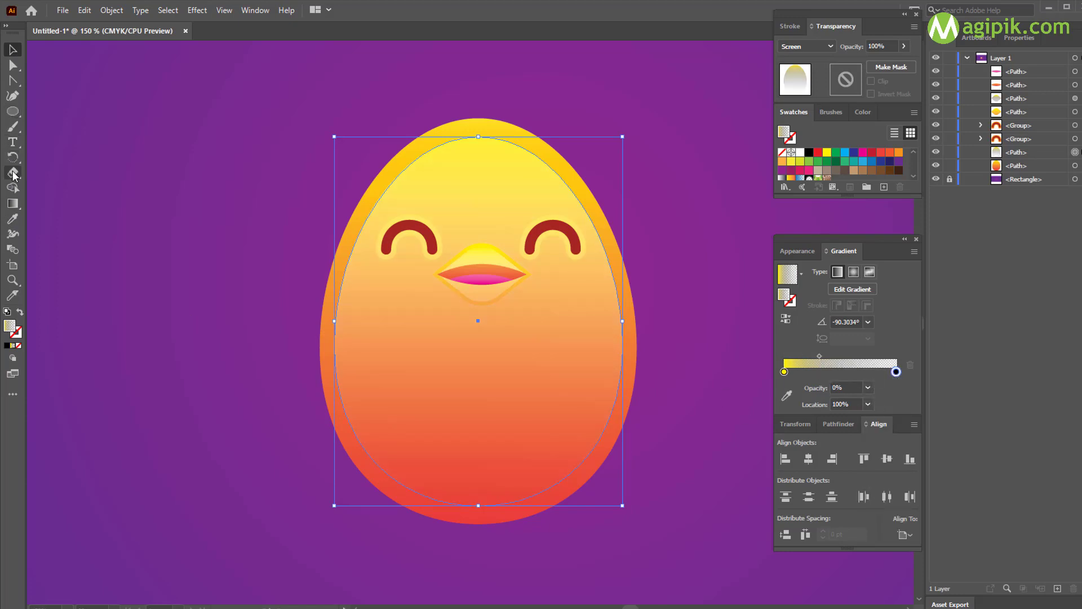
Step: Shorten the inner egg's gradient to run from its top edge to just above the beak, center its midpoint and deselect
{"action": "left_click", "coordinate": [13, 203]}
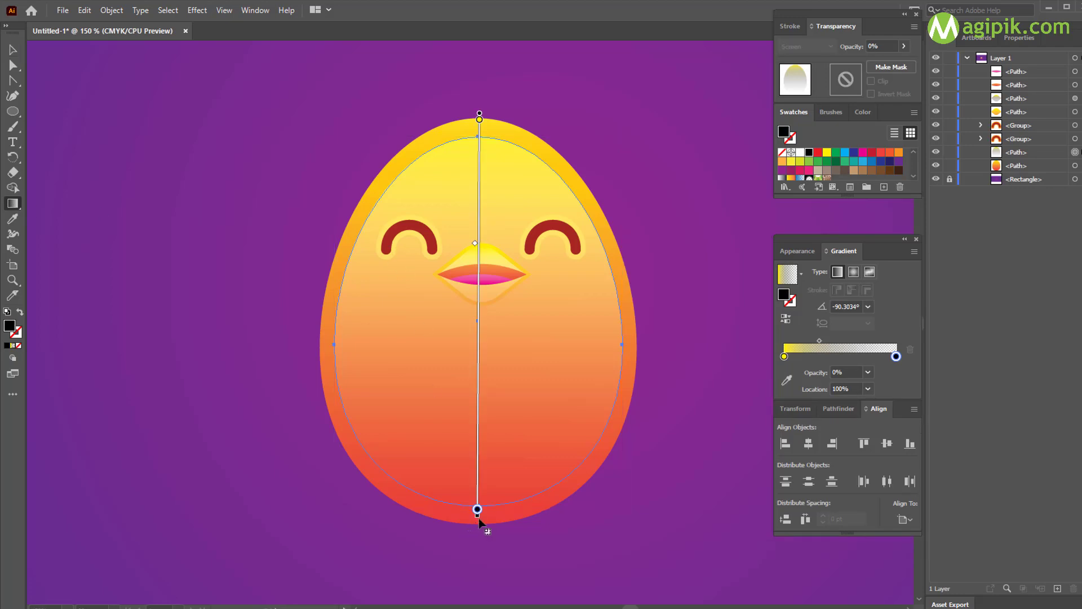
{"action": "mouse_move", "coordinate": [478, 512]}
{"action": "left_mouse_down"}
{"action": "mouse_move", "coordinate": [478, 214]}
{"action": "mouse_move", "coordinate": [482, 239]}
{"action": "left_mouse_up"}
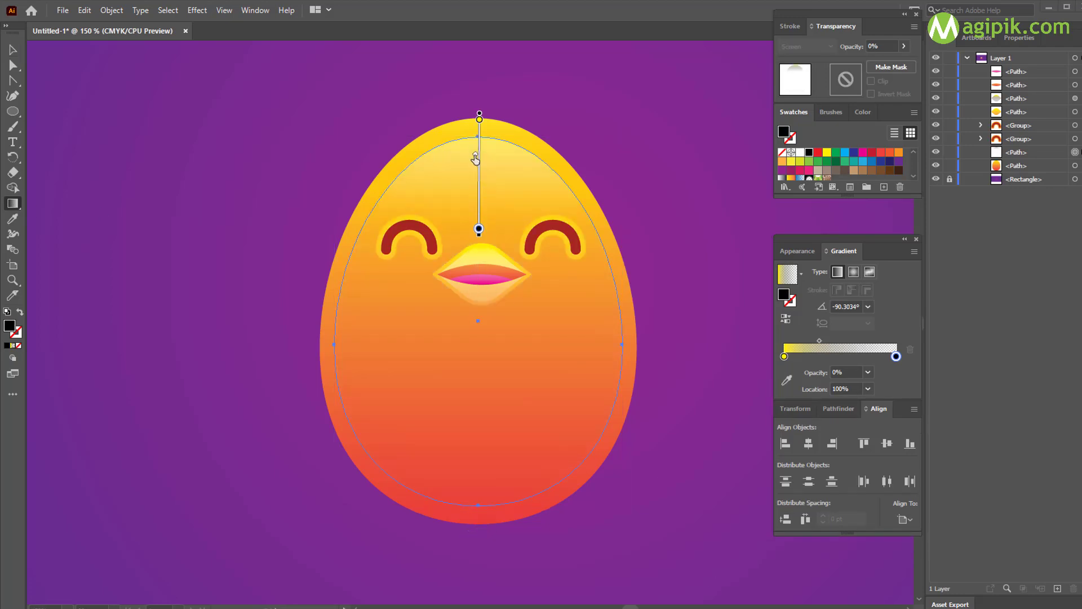
{"action": "left_click_drag", "start_coordinate": [472, 182], "coordinate": [473, 184]}
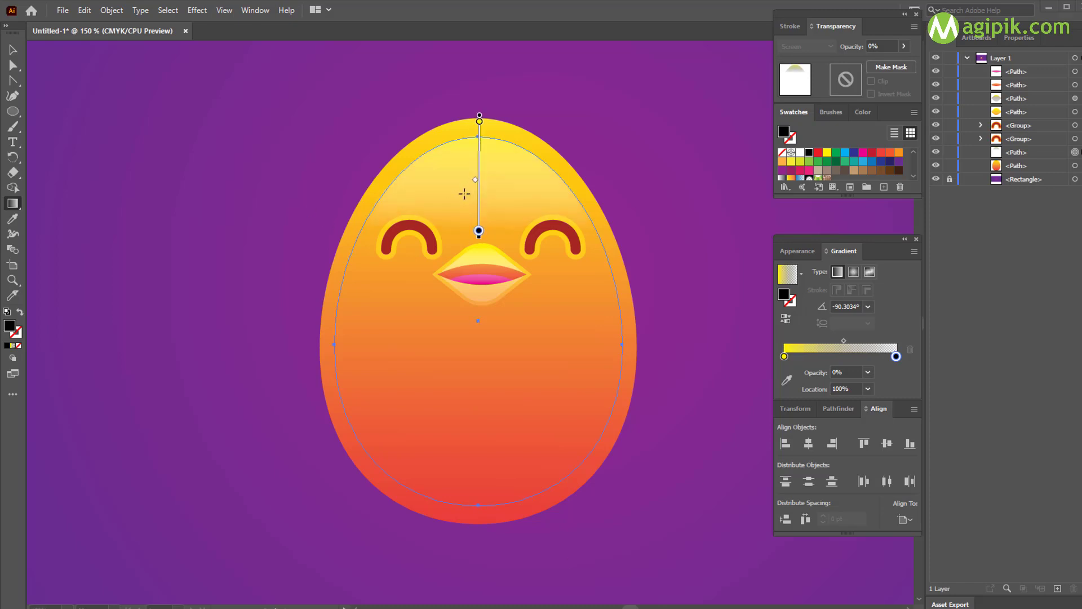
{"action": "left_click_drag", "start_coordinate": [479, 243], "coordinate": [477, 241]}
{"action": "left_click_drag", "start_coordinate": [478, 241], "coordinate": [482, 218]}
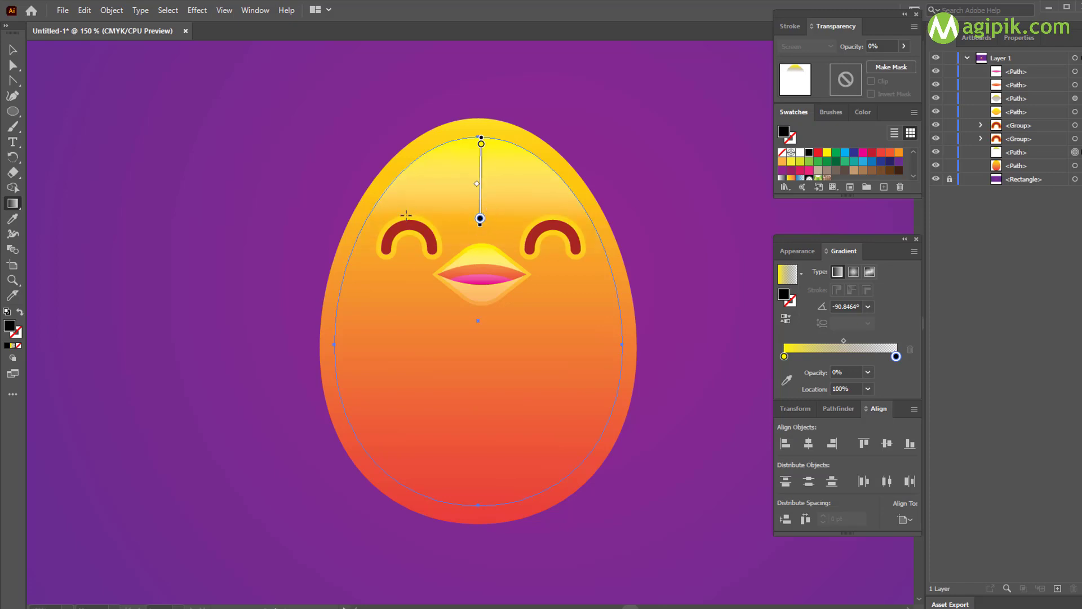
{"action": "key", "text": "v"}
{"action": "left_click", "coordinate": [240, 140]}
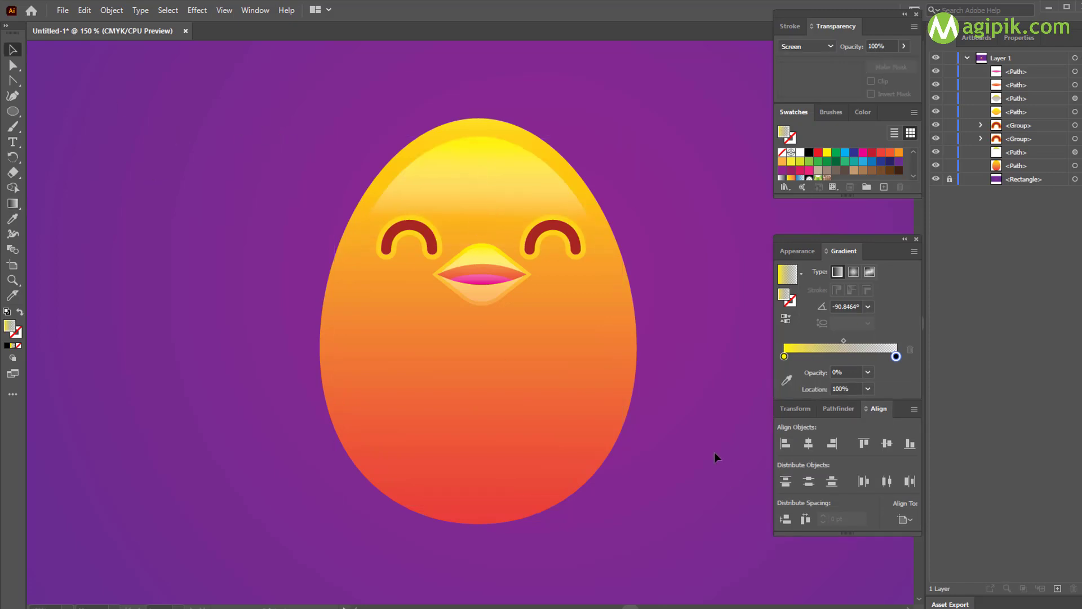
Step: Extend the lower end of the inner egg's highlight gradient slightly closer to the beak
{"action": "left_click", "coordinate": [458, 211]}
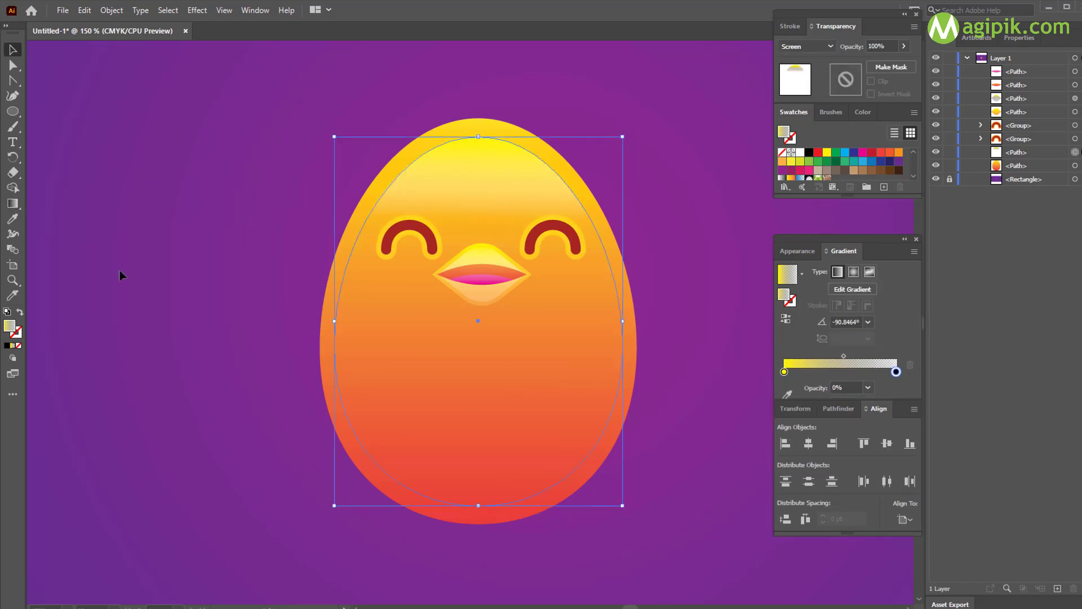
{"action": "left_click", "coordinate": [14, 203]}
{"action": "left_click_drag", "start_coordinate": [480, 227], "coordinate": [481, 236]}
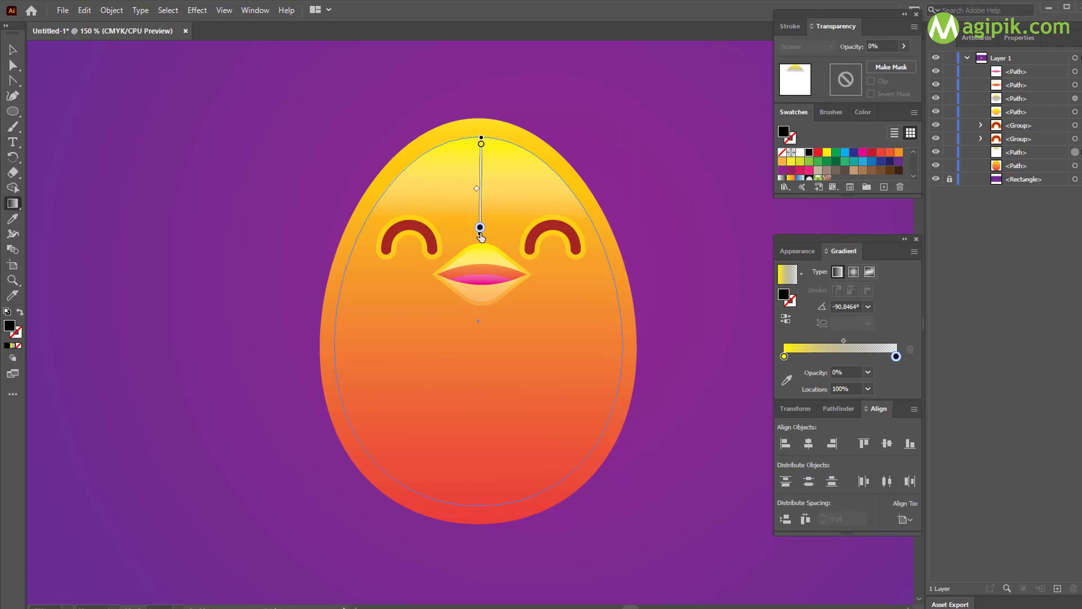
Step: Deselect the inner egg, draw a wide ellipse over the lower belly and stretch it to the inner egg's width, with its top below the beak
{"action": "key", "text": "v"}
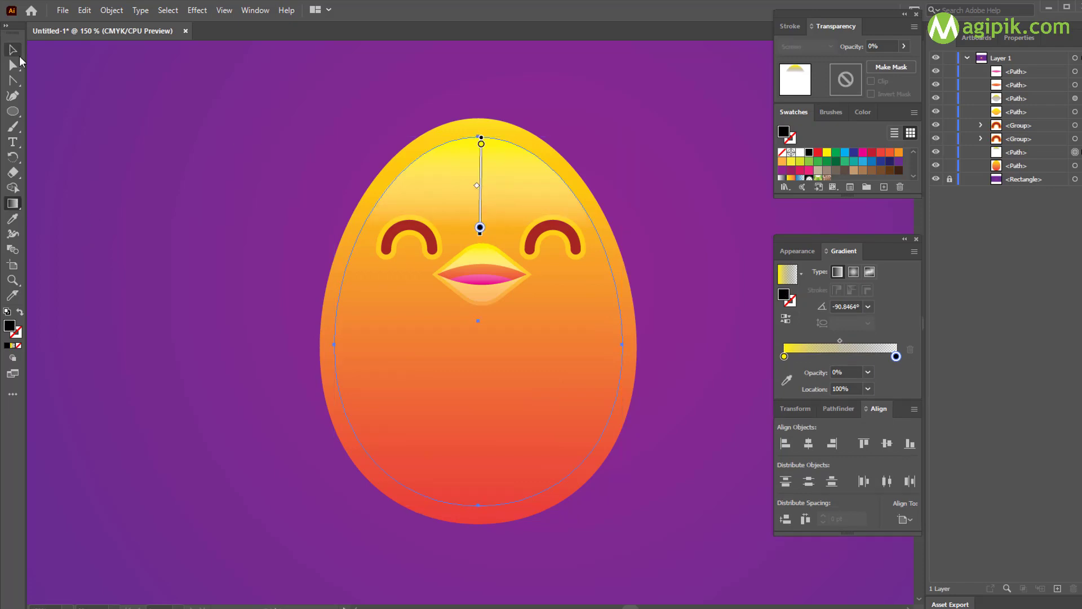
{"action": "left_click", "coordinate": [732, 502]}
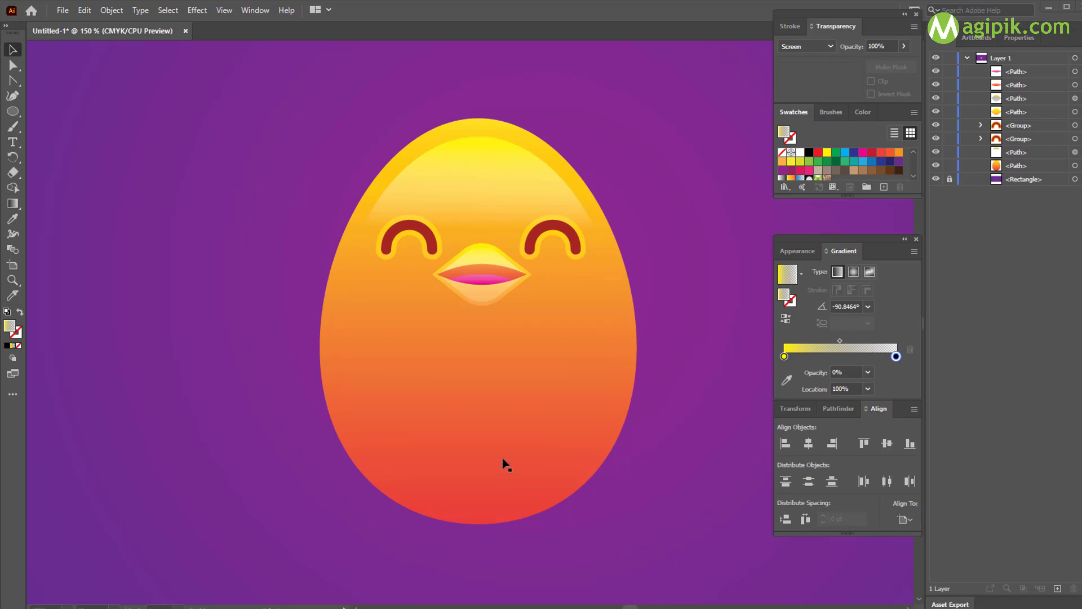
{"action": "left_click", "coordinate": [12, 113]}
{"action": "left_click_drag", "start_coordinate": [335, 356], "coordinate": [609, 505]}
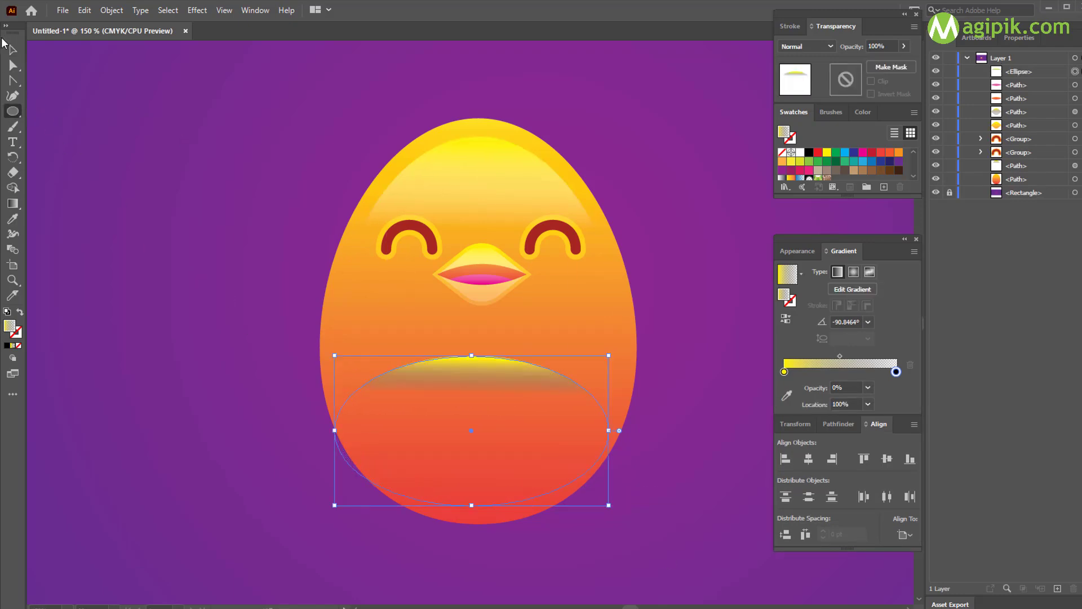
{"action": "key", "text": "v"}
{"action": "left_click_drag", "start_coordinate": [610, 435], "coordinate": [623, 443]}
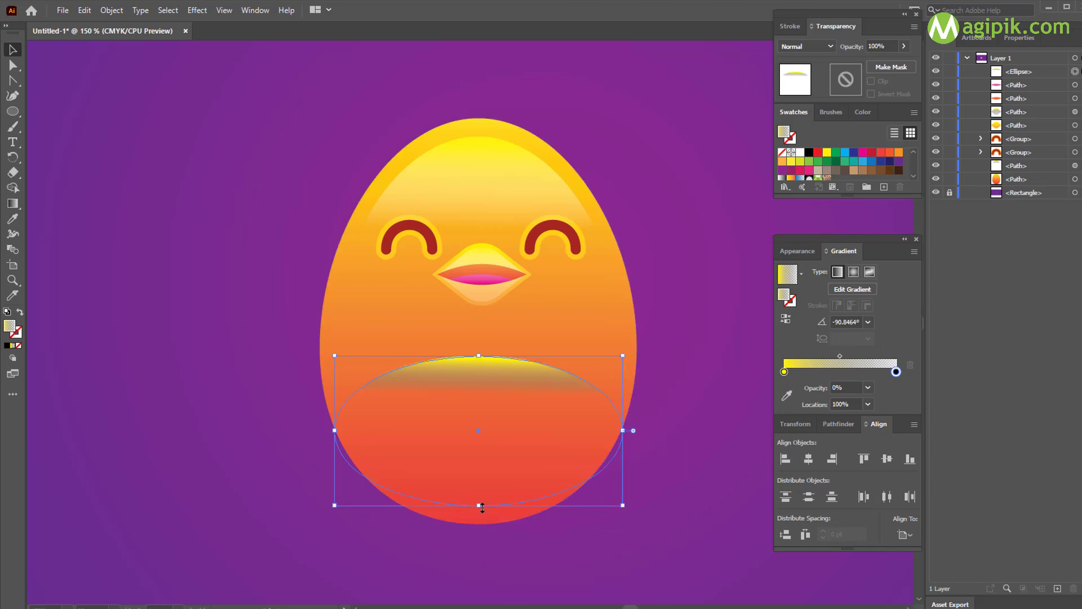
{"action": "left_click_drag", "start_coordinate": [478, 505], "coordinate": [479, 513]}
{"action": "left_click_drag", "start_coordinate": [479, 357], "coordinate": [479, 336]}
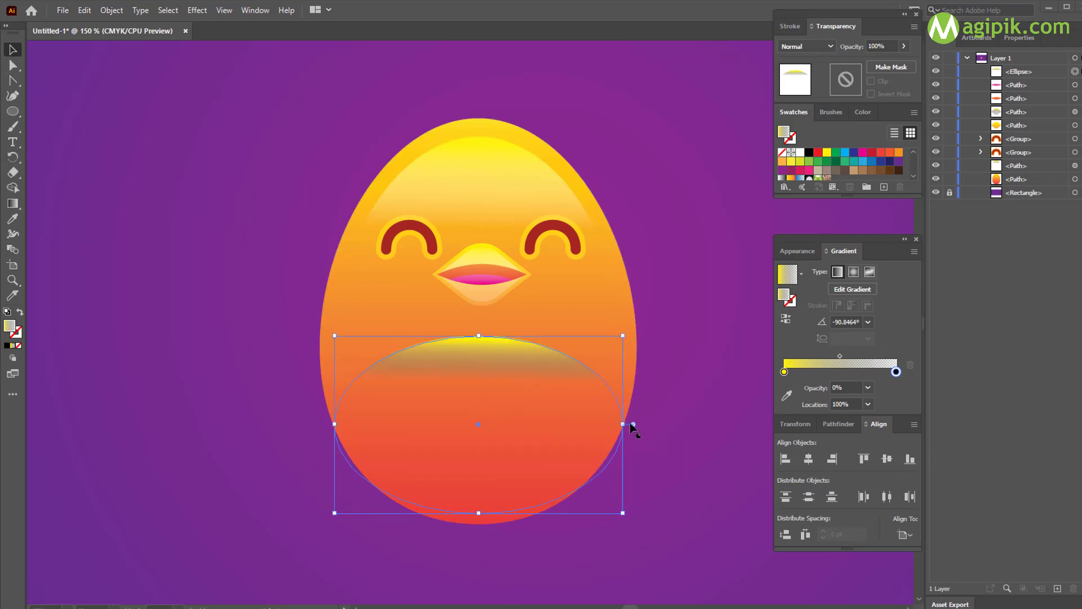
{"action": "left_click_drag", "start_coordinate": [479, 336], "coordinate": [479, 330]}
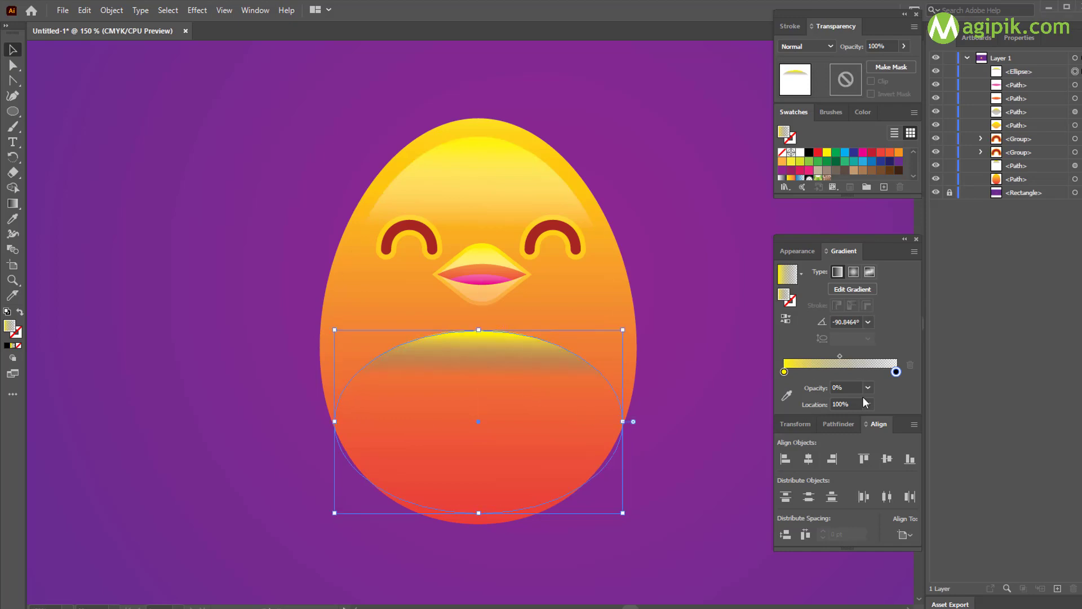
Step: Set the belly ellipse's blend mode to Screen and extend its gradient downward, with the midpoint nudged toward the top, and deselect
{"action": "left_click", "coordinate": [806, 46]}
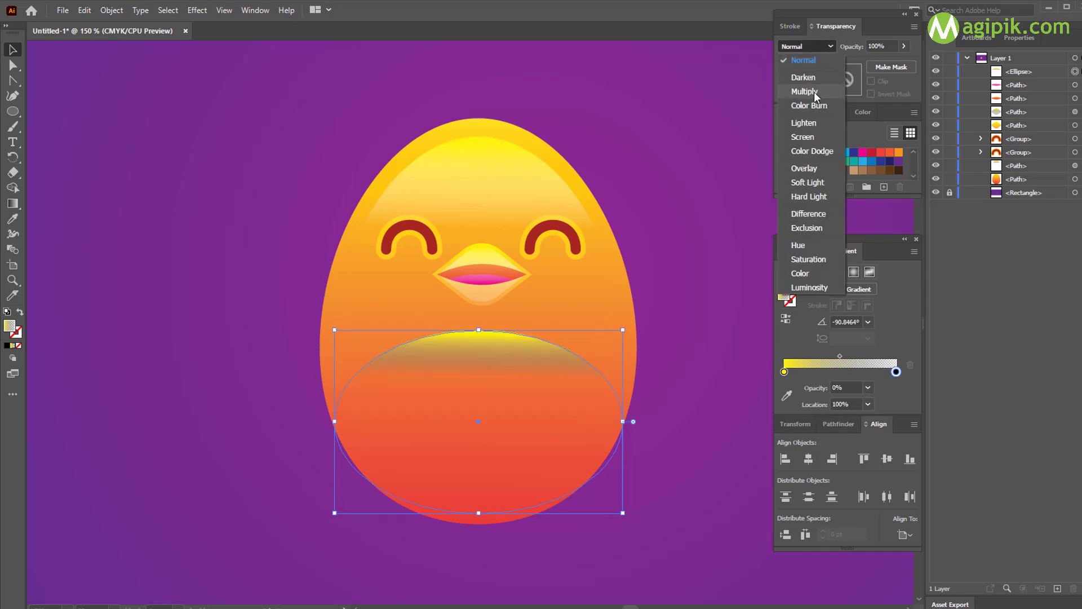
{"action": "left_click", "coordinate": [812, 135]}
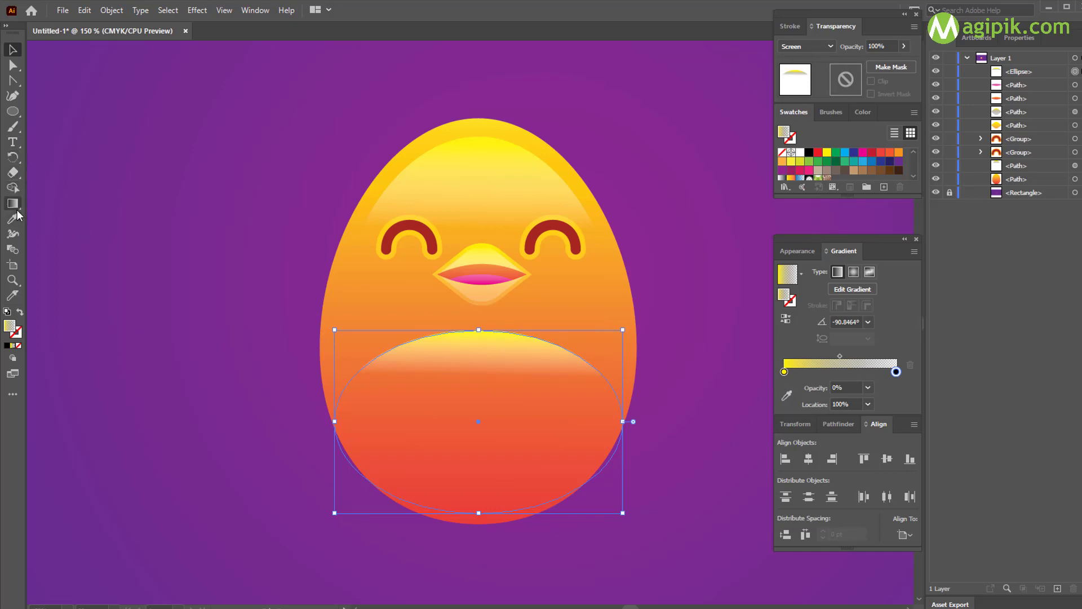
{"action": "left_click", "coordinate": [13, 205]}
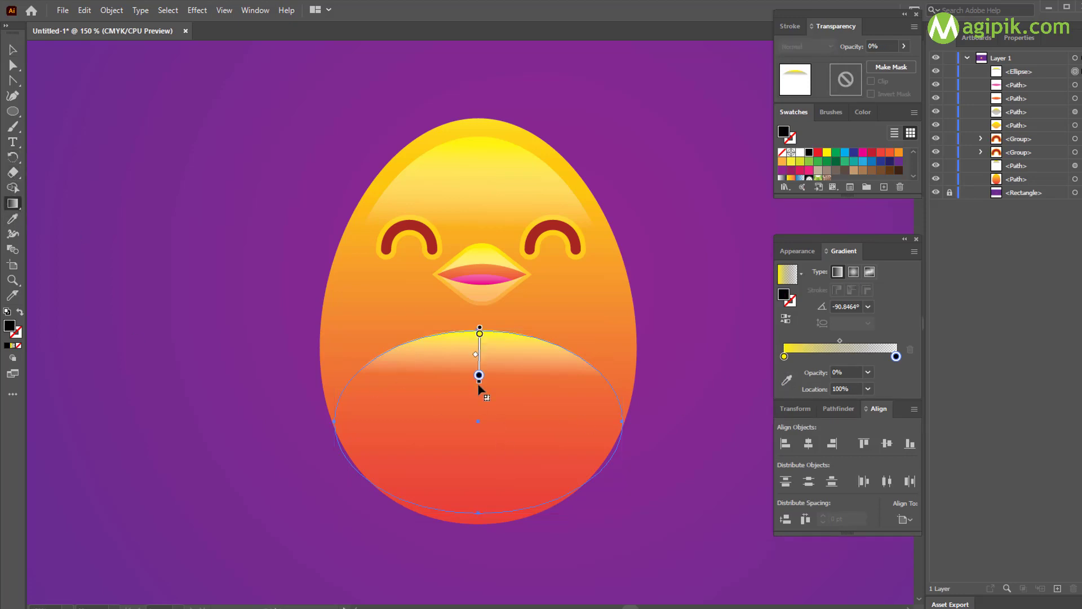
{"action": "left_click_drag", "start_coordinate": [480, 384], "coordinate": [479, 409]}
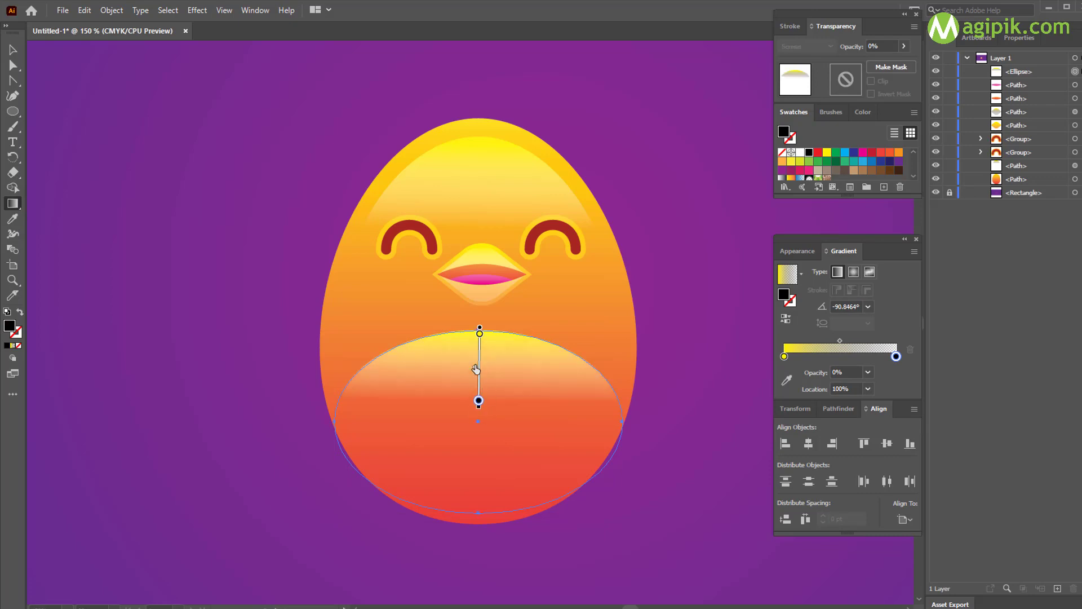
{"action": "mouse_move", "coordinate": [477, 362]}
{"action": "left_mouse_down"}
{"action": "mouse_move", "coordinate": [477, 347]}
{"action": "mouse_move", "coordinate": [475, 360]}
{"action": "left_mouse_up"}
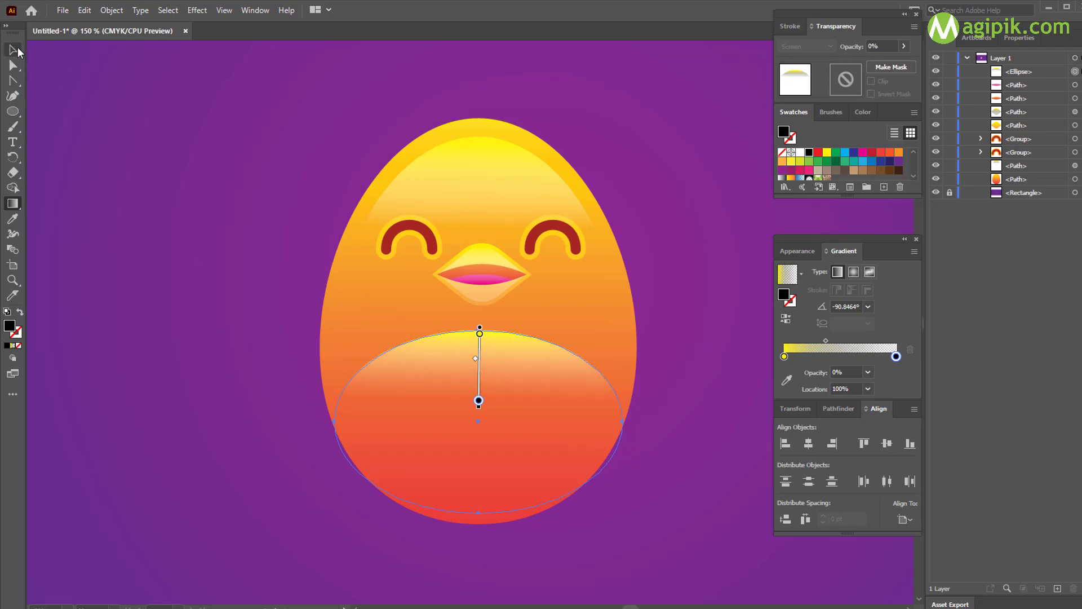
{"action": "left_click", "coordinate": [13, 50]}
{"action": "left_click", "coordinate": [709, 368]}
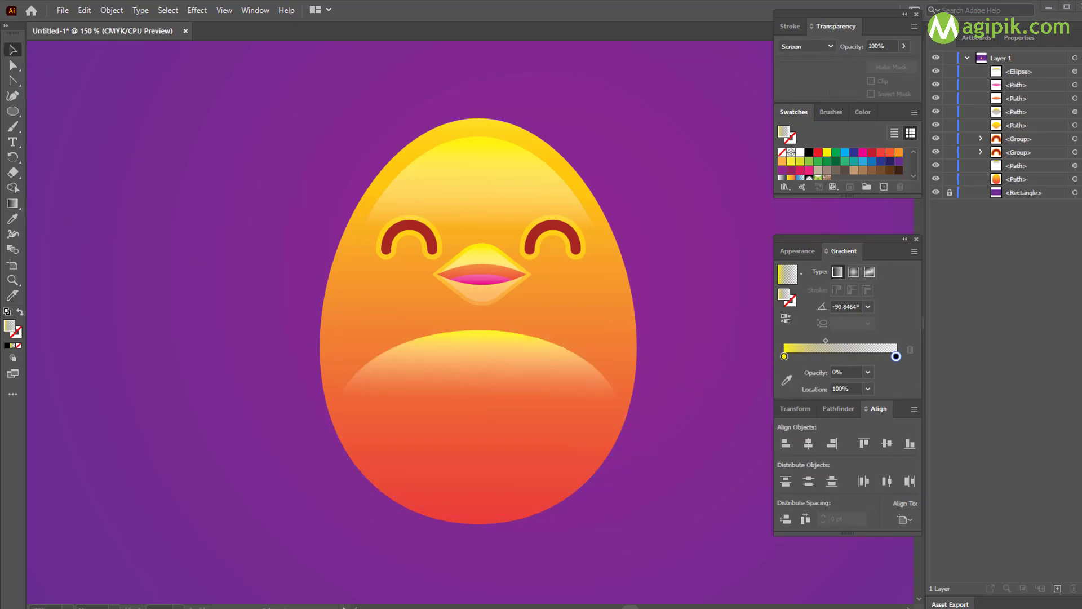
Step: Shift the midpoint of the belly ellipse's gradient further toward its yellow stop and deselect the ellipse
{"action": "left_click", "coordinate": [485, 381]}
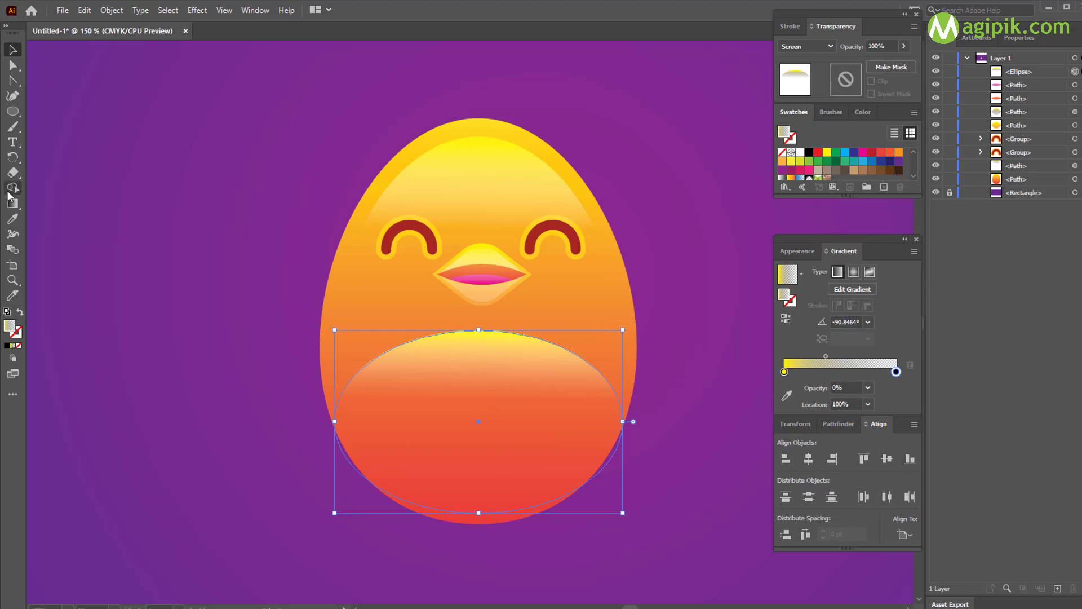
{"action": "left_click", "coordinate": [13, 202]}
{"action": "left_click_drag", "start_coordinate": [475, 355], "coordinate": [475, 353]}
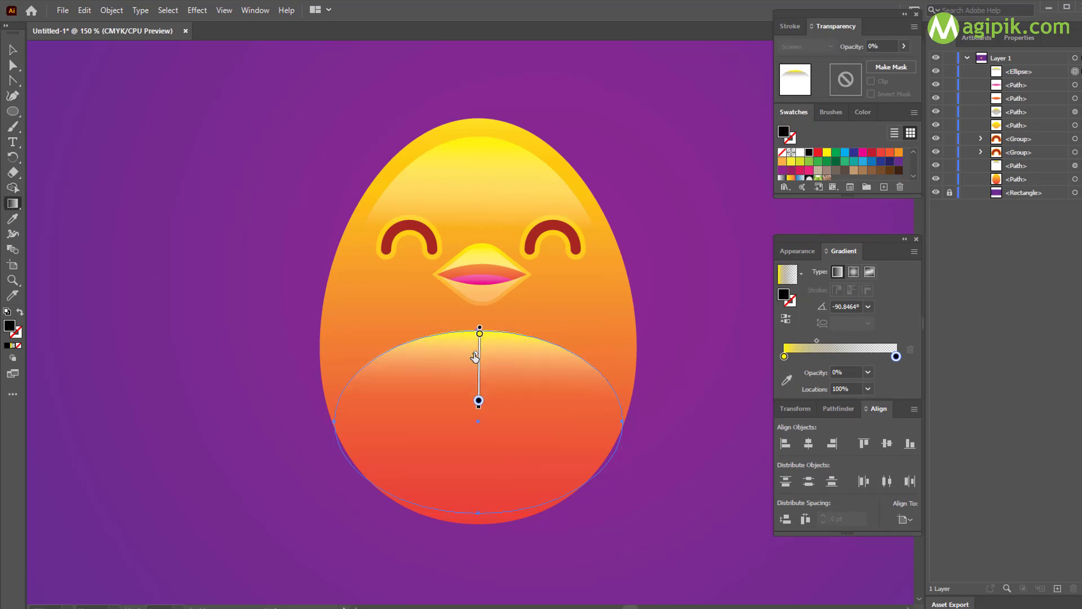
{"action": "left_click", "coordinate": [480, 335]}
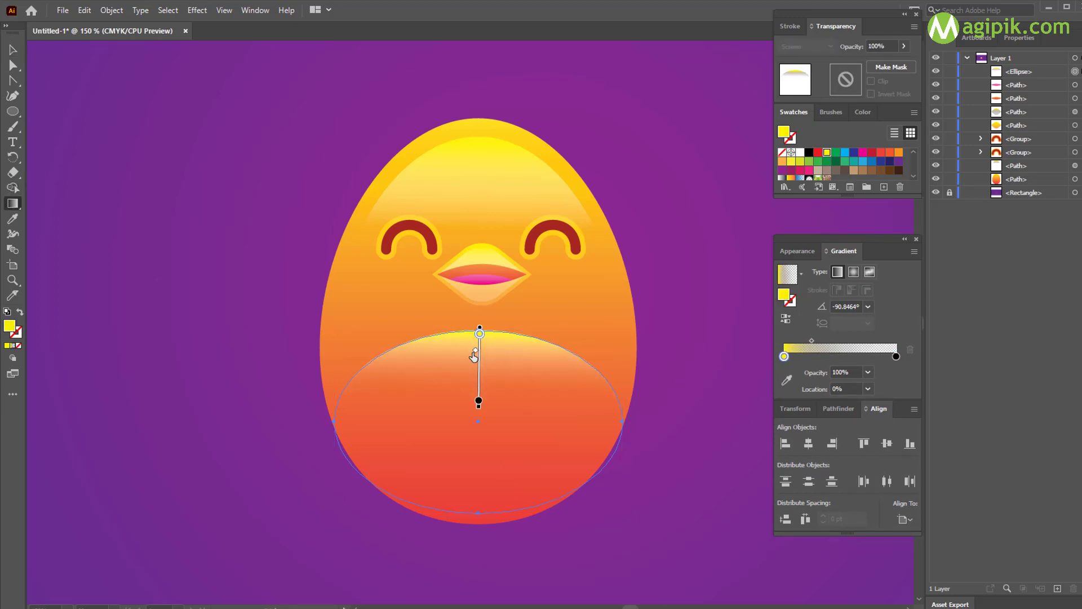
{"action": "left_click", "coordinate": [13, 50]}
{"action": "left_click", "coordinate": [188, 126]}
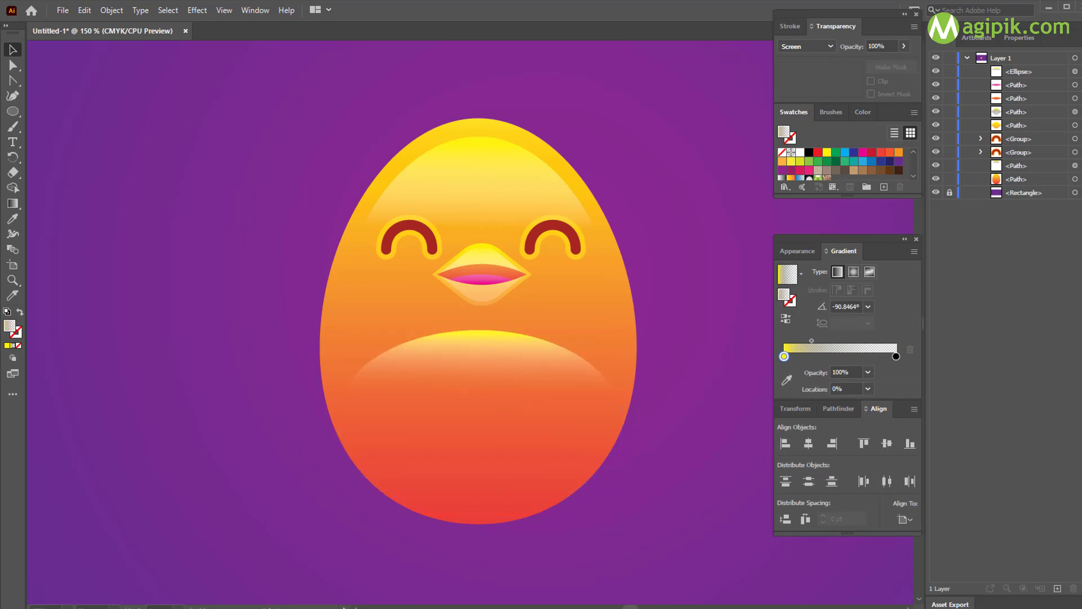
Step: Apply the egg body's gradient to the belly ellipse with the Eyedropper and set its blend mode to Screen
{"action": "left_click", "coordinate": [495, 417]}
{"action": "key", "text": "i"}
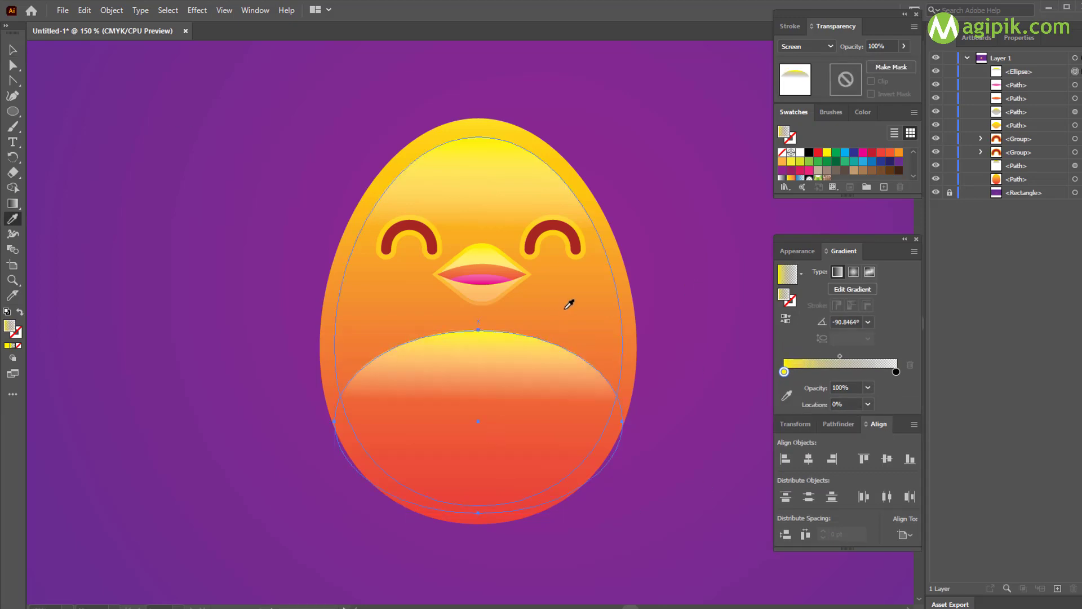
{"action": "left_click", "coordinate": [636, 328]}
{"action": "key", "text": "v"}
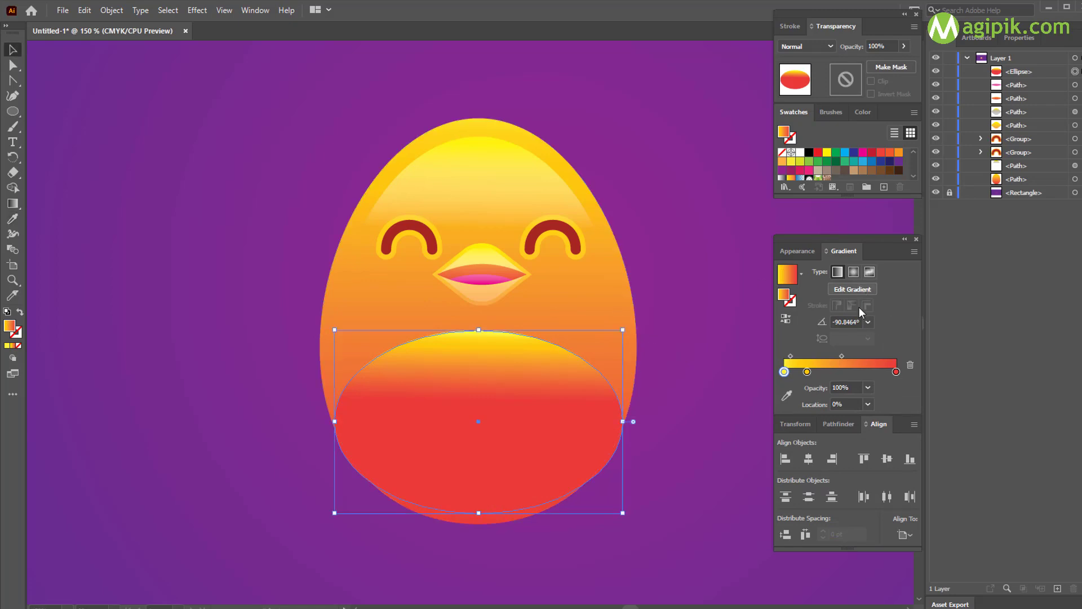
{"action": "left_click", "coordinate": [831, 50]}
{"action": "left_click", "coordinate": [816, 133]}
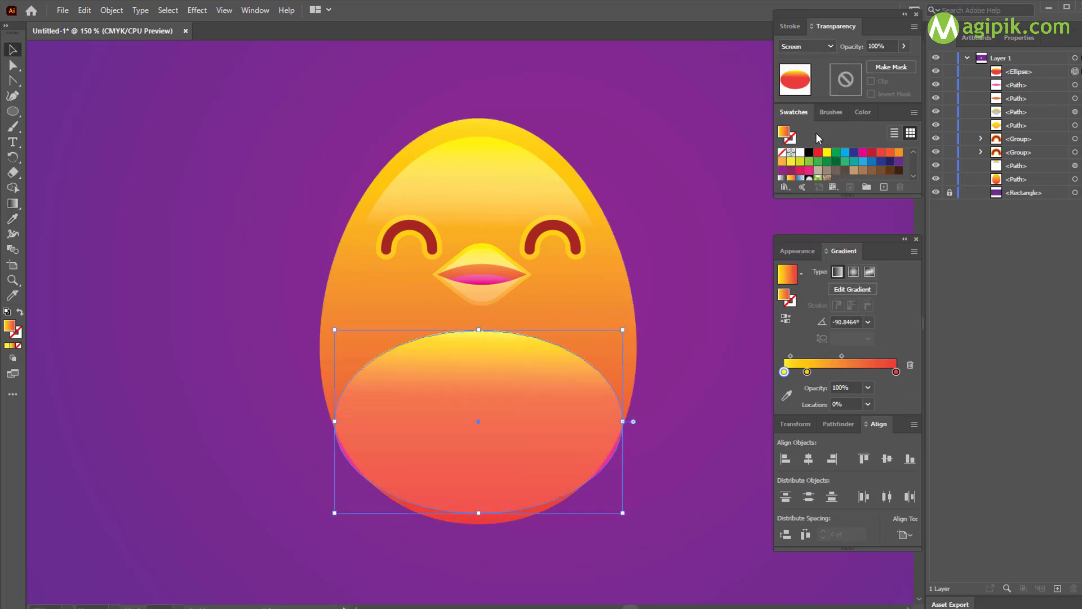
Step: Remove the middle color stop from the belly ellipse's gradient, set the red end stop's opacity to 0% and deselect
{"action": "left_click_drag", "start_coordinate": [808, 372], "coordinate": [812, 390]}
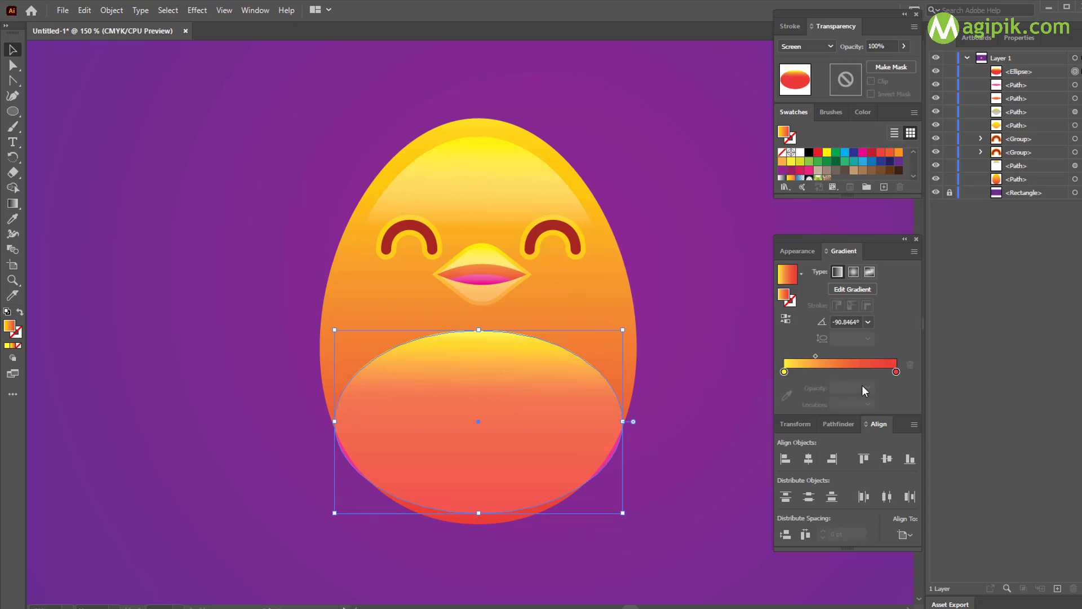
{"action": "left_click", "coordinate": [896, 372]}
{"action": "left_click", "coordinate": [869, 387]}
{"action": "left_click", "coordinate": [875, 402]}
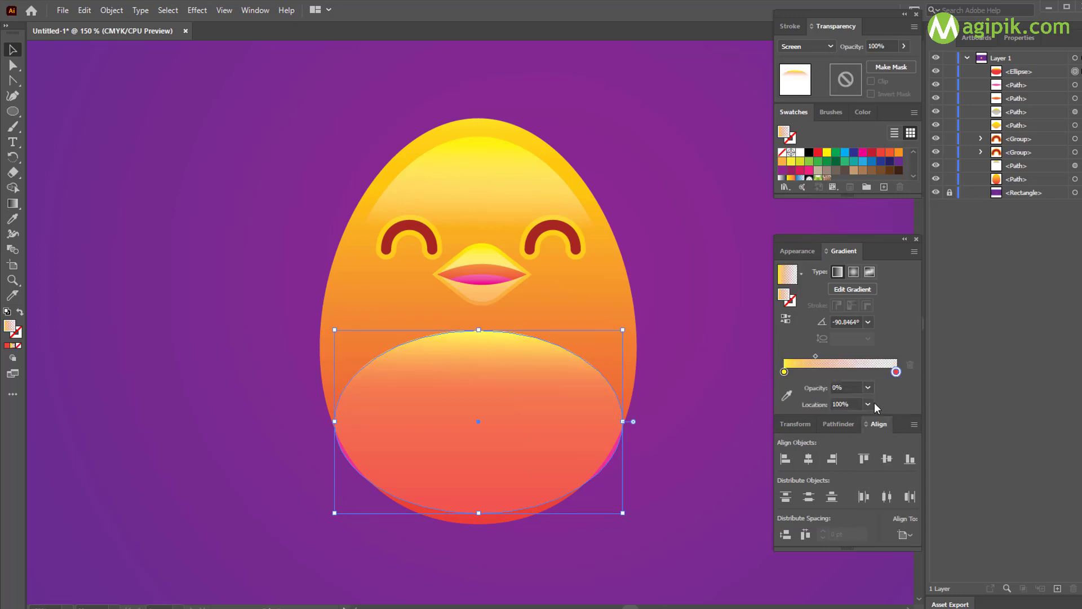
{"action": "left_click", "coordinate": [716, 394]}
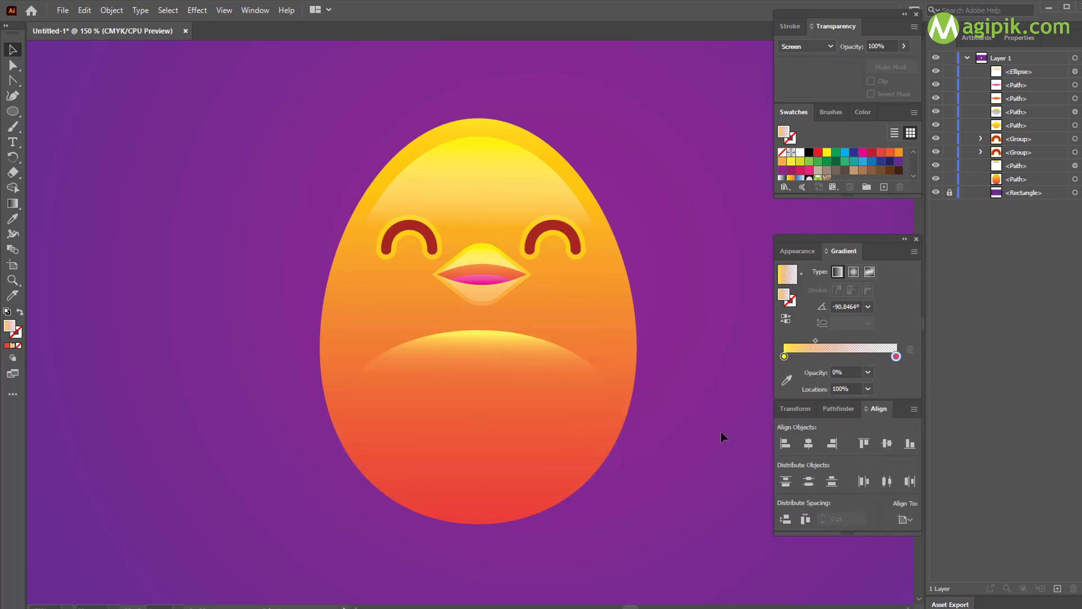
Step: Draw a short horizontal line above the left eye with the Pen tool and give it a red stroke and no fill
{"action": "left_click", "coordinate": [13, 80]}
{"action": "scroll", "coordinate": [386, 220], "scroll_direction": "up", "scroll_amount": 1}
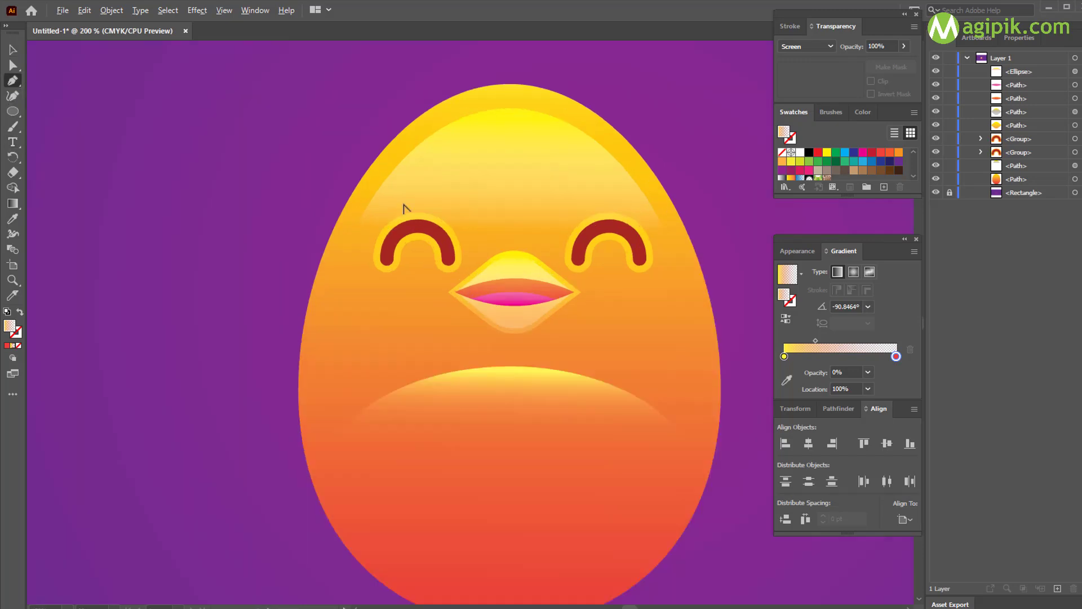
{"action": "left_click", "coordinate": [401, 189]}
{"action": "left_click", "coordinate": [435, 190]}
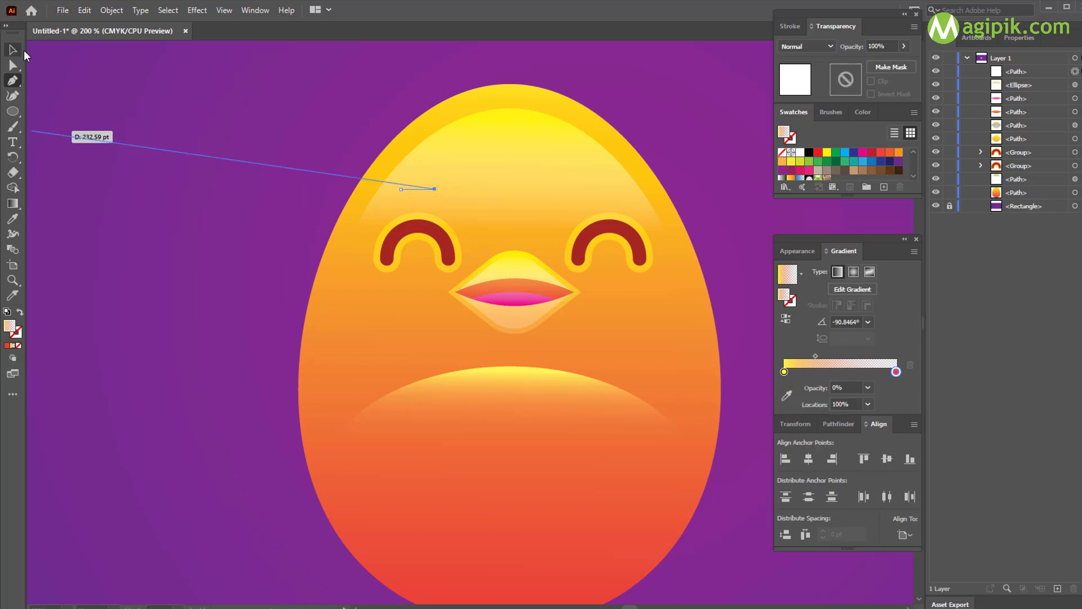
{"action": "left_click", "coordinate": [14, 50]}
{"action": "left_click", "coordinate": [19, 346]}
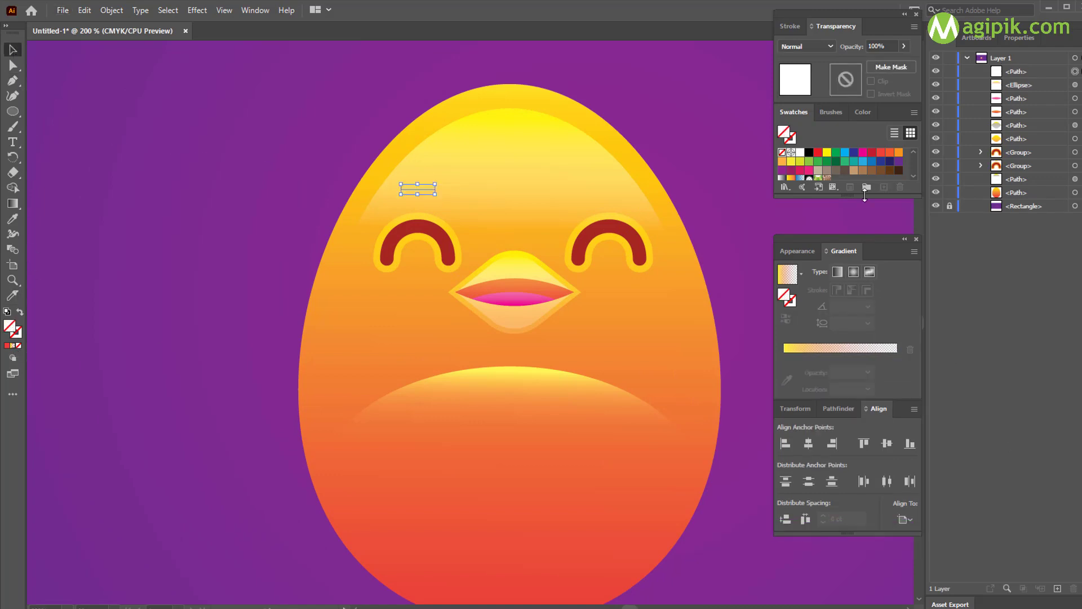
{"action": "left_click", "coordinate": [801, 172]}
{"action": "left_click", "coordinate": [872, 153]}
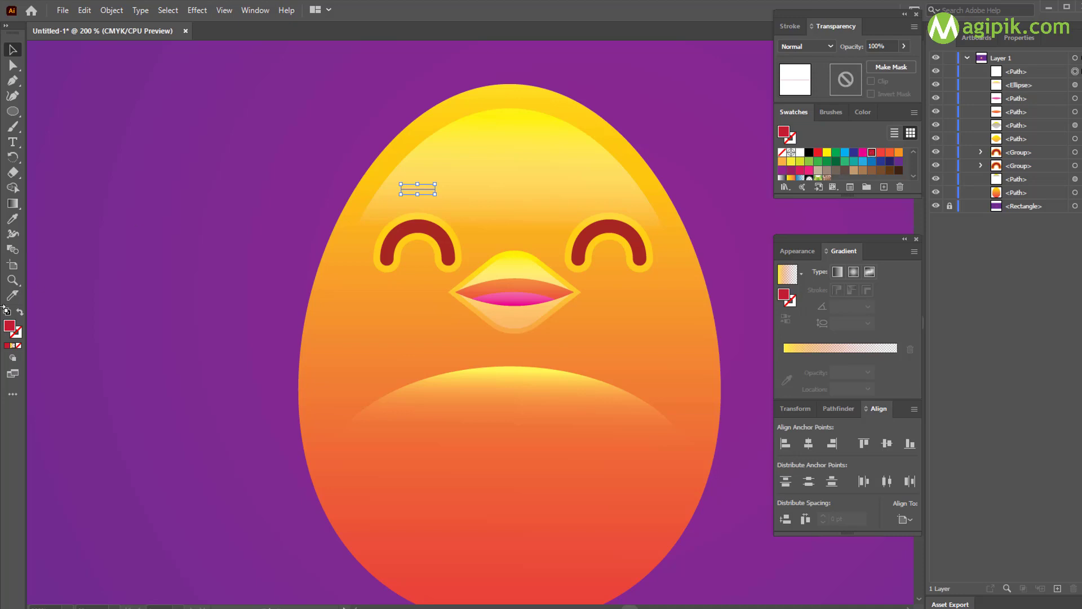
{"action": "left_click", "coordinate": [21, 315]}
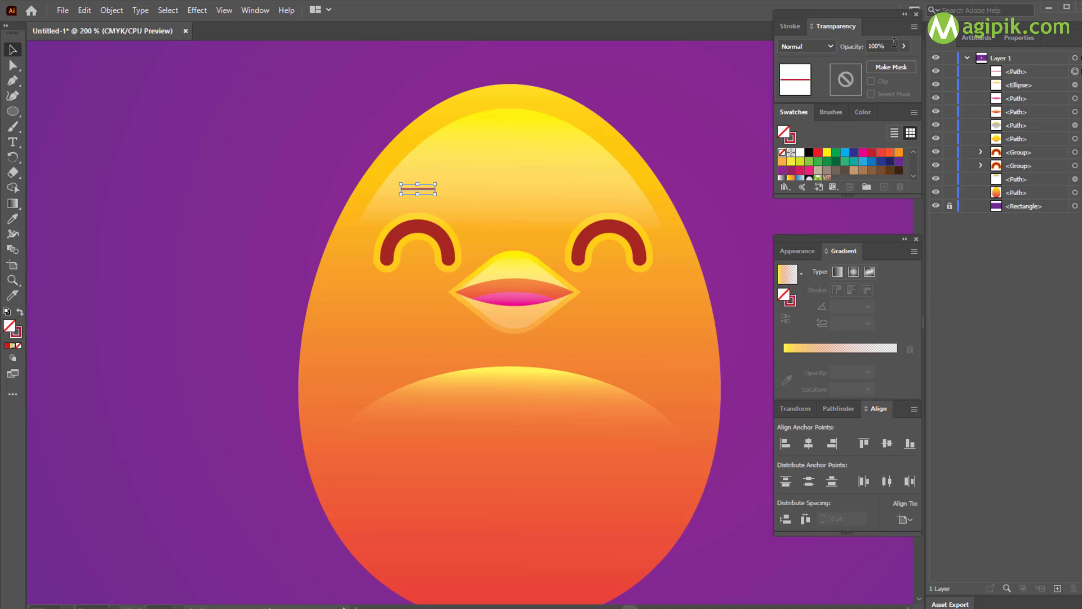
{"action": "left_click_drag", "start_coordinate": [894, 44], "coordinate": [831, 49]}
{"action": "type", "text": "18"}
{"action": "key", "text": "Return"}
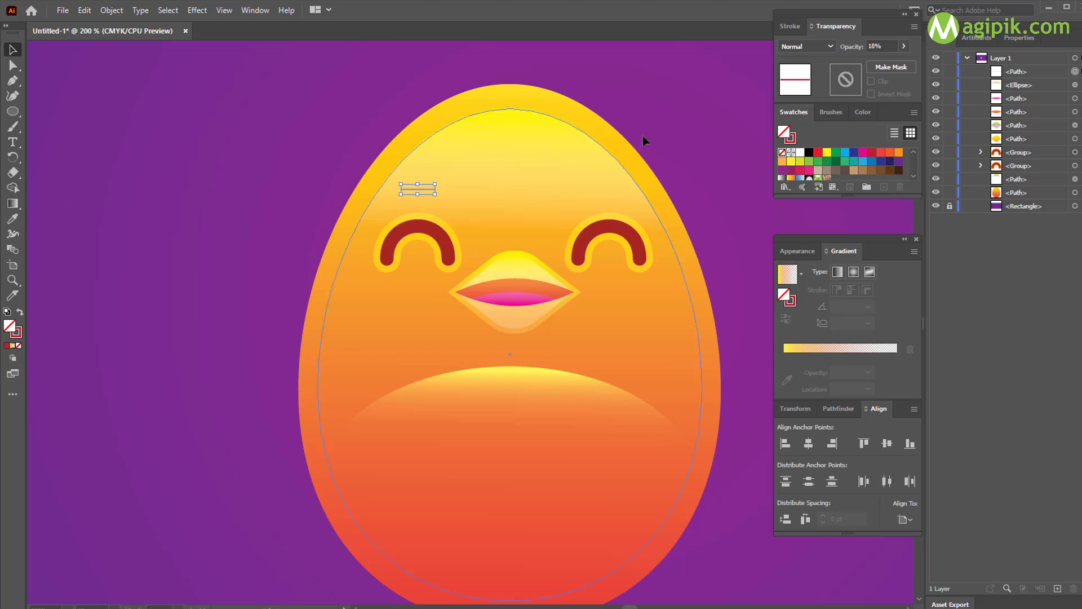
{"action": "left_click", "coordinate": [826, 135]}
Step: Set the red line's stroke weight to 10 px and give it round caps
{"action": "left_click", "coordinate": [798, 26]}
{"action": "left_click_drag", "start_coordinate": [853, 46], "coordinate": [744, 41]}
{"action": "type", "text": "18"}
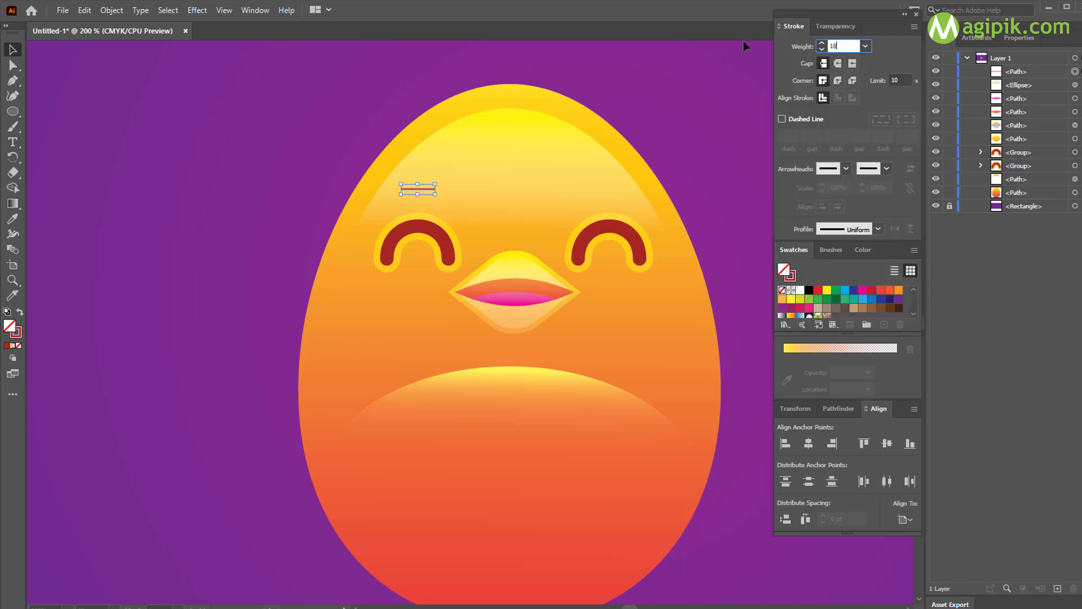
{"action": "key", "text": "Return"}
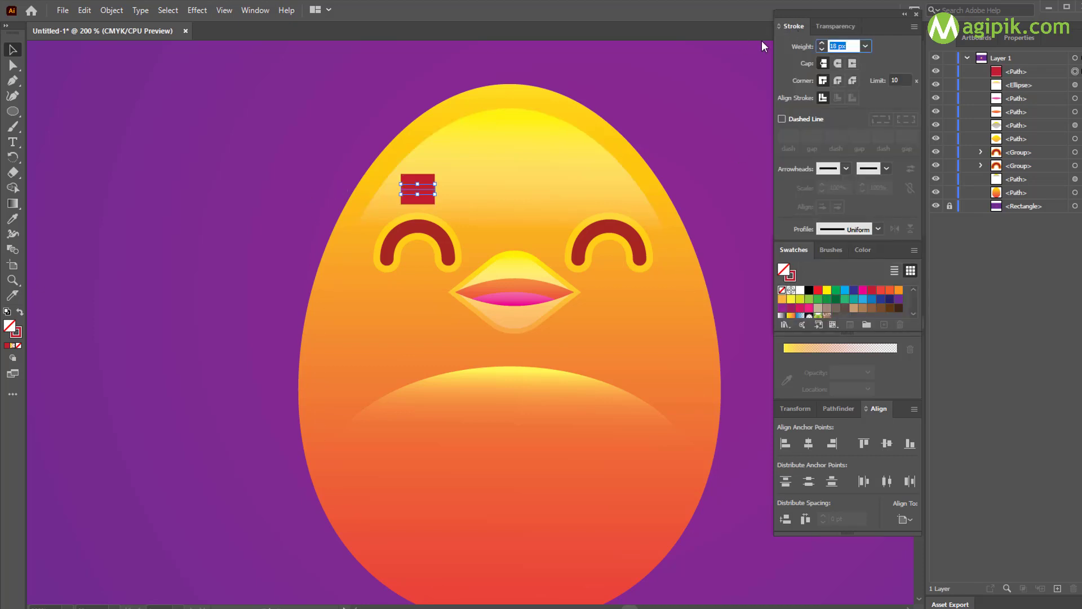
{"action": "type", "text": "10"}
{"action": "key", "text": "Return"}
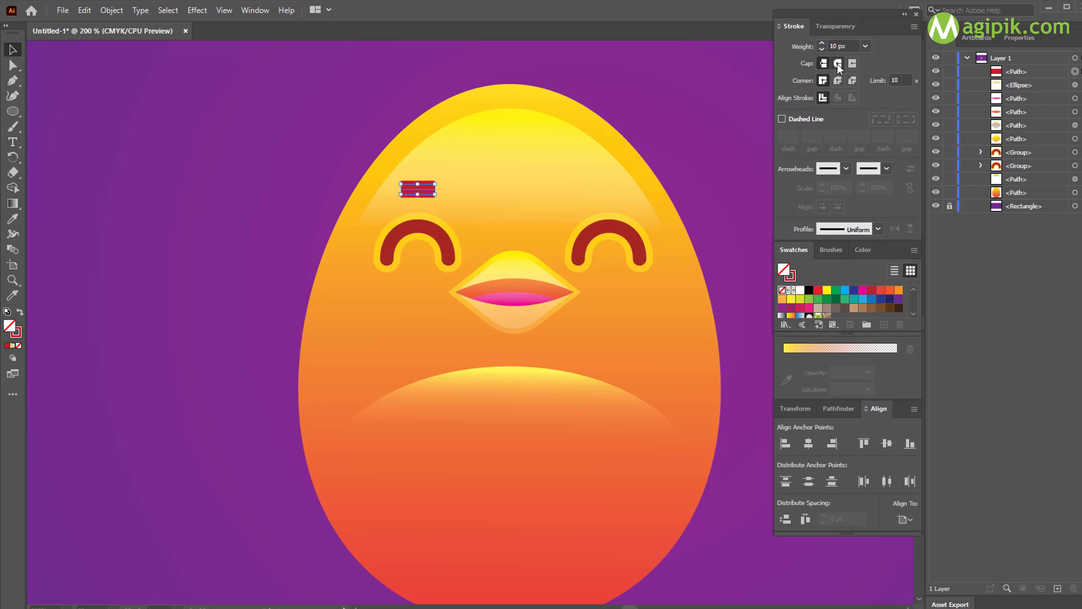
{"action": "left_click", "coordinate": [838, 63]}
Step: Rotate the red line above the left eye so it slants up toward the forehead's center, and shorten it
{"action": "scroll", "coordinate": [446, 203], "scroll_direction": "up", "scroll_amount": 1}
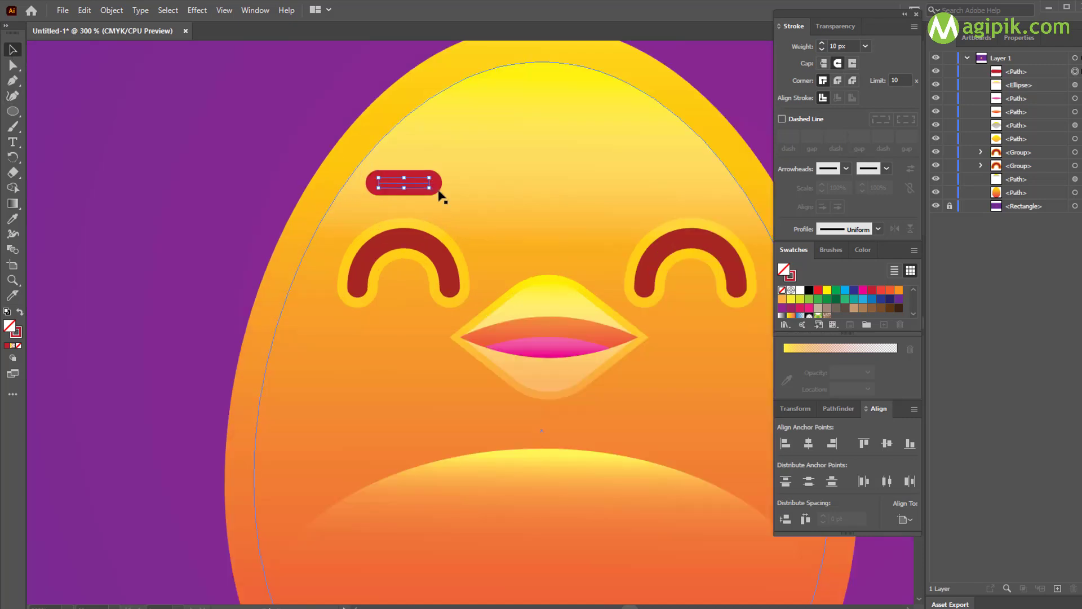
{"action": "left_click_drag", "start_coordinate": [435, 191], "coordinate": [435, 172]}
{"action": "scroll", "coordinate": [436, 177], "scroll_direction": "right", "scroll_amount": 4}
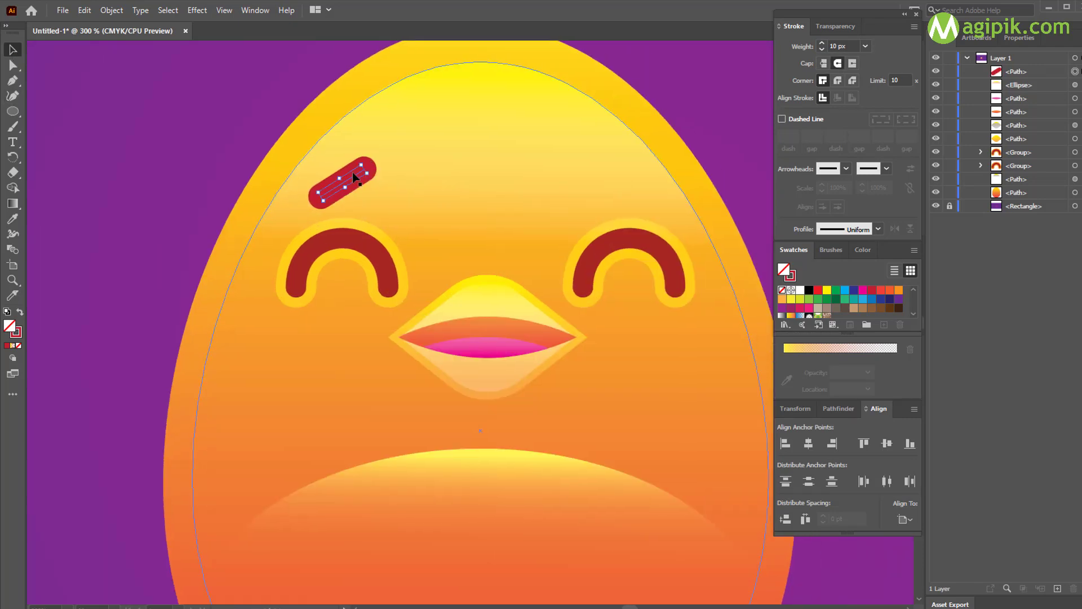
{"action": "left_click", "coordinate": [239, 134]}
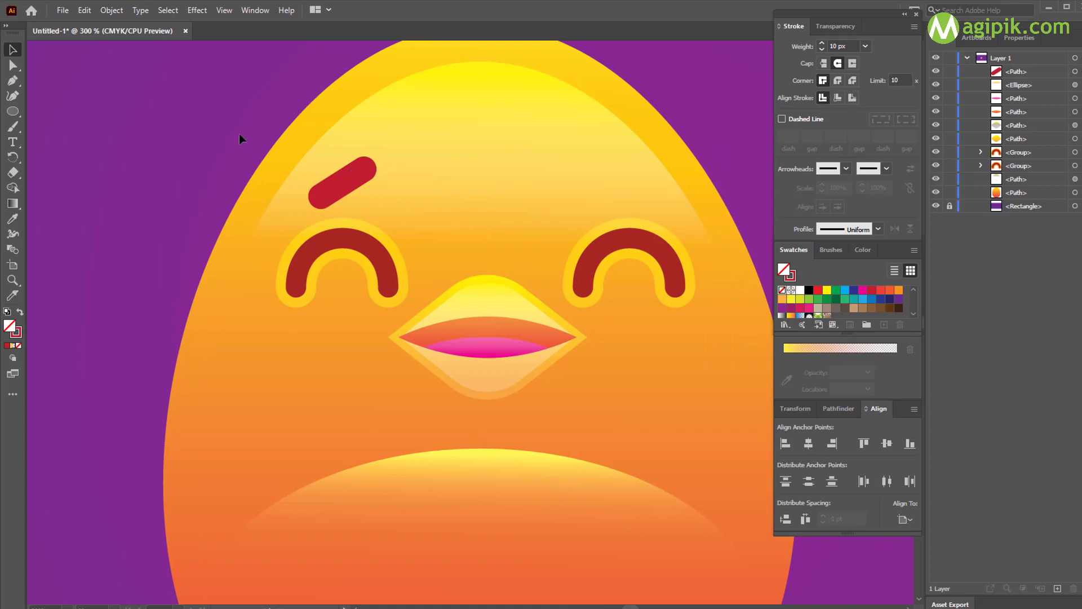
{"action": "left_click", "coordinate": [354, 181]}
{"action": "left_click", "coordinate": [362, 171]}
{"action": "mouse_move", "coordinate": [364, 170]}
{"action": "left_mouse_down"}
{"action": "mouse_move", "coordinate": [348, 181]}
{"action": "mouse_move", "coordinate": [344, 168]}
{"action": "left_mouse_up"}
{"action": "scroll", "coordinate": [343, 169], "scroll_direction": "right", "scroll_amount": 5}
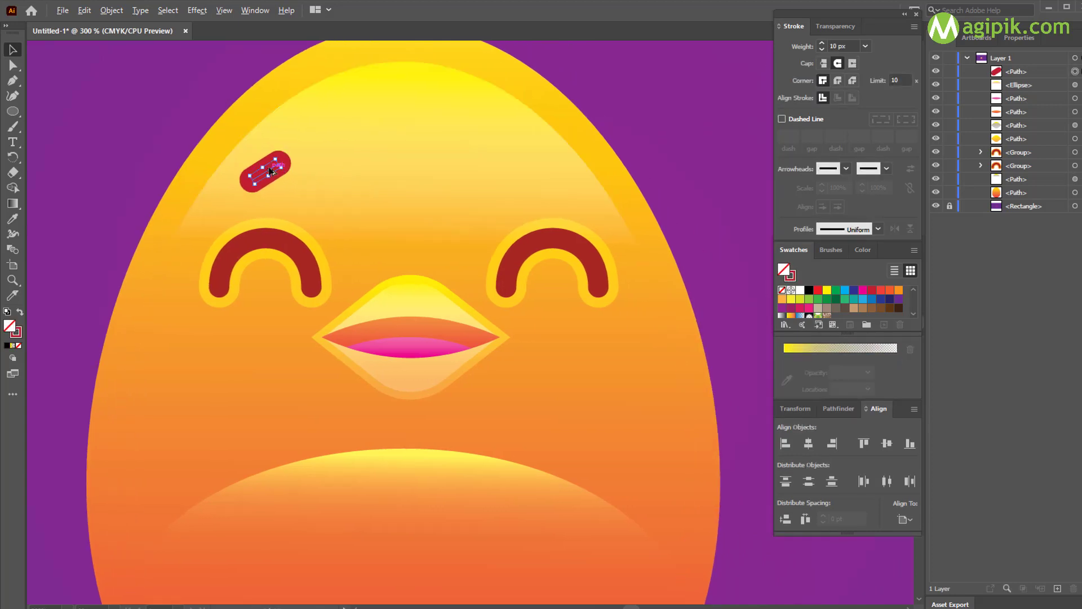
Step: Duplicate the red eyebrow above the right eye and rotate the copy to slant the opposite way, mirroring the left eyebrow
{"action": "left_click_drag", "start_coordinate": [271, 171], "coordinate": [553, 164]}
{"action": "left_click_drag", "start_coordinate": [554, 166], "coordinate": [553, 171]}
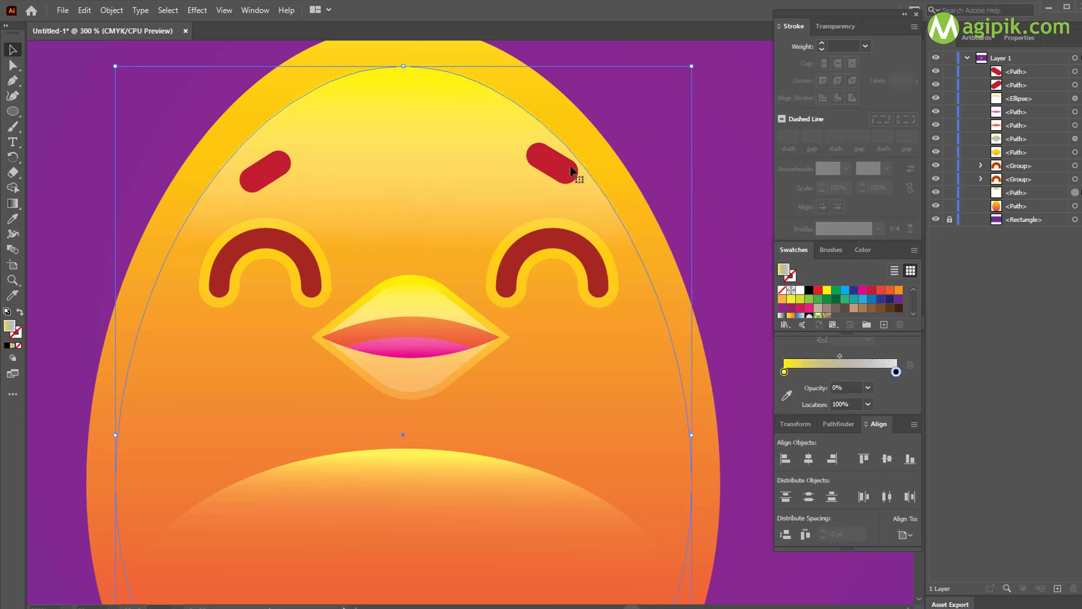
{"action": "key", "text": "ctrl+z"}
{"action": "left_click", "coordinate": [549, 163]}
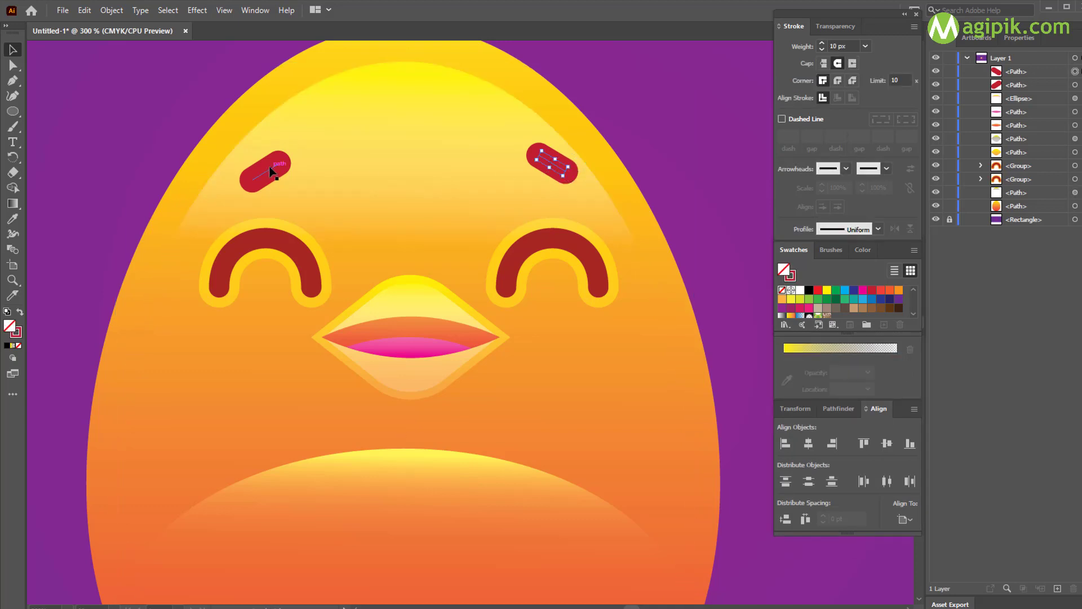
{"action": "double_click", "coordinate": [273, 171]}
{"action": "left_click", "coordinate": [36, 49]}
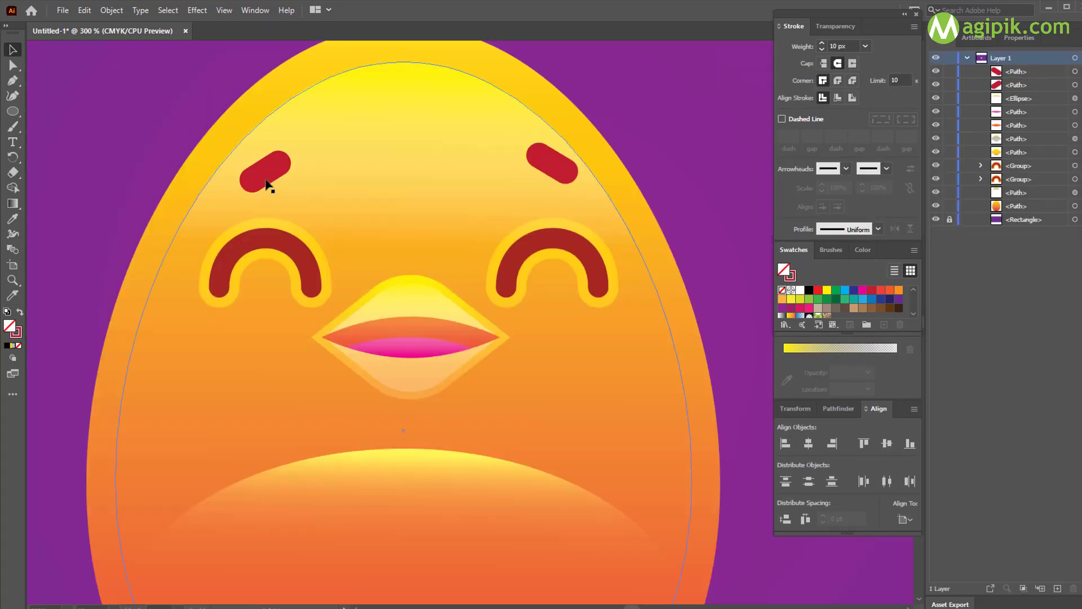
Step: Bottom-align the two eyebrows, using the left one as reference, and shift the right eyebrow slightly toward the forehead's center
{"action": "left_click", "coordinate": [266, 174]}
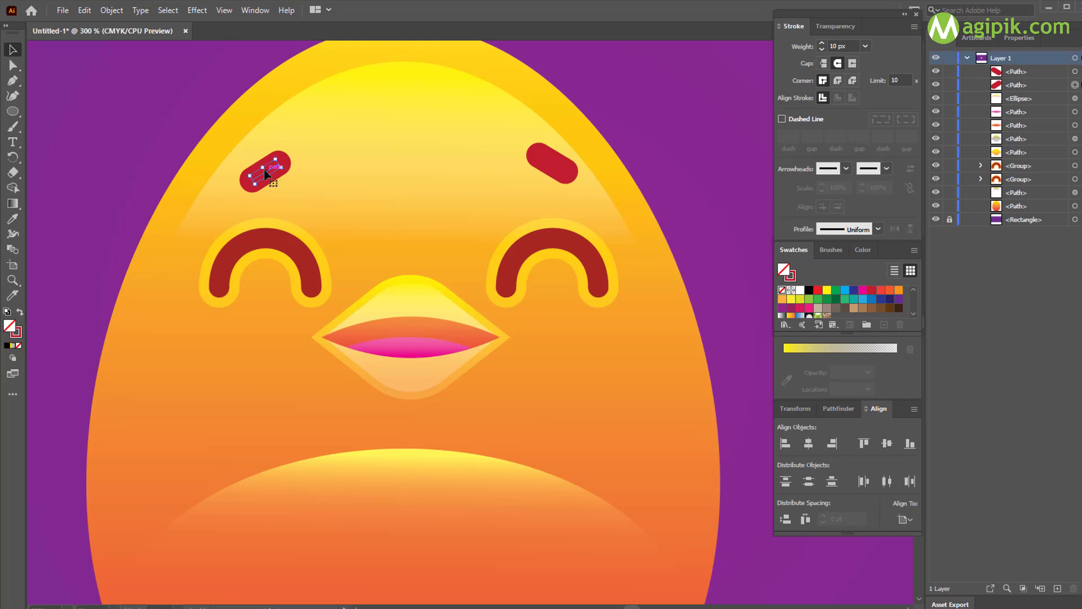
{"action": "left_click", "coordinate": [550, 161], "text": "shift"}
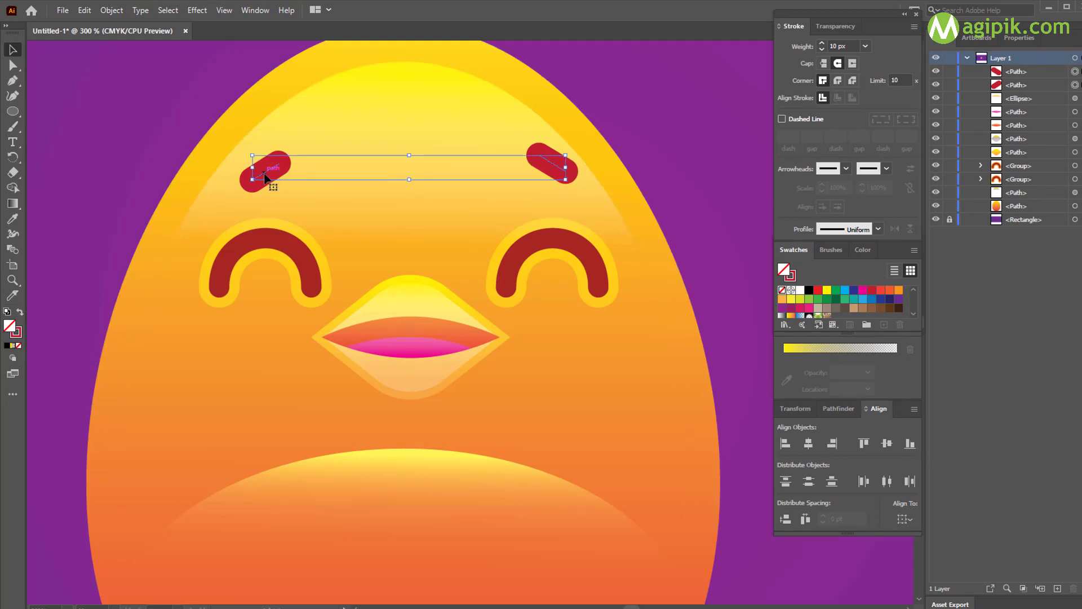
{"action": "left_click", "coordinate": [264, 174]}
{"action": "left_click", "coordinate": [910, 443]}
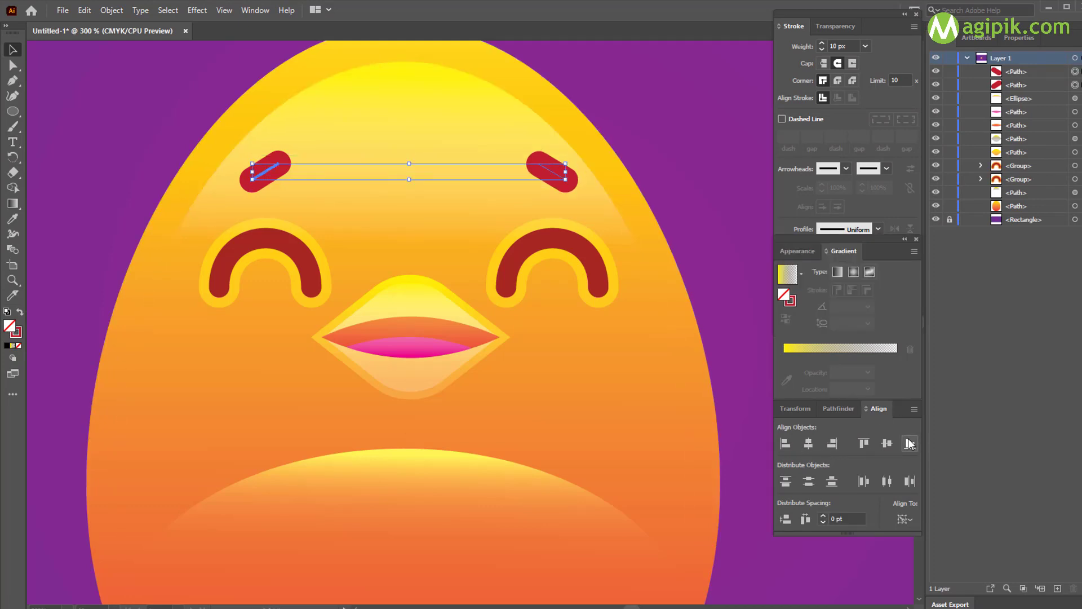
{"action": "left_click", "coordinate": [655, 155]}
{"action": "left_click", "coordinate": [563, 175]}
{"action": "left_click_drag", "start_coordinate": [556, 175], "coordinate": [538, 174]}
{"action": "left_click", "coordinate": [671, 162]}
Step: Rotate both red eyebrows to a shallower, closer-to-horizontal slant and deselect them
{"action": "scroll", "coordinate": [671, 162], "scroll_direction": "down", "scroll_amount": 2}
{"action": "scroll", "coordinate": [671, 168], "scroll_direction": "right", "scroll_amount": 5}
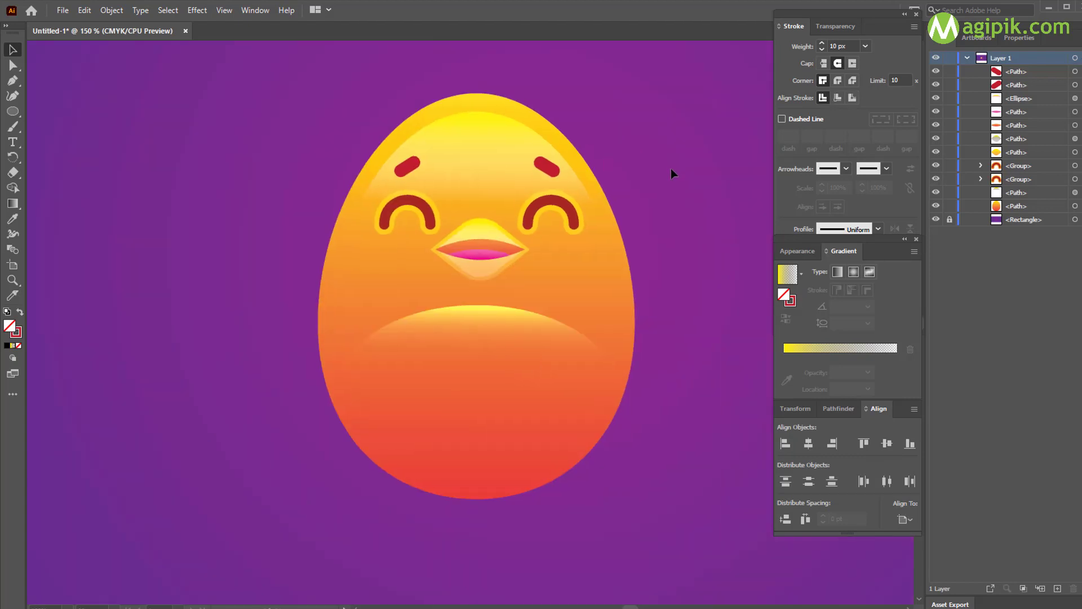
{"action": "scroll", "coordinate": [663, 202], "scroll_direction": "down", "scroll_amount": 2}
{"action": "scroll", "coordinate": [663, 202], "scroll_direction": "right", "scroll_amount": 2}
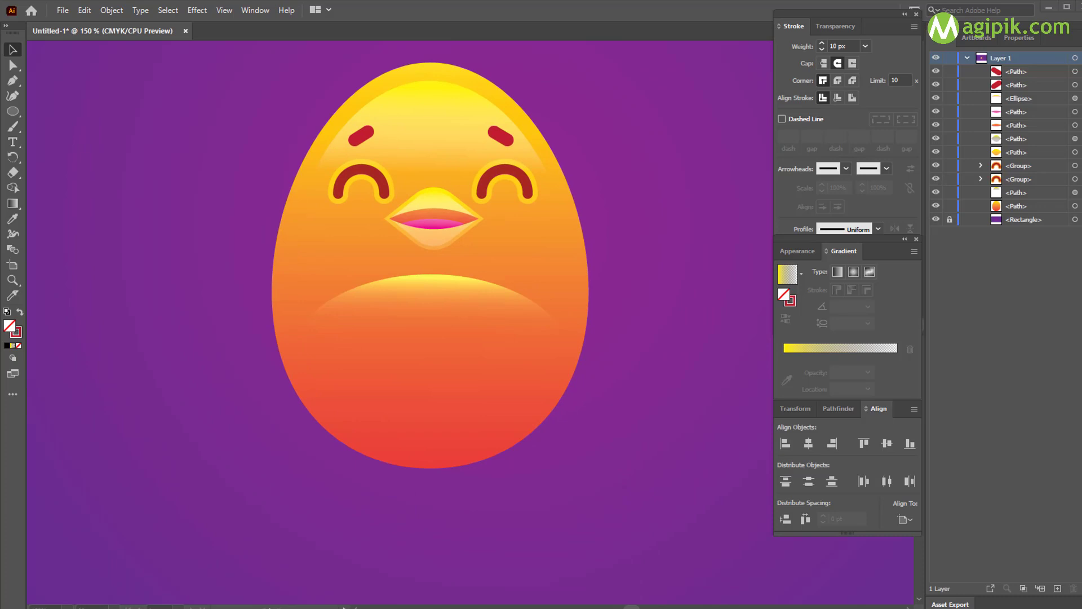
{"action": "scroll", "coordinate": [542, 172], "scroll_direction": "up", "scroll_amount": 1}
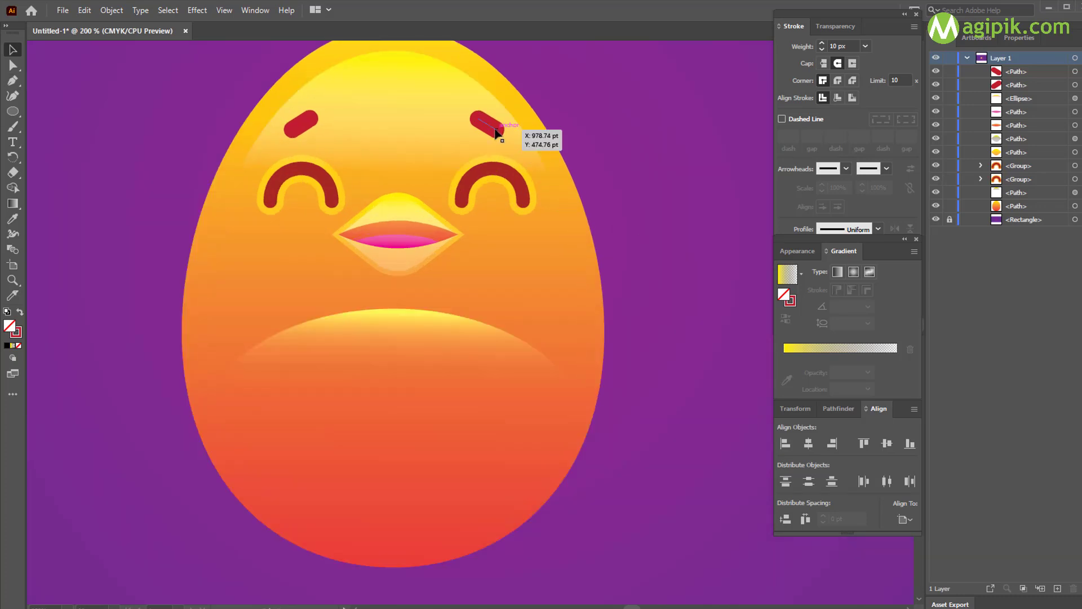
{"action": "left_click", "coordinate": [496, 132]}
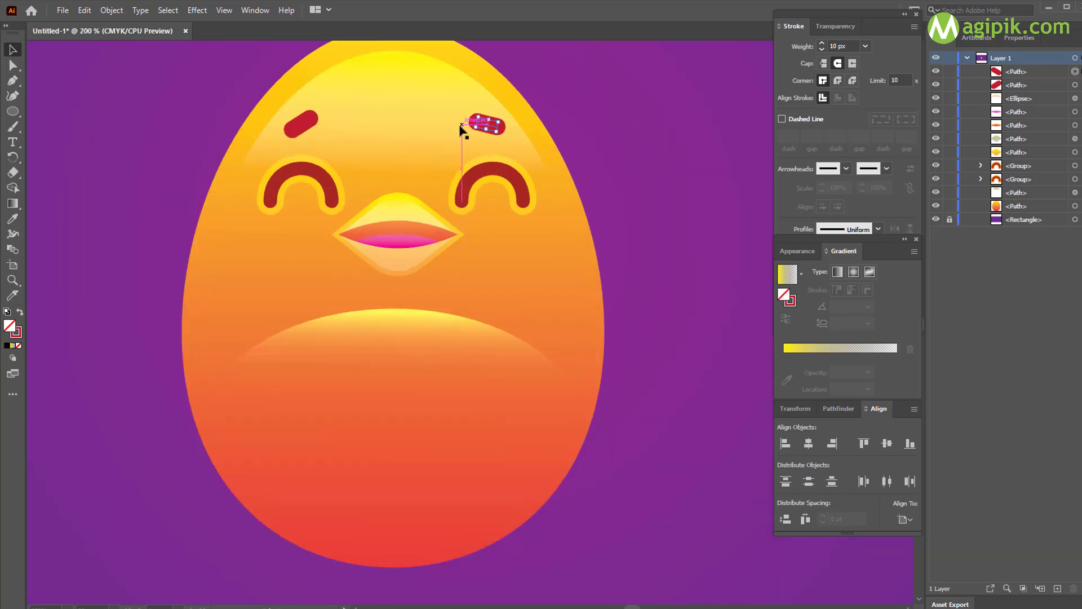
{"action": "left_click", "coordinate": [308, 121]}
{"action": "left_click_drag", "start_coordinate": [317, 121], "coordinate": [319, 128]}
{"action": "left_click", "coordinate": [590, 124]}
Step: Draw a tall ellipse overlapping the body's right side, give it a red fill without stroke, and tilt it outward as a wing
{"action": "left_click", "coordinate": [12, 111]}
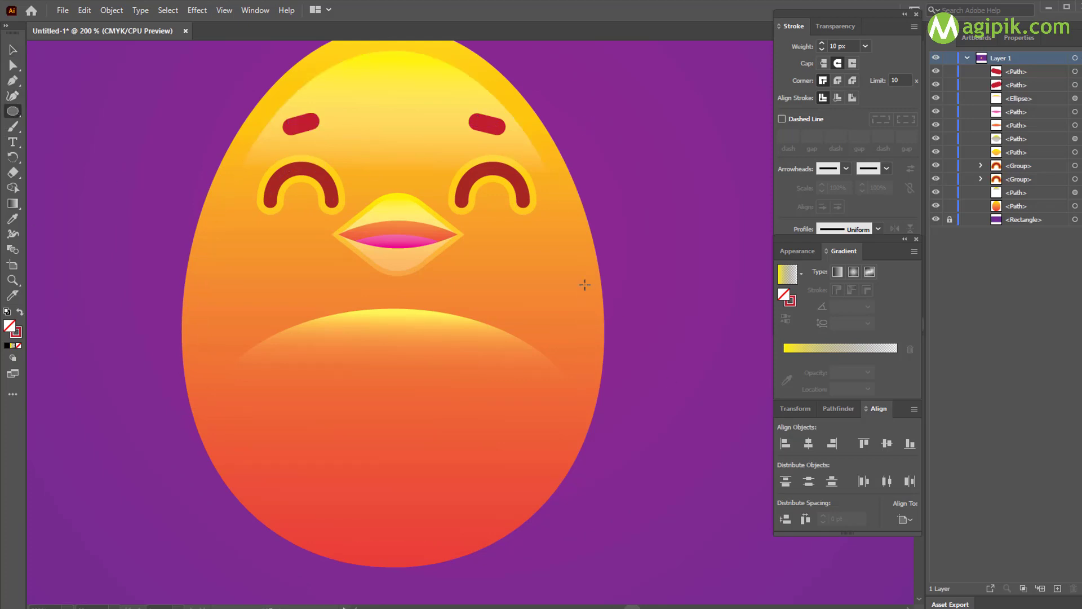
{"action": "mouse_move", "coordinate": [564, 248]}
{"action": "left_mouse_down"}
{"action": "mouse_move", "coordinate": [701, 516]}
{"action": "mouse_move", "coordinate": [692, 506]}
{"action": "left_mouse_up"}
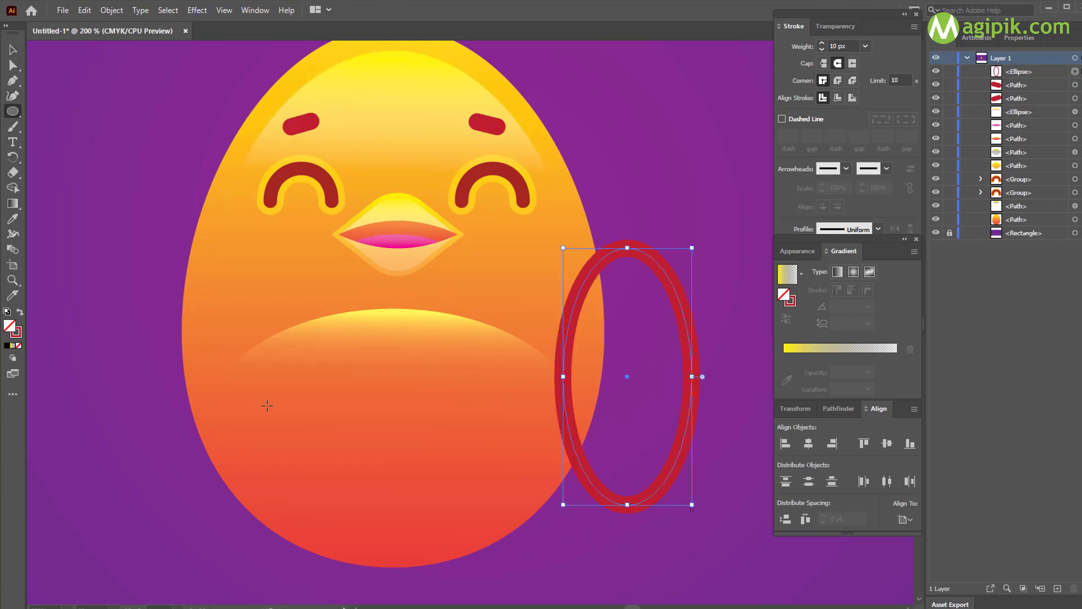
{"action": "left_click", "coordinate": [20, 312]}
{"action": "left_click", "coordinate": [13, 50]}
{"action": "left_click_drag", "start_coordinate": [636, 363], "coordinate": [617, 316]}
{"action": "left_click_drag", "start_coordinate": [671, 472], "coordinate": [694, 436]}
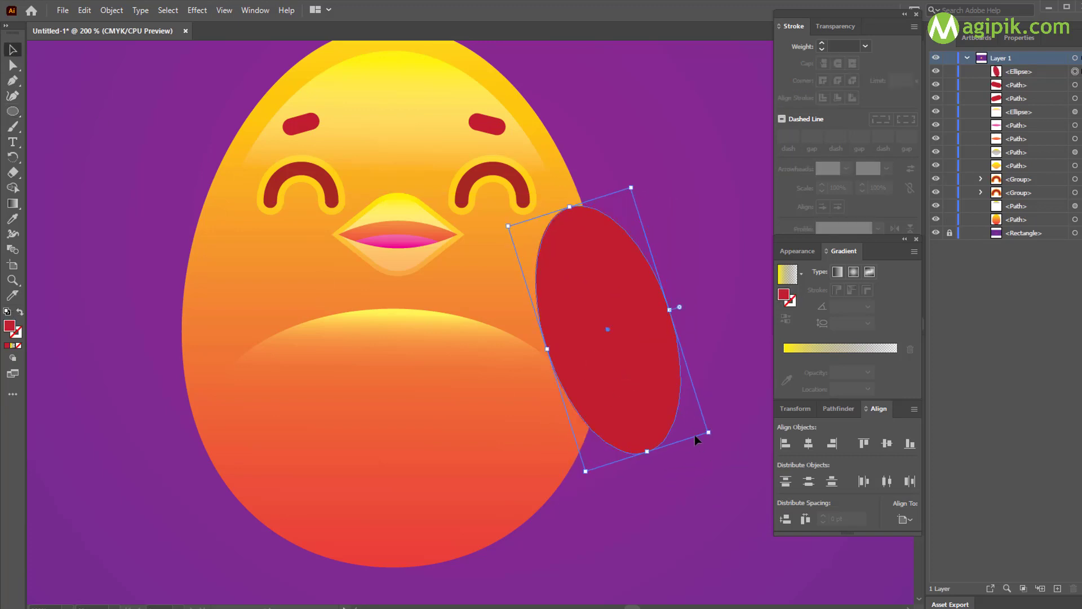
Step: Place the red wing ellipse behind the body in the layer order and scale it down against the body's right edge
{"action": "left_click_drag", "start_coordinate": [1035, 79], "coordinate": [1015, 228]}
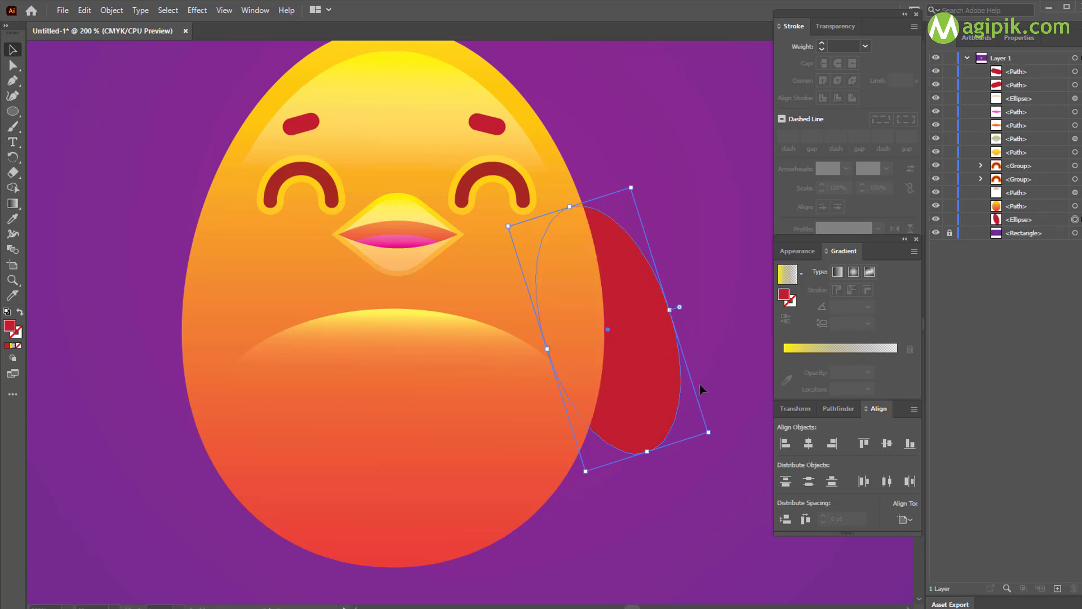
{"action": "left_click", "coordinate": [730, 325]}
{"action": "left_click", "coordinate": [664, 372]}
{"action": "left_click_drag", "start_coordinate": [648, 452], "coordinate": [695, 404]}
{"action": "left_click_drag", "start_coordinate": [644, 371], "coordinate": [647, 368]}
{"action": "left_click", "coordinate": [720, 460]}
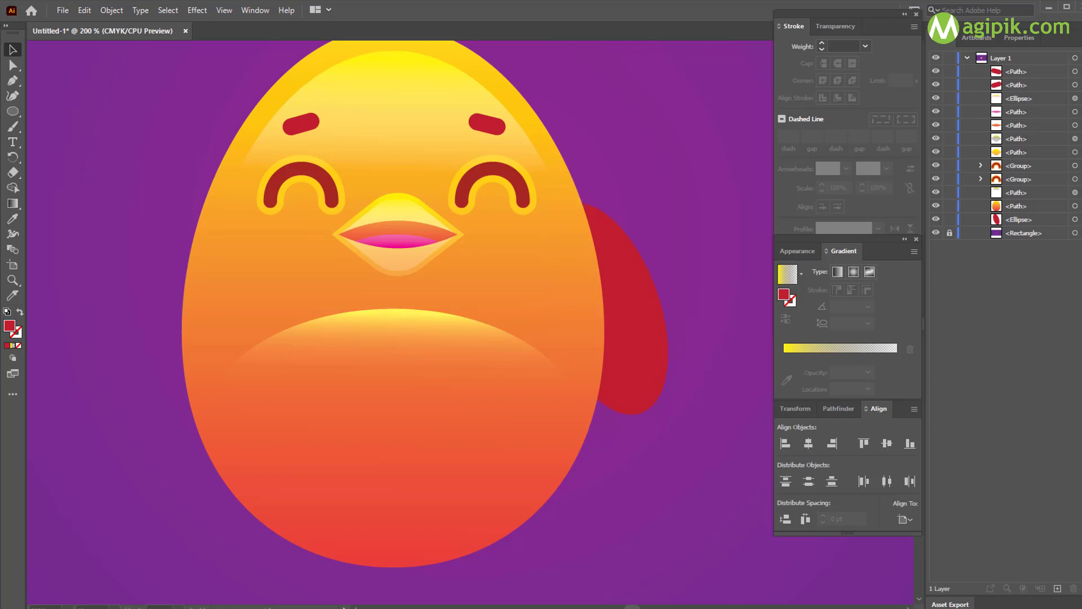
Step: Refine the red wing's tilt and shift it slightly inward against the body
{"action": "left_click", "coordinate": [618, 341]}
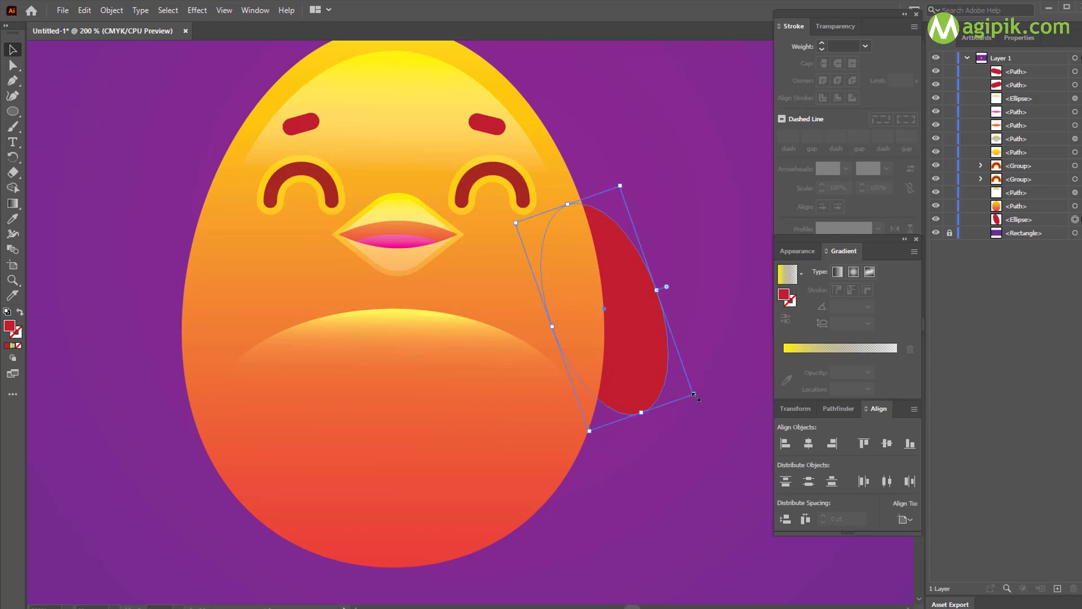
{"action": "left_click_drag", "start_coordinate": [699, 401], "coordinate": [686, 413]}
{"action": "left_click_drag", "start_coordinate": [642, 369], "coordinate": [634, 369]}
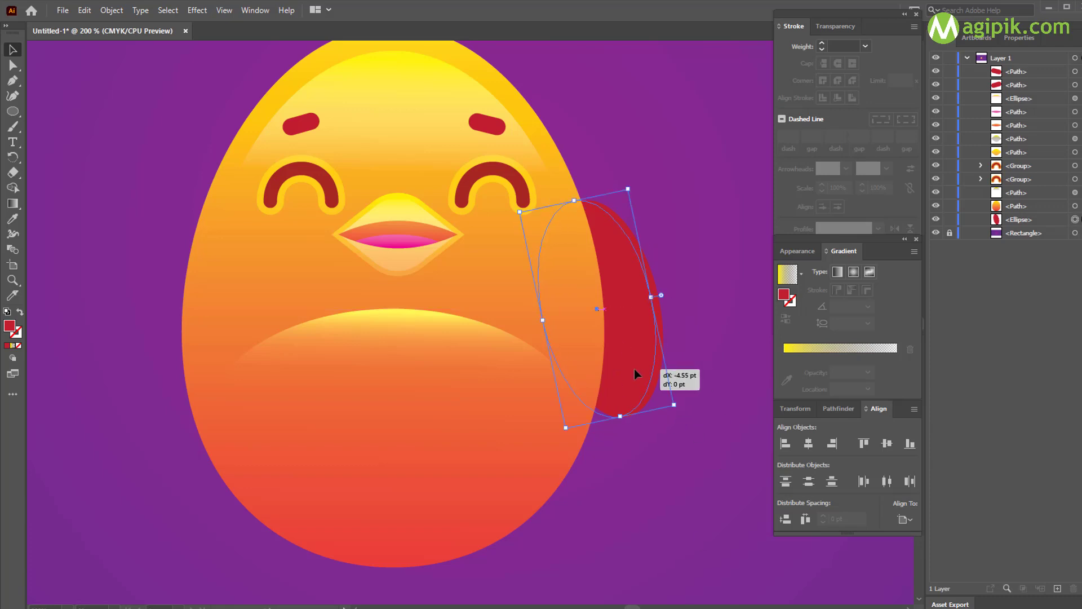
{"action": "left_click_drag", "start_coordinate": [678, 409], "coordinate": [683, 404]}
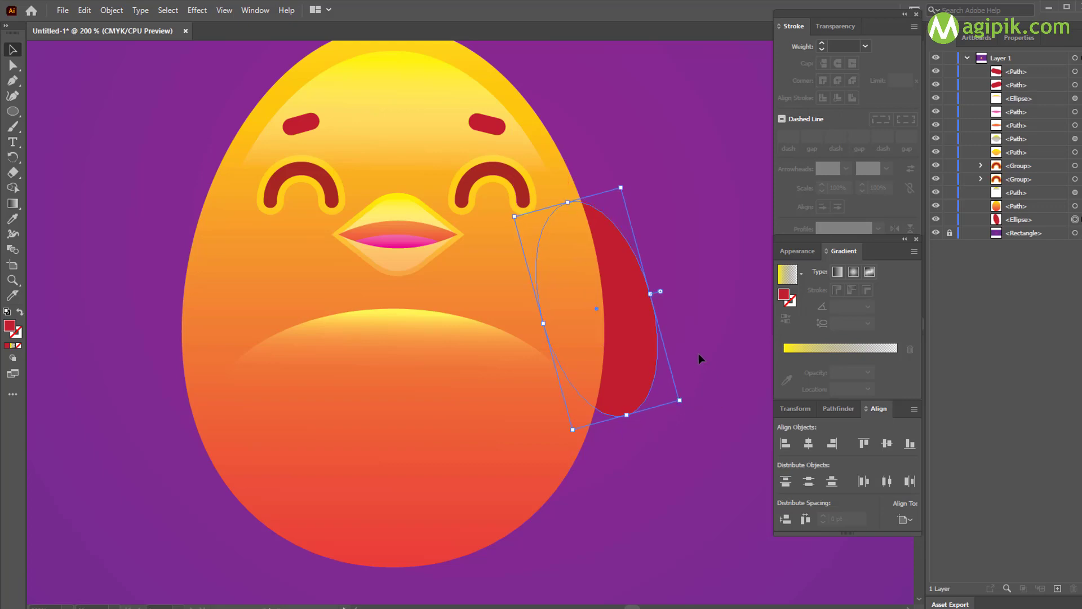
{"action": "left_click", "coordinate": [698, 353]}
Step: Fill the wing with the yellow-to-red gradient swatch and reduce it to a red start stop and an orange end stop
{"action": "left_click", "coordinate": [634, 375]}
{"action": "left_click", "coordinate": [835, 26]}
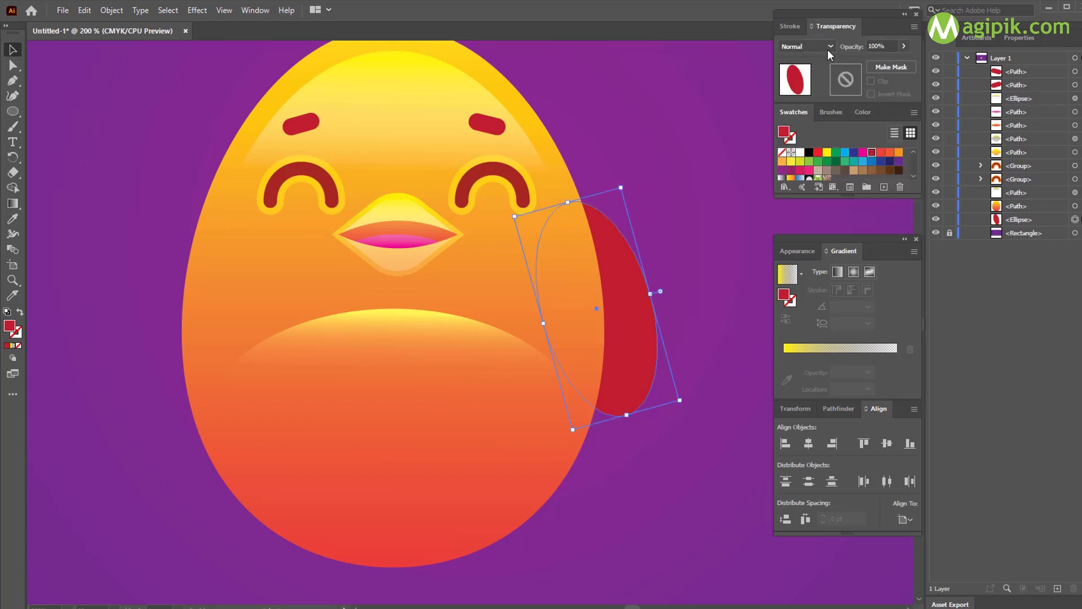
{"action": "left_click", "coordinate": [792, 177]}
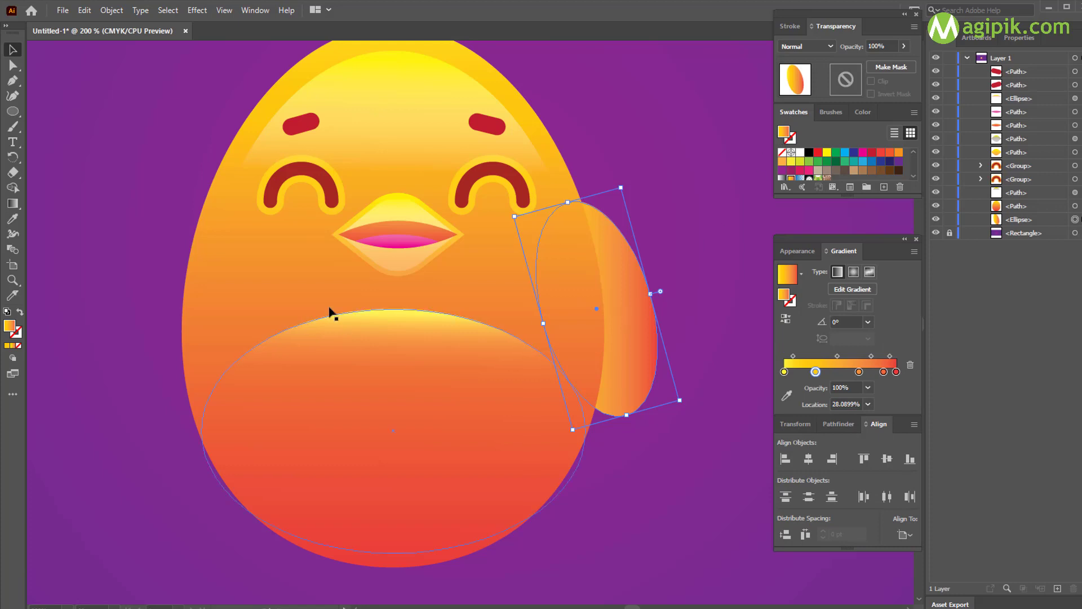
{"action": "left_click", "coordinate": [860, 373]}
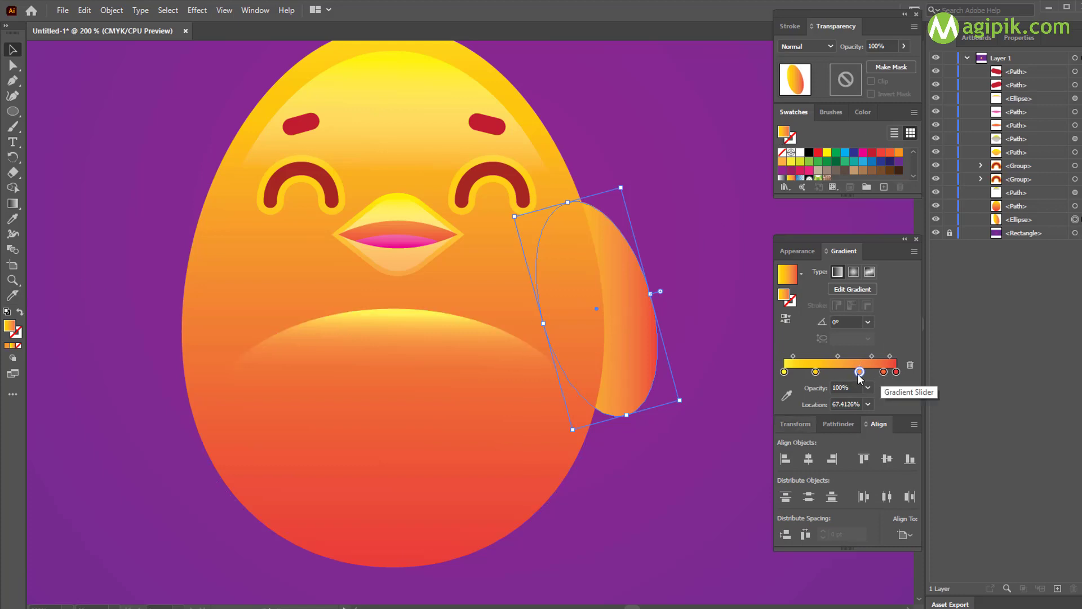
{"action": "left_click_drag", "start_coordinate": [859, 373], "coordinate": [855, 409]}
{"action": "left_click_drag", "start_coordinate": [815, 373], "coordinate": [786, 412]}
{"action": "left_click_drag", "start_coordinate": [896, 373], "coordinate": [784, 372]}
{"action": "left_click_drag", "start_coordinate": [884, 373], "coordinate": [896, 372]}
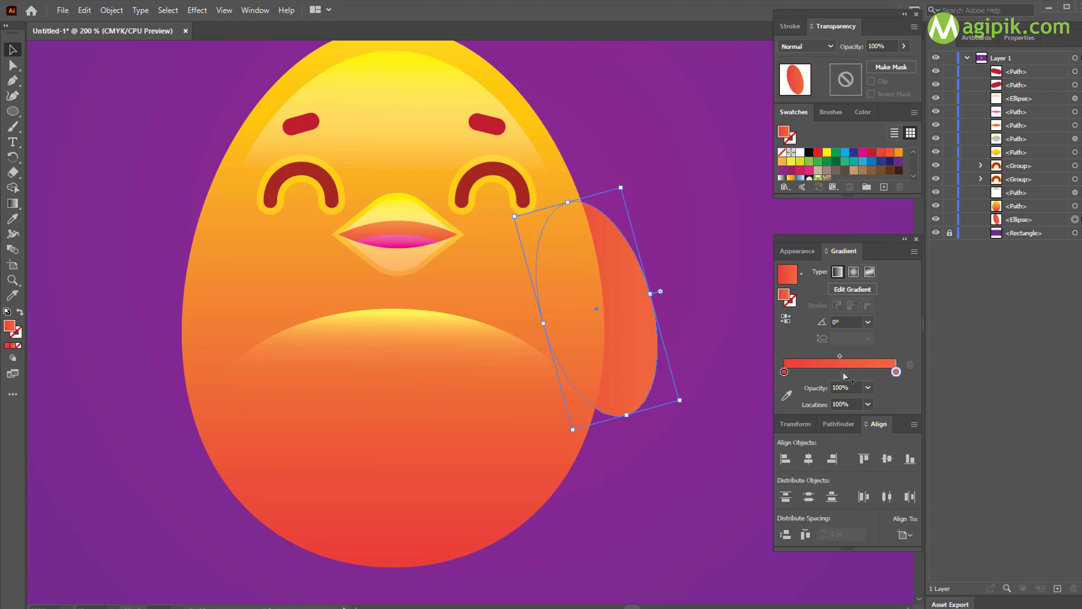
Step: Set the wing gradient's start stop color to C 0, M 100, Y 100, K 10
{"action": "double_click", "coordinate": [785, 372]}
{"action": "mouse_move", "coordinate": [845, 454]}
{"action": "left_mouse_down"}
{"action": "mouse_move", "coordinate": [869, 452]}
{"action": "mouse_move", "coordinate": [855, 437]}
{"action": "left_mouse_up"}
{"action": "left_click_drag", "start_coordinate": [791, 422], "coordinate": [787, 422]}
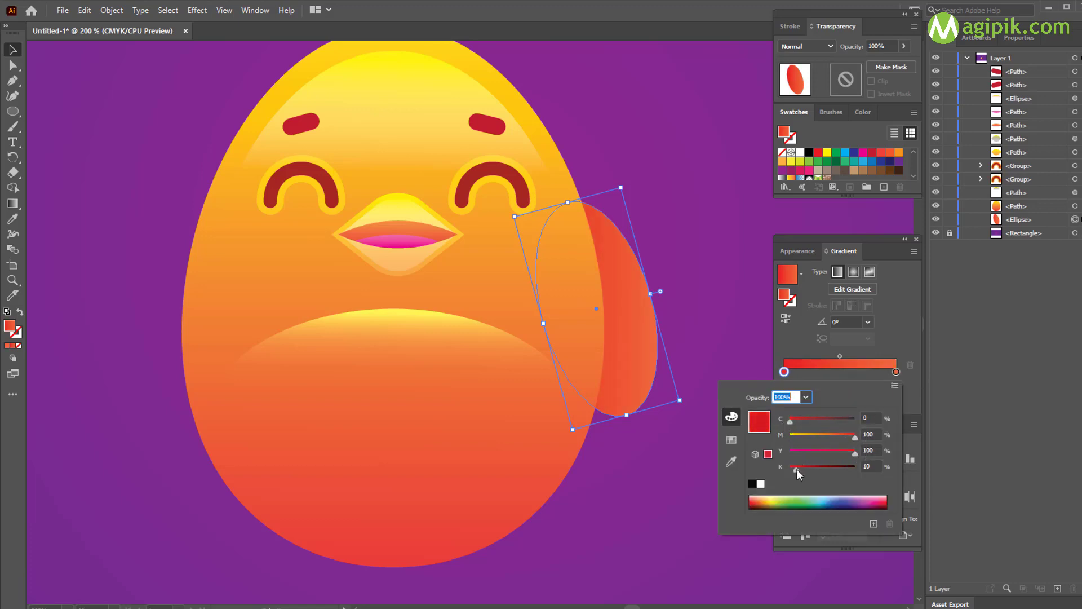
{"action": "mouse_move", "coordinate": [797, 469]}
{"action": "left_mouse_down"}
{"action": "mouse_move", "coordinate": [809, 469]}
{"action": "mouse_move", "coordinate": [796, 468]}
{"action": "left_mouse_up"}
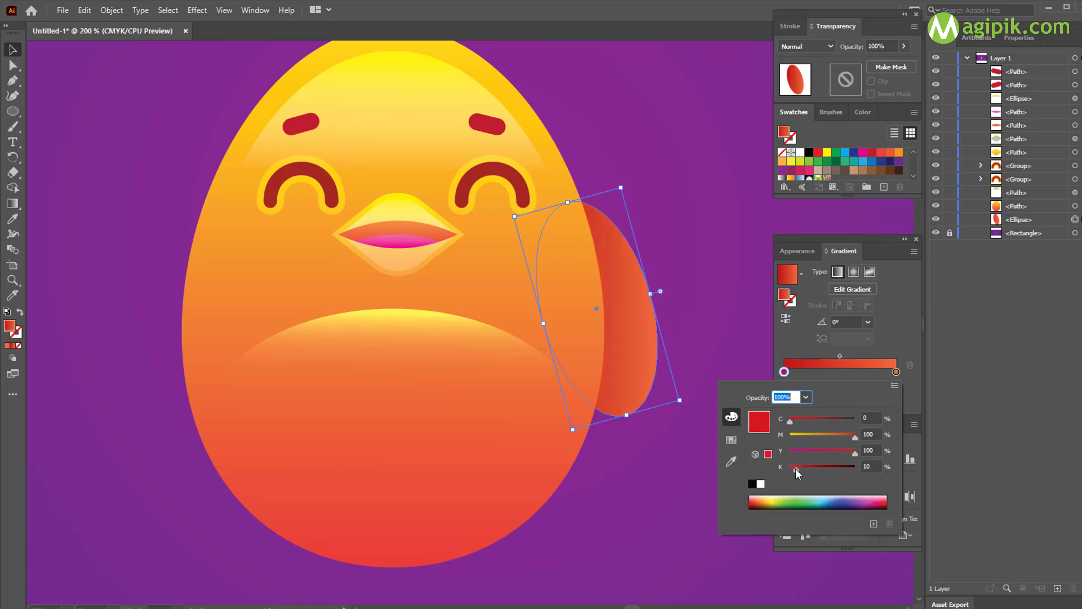
{"action": "left_click", "coordinate": [659, 472]}
Step: Move the wing gradient's red stop inward to about 48.57% with the Gradient tool and deselect the wing
{"action": "left_click", "coordinate": [12, 204]}
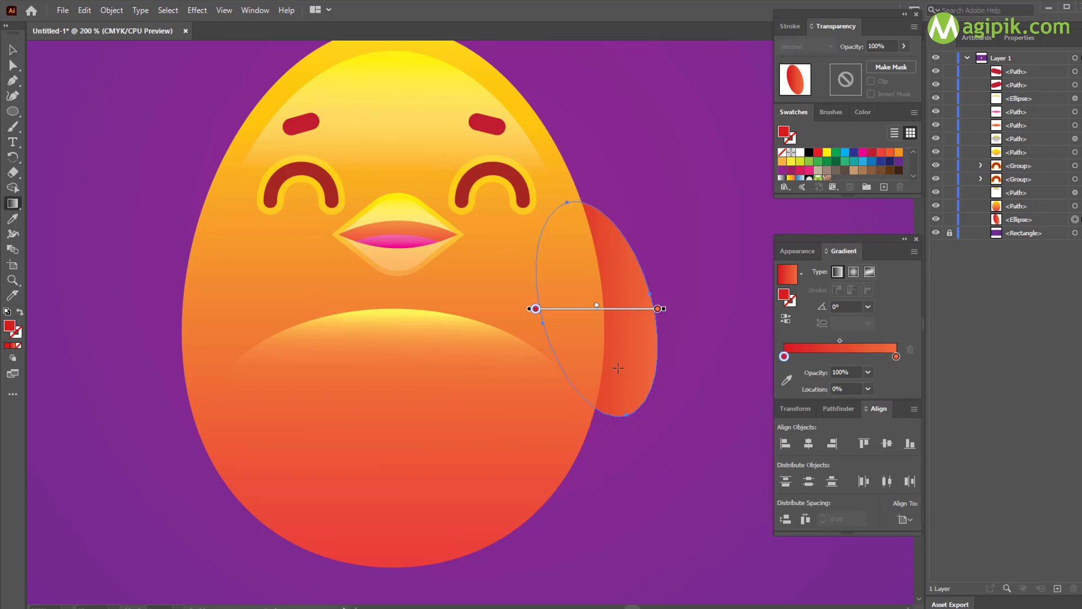
{"action": "mouse_move", "coordinate": [536, 309]}
{"action": "left_mouse_down"}
{"action": "mouse_move", "coordinate": [615, 308]}
{"action": "mouse_move", "coordinate": [595, 309]}
{"action": "left_mouse_up"}
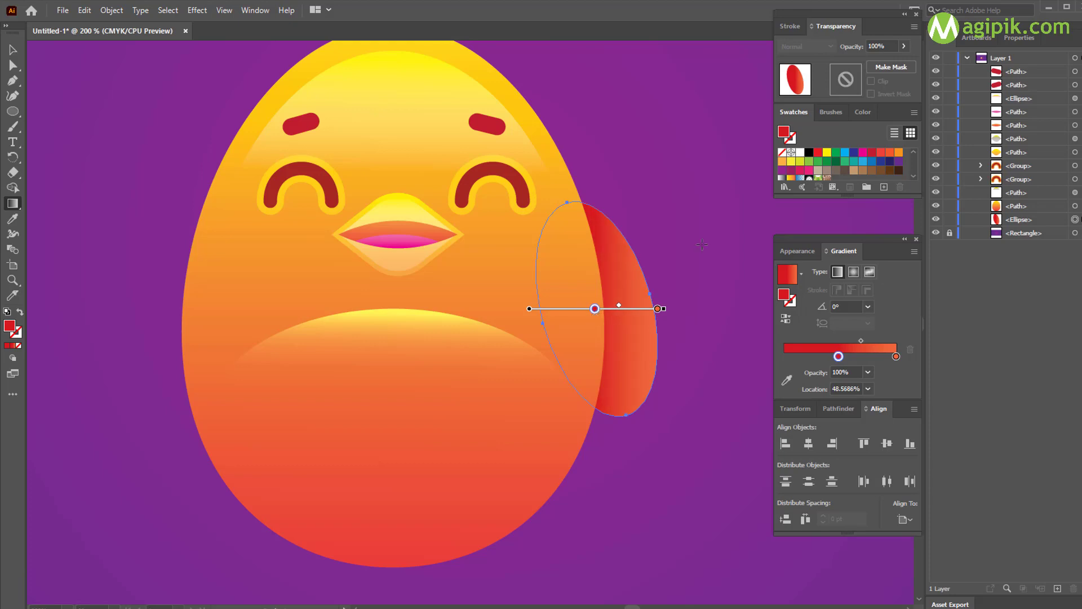
{"action": "left_click", "coordinate": [12, 51]}
{"action": "left_click", "coordinate": [130, 113]}
Step: Copy the right wing, paste it in front, and move the copy over to the body's left edge
{"action": "scroll", "coordinate": [420, 234], "scroll_direction": "down", "scroll_amount": 1}
{"action": "scroll", "coordinate": [434, 234], "scroll_direction": "left", "scroll_amount": 1}
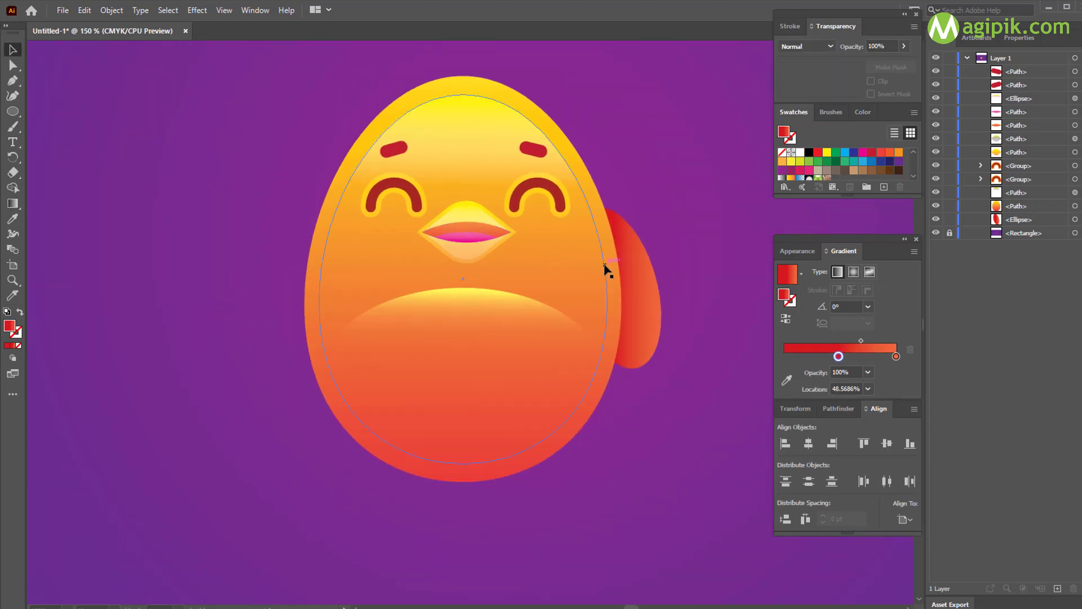
{"action": "left_click", "coordinate": [613, 269]}
{"action": "left_click", "coordinate": [645, 277]}
{"action": "key", "text": "ctrl+c"}
{"action": "key", "text": "ctrl+f"}
{"action": "left_click_drag", "start_coordinate": [646, 277], "coordinate": [335, 267]}
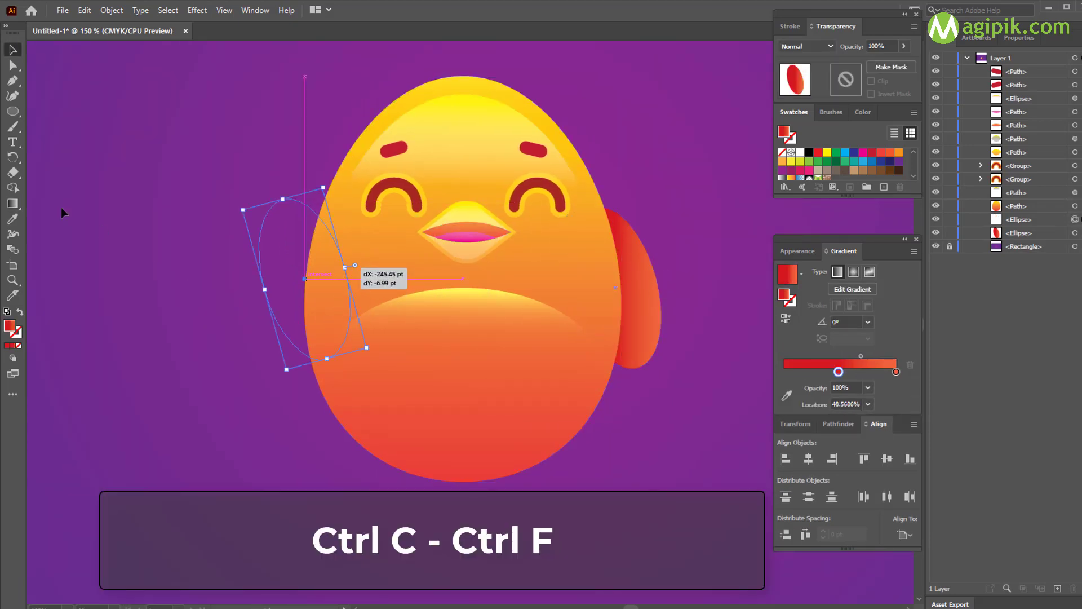
Step: Reflect the left wing across the vertical axis so it mirrors the right wing
{"action": "left_click_drag", "start_coordinate": [12, 157], "coordinate": [58, 190]}
{"action": "left_click", "coordinate": [305, 279], "text": "alt"}
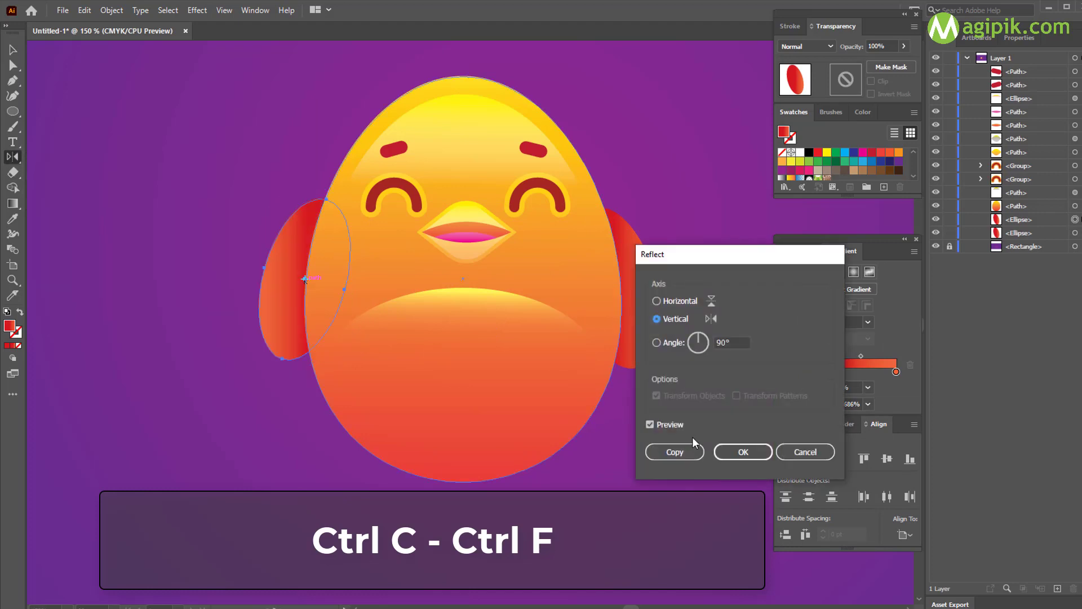
{"action": "left_click", "coordinate": [743, 452]}
{"action": "key", "text": "v"}
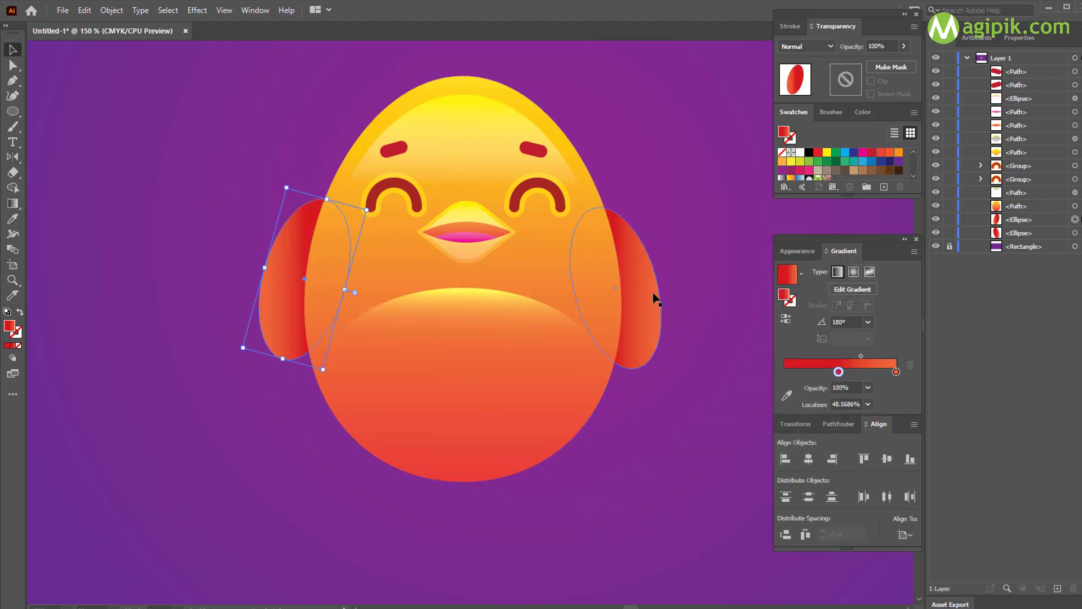
Step: Align the left wing to the same height as the right wing, using the right one as the key object
{"action": "left_click", "coordinate": [654, 298], "text": "shift"}
{"action": "left_click", "coordinate": [640, 306]}
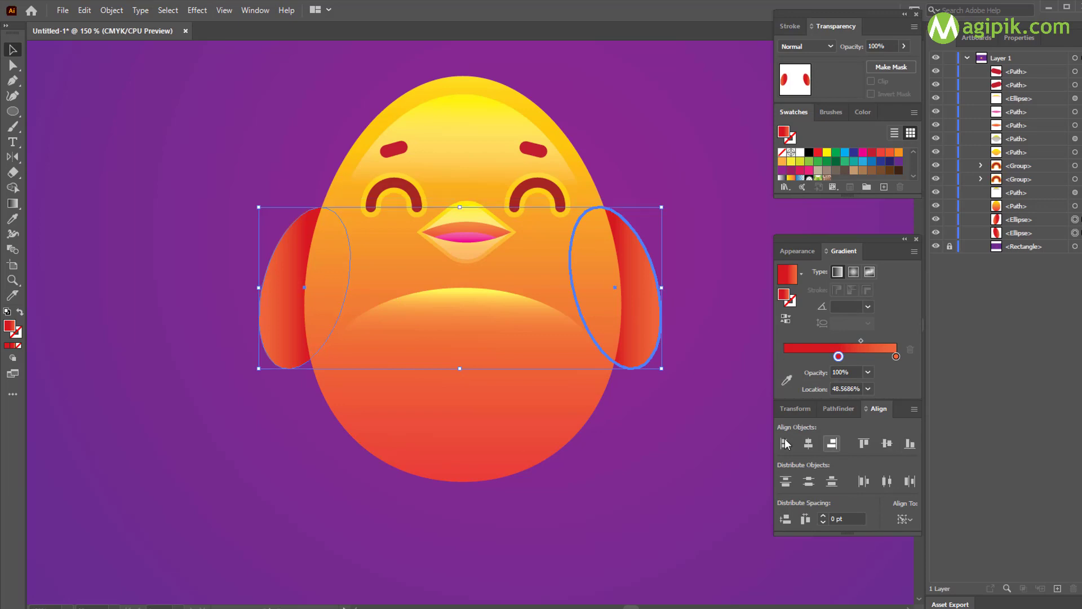
{"action": "left_click", "coordinate": [705, 431]}
Step: Try nudging the left wing closer to the body, move it back outward, and deselect it
{"action": "left_click", "coordinate": [281, 300]}
{"action": "left_click_drag", "start_coordinate": [283, 300], "coordinate": [287, 300]}
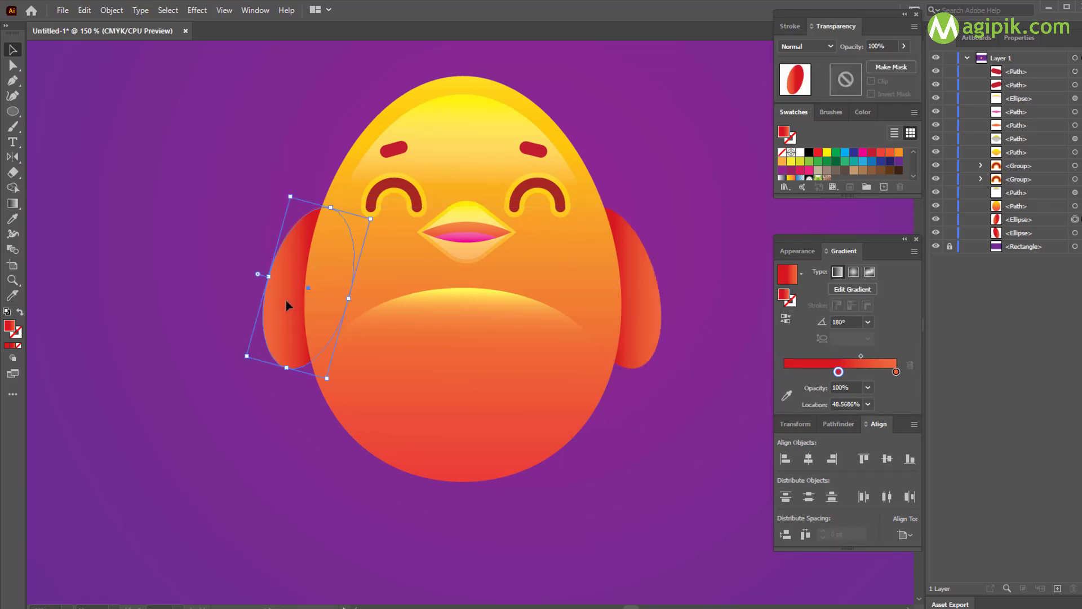
{"action": "left_click", "coordinate": [718, 441]}
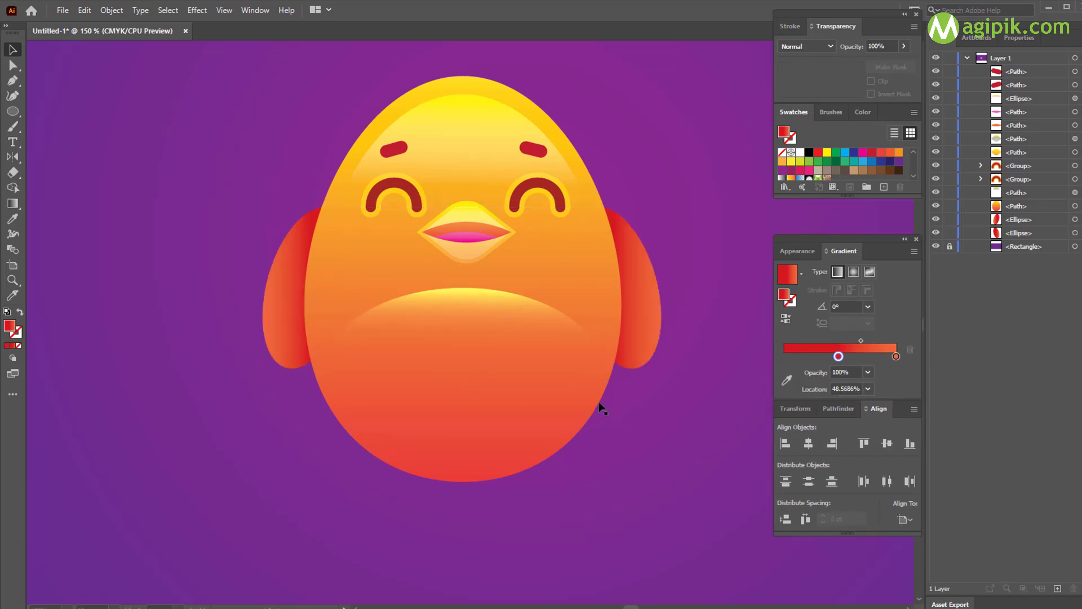
{"action": "left_click", "coordinate": [283, 309]}
{"action": "left_click_drag", "start_coordinate": [283, 306], "coordinate": [276, 306]}
{"action": "left_click", "coordinate": [703, 440]}
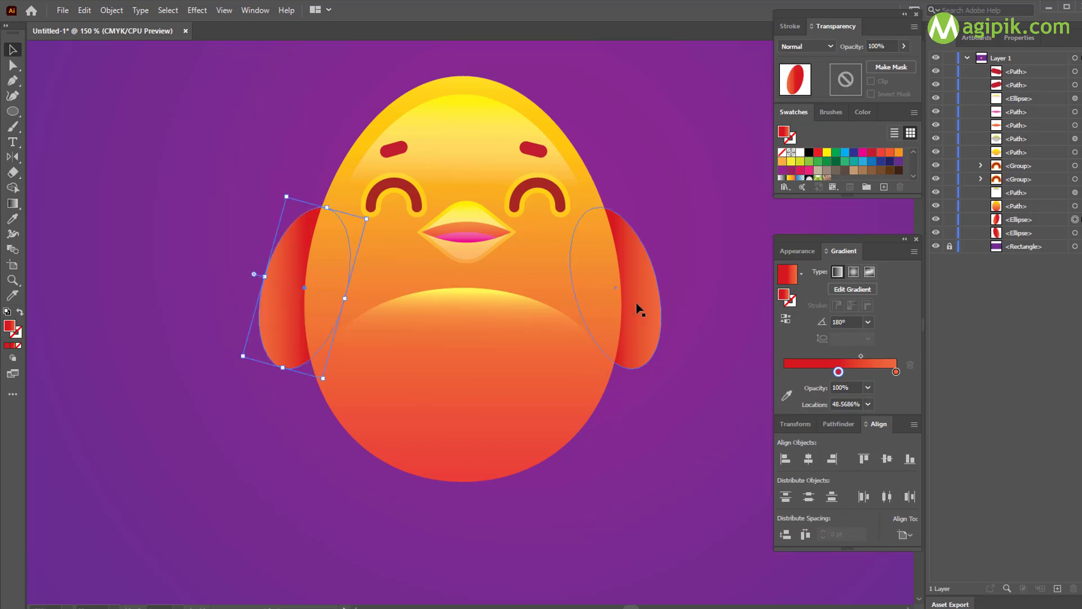
{"action": "left_click", "coordinate": [659, 427]}
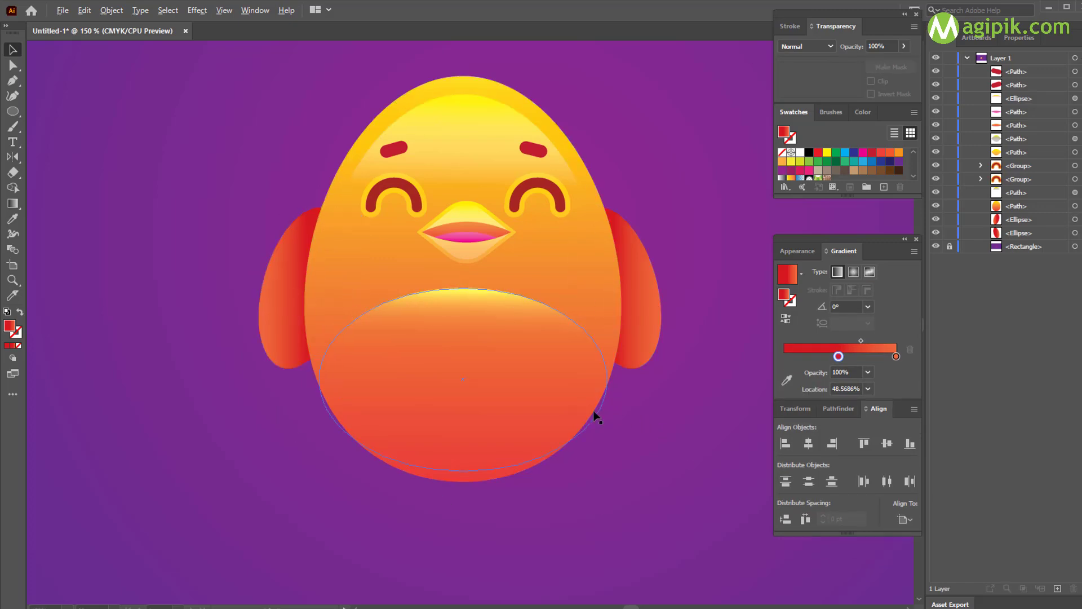
Step: Nudge the left wing horizontally a little closer to the body, keeping its height, and deselect it
{"action": "scroll", "coordinate": [594, 411], "scroll_direction": "down", "scroll_amount": 1}
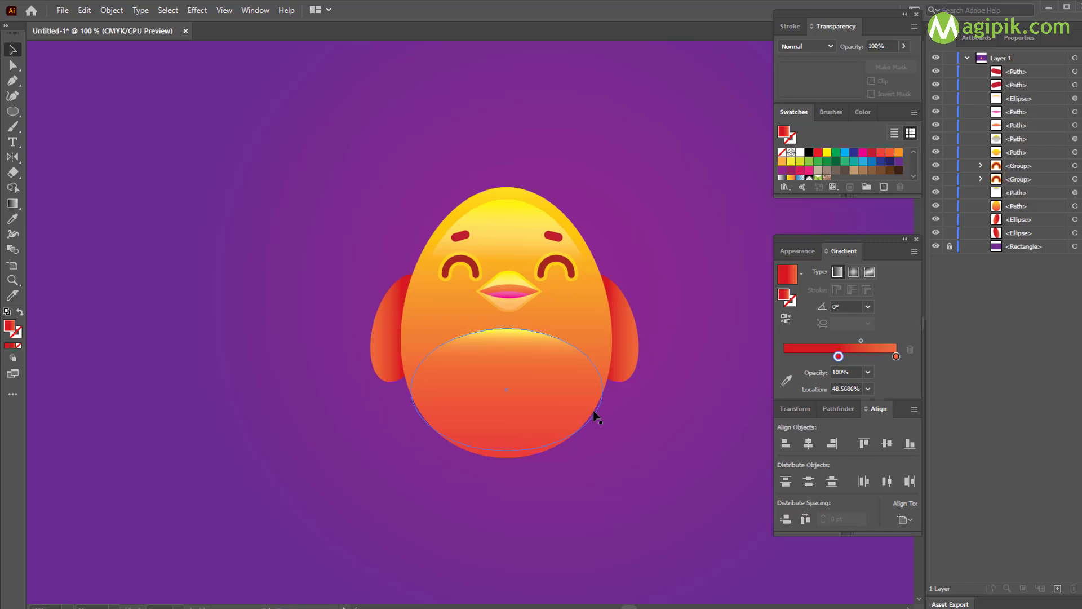
{"action": "scroll", "coordinate": [391, 367], "scroll_direction": "up", "scroll_amount": 1}
{"action": "left_click", "coordinate": [385, 351]}
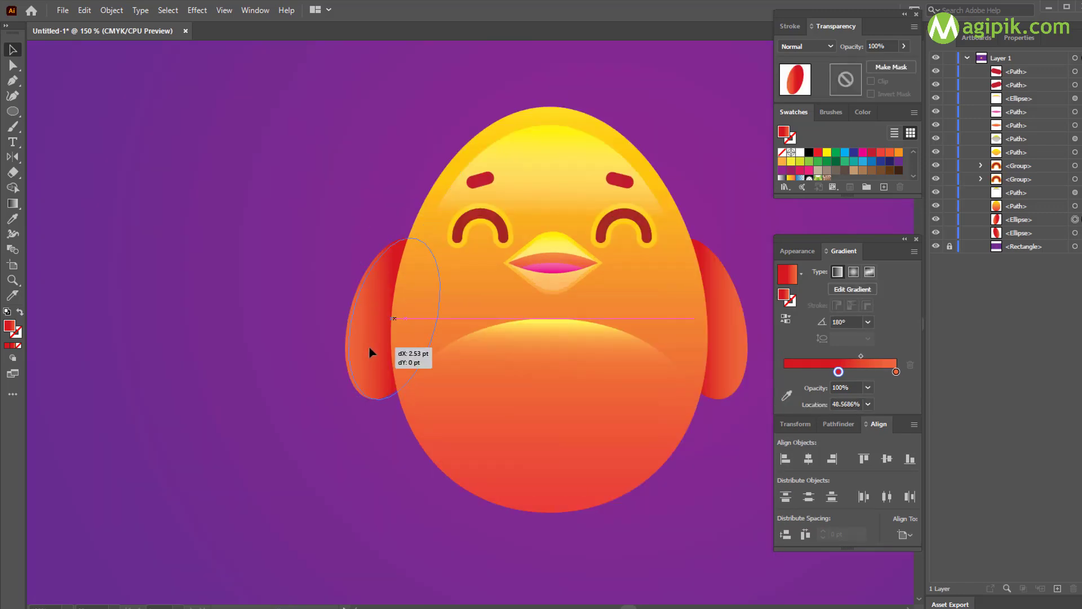
{"action": "left_click", "coordinate": [377, 452]}
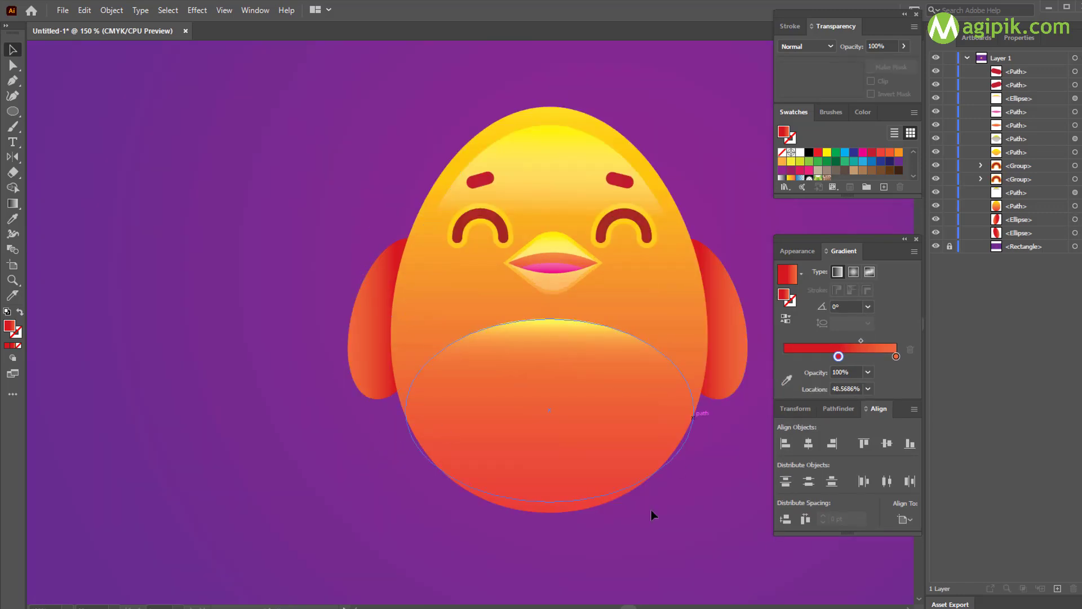
Step: Draw a tall, narrow red-orange ellipse on top of the head as the first comb lobe and tilt it slightly left
{"action": "scroll", "coordinate": [603, 475], "scroll_direction": "down", "scroll_amount": 1}
{"action": "scroll", "coordinate": [597, 468], "scroll_direction": "right", "scroll_amount": 4}
{"action": "scroll", "coordinate": [588, 441], "scroll_direction": "down", "scroll_amount": 3}
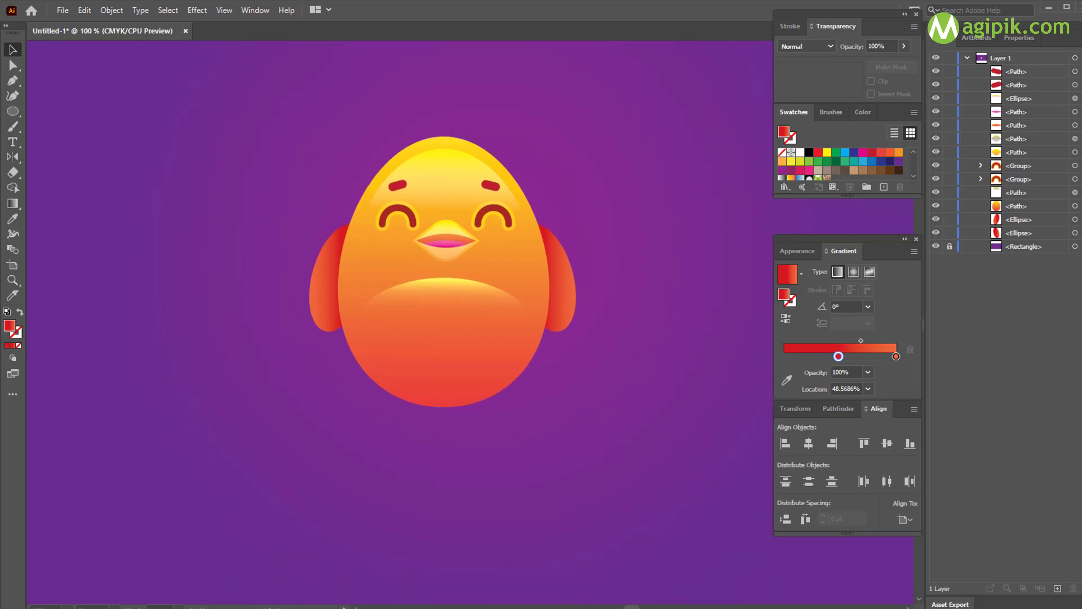
{"action": "scroll", "coordinate": [446, 170], "scroll_direction": "up", "scroll_amount": 1}
{"action": "scroll", "coordinate": [437, 171], "scroll_direction": "up", "scroll_amount": 2}
{"action": "scroll", "coordinate": [438, 170], "scroll_direction": "right", "scroll_amount": 1}
{"action": "left_click", "coordinate": [12, 111]}
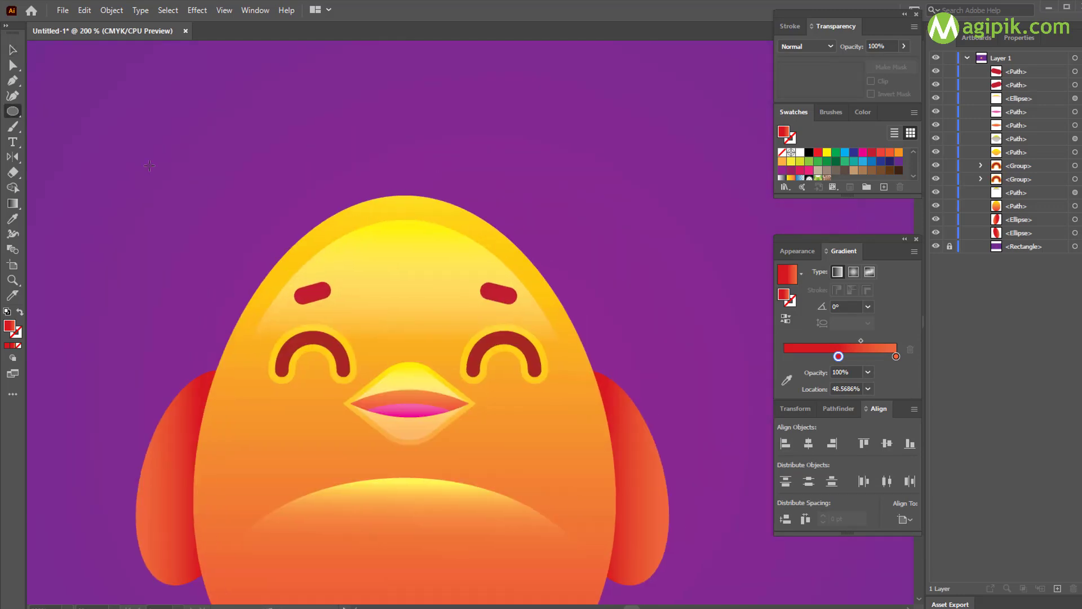
{"action": "mouse_move", "coordinate": [360, 135]}
{"action": "left_mouse_down"}
{"action": "mouse_move", "coordinate": [425, 253]}
{"action": "mouse_move", "coordinate": [449, 258]}
{"action": "left_mouse_up"}
{"action": "left_click", "coordinate": [12, 49]}
{"action": "left_click_drag", "start_coordinate": [383, 136], "coordinate": [475, 257]}
{"action": "left_click", "coordinate": [497, 175]}
Step: Add two progressively smaller ellipses beside the first comb lobe, both leaning right and overlapping their neighbours
{"action": "key", "text": "l"}
{"action": "left_click", "coordinate": [12, 49]}
{"action": "left_click_drag", "start_coordinate": [467, 166], "coordinate": [490, 270]}
{"action": "left_click", "coordinate": [137, 100]}
{"action": "left_click", "coordinate": [12, 111]}
{"action": "left_click", "coordinate": [12, 50]}
{"action": "left_click_drag", "start_coordinate": [487, 208], "coordinate": [470, 203]}
{"action": "left_click_drag", "start_coordinate": [508, 164], "coordinate": [515, 167]}
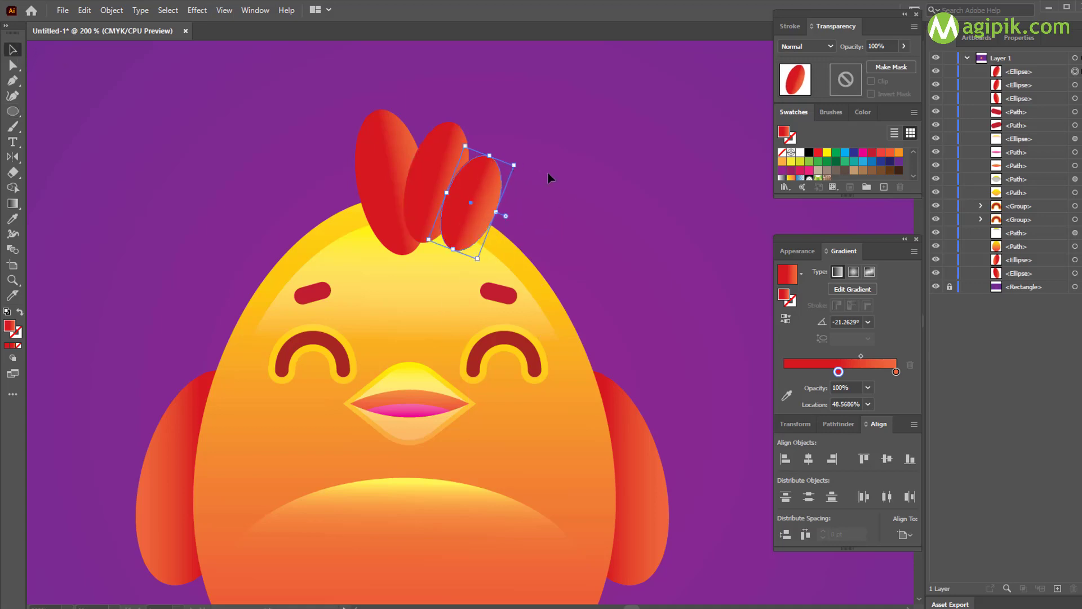
{"action": "left_click", "coordinate": [548, 172]}
Step: Unite the three comb ellipses into one shape and place it behind the wings and body, just above the background
{"action": "left_click", "coordinate": [397, 168]}
{"action": "left_click", "coordinate": [461, 155], "text": "shift"}
{"action": "left_click", "coordinate": [495, 189], "text": "shift"}
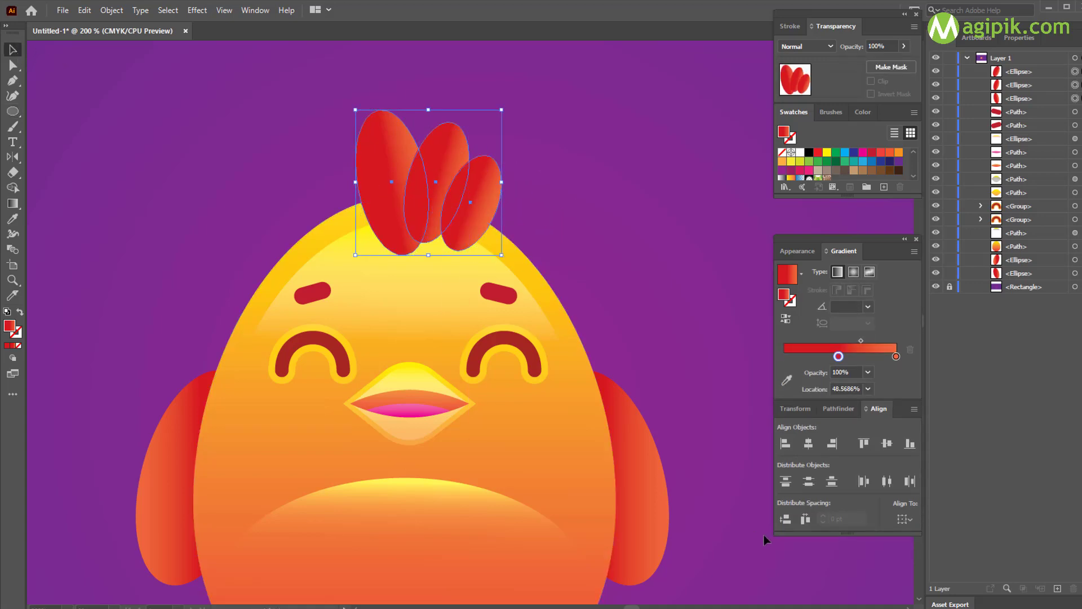
{"action": "left_click", "coordinate": [833, 410]}
{"action": "left_click", "coordinate": [785, 459]}
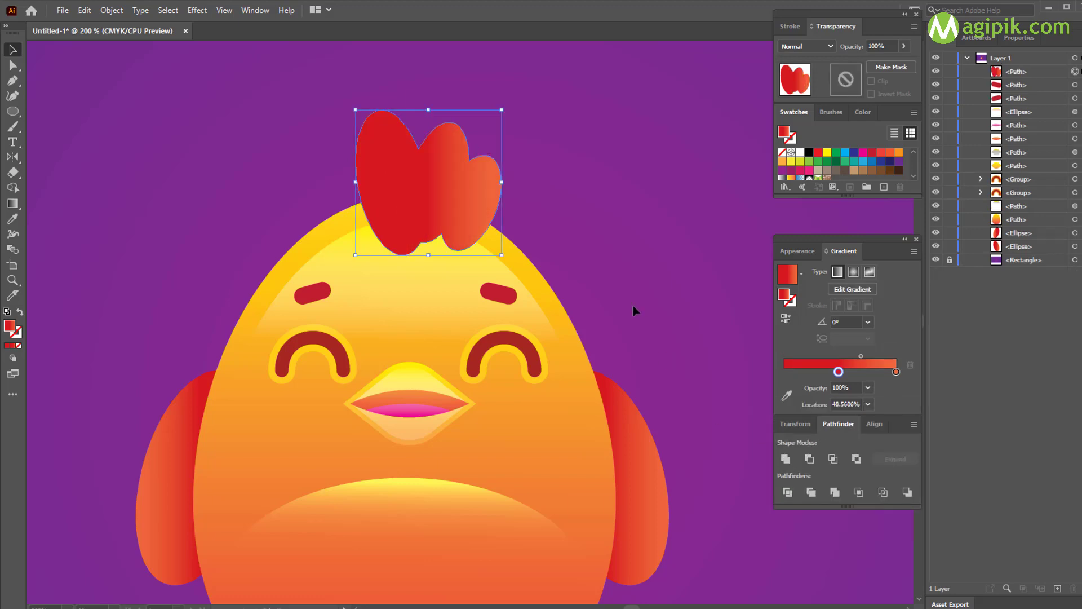
{"action": "left_click_drag", "start_coordinate": [1024, 72], "coordinate": [1017, 246]}
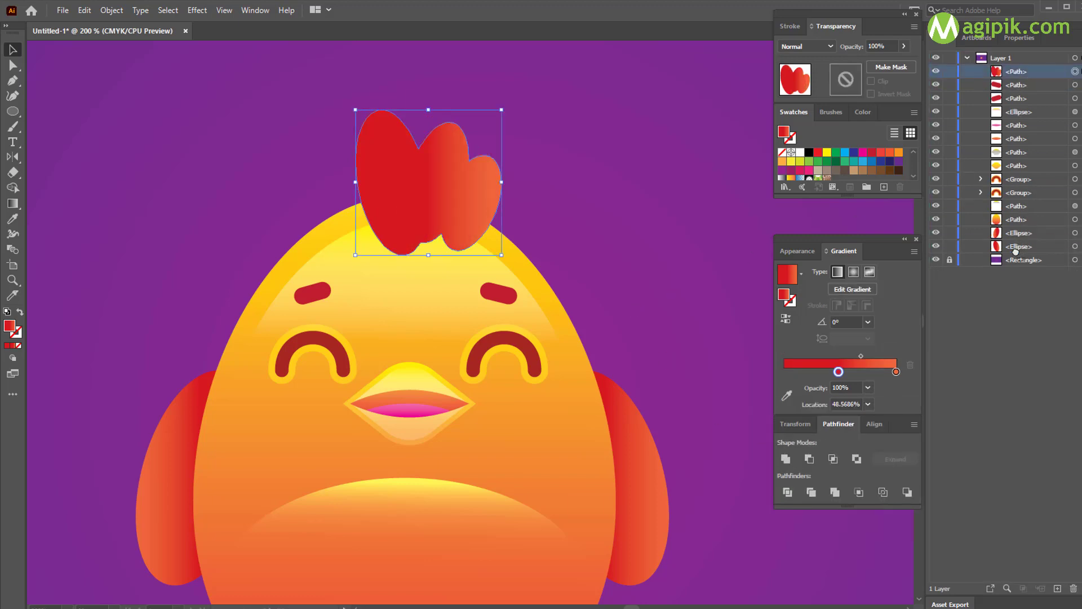
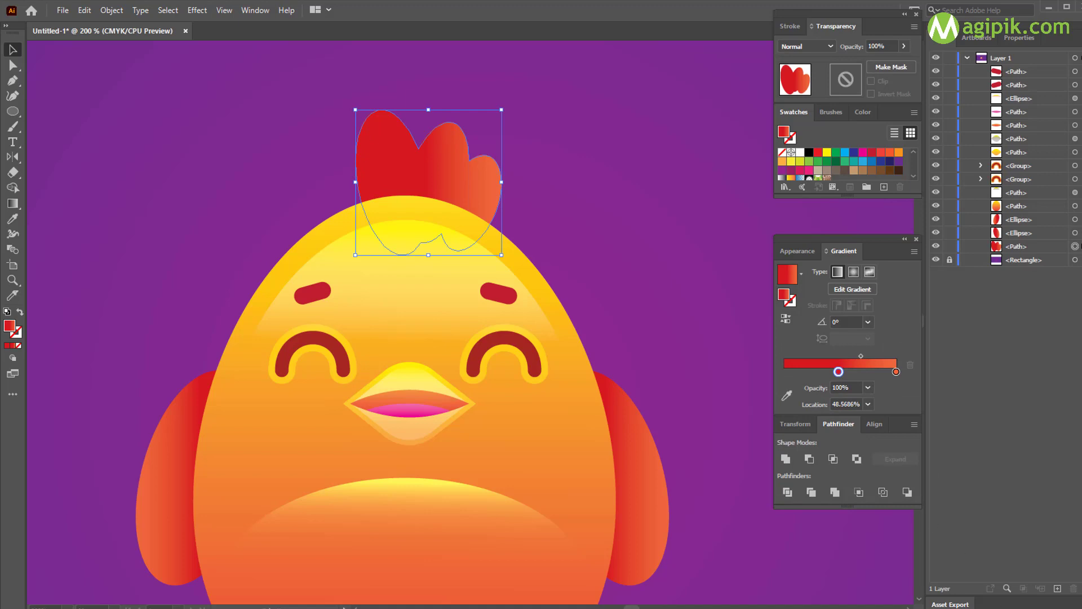
Step: Redirect the comb's gradient diagonally from orange at the upper left to red below, shifting the midpoint toward the orange end
{"action": "left_click", "coordinate": [13, 204]}
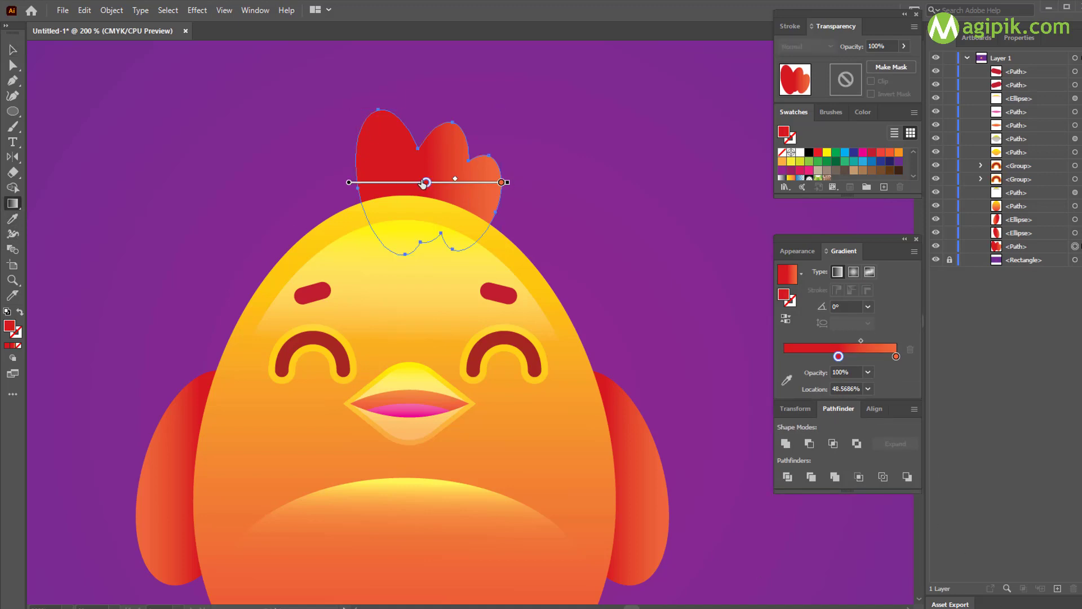
{"action": "left_click_drag", "start_coordinate": [386, 187], "coordinate": [355, 182]}
{"action": "mouse_move", "coordinate": [511, 184]}
{"action": "left_mouse_down"}
{"action": "mouse_move", "coordinate": [328, 42]}
{"action": "mouse_move", "coordinate": [352, 52]}
{"action": "left_mouse_up"}
{"action": "left_click_drag", "start_coordinate": [428, 115], "coordinate": [414, 193]}
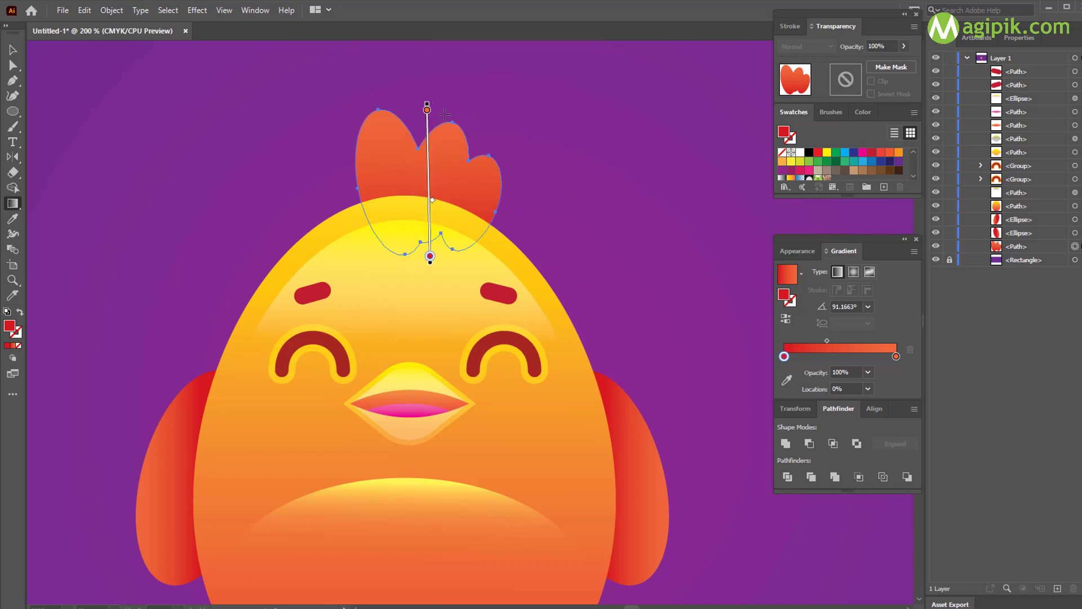
{"action": "left_click_drag", "start_coordinate": [406, 105], "coordinate": [450, 249]}
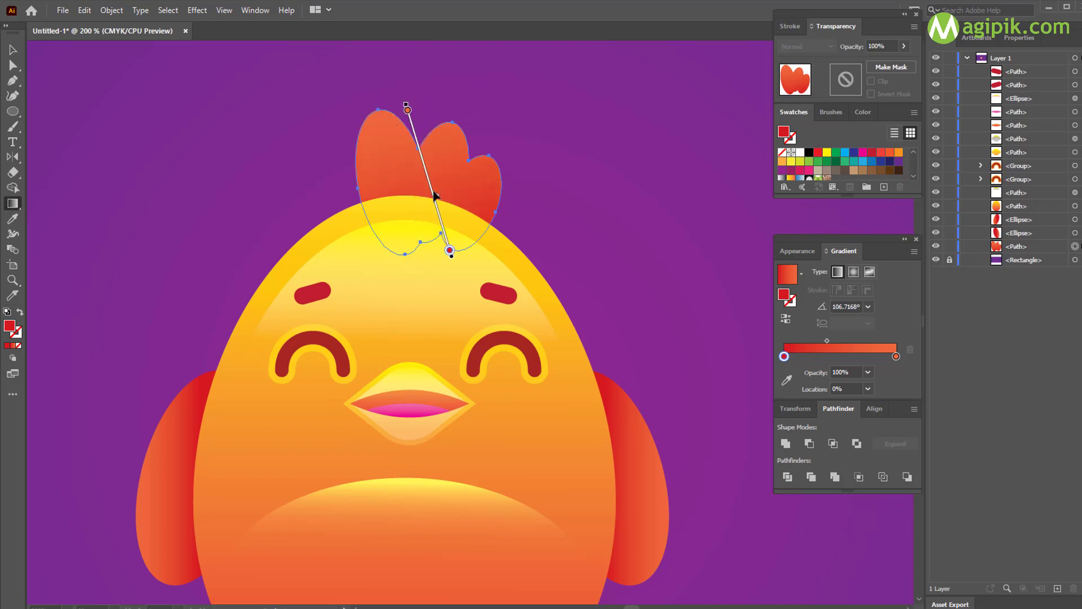
{"action": "left_click_drag", "start_coordinate": [423, 181], "coordinate": [415, 140]}
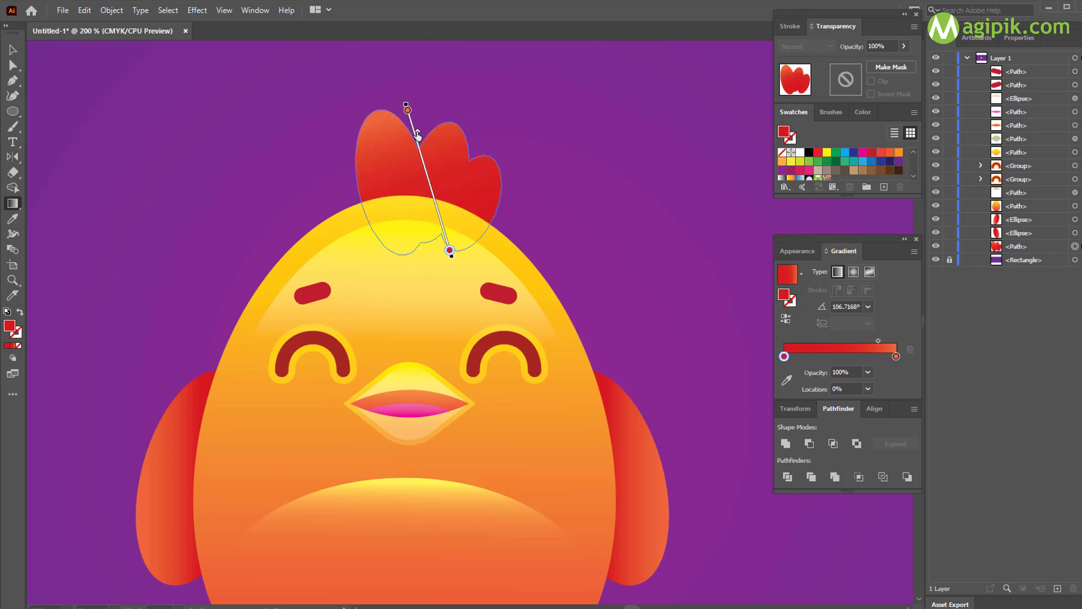
{"action": "left_click", "coordinate": [10, 51]}
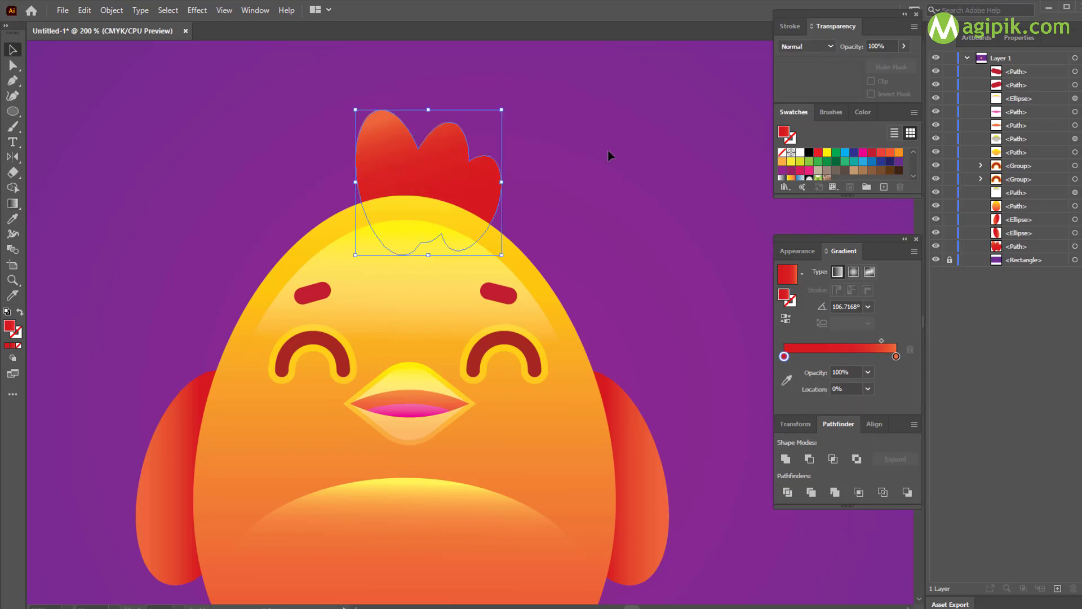
{"action": "left_click", "coordinate": [598, 152]}
Step: Move the comb slightly down so it sits closer on the chick's head, and deselect it
{"action": "scroll", "coordinate": [588, 151], "scroll_direction": "down", "scroll_amount": 2}
{"action": "scroll", "coordinate": [588, 151], "scroll_direction": "right", "scroll_amount": 1}
{"action": "scroll", "coordinate": [454, 170], "scroll_direction": "up", "scroll_amount": 1}
{"action": "left_click_drag", "start_coordinate": [474, 160], "coordinate": [476, 172]}
{"action": "left_click", "coordinate": [614, 173]}
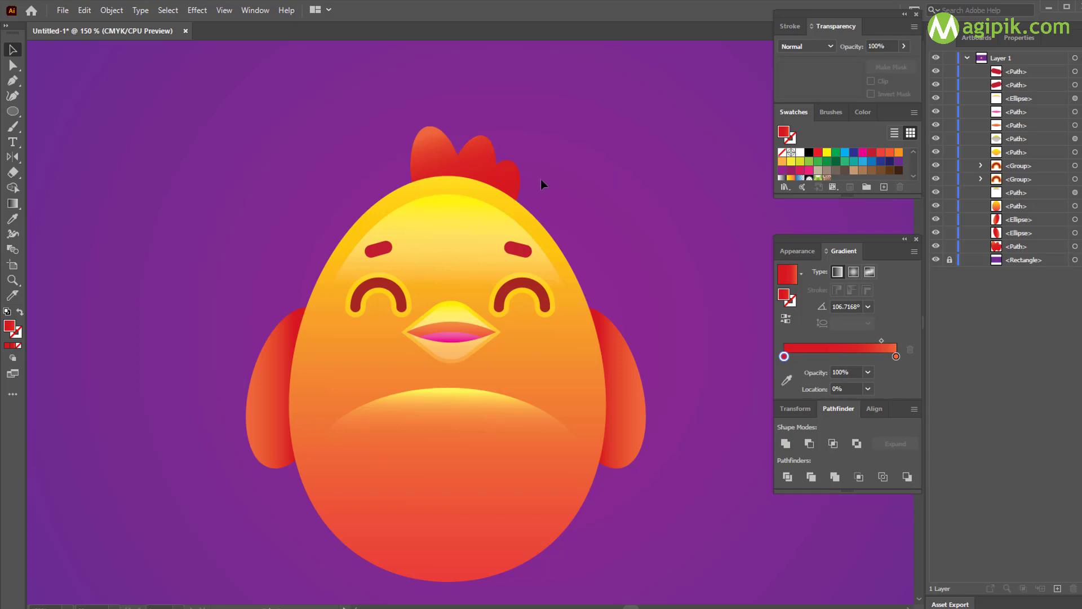
Step: Draw a large circle wider than the chick, centred over its body, and shift it slightly up
{"action": "scroll", "coordinate": [542, 180], "scroll_direction": "down", "scroll_amount": 1}
{"action": "scroll", "coordinate": [633, 437], "scroll_direction": "down", "scroll_amount": 2}
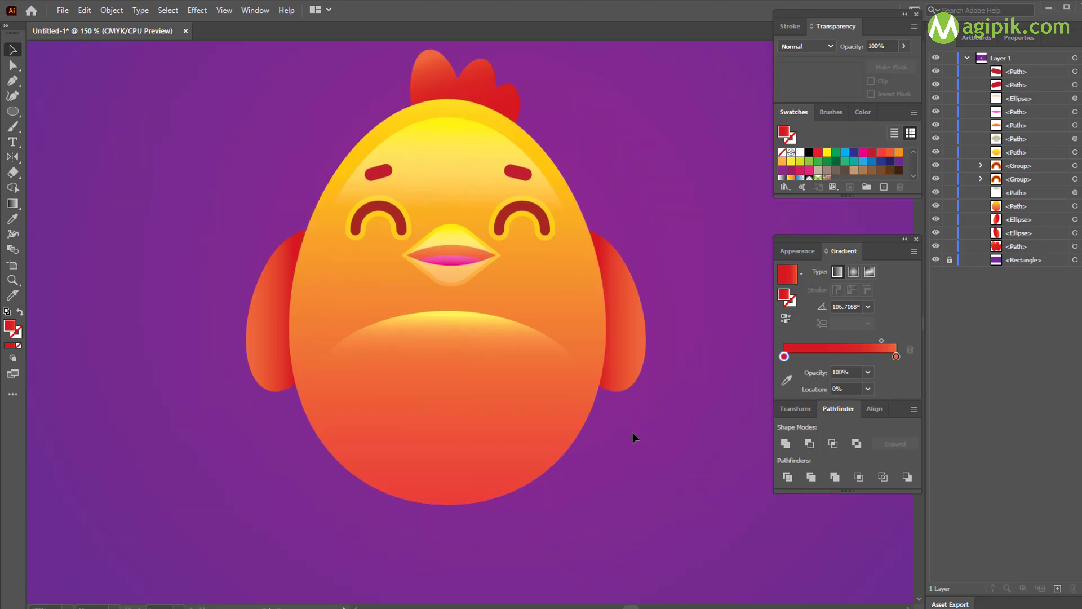
{"action": "scroll", "coordinate": [632, 436], "scroll_direction": "right", "scroll_amount": 2}
{"action": "scroll", "coordinate": [632, 436], "scroll_direction": "down", "scroll_amount": 3}
{"action": "left_click", "coordinate": [12, 112]}
{"action": "left_click_drag", "start_coordinate": [201, 113], "coordinate": [629, 454]}
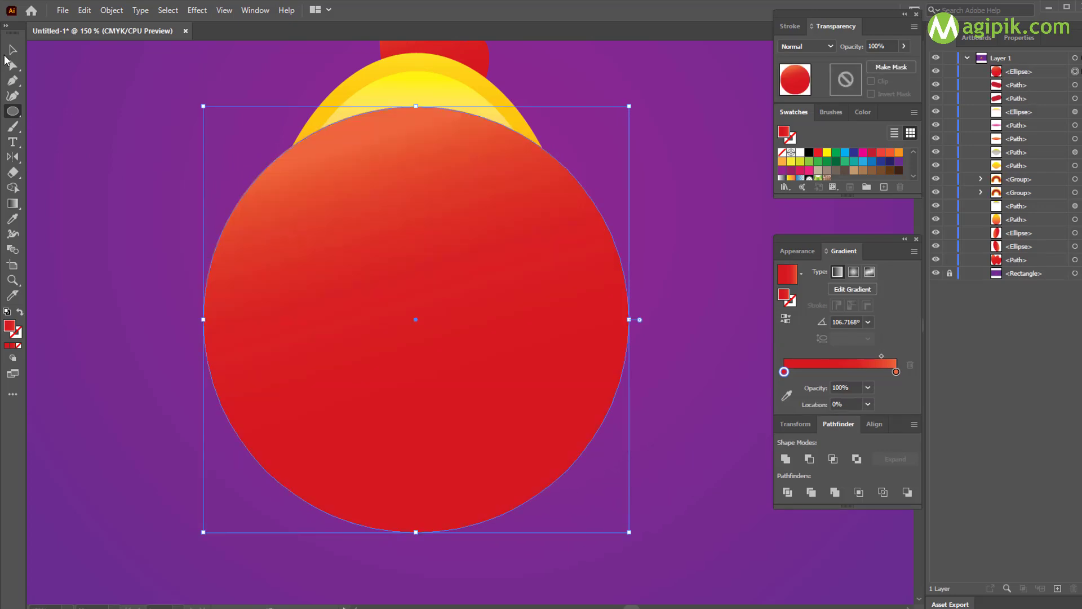
{"action": "left_click", "coordinate": [12, 52]}
{"action": "left_click_drag", "start_coordinate": [418, 282], "coordinate": [419, 269]}
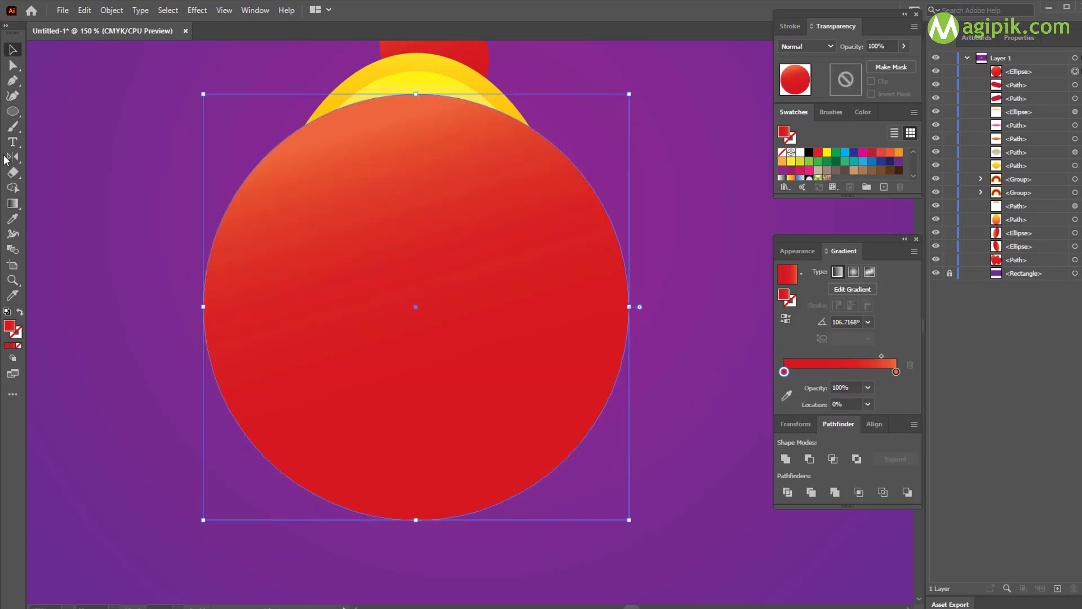
Step: Draw an open zigzag path with the Pen tool across the middle of the circle, extending past both of its sides
{"action": "left_click", "coordinate": [13, 80]}
{"action": "left_click", "coordinate": [184, 281]}
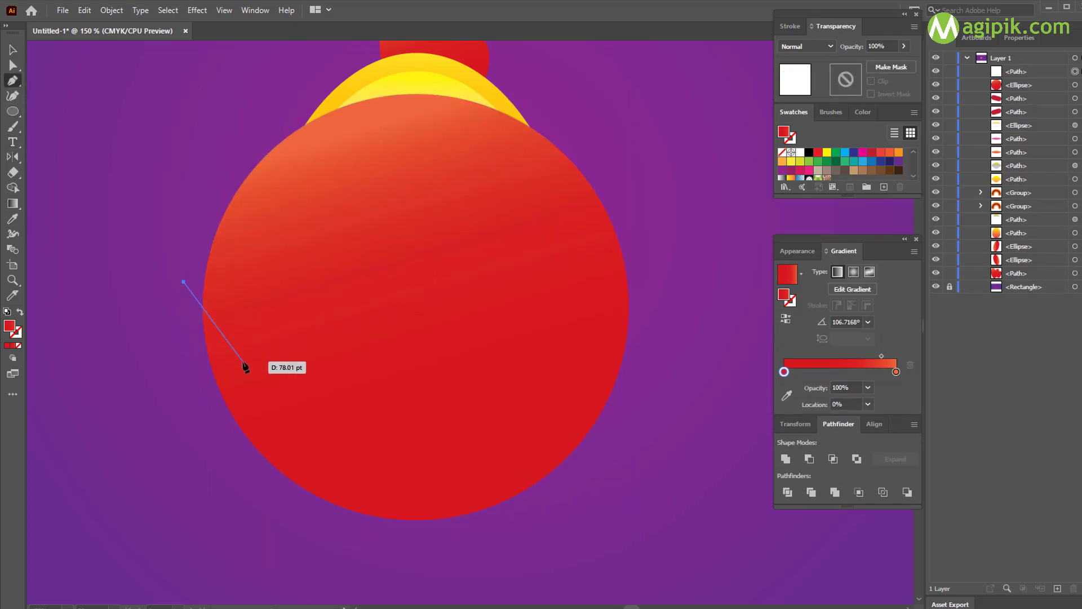
{"action": "left_click", "coordinate": [242, 361]}
{"action": "left_click", "coordinate": [265, 334]}
{"action": "left_click", "coordinate": [306, 369]}
{"action": "left_click", "coordinate": [342, 325]}
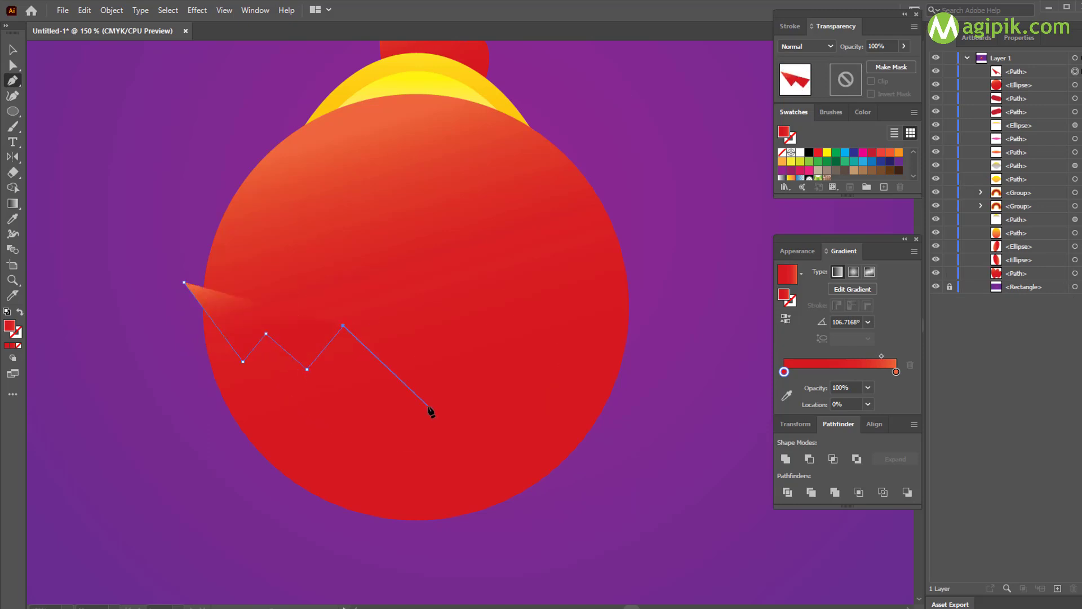
{"action": "left_click", "coordinate": [407, 378]}
{"action": "left_click", "coordinate": [442, 324]}
{"action": "left_click", "coordinate": [484, 377]}
{"action": "left_click", "coordinate": [529, 325]}
{"action": "left_click", "coordinate": [566, 372]}
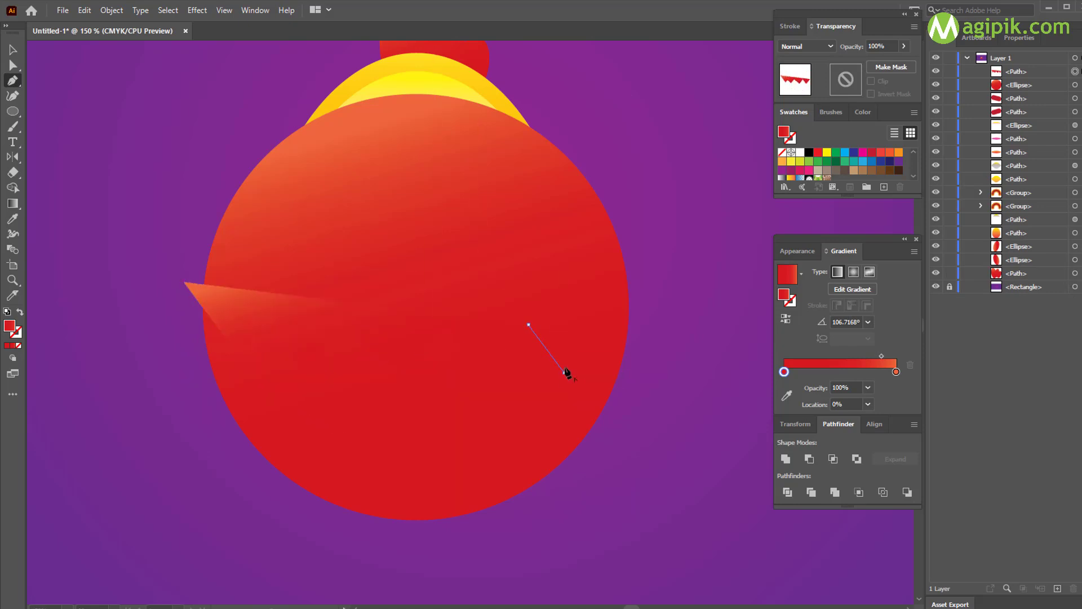
{"action": "left_click", "coordinate": [586, 356]}
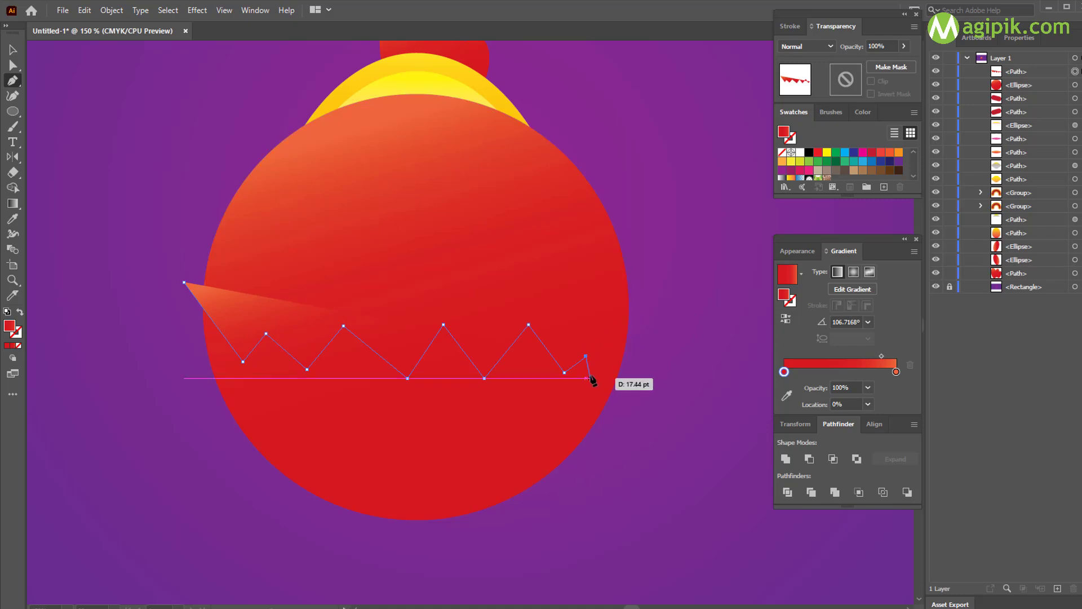
{"action": "left_click", "coordinate": [596, 364]}
{"action": "left_click", "coordinate": [639, 296]}
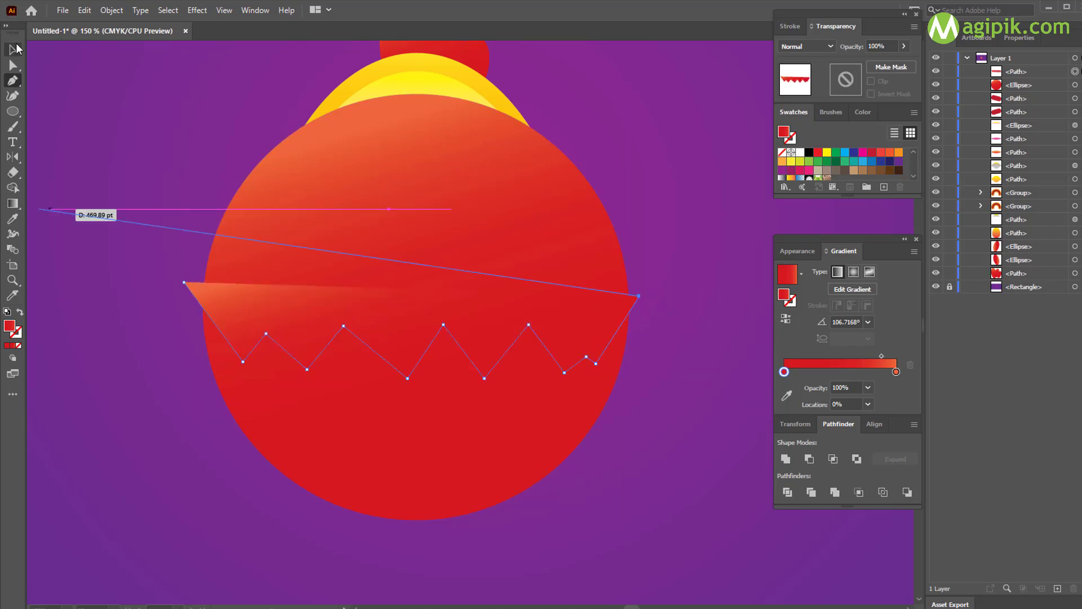
{"action": "left_click", "coordinate": [14, 49]}
{"action": "left_click", "coordinate": [650, 240]}
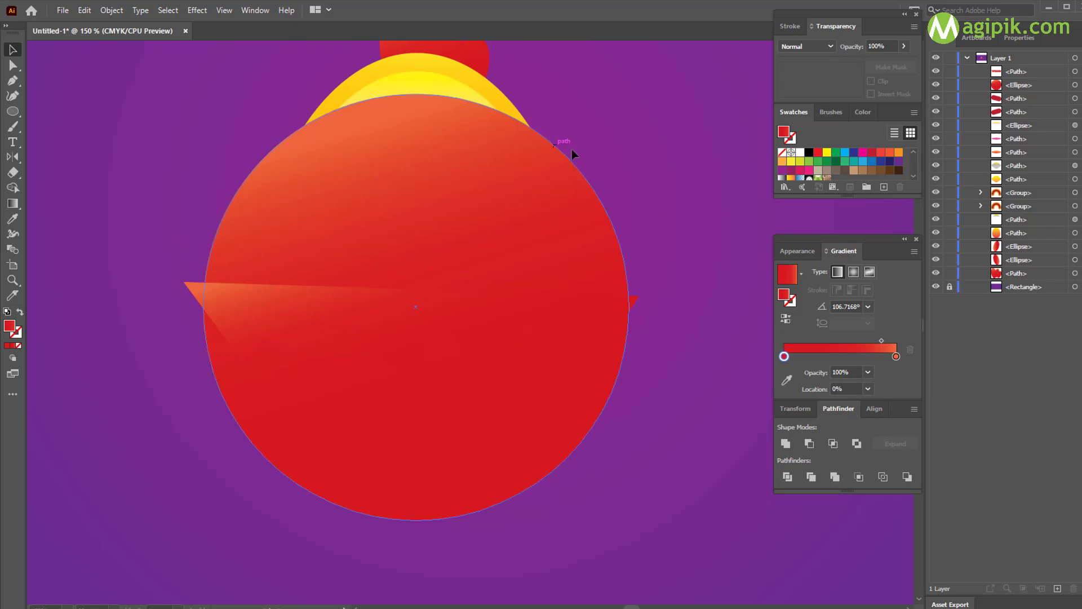
Step: Send the large circle and the zigzag path behind the chick, just above the background
{"action": "left_click", "coordinate": [526, 306]}
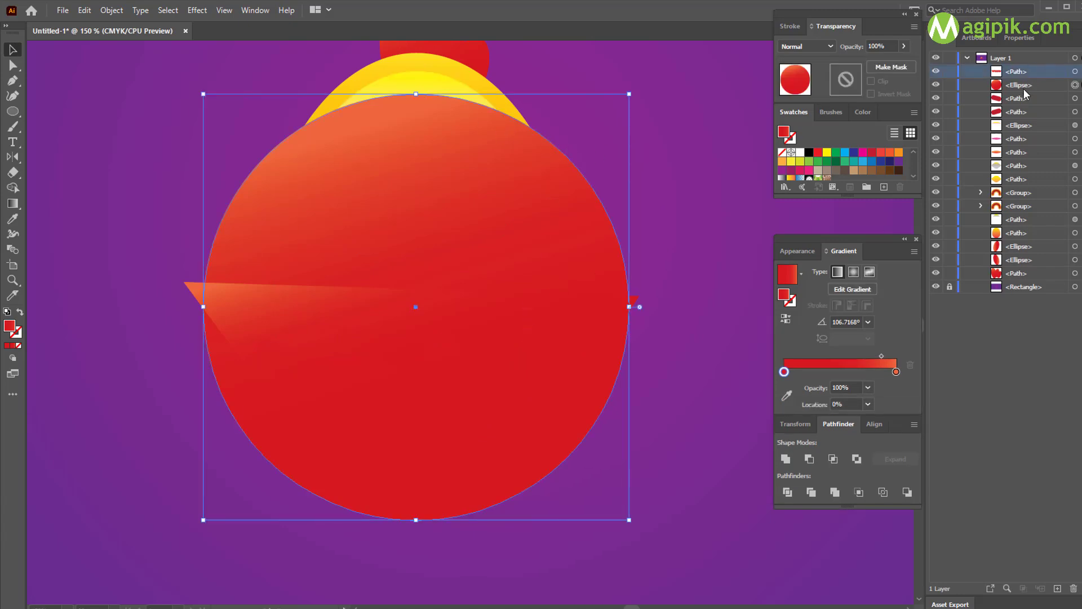
{"action": "left_click_drag", "start_coordinate": [1035, 85], "coordinate": [1026, 284]}
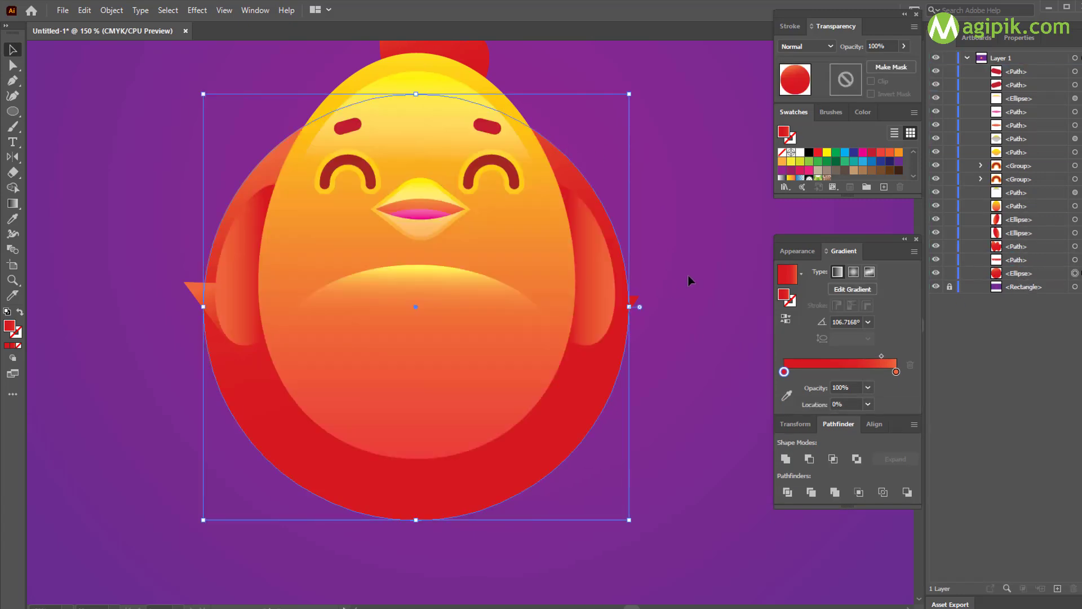
{"action": "left_click", "coordinate": [687, 278]}
Step: Move the zigzag path up so it crosses the circle around the level of the belly highlight
{"action": "left_click", "coordinate": [194, 285]}
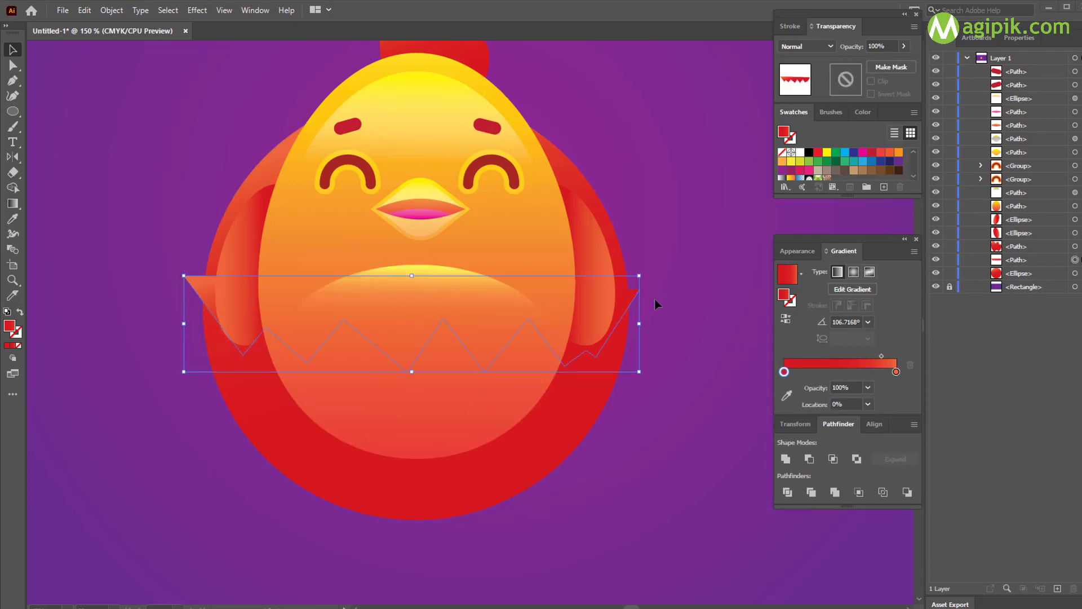
{"action": "left_click_drag", "start_coordinate": [635, 296], "coordinate": [637, 270]}
{"action": "left_click", "coordinate": [691, 341]}
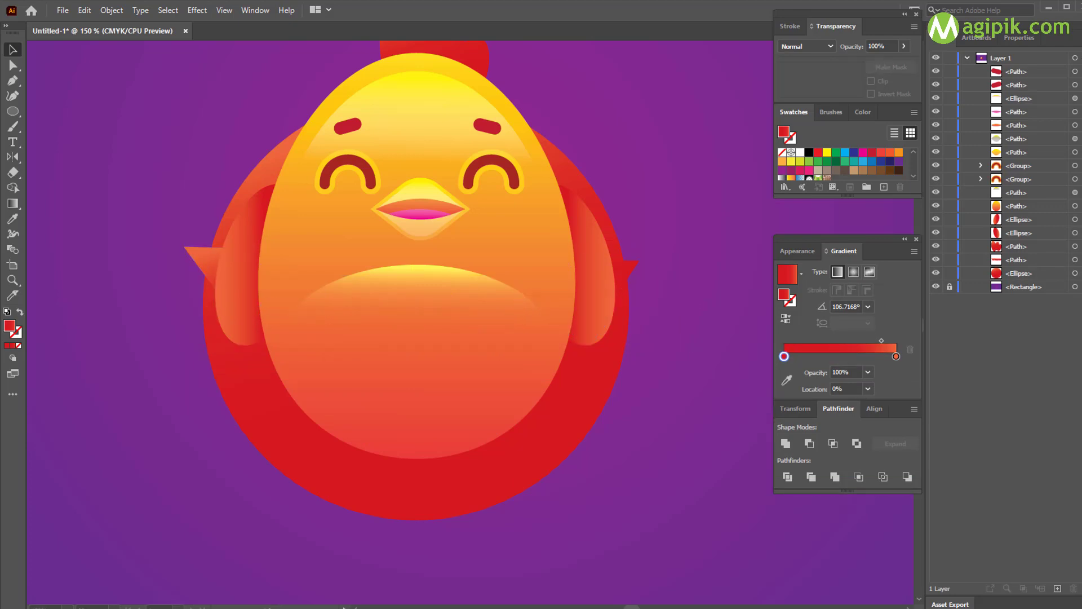
Step: Split off the circle's lower part along the zigzag path with the Shape Builder tool
{"action": "left_click", "coordinate": [548, 443]}
{"action": "left_click", "coordinate": [195, 251], "text": "shift"}
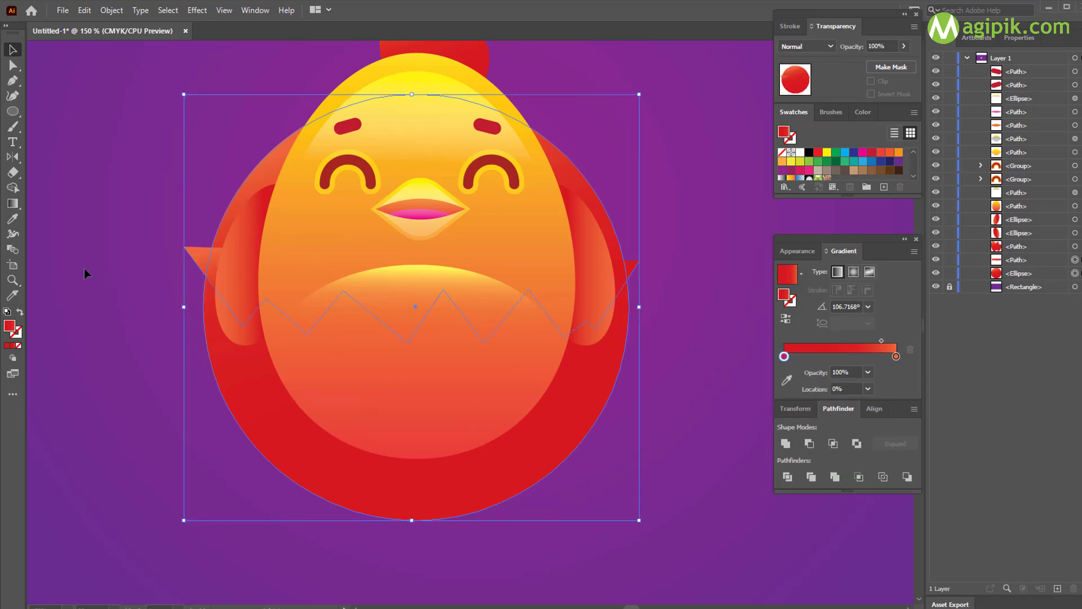
{"action": "left_click", "coordinate": [12, 187]}
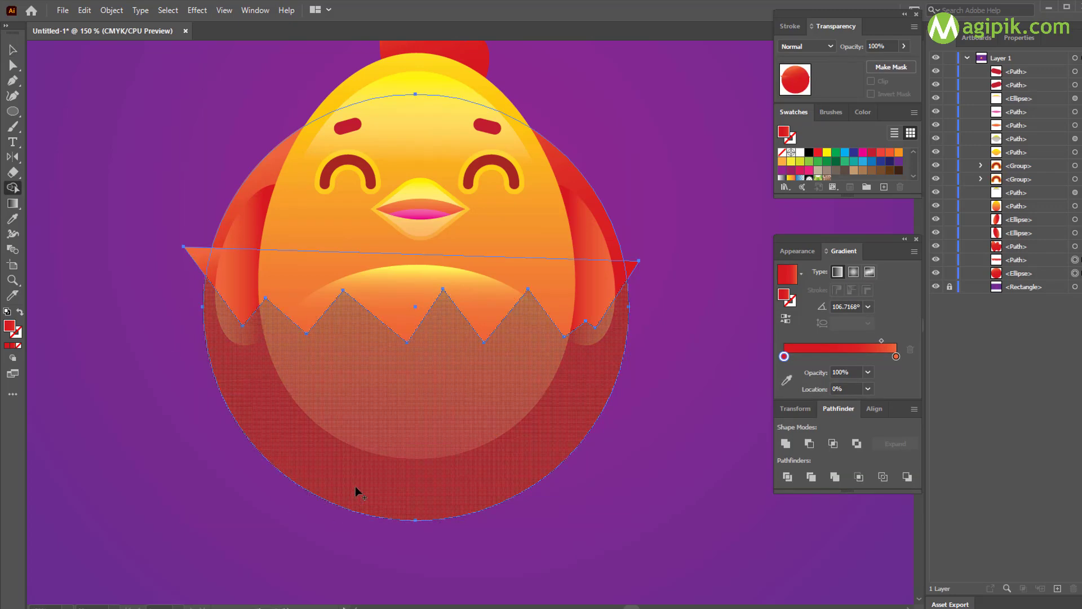
{"action": "left_click", "coordinate": [343, 480]}
Step: Delete the zigzag path and the upper part of the circle, leaving only the jagged lower shell
{"action": "left_click", "coordinate": [12, 49]}
{"action": "left_click", "coordinate": [148, 217]}
{"action": "left_click", "coordinate": [192, 257]}
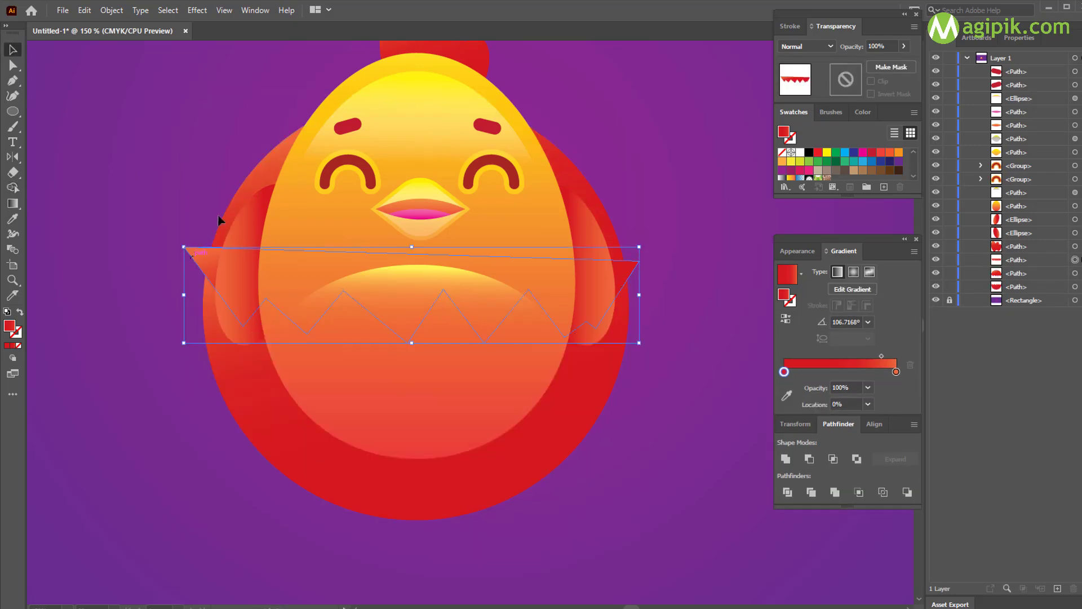
{"action": "key", "text": "Delete"}
{"action": "left_click", "coordinate": [231, 212]}
{"action": "key", "text": "Delete"}
Step: Bring the jagged lower shell to the front so it covers the chick's lower body, and deselect it
{"action": "left_click", "coordinate": [554, 451]}
{"action": "key", "text": "ctrl+shift+bracketright"}
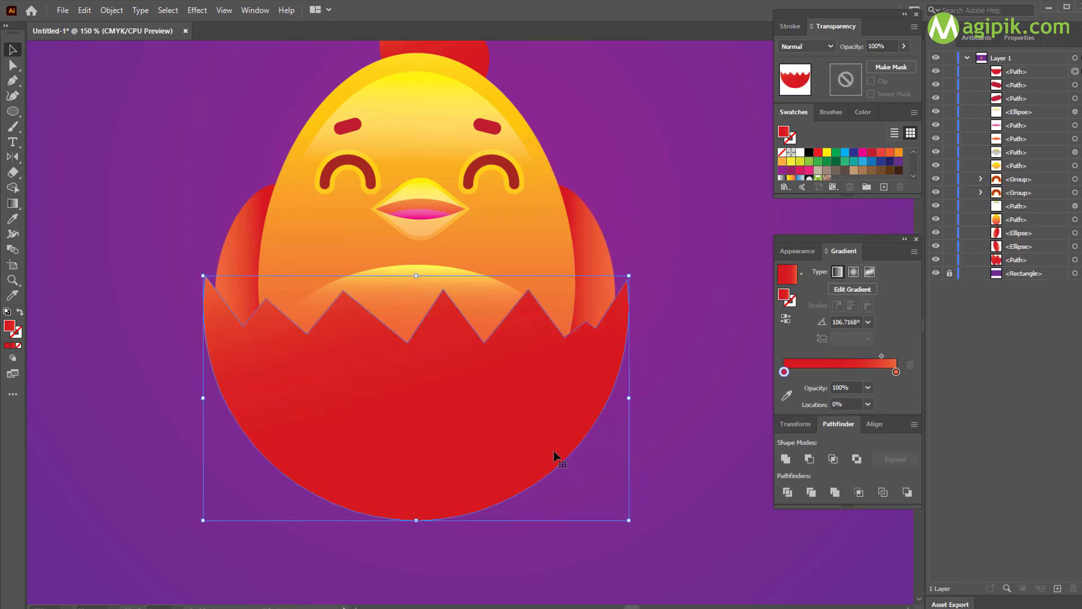
{"action": "left_click", "coordinate": [638, 393]}
Step: Give the jagged lower shell a radial gradient from an orange centre to a red edge, centred near its zigzag rim
{"action": "scroll", "coordinate": [658, 371], "scroll_direction": "down", "scroll_amount": 1}
{"action": "scroll", "coordinate": [622, 384], "scroll_direction": "right", "scroll_amount": 1}
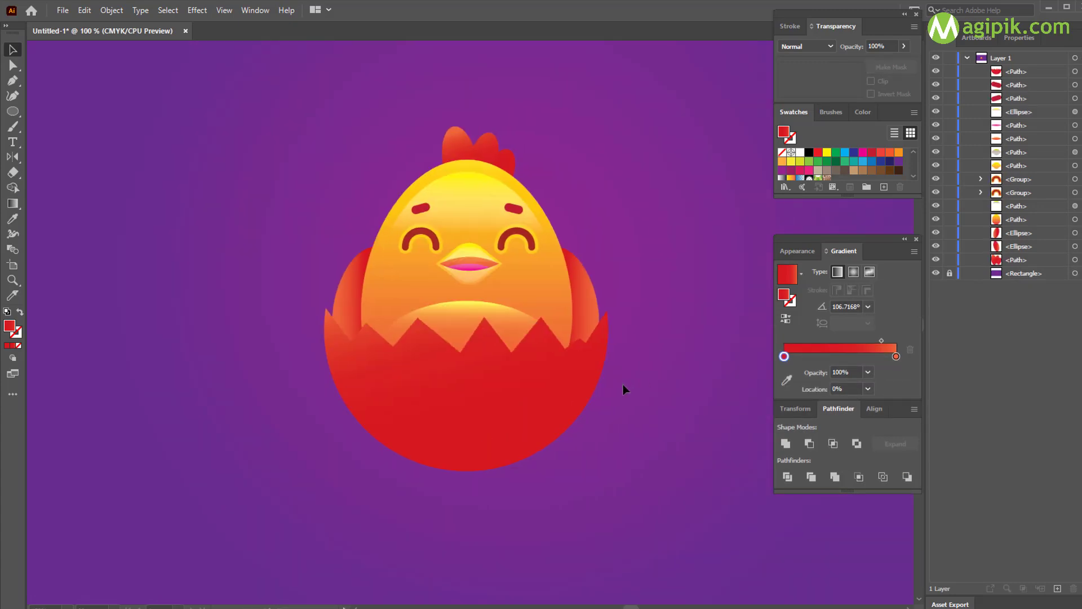
{"action": "left_click", "coordinate": [434, 394]}
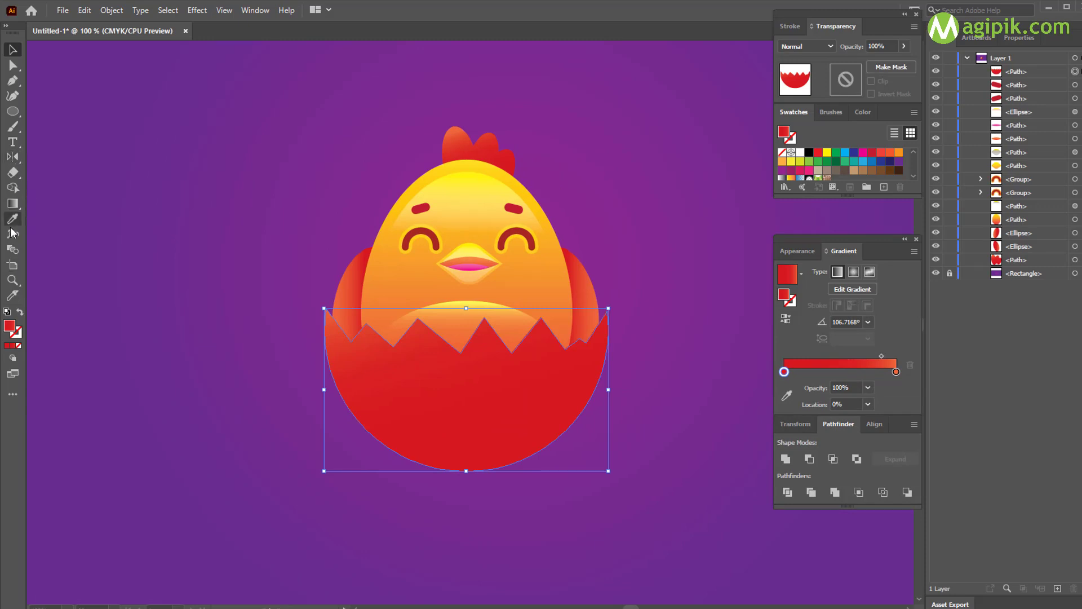
{"action": "key", "text": "g"}
{"action": "left_click", "coordinate": [854, 272]}
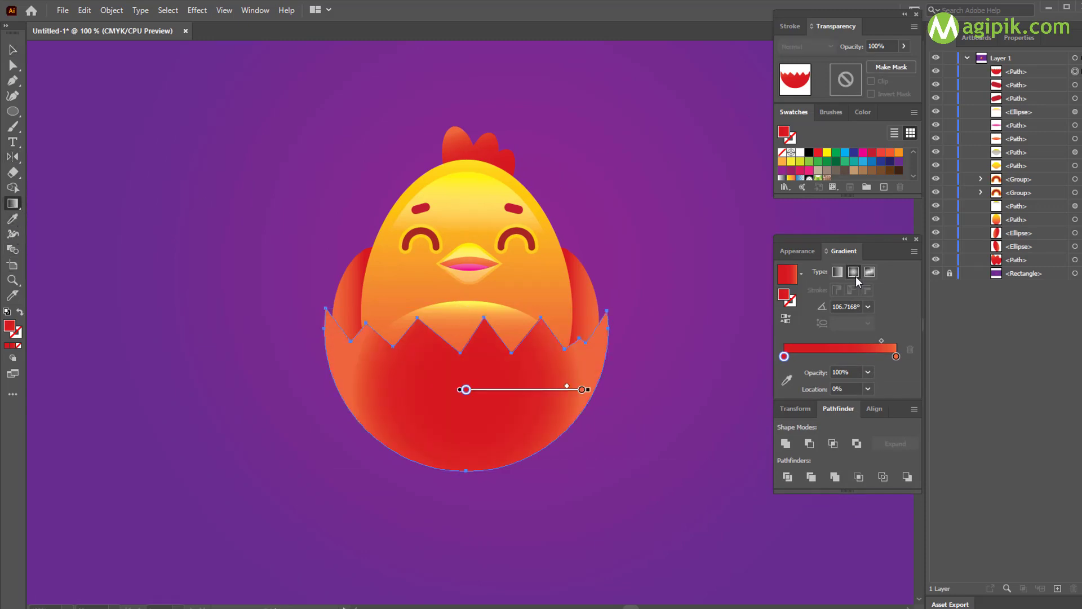
{"action": "mouse_move", "coordinate": [459, 391]}
{"action": "left_mouse_down"}
{"action": "mouse_move", "coordinate": [457, 372]}
{"action": "mouse_move", "coordinate": [457, 390]}
{"action": "left_mouse_up"}
{"action": "mouse_move", "coordinate": [538, 384]}
{"action": "left_mouse_down"}
{"action": "mouse_move", "coordinate": [539, 338]}
{"action": "mouse_move", "coordinate": [504, 340]}
{"action": "mouse_move", "coordinate": [585, 335]}
{"action": "left_mouse_up"}
{"action": "left_click_drag", "start_coordinate": [504, 340], "coordinate": [455, 345]}
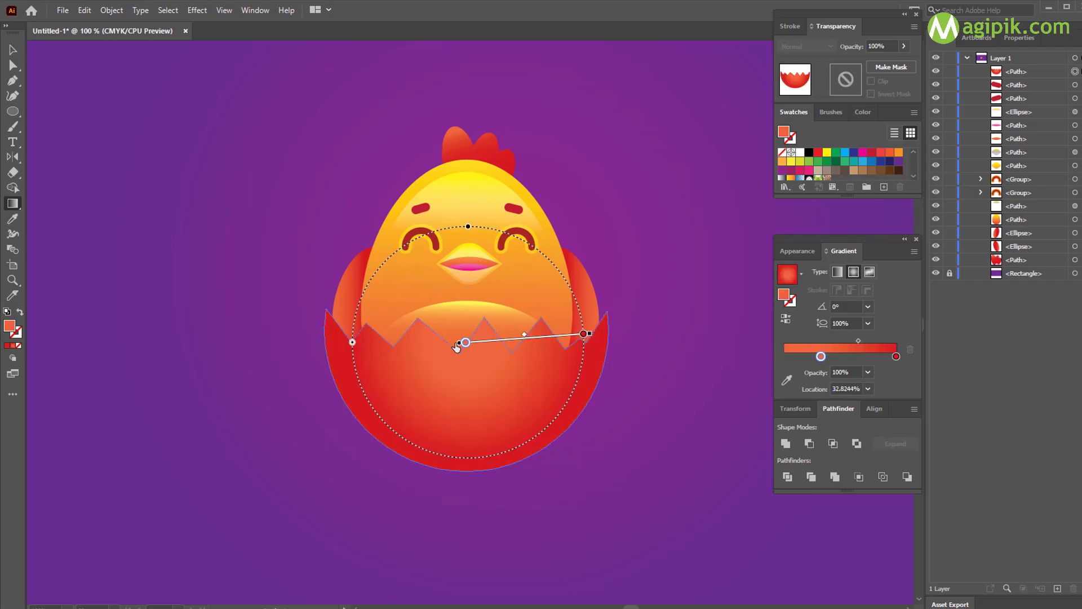
Step: Widen the shell's radial gradient well beyond its outline and shift the midpoint outward so orange covers more of the shell
{"action": "left_click", "coordinate": [586, 335]}
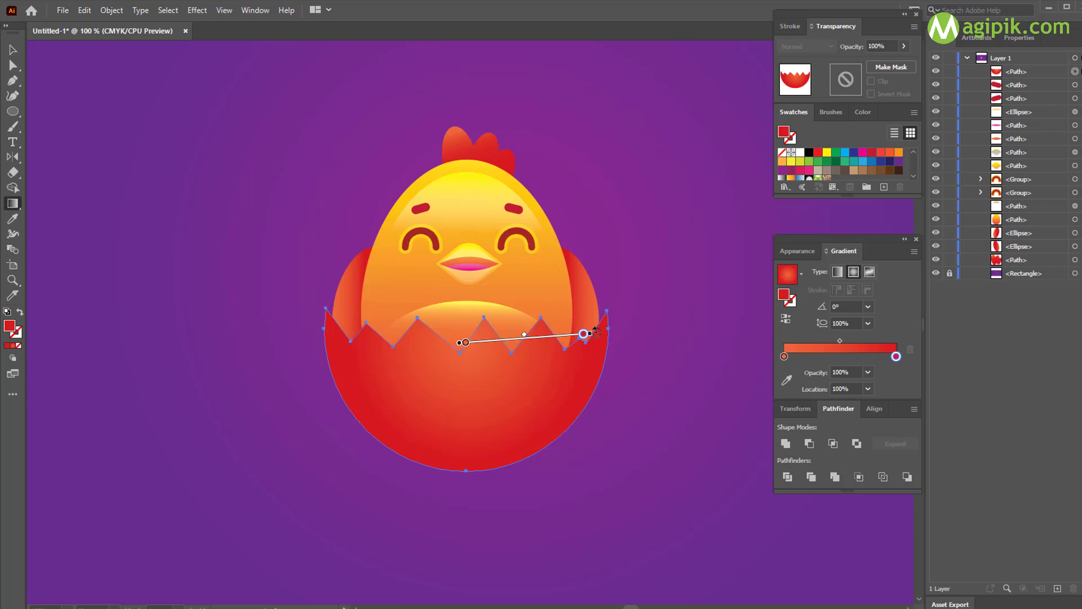
{"action": "left_click_drag", "start_coordinate": [595, 331], "coordinate": [596, 337]}
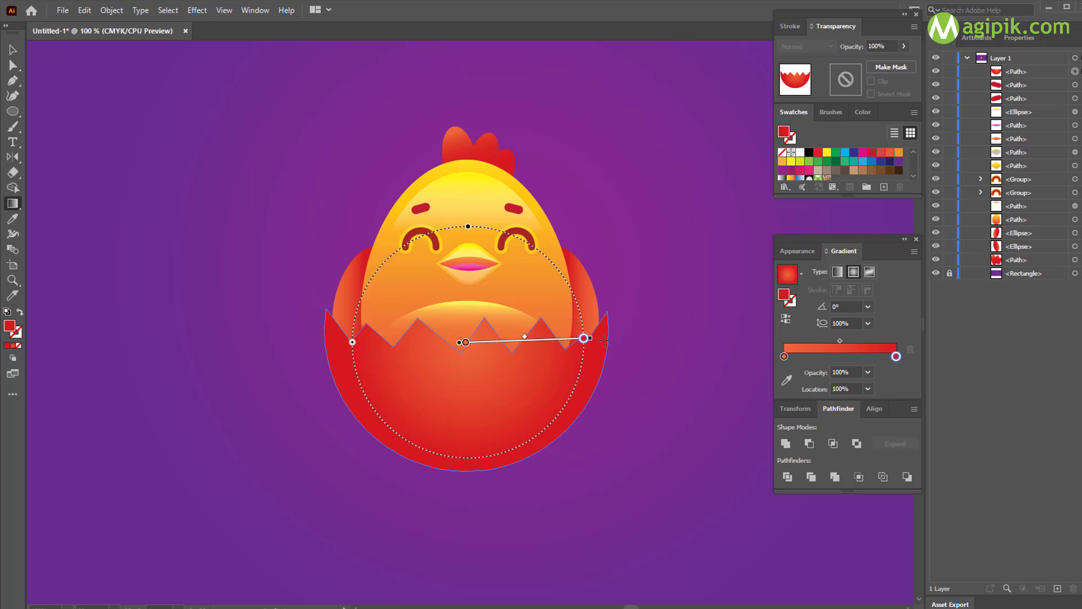
{"action": "left_click", "coordinate": [584, 339]}
{"action": "left_click_drag", "start_coordinate": [592, 339], "coordinate": [627, 338]}
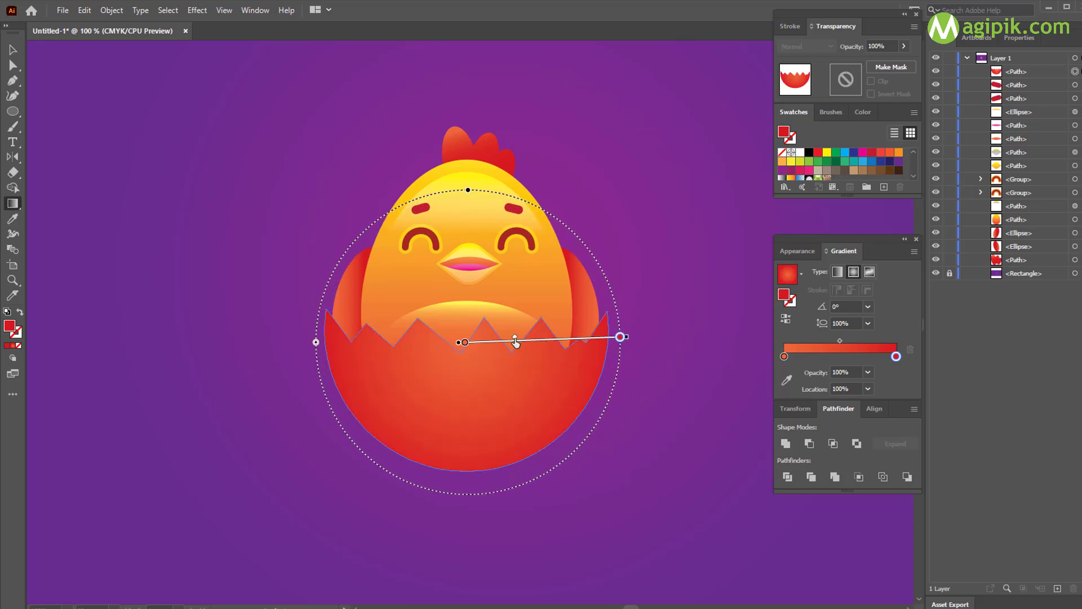
{"action": "left_click_drag", "start_coordinate": [516, 341], "coordinate": [514, 341]}
{"action": "key", "text": "v"}
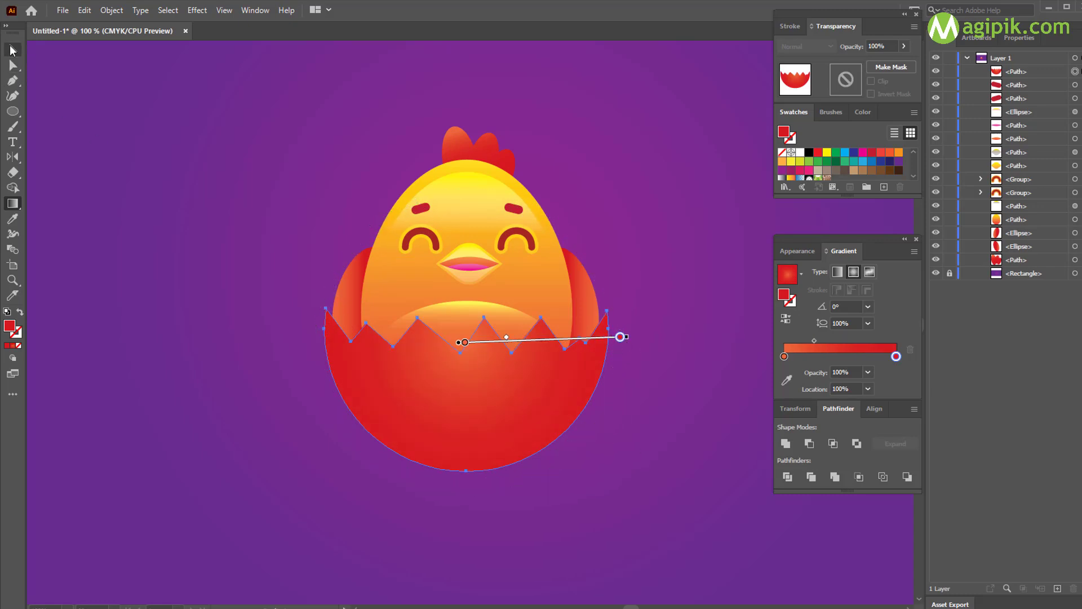
{"action": "key", "text": "g"}
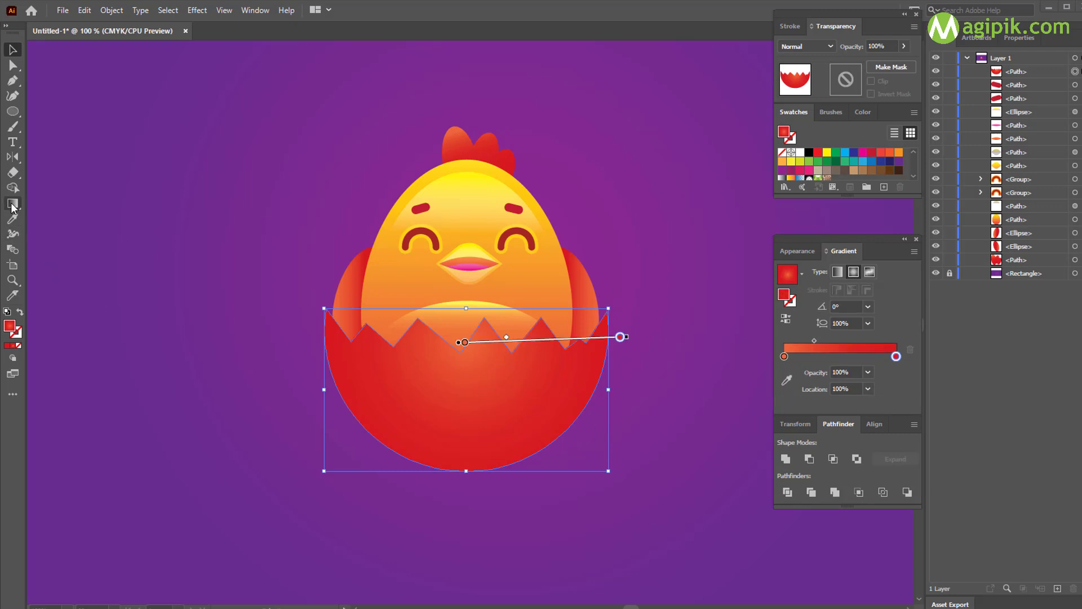
{"action": "left_click_drag", "start_coordinate": [625, 336], "coordinate": [668, 335]}
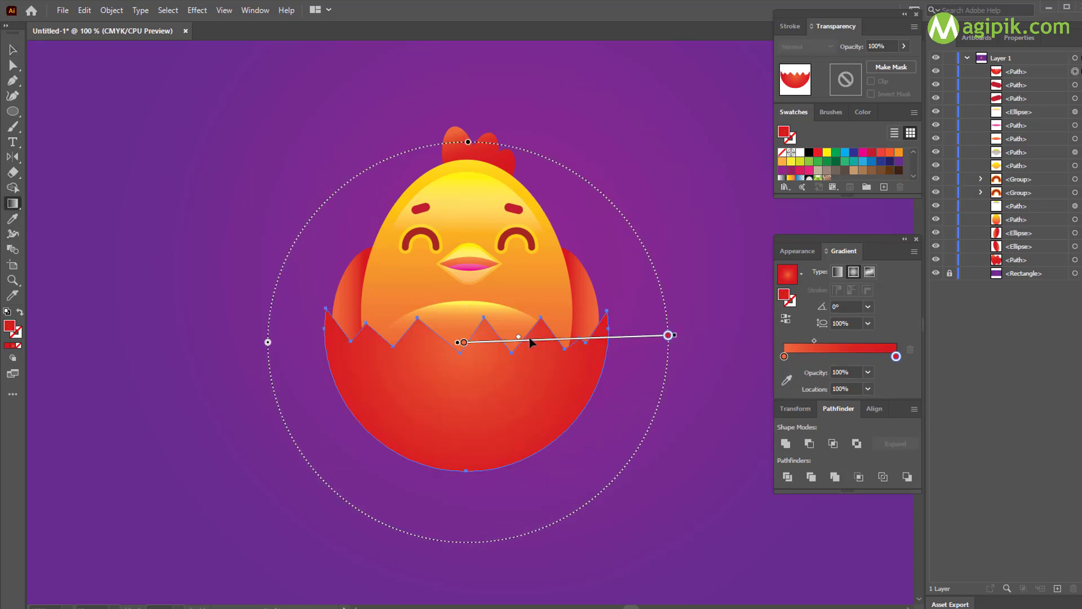
{"action": "left_click_drag", "start_coordinate": [574, 338], "coordinate": [580, 336]}
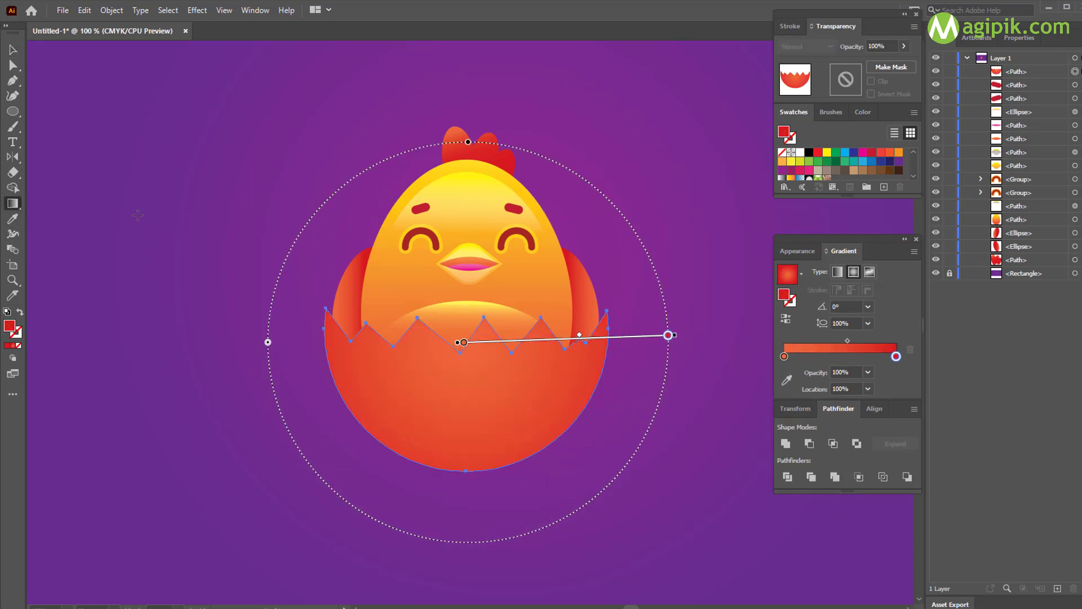
Step: Set the magenta value of the shell gradient's orange centre colour to 91% and deselect the shell
{"action": "key", "text": "v"}
{"action": "double_click", "coordinate": [785, 372]}
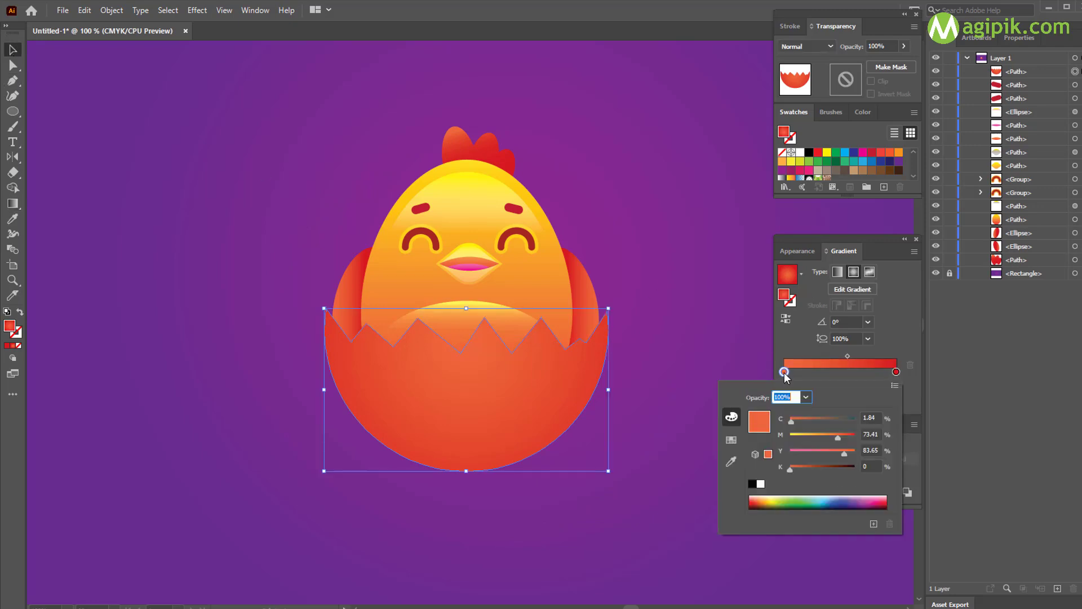
{"action": "left_click_drag", "start_coordinate": [841, 441], "coordinate": [853, 443]}
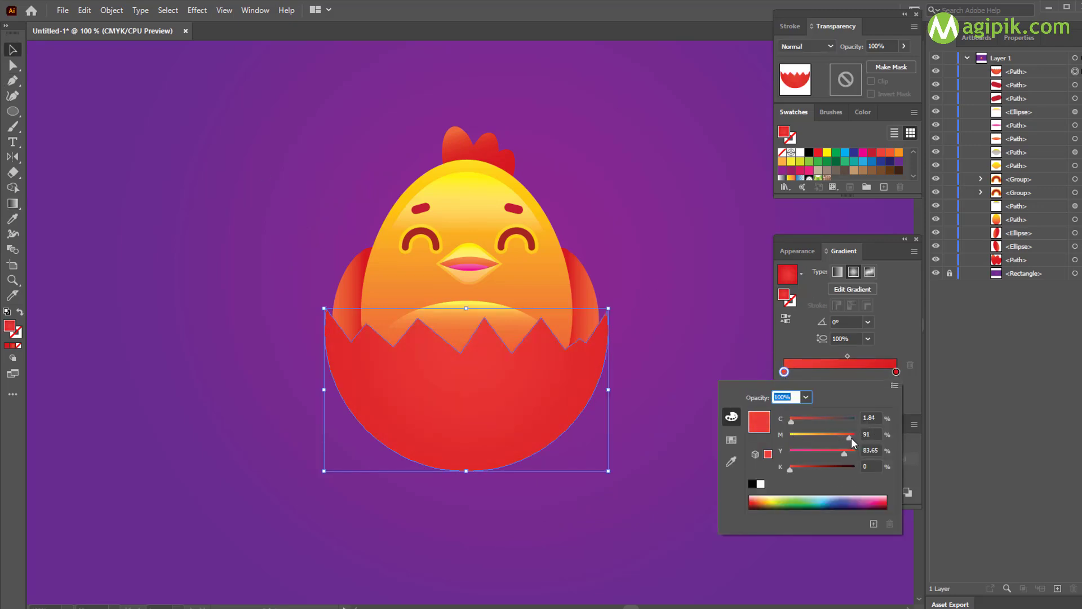
{"action": "left_click", "coordinate": [672, 377]}
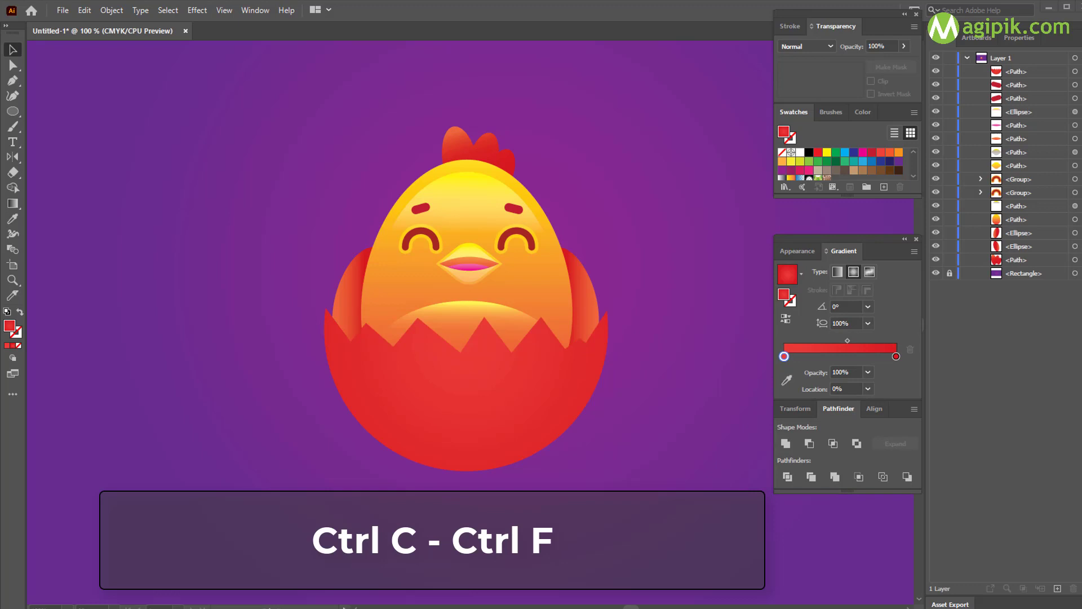
Step: Copy the jagged shell and paste the duplicate in place in front of it
{"action": "left_click", "coordinate": [480, 401]}
{"action": "key", "text": "ctrl+c"}
{"action": "left_click", "coordinate": [665, 434]}
{"action": "key", "text": "ctrl+f"}
Step: Shrink the shell copy from all sides so it sits centred inside the original shell with a narrow red margin
{"action": "left_click_drag", "start_coordinate": [466, 309], "coordinate": [466, 318]}
{"action": "left_click_drag", "start_coordinate": [451, 400], "coordinate": [445, 410]}
{"action": "left_click_drag", "start_coordinate": [589, 404], "coordinate": [602, 404]}
{"action": "left_click_drag", "start_coordinate": [467, 472], "coordinate": [467, 460]}
{"action": "left_click_drag", "start_coordinate": [336, 395], "coordinate": [332, 395]}
{"action": "left_click_drag", "start_coordinate": [469, 459], "coordinate": [470, 455]}
{"action": "left_click_drag", "start_coordinate": [600, 328], "coordinate": [598, 339]}
{"action": "left_click_drag", "start_coordinate": [332, 397], "coordinate": [339, 396]}
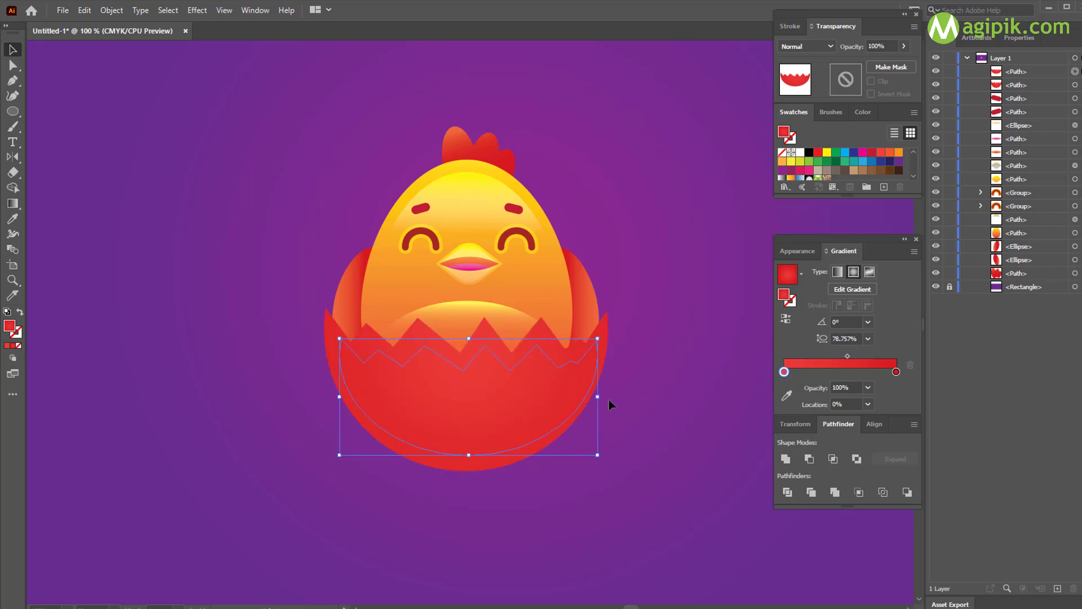
{"action": "left_click_drag", "start_coordinate": [598, 397], "coordinate": [594, 398]}
{"action": "left_click_drag", "start_coordinate": [468, 455], "coordinate": [467, 460]}
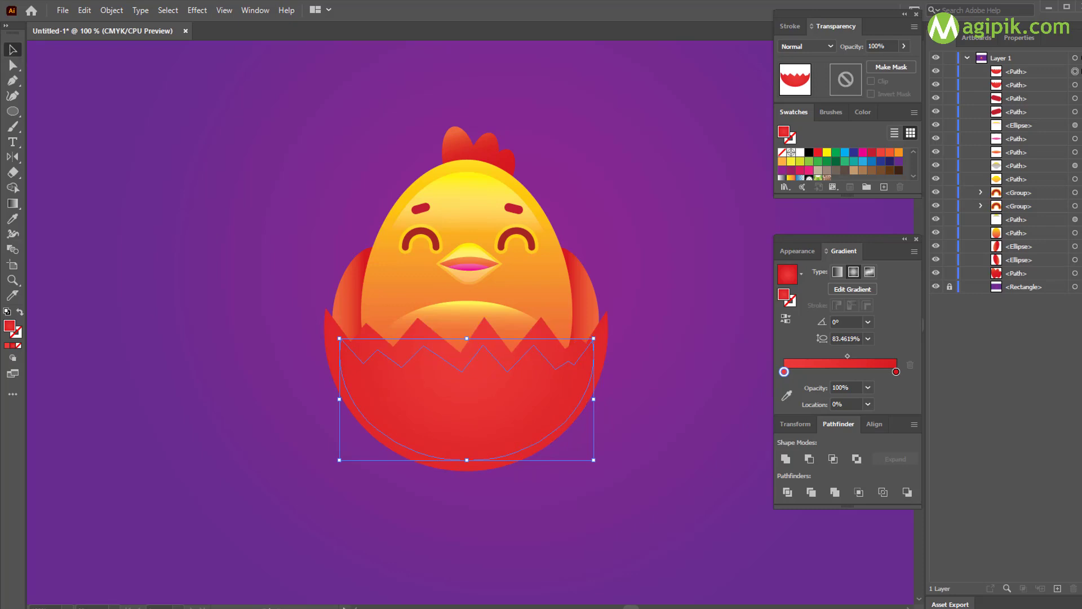
Step: Fill the inner shell copy with a vertical linear gradient running from black at the zigzag rim to red at its base
{"action": "double_click", "coordinate": [784, 372]}
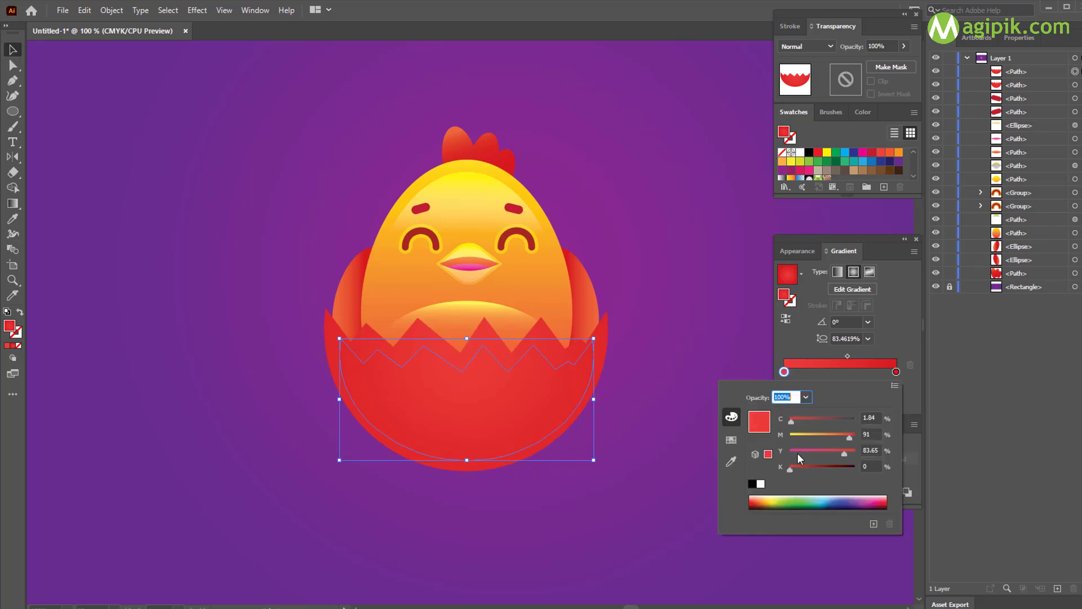
{"action": "left_click", "coordinate": [752, 484]}
{"action": "left_click", "coordinate": [918, 389]}
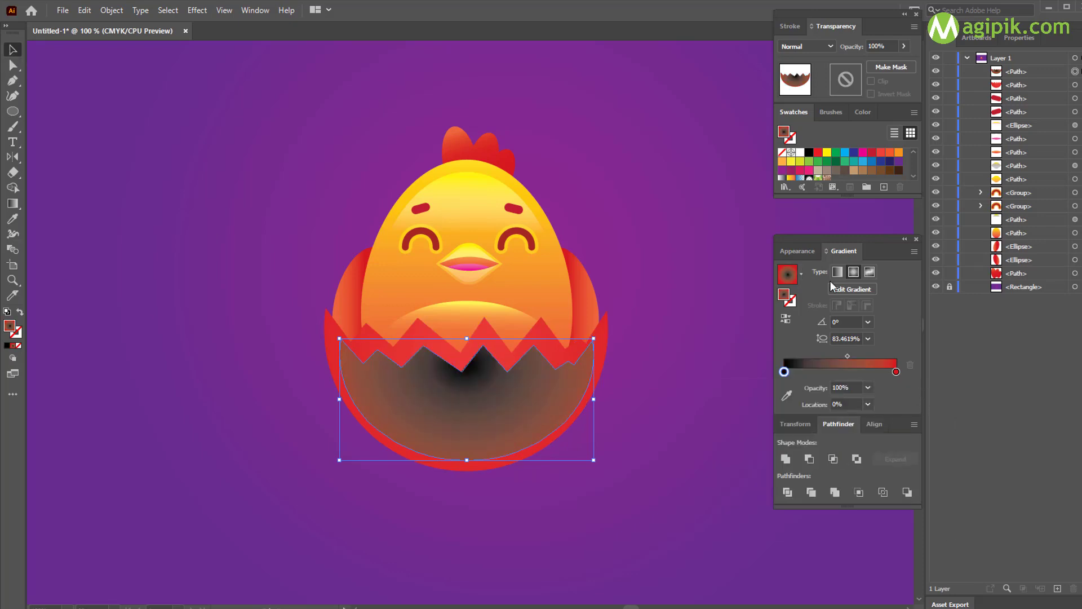
{"action": "left_click", "coordinate": [838, 271]}
{"action": "left_click", "coordinate": [12, 204]}
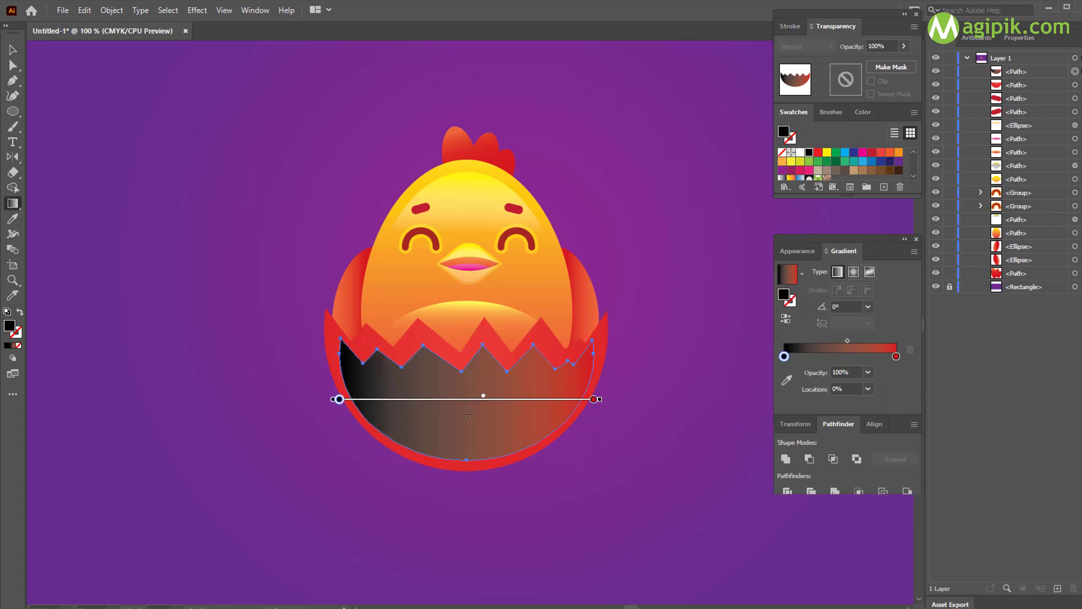
{"action": "mouse_move", "coordinate": [594, 399]}
{"action": "left_mouse_down"}
{"action": "mouse_move", "coordinate": [489, 400]}
{"action": "mouse_move", "coordinate": [299, 522]}
{"action": "mouse_move", "coordinate": [338, 528]}
{"action": "left_mouse_up"}
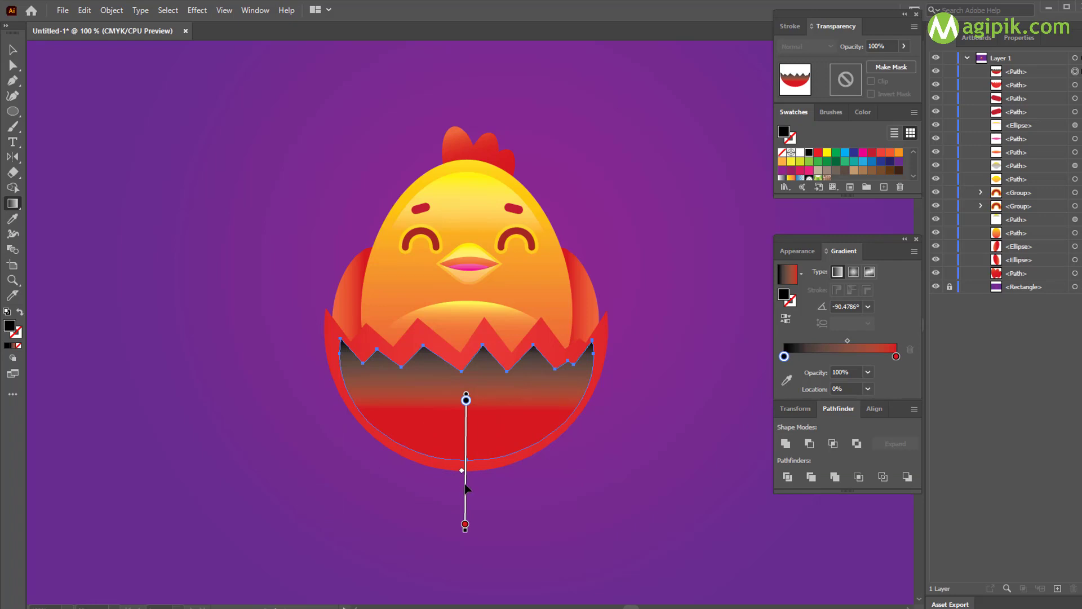
{"action": "mouse_move", "coordinate": [465, 486]}
{"action": "left_mouse_down"}
{"action": "mouse_move", "coordinate": [463, 467]}
{"action": "mouse_move", "coordinate": [482, 438]}
{"action": "mouse_move", "coordinate": [467, 438]}
{"action": "left_mouse_up"}
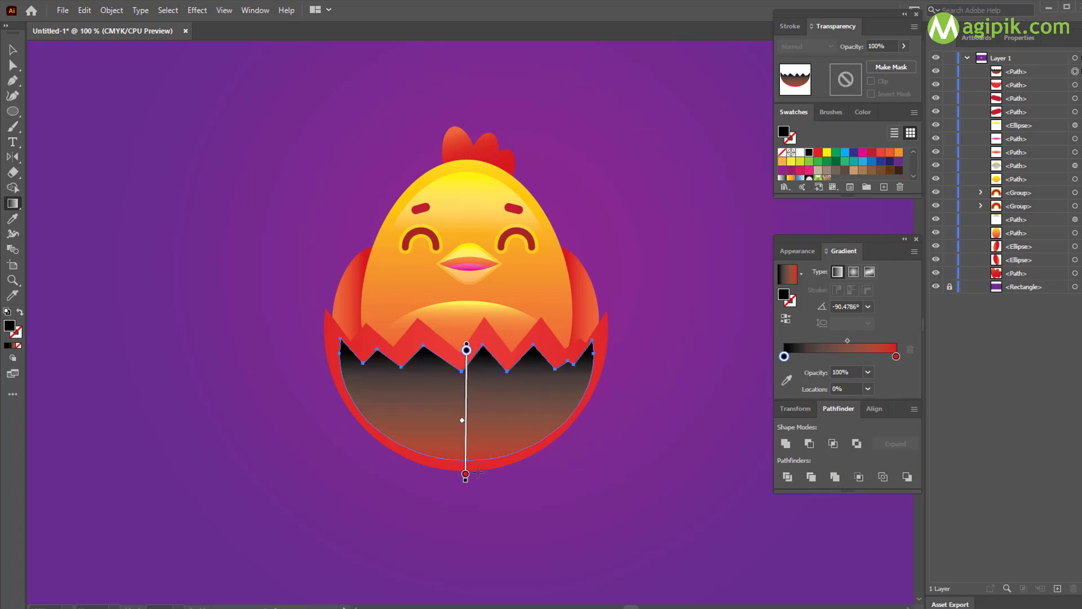
{"action": "left_click_drag", "start_coordinate": [465, 480], "coordinate": [467, 463]}
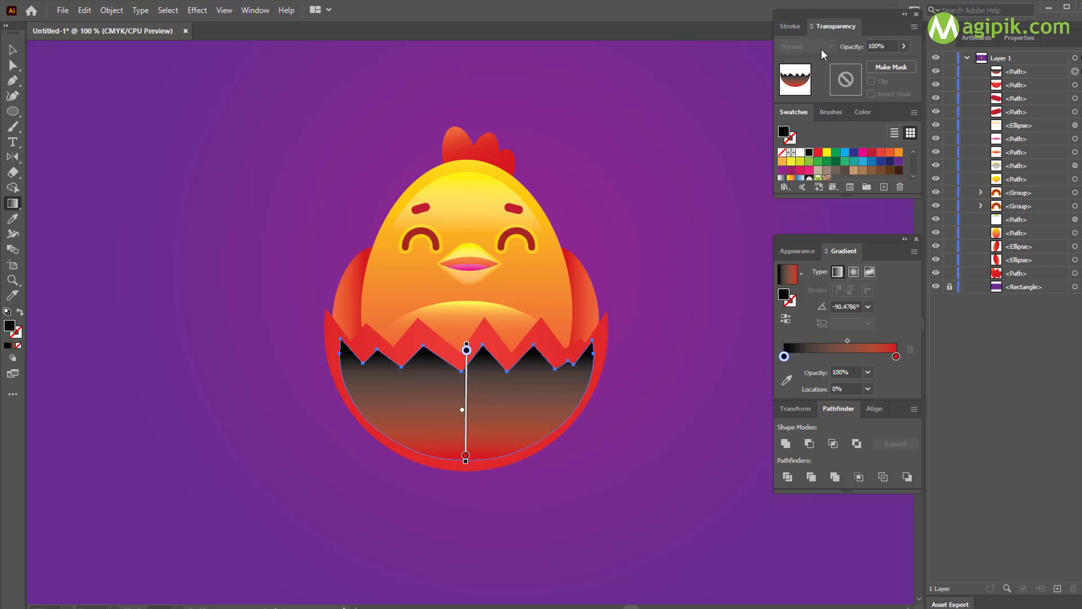
Step: Set the inner shell copy's blending mode to Screen, trying a reduced opacity before returning it to 100%
{"action": "left_click", "coordinate": [14, 52]}
{"action": "left_click", "coordinate": [823, 47]}
{"action": "left_click", "coordinate": [806, 137]}
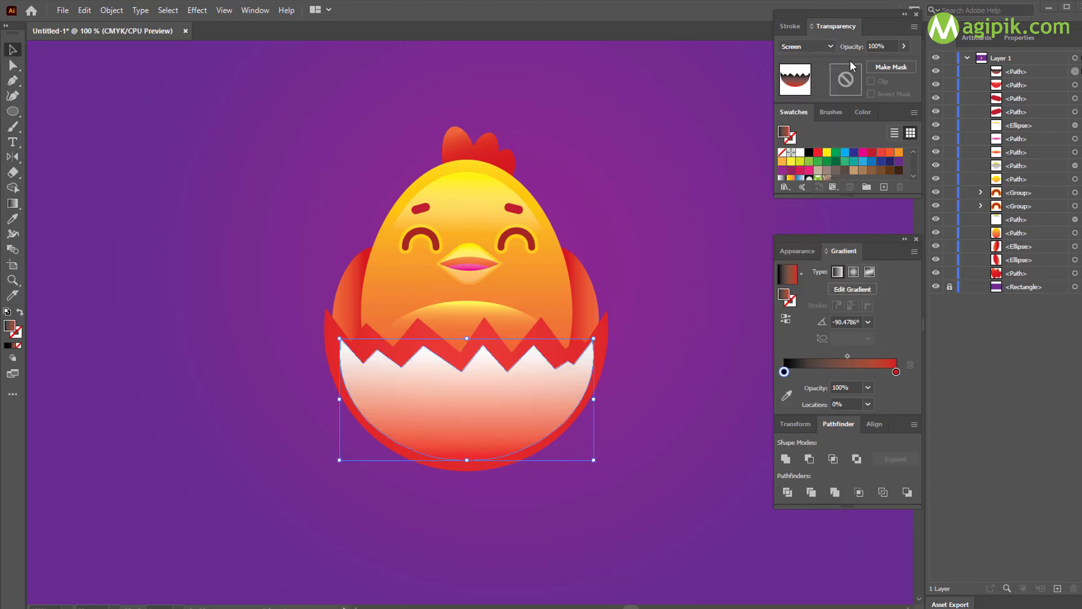
{"action": "left_click", "coordinate": [904, 46]}
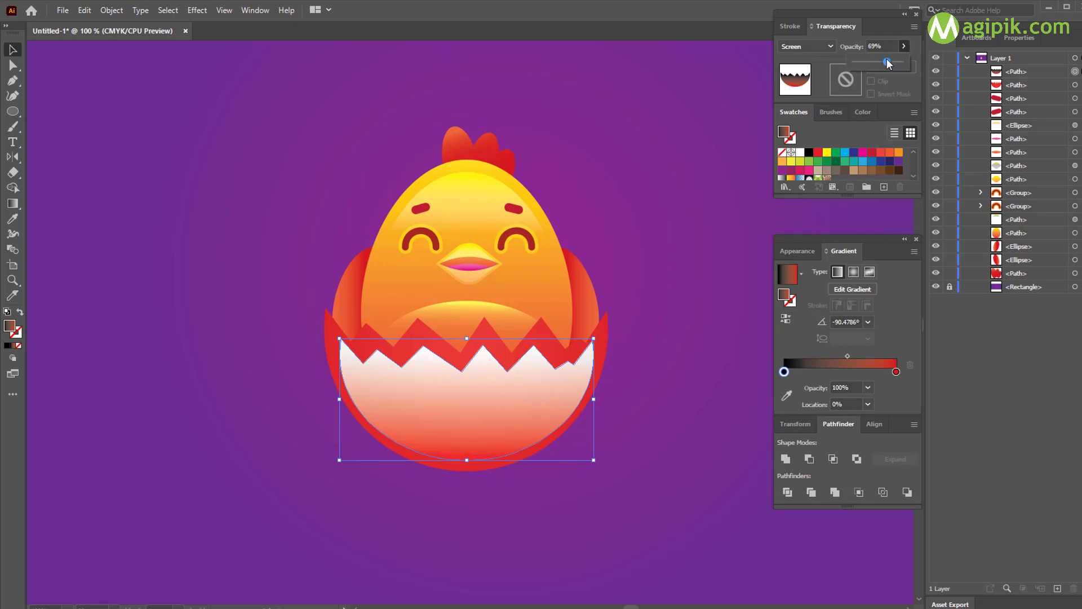
{"action": "left_click_drag", "start_coordinate": [888, 62], "coordinate": [909, 55]}
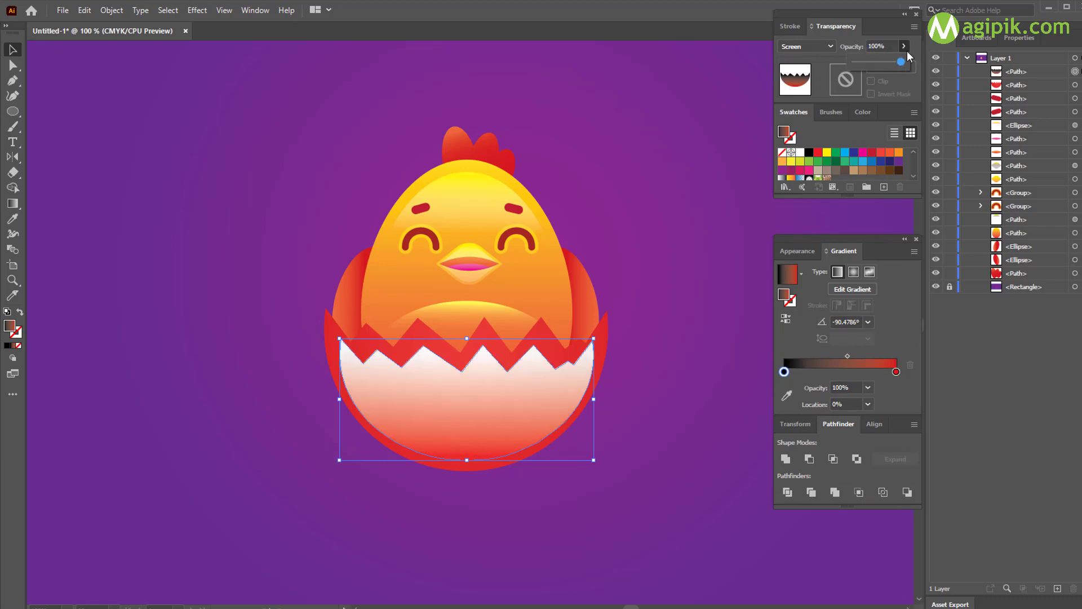
Step: Set the opacity of the black gradient stop in the inner shell copy to 10% and deselect it
{"action": "double_click", "coordinate": [785, 372]}
{"action": "left_click", "coordinate": [809, 377]}
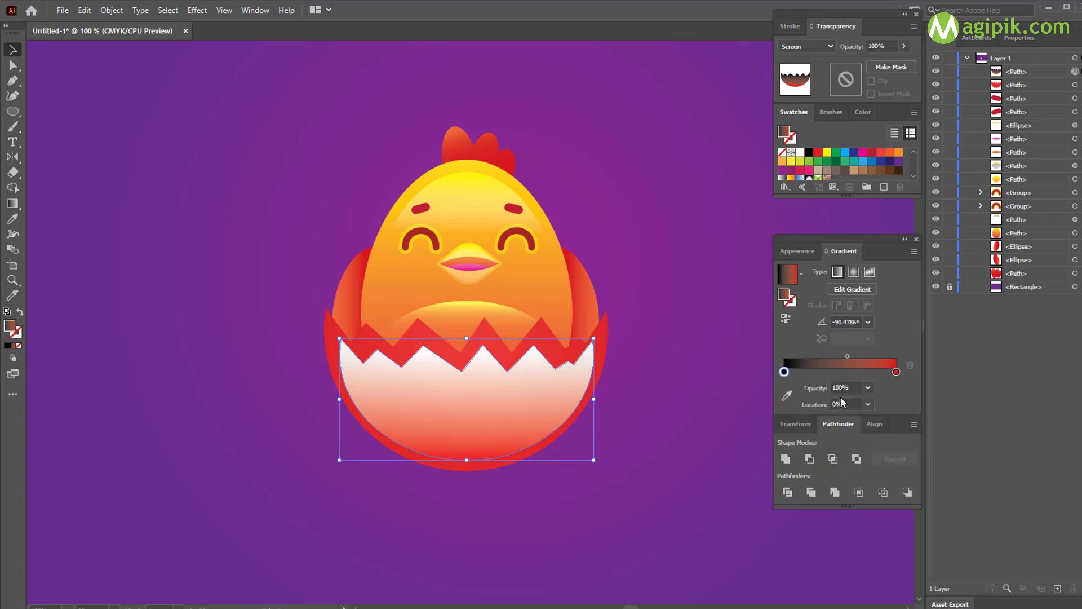
{"action": "left_click", "coordinate": [869, 388]}
{"action": "left_click", "coordinate": [878, 418]}
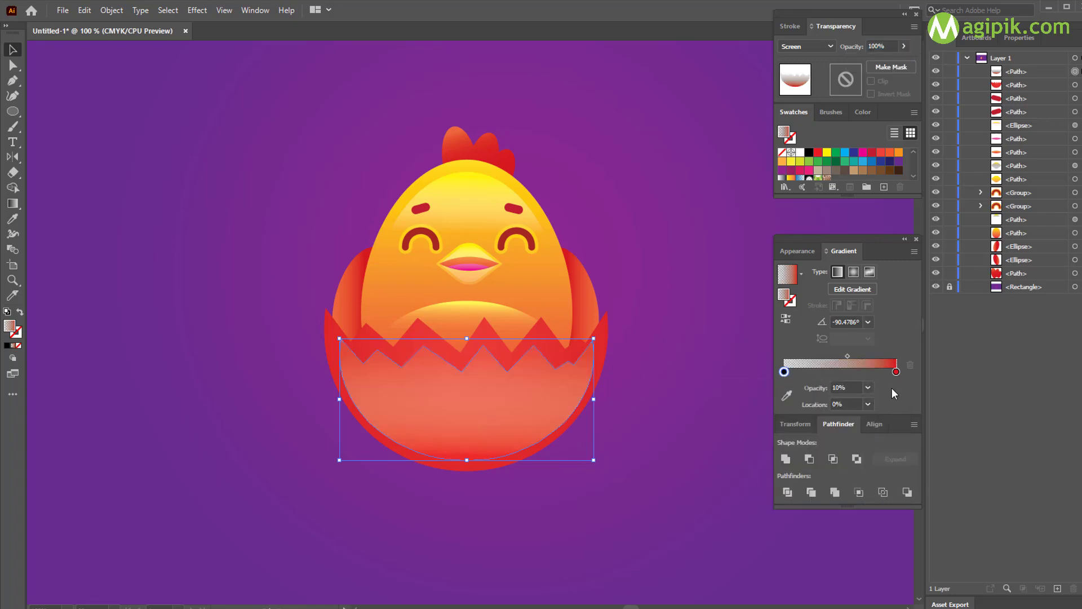
{"action": "left_click", "coordinate": [696, 408]}
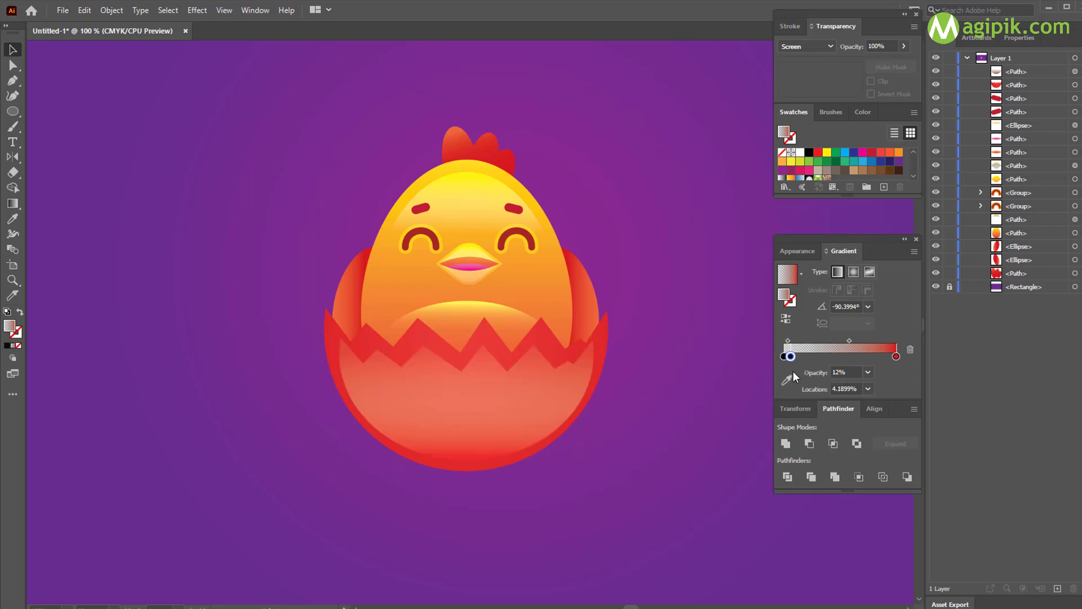
Step: Try an overall opacity of 49% on the inner shell highlight, and restore it to 100%
{"action": "left_click", "coordinate": [546, 398]}
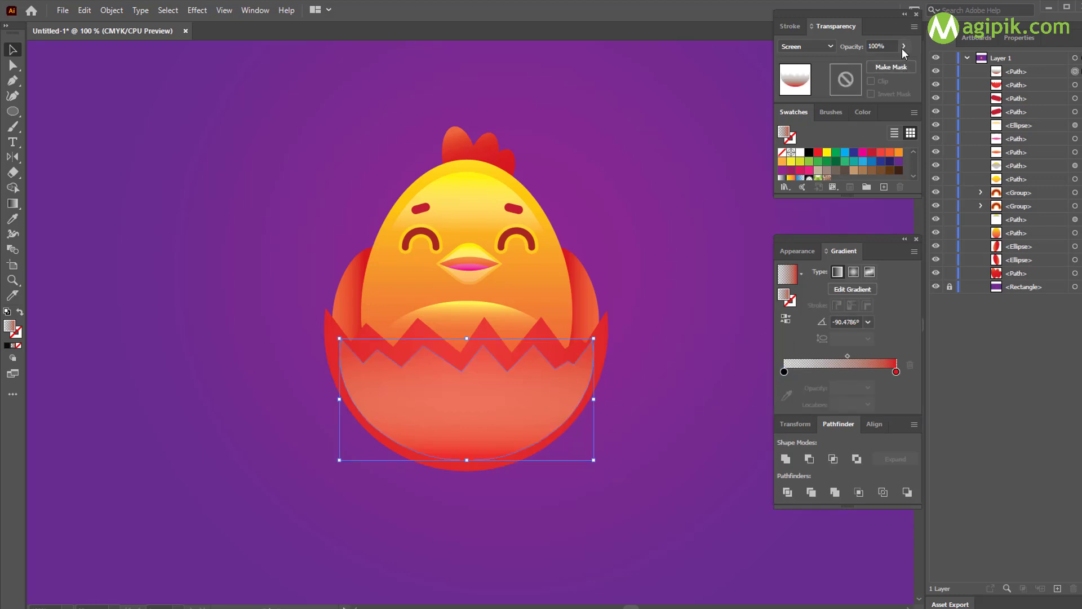
{"action": "left_click", "coordinate": [903, 46]}
{"action": "left_click_drag", "start_coordinate": [903, 62], "coordinate": [878, 69]}
{"action": "left_click", "coordinate": [711, 241]}
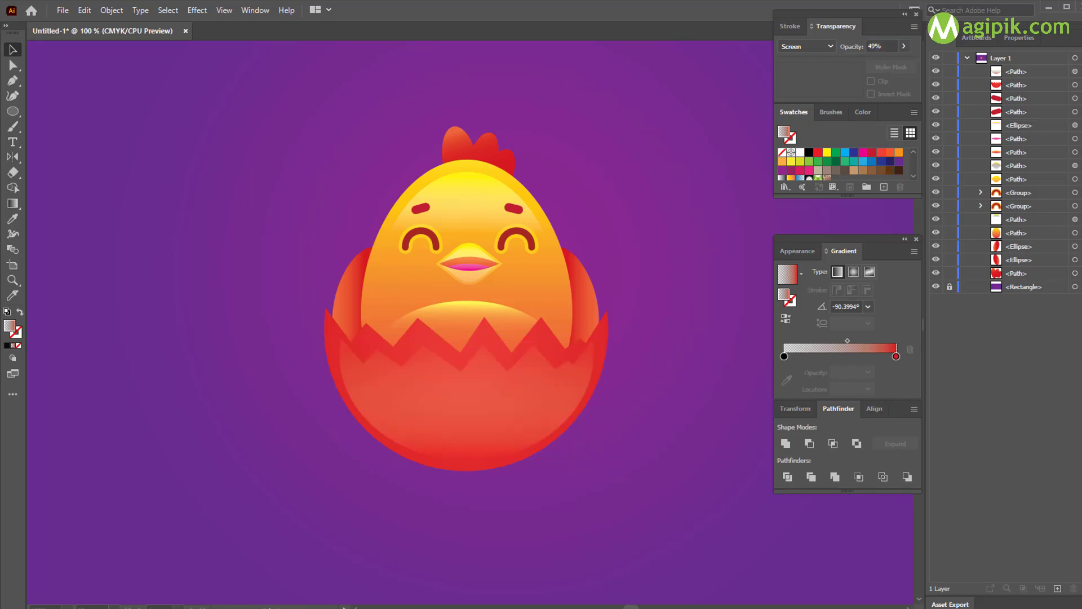
{"action": "left_click", "coordinate": [903, 46]}
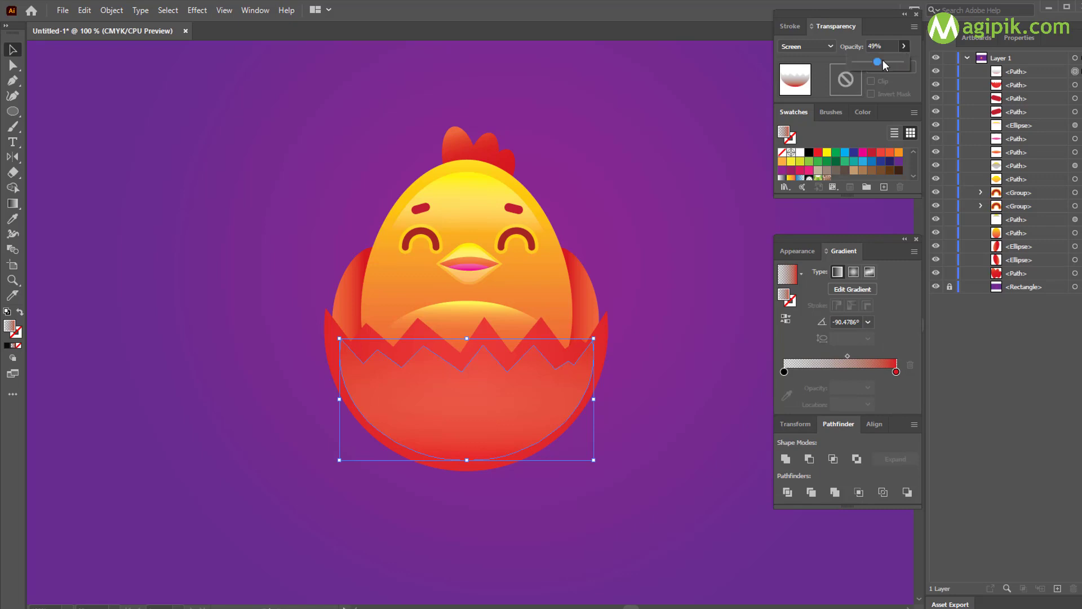
{"action": "left_click_drag", "start_coordinate": [878, 61], "coordinate": [954, 73]}
Step: Set the opacity of the inner shell highlight's black gradient stop to 0%
{"action": "left_click", "coordinate": [785, 372]}
{"action": "left_click", "coordinate": [868, 388]}
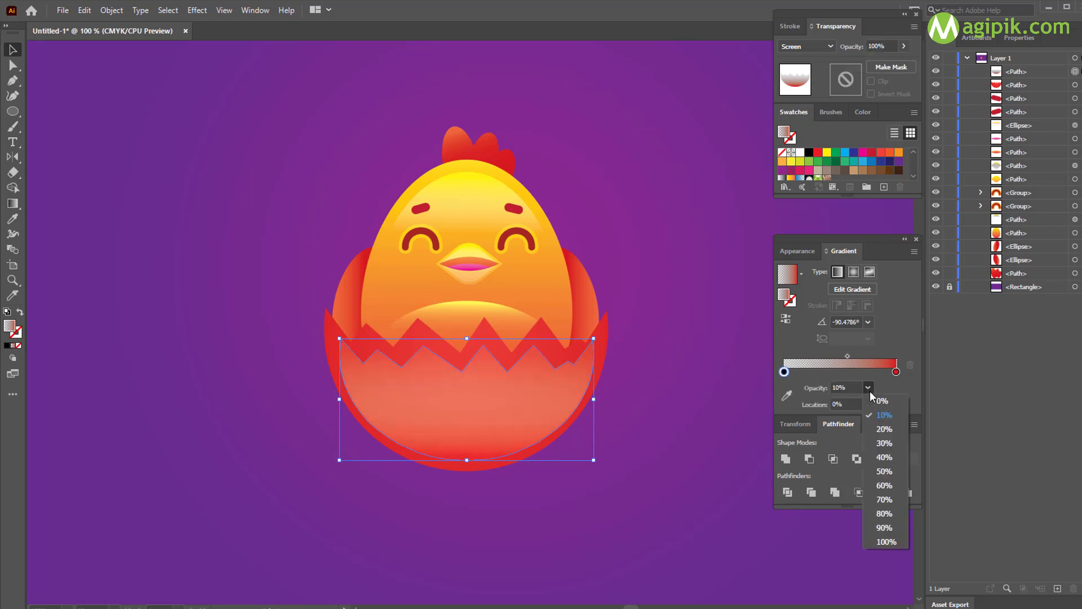
{"action": "left_click", "coordinate": [878, 402]}
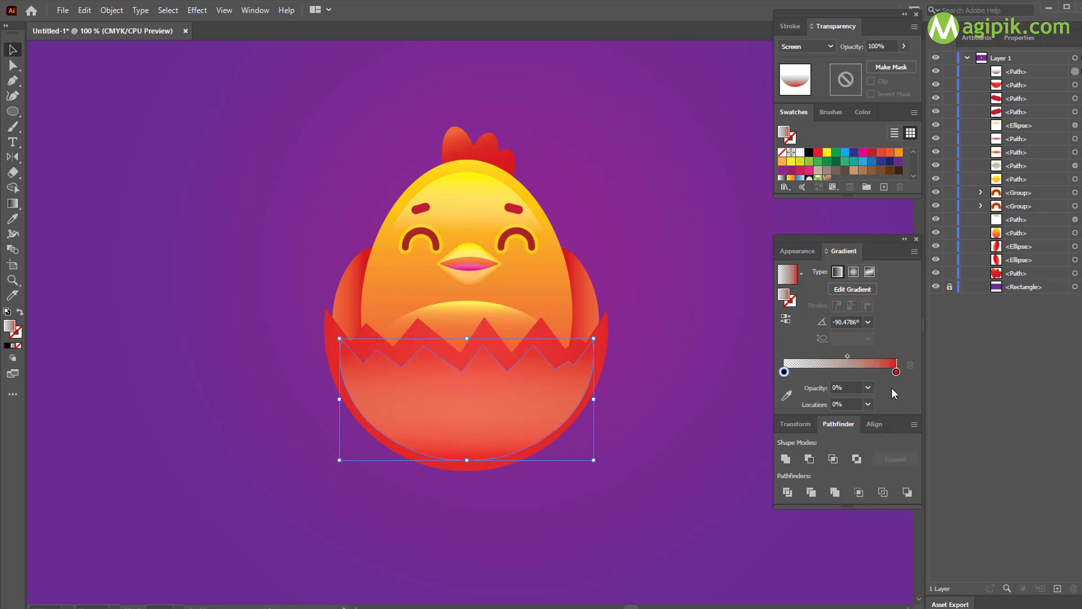
Step: Move the highlight gradient's midpoint up toward the zigzag rim and deselect the shape
{"action": "left_click", "coordinate": [12, 203]}
{"action": "left_click_drag", "start_coordinate": [463, 416], "coordinate": [463, 387]}
{"action": "mouse_move", "coordinate": [467, 348]}
{"action": "left_mouse_down"}
{"action": "mouse_move", "coordinate": [468, 312]}
{"action": "mouse_move", "coordinate": [467, 351]}
{"action": "left_mouse_up"}
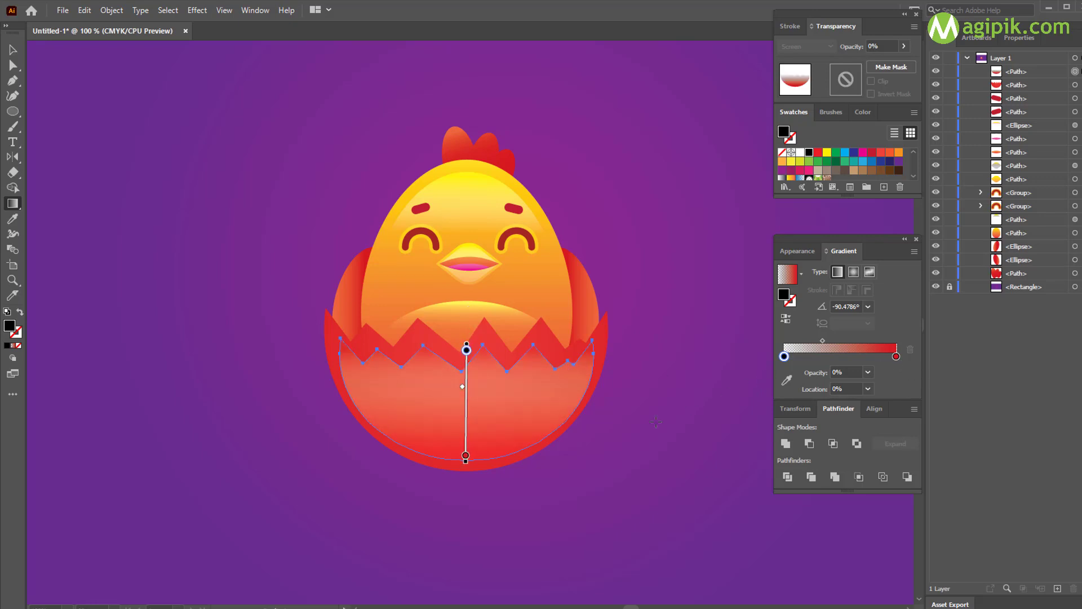
{"action": "left_click", "coordinate": [5, 43]}
{"action": "left_click", "coordinate": [235, 265]}
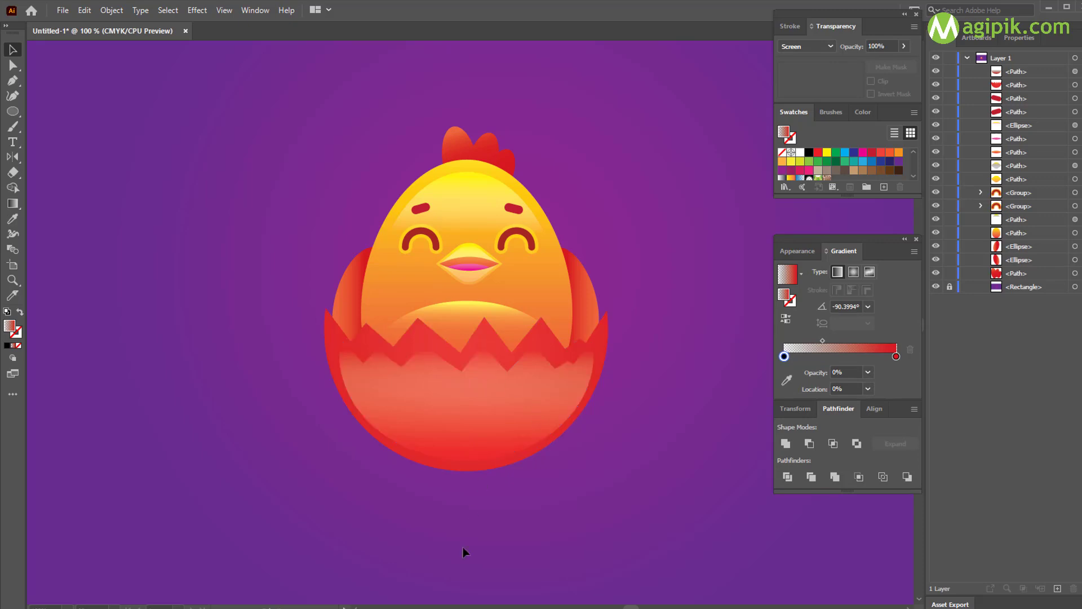
Step: Try the Multiply and Lighten blend modes on the inner shell highlight, and restore Screen
{"action": "left_click", "coordinate": [526, 418]}
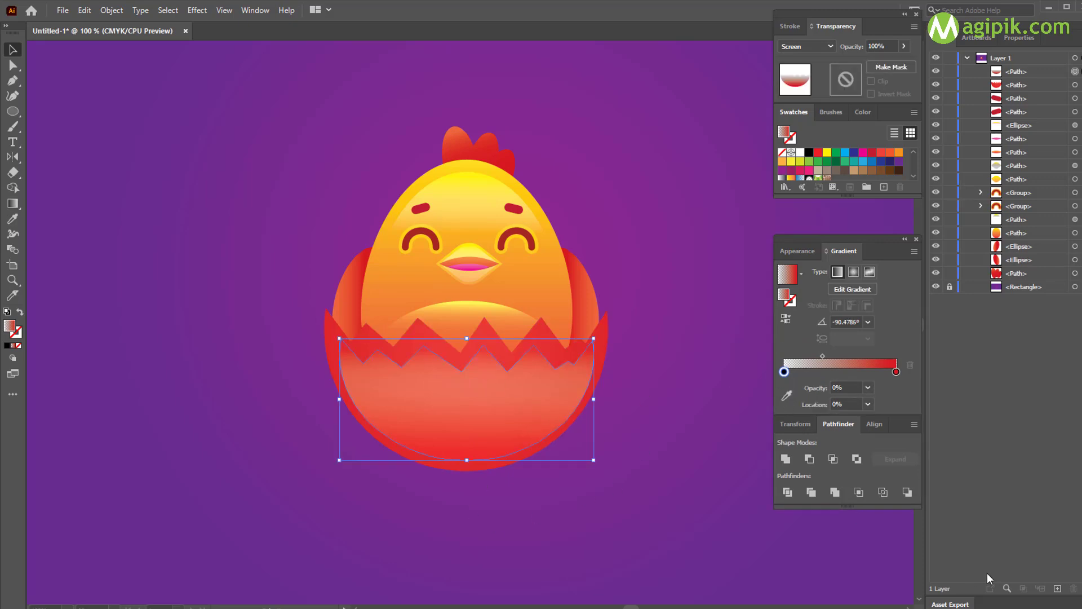
{"action": "left_click", "coordinate": [806, 47]}
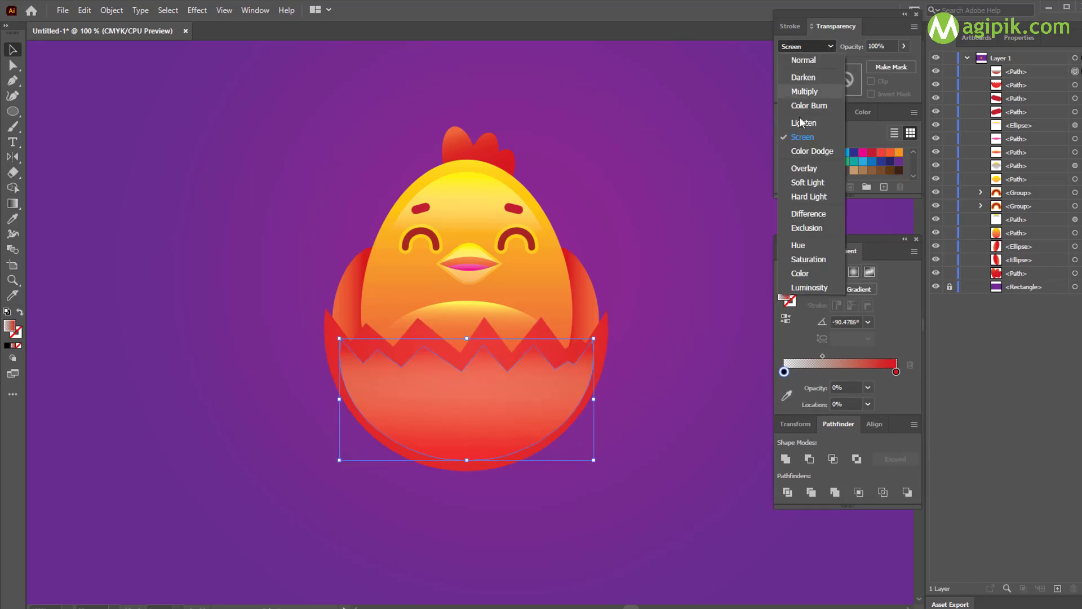
{"action": "left_click", "coordinate": [808, 92]}
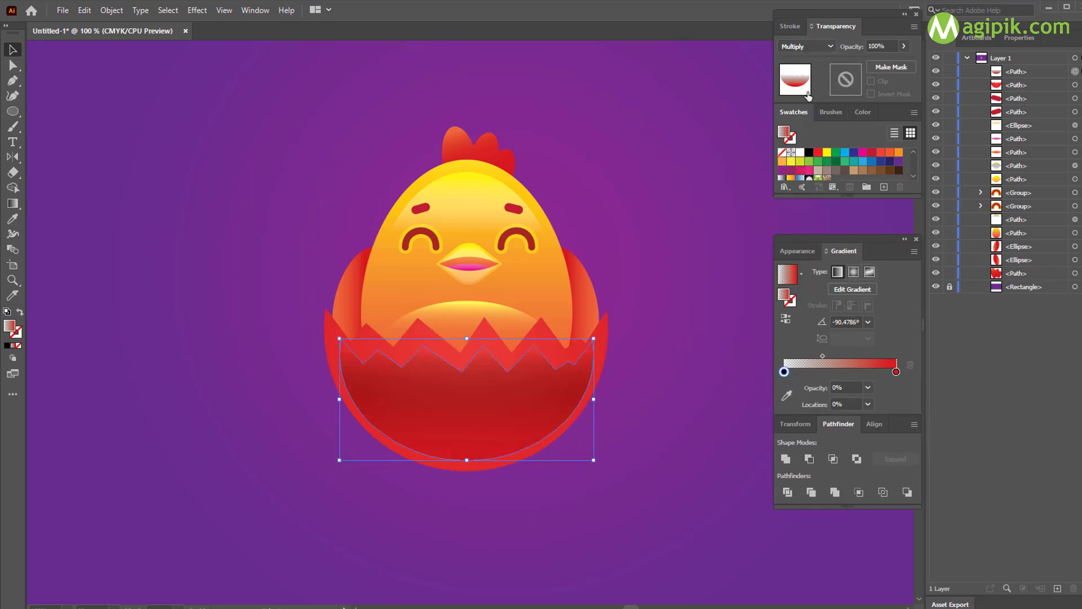
{"action": "left_click", "coordinate": [831, 47]}
{"action": "left_click", "coordinate": [817, 122]}
{"action": "left_click", "coordinate": [832, 49]}
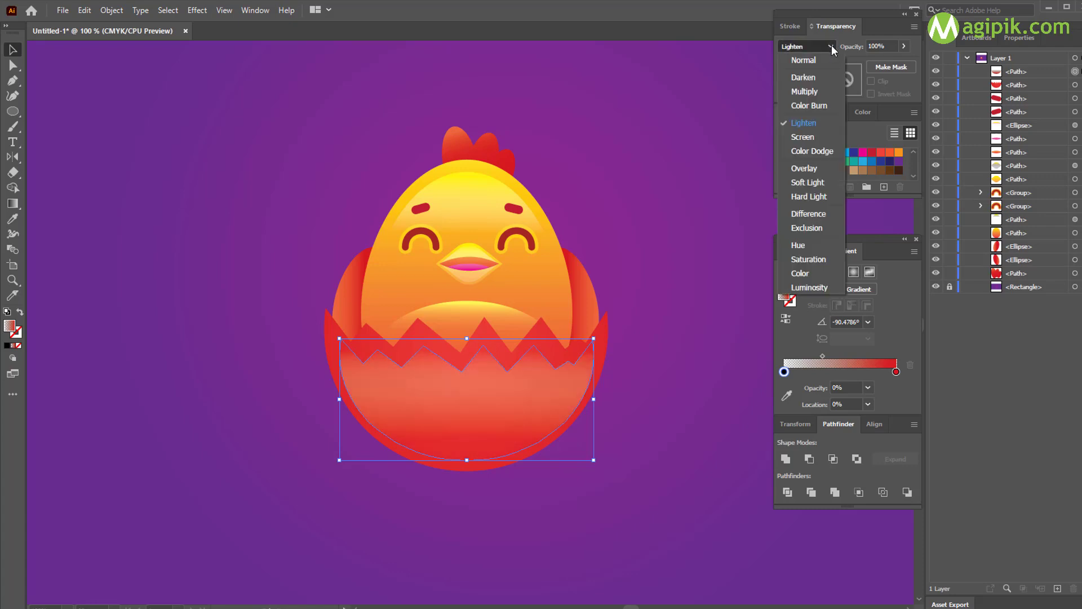
{"action": "left_click", "coordinate": [804, 137]}
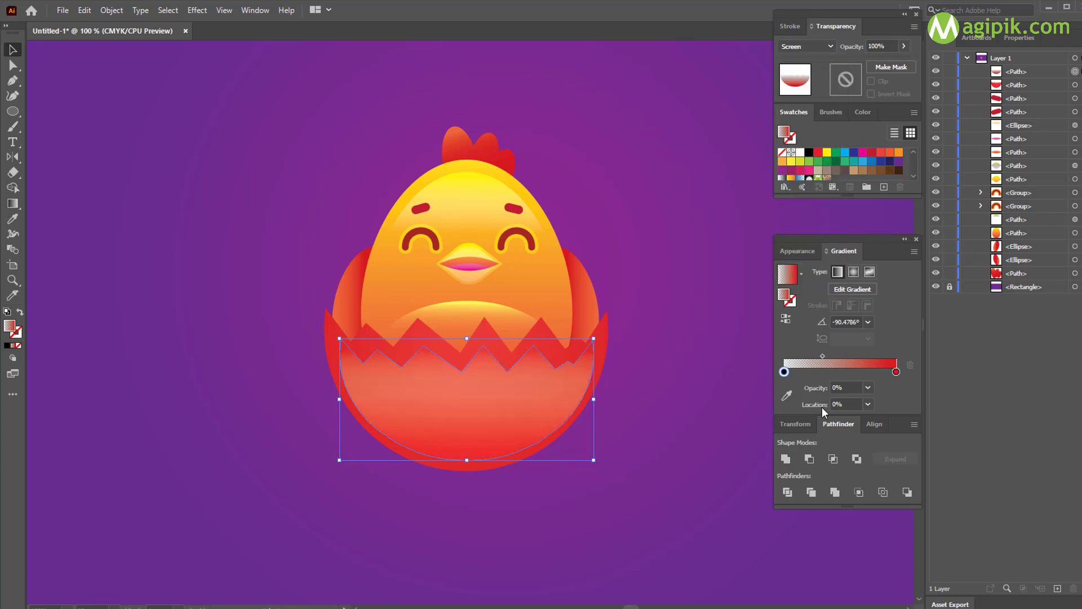
Step: Try locations of 10% and 30% for the highlight gradient's black stop, and return it to 0%
{"action": "left_click", "coordinate": [868, 404]}
{"action": "left_click", "coordinate": [881, 432]}
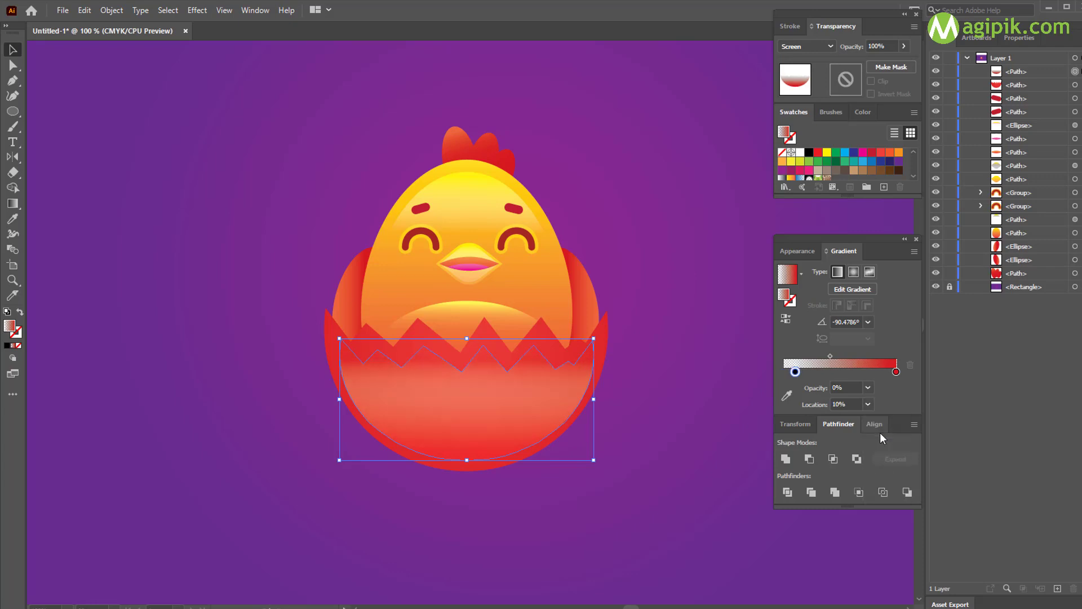
{"action": "left_click", "coordinate": [870, 403]}
{"action": "left_click", "coordinate": [886, 459]}
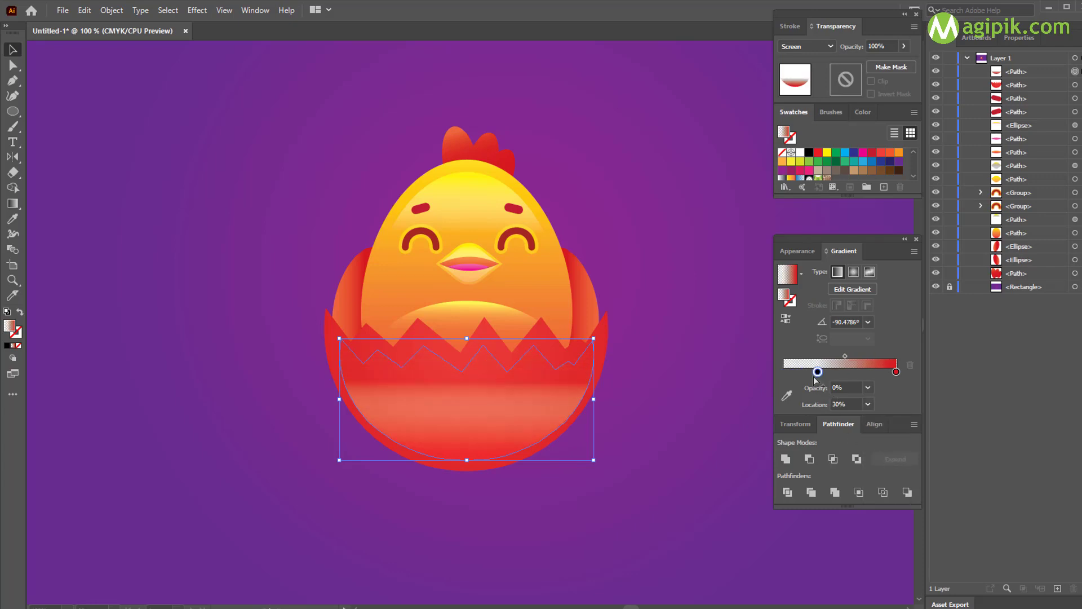
{"action": "left_click_drag", "start_coordinate": [817, 371], "coordinate": [749, 379]}
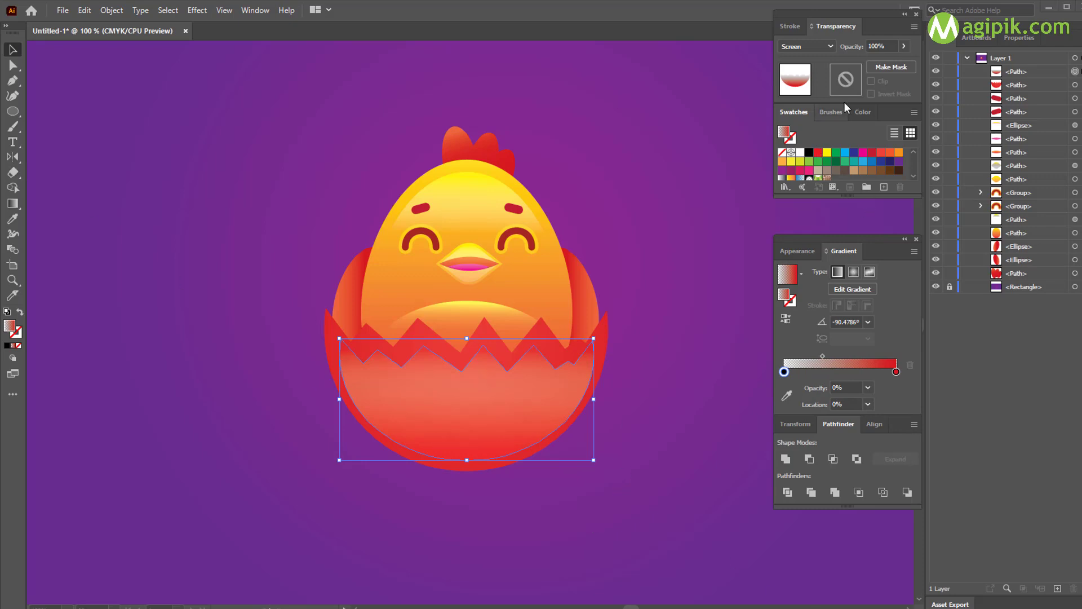
Step: Lower the overall opacity of the inner shell highlight to 16% and deselect it
{"action": "left_click", "coordinate": [904, 46]}
{"action": "left_click_drag", "start_coordinate": [904, 62], "coordinate": [863, 66]}
{"action": "left_click", "coordinate": [872, 68]}
{"action": "left_click", "coordinate": [904, 46]}
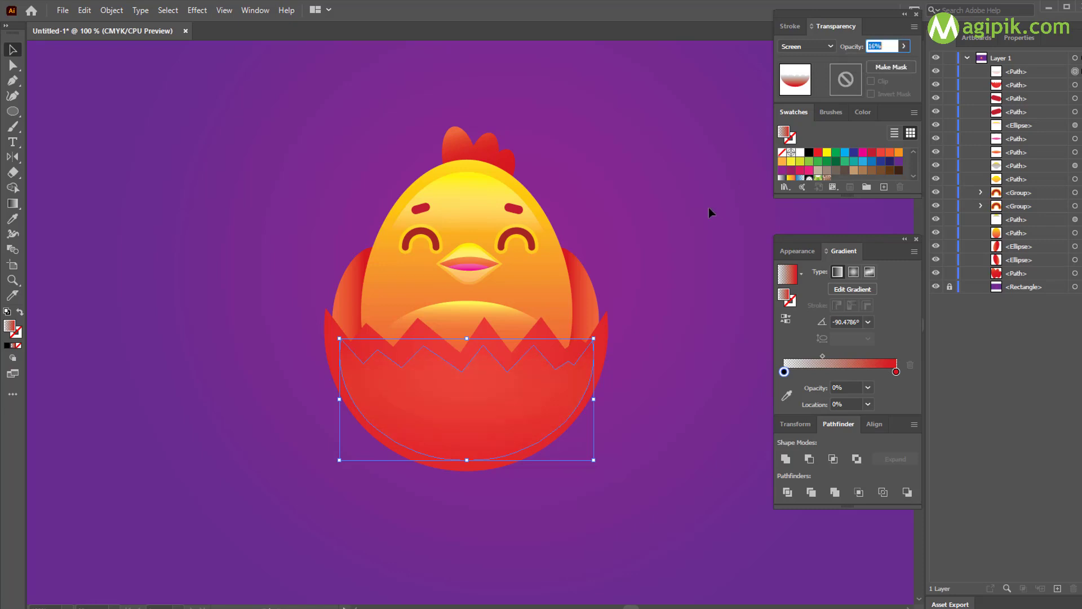
{"action": "left_click", "coordinate": [647, 296]}
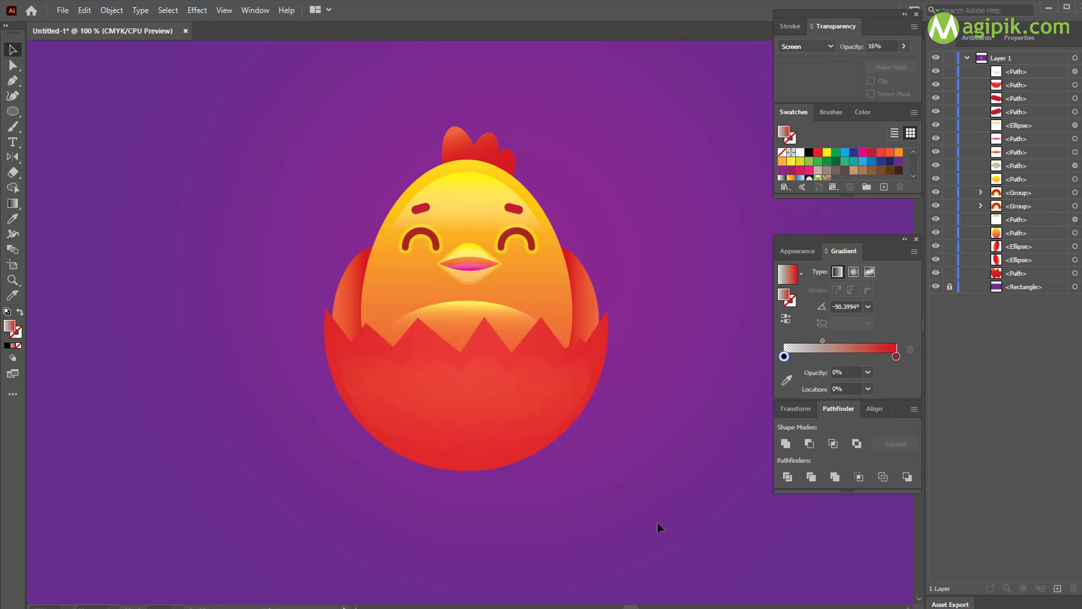
Step: Place a tall, narrow, slightly tilted ellipse over the chick's left-hand wing and set its black gradient stop's opacity to 100%
{"action": "key", "text": "l"}
{"action": "mouse_move", "coordinate": [289, 192]}
{"action": "left_mouse_down"}
{"action": "mouse_move", "coordinate": [352, 300]}
{"action": "mouse_move", "coordinate": [329, 362]}
{"action": "mouse_move", "coordinate": [342, 368]}
{"action": "left_mouse_up"}
{"action": "left_click", "coordinate": [12, 51]}
{"action": "left_click_drag", "start_coordinate": [302, 271], "coordinate": [334, 263]}
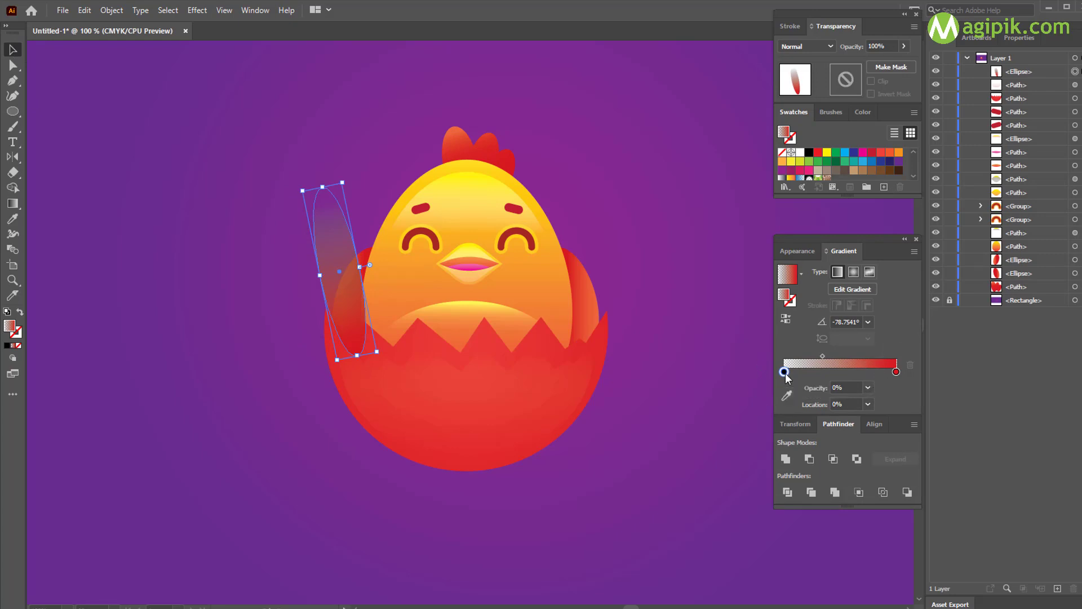
{"action": "left_click", "coordinate": [868, 388]}
{"action": "left_click", "coordinate": [882, 543]}
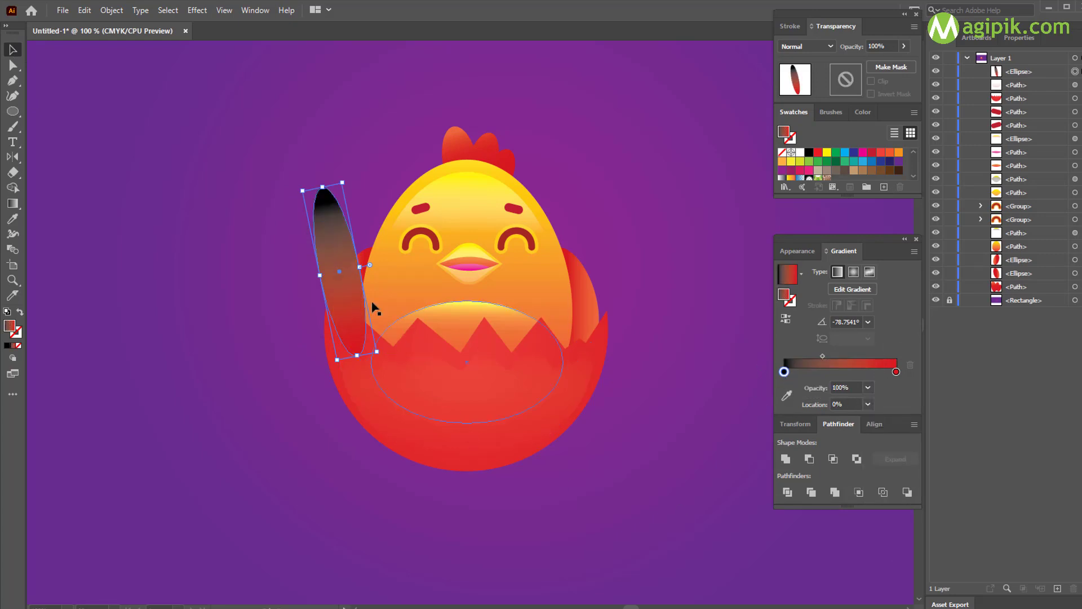
Step: Duplicate the narrow ellipse alongside the first and rotate the copy slightly more upright as a second feather
{"action": "left_click_drag", "start_coordinate": [340, 251], "coordinate": [371, 247]}
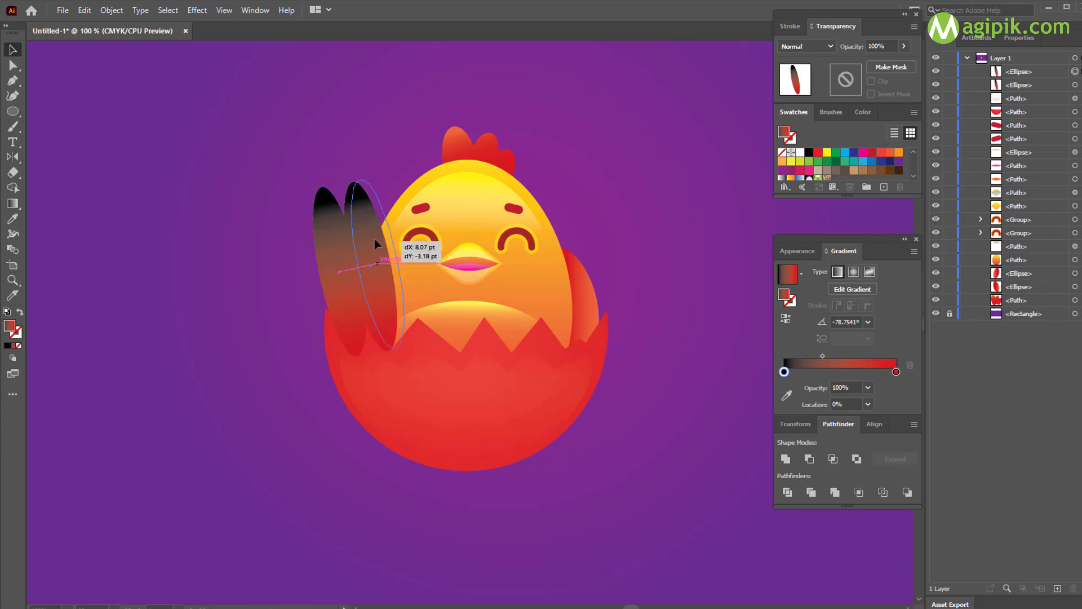
{"action": "mouse_move", "coordinate": [411, 349]}
{"action": "left_mouse_down"}
{"action": "mouse_move", "coordinate": [394, 358]}
{"action": "mouse_move", "coordinate": [410, 350]}
{"action": "left_mouse_up"}
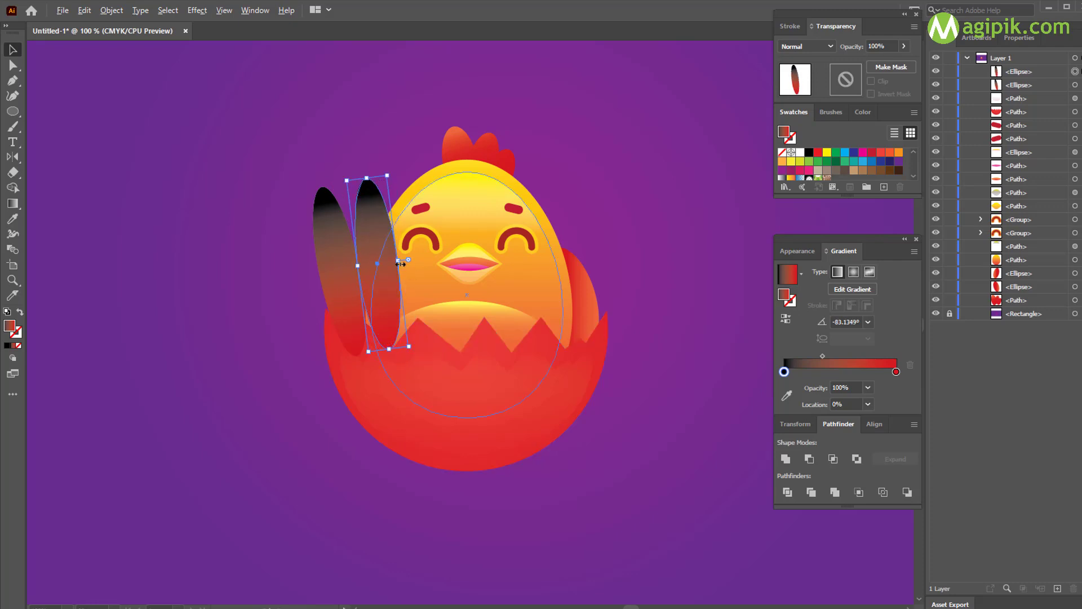
{"action": "left_click_drag", "start_coordinate": [398, 262], "coordinate": [351, 272]}
{"action": "left_click", "coordinate": [348, 269]}
Step: Add a third and fourth feather ellipse by copying, rotating them slightly and continuing the row across the chick's body
{"action": "left_click_drag", "start_coordinate": [375, 216], "coordinate": [381, 216]}
{"action": "left_click_drag", "start_coordinate": [425, 350], "coordinate": [423, 354]}
{"action": "left_click_drag", "start_coordinate": [398, 269], "coordinate": [395, 269]}
{"action": "left_click_drag", "start_coordinate": [388, 262], "coordinate": [457, 282]}
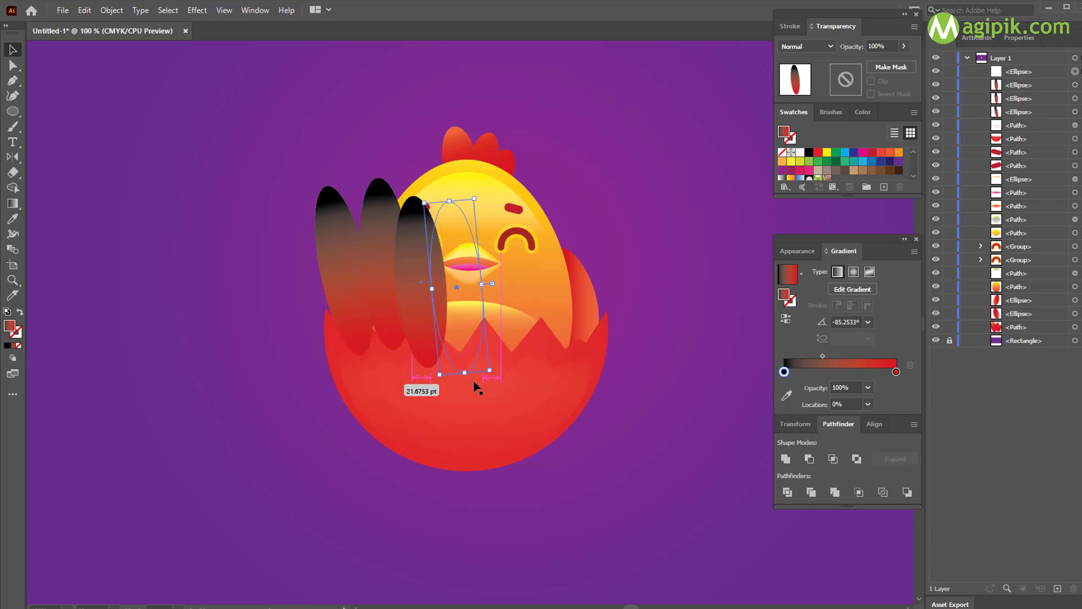
Step: Rotate the newest feather copy nearly upright, place it beside the third feather, and straighten the third feather to vertical
{"action": "left_click_drag", "start_coordinate": [490, 373], "coordinate": [483, 376]}
{"action": "left_click_drag", "start_coordinate": [466, 301], "coordinate": [472, 298]}
{"action": "left_click", "coordinate": [429, 324]}
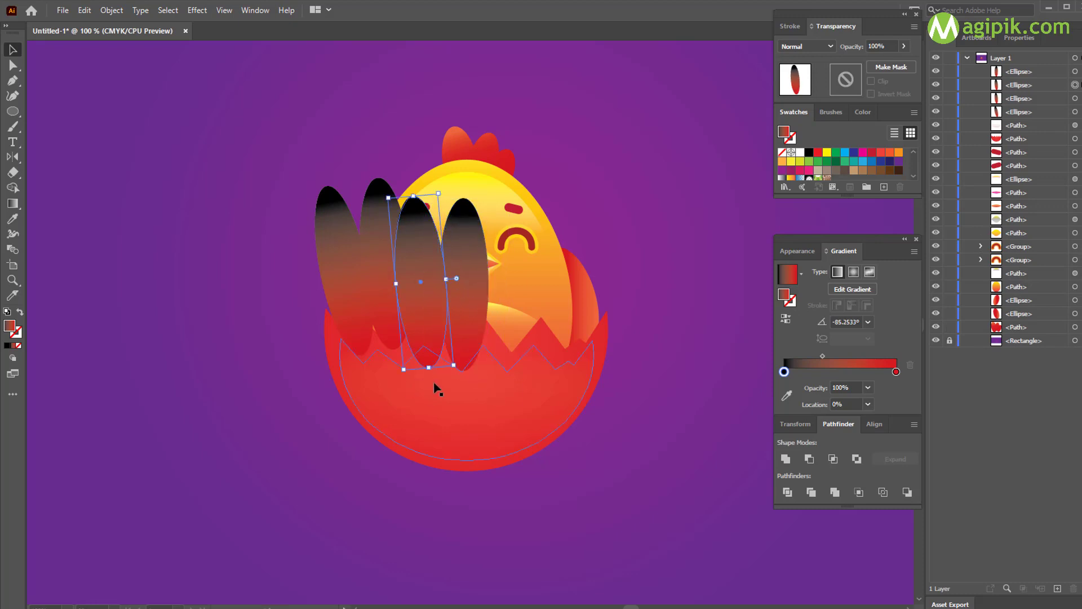
{"action": "left_click_drag", "start_coordinate": [455, 371], "coordinate": [447, 384]}
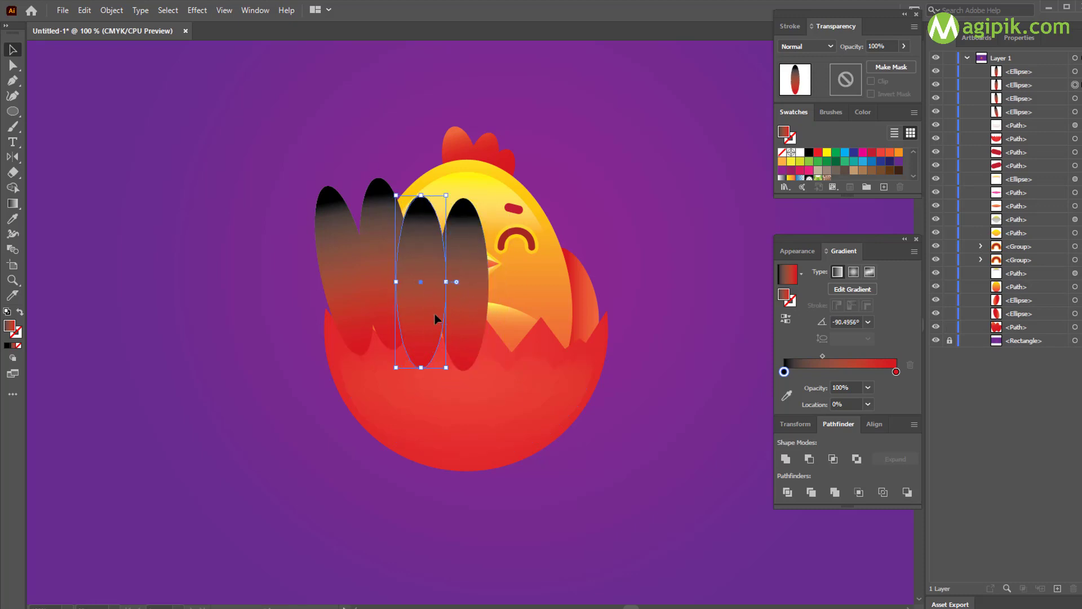
Step: Duplicate the upright feather twice on the chick's right side, tilting both copies outward with the inner one tilted less
{"action": "left_click_drag", "start_coordinate": [437, 315], "coordinate": [589, 257]}
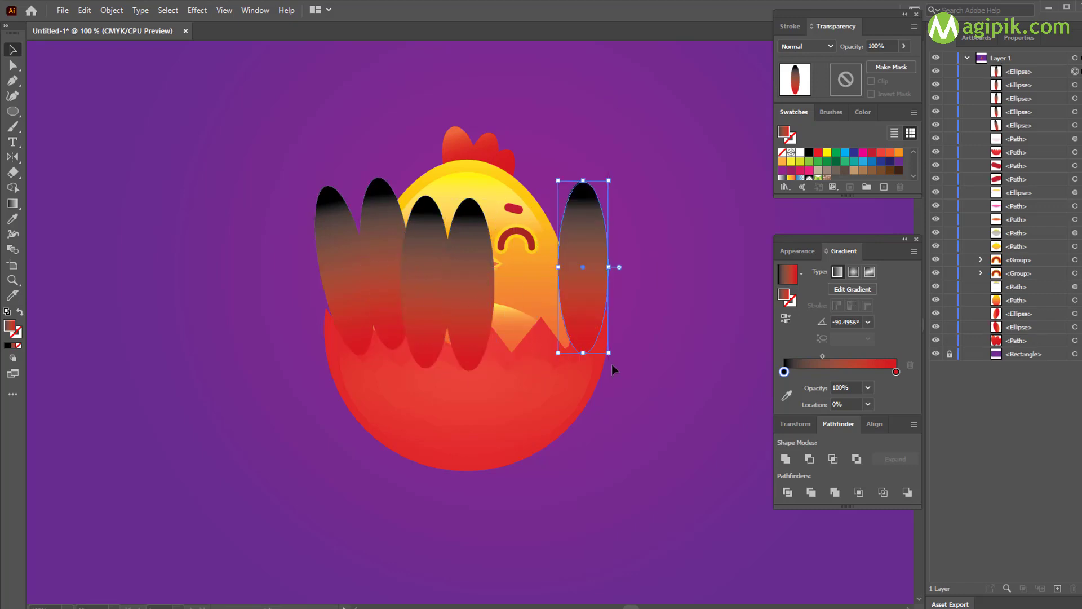
{"action": "left_click_drag", "start_coordinate": [613, 370], "coordinate": [568, 385]}
{"action": "left_click_drag", "start_coordinate": [588, 255], "coordinate": [578, 236]}
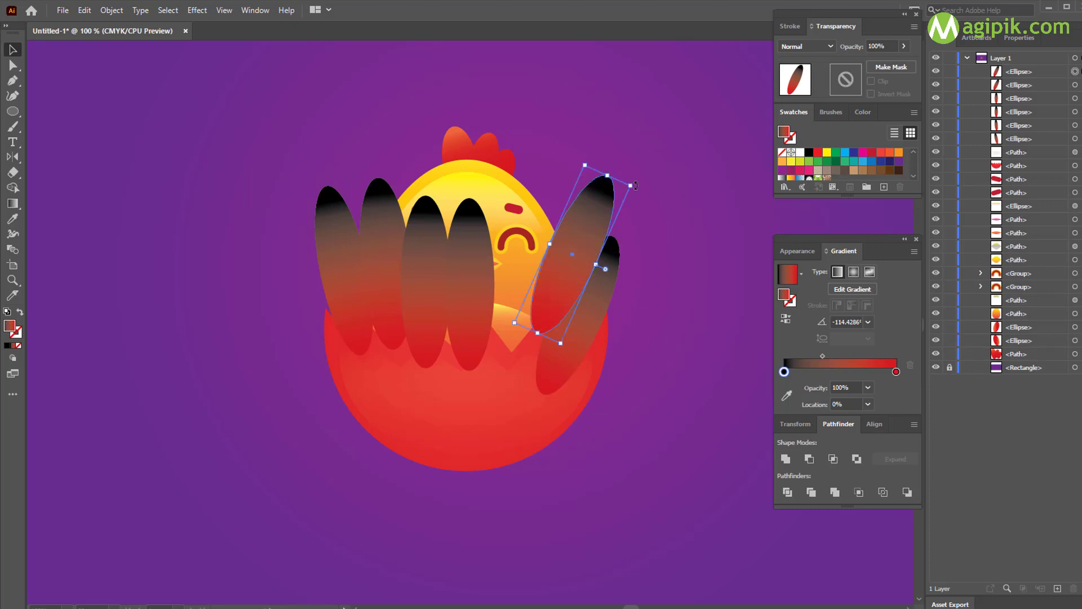
{"action": "left_click_drag", "start_coordinate": [635, 186], "coordinate": [629, 181]}
{"action": "left_click_drag", "start_coordinate": [593, 225], "coordinate": [587, 228]}
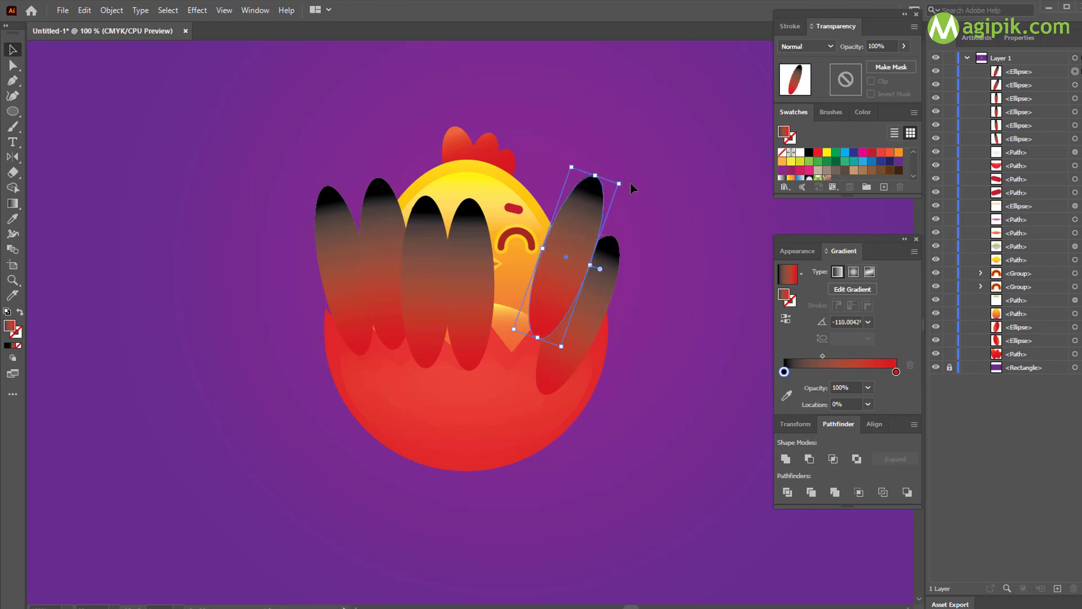
{"action": "left_click_drag", "start_coordinate": [624, 183], "coordinate": [619, 176]}
Step: Add another, slightly steeper feather copy inside the right-hand pair and nudge the outermost feather
{"action": "left_click_drag", "start_coordinate": [583, 217], "coordinate": [529, 221]}
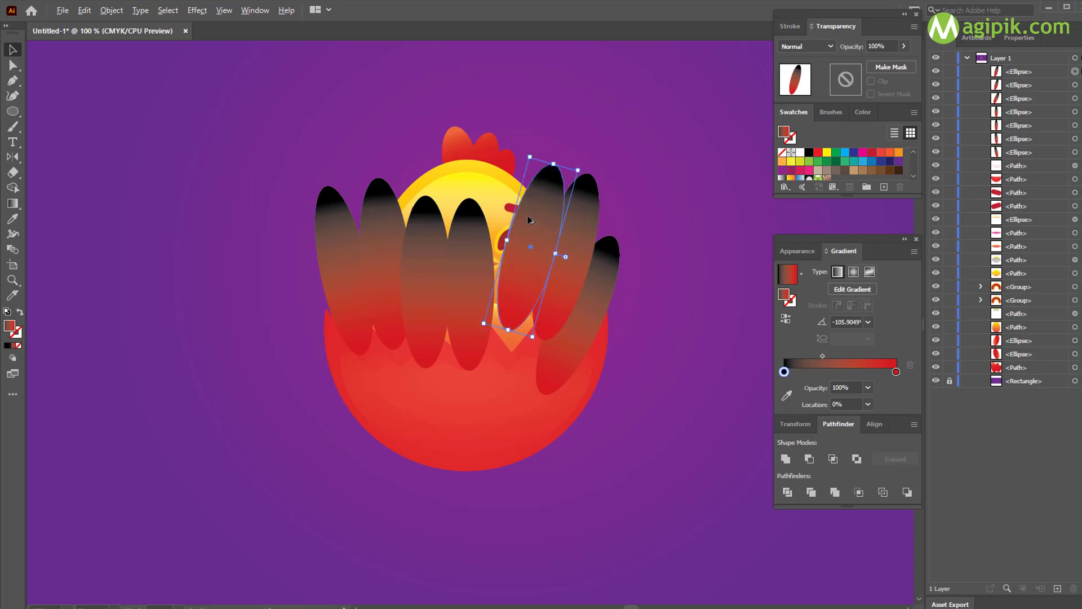
{"action": "left_click_drag", "start_coordinate": [583, 173], "coordinate": [548, 192]}
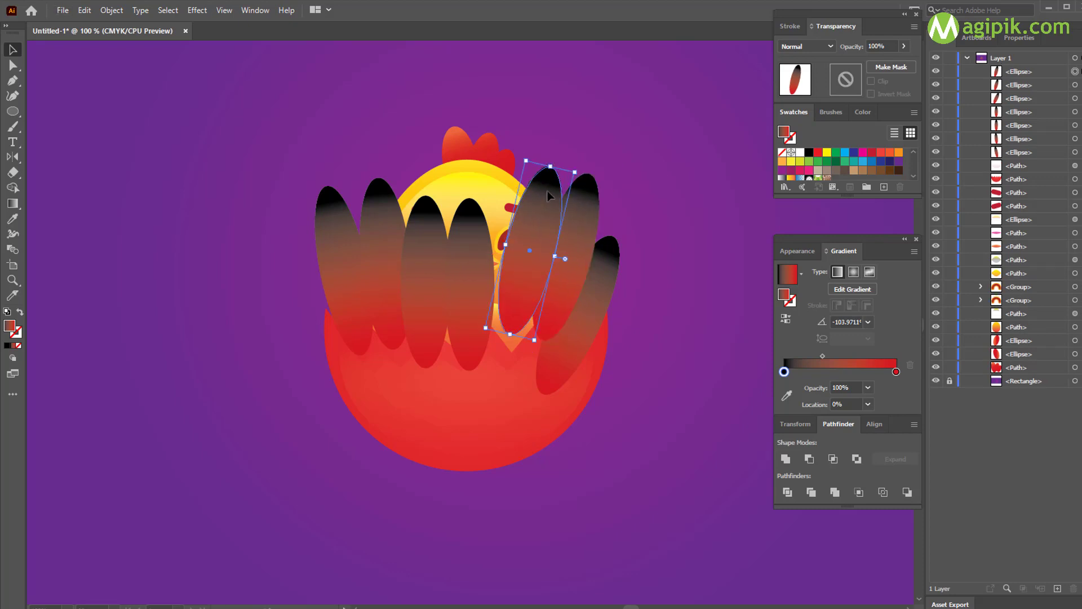
{"action": "left_click", "coordinate": [612, 262]}
{"action": "left_click_drag", "start_coordinate": [612, 258], "coordinate": [609, 266]}
Step: Duplicate a right-hand feather into the gap near the middle and rotate the copy nearly upright
{"action": "left_click_drag", "start_coordinate": [583, 197], "coordinate": [487, 274]}
{"action": "left_click_drag", "start_coordinate": [496, 385], "coordinate": [519, 386]}
{"action": "left_click_drag", "start_coordinate": [505, 322], "coordinate": [517, 322]}
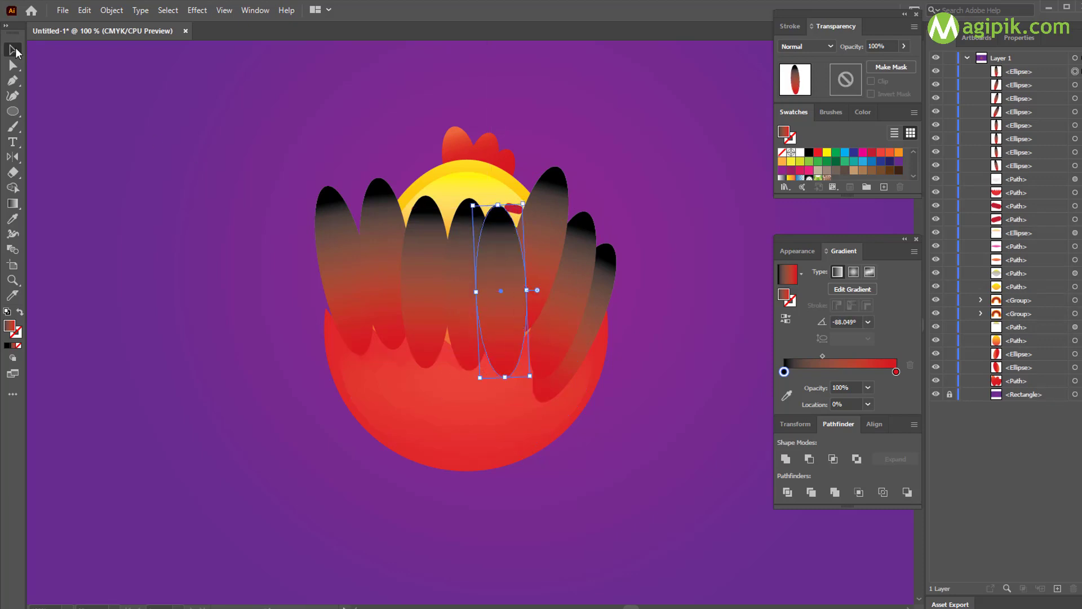
Step: Unite all the feather ellipses into one shape and stack it behind the chick, directly above the background rectangle
{"action": "left_click", "coordinate": [348, 283], "text": "shift"}
{"action": "left_click", "coordinate": [388, 266], "text": "shift"}
{"action": "left_click", "coordinate": [420, 257], "text": "shift"}
{"action": "left_click", "coordinate": [462, 260], "text": "shift"}
{"action": "left_click", "coordinate": [501, 260], "text": "shift"}
{"action": "left_click", "coordinate": [550, 246], "text": "shift"}
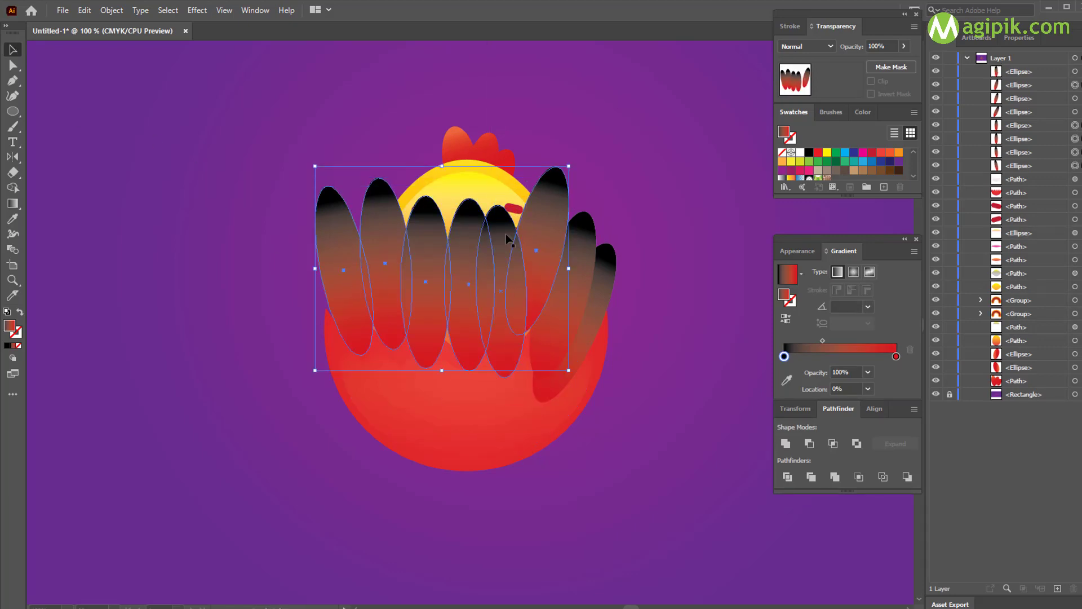
{"action": "left_click", "coordinate": [507, 235], "text": "shift"}
{"action": "left_click", "coordinate": [577, 272], "text": "shift"}
{"action": "left_click", "coordinate": [595, 290], "text": "shift"}
{"action": "left_click", "coordinate": [782, 444]}
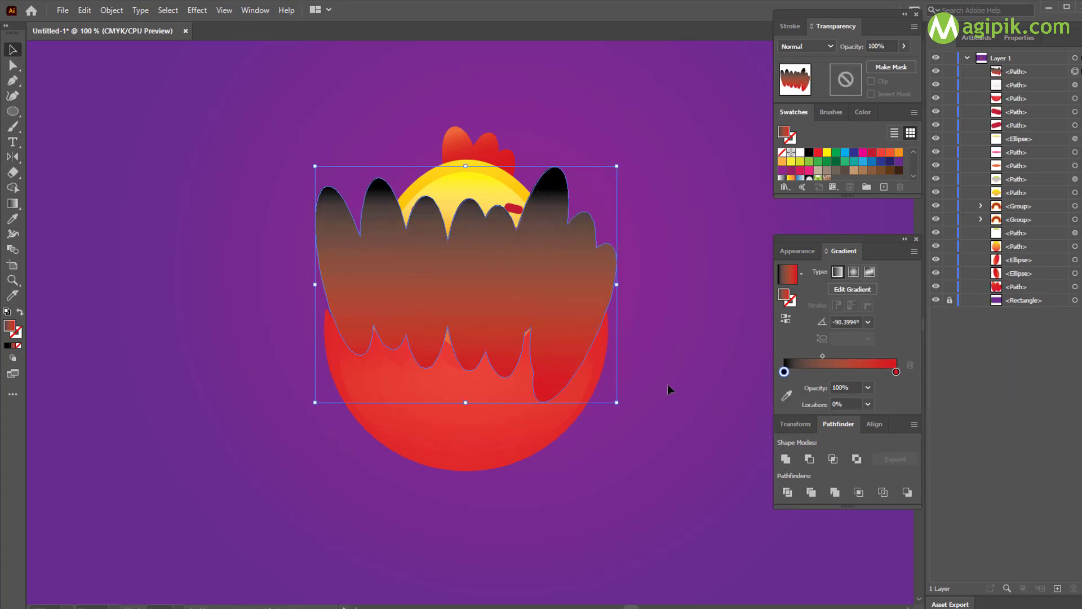
{"action": "left_click_drag", "start_coordinate": [1023, 75], "coordinate": [1015, 294]}
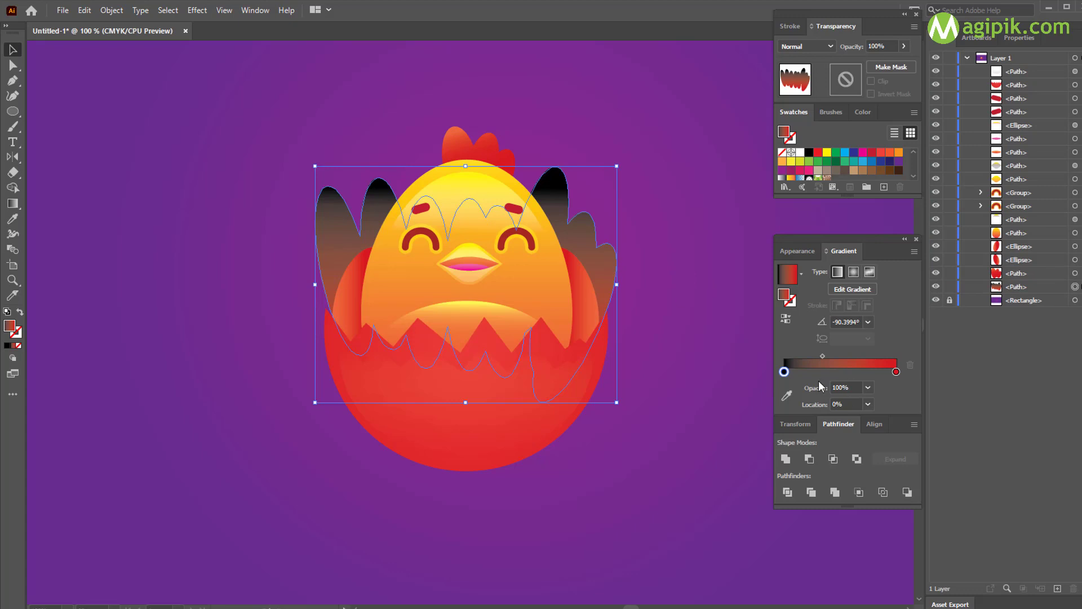
Step: Recolor the feather gradient's black start light green and add a light blue middle stop at about 52%
{"action": "left_click", "coordinate": [787, 394]}
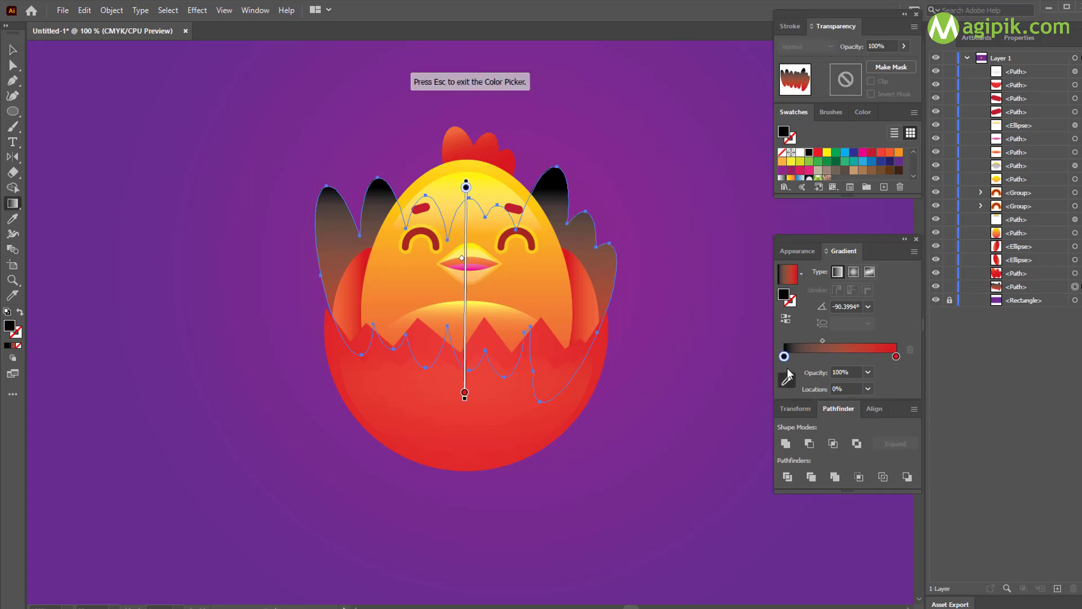
{"action": "left_click", "coordinate": [809, 161]}
{"action": "left_click", "coordinate": [843, 356]}
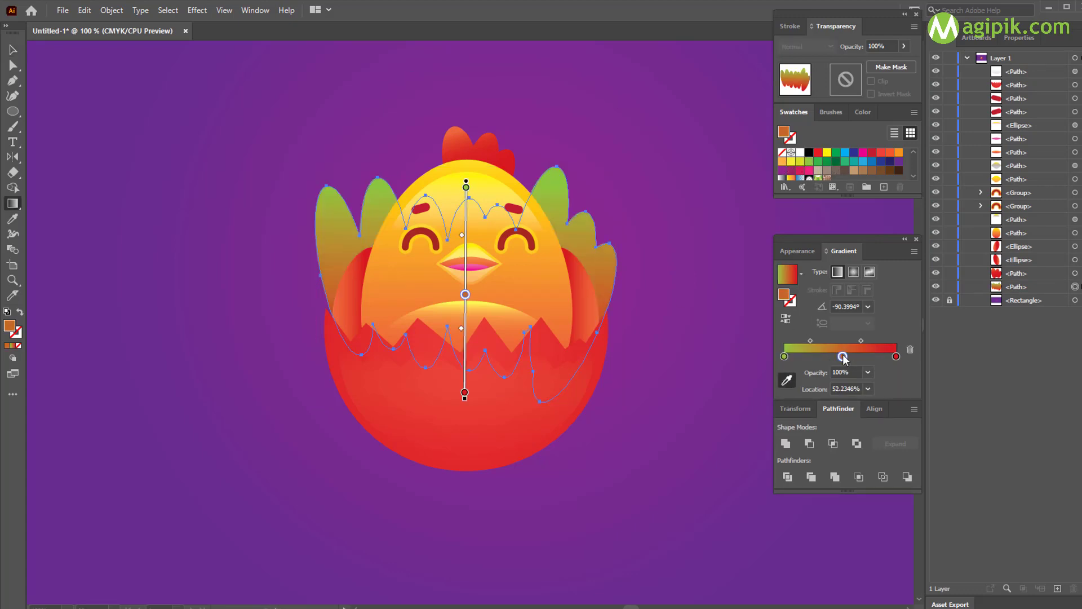
{"action": "left_click", "coordinate": [845, 152]}
Step: Replace the red end stop of the feather gradient with a purple one at 100%
{"action": "left_click", "coordinate": [895, 357]}
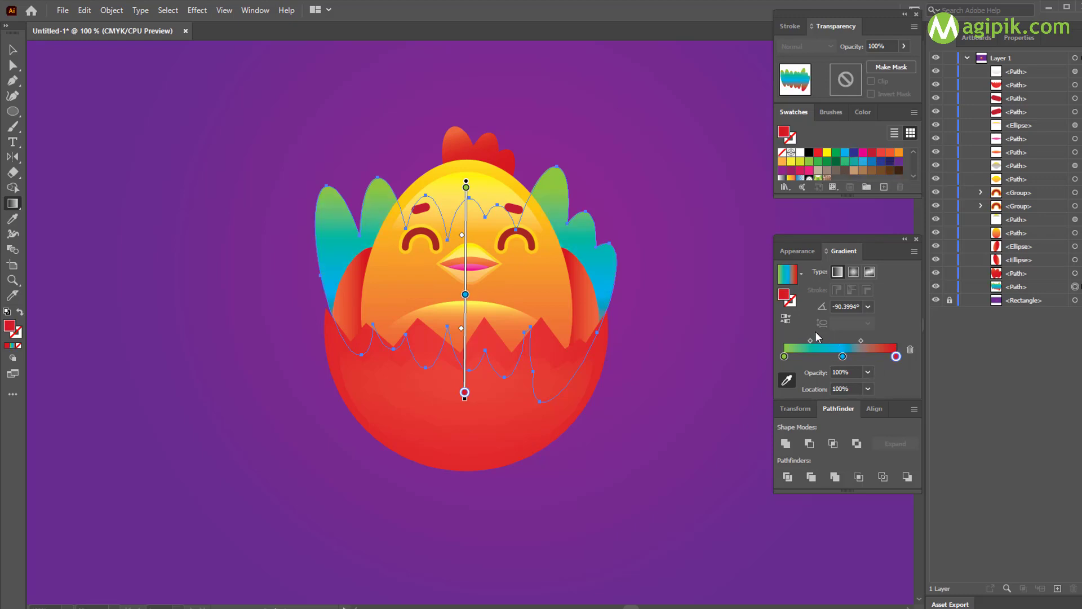
{"action": "left_click", "coordinate": [899, 162]}
{"action": "left_click_drag", "start_coordinate": [896, 357], "coordinate": [800, 357]}
{"action": "left_click", "coordinate": [911, 349]}
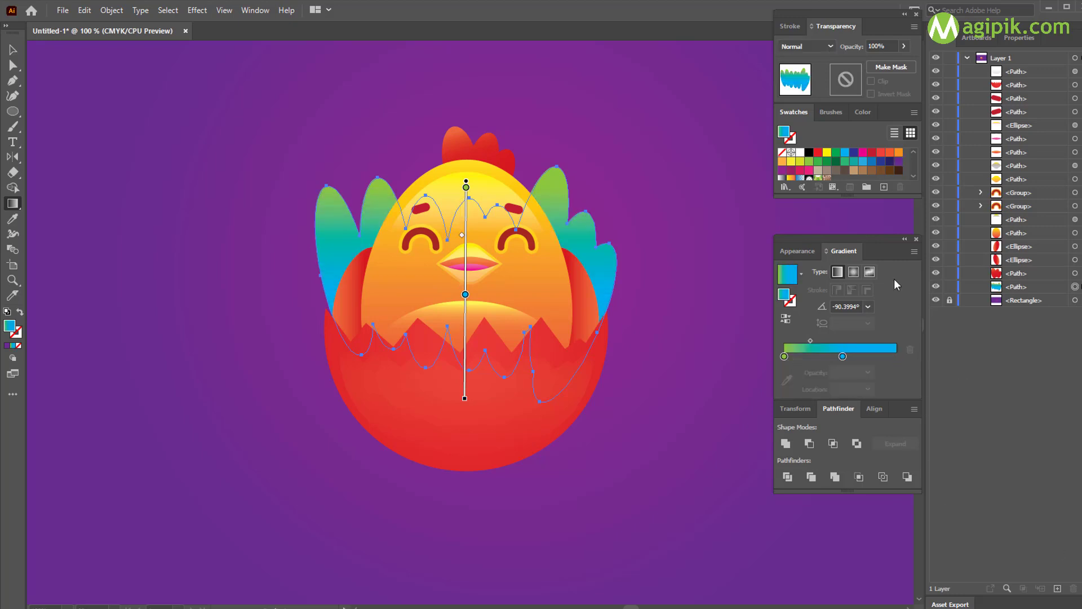
{"action": "left_click", "coordinate": [896, 356]}
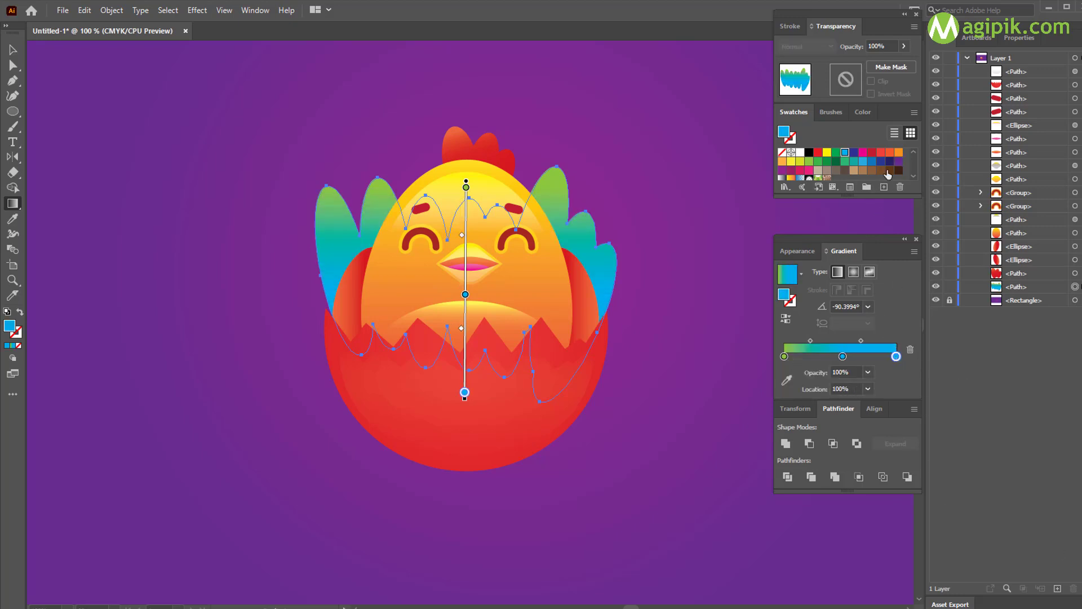
{"action": "left_click", "coordinate": [898, 161]}
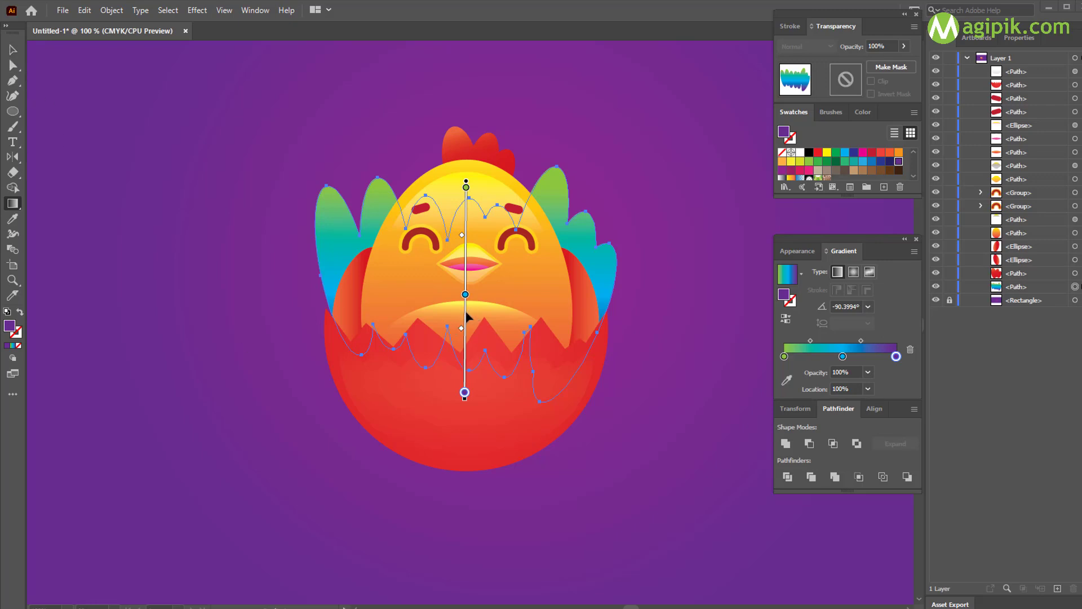
Step: Shift the feather gradient upward and reposition its stops, with green at about 21% and blue at about 61%, then deselect the shape
{"action": "left_click_drag", "start_coordinate": [465, 312], "coordinate": [464, 275]}
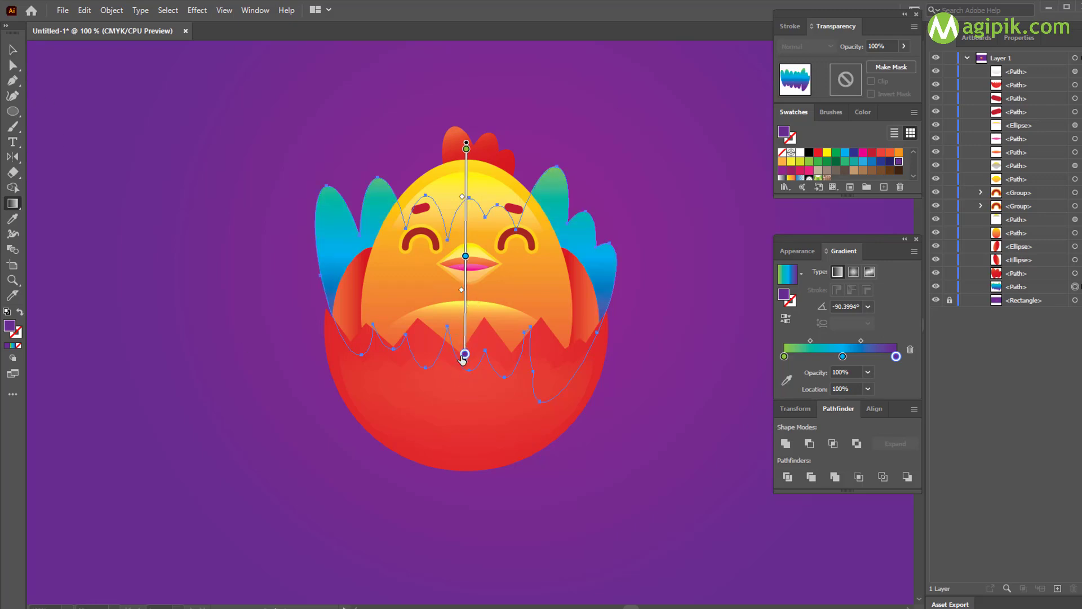
{"action": "left_click_drag", "start_coordinate": [465, 355], "coordinate": [465, 322]}
{"action": "left_click_drag", "start_coordinate": [466, 256], "coordinate": [466, 273]}
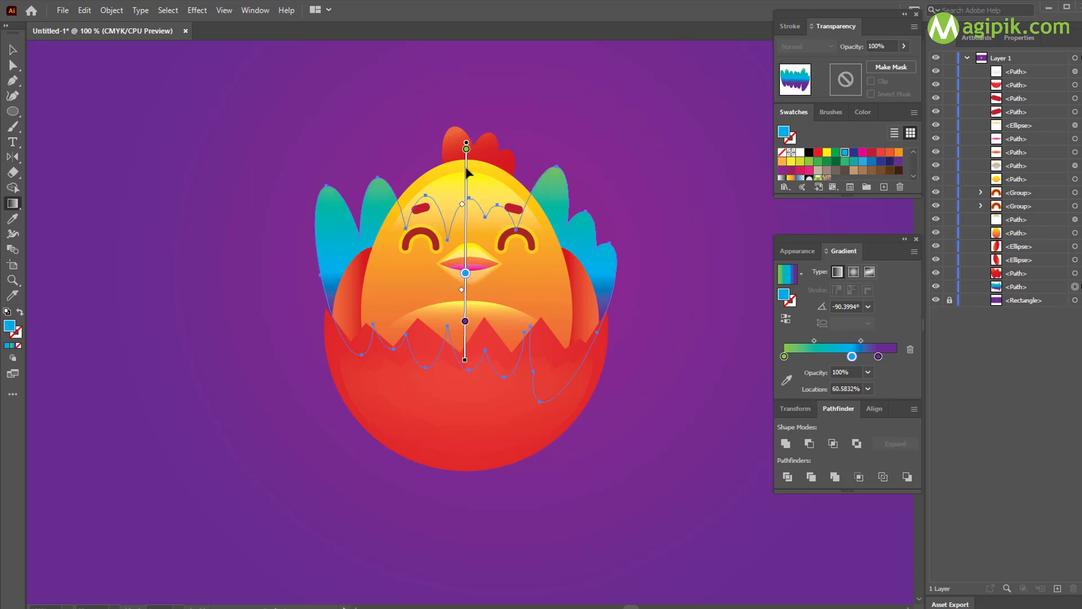
{"action": "left_click_drag", "start_coordinate": [467, 149], "coordinate": [466, 174]}
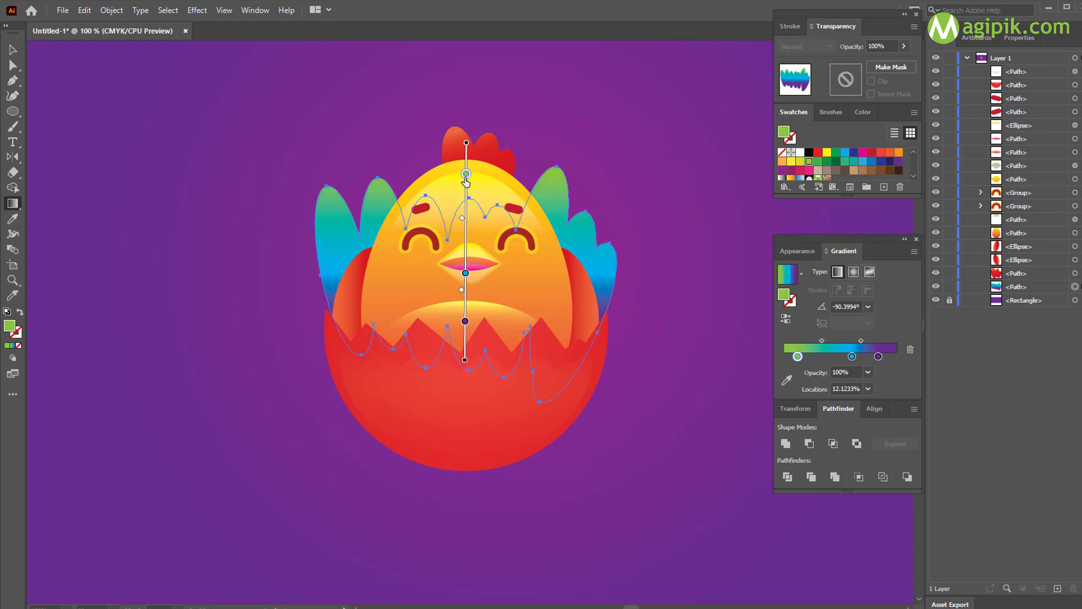
{"action": "left_click_drag", "start_coordinate": [466, 261], "coordinate": [466, 220]}
{"action": "left_click_drag", "start_coordinate": [466, 144], "coordinate": [466, 164]}
{"action": "left_click", "coordinate": [10, 50]}
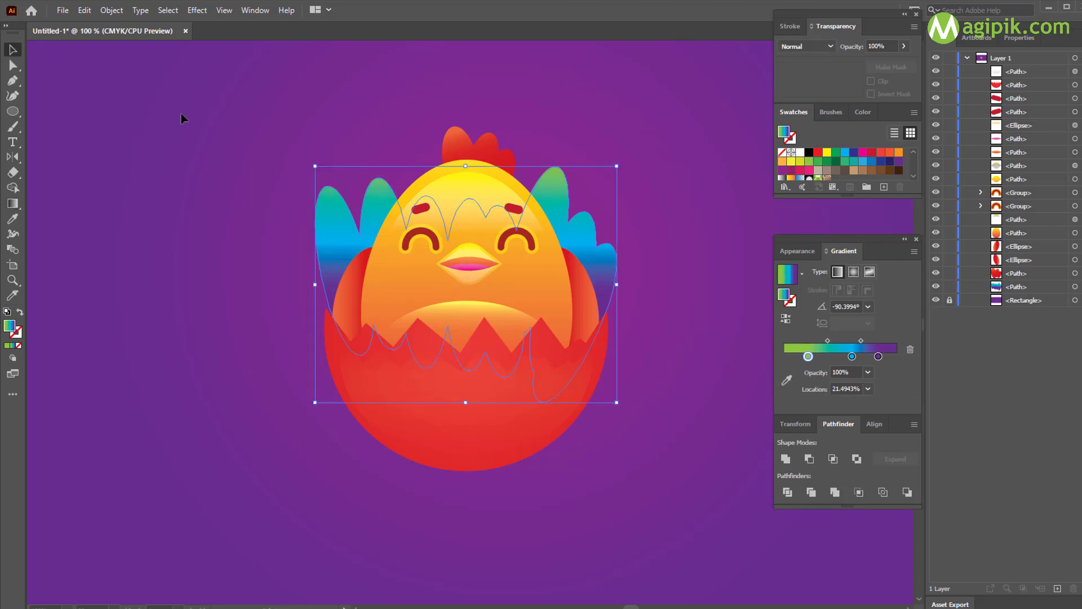
{"action": "left_click", "coordinate": [182, 116]}
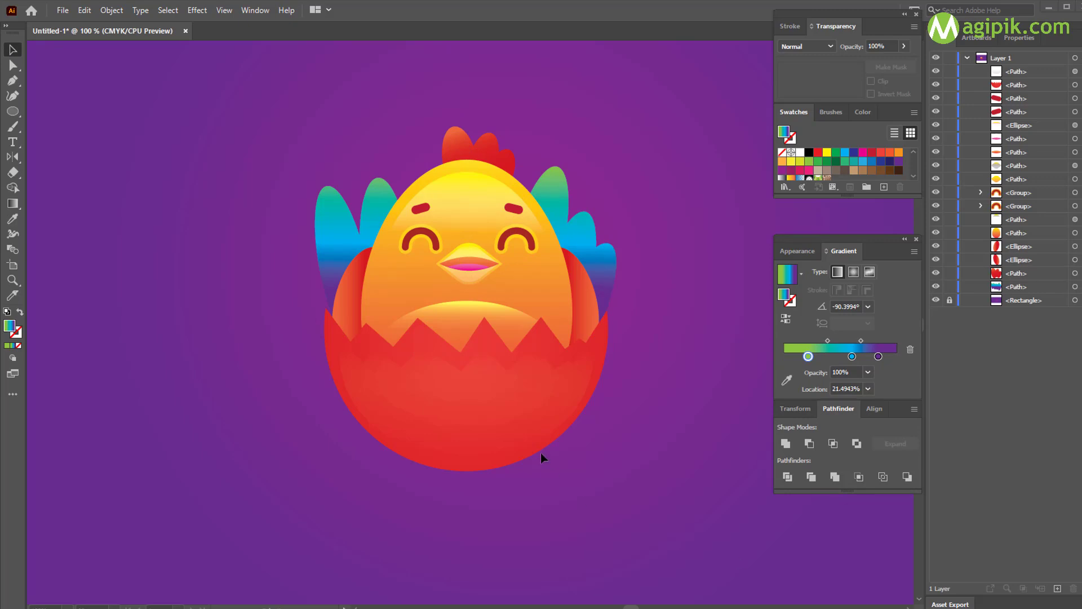
Step: Copy the yellow base shape of the beak
{"action": "scroll", "coordinate": [493, 299], "scroll_direction": "up", "scroll_amount": 2}
{"action": "left_click", "coordinate": [493, 249]}
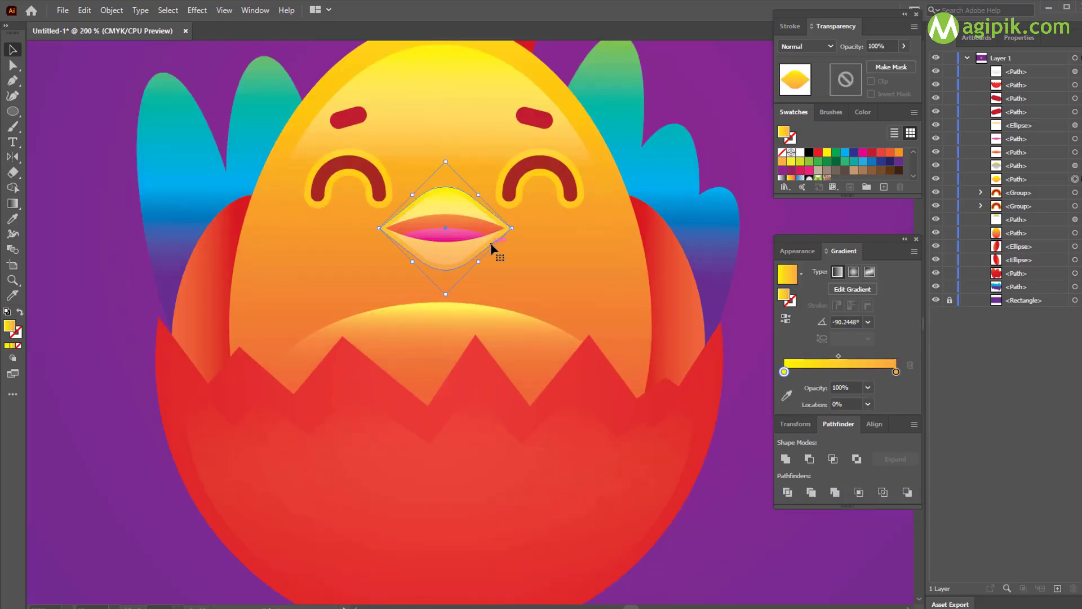
{"action": "key", "text": "ctrl+c"}
{"action": "key", "text": "ctrl+v"}
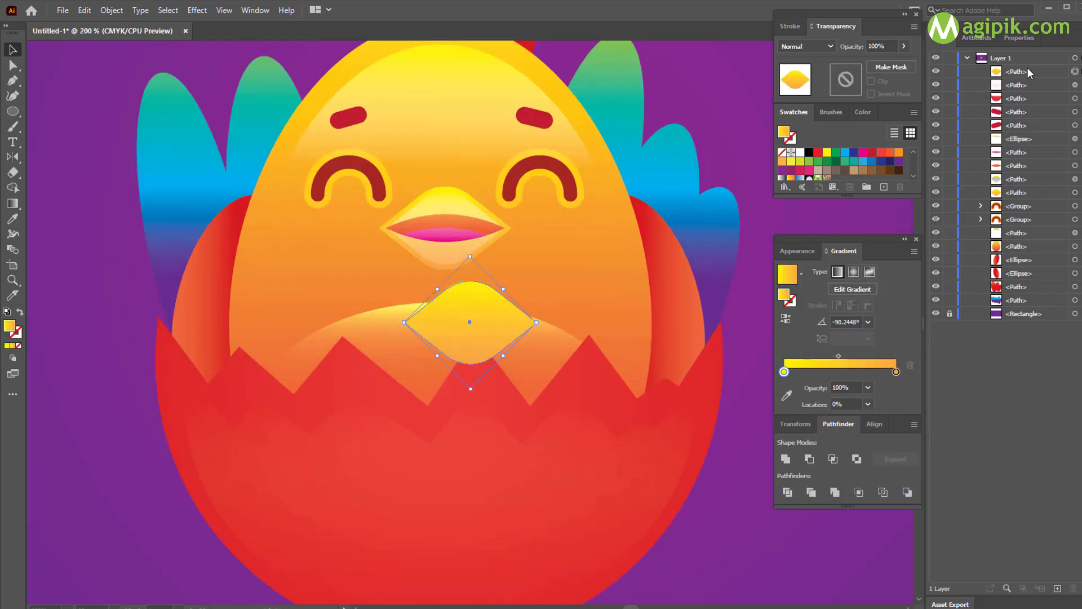
{"action": "left_click", "coordinate": [1029, 72]}
{"action": "key", "text": "ctrl+z"}
Step: Paste the beak copy in place, stack it beneath the original, and pull its lower point down toward the belly highlight
{"action": "key", "text": "ctrl+f"}
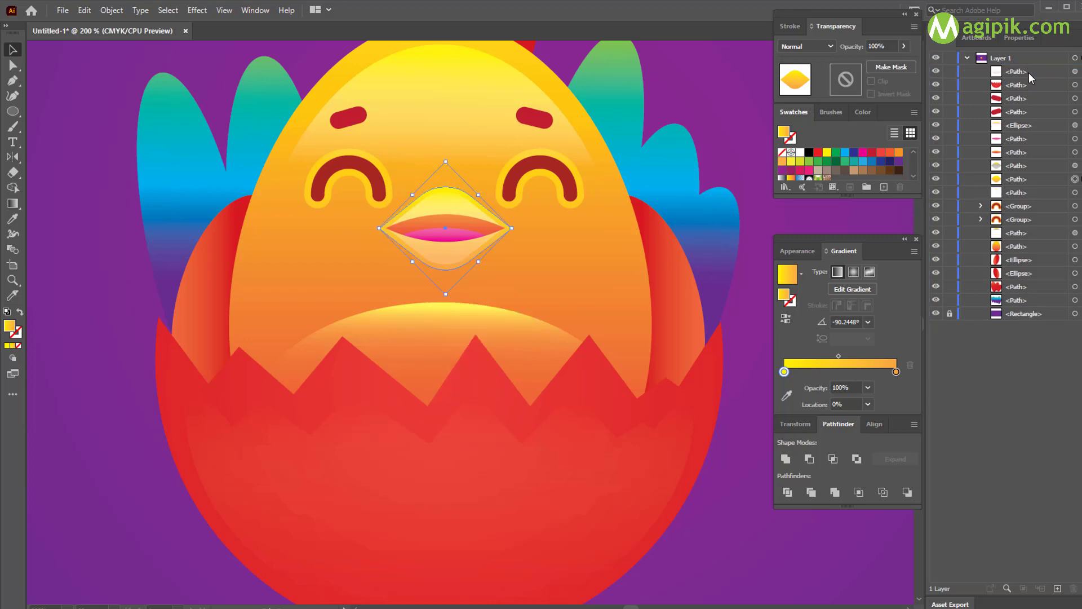
{"action": "left_click_drag", "start_coordinate": [1034, 181], "coordinate": [1023, 201]}
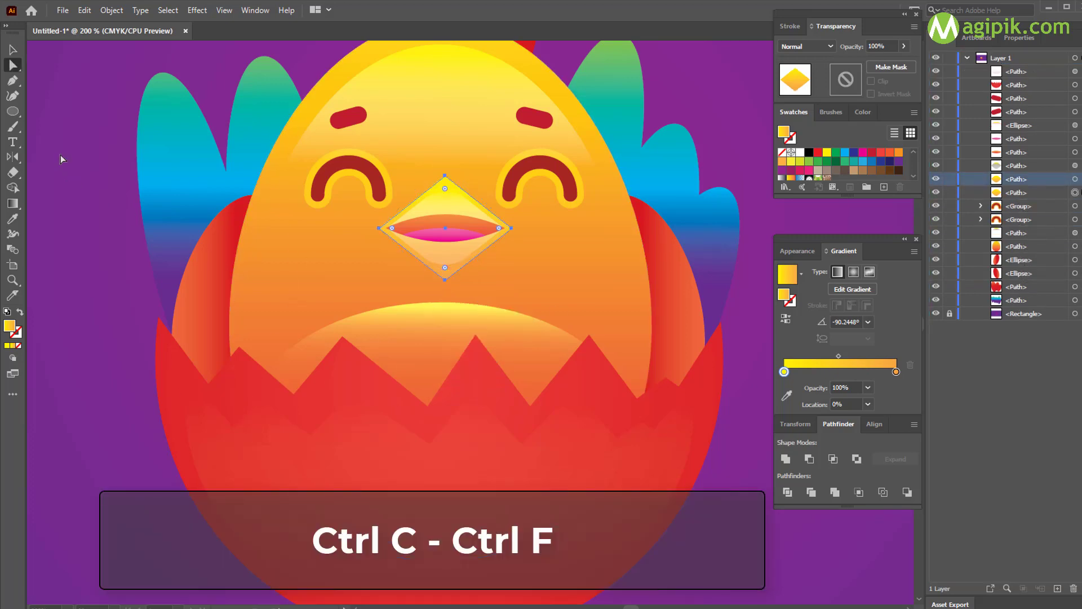
{"action": "left_click_drag", "start_coordinate": [445, 279], "coordinate": [446, 303]}
{"action": "left_click_drag", "start_coordinate": [445, 176], "coordinate": [449, 234]}
{"action": "key", "text": "ctrl+z"}
{"action": "left_click", "coordinate": [12, 52]}
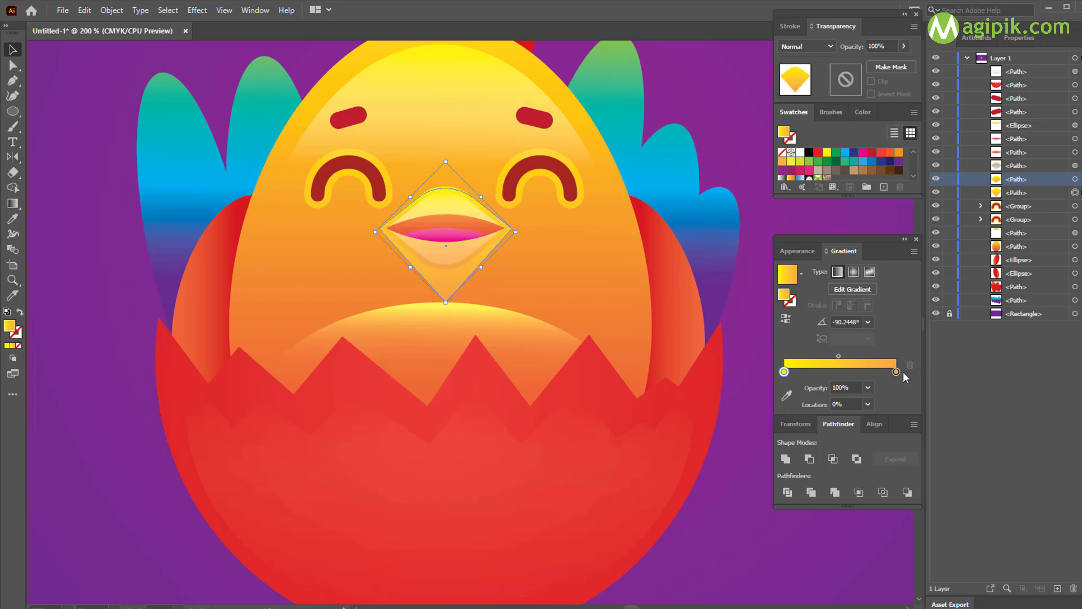
Step: Recolor the beak copy's gradient to run from orange (M 72.16, Y 90.59) to white
{"action": "double_click", "coordinate": [785, 373]}
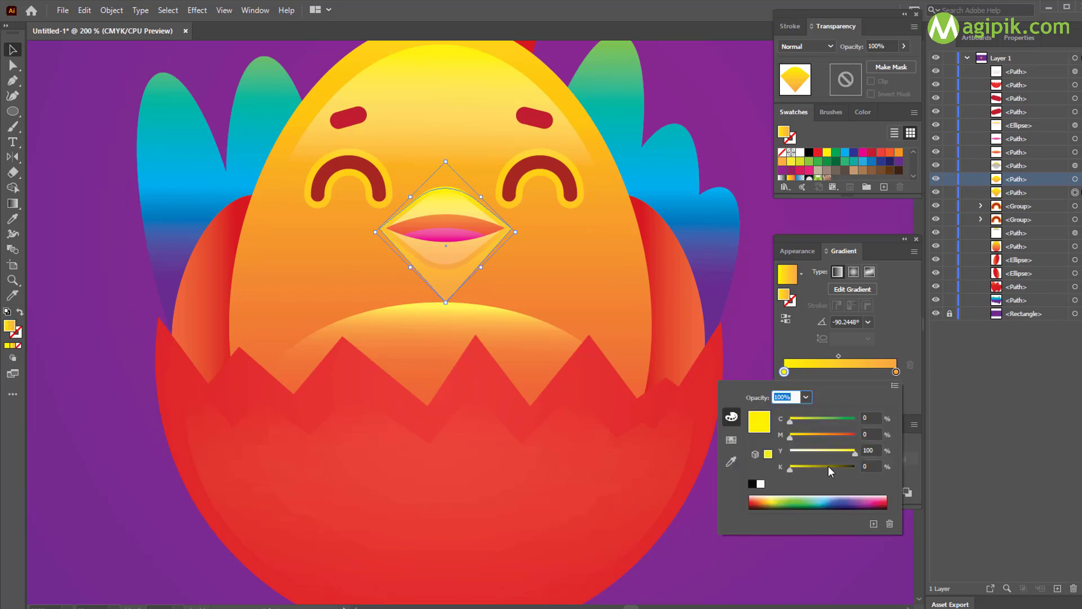
{"action": "left_click", "coordinate": [759, 498]}
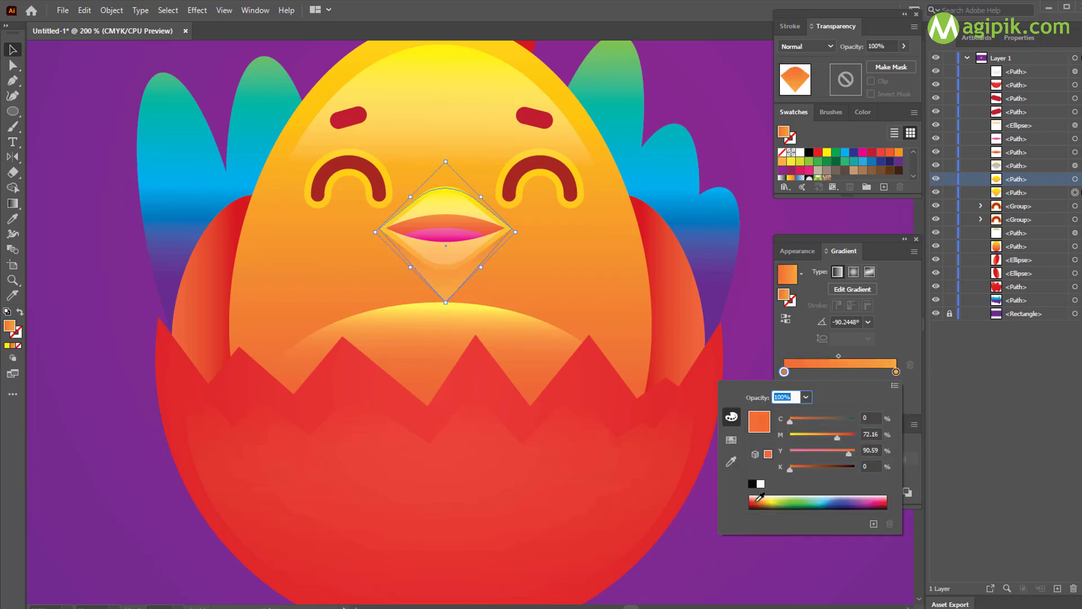
{"action": "double_click", "coordinate": [897, 372]}
{"action": "left_click", "coordinate": [760, 483]}
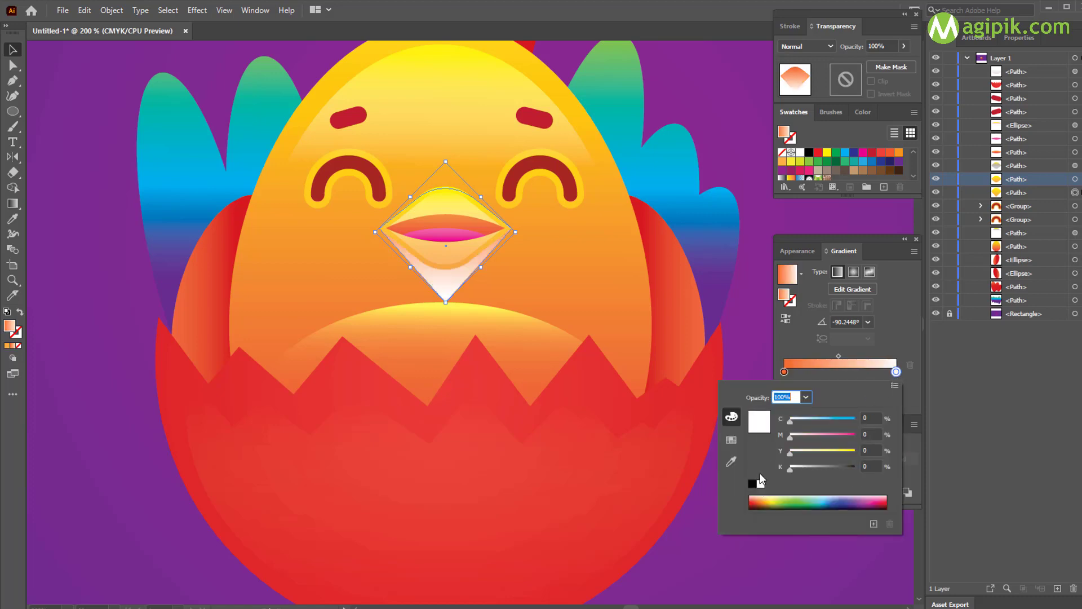
{"action": "left_click", "coordinate": [906, 343]}
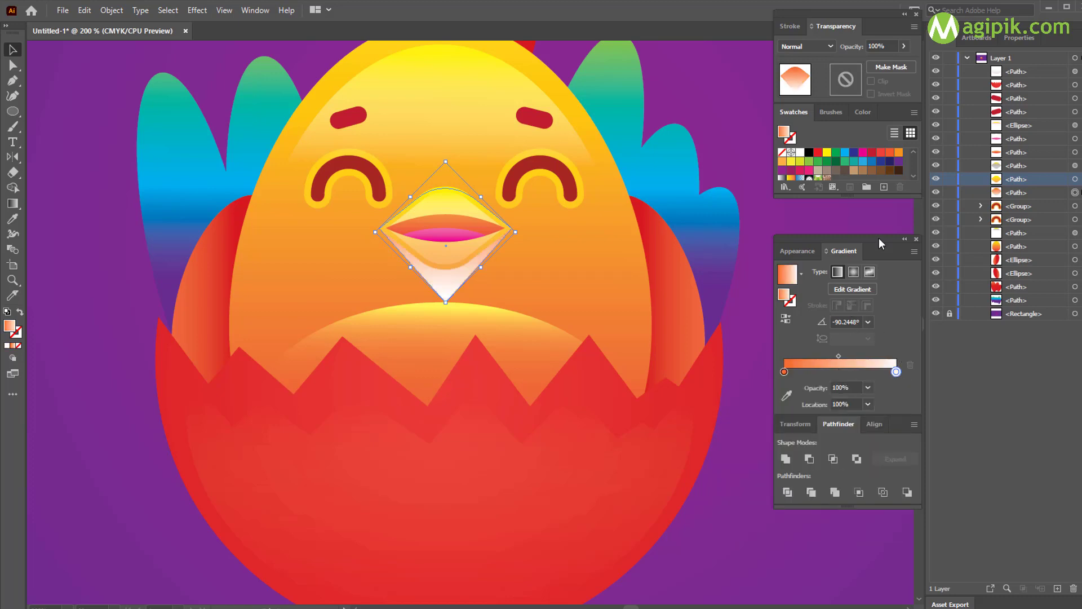
Step: Set the beak shadow's blend mode to Multiply and deselect it
{"action": "left_click", "coordinate": [806, 46]}
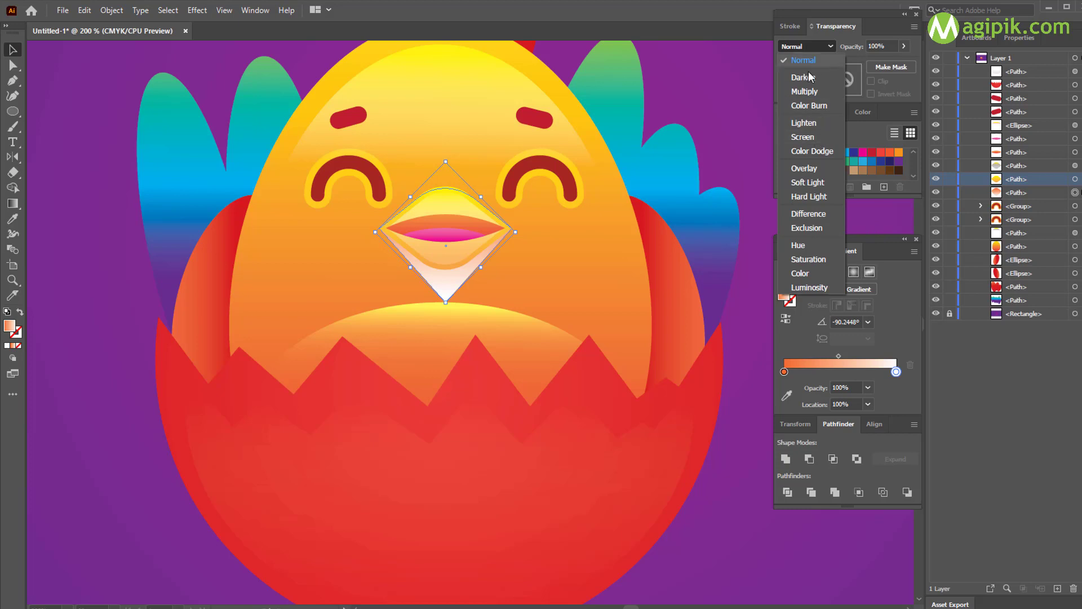
{"action": "left_click", "coordinate": [802, 90]}
{"action": "left_click", "coordinate": [729, 137]}
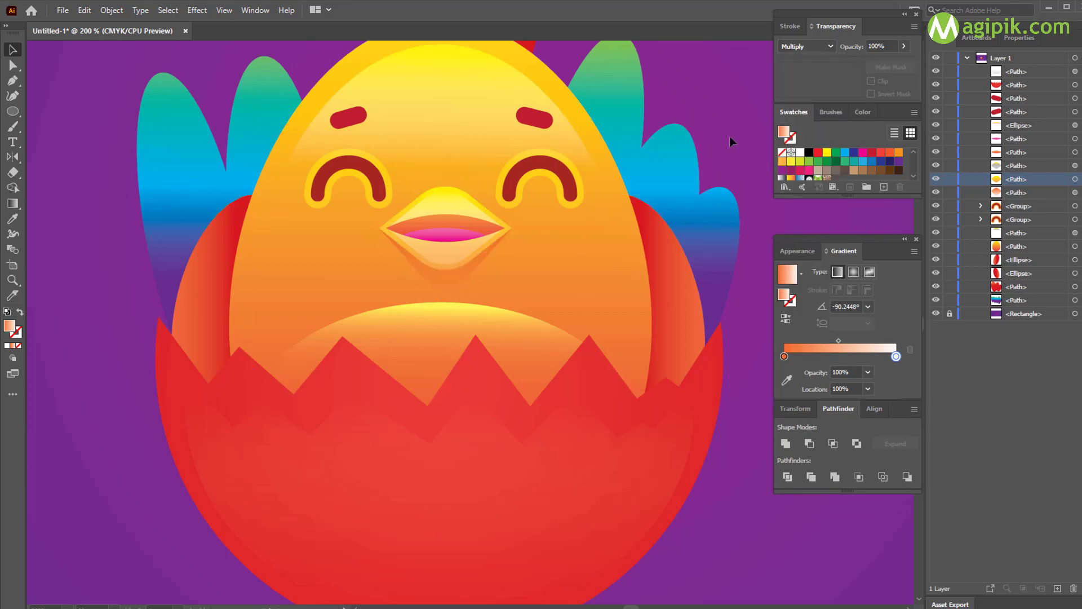
Step: Fine-tune the beak shadow's lower point and shift its gradient midpoint toward the orange end for a softer fade
{"action": "left_click", "coordinate": [446, 294]}
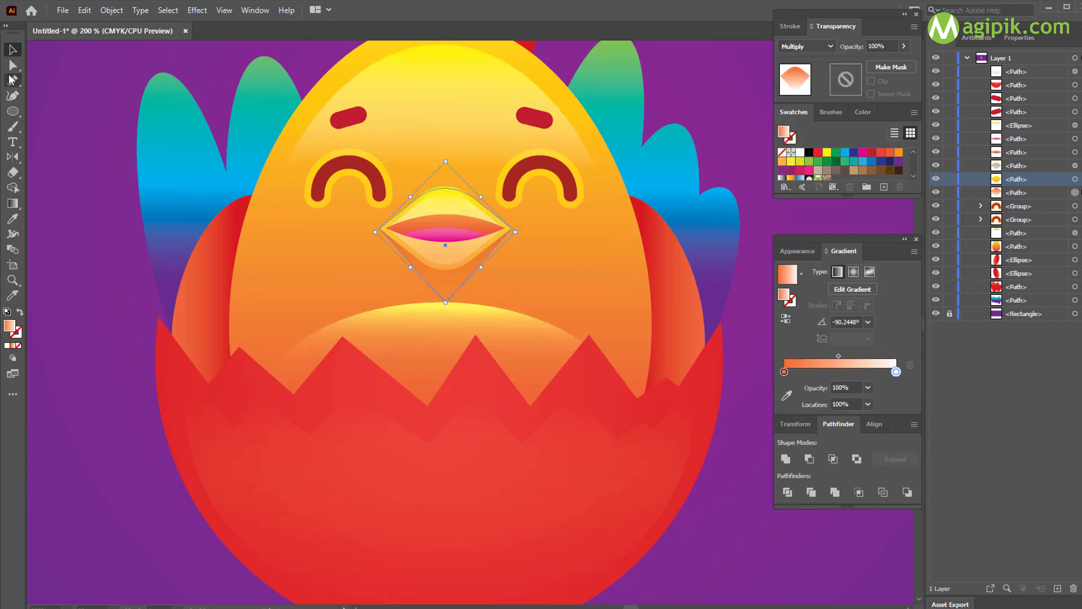
{"action": "key", "text": "a"}
{"action": "mouse_move", "coordinate": [445, 301]}
{"action": "left_mouse_down"}
{"action": "mouse_move", "coordinate": [445, 291]}
{"action": "mouse_move", "coordinate": [445, 302]}
{"action": "left_mouse_up"}
{"action": "left_click", "coordinate": [12, 203]}
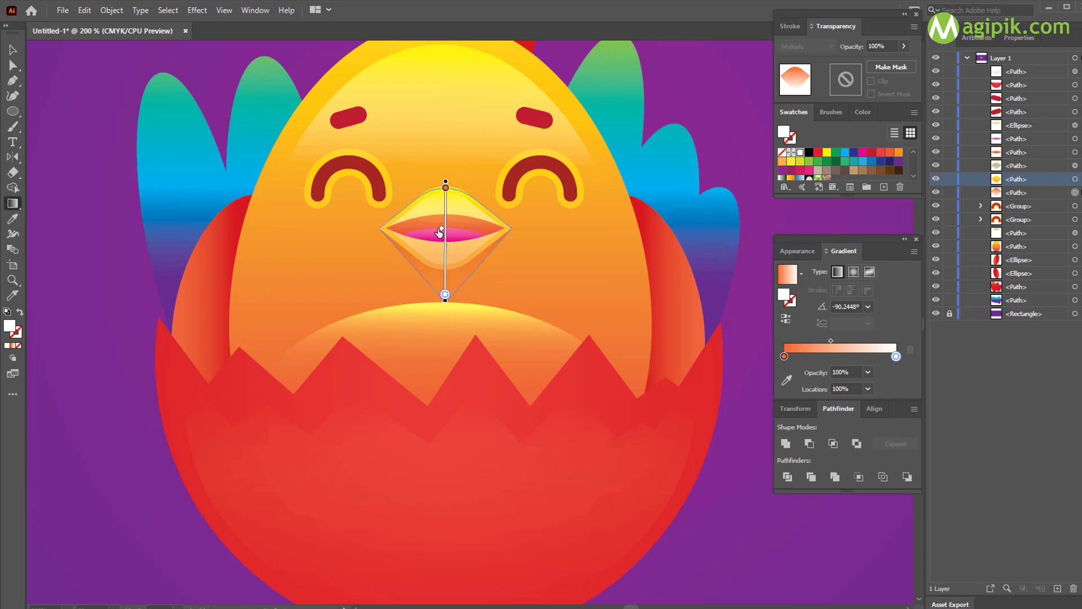
{"action": "left_click", "coordinate": [13, 50]}
{"action": "key", "text": "ctrl+shift+a"}
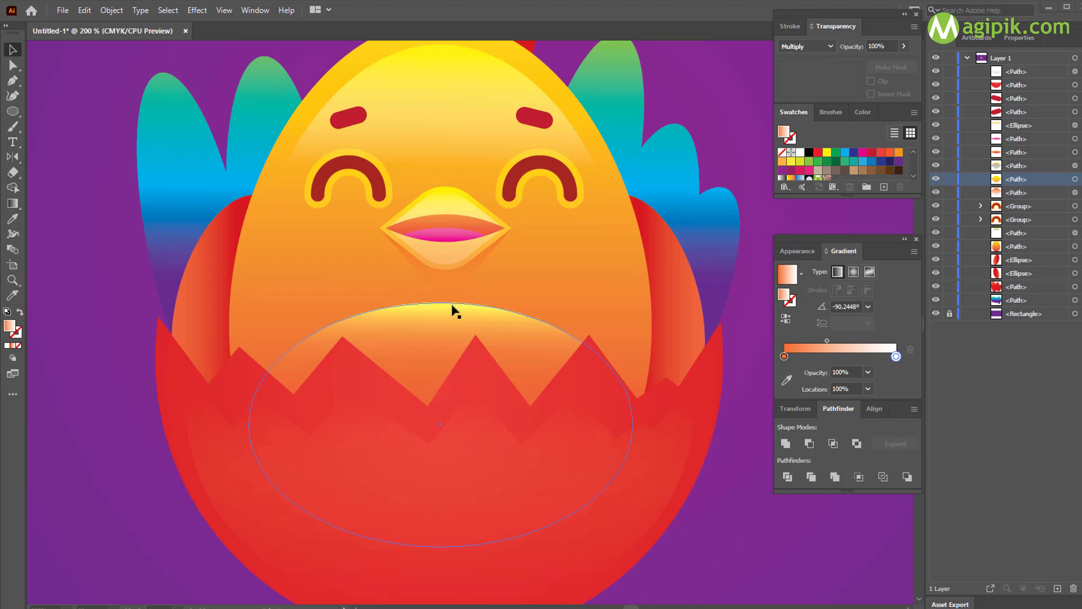
Step: Duplicate the chick's body and both wings in place and unite the copies into one shape
{"action": "scroll", "coordinate": [428, 270], "scroll_direction": "up", "scroll_amount": 2}
{"action": "scroll", "coordinate": [429, 274], "scroll_direction": "down", "scroll_amount": 3}
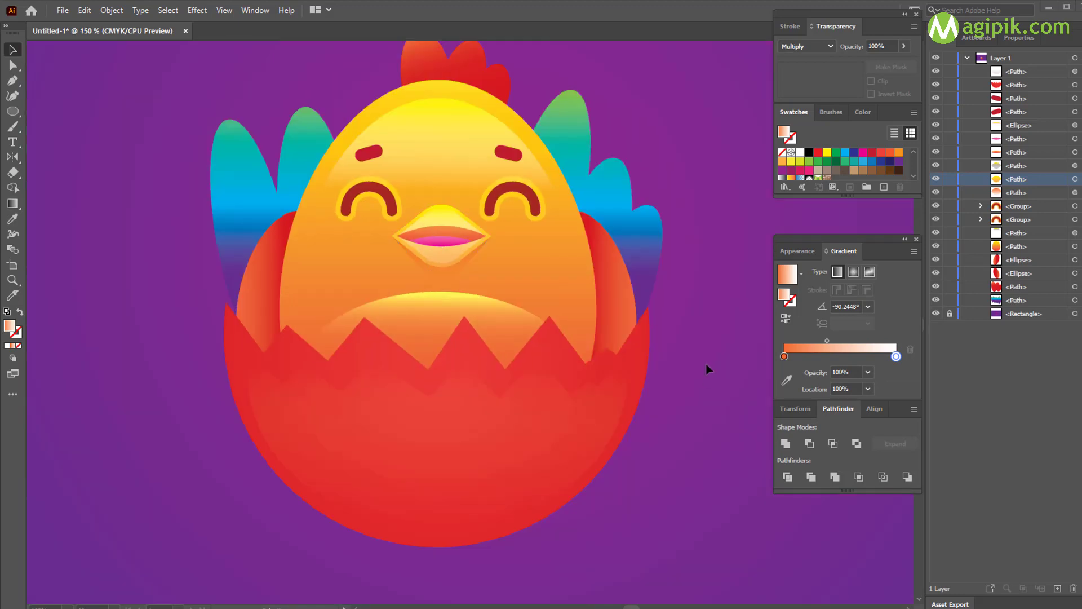
{"action": "scroll", "coordinate": [621, 377], "scroll_direction": "down", "scroll_amount": 2}
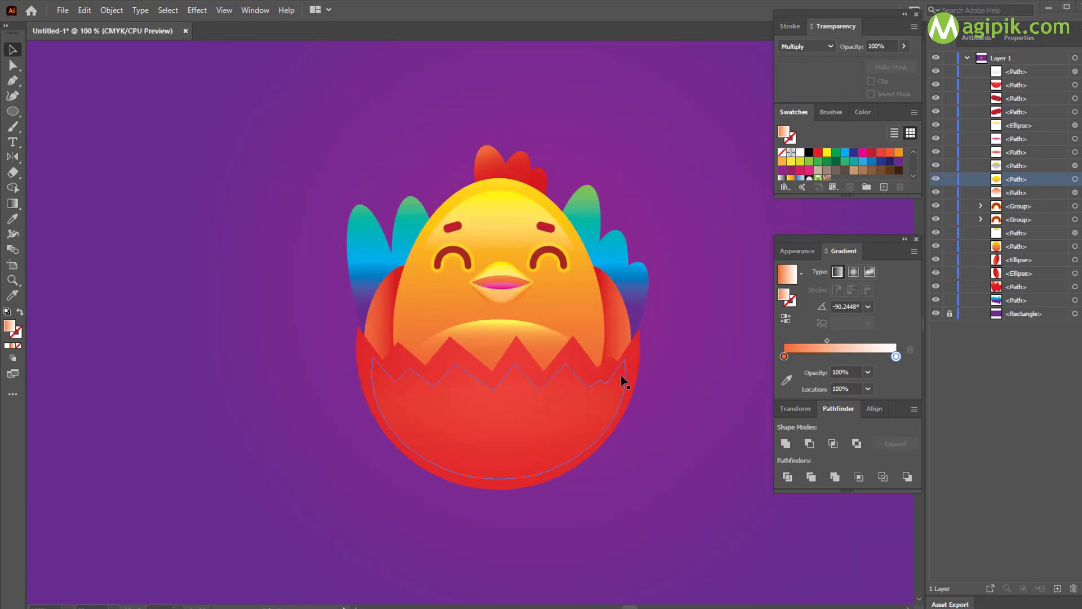
{"action": "scroll", "coordinate": [622, 376], "scroll_direction": "right", "scroll_amount": 1}
{"action": "scroll", "coordinate": [571, 373], "scroll_direction": "down", "scroll_amount": 1}
{"action": "scroll", "coordinate": [571, 372], "scroll_direction": "right", "scroll_amount": 2}
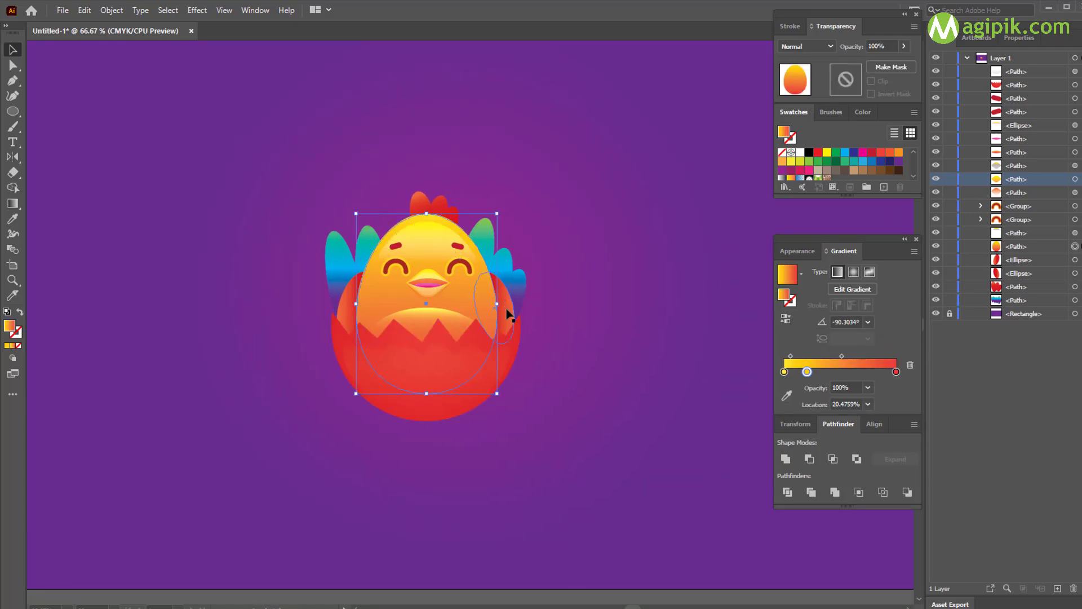
{"action": "left_click", "coordinate": [506, 309], "text": "shift"}
{"action": "left_click", "coordinate": [349, 305], "text": "shift"}
{"action": "key", "text": "ctrl+c"}
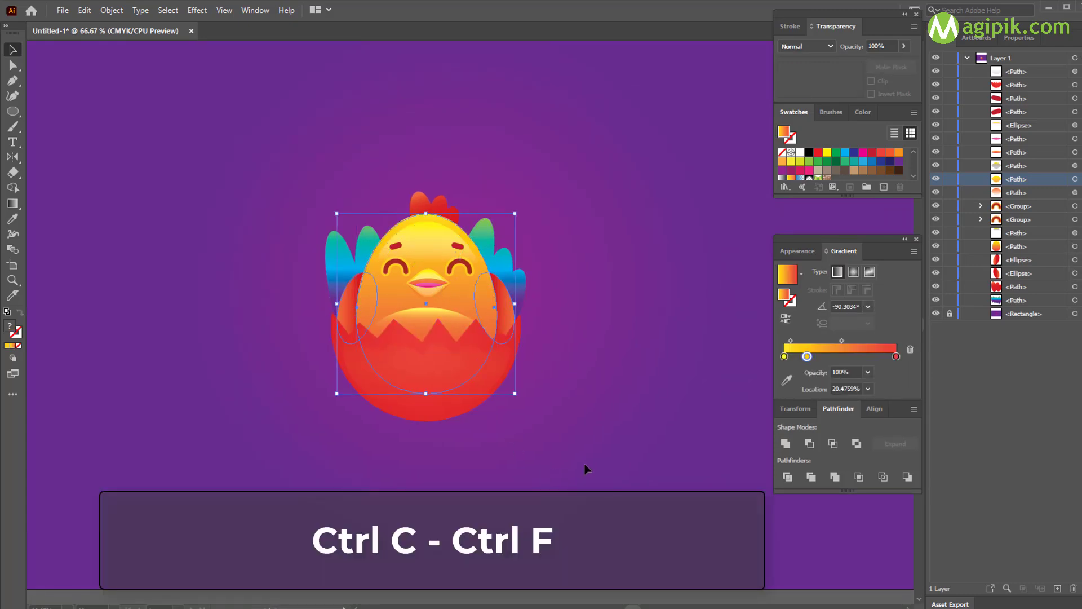
{"action": "key", "text": "ctrl+f"}
{"action": "left_click", "coordinate": [786, 444]}
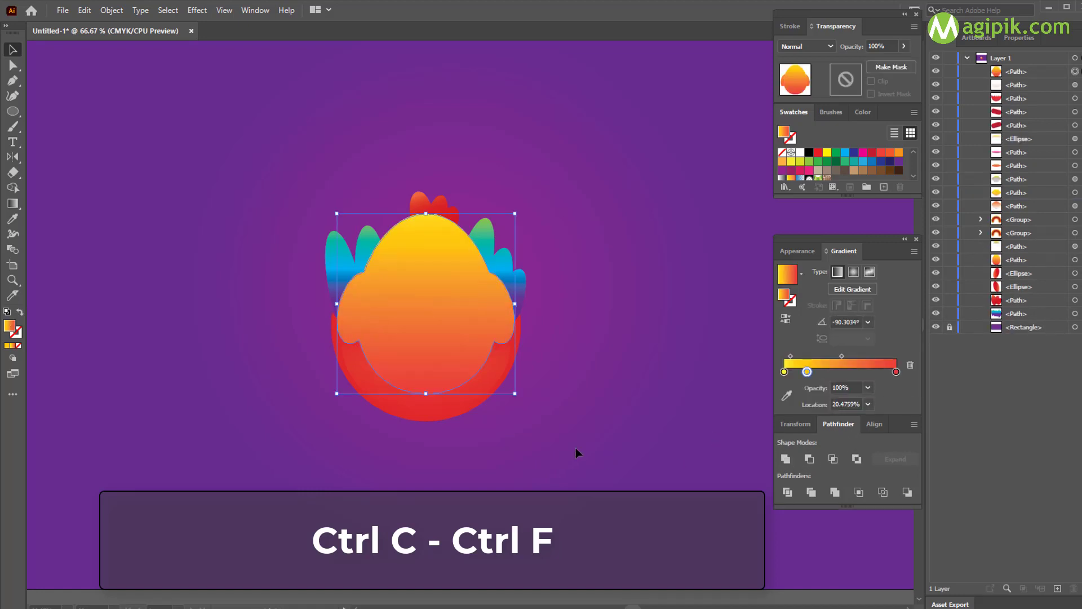
Step: Fill the united shape with a fully opaque white-to-blue linear gradient, darker at its base, and set its blend mode to Multiply
{"action": "left_click", "coordinate": [800, 178]}
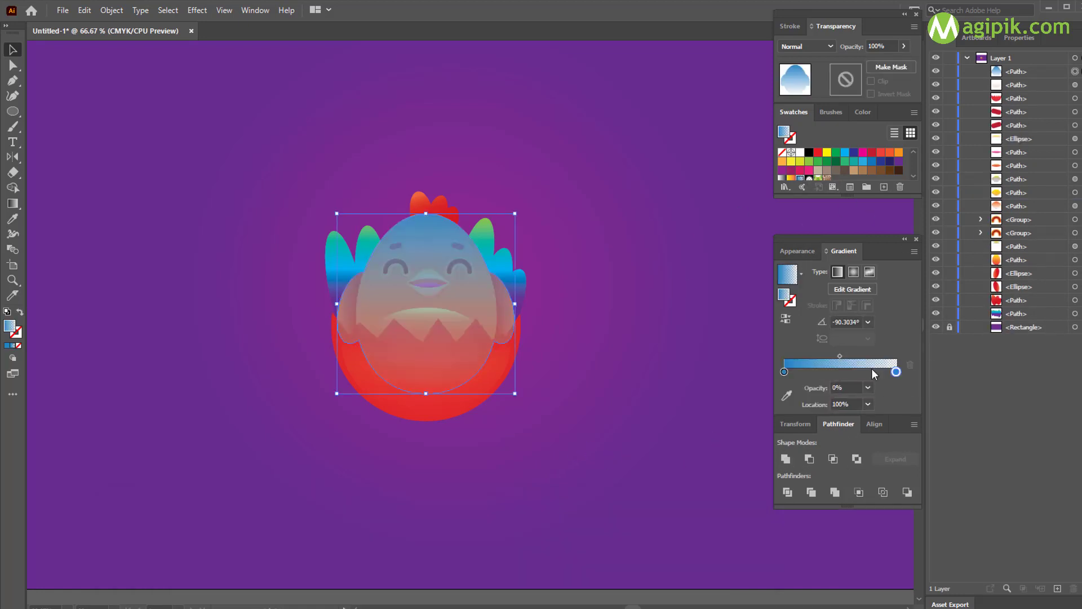
{"action": "left_click", "coordinate": [869, 387]}
{"action": "left_click", "coordinate": [886, 542]}
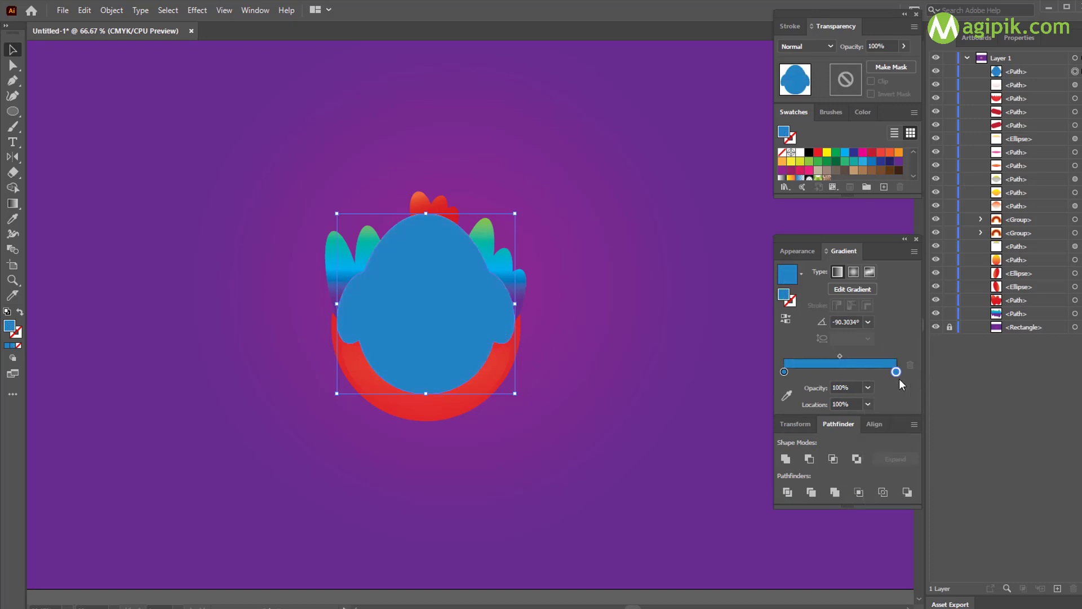
{"action": "double_click", "coordinate": [896, 372]}
{"action": "left_click", "coordinate": [760, 484]}
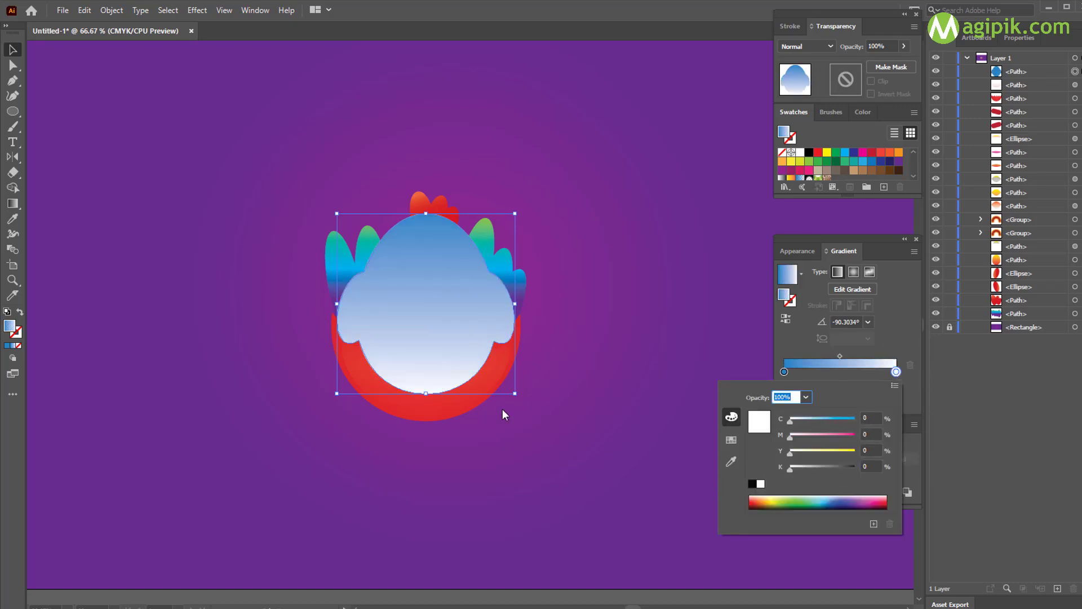
{"action": "left_click", "coordinate": [739, 333]}
{"action": "left_click_drag", "start_coordinate": [896, 372], "coordinate": [799, 377]}
{"action": "mouse_move", "coordinate": [785, 372]}
{"action": "left_mouse_down"}
{"action": "mouse_move", "coordinate": [978, 384]}
{"action": "mouse_move", "coordinate": [784, 372]}
{"action": "left_mouse_up"}
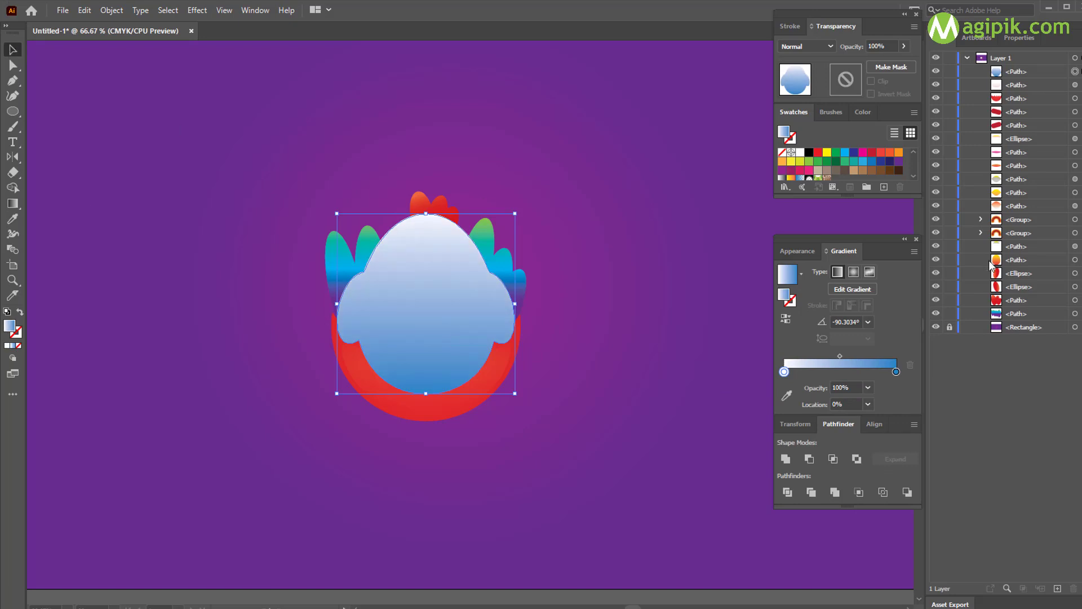
{"action": "left_click", "coordinate": [806, 46]}
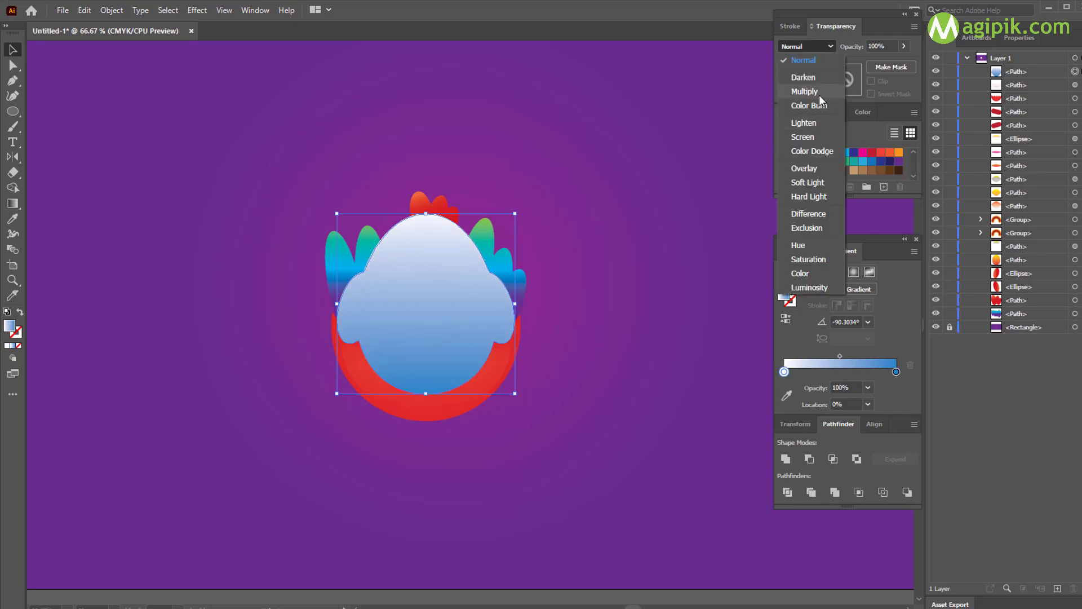
{"action": "left_click", "coordinate": [820, 93]}
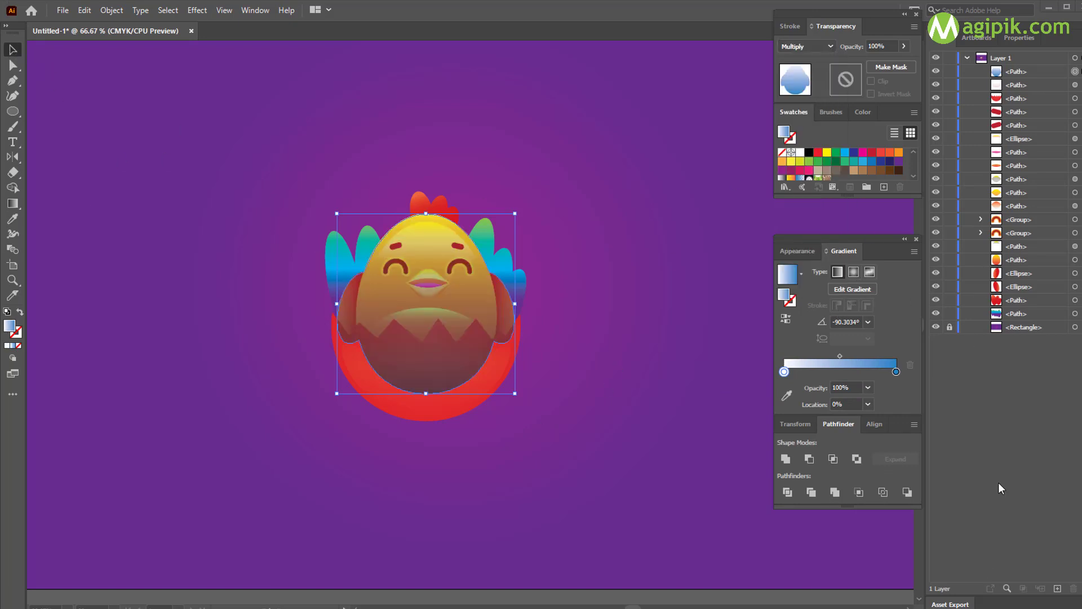
Step: Stack the blue shadow shape directly above the tail feathers and enlarge it slightly from its centre
{"action": "left_click_drag", "start_coordinate": [1035, 73], "coordinate": [1032, 314]}
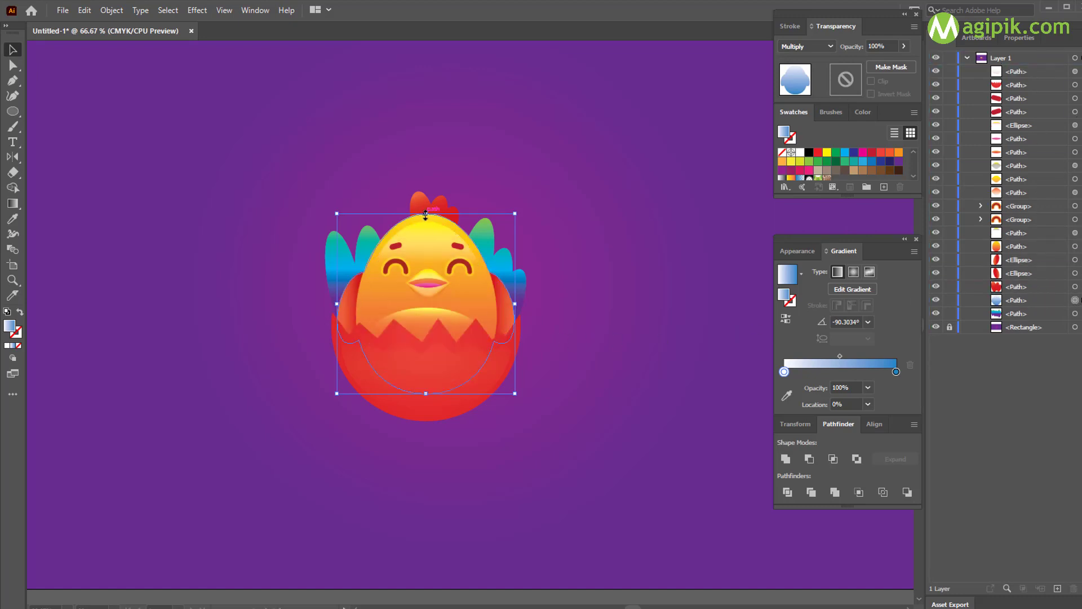
{"action": "left_click_drag", "start_coordinate": [426, 215], "coordinate": [439, 209]}
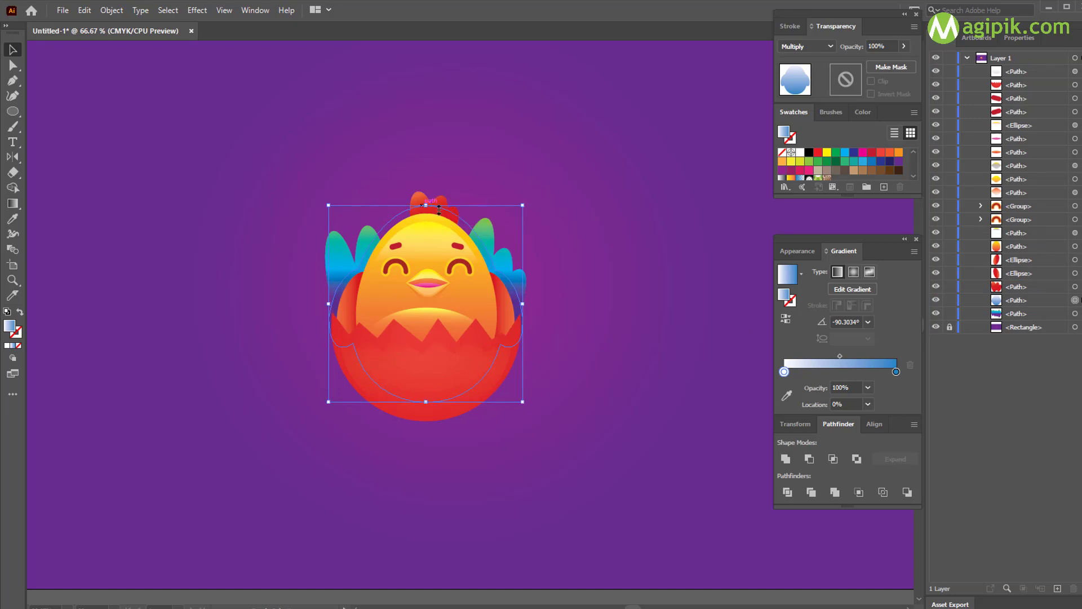
{"action": "left_click", "coordinate": [613, 264]}
Step: Split the shadow shape along the tail feathers' outline near the shell's upper edge with the Shape Builder tool
{"action": "left_click", "coordinate": [519, 304]}
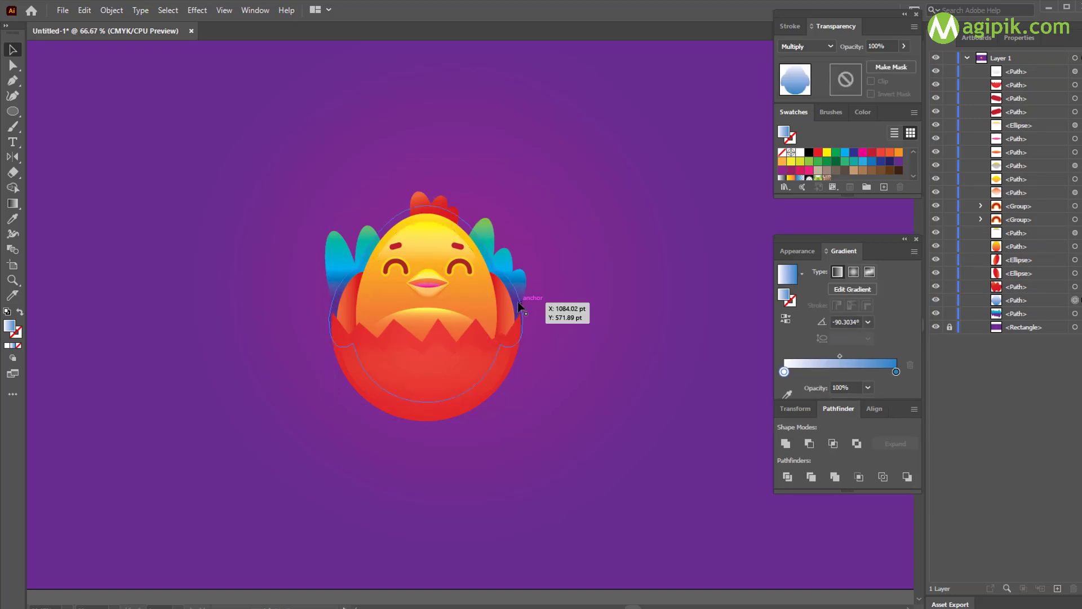
{"action": "left_click", "coordinate": [519, 283], "text": "shift"}
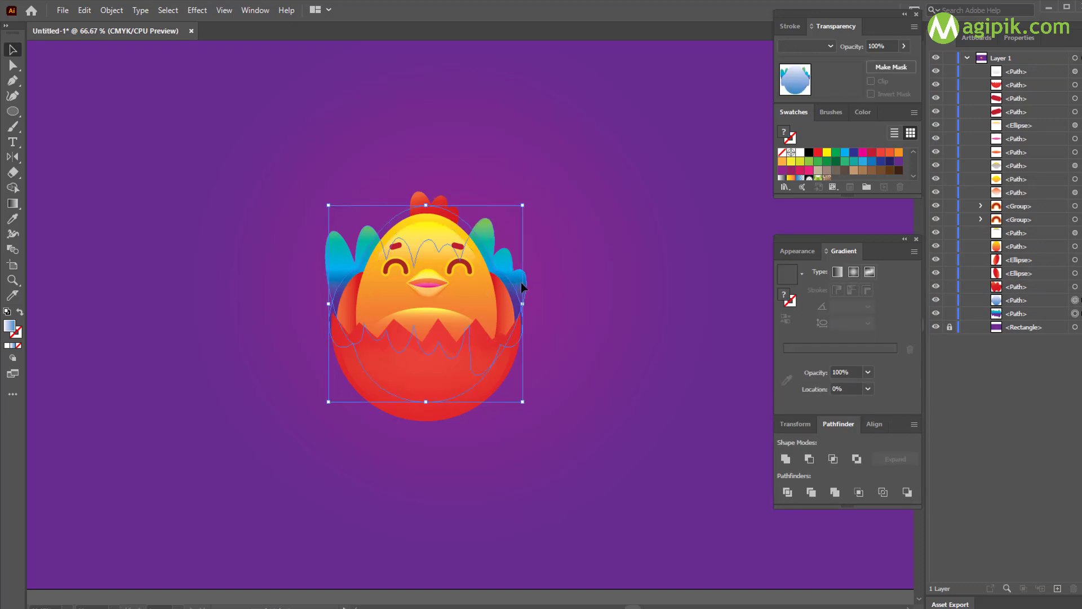
{"action": "left_click", "coordinate": [13, 188]}
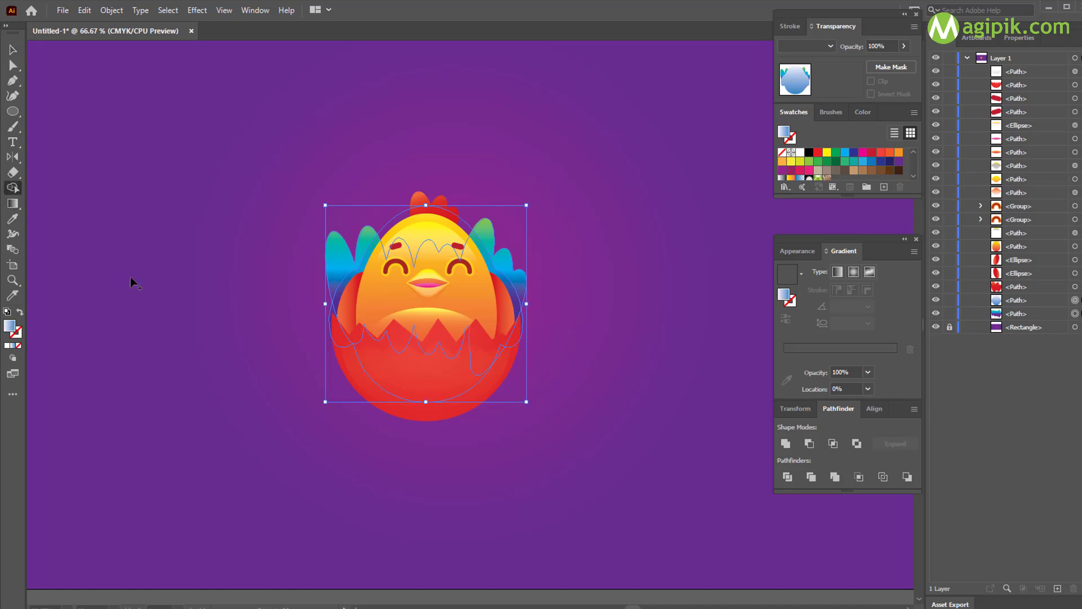
{"action": "left_click", "coordinate": [336, 339]}
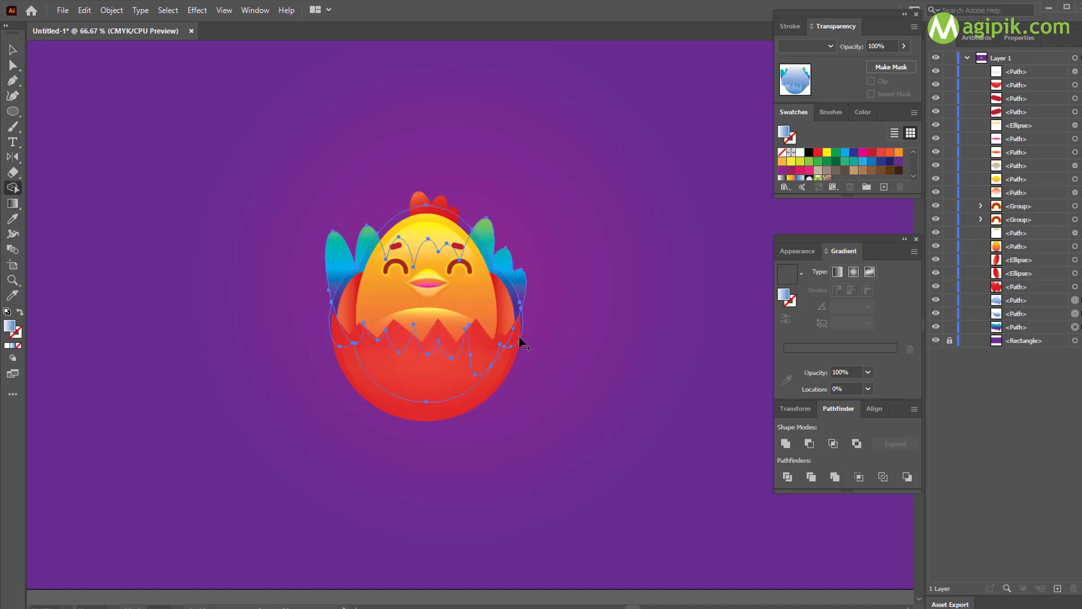
{"action": "left_click", "coordinate": [503, 354]}
{"action": "left_click", "coordinate": [501, 355]}
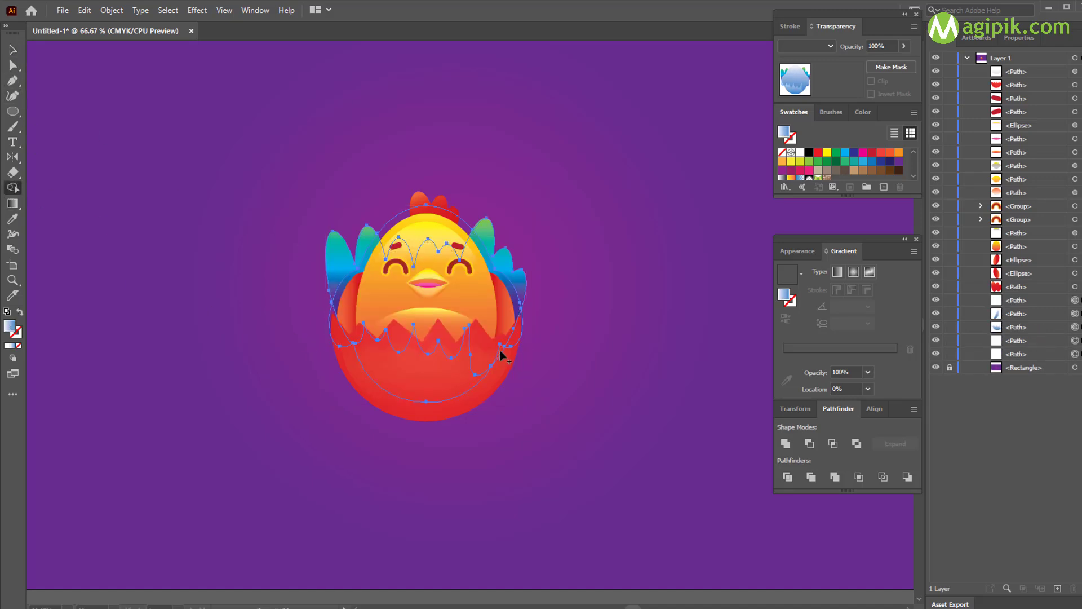
{"action": "left_click", "coordinate": [13, 51]}
{"action": "left_click", "coordinate": [400, 499]}
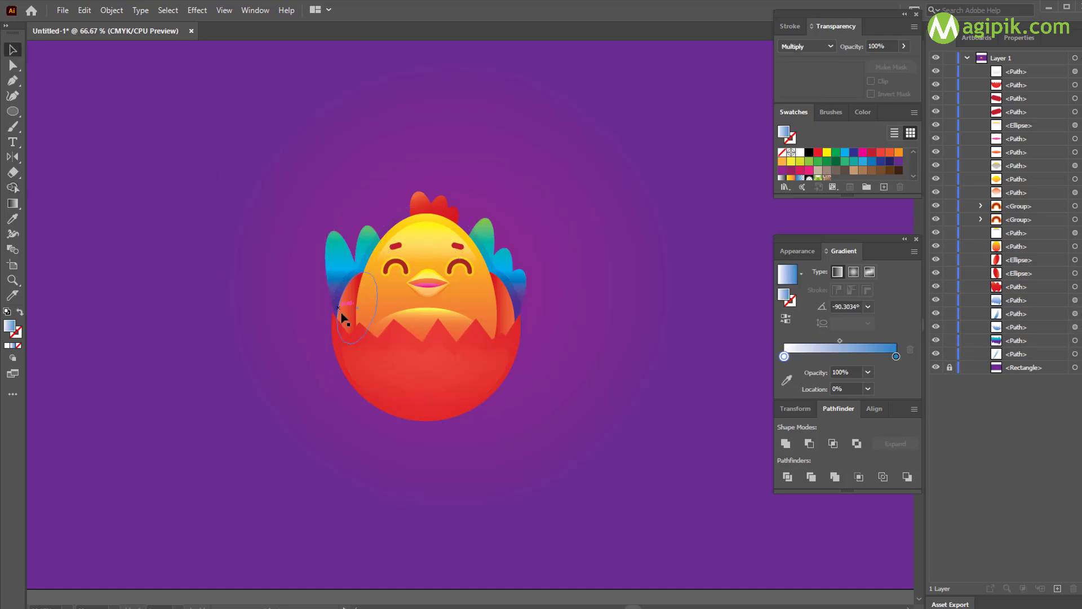
Step: Delete the leftover shadow pieces outside the feathers on both sides and the stray fragment behind the shell
{"action": "left_click", "coordinate": [334, 316]}
{"action": "key", "text": "Delete"}
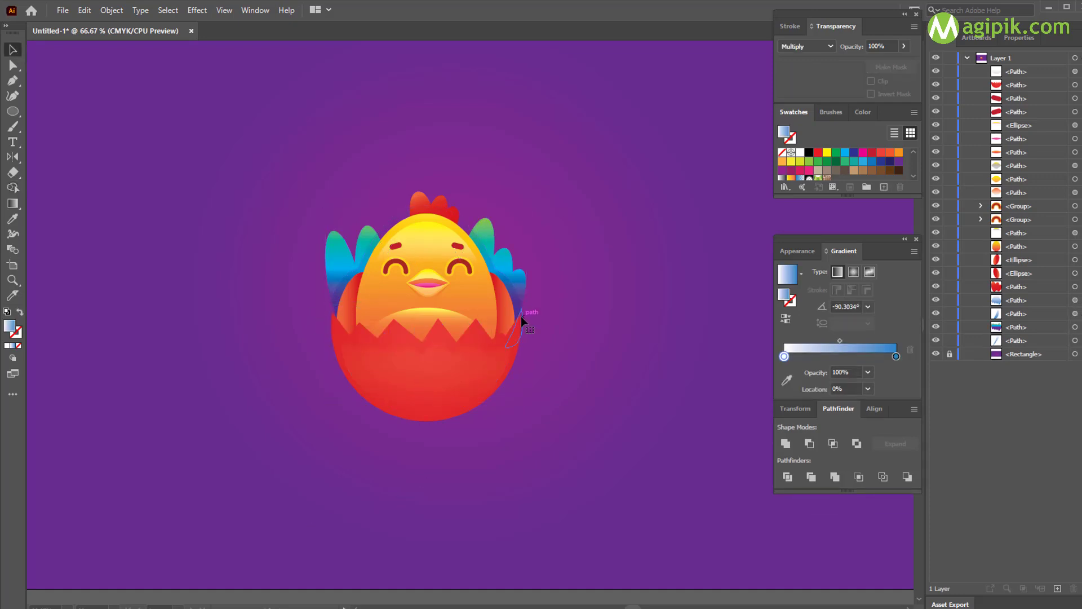
{"action": "left_click", "coordinate": [521, 321]}
{"action": "key", "text": "Delete"}
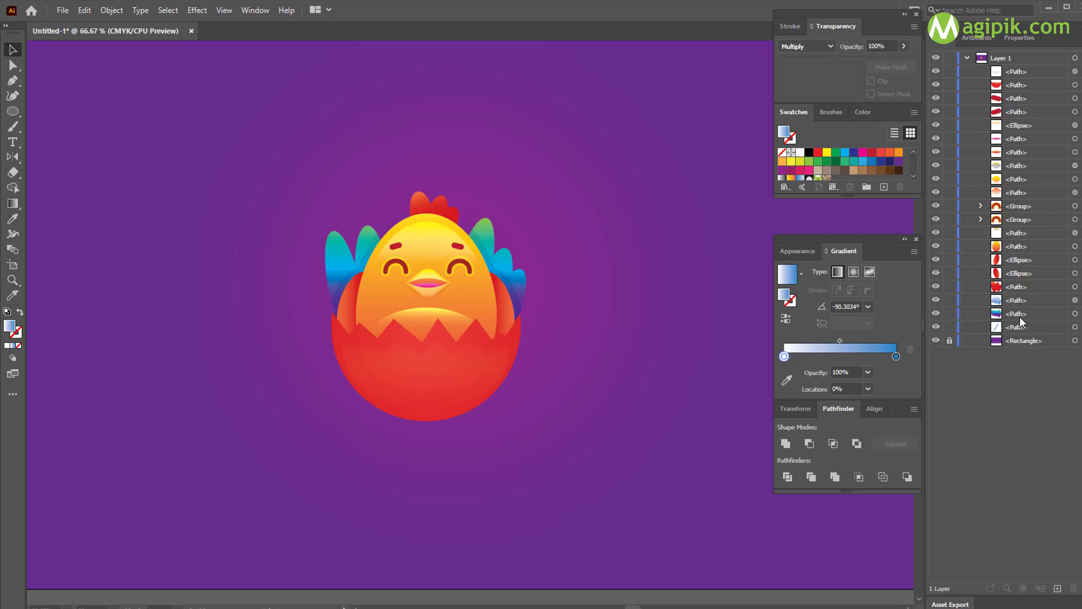
{"action": "left_click", "coordinate": [1075, 327]}
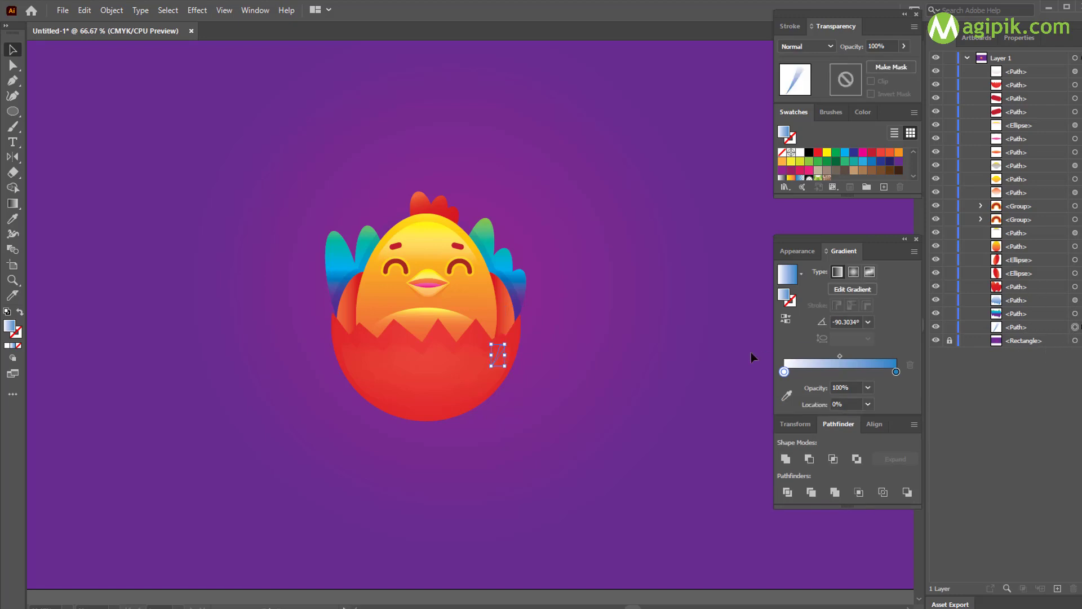
{"action": "key", "text": "Delete"}
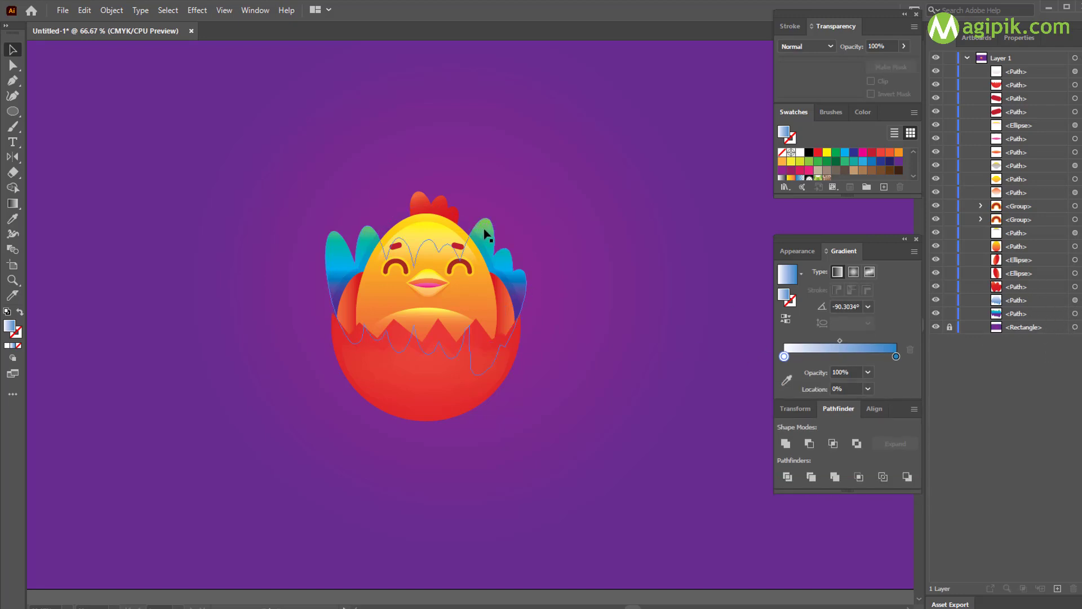
Step: Separate the shadow part above the head from the tail feathers with the Shape Builder tool and delete it
{"action": "left_click", "coordinate": [482, 252]}
{"action": "left_click", "coordinate": [481, 245], "text": "shift"}
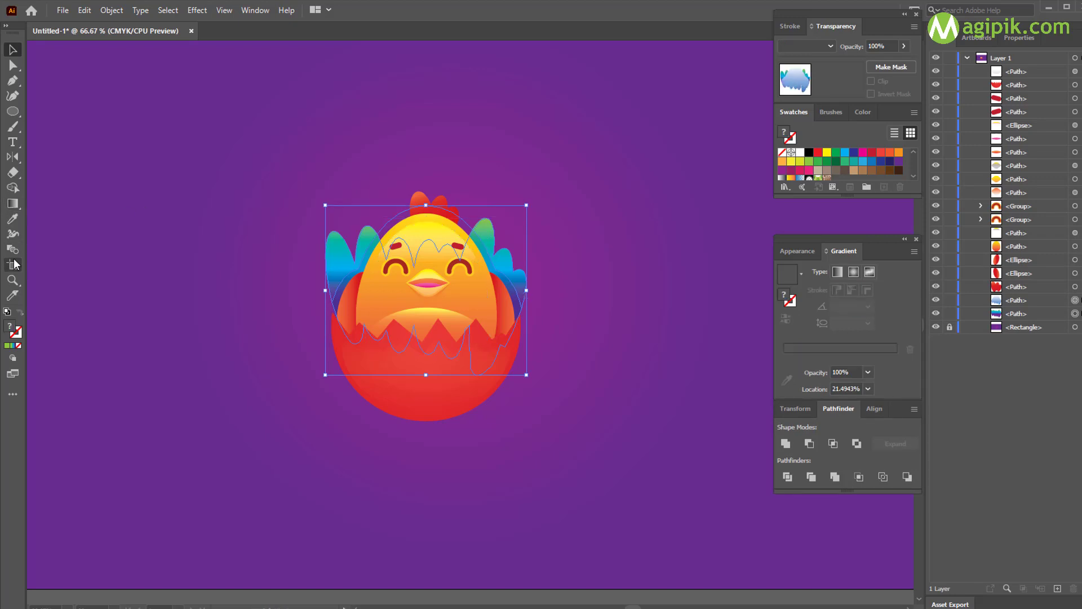
{"action": "left_click", "coordinate": [12, 188]}
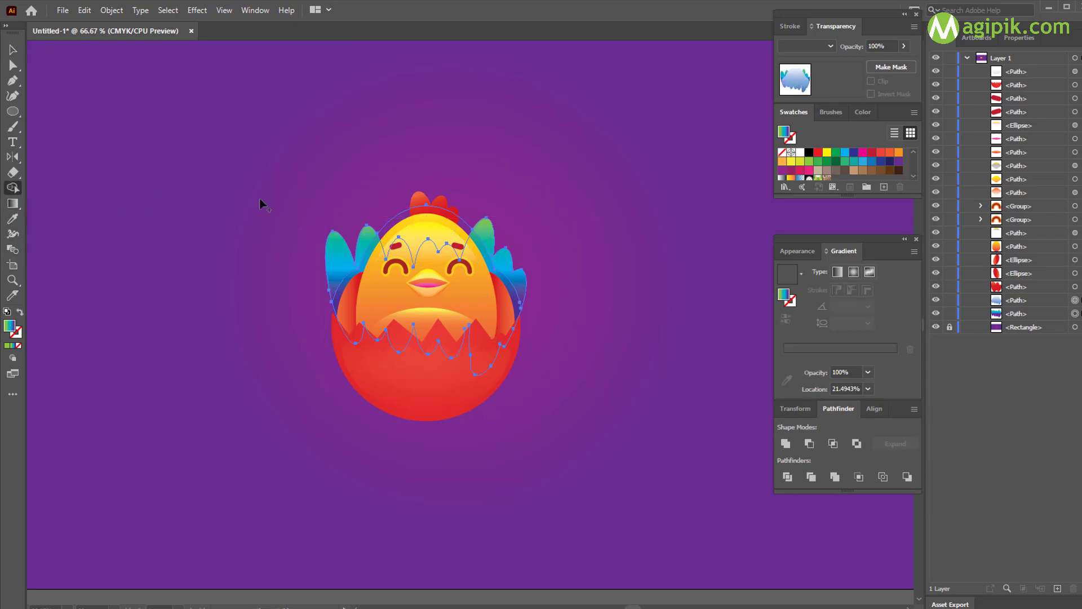
{"action": "left_click", "coordinate": [402, 223]}
{"action": "left_click", "coordinate": [12, 50]}
{"action": "left_click", "coordinate": [508, 227]}
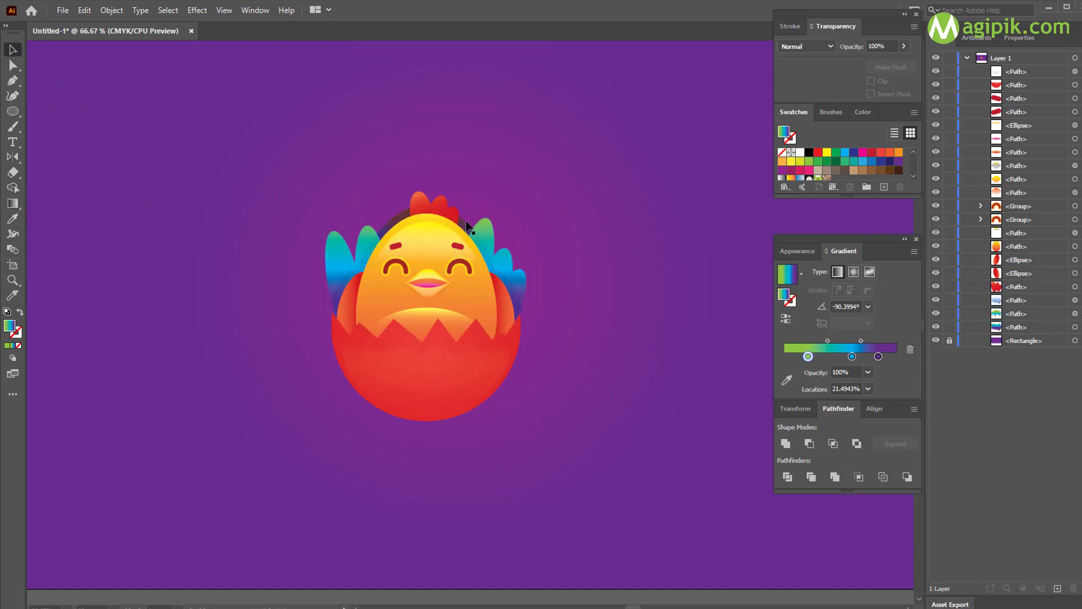
{"action": "left_click", "coordinate": [466, 223]}
{"action": "key", "text": "Delete"}
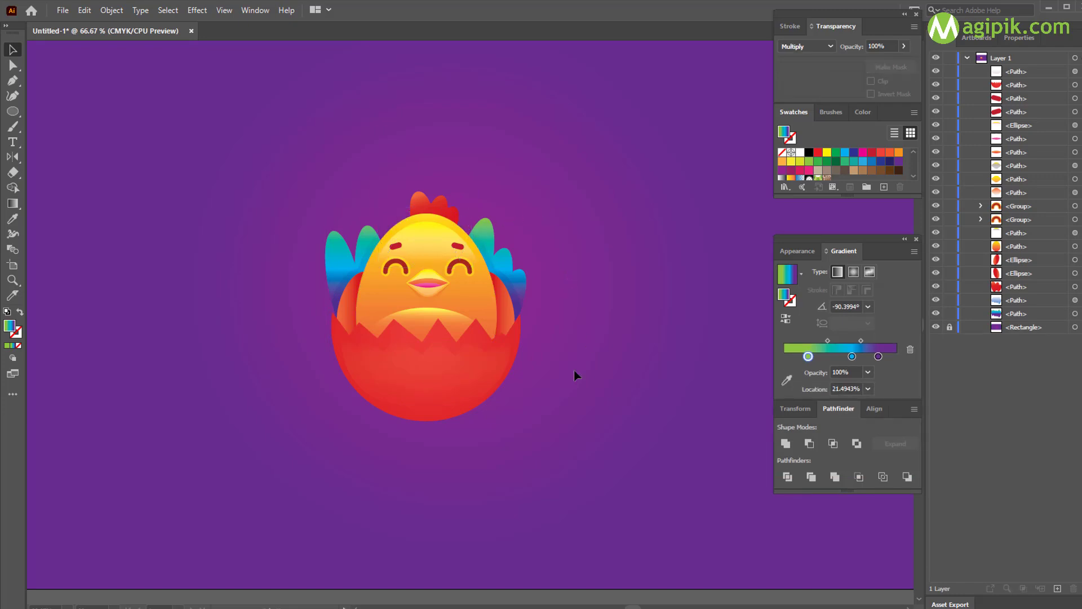
Step: Enlarge the whole chick illustration proportionally from its centre and reposition it at the middle of the artboard
{"action": "scroll", "coordinate": [557, 385], "scroll_direction": "down", "scroll_amount": 2}
{"action": "scroll", "coordinate": [558, 385], "scroll_direction": "right", "scroll_amount": 2}
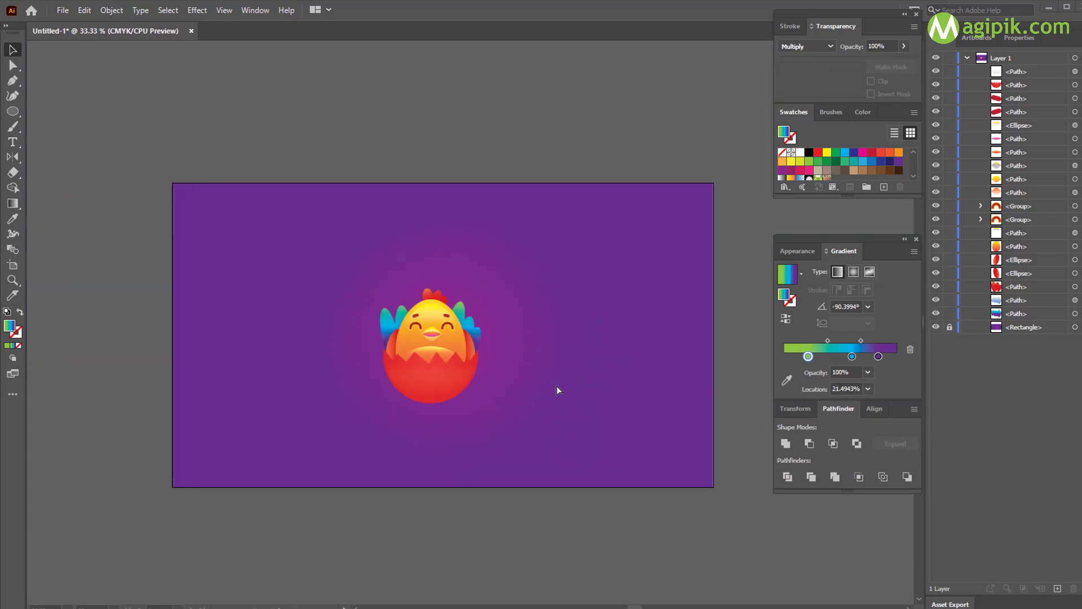
{"action": "left_click_drag", "start_coordinate": [329, 251], "coordinate": [516, 432]}
{"action": "left_click_drag", "start_coordinate": [432, 403], "coordinate": [428, 442]}
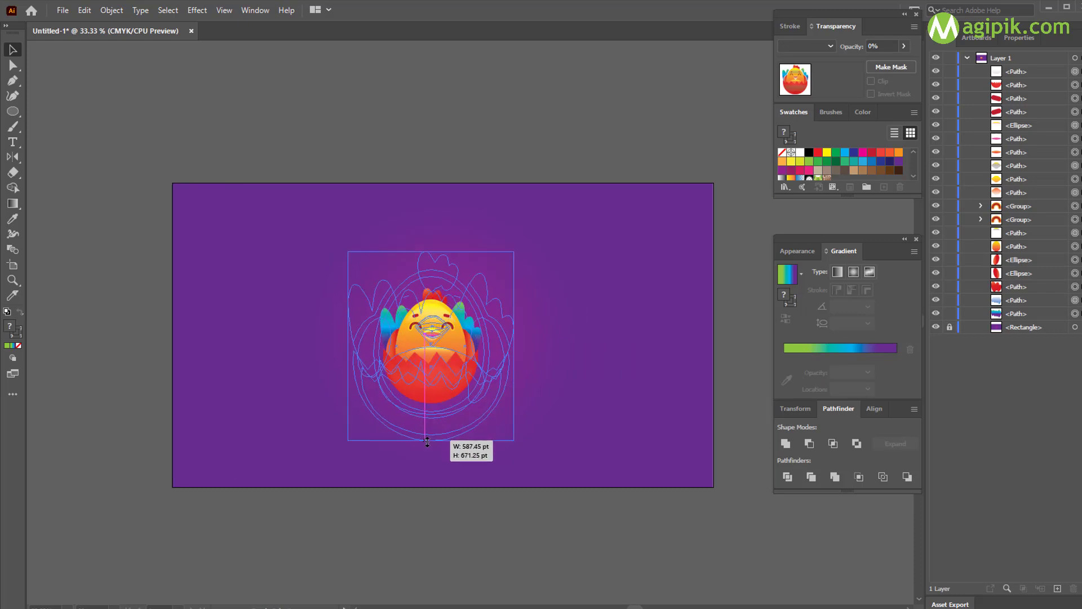
{"action": "left_click_drag", "start_coordinate": [433, 252], "coordinate": [433, 257]}
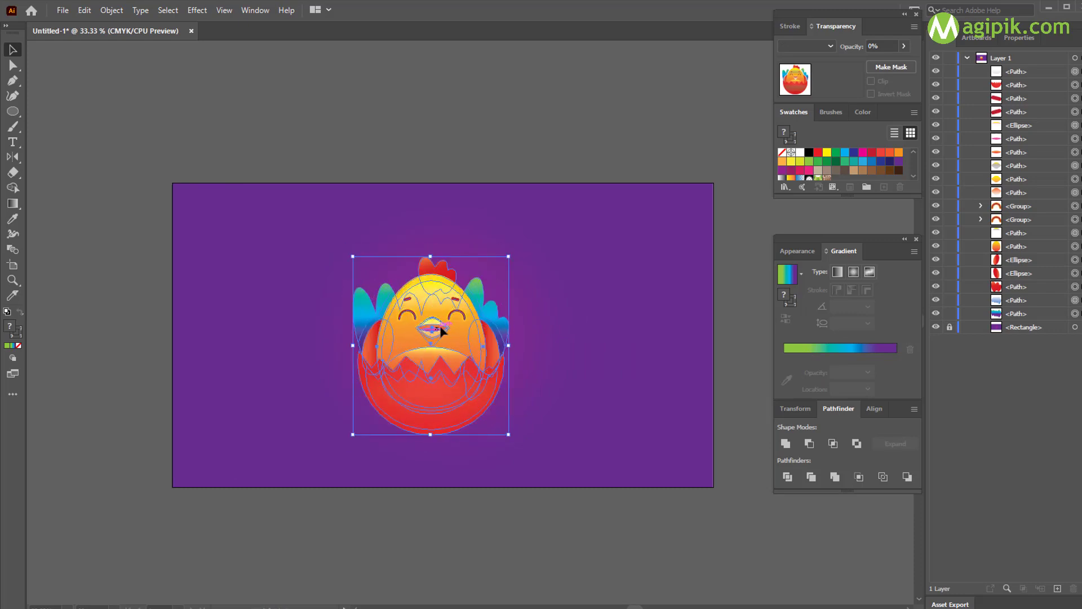
{"action": "left_click_drag", "start_coordinate": [435, 330], "coordinate": [447, 329]}
{"action": "left_click", "coordinate": [242, 270]}
Step: Draw a wide, flat ellipse under the eggshell and fill it with the purple radial gradient sampled from the background
{"action": "left_click", "coordinate": [9, 110]}
{"action": "scroll", "coordinate": [567, 395], "scroll_direction": "up", "scroll_amount": 1}
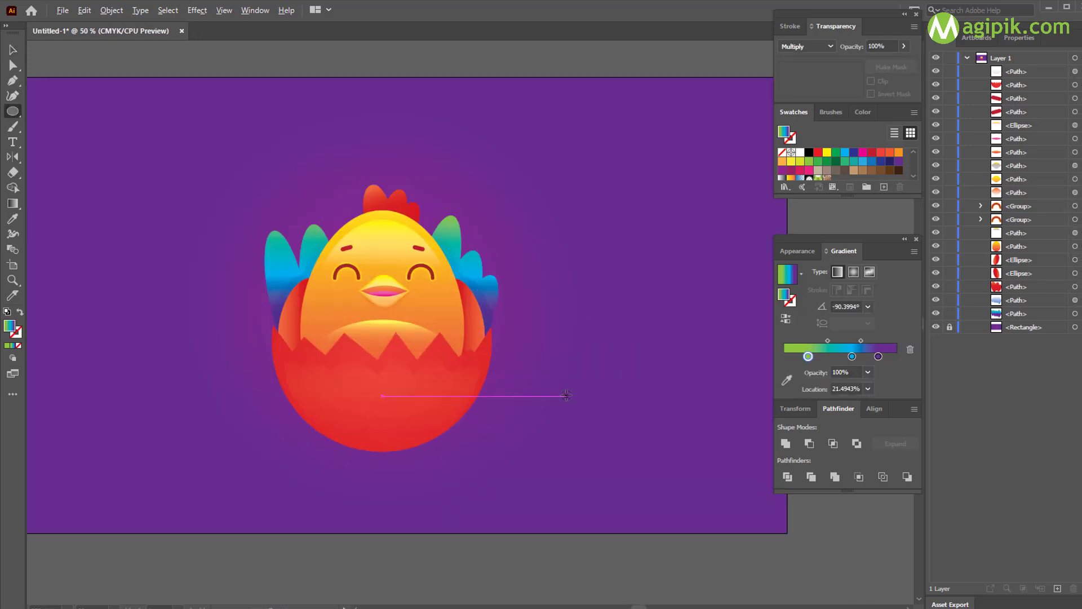
{"action": "scroll", "coordinate": [564, 395], "scroll_direction": "down", "scroll_amount": 3}
{"action": "left_click_drag", "start_coordinate": [259, 351], "coordinate": [503, 402]}
{"action": "key", "text": "v"}
{"action": "key", "text": "i"}
{"action": "left_click", "coordinate": [670, 391]}
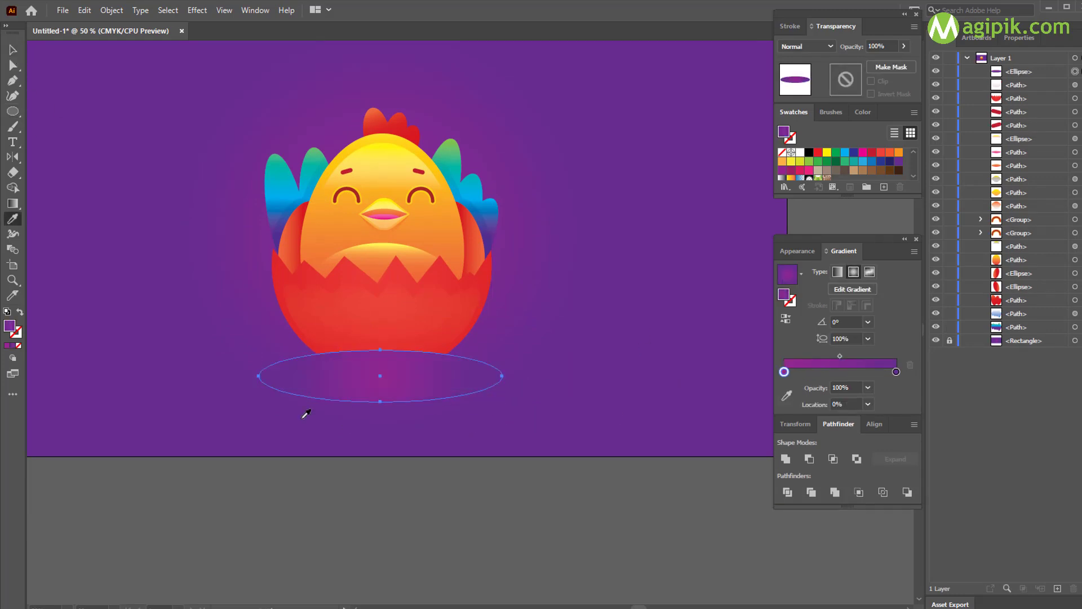
Step: Change the outer gradient stop of the ground ellipse to white and set its blend mode to Multiply
{"action": "key", "text": "v"}
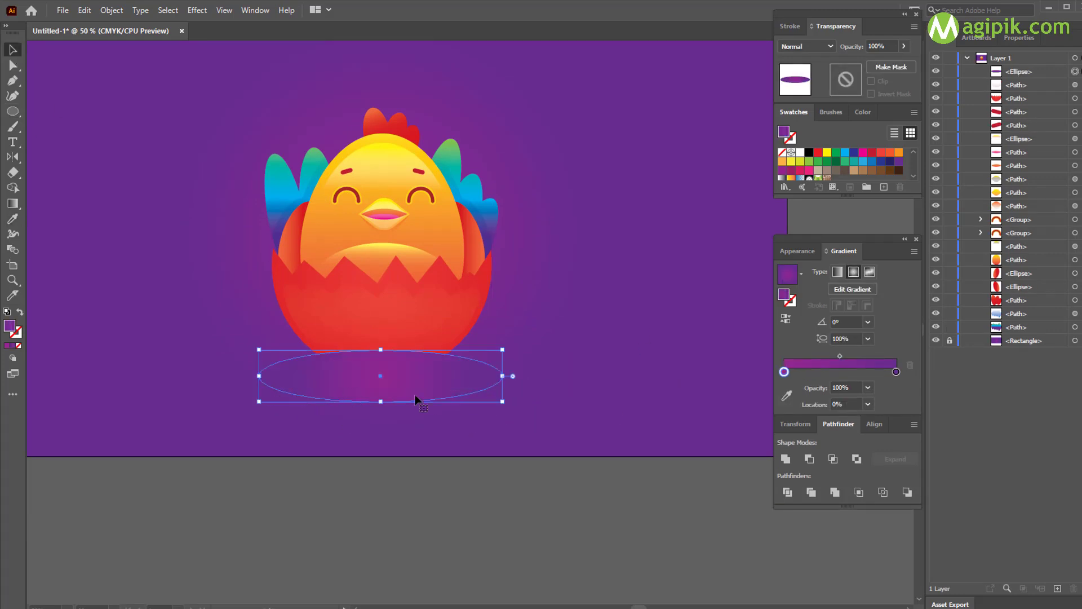
{"action": "double_click", "coordinate": [897, 373]}
{"action": "left_click", "coordinate": [761, 486]}
{"action": "left_click", "coordinate": [907, 332]}
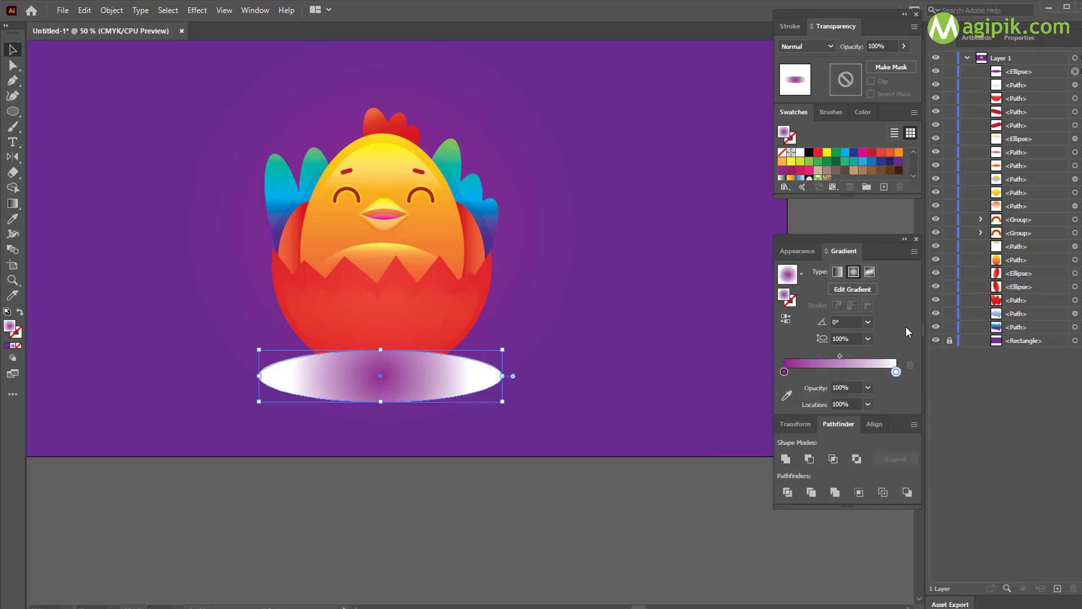
{"action": "left_click", "coordinate": [806, 46]}
{"action": "left_click", "coordinate": [798, 89]}
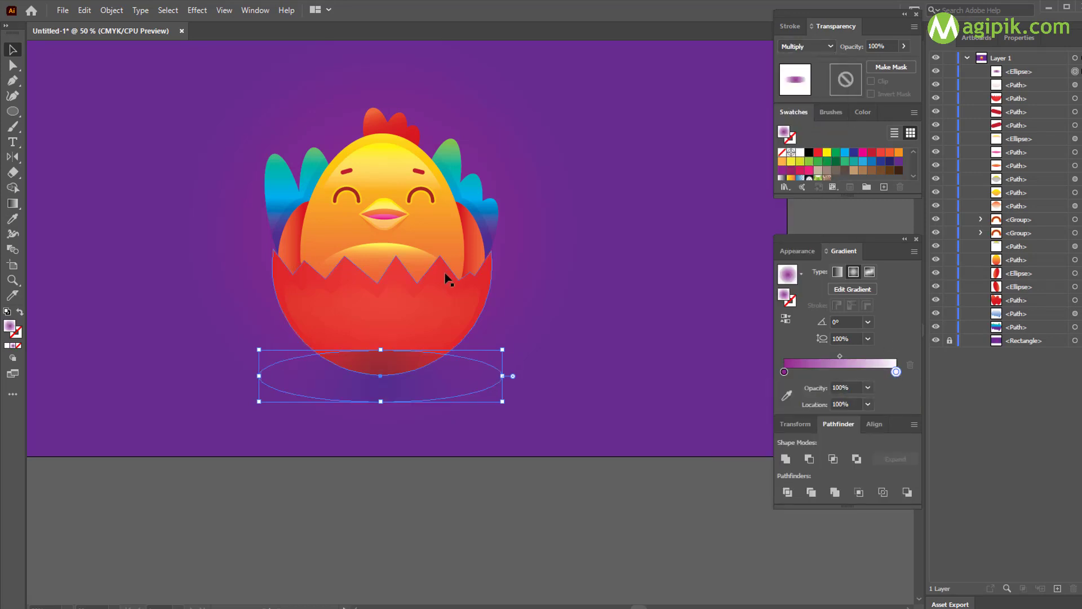
Step: Extend the ground ellipse's radial gradient outward past its edge with the Gradient tool and deselect it
{"action": "left_click", "coordinate": [12, 204]}
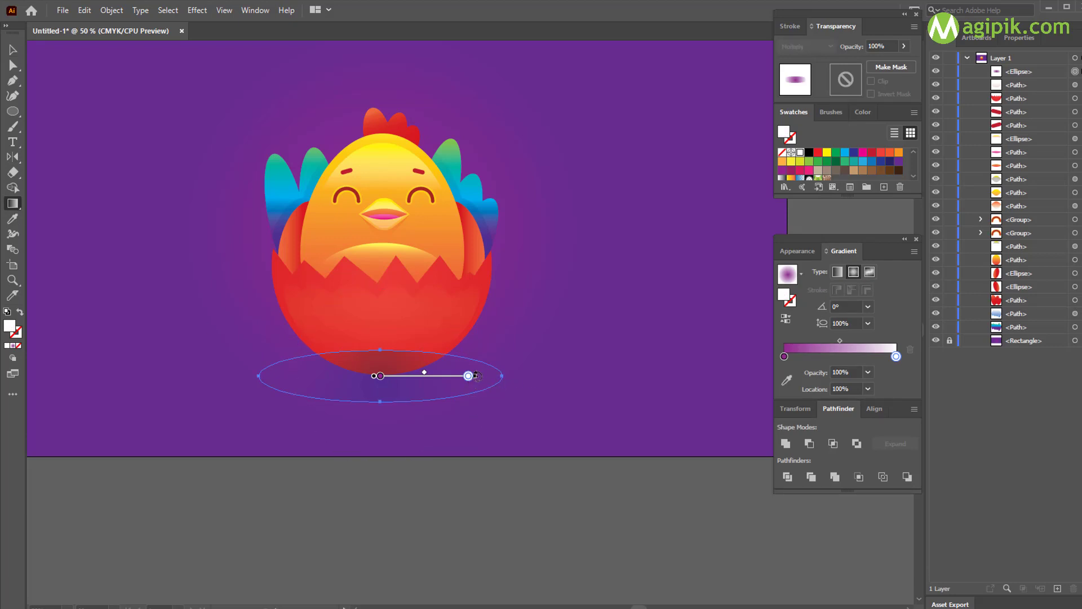
{"action": "left_click_drag", "start_coordinate": [477, 376], "coordinate": [538, 381]}
{"action": "left_click", "coordinate": [12, 50]}
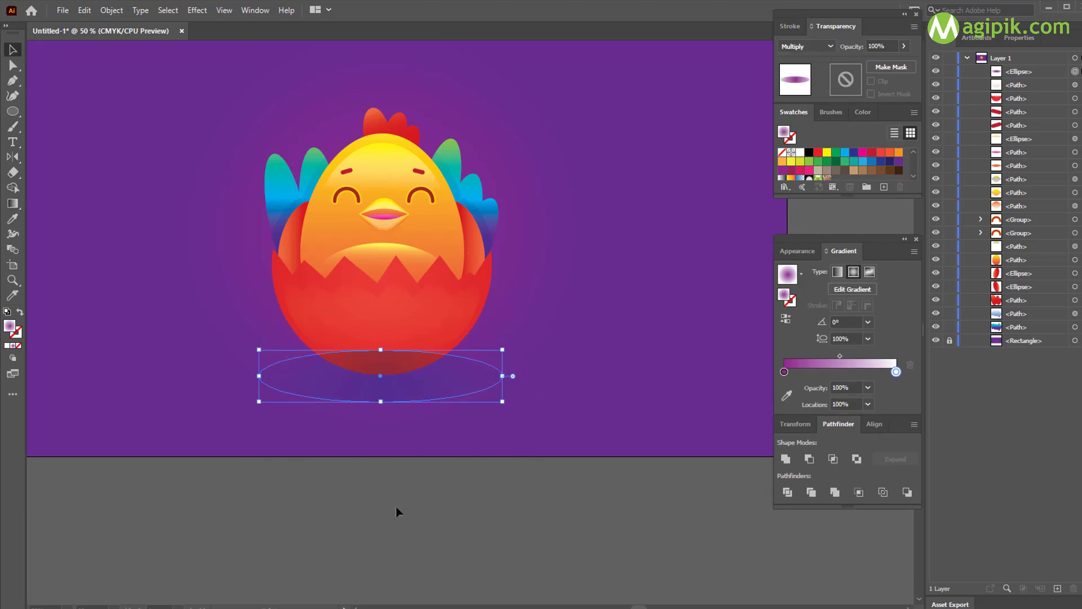
{"action": "left_click", "coordinate": [396, 506]}
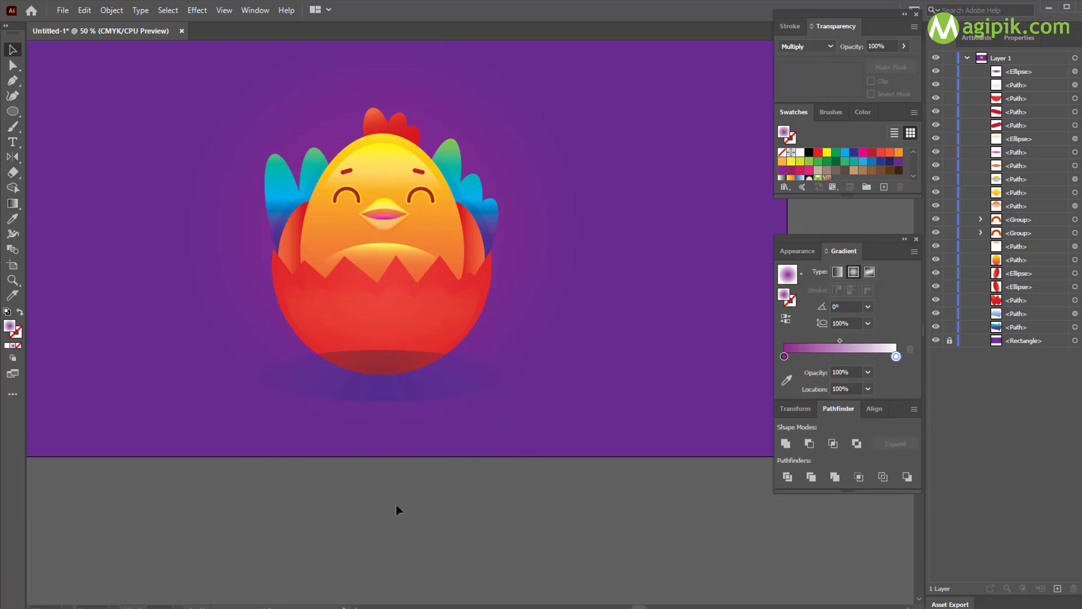
Step: Move the ground shadow ellipse behind all the chick's shapes, directly above the background rectangle in the layer order
{"action": "left_click", "coordinate": [429, 384]}
{"action": "left_click_drag", "start_coordinate": [1028, 75], "coordinate": [1031, 336]}
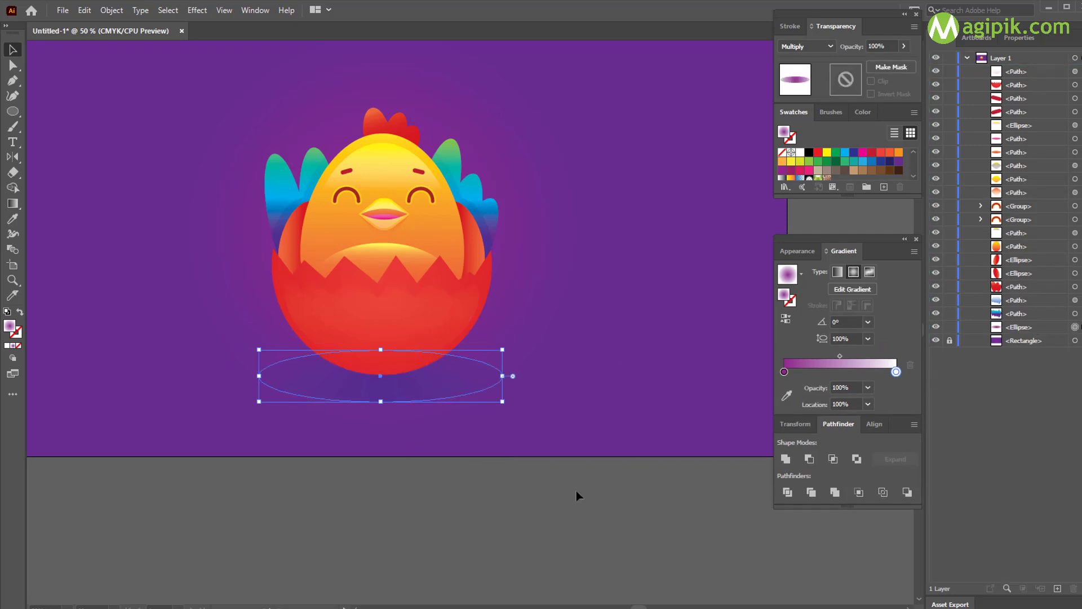
{"action": "left_click", "coordinate": [533, 491]}
{"action": "scroll", "coordinate": [443, 403], "scroll_direction": "down", "scroll_amount": 2}
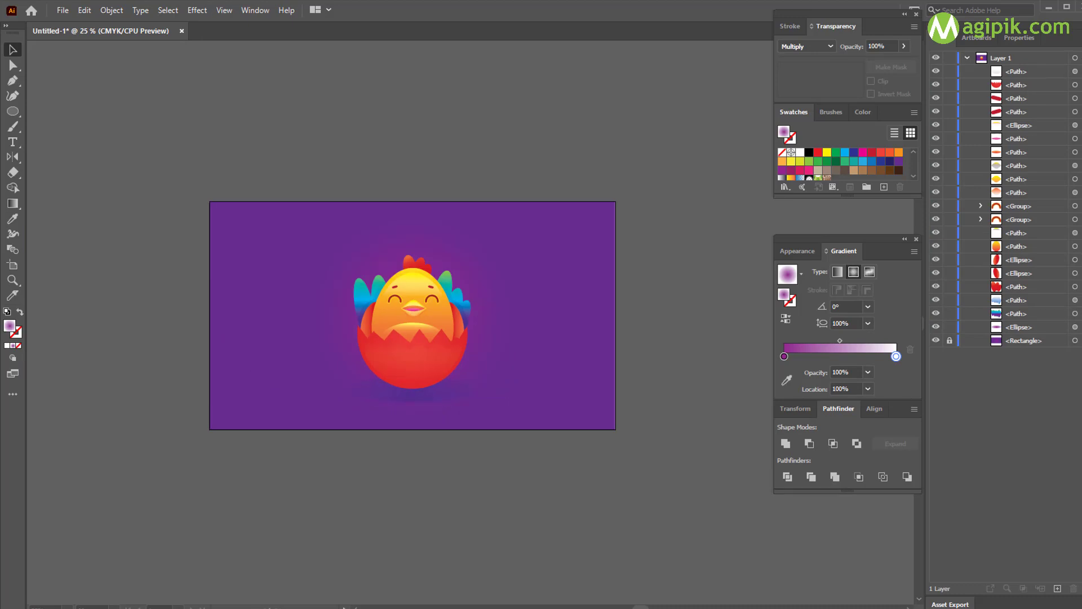
Step: Duplicate the red front eggshell with a slight offset up and to the right, and select both shells
{"action": "scroll", "coordinate": [422, 382], "scroll_direction": "up", "scroll_amount": 4}
{"action": "left_click", "coordinate": [261, 222]}
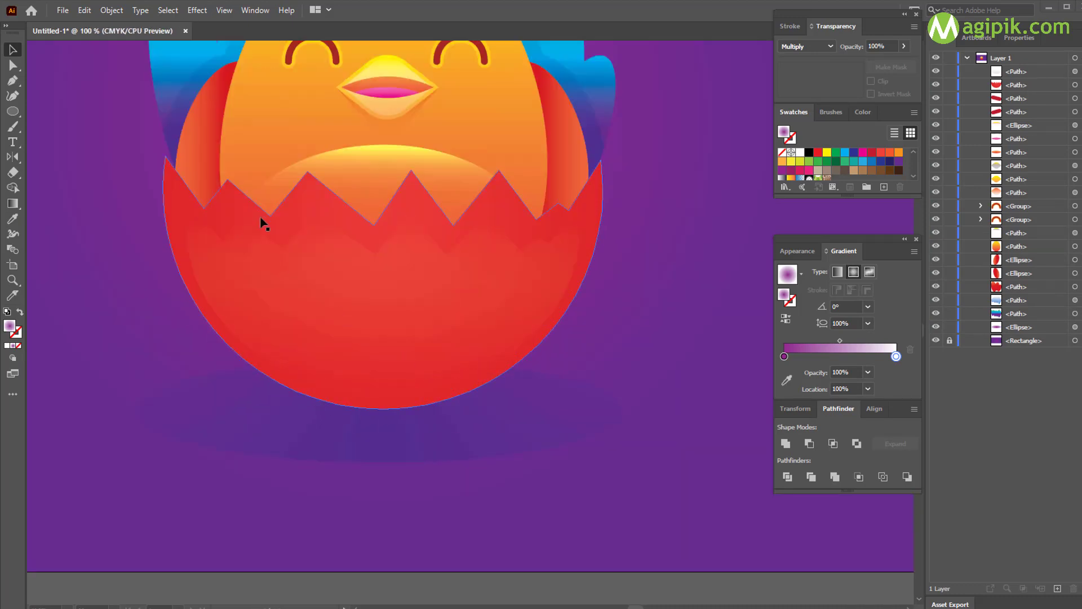
{"action": "left_click_drag", "start_coordinate": [259, 220], "coordinate": [266, 215]}
{"action": "left_click_drag", "start_coordinate": [595, 217], "coordinate": [590, 213]}
{"action": "left_click", "coordinate": [164, 178], "text": "shift"}
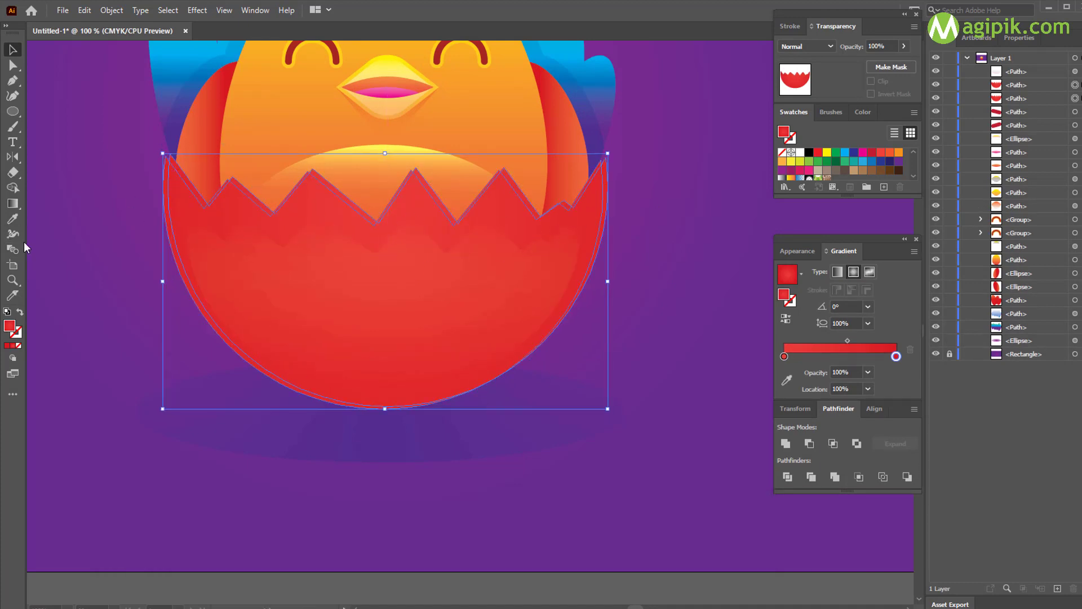
Step: Separate the sliver of the copied shell protruding past the original's right edge with the Shape Builder tool and delete it
{"action": "key", "text": "shift+m"}
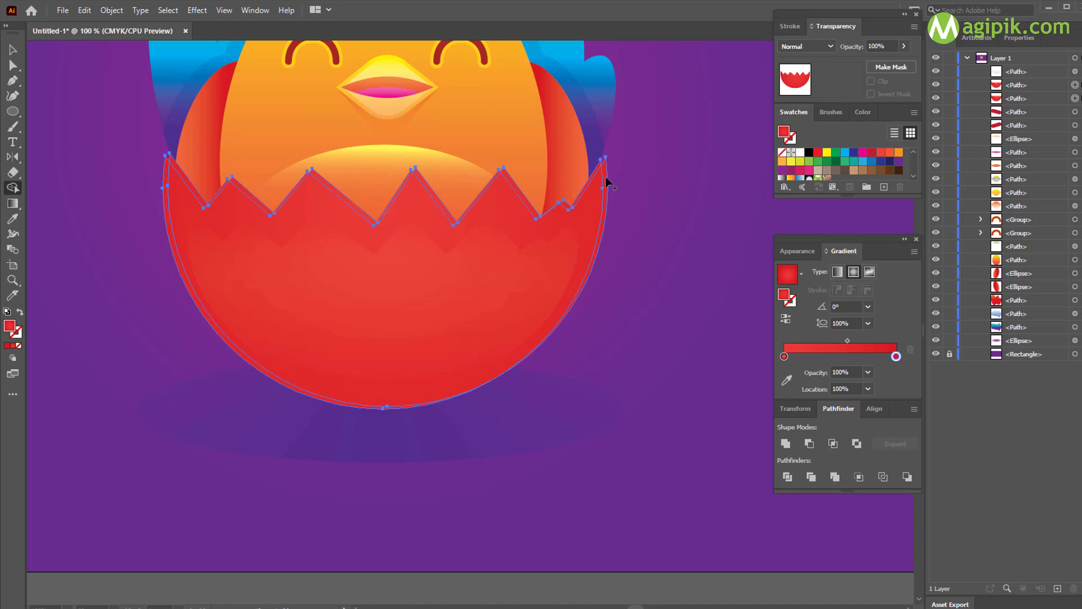
{"action": "left_click", "coordinate": [604, 171]}
{"action": "key", "text": "v"}
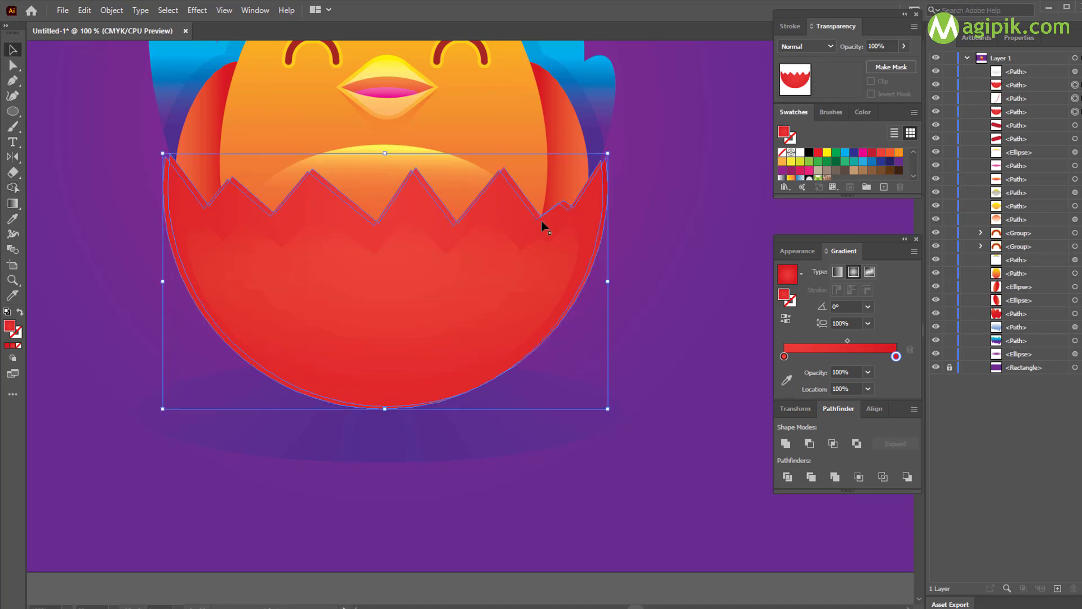
{"action": "left_click", "coordinate": [628, 178]}
{"action": "left_click", "coordinate": [608, 175]}
{"action": "key", "text": "Delete"}
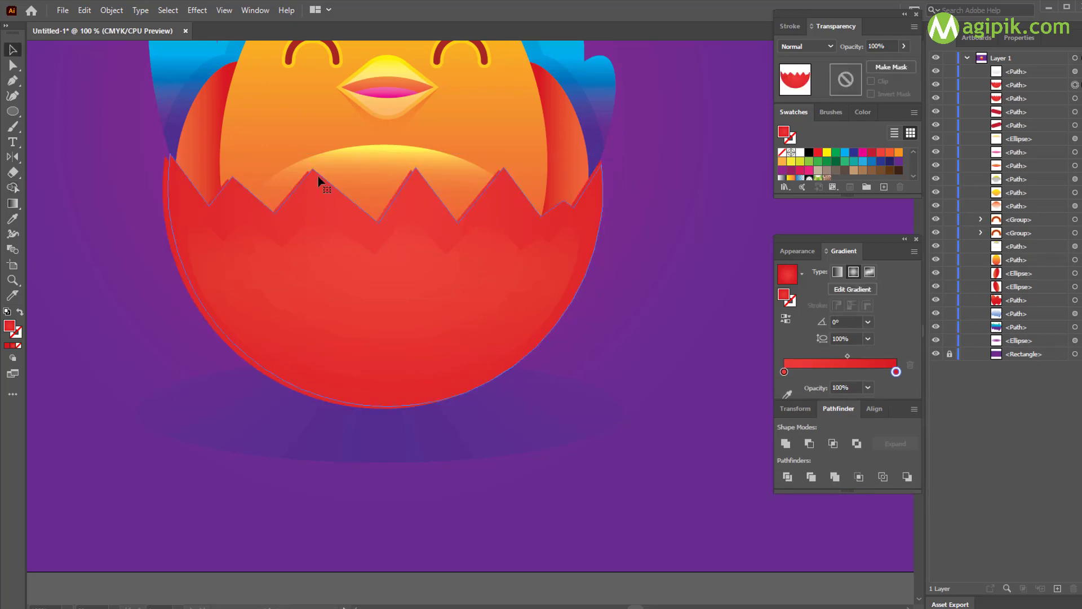
Step: Recolour the copied shell's gradient with a dark brownish red first stop and a white last stop
{"action": "left_click", "coordinate": [321, 181]}
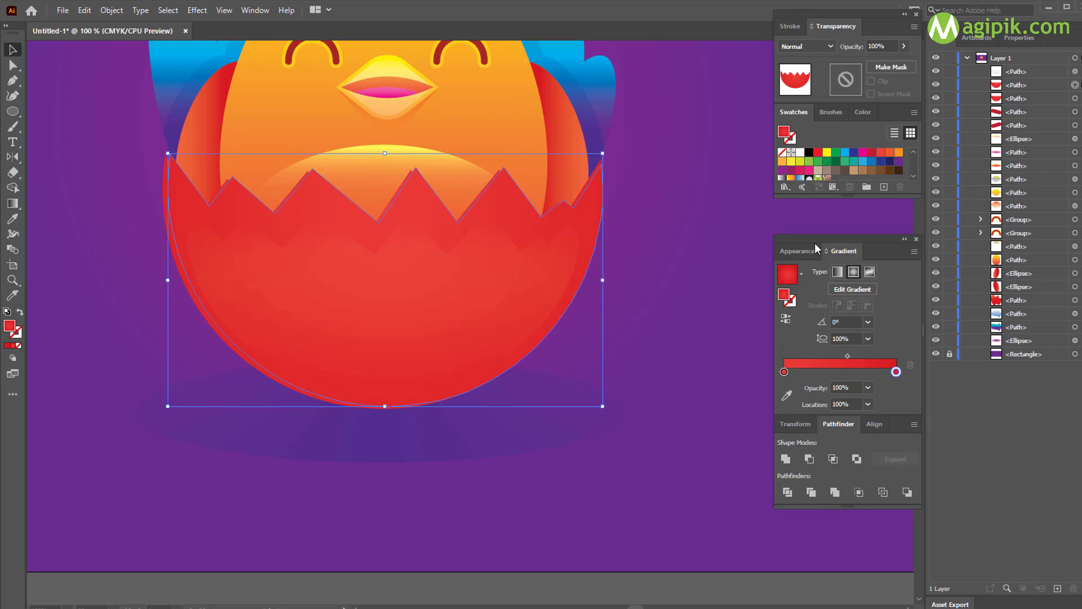
{"action": "double_click", "coordinate": [785, 372]}
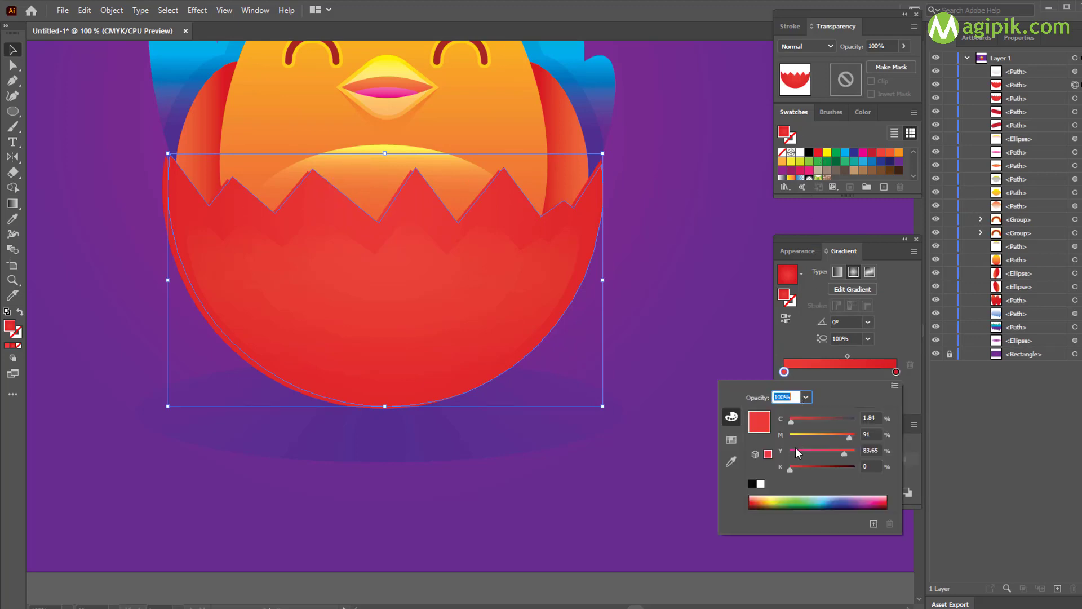
{"action": "left_click", "coordinate": [756, 502]}
{"action": "double_click", "coordinate": [897, 373]}
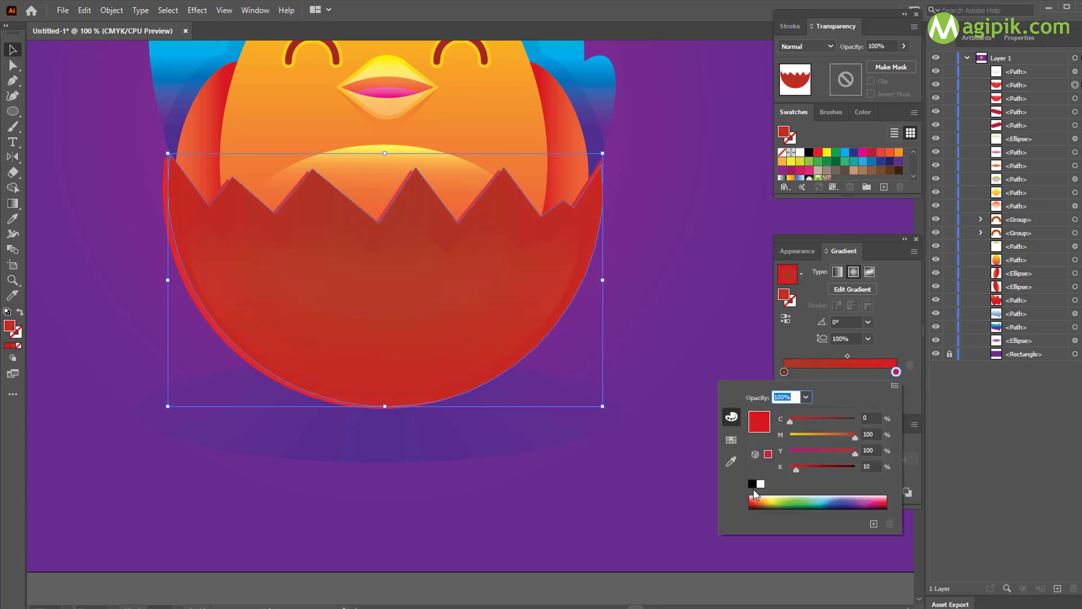
{"action": "left_click", "coordinate": [761, 484]}
{"action": "left_click", "coordinate": [899, 341]}
Step: Set the copied shell's blend mode to Multiply and switch its gradient to linear
{"action": "left_click", "coordinate": [815, 47]}
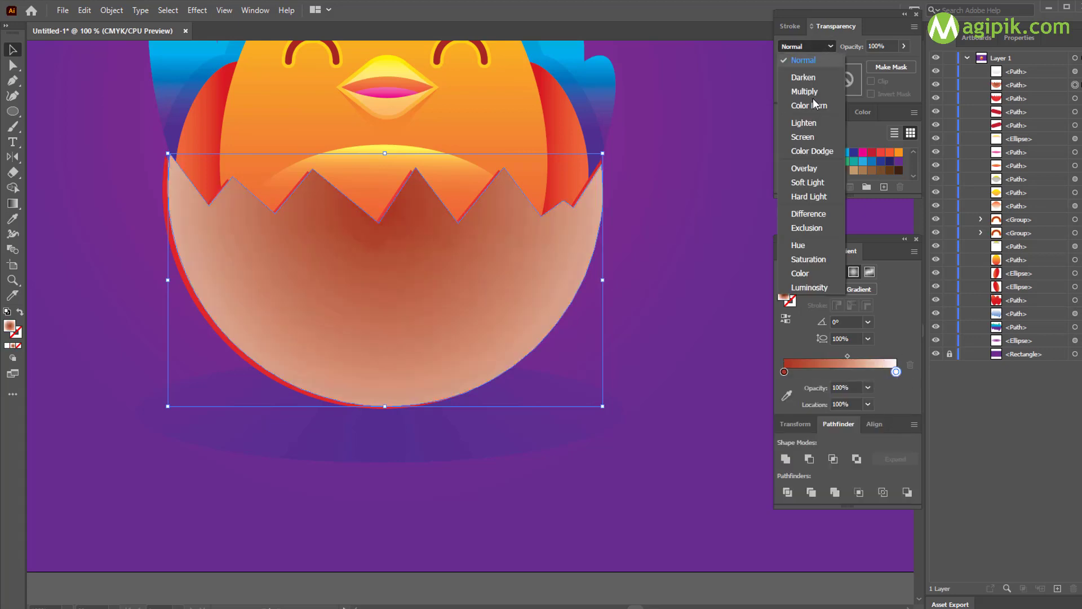
{"action": "left_click", "coordinate": [816, 92]}
{"action": "left_click", "coordinate": [838, 272]}
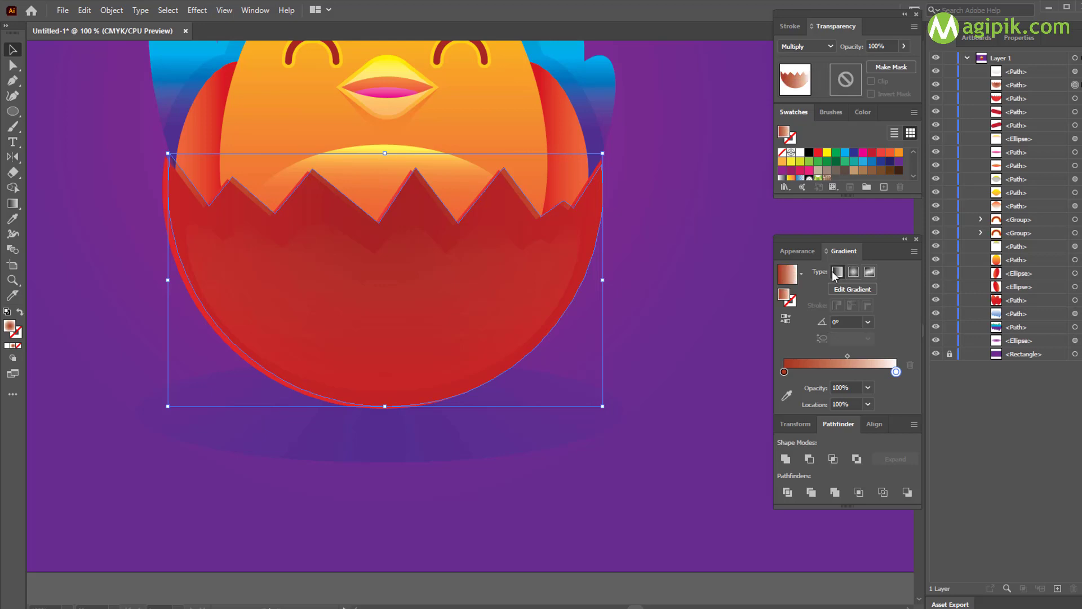
Step: Redirect the copied shell's gradient vertically so the shadow is dark at the jagged edge and fades toward the shell's bottom
{"action": "left_click", "coordinate": [13, 205]}
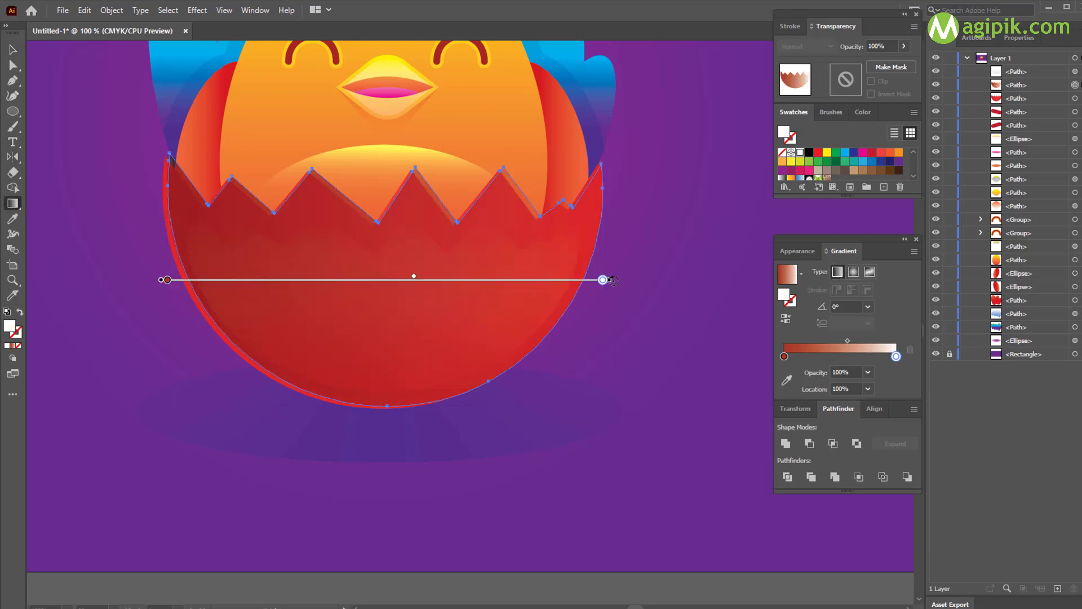
{"action": "left_click_drag", "start_coordinate": [613, 282], "coordinate": [171, 457]}
{"action": "left_click_drag", "start_coordinate": [385, 356], "coordinate": [377, 175]}
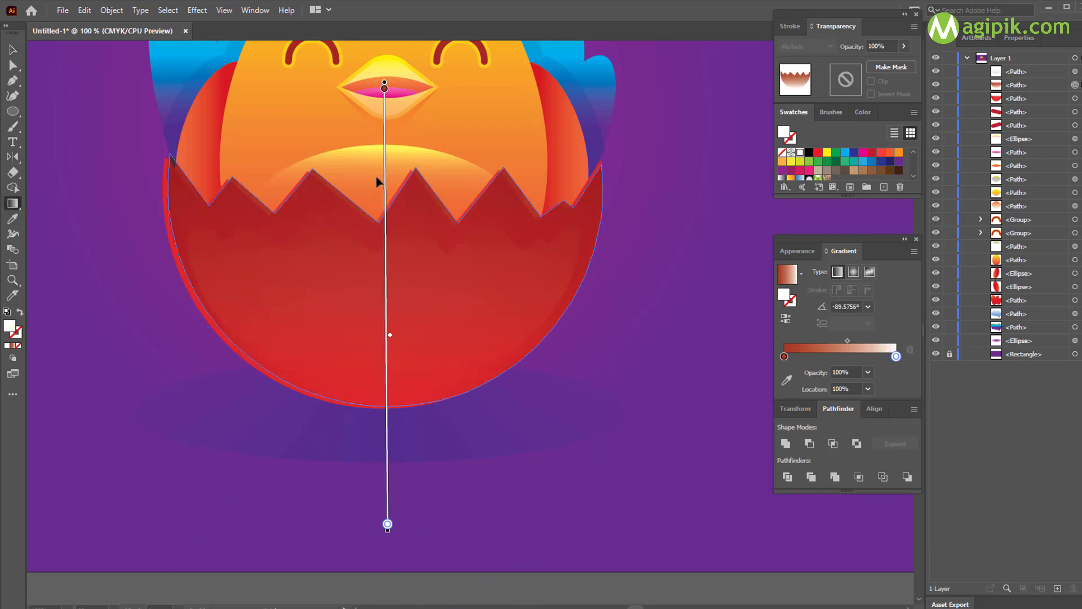
{"action": "mouse_move", "coordinate": [387, 529]}
{"action": "left_mouse_down"}
{"action": "mouse_move", "coordinate": [385, 260]}
{"action": "mouse_move", "coordinate": [368, 335]}
{"action": "mouse_move", "coordinate": [379, 364]}
{"action": "mouse_move", "coordinate": [301, 330]}
{"action": "mouse_move", "coordinate": [311, 317]}
{"action": "mouse_move", "coordinate": [346, 315]}
{"action": "left_mouse_up"}
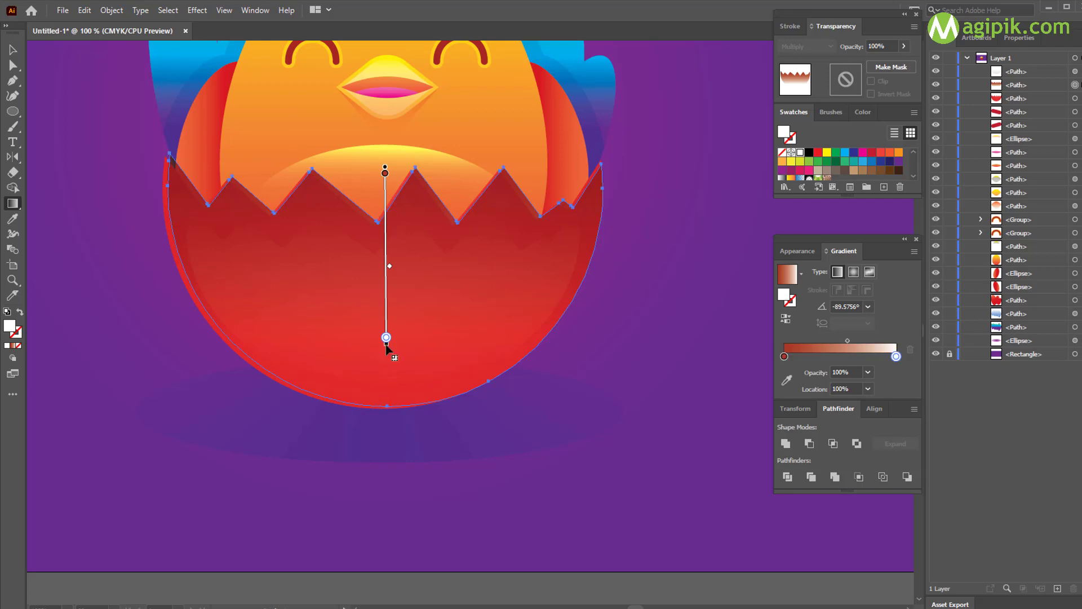
{"action": "left_click_drag", "start_coordinate": [386, 344], "coordinate": [386, 407]}
{"action": "left_click", "coordinate": [12, 50]}
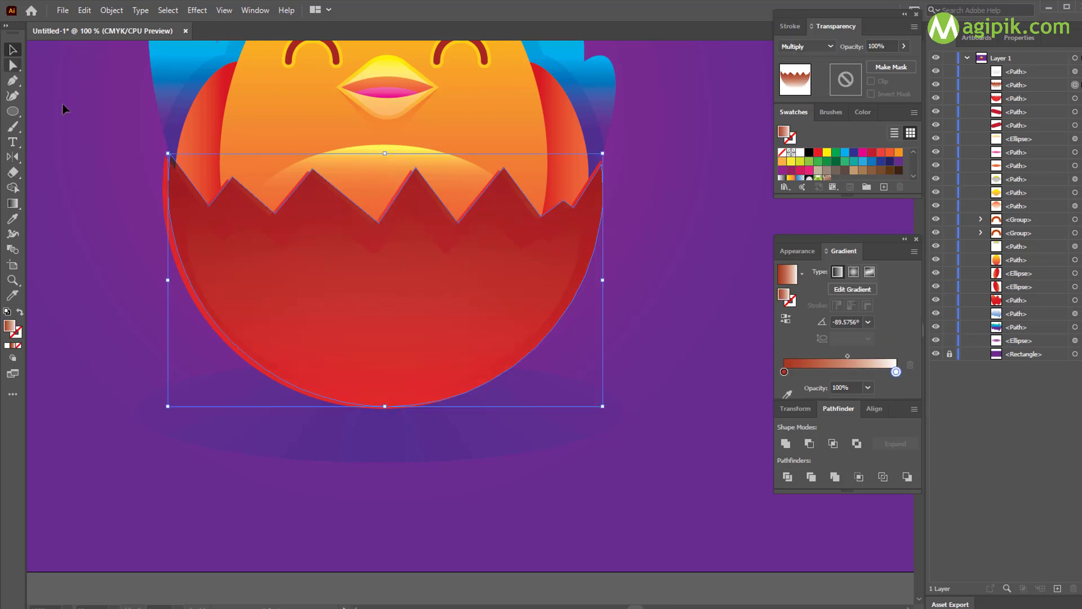
Step: Move the shadow shell directly beneath the red front eggshell in the layer order and deselect it
{"action": "left_click_drag", "start_coordinate": [1028, 83], "coordinate": [1030, 104]}
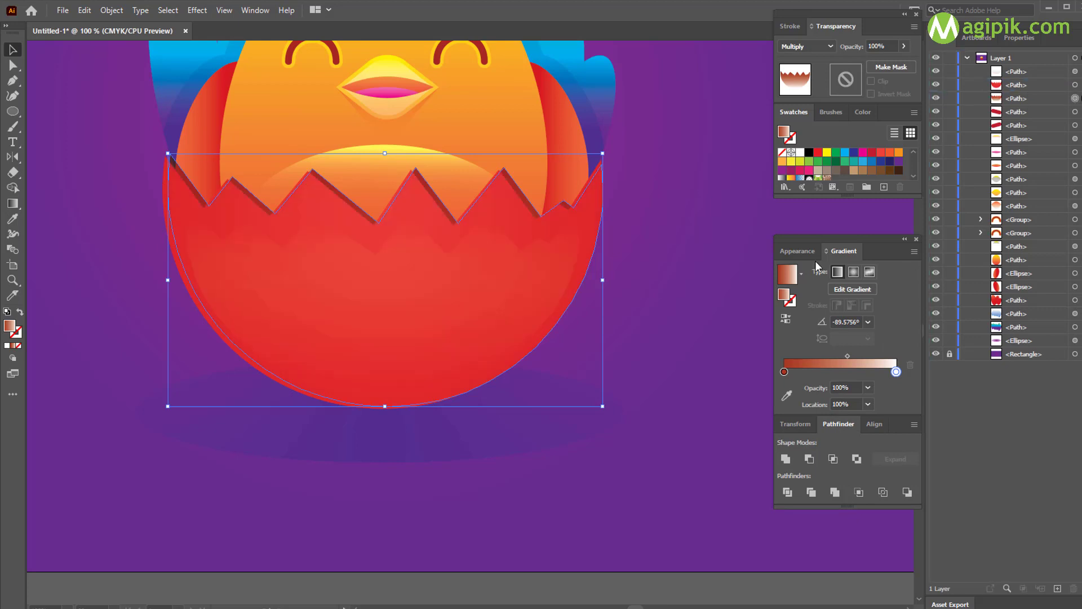
{"action": "left_click", "coordinate": [658, 345]}
{"action": "scroll", "coordinate": [607, 298], "scroll_direction": "down", "scroll_amount": 2}
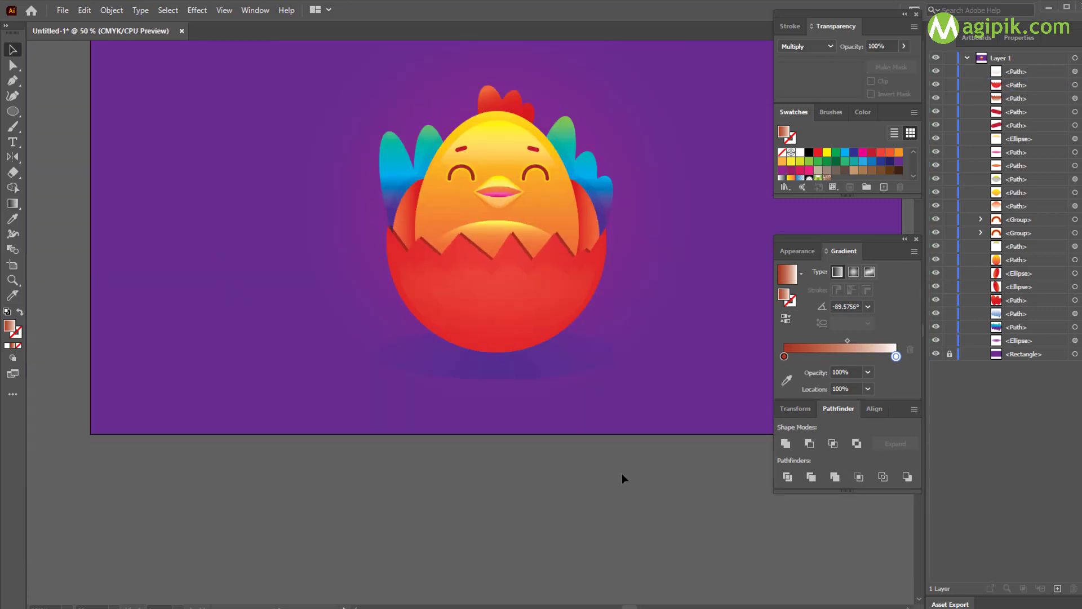
{"action": "left_click_drag", "start_coordinate": [630, 607], "coordinate": [630, 608]}
Step: Draw a small flat ellipse on the chick's left cheek, beside the beak and below the eye
{"action": "scroll", "coordinate": [516, 223], "scroll_direction": "up", "scroll_amount": 3}
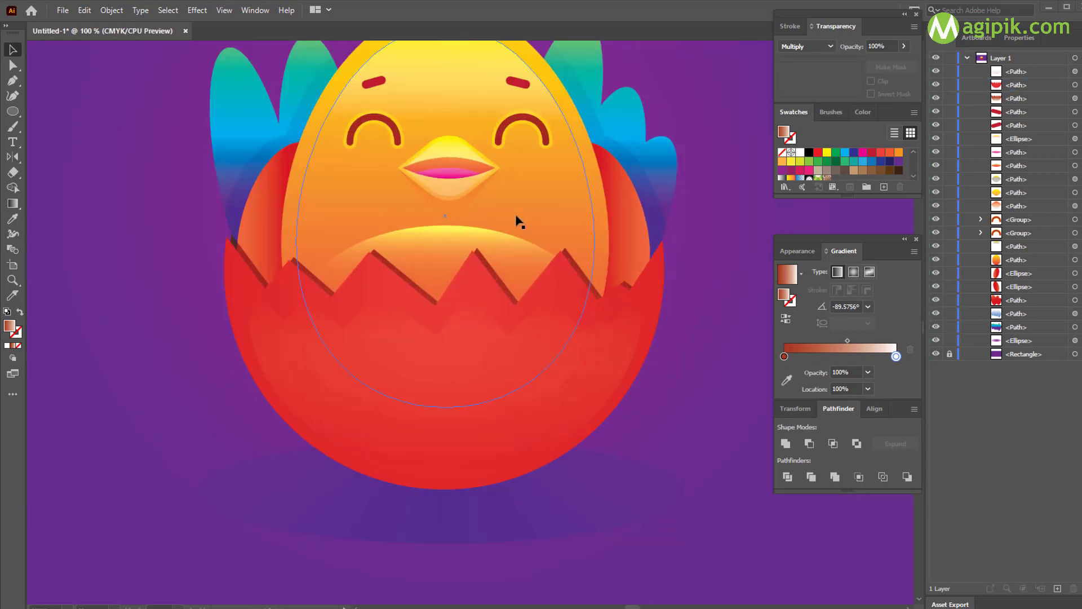
{"action": "left_click", "coordinate": [12, 111]}
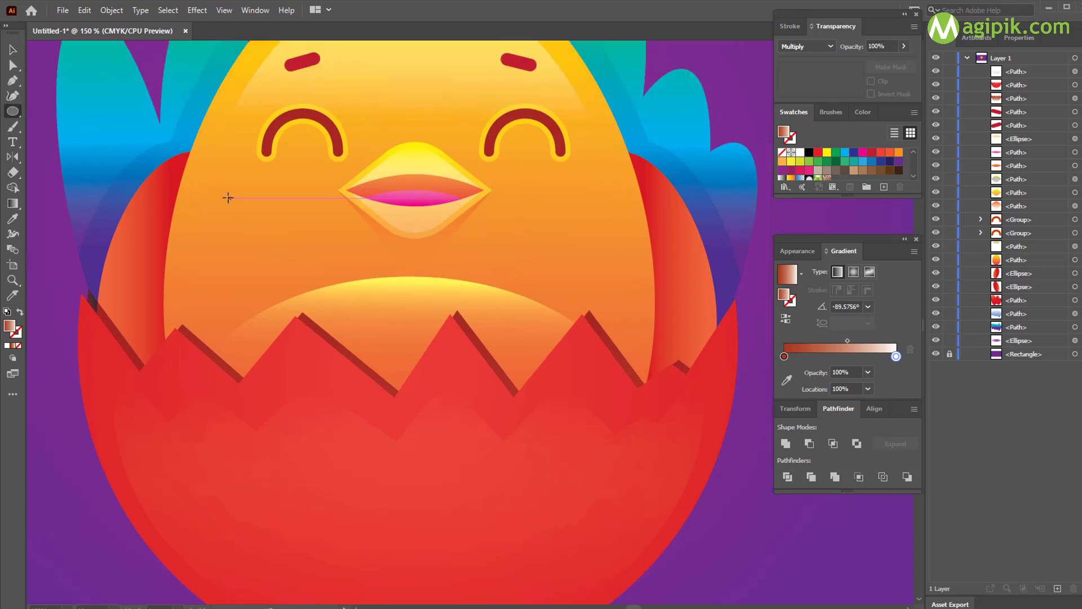
{"action": "left_click_drag", "start_coordinate": [220, 193], "coordinate": [310, 241]}
{"action": "key", "text": "v"}
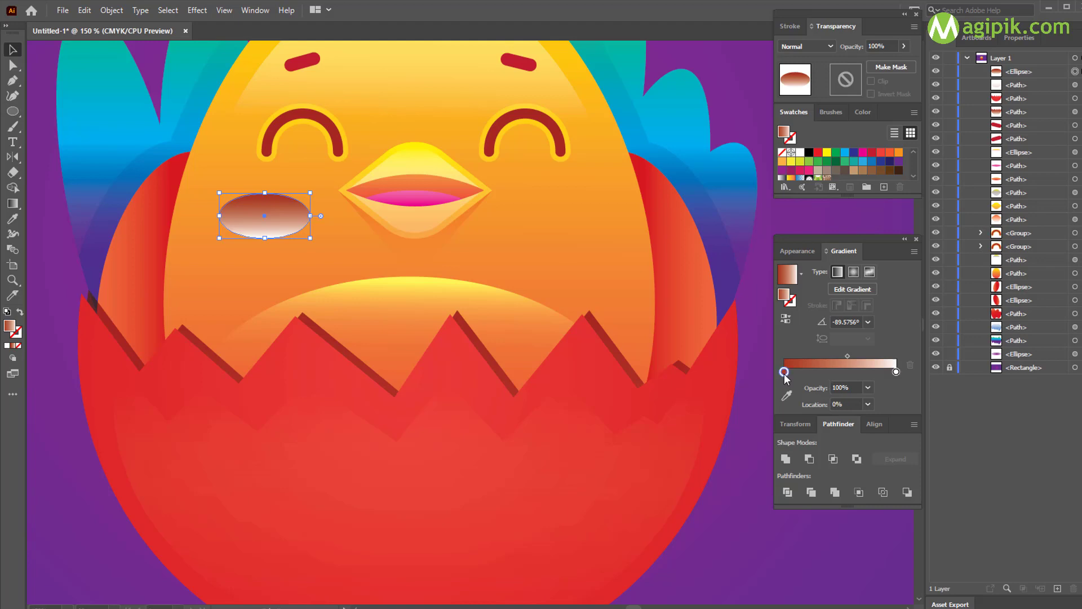
Step: Recolour the cheek ellipse's dark gradient stop with the magenta swatch and make the gradient radial
{"action": "double_click", "coordinate": [785, 373]}
{"action": "left_click", "coordinate": [732, 462]}
{"action": "left_click", "coordinate": [862, 154]}
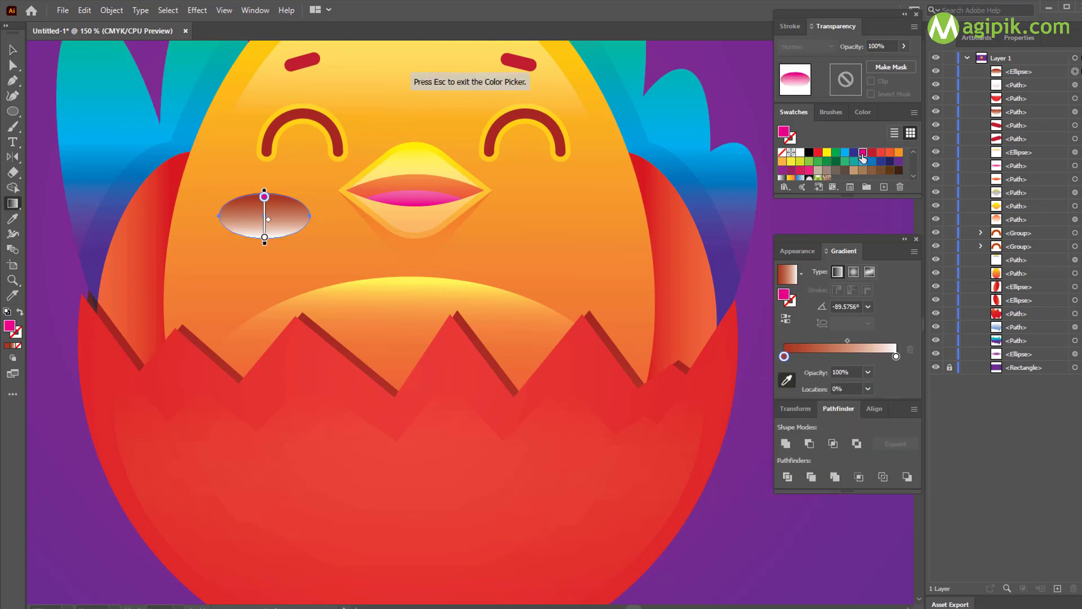
{"action": "left_click", "coordinate": [853, 272]}
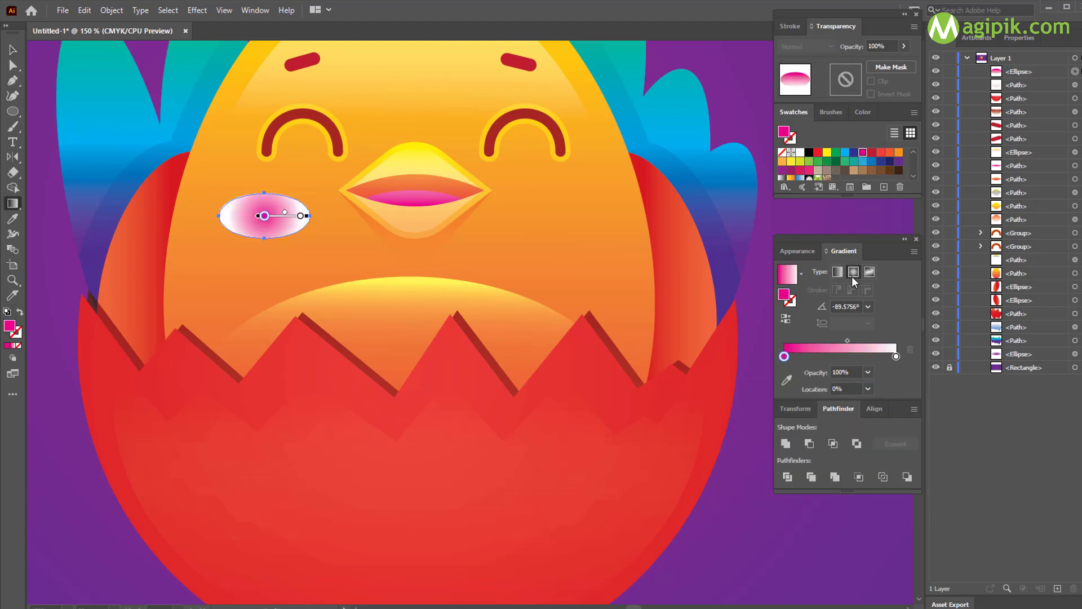
Step: Extend the cheek ellipse's radial gradient slightly past the ellipse's edge
{"action": "left_click", "coordinate": [13, 66]}
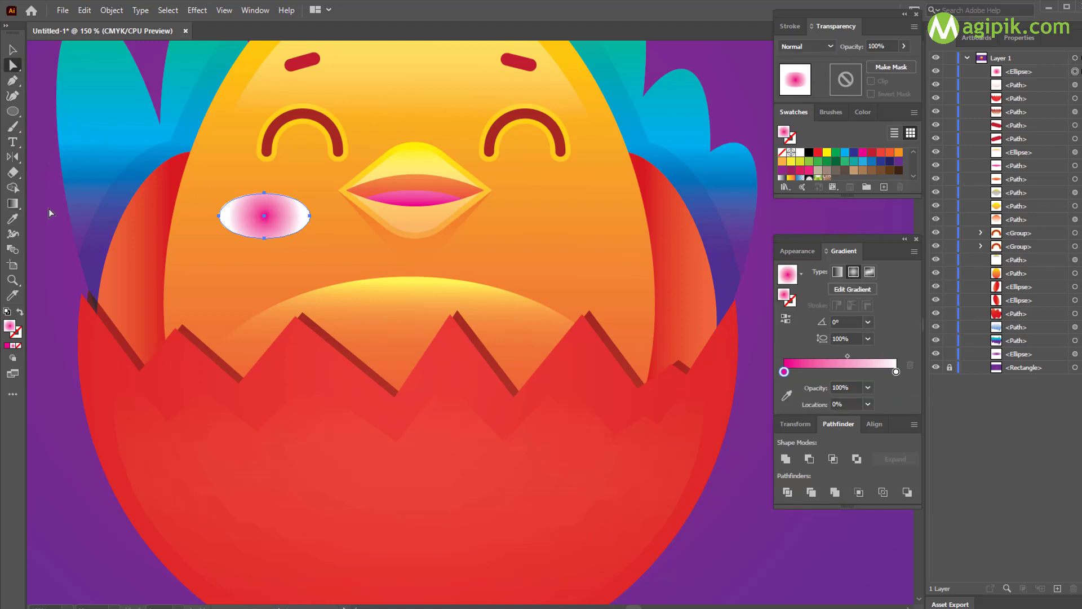
{"action": "key", "text": "g"}
{"action": "left_click_drag", "start_coordinate": [306, 219], "coordinate": [317, 218]}
{"action": "left_click", "coordinate": [12, 50]}
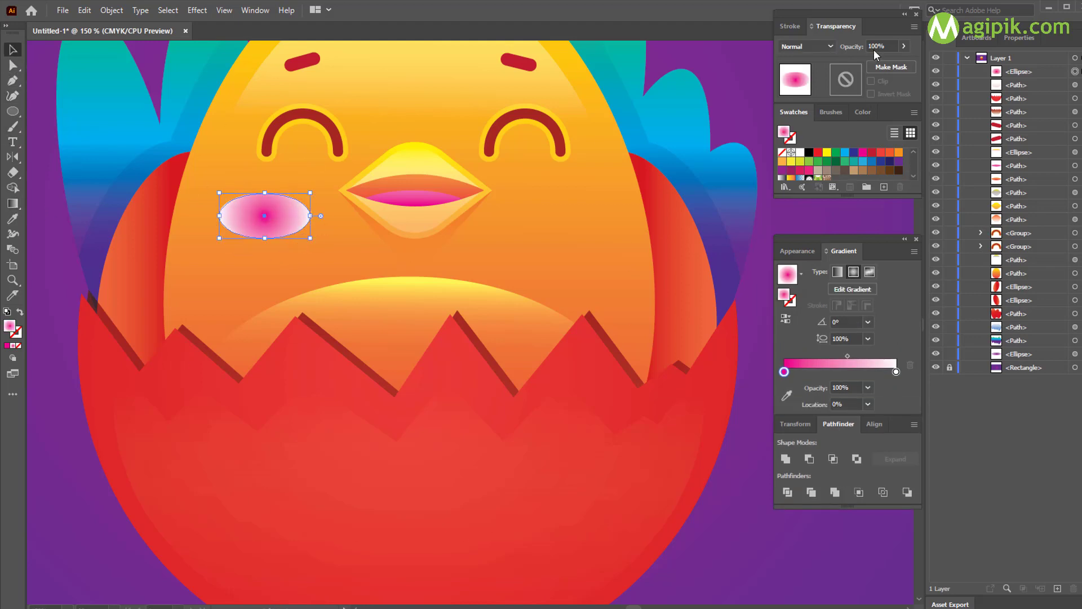
Step: Set the cheek ellipse's blend mode to Multiply and deselect it
{"action": "left_click", "coordinate": [828, 46]}
{"action": "left_click", "coordinate": [827, 103]}
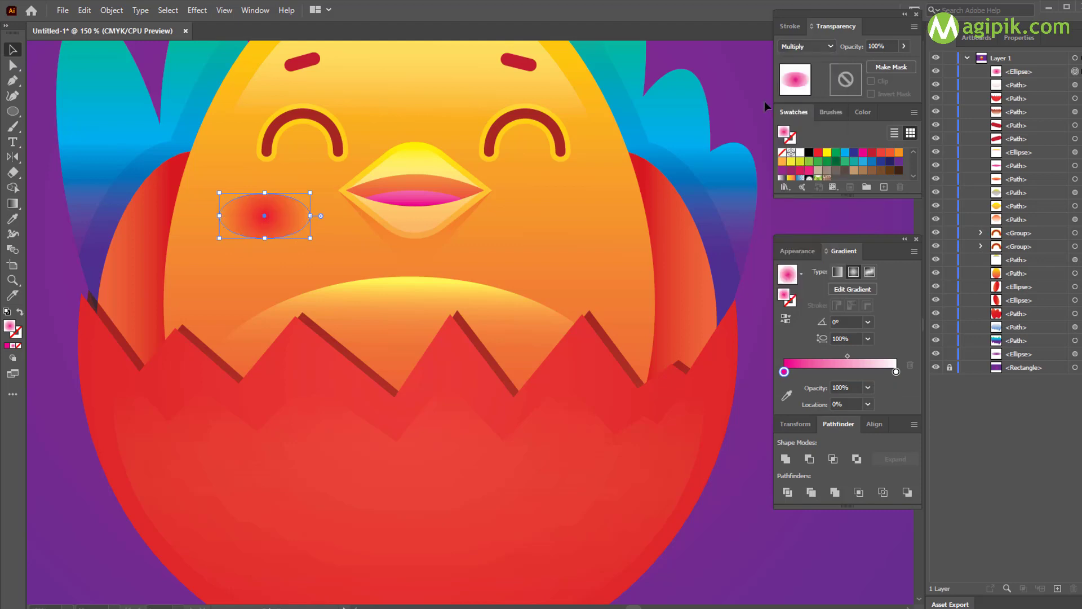
{"action": "left_click", "coordinate": [729, 96]}
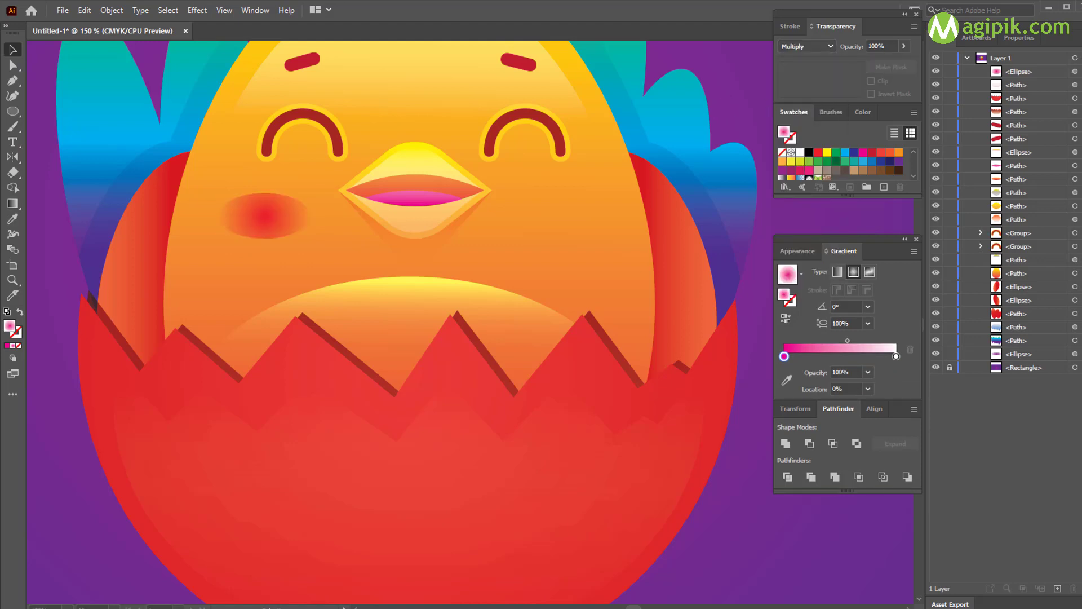
Step: Shrink the cheek ellipse's radial gradient inward so the blush fades out before the ellipse's edge
{"action": "left_click", "coordinate": [254, 224]}
{"action": "key", "text": "g"}
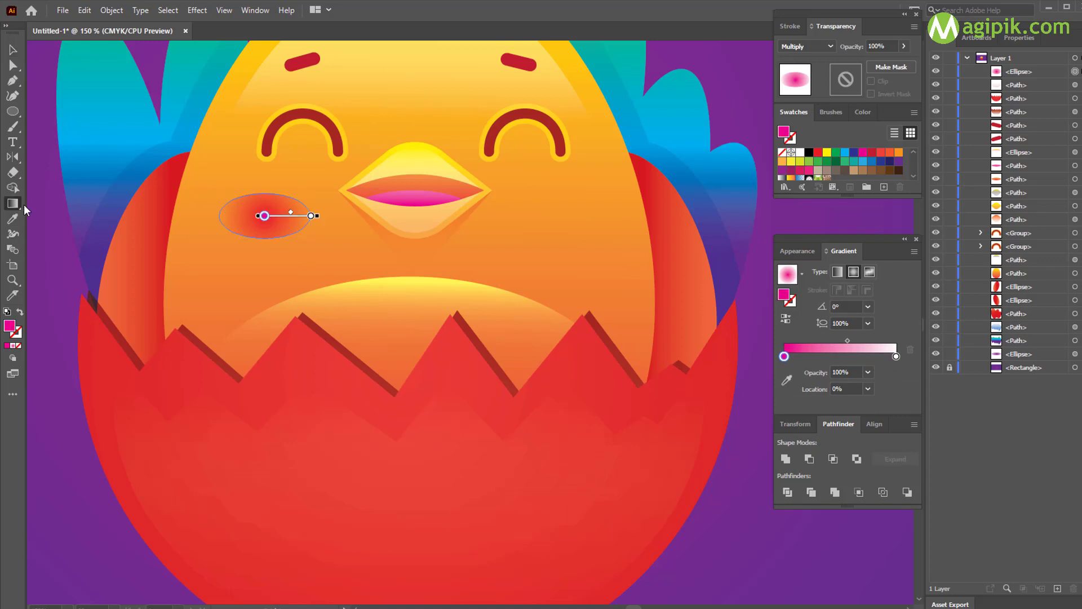
{"action": "mouse_move", "coordinate": [319, 219]}
{"action": "left_mouse_down"}
{"action": "mouse_move", "coordinate": [291, 221]}
{"action": "mouse_move", "coordinate": [299, 217]}
{"action": "left_mouse_up"}
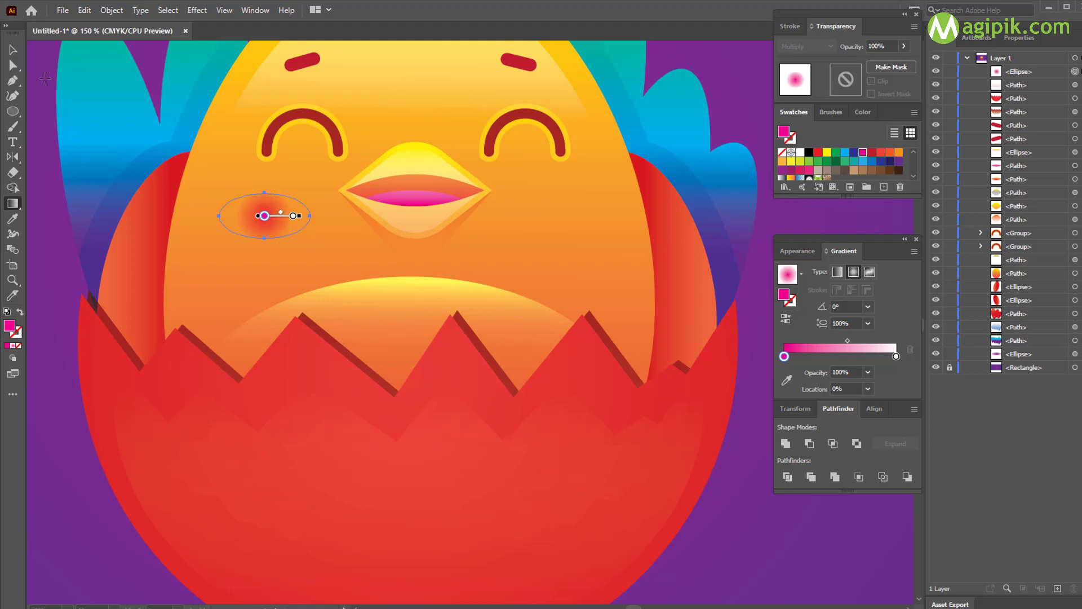
Step: Stretch the cheek ellipse slightly taller about its centre and deselect it
{"action": "left_click", "coordinate": [12, 50]}
{"action": "left_click", "coordinate": [51, 127]}
{"action": "left_click", "coordinate": [270, 206]}
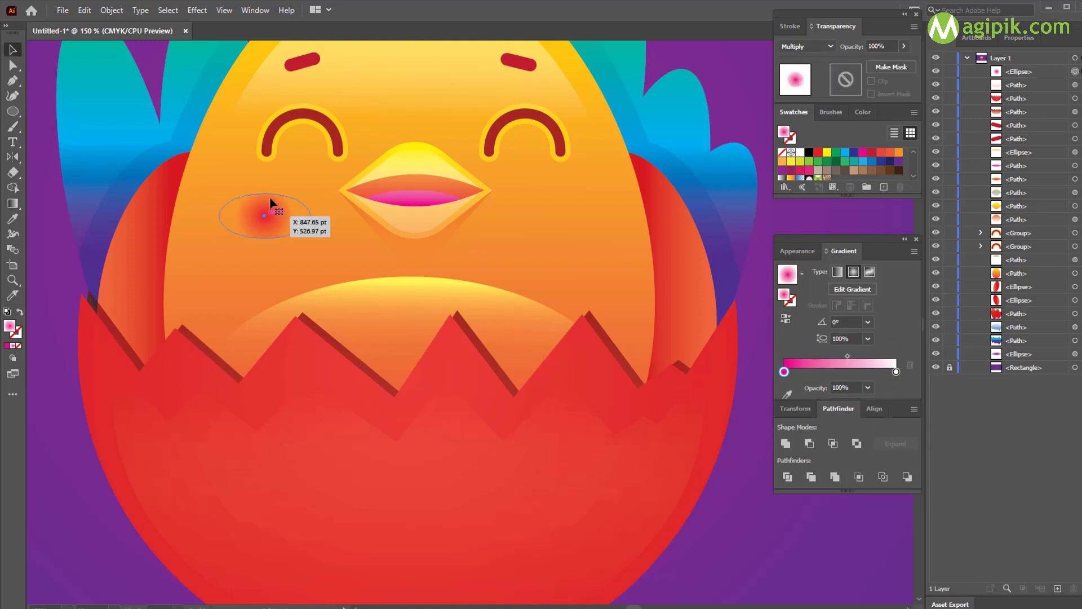
{"action": "left_click_drag", "start_coordinate": [266, 189], "coordinate": [265, 189]}
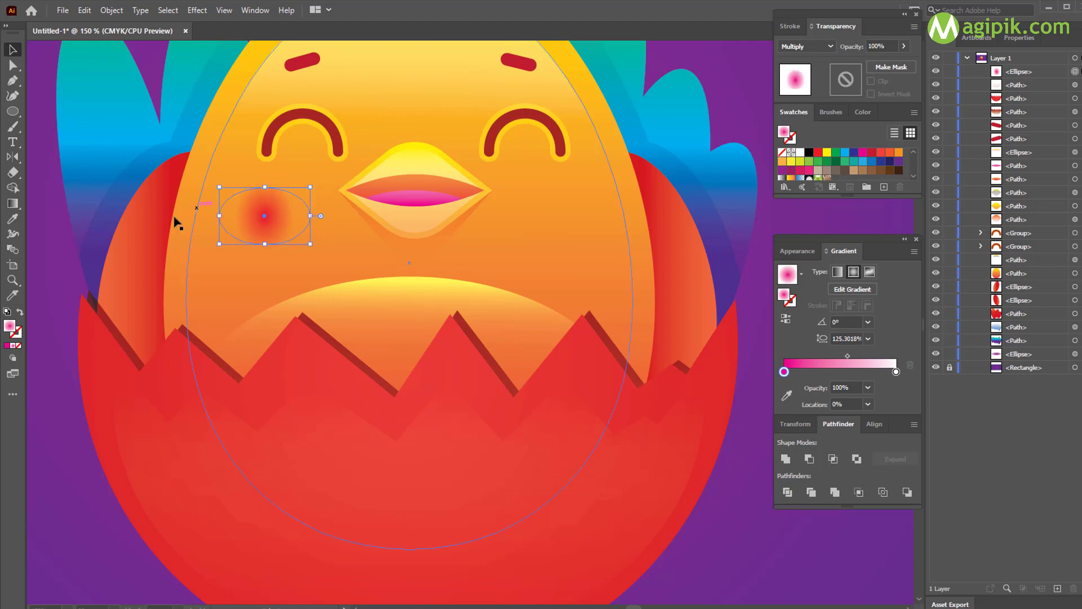
{"action": "left_click", "coordinate": [61, 256]}
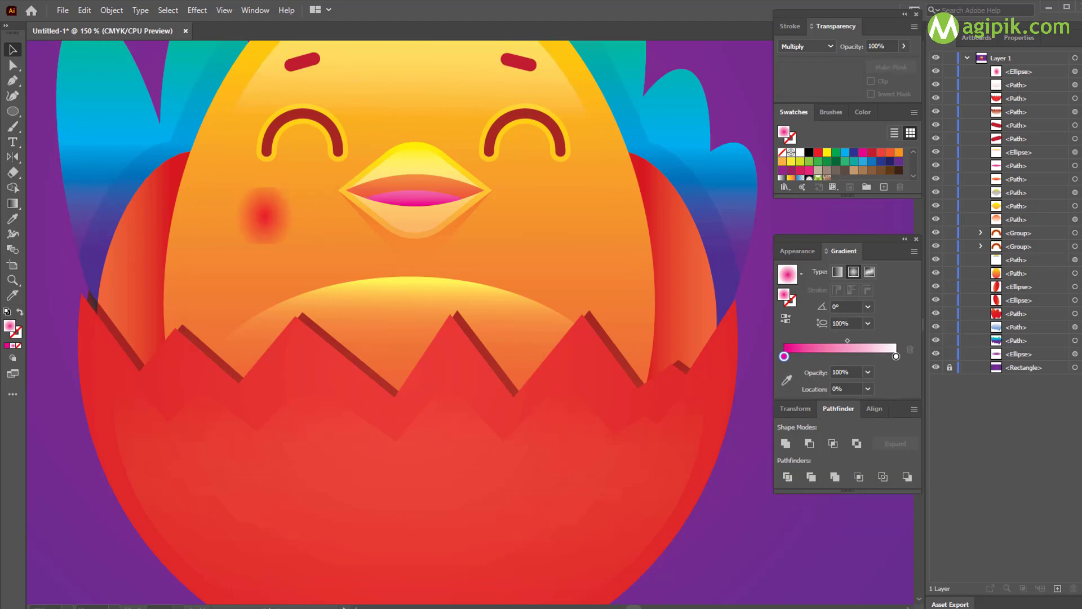
Step: Widen the cheek ellipse's radial gradient and flatten it into a horizontal oval with an aspect ratio of about 59%
{"action": "left_click", "coordinate": [268, 215]}
{"action": "left_click", "coordinate": [13, 206]}
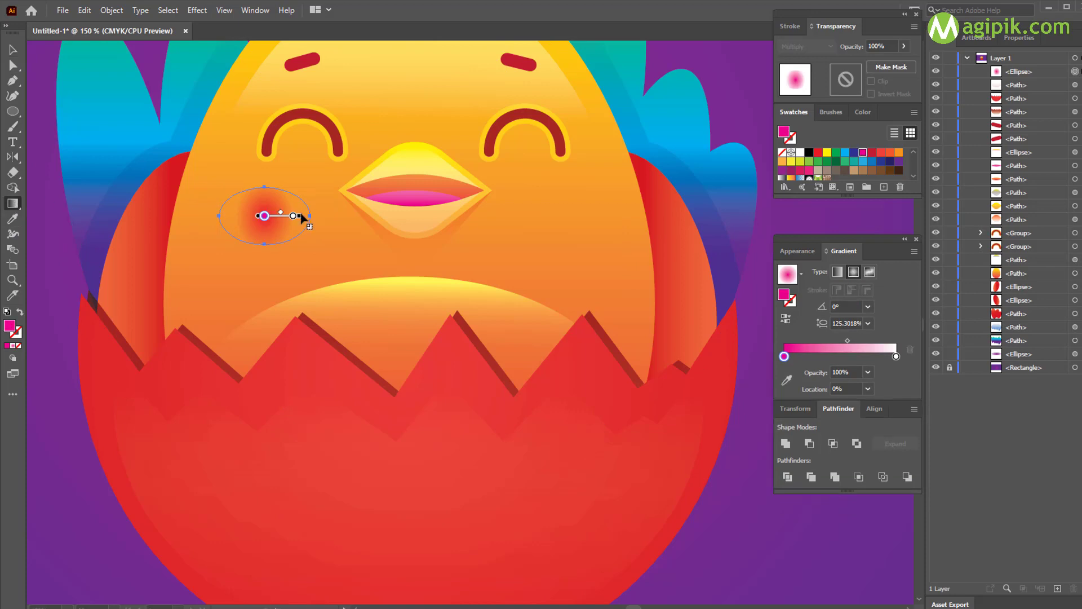
{"action": "mouse_move", "coordinate": [298, 216]}
{"action": "left_mouse_down"}
{"action": "mouse_move", "coordinate": [265, 193]}
{"action": "mouse_move", "coordinate": [297, 216]}
{"action": "left_mouse_up"}
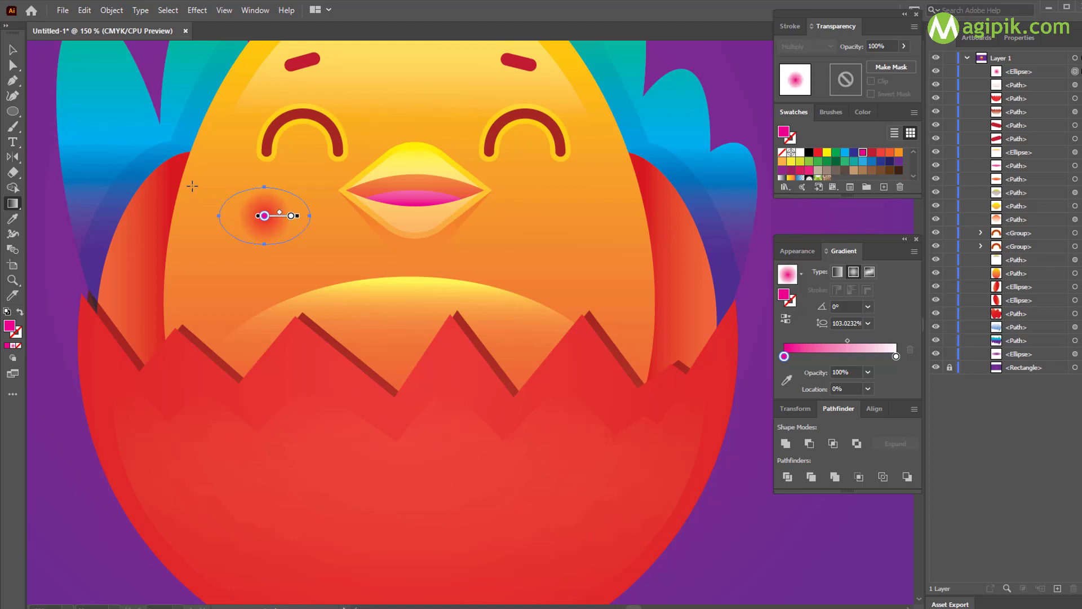
{"action": "left_click", "coordinate": [292, 216]}
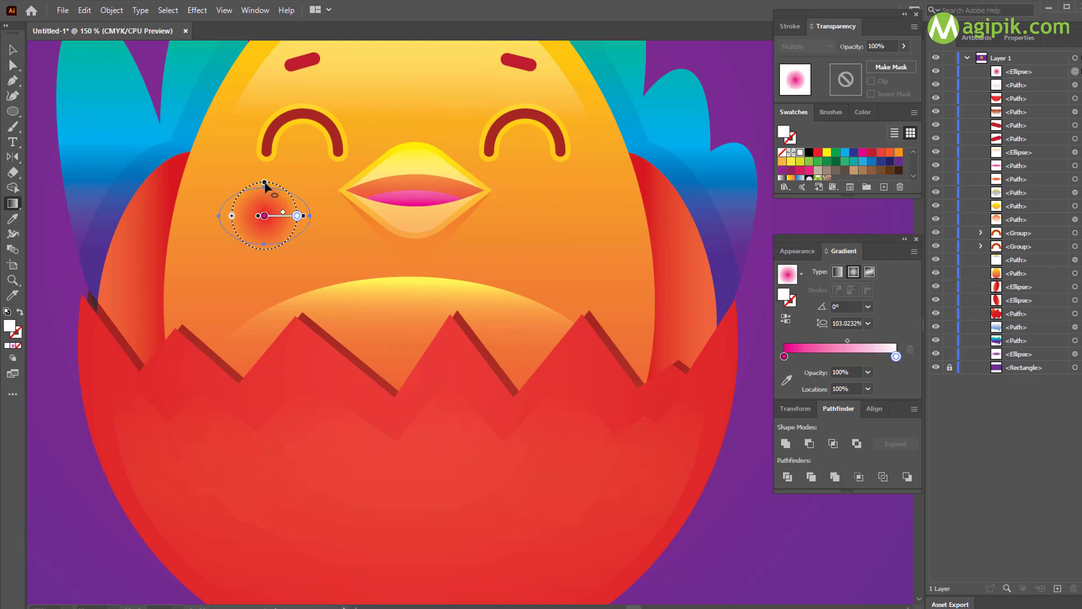
{"action": "left_click_drag", "start_coordinate": [265, 186], "coordinate": [566, 214]}
Step: Duplicate the finished cheek ellipse to the other side of the beak at the same height and deselect it
{"action": "left_click", "coordinate": [12, 50]}
{"action": "left_click", "coordinate": [49, 228]}
{"action": "left_click", "coordinate": [270, 214]}
{"action": "left_click", "coordinate": [724, 123]}
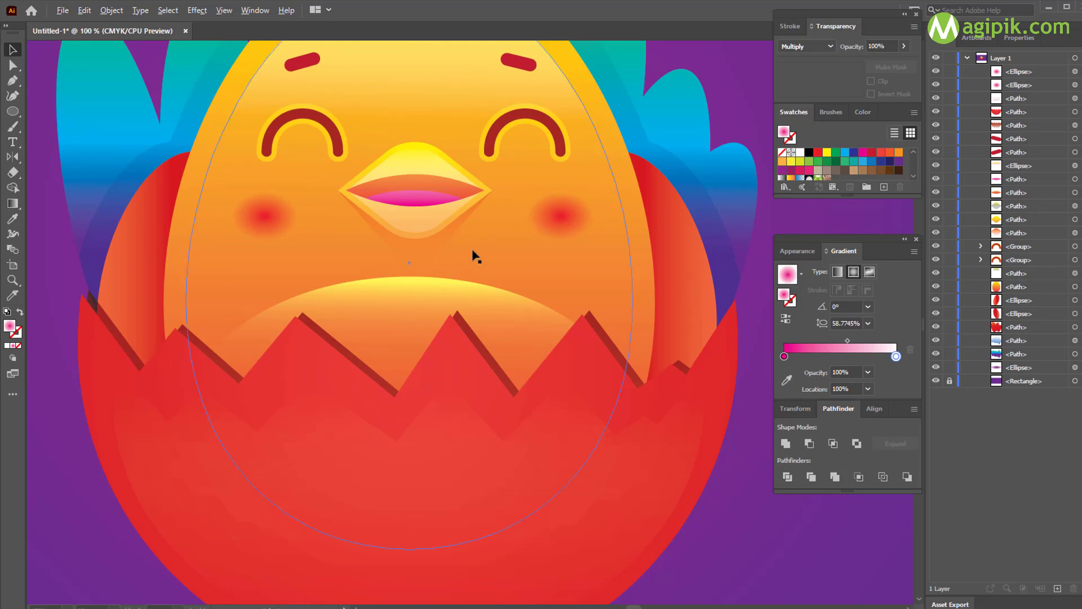
{"action": "scroll", "coordinate": [473, 250], "scroll_direction": "down", "scroll_amount": 2}
{"action": "scroll", "coordinate": [676, 300], "scroll_direction": "right", "scroll_amount": 1}
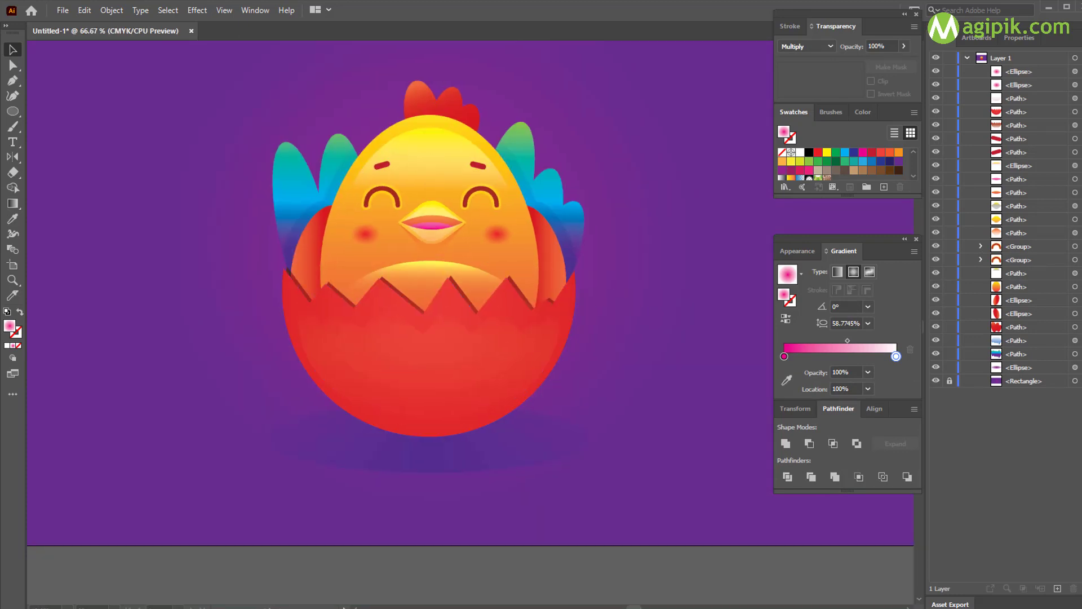
Step: Draw a straight horizontal path about 189 pt long across the middle of the red shell with the Pen tool
{"action": "left_click", "coordinate": [20, 312]}
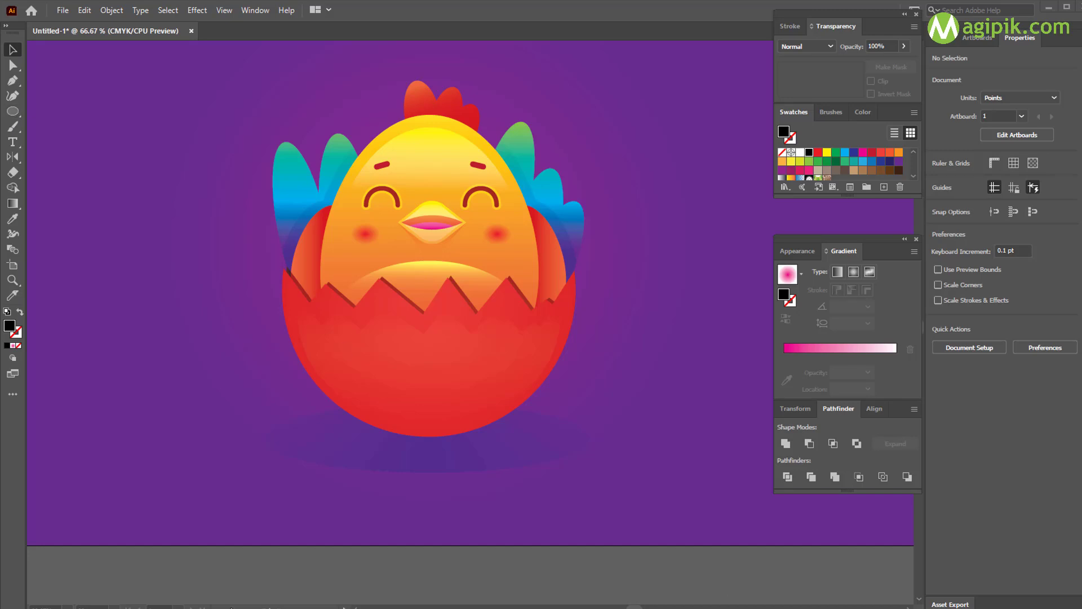
{"action": "left_click", "coordinate": [12, 81]}
{"action": "left_click", "coordinate": [377, 363]}
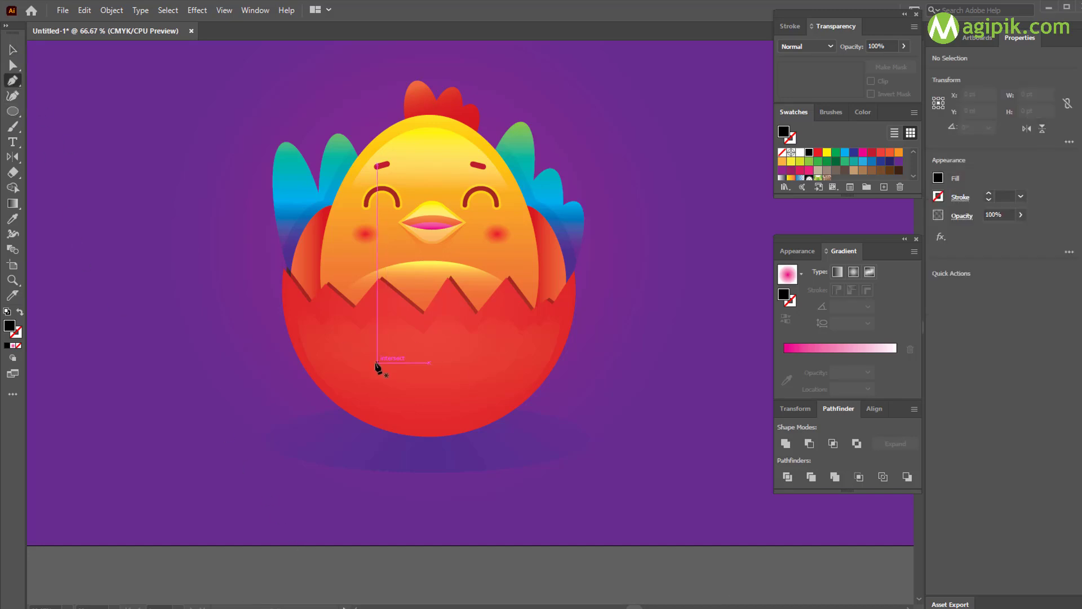
{"action": "left_click", "coordinate": [483, 362]}
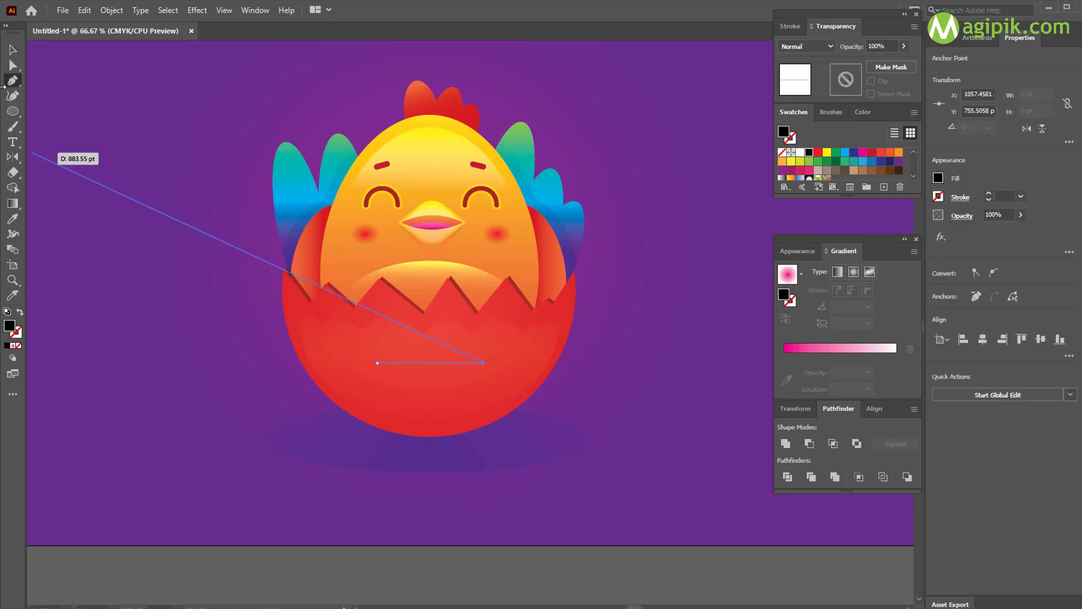
{"action": "left_click", "coordinate": [14, 53]}
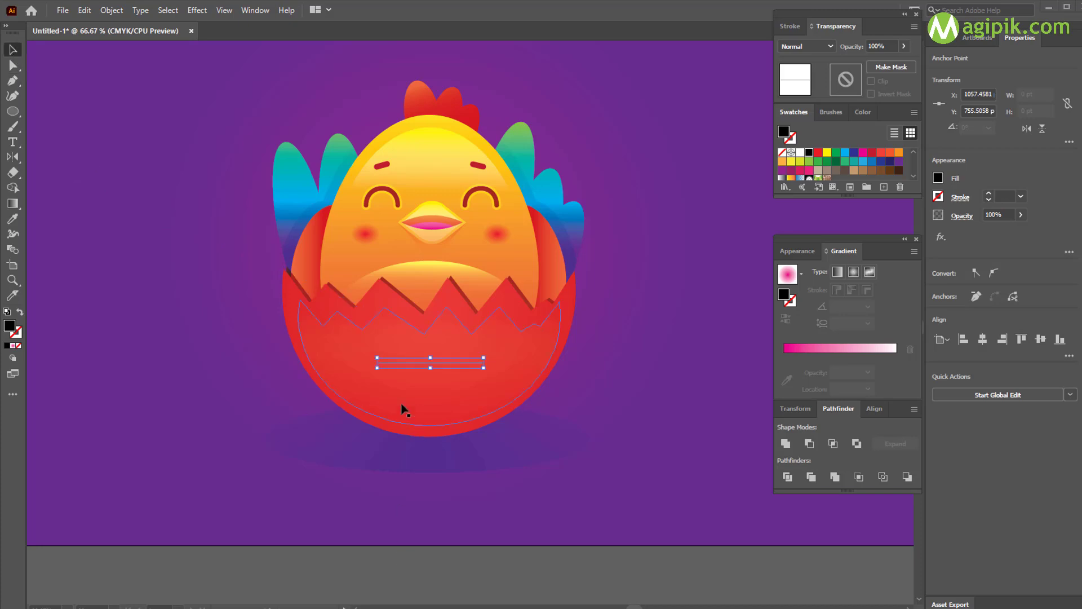
Step: Sample the chick body's yellow-to-red gradient onto the line as its stroke and set the stroke weight to 18 px
{"action": "left_click", "coordinate": [13, 219]}
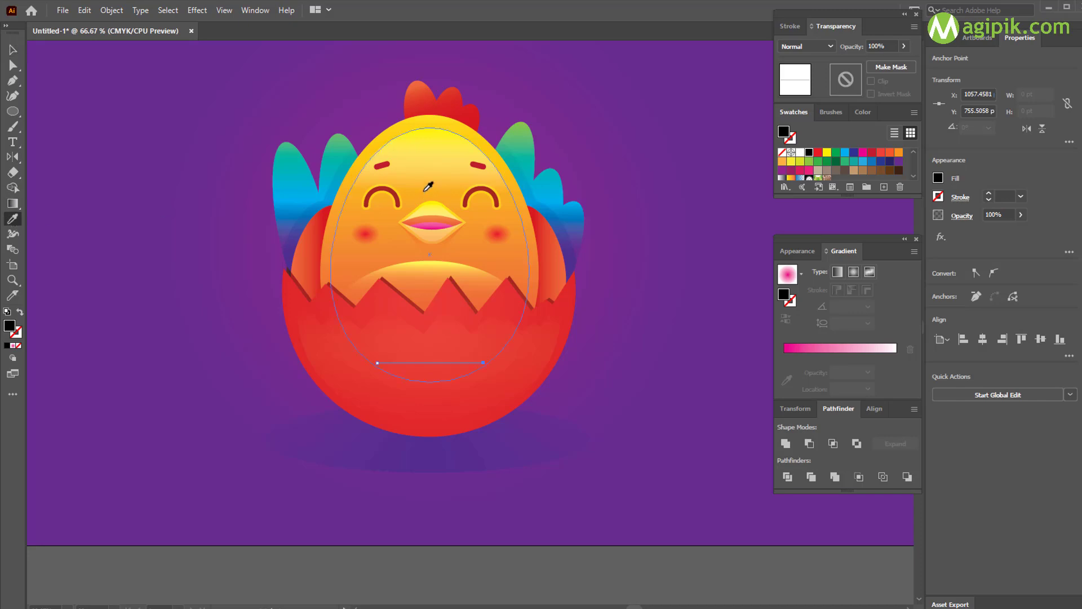
{"action": "left_click", "coordinate": [460, 126]}
{"action": "left_click", "coordinate": [12, 51]}
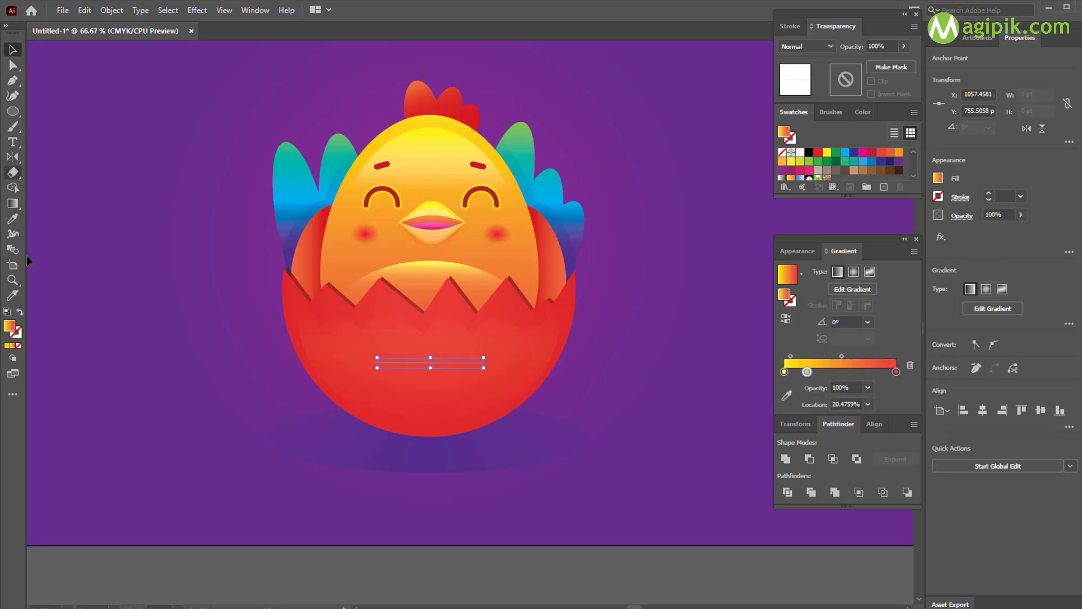
{"action": "left_click", "coordinate": [19, 312]}
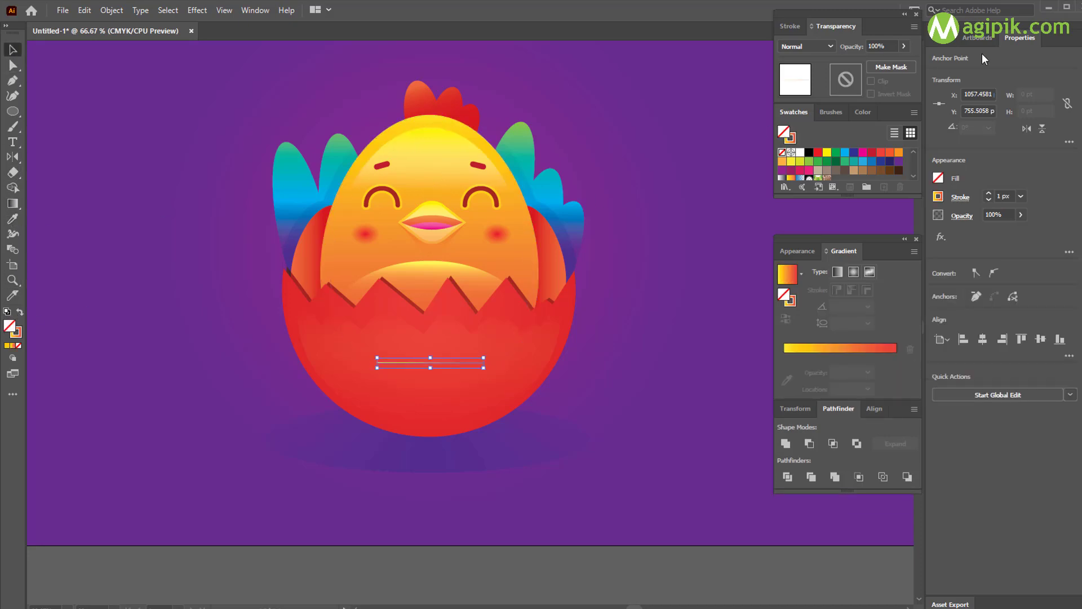
{"action": "left_click", "coordinate": [789, 26]}
{"action": "type", "text": "18"}
{"action": "key", "text": "Return"}
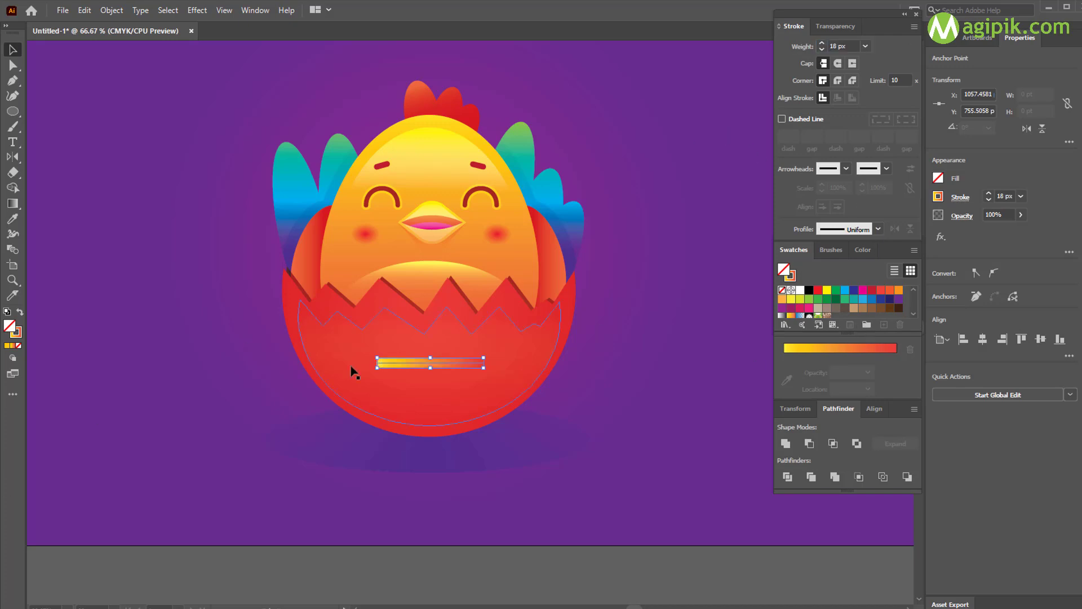
Step: Remove the middle stop from the line's stroke gradient and turn the red end stop orange with magenta at 56%
{"action": "left_click", "coordinate": [19, 333]}
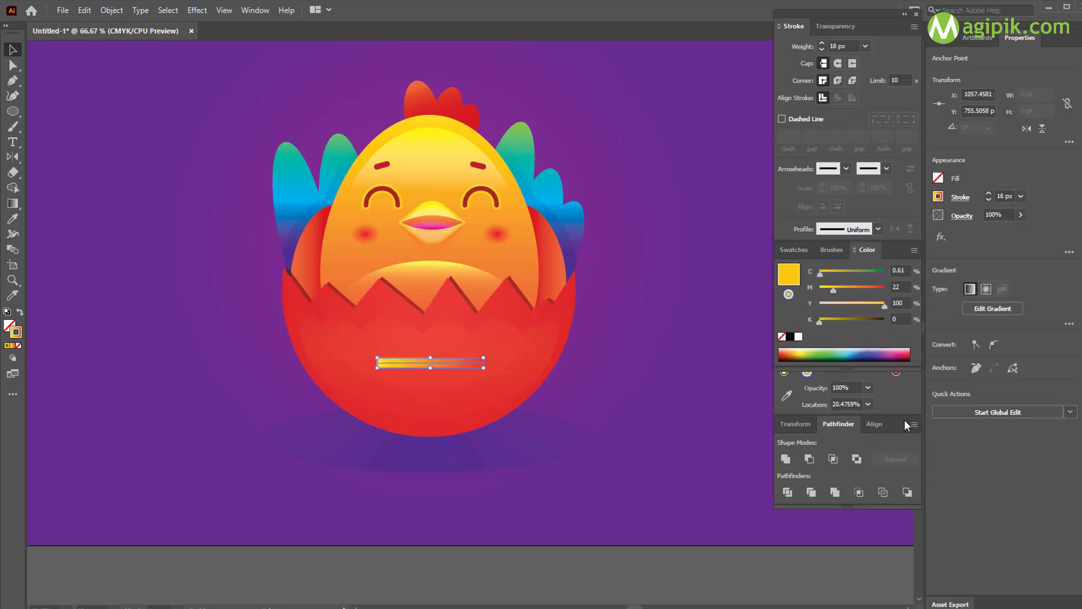
{"action": "left_click", "coordinate": [889, 393]}
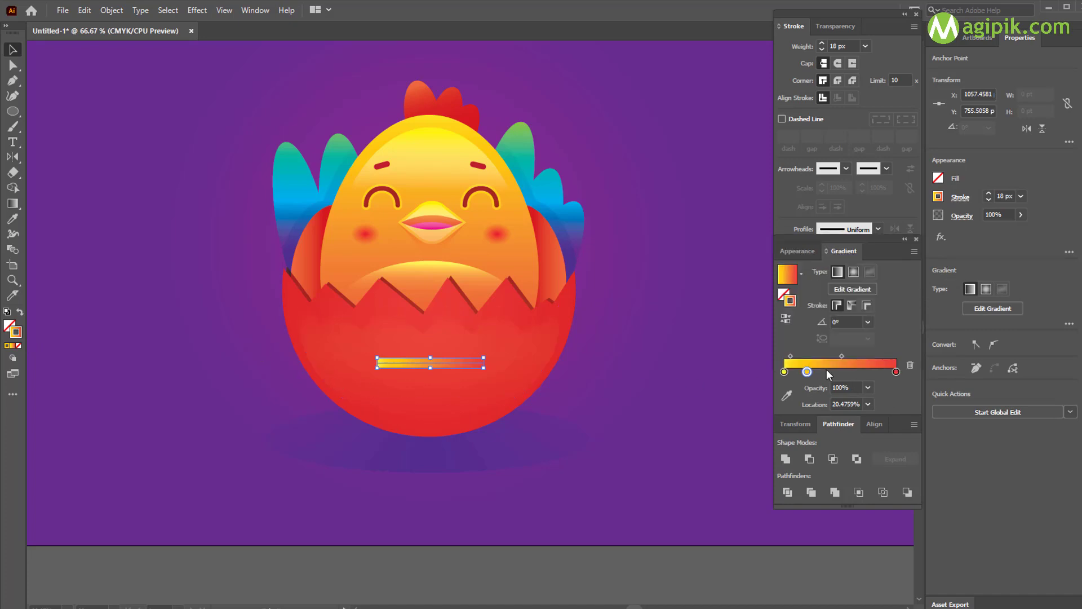
{"action": "left_click_drag", "start_coordinate": [826, 370], "coordinate": [828, 402]}
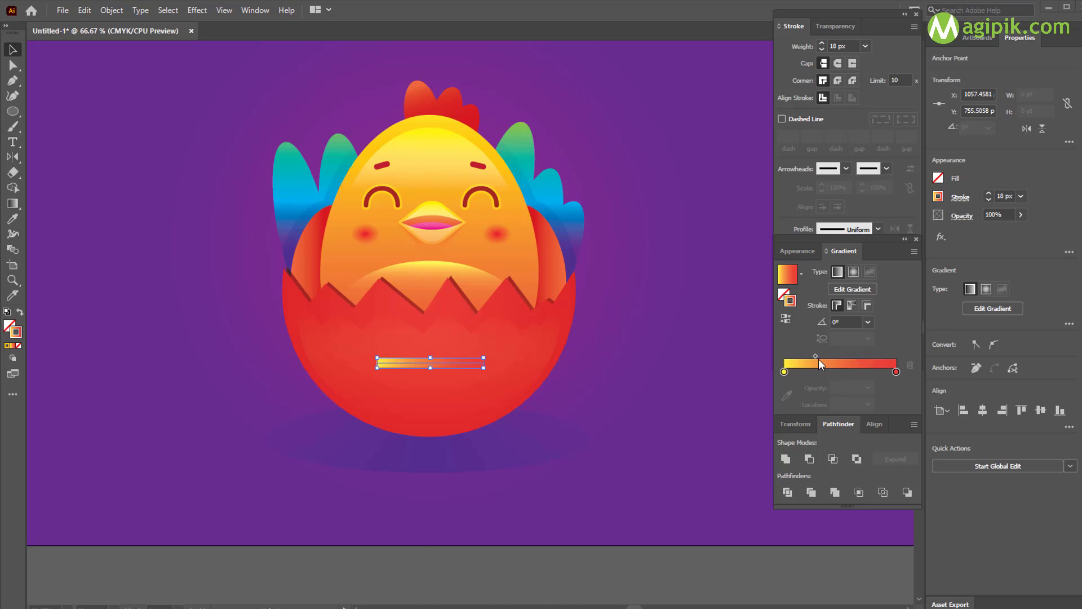
{"action": "double_click", "coordinate": [897, 372]}
{"action": "left_click", "coordinate": [731, 417]}
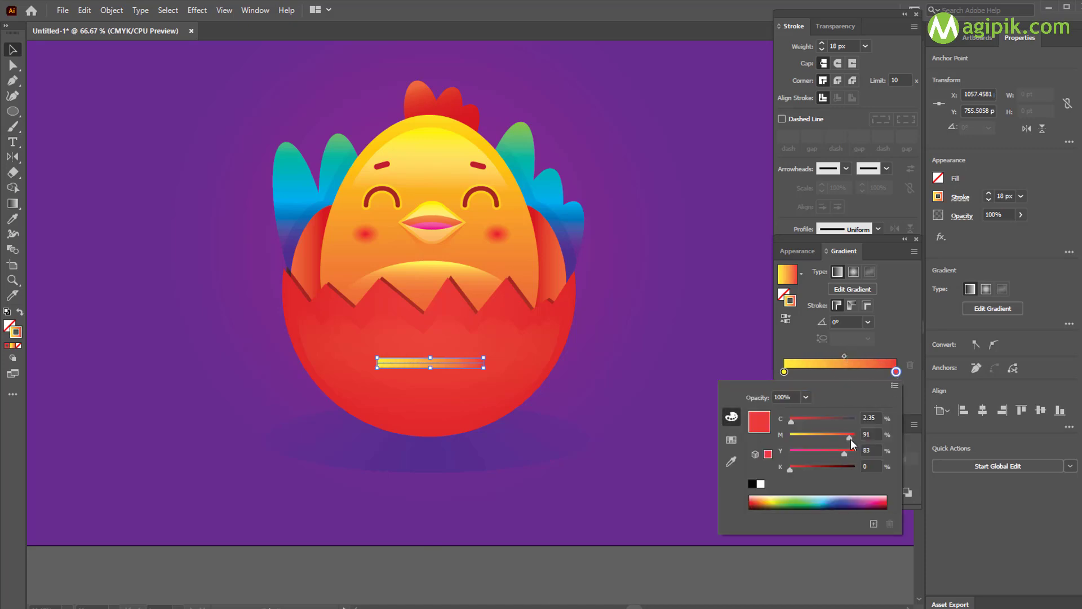
{"action": "left_click_drag", "start_coordinate": [851, 439], "coordinate": [827, 438]}
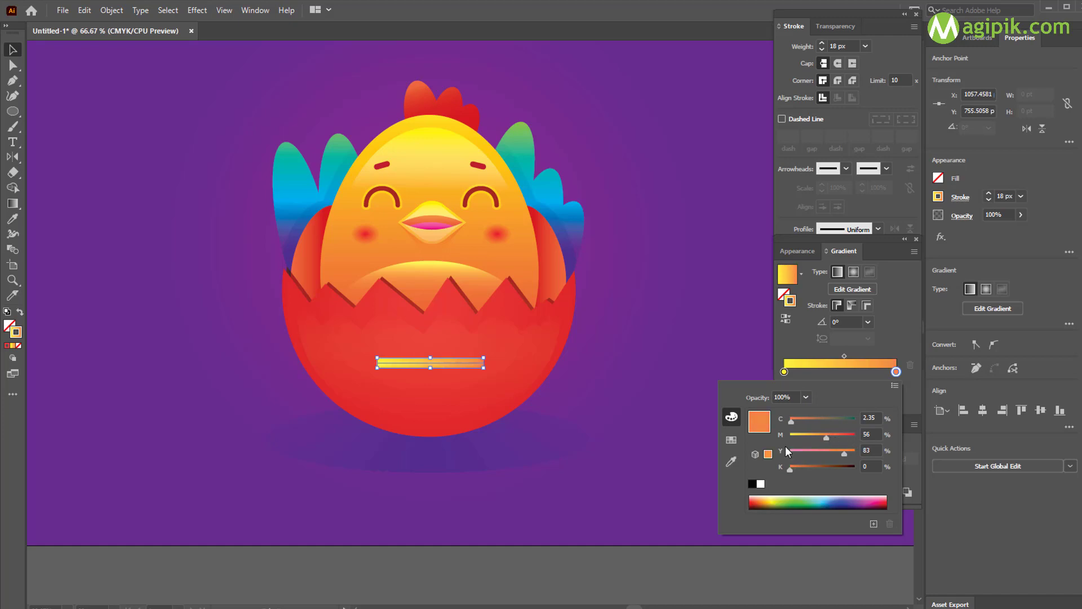
{"action": "left_click", "coordinate": [610, 435]}
{"action": "left_click", "coordinate": [610, 403]}
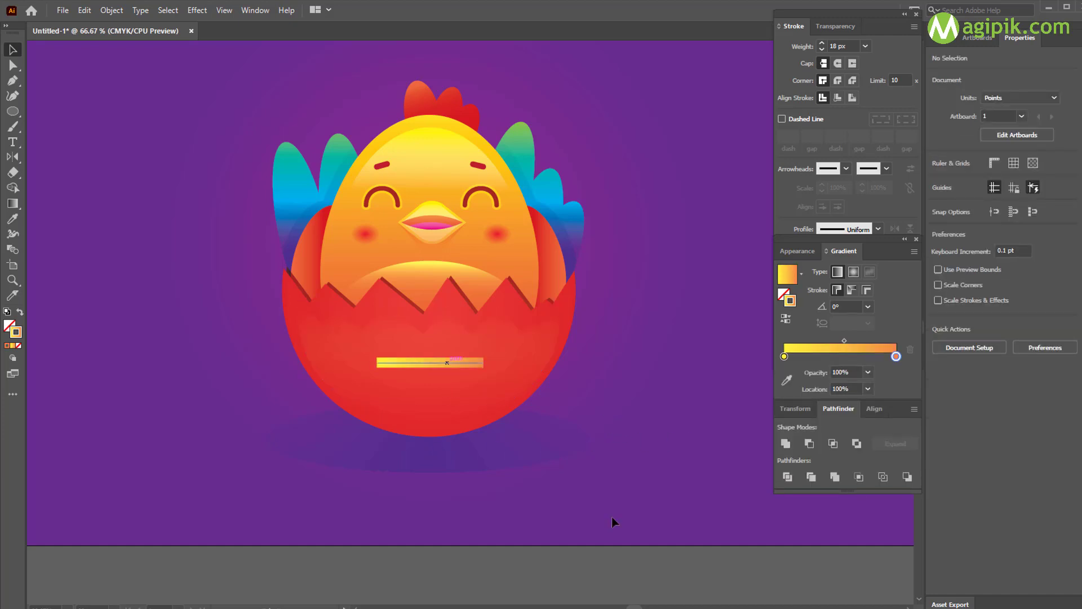
Step: Shorten the gradient line about its centre to about 124 pt and outline its stroke at a weight of 19 px
{"action": "left_click", "coordinate": [469, 365]}
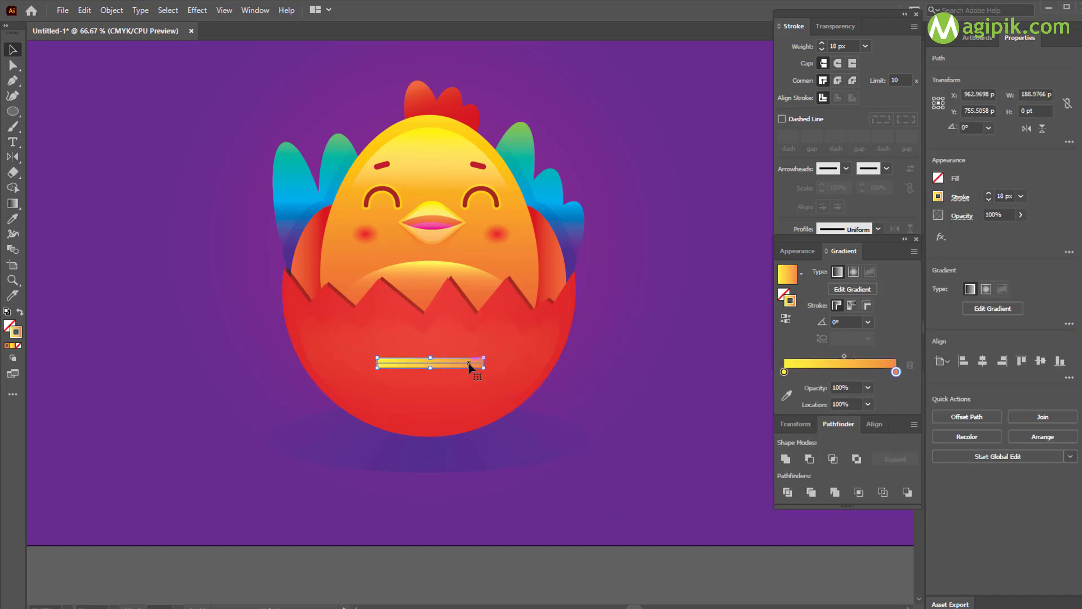
{"action": "left_click_drag", "start_coordinate": [485, 364], "coordinate": [467, 364]}
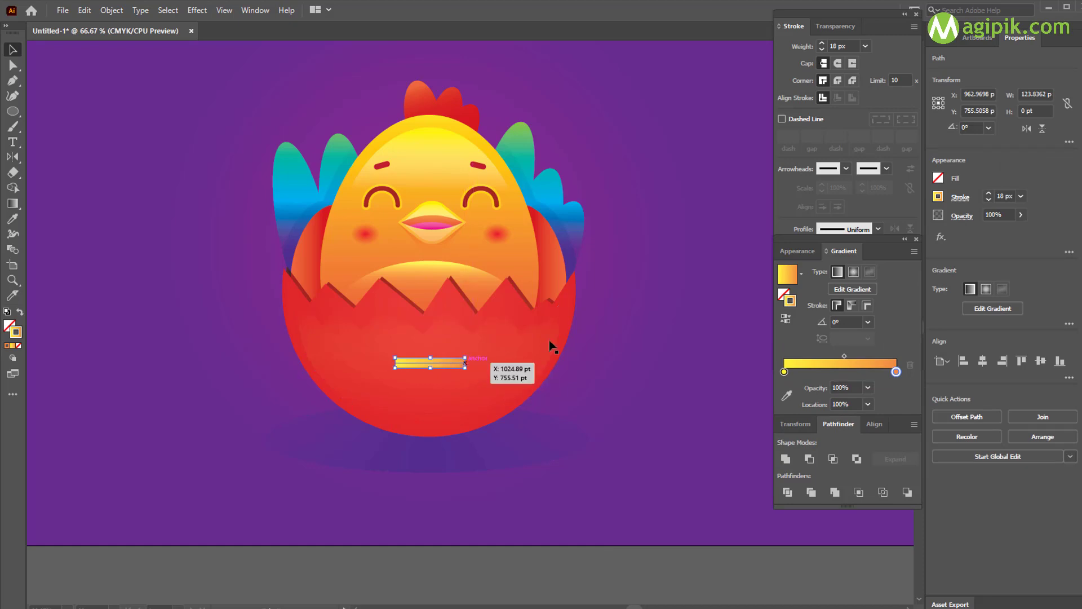
{"action": "left_click", "coordinate": [822, 44]}
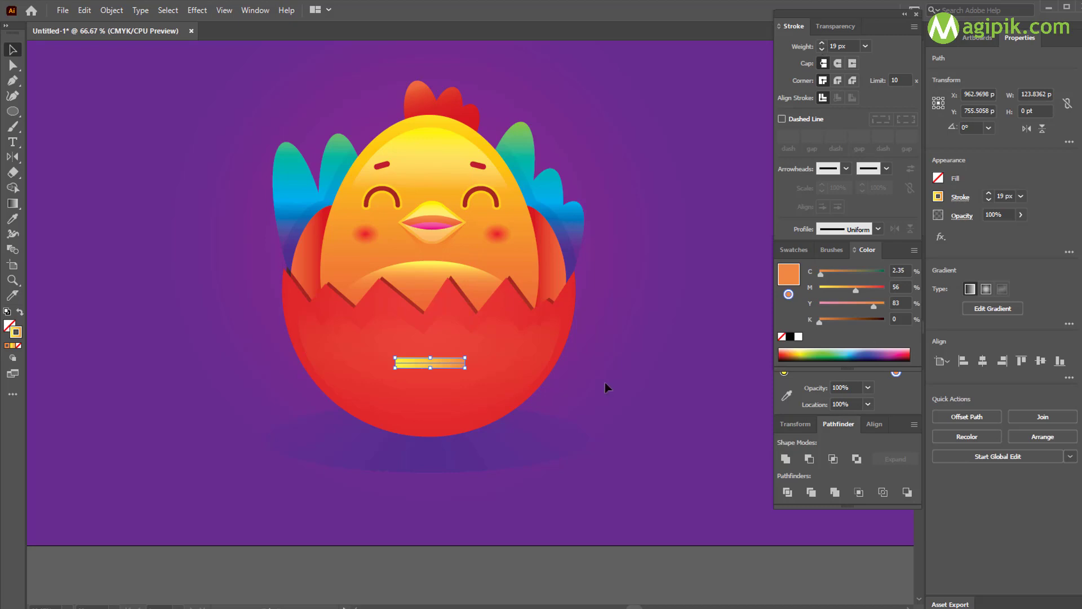
{"action": "left_click", "coordinate": [111, 10]}
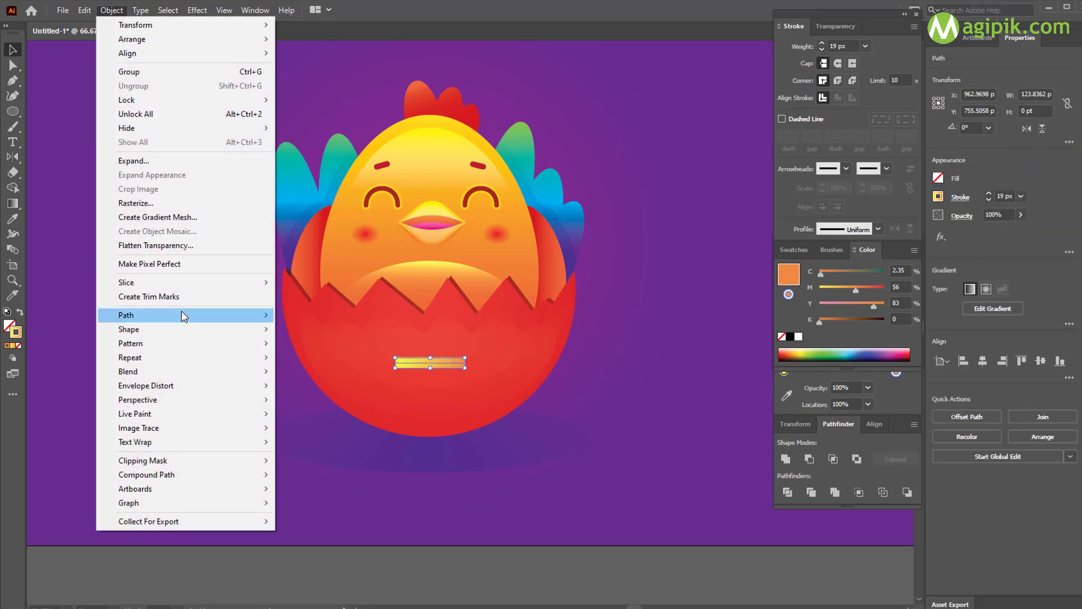
{"action": "left_click", "coordinate": [325, 349]}
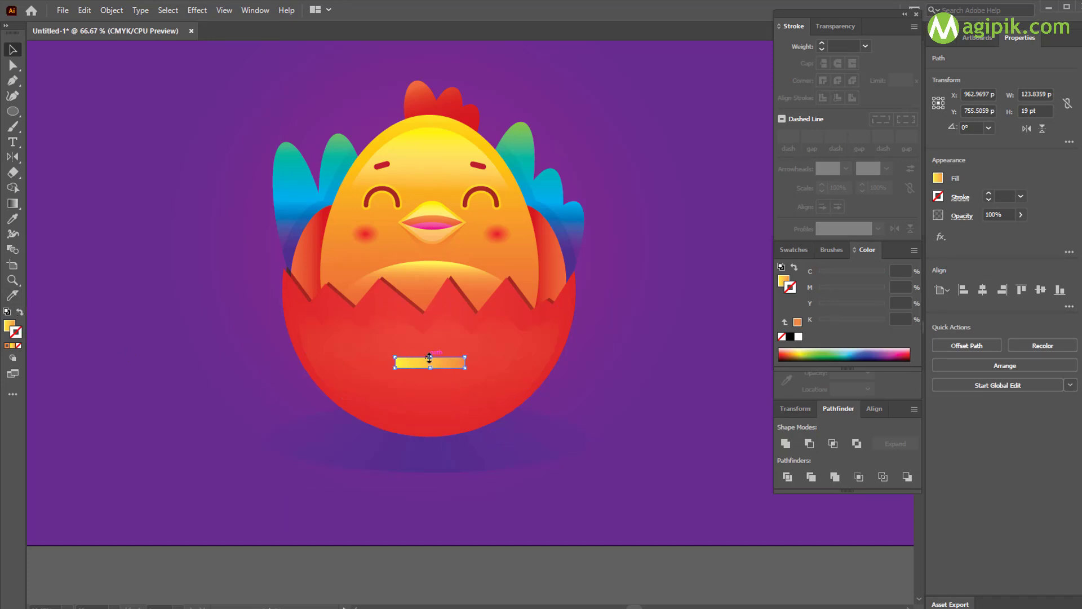
Step: Enlarge a copy of the outlined bar to about 137 by 35 pt and stack it behind the original bar
{"action": "left_click_drag", "start_coordinate": [430, 358], "coordinate": [470, 363]}
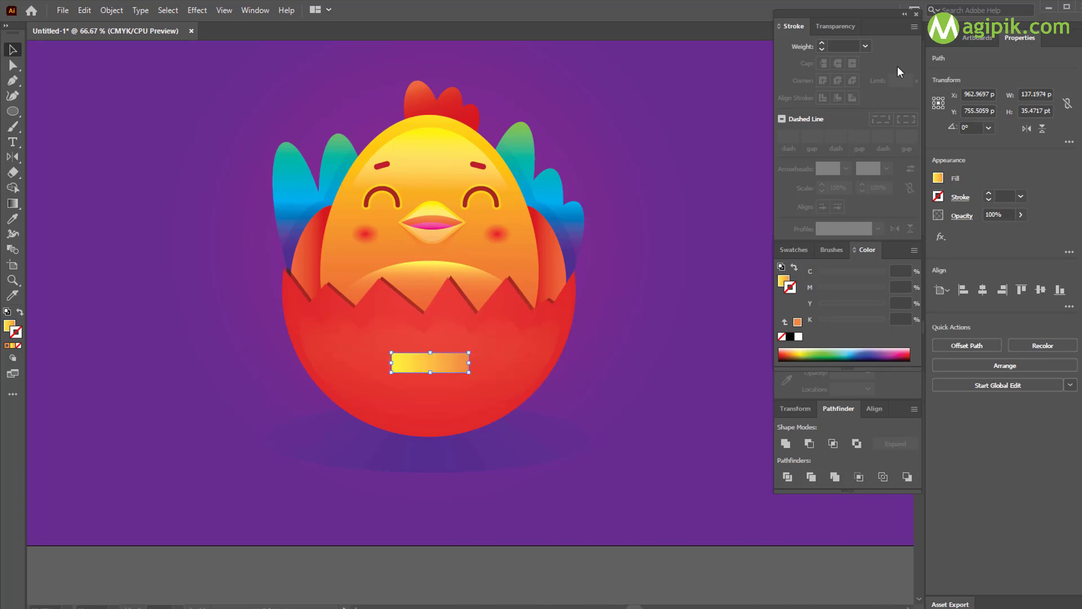
{"action": "left_click", "coordinate": [945, 39]}
{"action": "left_click_drag", "start_coordinate": [1053, 72], "coordinate": [1041, 93]}
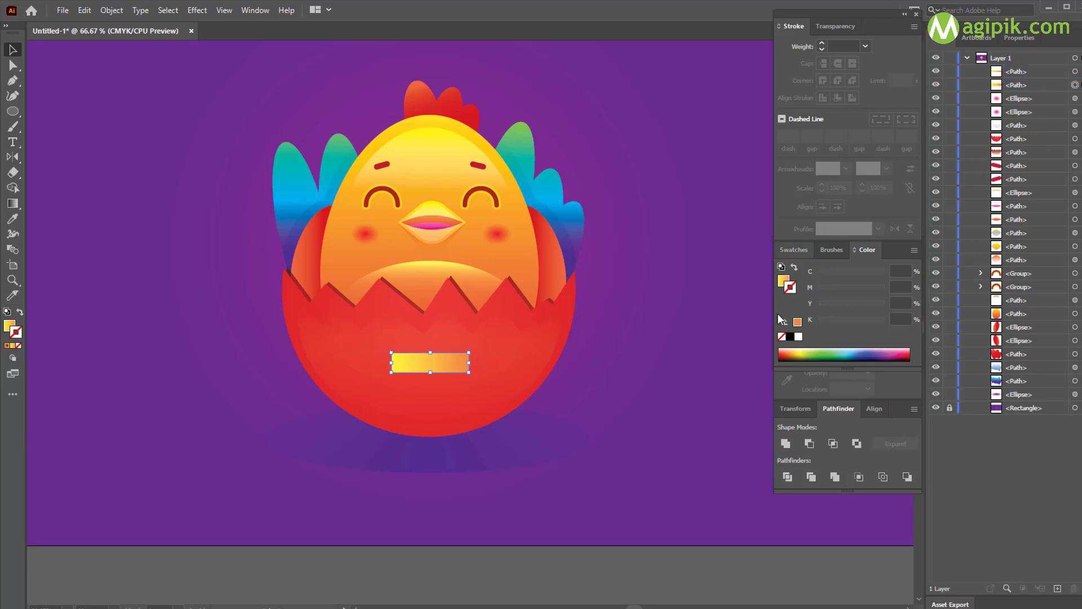
Step: Recolour the orange end stop of the larger rear bar's gradient to red from the colour spectrum
{"action": "left_click", "coordinate": [10, 328]}
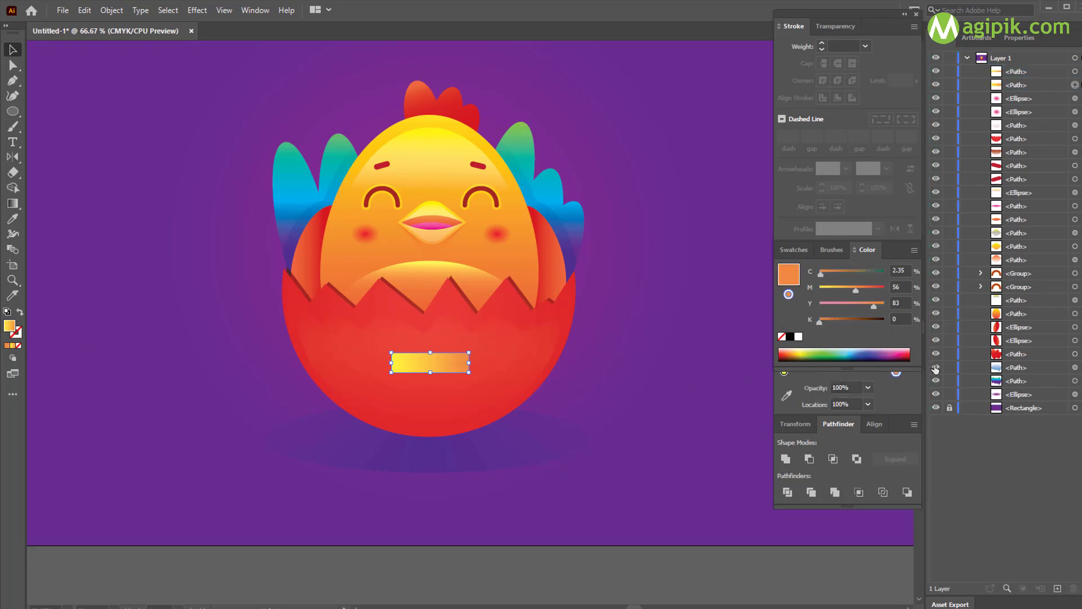
{"action": "left_click", "coordinate": [910, 354]}
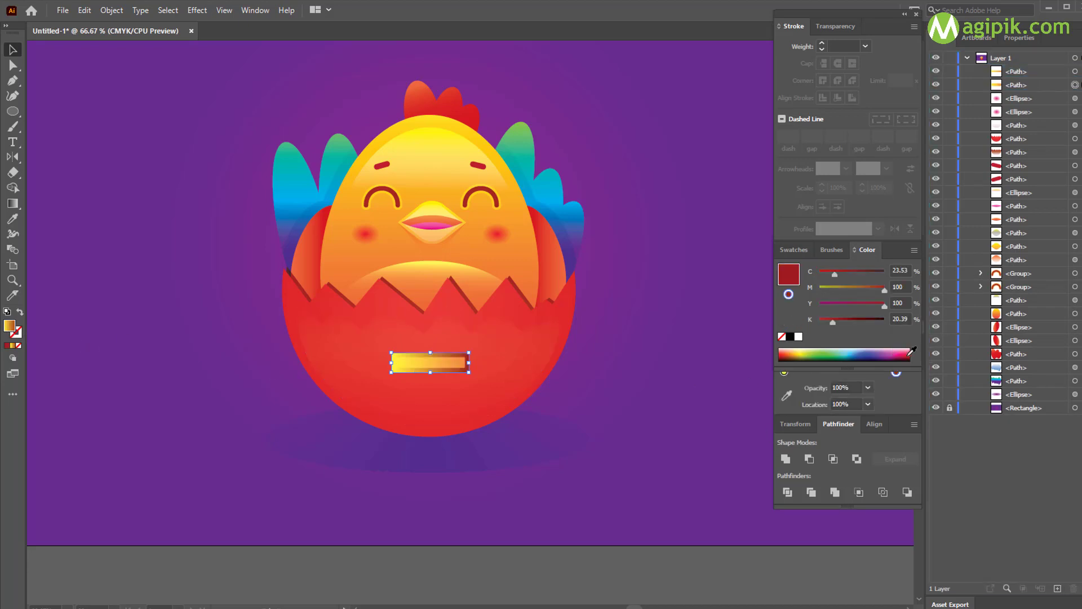
{"action": "left_click", "coordinate": [781, 355]}
{"action": "left_click", "coordinate": [794, 250]}
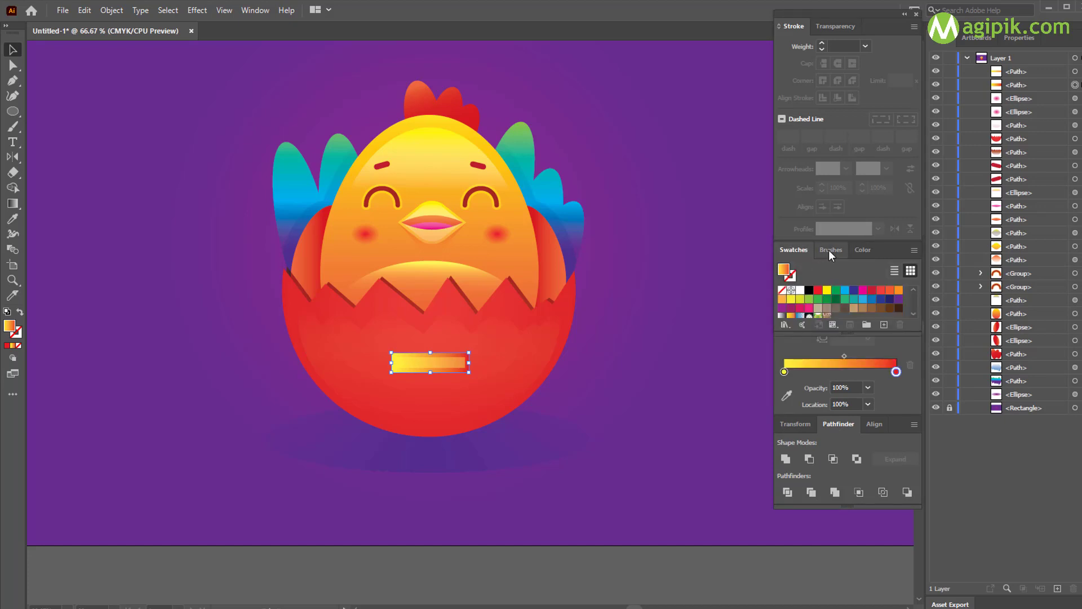
{"action": "left_click", "coordinate": [828, 249]}
{"action": "left_click", "coordinate": [795, 250]}
Step: Recolour the yellow start stop of the rear bar's gradient with the crimson swatch
{"action": "left_click", "coordinate": [784, 372]}
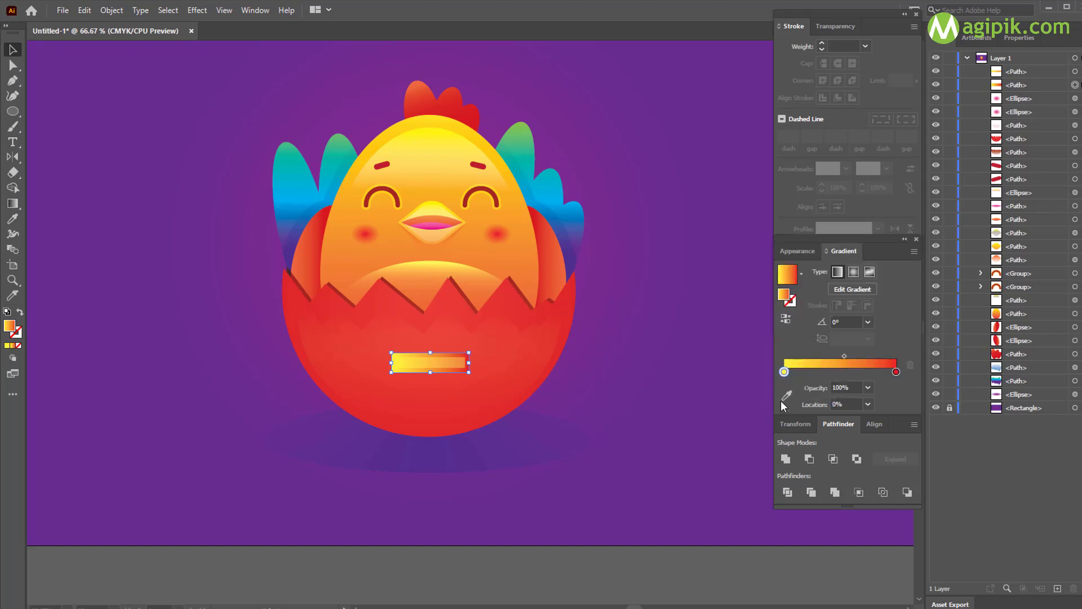
{"action": "left_click", "coordinate": [783, 400]}
{"action": "left_click", "coordinate": [837, 27]}
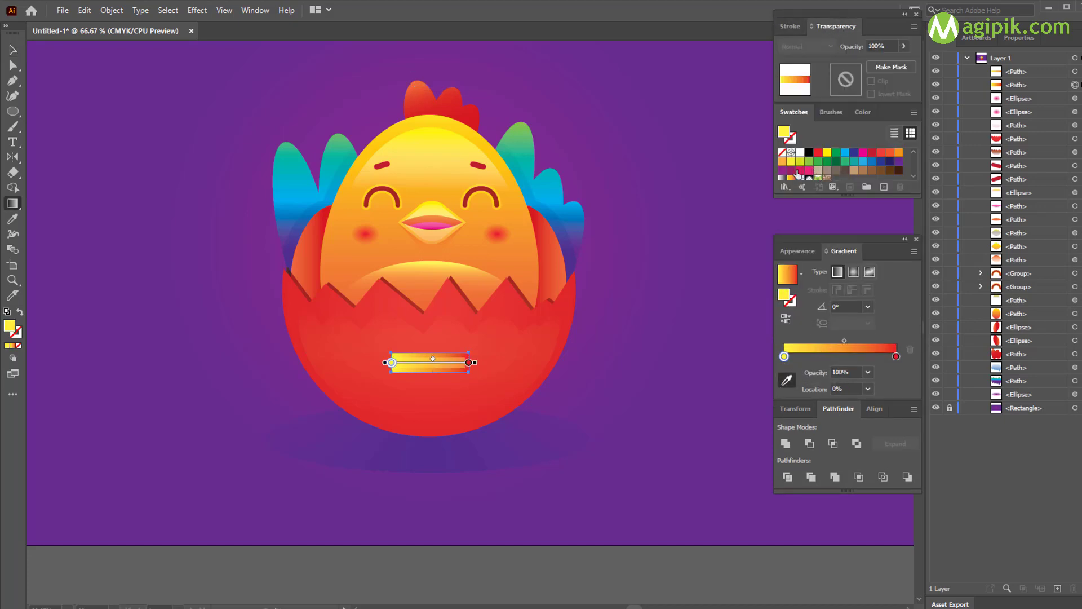
{"action": "left_click", "coordinate": [800, 170]}
{"action": "left_click", "coordinate": [872, 152]}
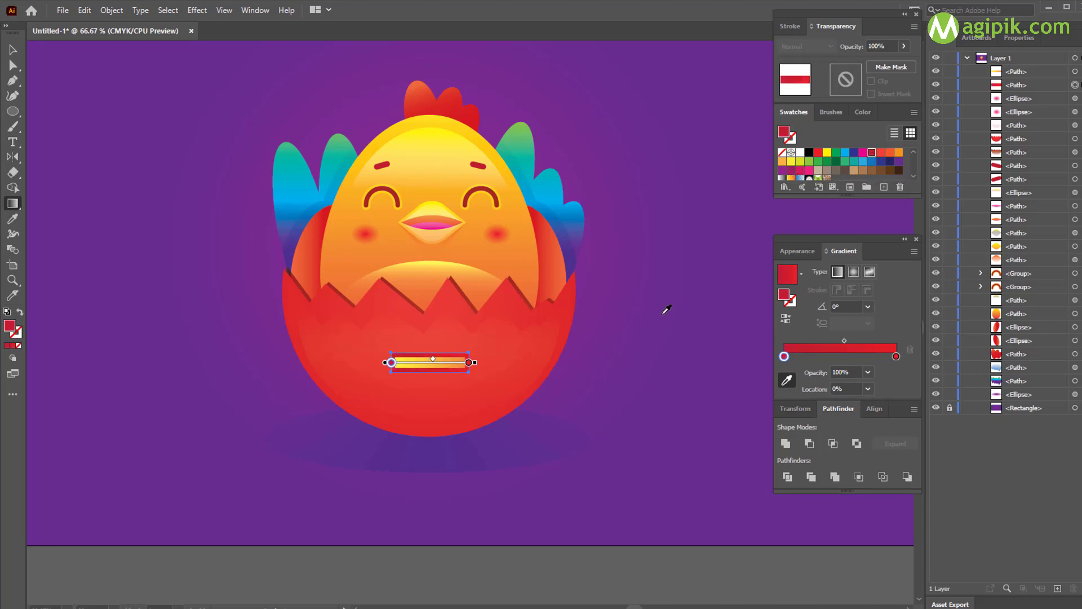
Step: Duplicate the two layered gradient bars on the shell in place and rotate the copies 90° to form a plus sign
{"action": "left_click", "coordinate": [10, 53]}
{"action": "left_click", "coordinate": [236, 129]}
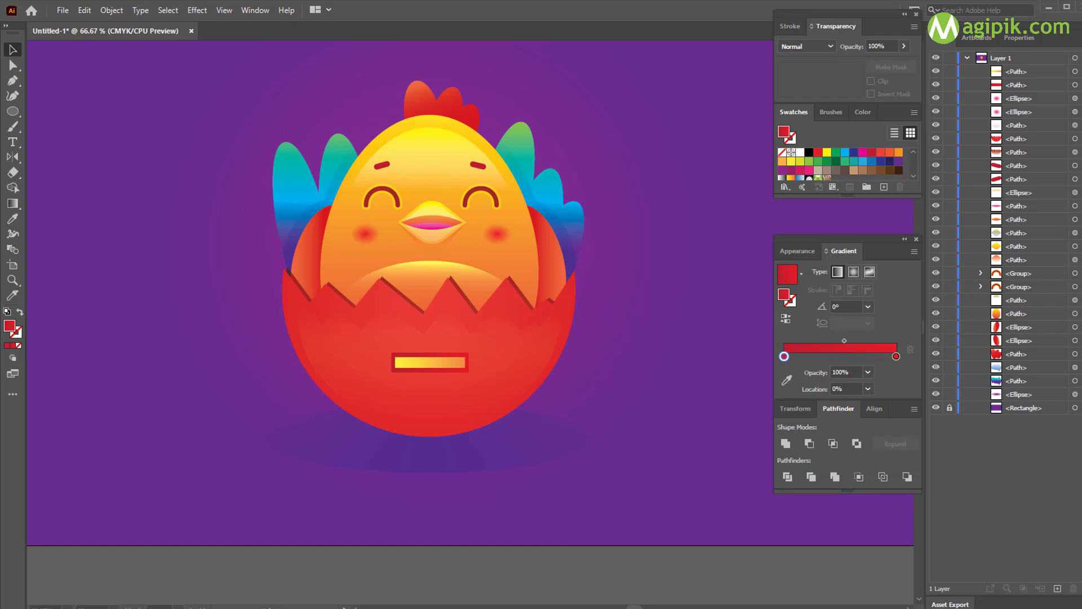
{"action": "left_click", "coordinate": [439, 360]}
{"action": "left_click", "coordinate": [456, 355], "text": "shift"}
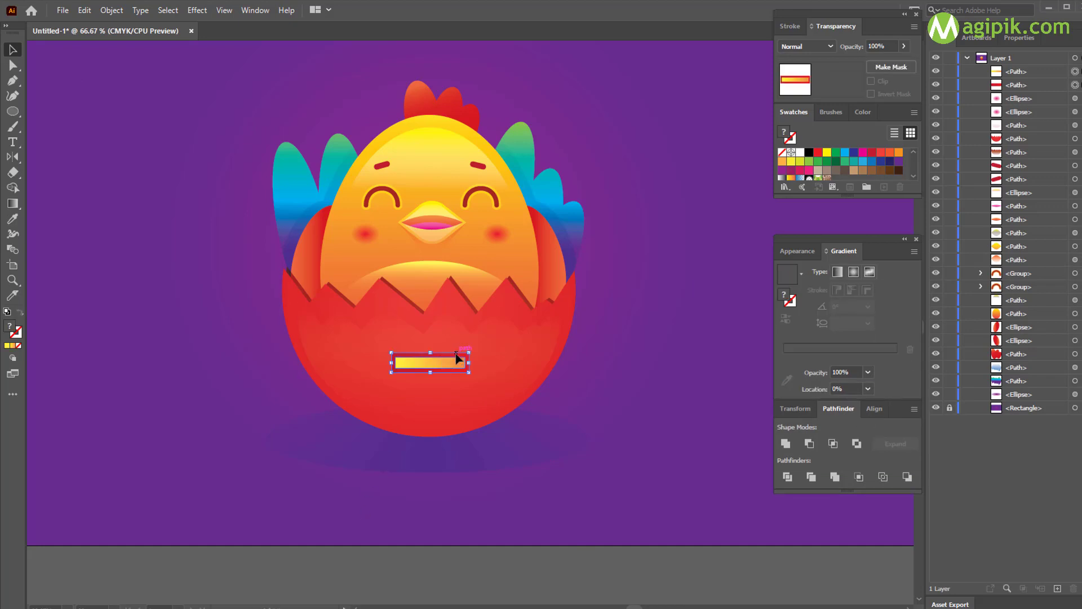
{"action": "key", "text": "ctrl+c"}
{"action": "key", "text": "ctrl+f"}
{"action": "left_click_drag", "start_coordinate": [479, 359], "coordinate": [424, 394]}
{"action": "key", "text": "ctrl+z"}
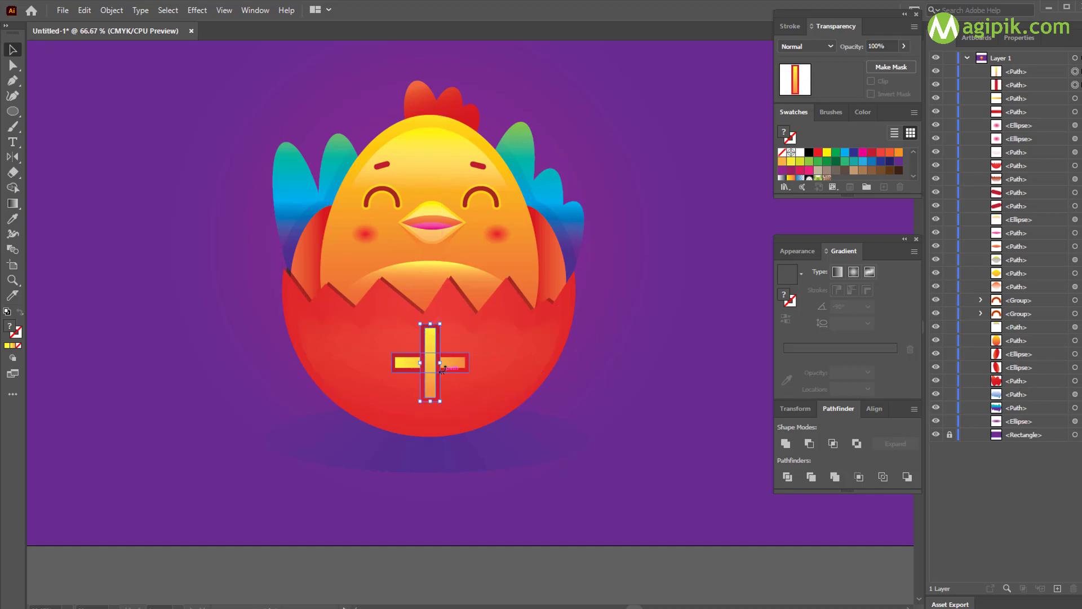
Step: Select all four bars of the plus sign and move them slightly lower on the shell
{"action": "left_click", "coordinate": [447, 363], "text": "shift"}
{"action": "left_click", "coordinate": [467, 354], "text": "shift"}
{"action": "left_click_drag", "start_coordinate": [429, 365], "coordinate": [427, 380]}
{"action": "left_click", "coordinate": [651, 442]}
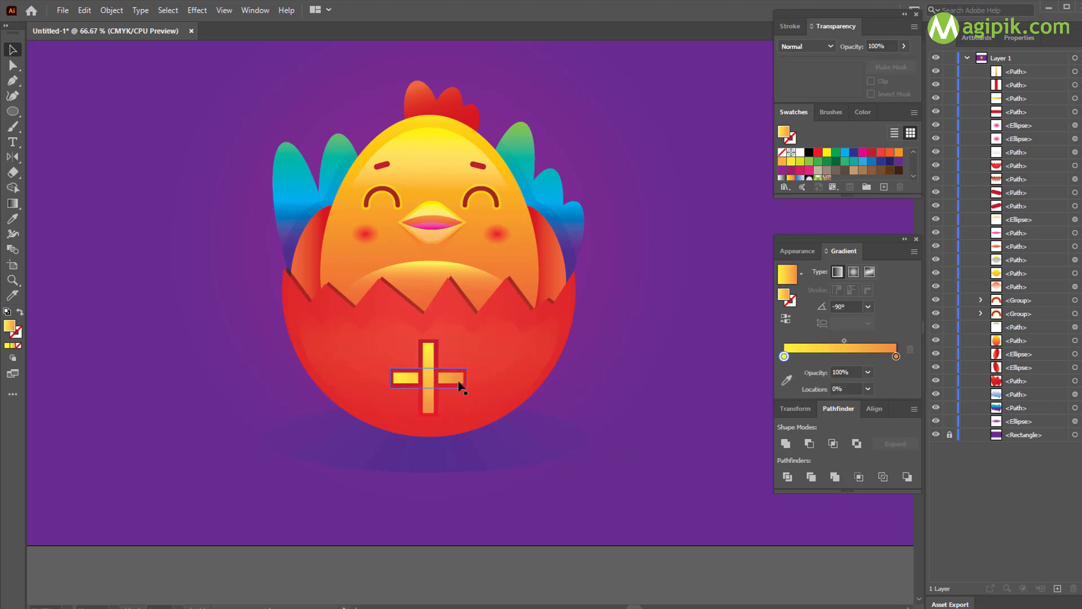
Step: Restack the vertical red bar beneath both horizontal bars so the yellow bars cross on top of the red outline
{"action": "scroll", "coordinate": [448, 403], "scroll_direction": "up", "scroll_amount": 2}
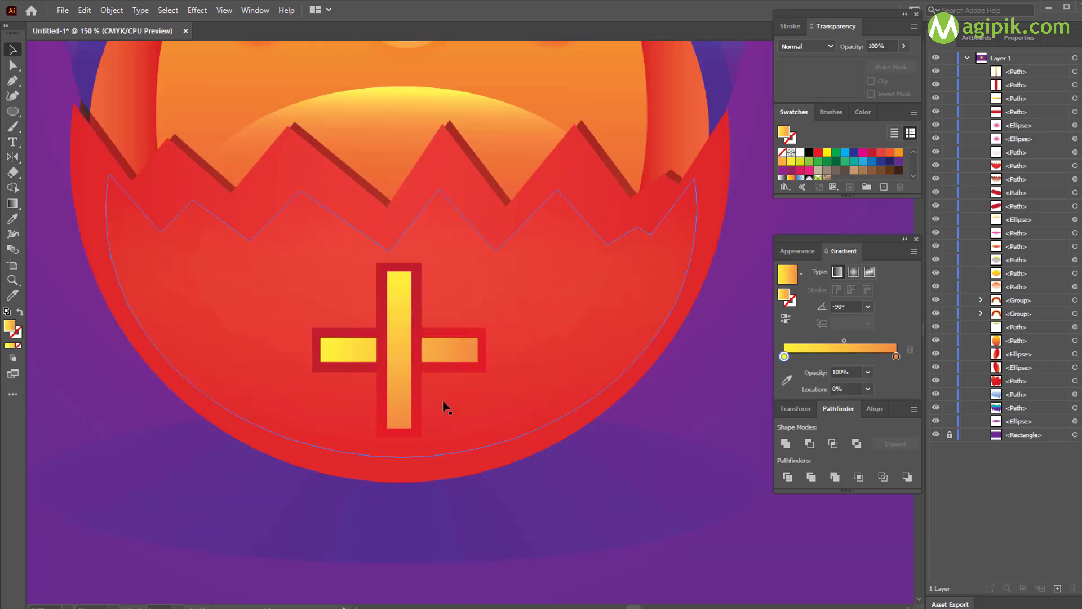
{"action": "left_click", "coordinate": [443, 350]}
{"action": "left_click_drag", "start_coordinate": [1033, 86], "coordinate": [1034, 117]}
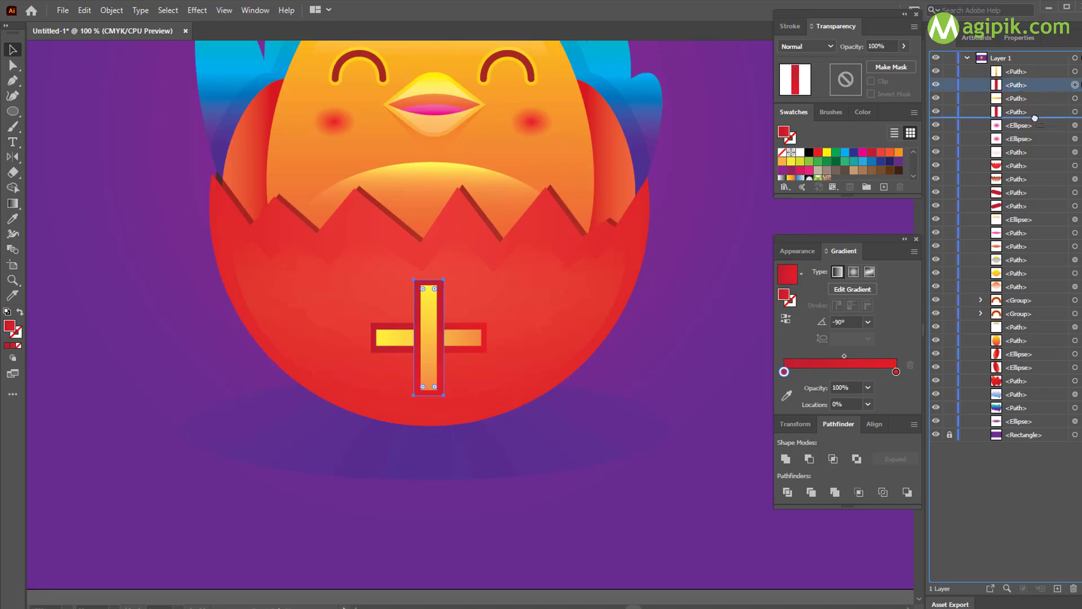
{"action": "left_click", "coordinate": [669, 494]}
{"action": "scroll", "coordinate": [407, 412], "scroll_direction": "down", "scroll_amount": 2}
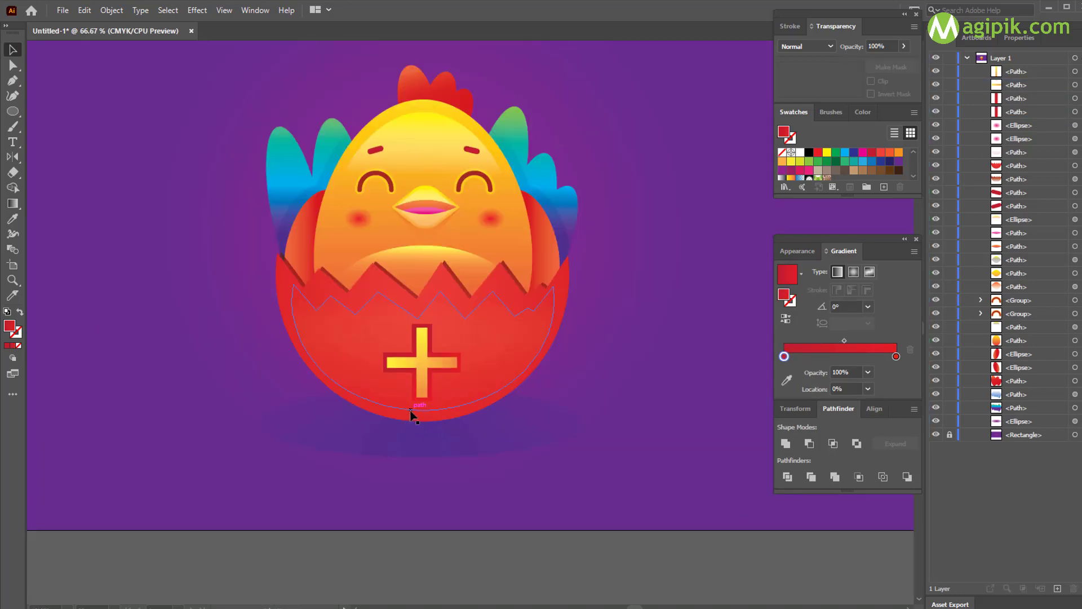
{"action": "scroll", "coordinate": [407, 411], "scroll_direction": "left", "scroll_amount": 2}
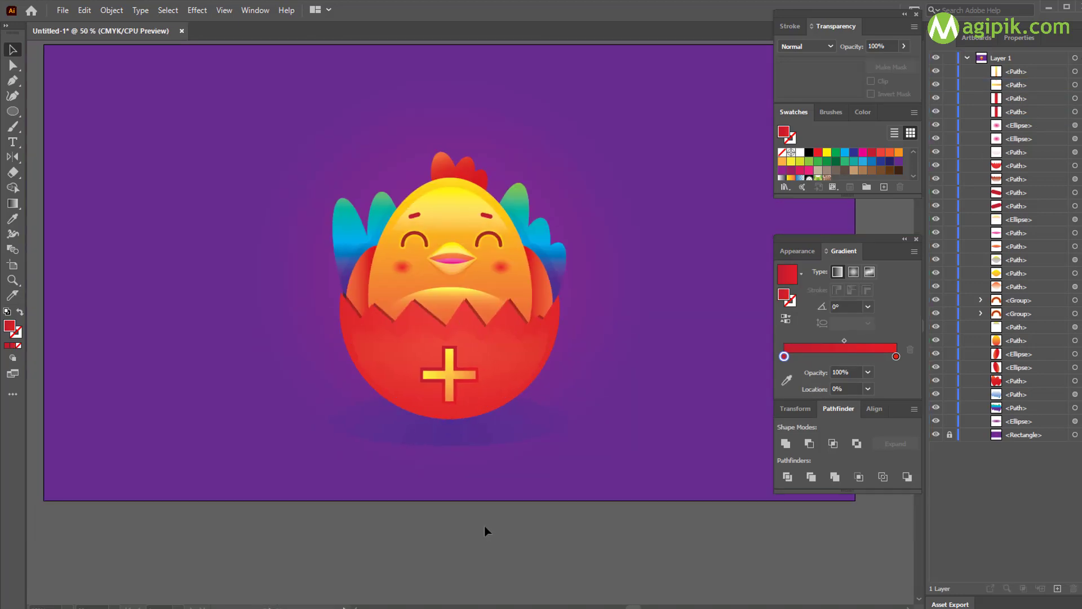
Step: Duplicate the complete chick to both sides of the original so three chicks stand in a row
{"action": "scroll", "coordinate": [476, 514], "scroll_direction": "down", "scroll_amount": 1}
{"action": "scroll", "coordinate": [475, 513], "scroll_direction": "left", "scroll_amount": 1}
{"action": "left_click_drag", "start_coordinate": [365, 198], "coordinate": [536, 444]}
{"action": "left_click_drag", "start_coordinate": [499, 412], "coordinate": [679, 413]}
{"action": "left_click", "coordinate": [584, 567]}
{"action": "scroll", "coordinate": [314, 486], "scroll_direction": "left", "scroll_amount": 1}
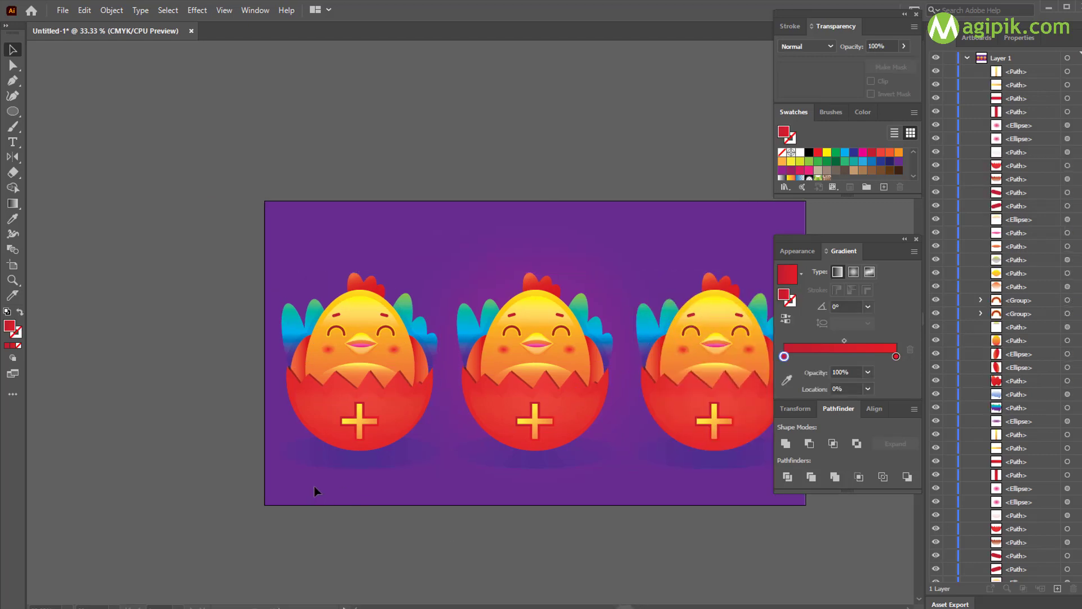
Step: Delete the vertical yellow and red bars of the plus sign on the left chick's shell
{"action": "scroll", "coordinate": [344, 421], "scroll_direction": "up", "scroll_amount": 3}
{"action": "left_click", "coordinate": [373, 418]}
{"action": "left_click", "coordinate": [393, 382]}
{"action": "key", "text": "Delete"}
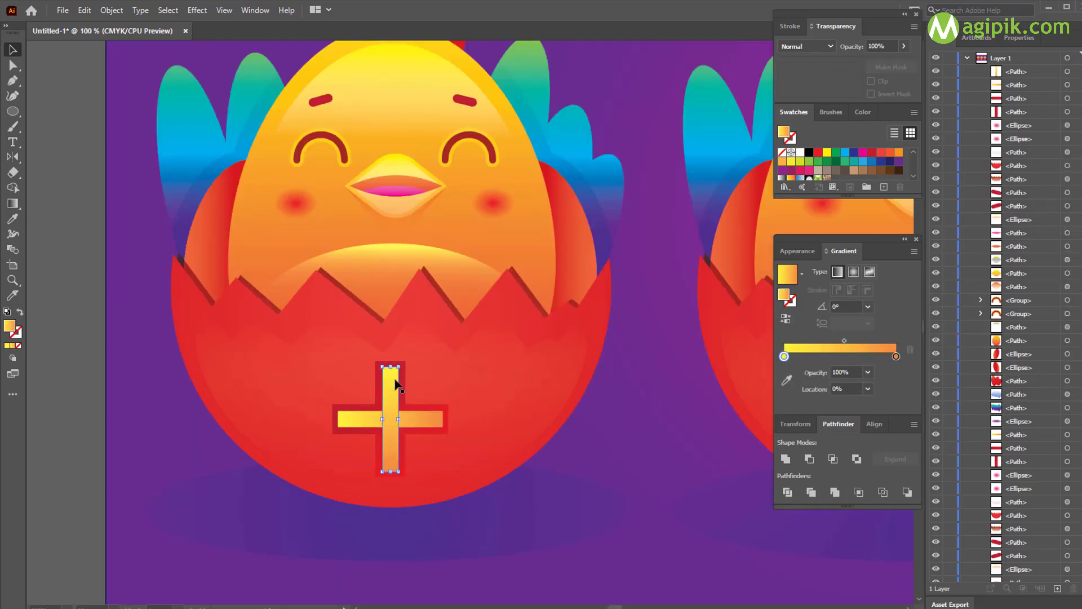
{"action": "left_click", "coordinate": [397, 375]}
{"action": "key", "text": "Delete"}
Step: Copy the left chick's remaining yellow and red bar straight above it to form an equals sign
{"action": "left_click", "coordinate": [397, 420]}
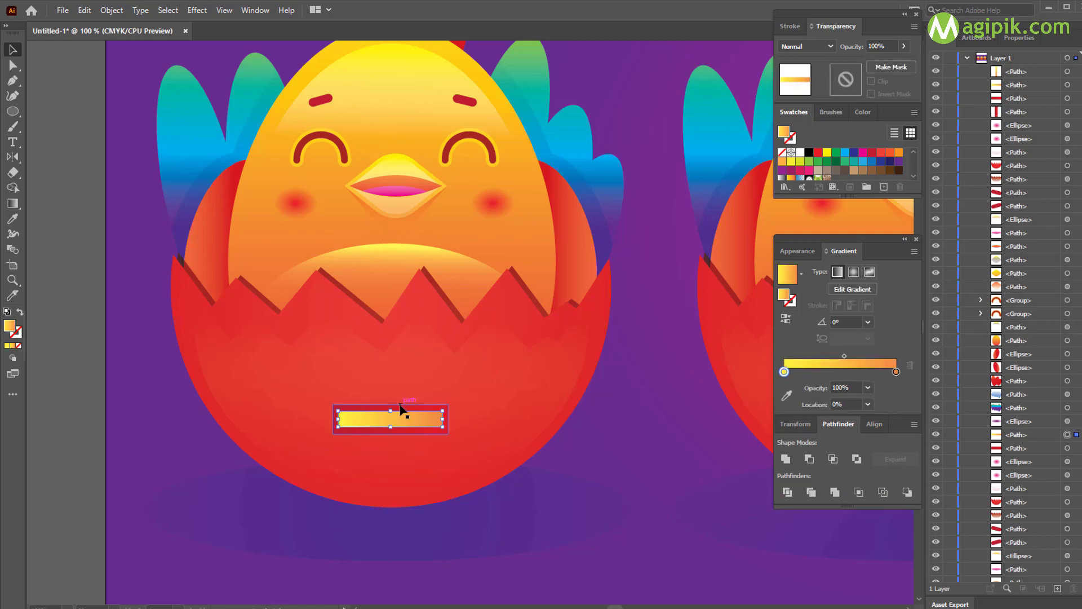
{"action": "left_click", "coordinate": [401, 407], "text": "shift"}
{"action": "left_click_drag", "start_coordinate": [400, 406], "coordinate": [399, 362]}
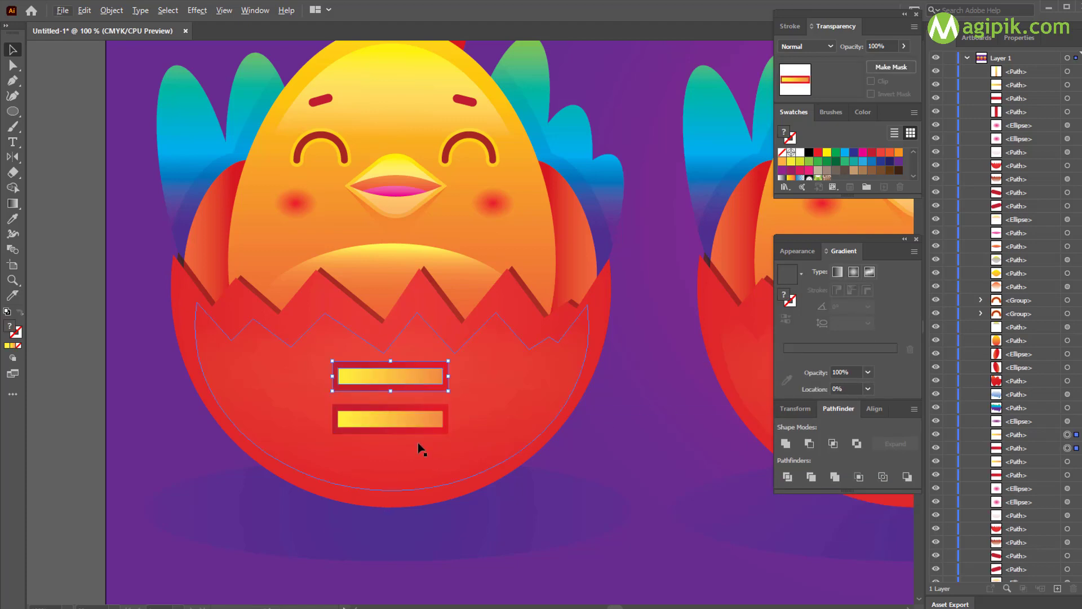
{"action": "scroll", "coordinate": [418, 443], "scroll_direction": "down", "scroll_amount": 2}
{"action": "left_click", "coordinate": [518, 582]}
Step: Delete the vertical yellow and red bars of the plus sign on the right chick's shell
{"action": "scroll", "coordinate": [519, 580], "scroll_direction": "right", "scroll_amount": 6}
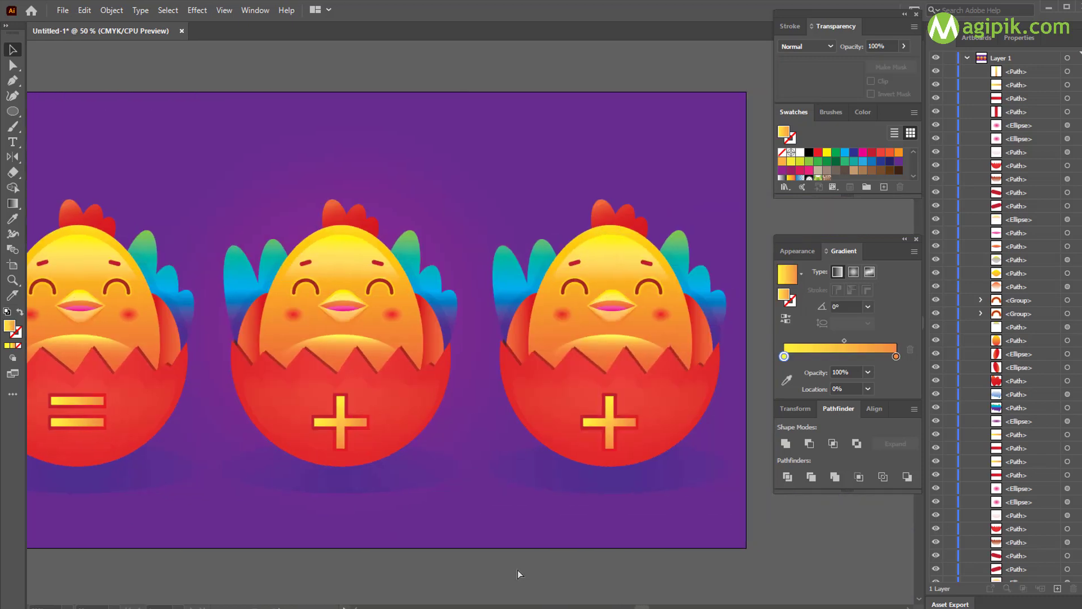
{"action": "scroll", "coordinate": [518, 572], "scroll_direction": "right", "scroll_amount": 3}
{"action": "left_click", "coordinate": [535, 411]}
{"action": "key", "text": "Delete"}
{"action": "left_click", "coordinate": [537, 412]}
{"action": "key", "text": "Delete"}
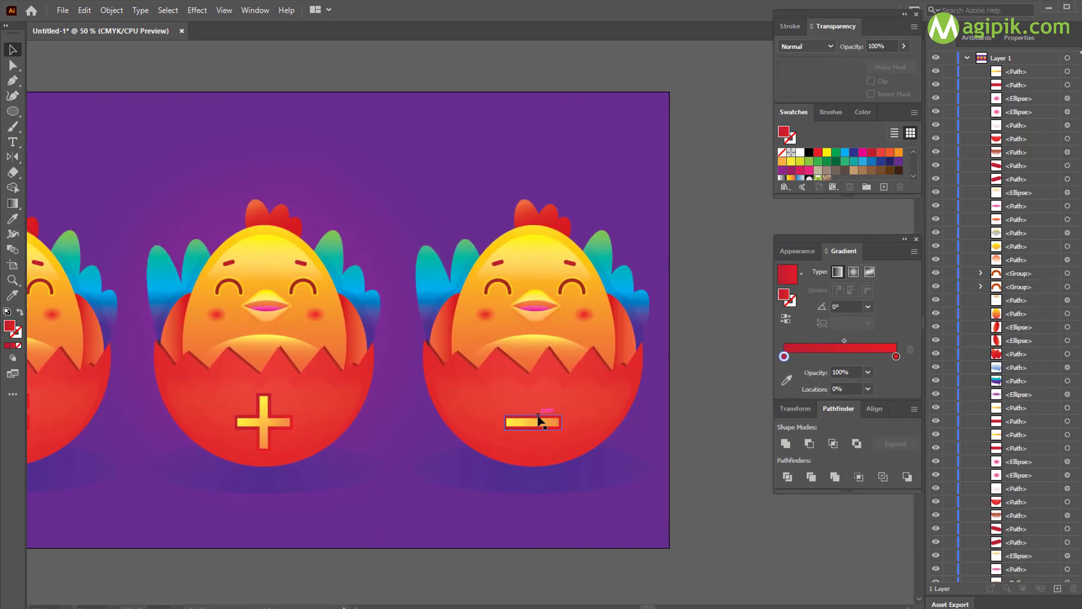
Step: Copy the right chick's remaining yellow and red bar once above and once below the original
{"action": "left_click", "coordinate": [538, 417]}
{"action": "scroll", "coordinate": [540, 415], "scroll_direction": "up", "scroll_amount": 1}
{"action": "left_click", "coordinate": [544, 428], "text": "shift"}
{"action": "left_click_drag", "start_coordinate": [545, 427], "coordinate": [542, 399]}
{"action": "left_click_drag", "start_coordinate": [541, 398], "coordinate": [543, 453]}
{"action": "scroll", "coordinate": [588, 503], "scroll_direction": "down", "scroll_amount": 1}
{"action": "scroll", "coordinate": [485, 509], "scroll_direction": "left", "scroll_amount": 5}
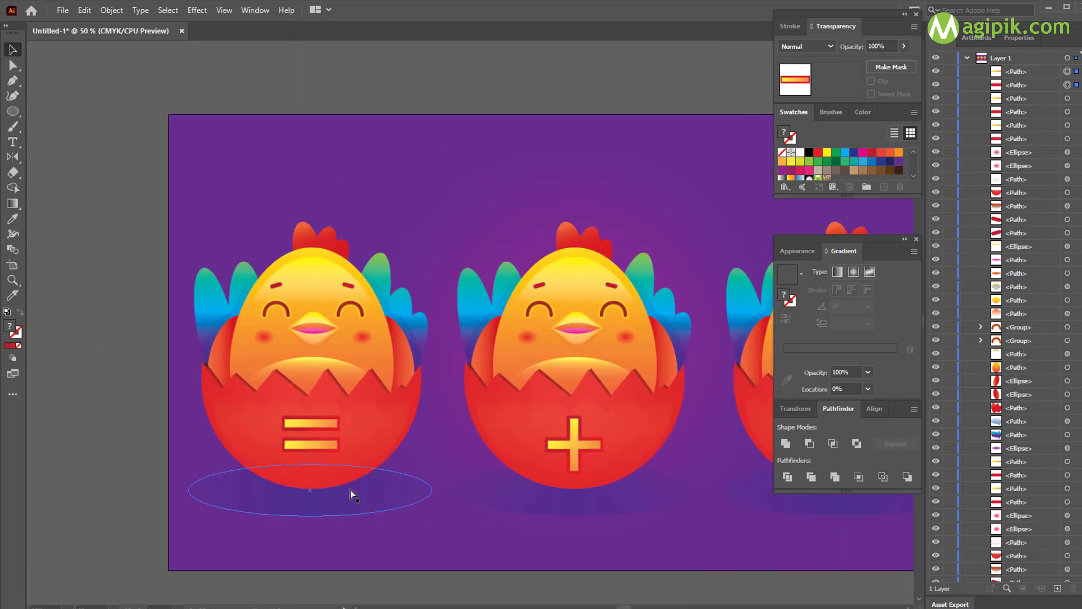
Step: Delete both arched closed eyes from the left chick's face
{"action": "scroll", "coordinate": [350, 490], "scroll_direction": "left", "scroll_amount": 1}
{"action": "scroll", "coordinate": [332, 423], "scroll_direction": "up", "scroll_amount": 1}
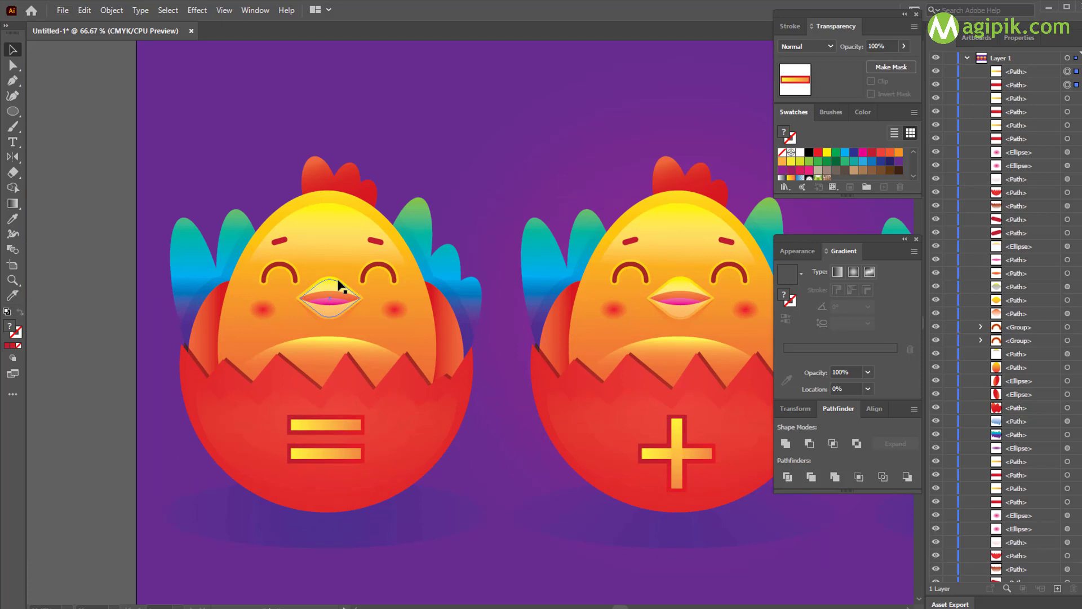
{"action": "scroll", "coordinate": [338, 285], "scroll_direction": "up", "scroll_amount": 1}
{"action": "left_click", "coordinate": [398, 260]}
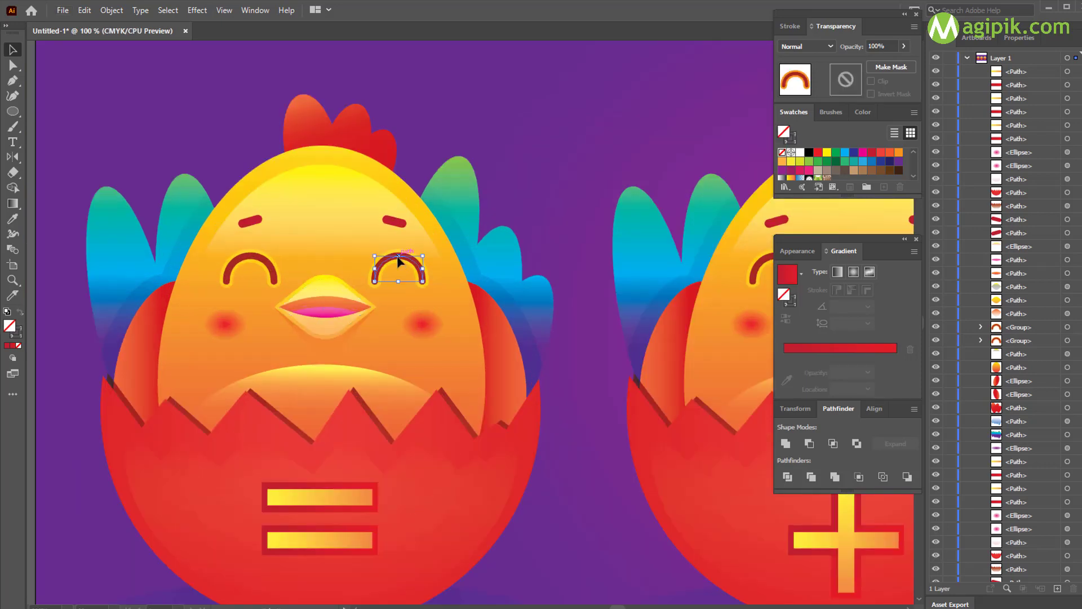
{"action": "key", "text": "Delete"}
{"action": "left_click", "coordinate": [264, 260]}
{"action": "key", "text": "Delete"}
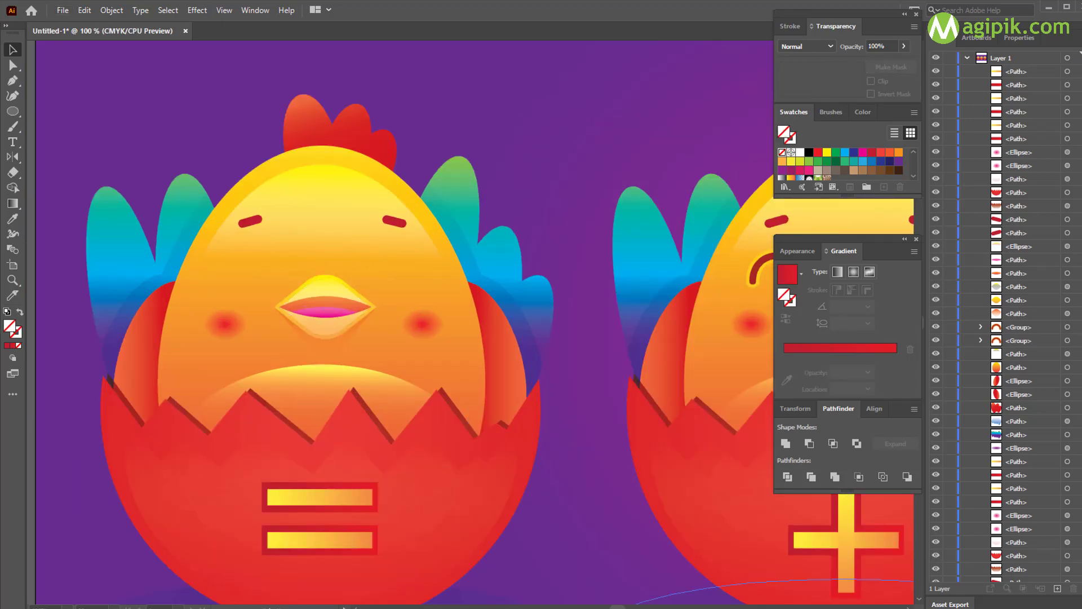
Step: Draw a circular eye under the left chick's left eyebrow and fill it with white
{"action": "left_click", "coordinate": [12, 112]}
{"action": "left_click_drag", "start_coordinate": [237, 238], "coordinate": [231, 262]}
{"action": "left_click", "coordinate": [20, 54]}
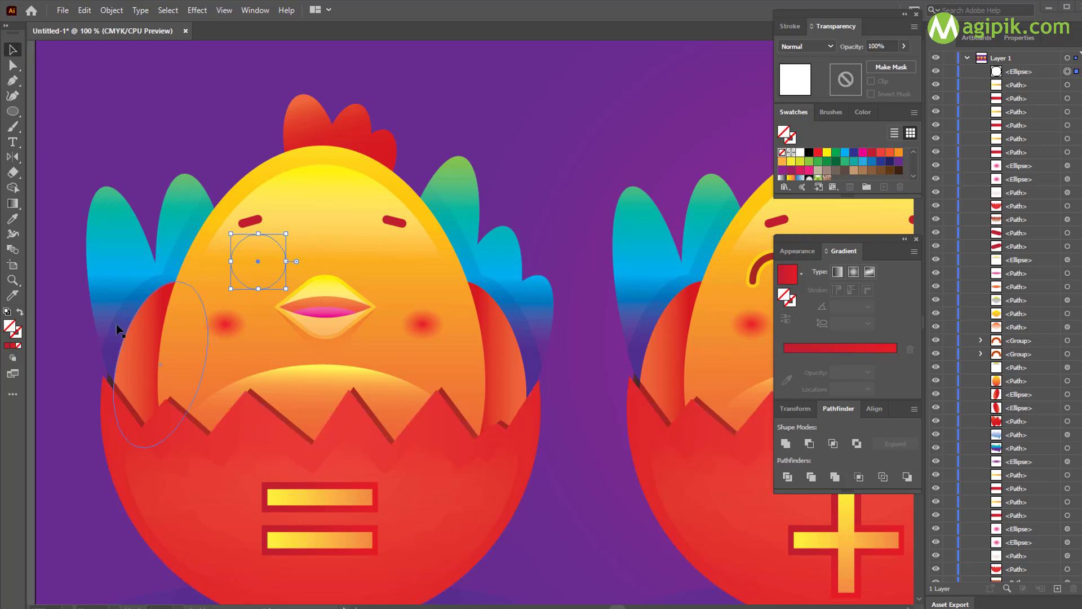
{"action": "left_click", "coordinate": [794, 410]}
{"action": "left_click", "coordinate": [831, 341]}
{"action": "left_click", "coordinate": [799, 152]}
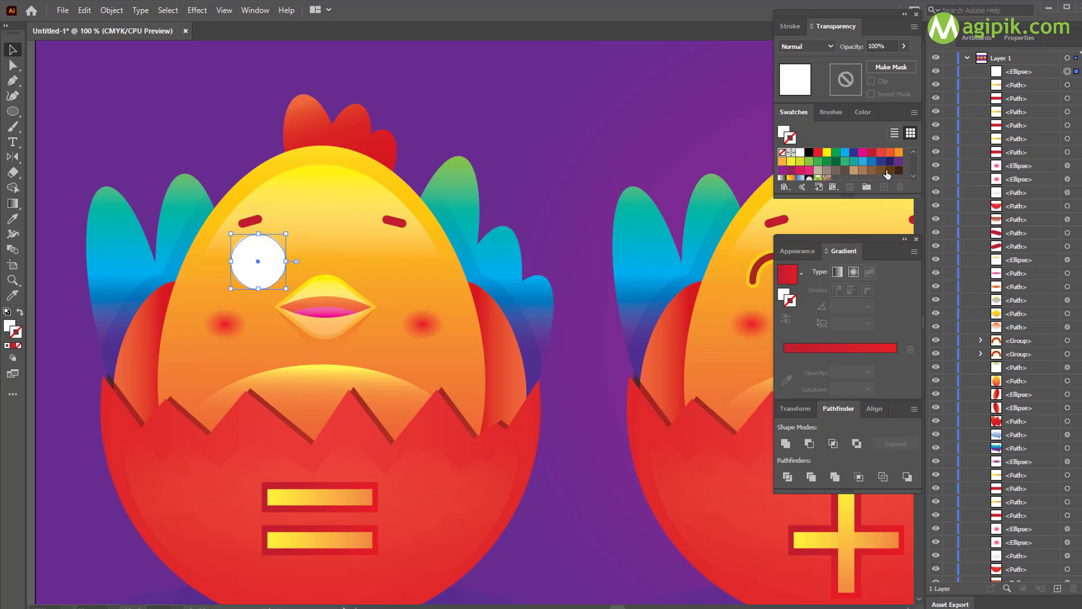
Step: Give the white eye circle a dark brown outline
{"action": "left_click", "coordinate": [899, 170]}
{"action": "left_click", "coordinate": [511, 231]}
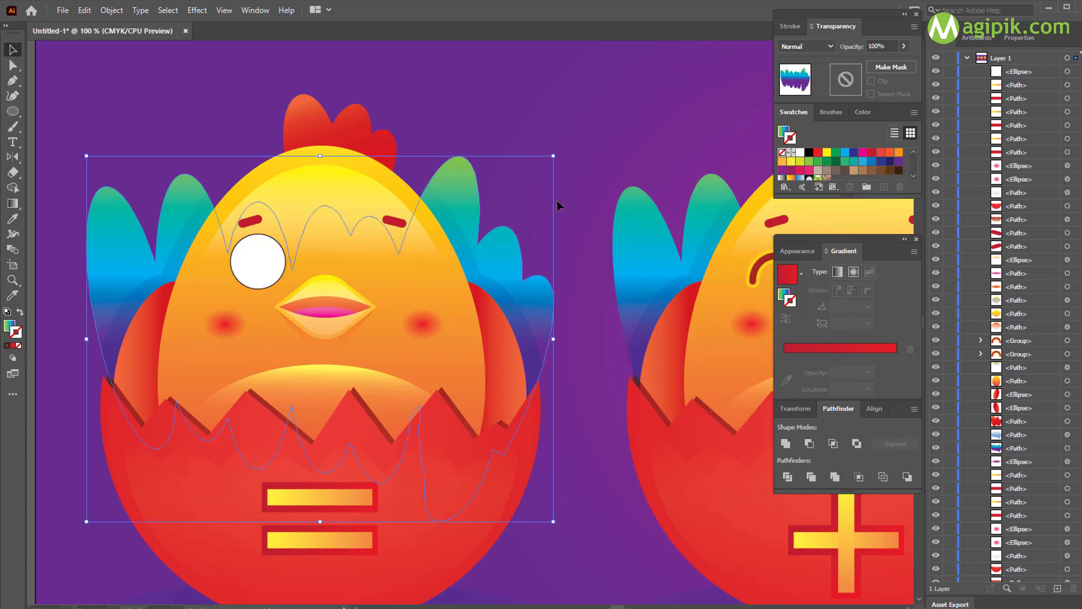
{"action": "left_click", "coordinate": [558, 202]}
Step: Paste a copy of the eye circle in front, shrink it about its centre as an iris and outline it in dark purple
{"action": "left_click", "coordinate": [273, 266]}
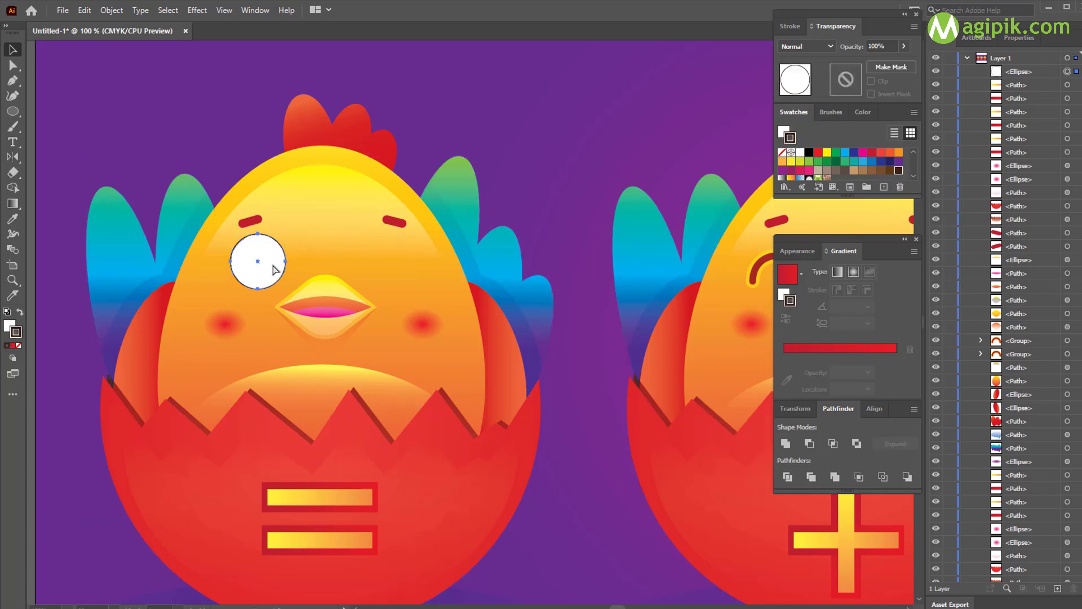
{"action": "key", "text": "ctrl+c"}
{"action": "key", "text": "ctrl+f"}
{"action": "left_click_drag", "start_coordinate": [258, 233], "coordinate": [260, 242]}
{"action": "scroll", "coordinate": [254, 250], "scroll_direction": "up", "scroll_amount": 1}
{"action": "scroll", "coordinate": [256, 243], "scroll_direction": "up", "scroll_amount": 1}
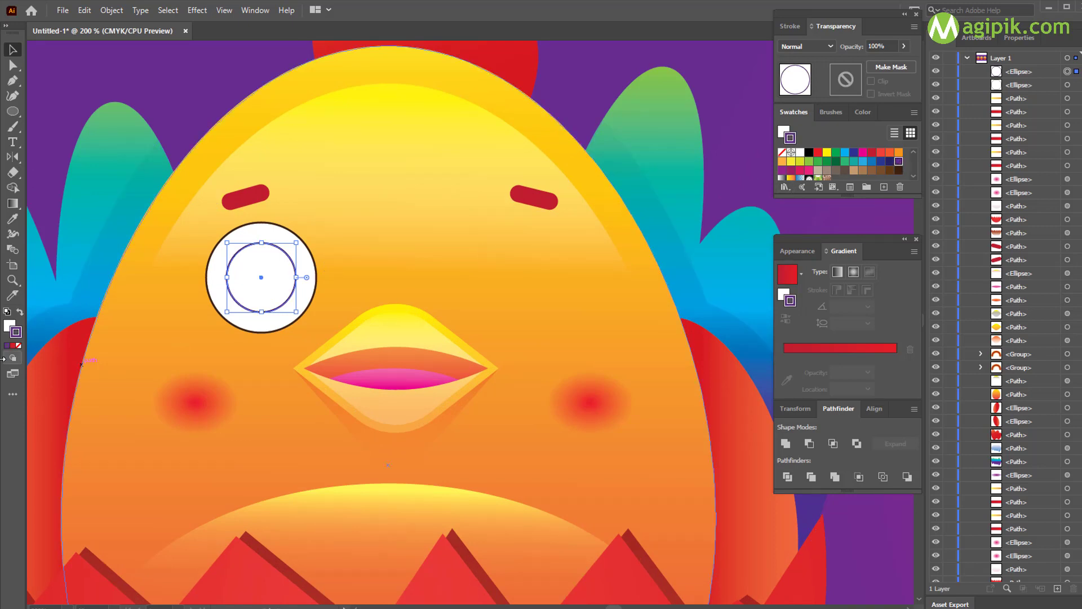
Step: Fill the iris circle with the solid purple swatch
{"action": "left_click", "coordinate": [9, 326]}
{"action": "left_click", "coordinate": [832, 115]}
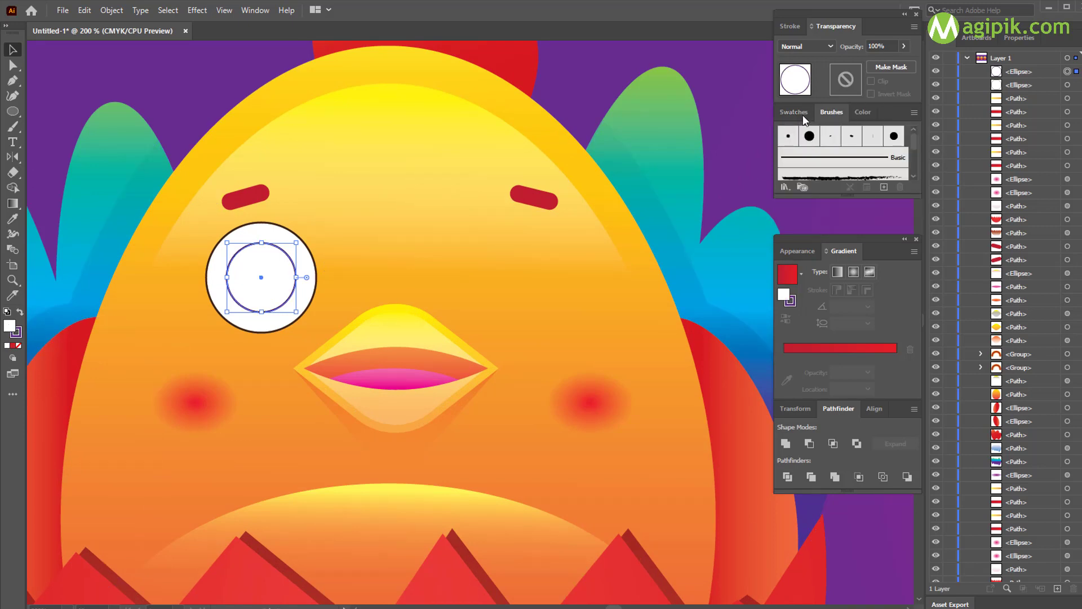
{"action": "left_click", "coordinate": [803, 115]}
{"action": "left_click", "coordinate": [782, 173]}
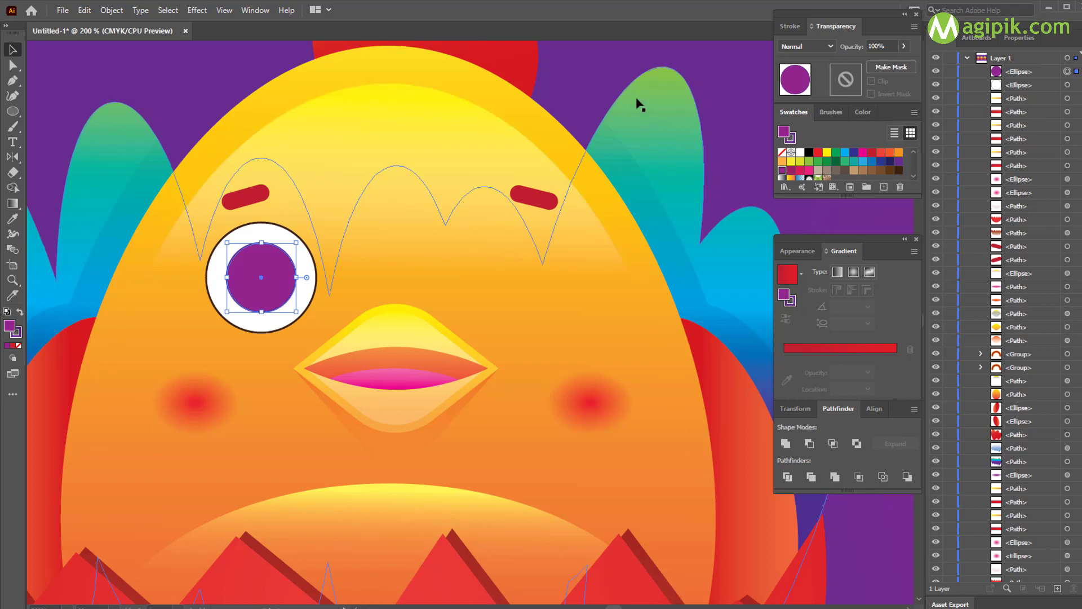
{"action": "left_click", "coordinate": [587, 93]}
{"action": "left_click", "coordinate": [231, 281]}
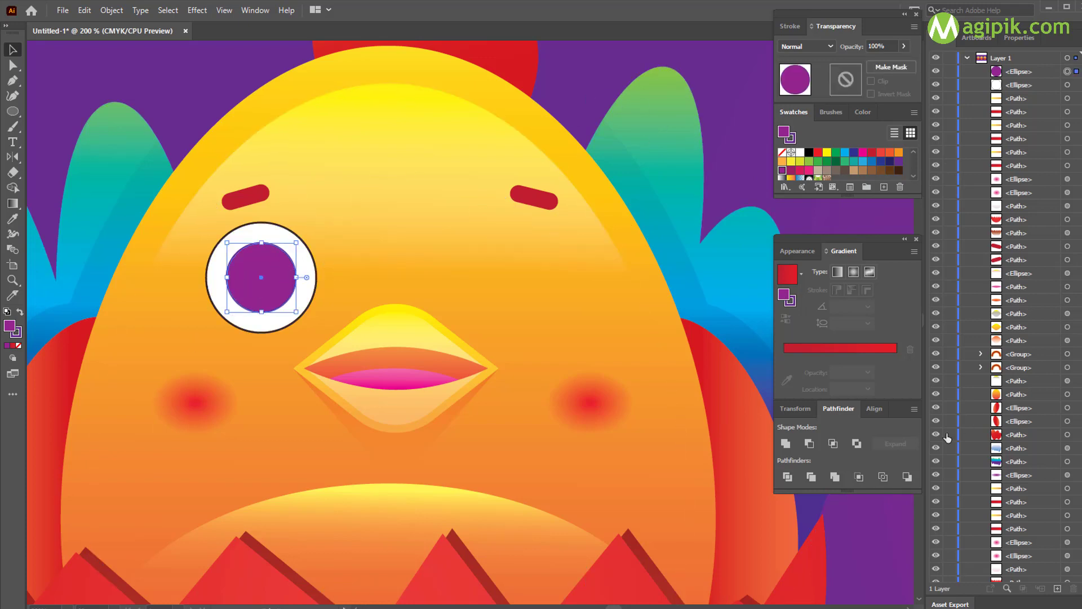
Step: Apply a radial gradient to the iris with purple as the start colour and red as the end colour
{"action": "left_click", "coordinate": [864, 346]}
{"action": "left_click", "coordinate": [783, 172]}
{"action": "left_click", "coordinate": [791, 348]}
{"action": "left_click", "coordinate": [787, 396]}
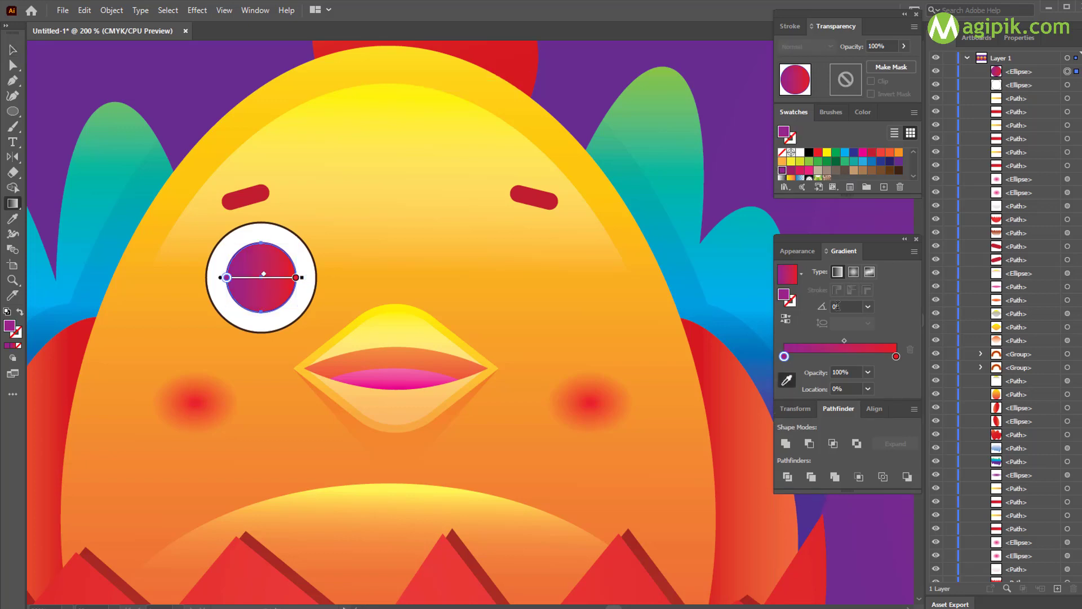
{"action": "left_click", "coordinate": [854, 272]}
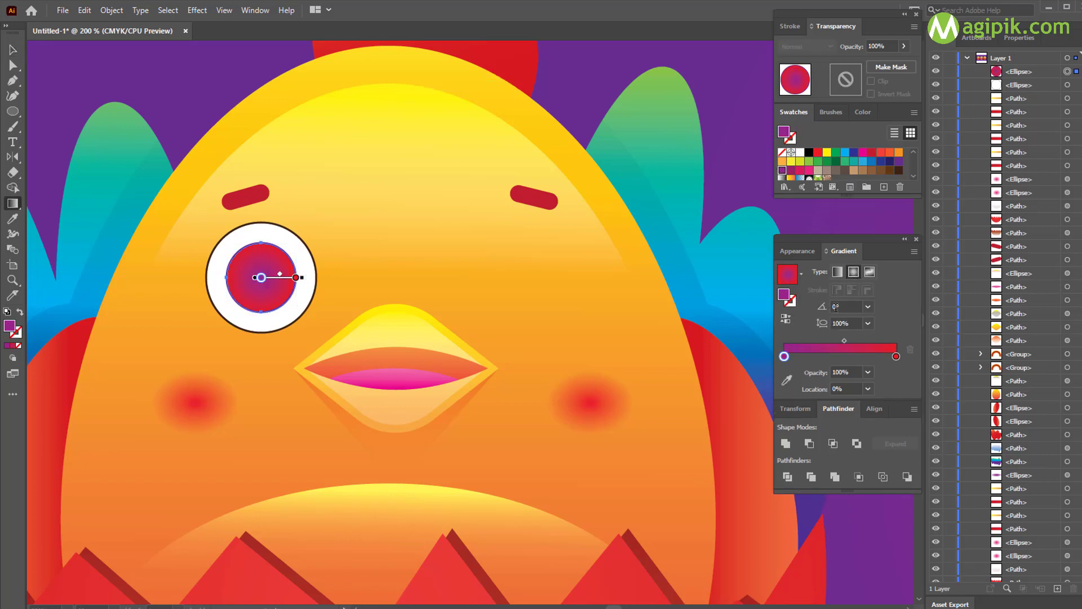
Step: Recolour the red end stop of the iris gradient to pinkish purple from the colour spectrum
{"action": "left_click", "coordinate": [897, 356]}
{"action": "double_click", "coordinate": [897, 356]}
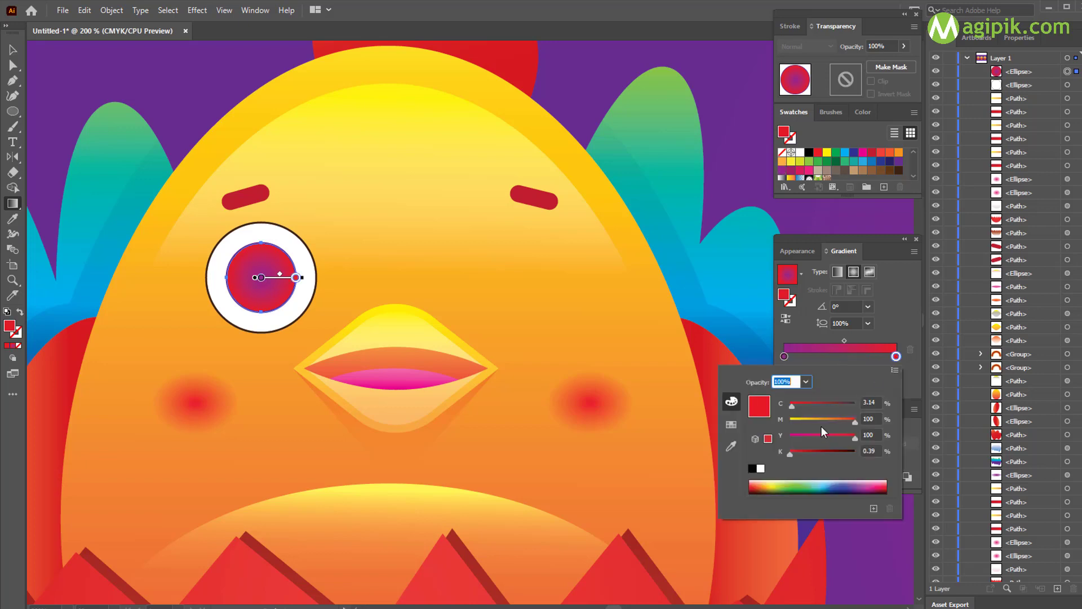
{"action": "left_click", "coordinate": [867, 486]}
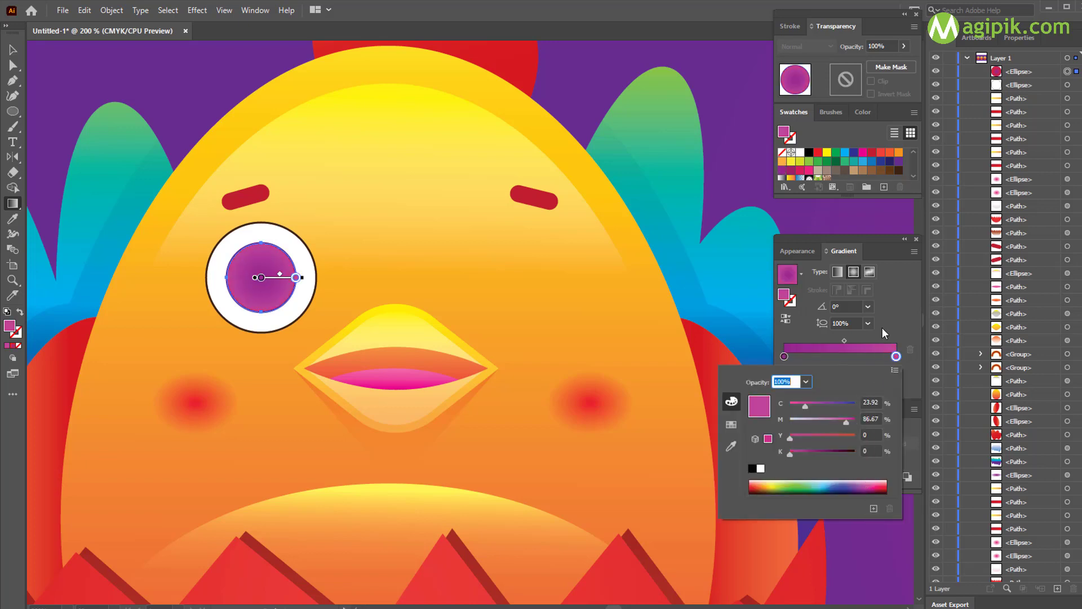
{"action": "left_click", "coordinate": [882, 327]}
Step: Reverse the iris gradient's stops so pinkish purple lies at the centre and darker purple at the edge
{"action": "mouse_move", "coordinate": [784, 357]}
{"action": "left_mouse_down"}
{"action": "mouse_move", "coordinate": [836, 357]}
{"action": "mouse_move", "coordinate": [768, 365]}
{"action": "left_mouse_up"}
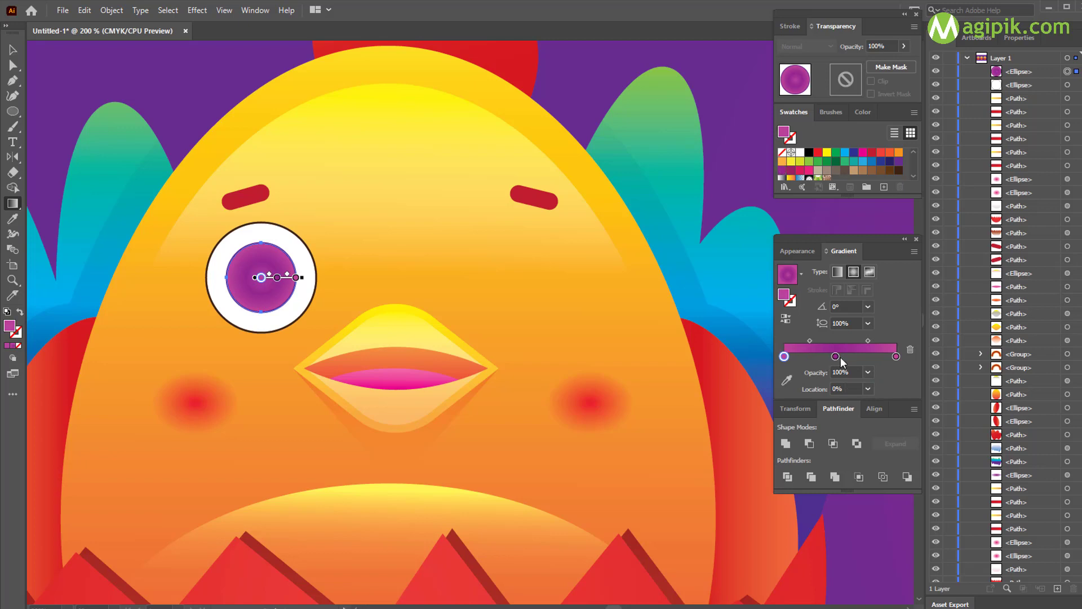
{"action": "left_click_drag", "start_coordinate": [837, 357], "coordinate": [906, 358]}
{"action": "left_click", "coordinate": [895, 357]}
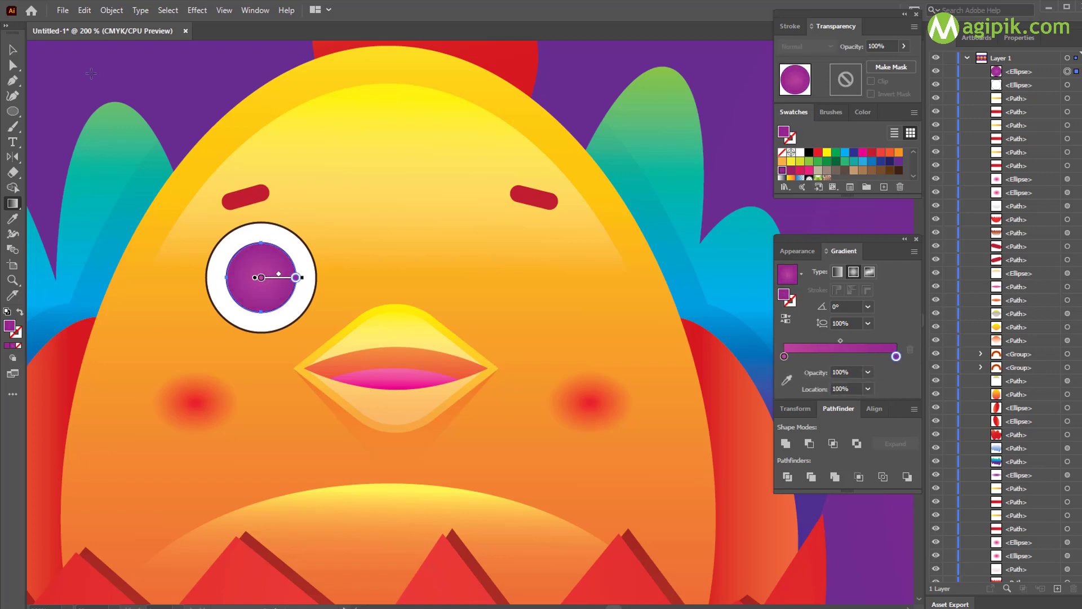
Step: Draw a small highlight circle over the iris's upper-left edge with a solid dark purple fill and no stroke
{"action": "left_click", "coordinate": [12, 50]}
{"action": "left_click", "coordinate": [58, 54]}
{"action": "left_click", "coordinate": [12, 111]}
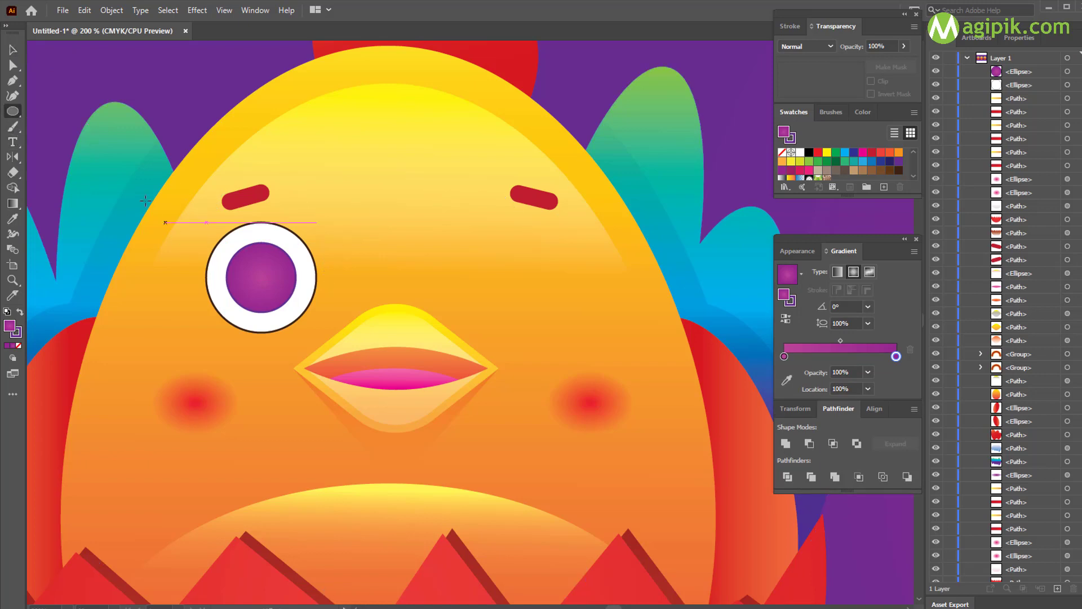
{"action": "left_click_drag", "start_coordinate": [233, 240], "coordinate": [260, 266]}
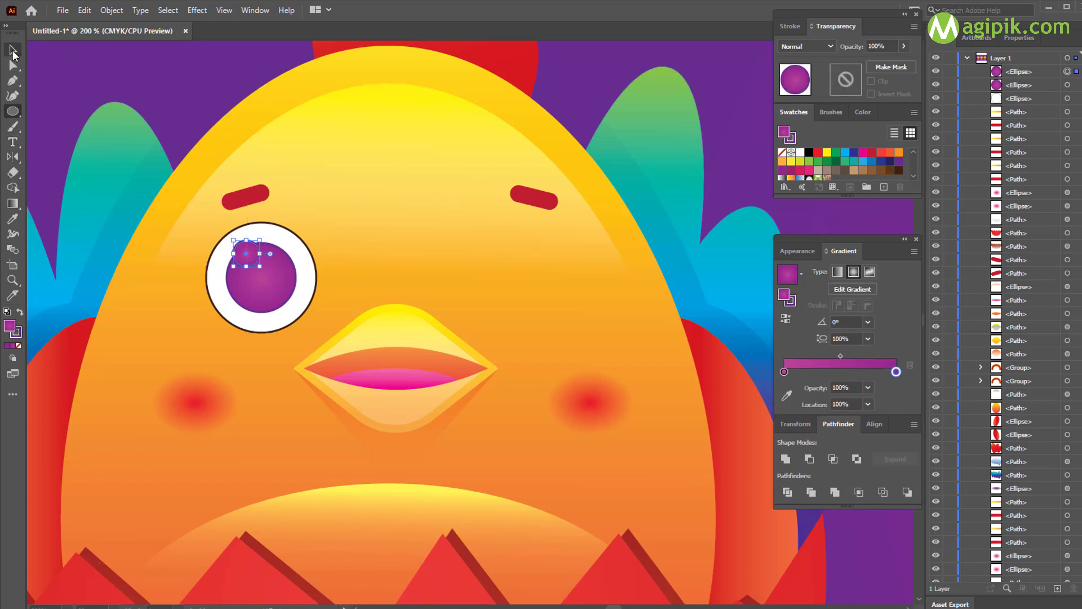
{"action": "left_click", "coordinate": [13, 51]}
{"action": "left_click", "coordinate": [19, 345]}
{"action": "left_click", "coordinate": [20, 312]}
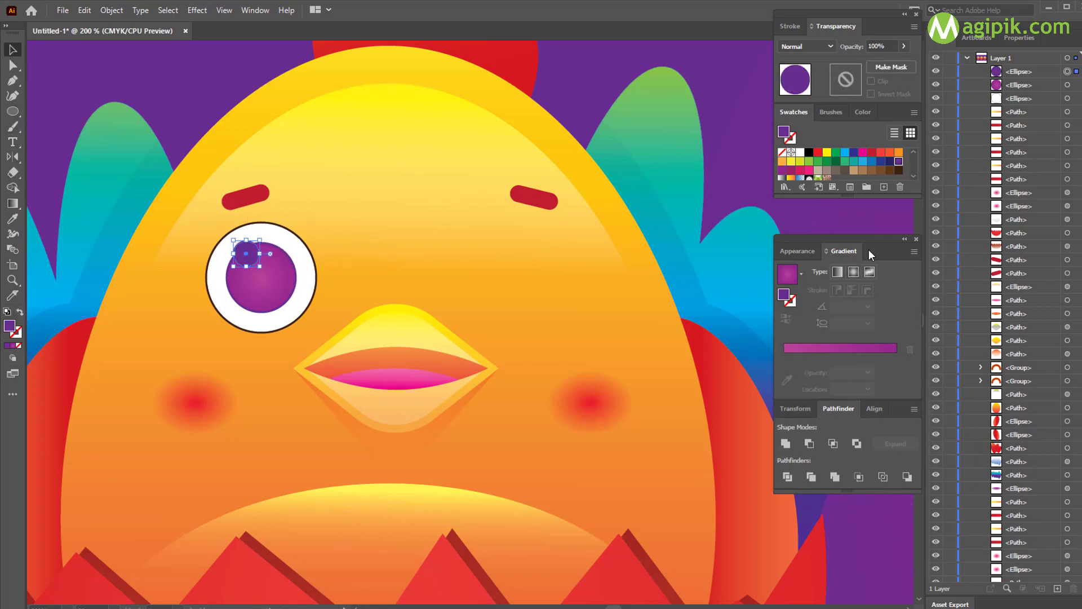
Step: Fill the highlight circle with white and place it inside the upper-left part of the iris
{"action": "left_click", "coordinate": [800, 152]}
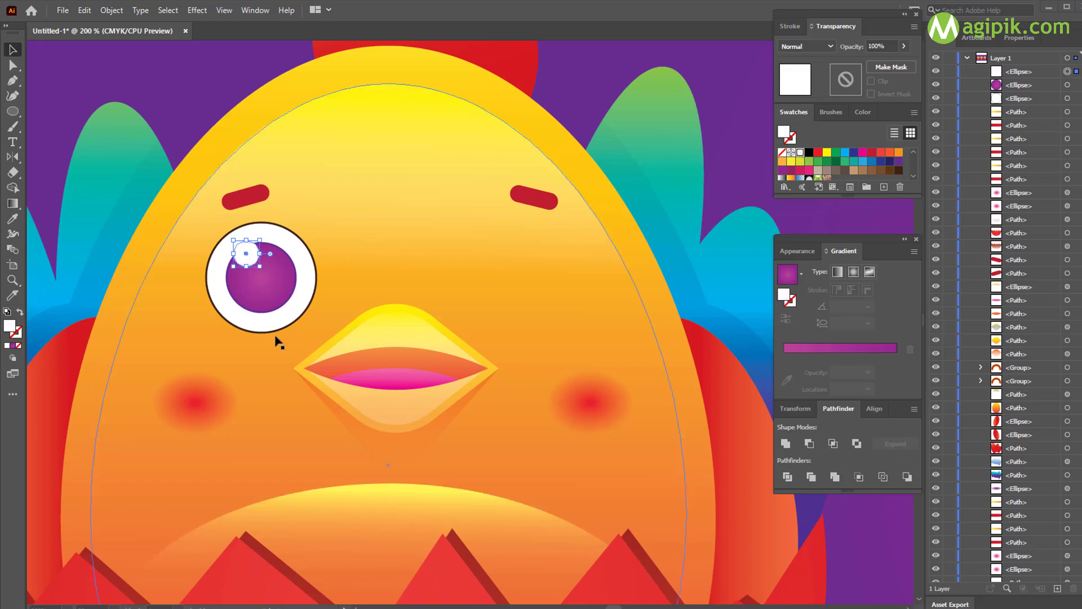
{"action": "scroll", "coordinate": [247, 277], "scroll_direction": "up", "scroll_amount": 2}
{"action": "left_click_drag", "start_coordinate": [246, 245], "coordinate": [252, 251]}
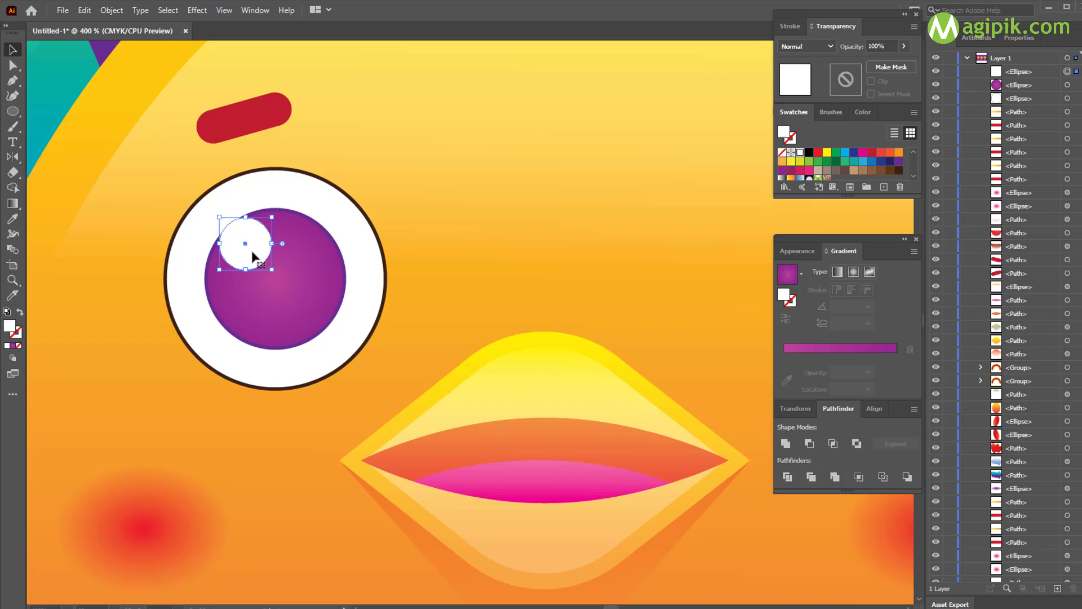
{"action": "left_click", "coordinate": [305, 255]}
{"action": "left_click", "coordinate": [500, 264]}
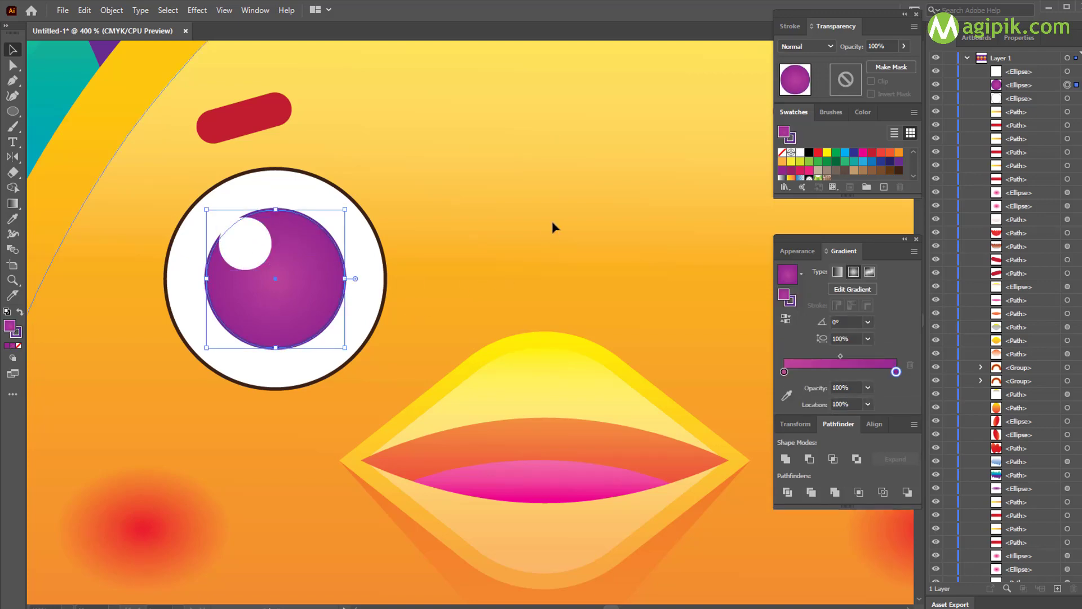
{"action": "left_click", "coordinate": [553, 221]}
Step: Group the left eye's iris, white highlight and white eyeball into one object
{"action": "scroll", "coordinate": [468, 232], "scroll_direction": "down", "scroll_amount": 3}
{"action": "scroll", "coordinate": [468, 232], "scroll_direction": "right", "scroll_amount": 1}
{"action": "scroll", "coordinate": [468, 233], "scroll_direction": "down", "scroll_amount": 1}
{"action": "scroll", "coordinate": [468, 232], "scroll_direction": "right", "scroll_amount": 1}
{"action": "left_click", "coordinate": [328, 250]}
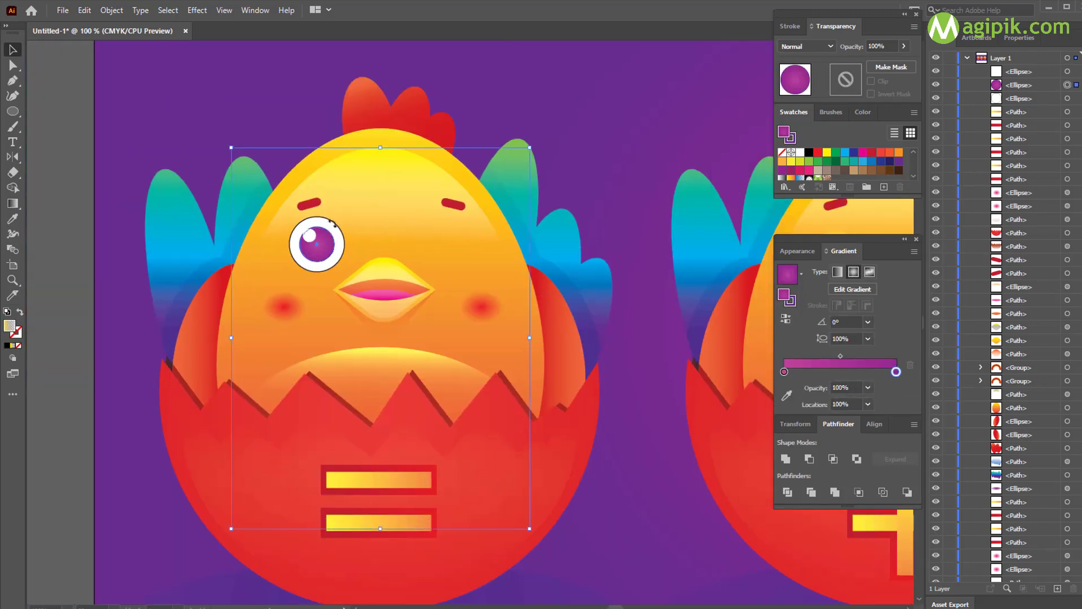
{"action": "scroll", "coordinate": [323, 220], "scroll_direction": "up", "scroll_amount": 2}
{"action": "left_click", "coordinate": [304, 247], "text": "shift"}
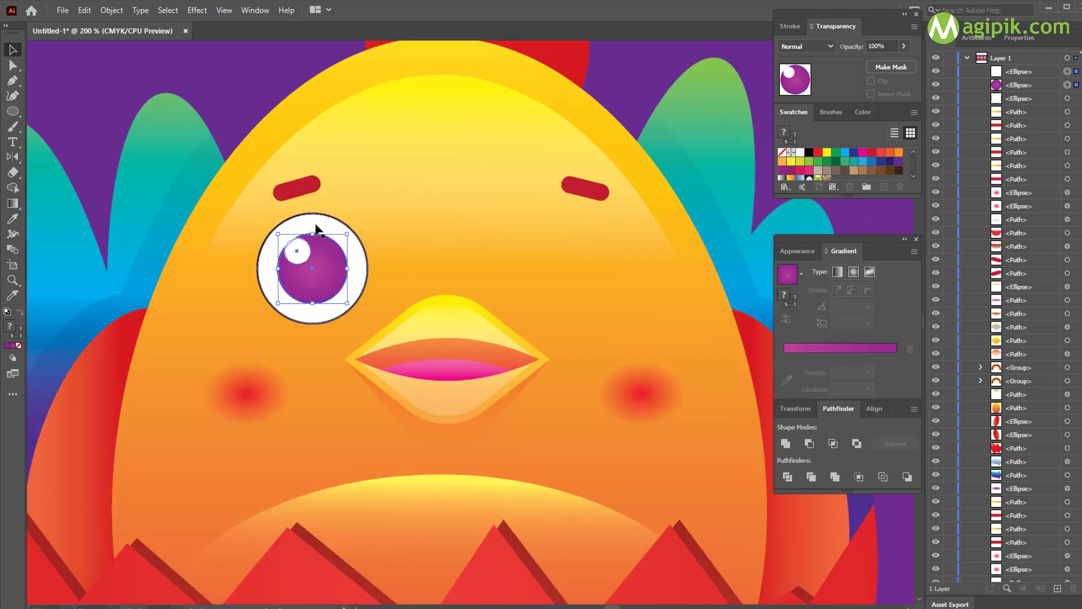
{"action": "left_click", "coordinate": [321, 224], "text": "shift"}
{"action": "key", "text": "ctrl+g"}
Step: Duplicate the eye group across the left chick's face to form its second open eye under the other eyebrow
{"action": "scroll", "coordinate": [316, 254], "scroll_direction": "right", "scroll_amount": 1}
{"action": "left_click_drag", "start_coordinate": [317, 258], "coordinate": [555, 268]}
{"action": "scroll", "coordinate": [387, 277], "scroll_direction": "down", "scroll_amount": 4}
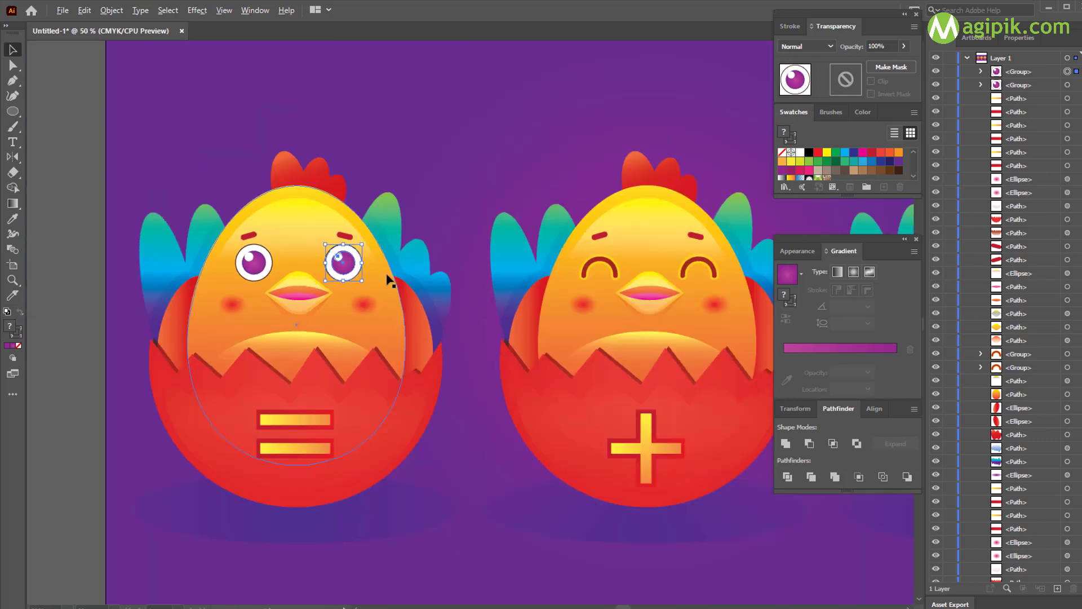
{"action": "scroll", "coordinate": [389, 276], "scroll_direction": "right", "scroll_amount": 2}
{"action": "left_click", "coordinate": [488, 108]}
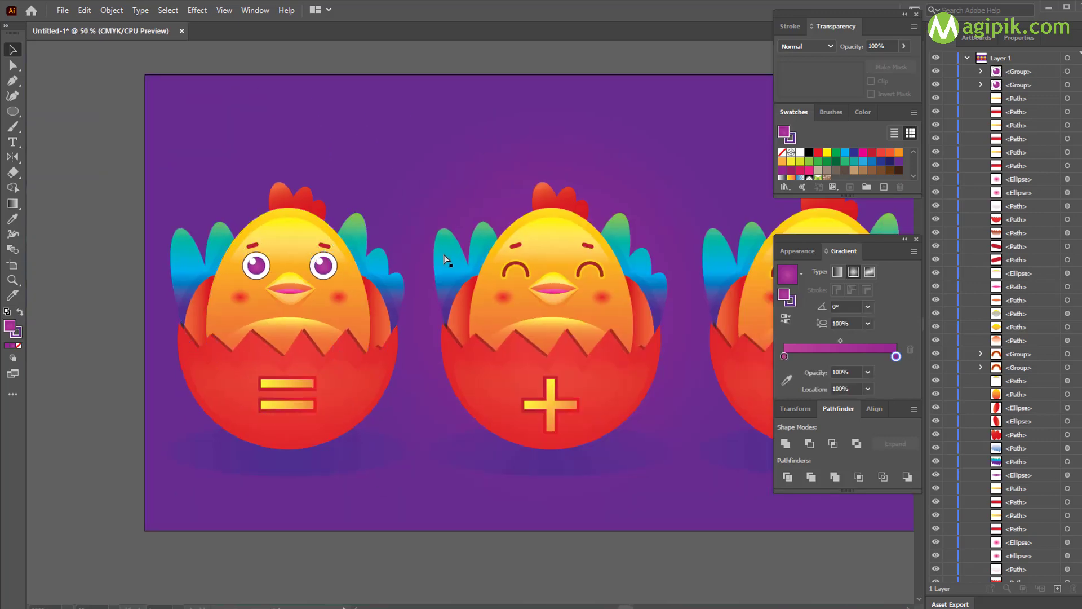
Step: Create a three-sided polygon between the left and middle chicks, level with the cracked shell edge
{"action": "scroll", "coordinate": [444, 256], "scroll_direction": "right", "scroll_amount": 3}
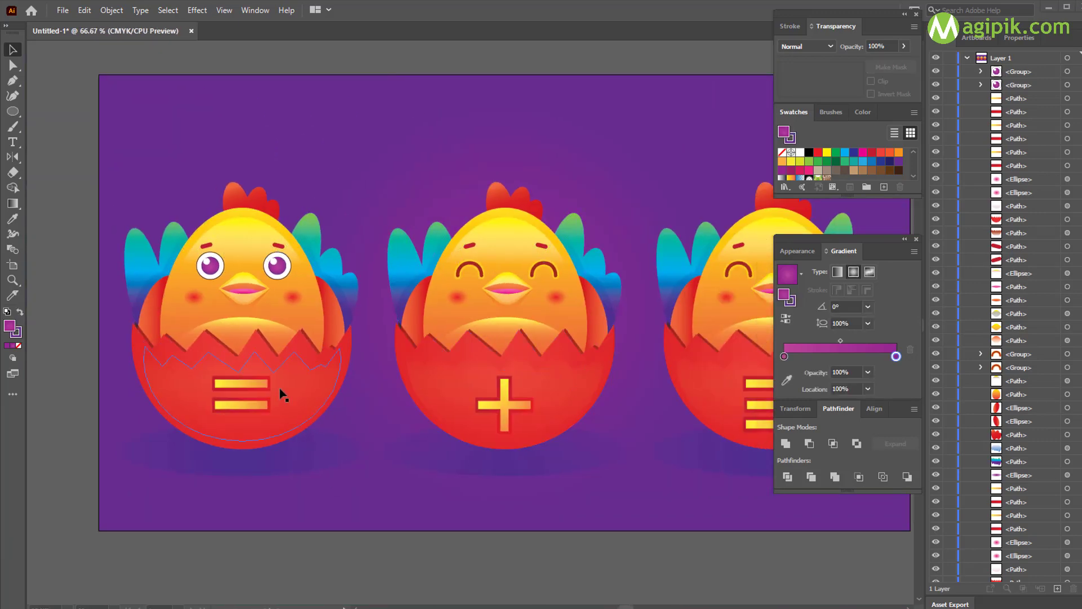
{"action": "scroll", "coordinate": [280, 390], "scroll_direction": "up", "scroll_amount": 1}
{"action": "scroll", "coordinate": [284, 265], "scroll_direction": "down", "scroll_amount": 5}
{"action": "scroll", "coordinate": [276, 261], "scroll_direction": "left", "scroll_amount": 3}
{"action": "scroll", "coordinate": [235, 242], "scroll_direction": "up", "scroll_amount": 2}
{"action": "scroll", "coordinate": [236, 239], "scroll_direction": "up", "scroll_amount": 1}
{"action": "scroll", "coordinate": [237, 242], "scroll_direction": "up", "scroll_amount": 1}
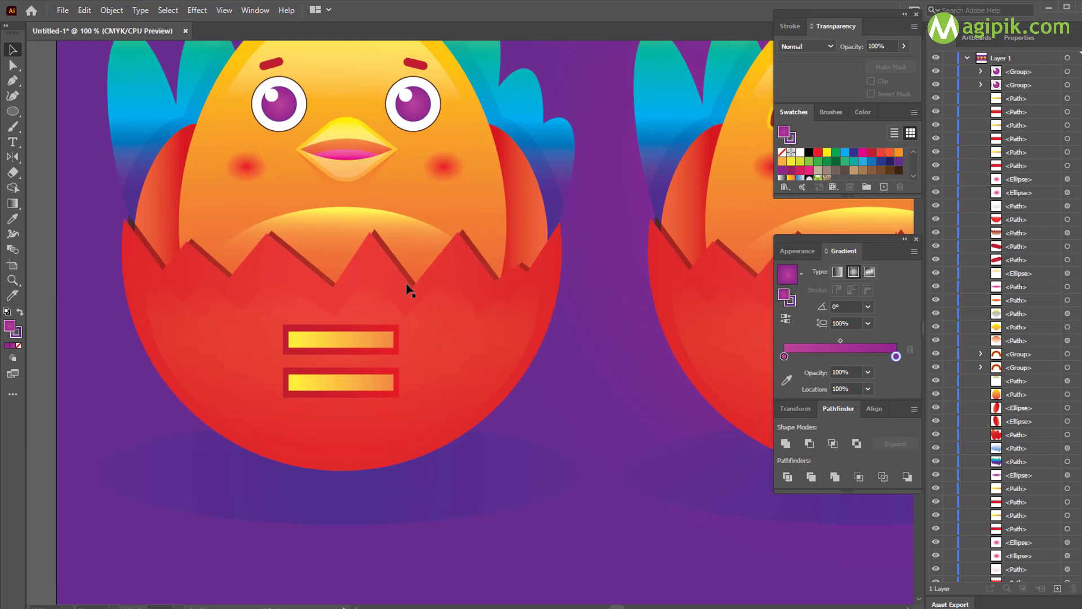
{"action": "left_click_drag", "start_coordinate": [14, 112], "coordinate": [70, 142]}
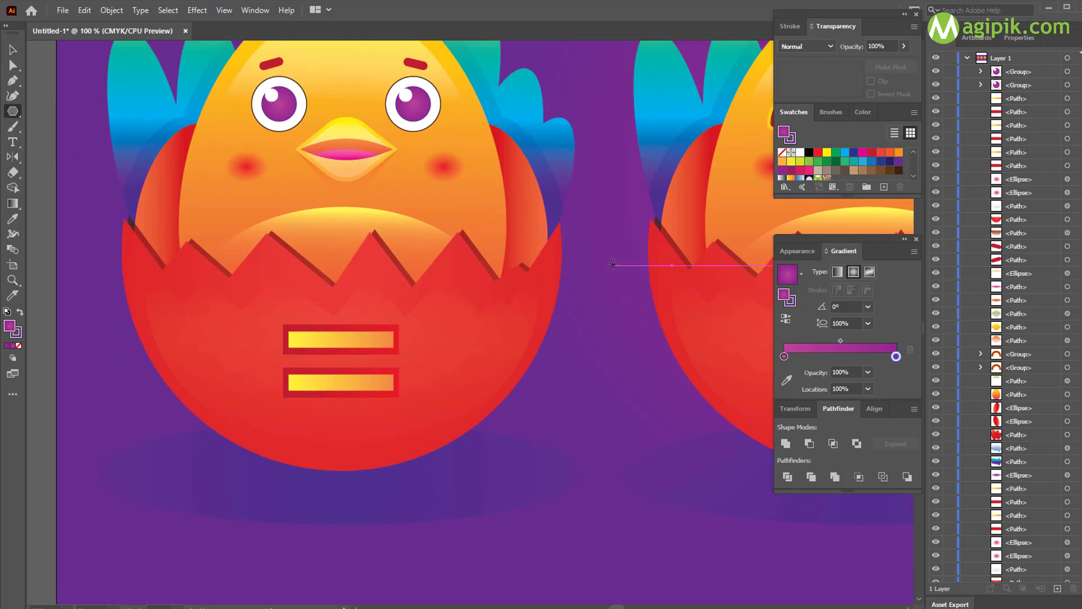
{"action": "left_click", "coordinate": [614, 265]}
{"action": "type", "text": "3"}
{"action": "key", "text": "Return"}
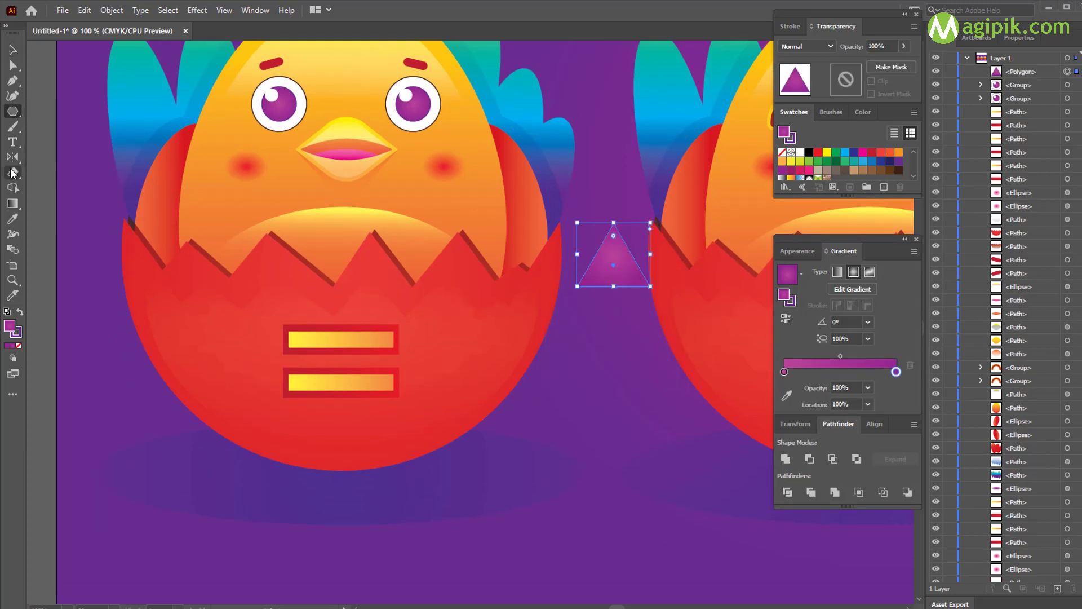
{"action": "key", "text": "v"}
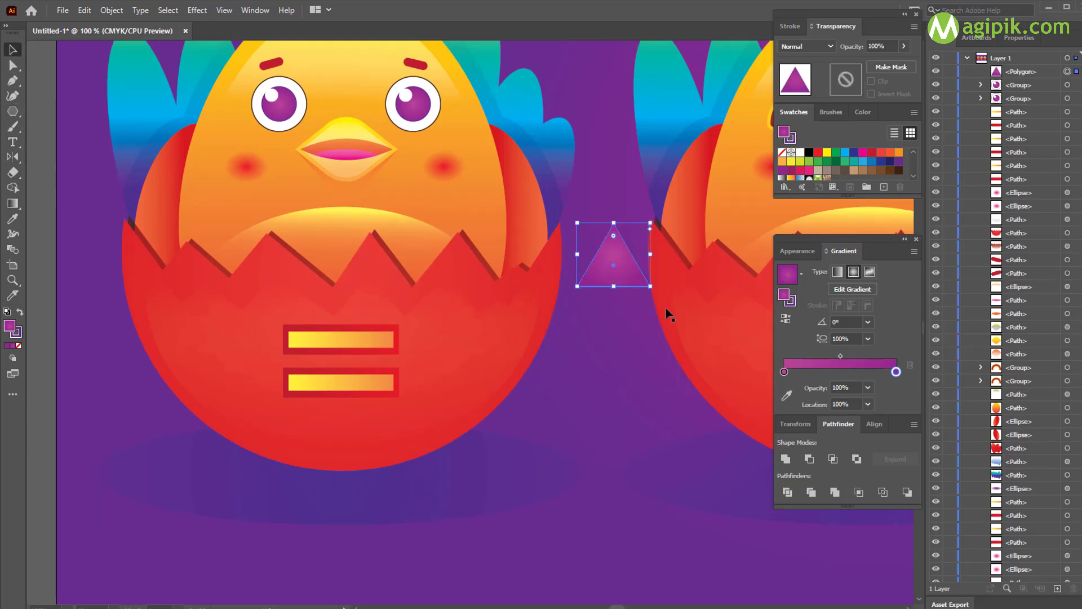
Step: Reshape the triangle so its apex leans right with a rounded corner, and place a rotated copy beneath it
{"action": "left_click", "coordinate": [12, 64]}
{"action": "left_click_drag", "start_coordinate": [613, 225], "coordinate": [506, 233]}
{"action": "left_click", "coordinate": [12, 51]}
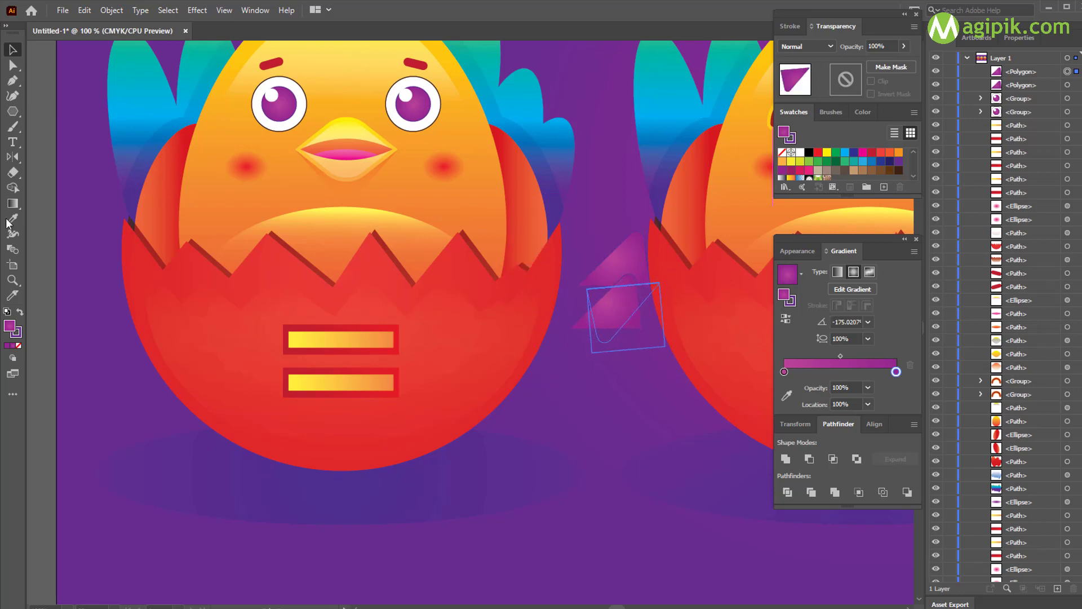
Step: Reflect the lower triangle copy about the vertical axis, then level it and position it beneath the upper triangle
{"action": "left_click", "coordinate": [12, 157]}
{"action": "key", "text": "Return"}
{"action": "left_click", "coordinate": [744, 452]}
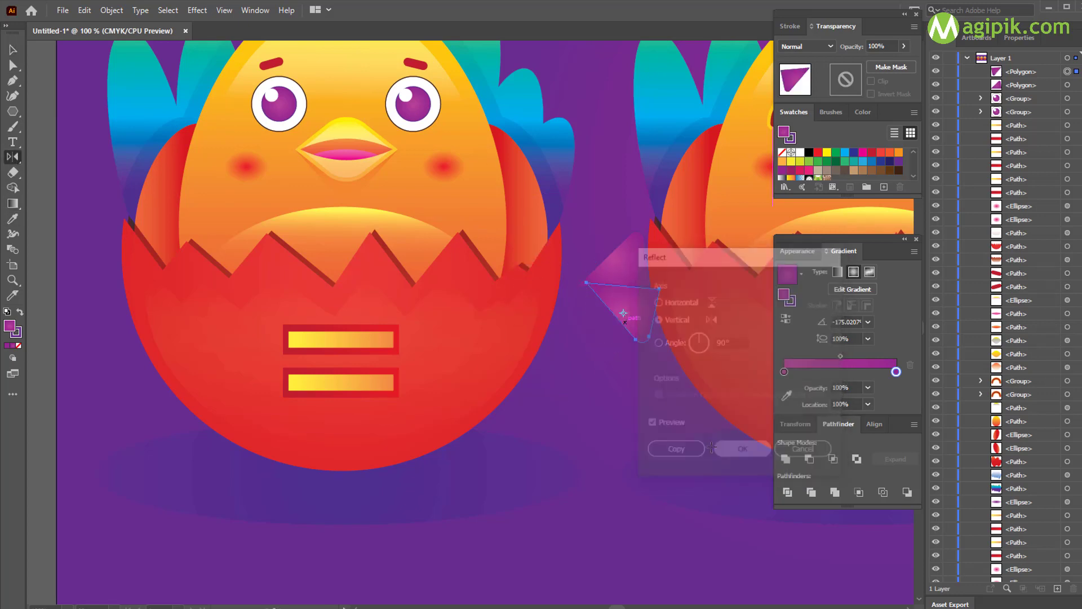
{"action": "key", "text": "v"}
{"action": "left_click_drag", "start_coordinate": [645, 303], "coordinate": [636, 305]}
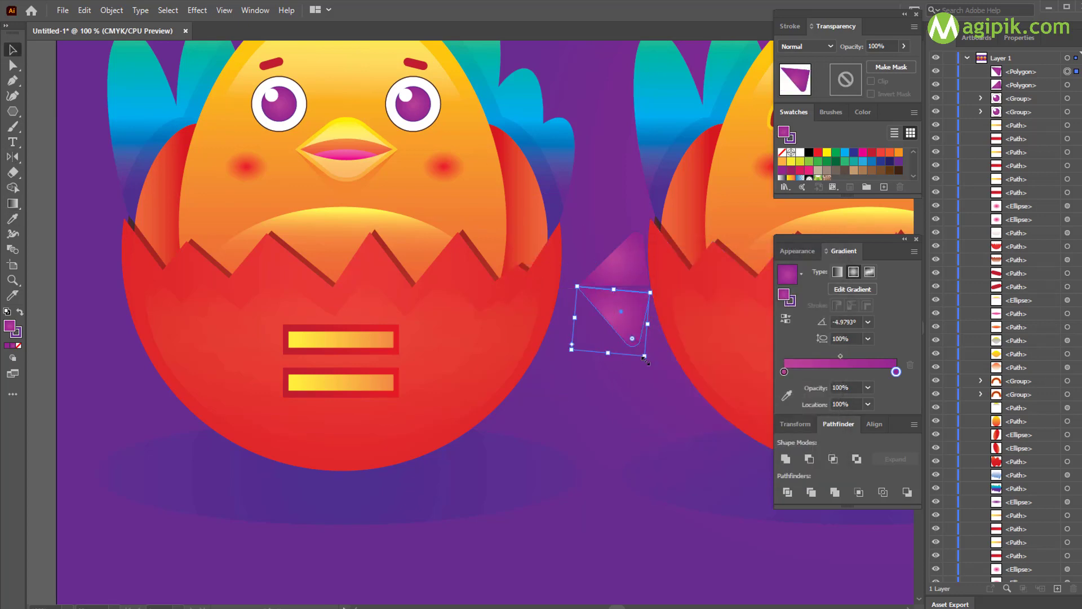
{"action": "left_click_drag", "start_coordinate": [647, 361], "coordinate": [651, 358]}
{"action": "left_click_drag", "start_coordinate": [626, 315], "coordinate": [627, 313]}
Step: Remove the upper triangle's stroke and bring the two triangles edge to edge
{"action": "scroll", "coordinate": [627, 313], "scroll_direction": "up", "scroll_amount": 1}
{"action": "left_click", "coordinate": [623, 247]}
{"action": "scroll", "coordinate": [623, 247], "scroll_direction": "up", "scroll_amount": 1}
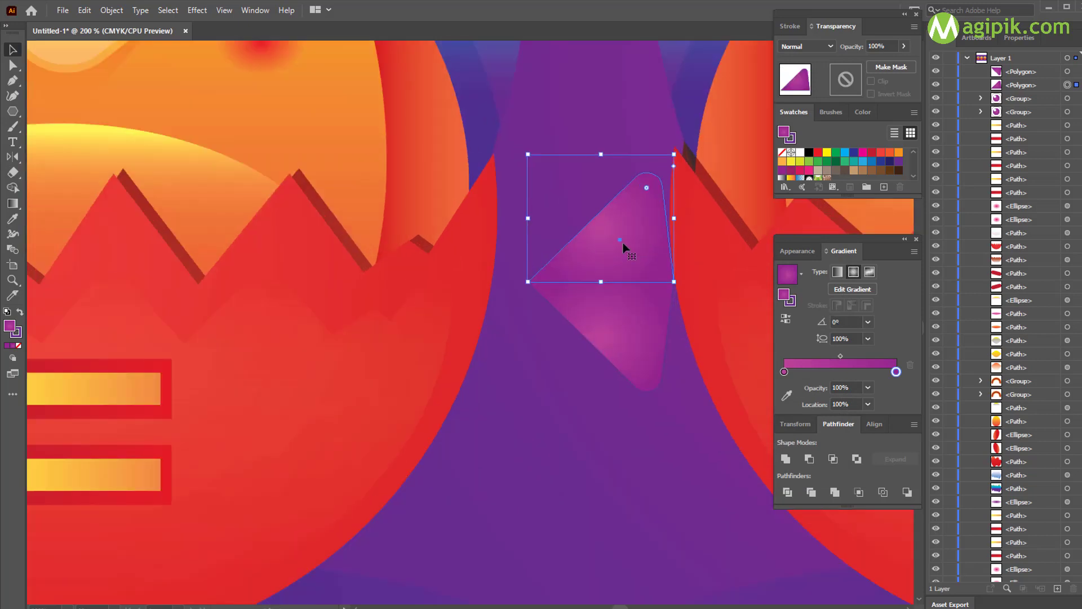
{"action": "left_click_drag", "start_coordinate": [622, 243], "coordinate": [619, 242]}
{"action": "left_click", "coordinate": [20, 336]}
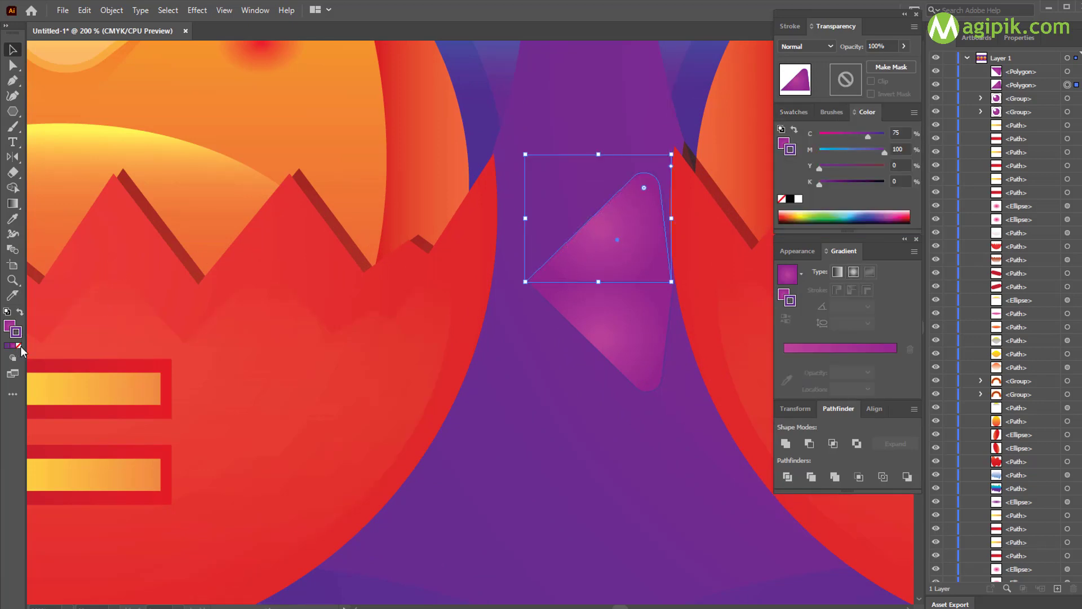
{"action": "left_click", "coordinate": [18, 346]}
{"action": "left_click_drag", "start_coordinate": [603, 319], "coordinate": [600, 317]}
{"action": "scroll", "coordinate": [599, 317], "scroll_direction": "up", "scroll_amount": 1}
{"action": "left_click", "coordinate": [610, 489]}
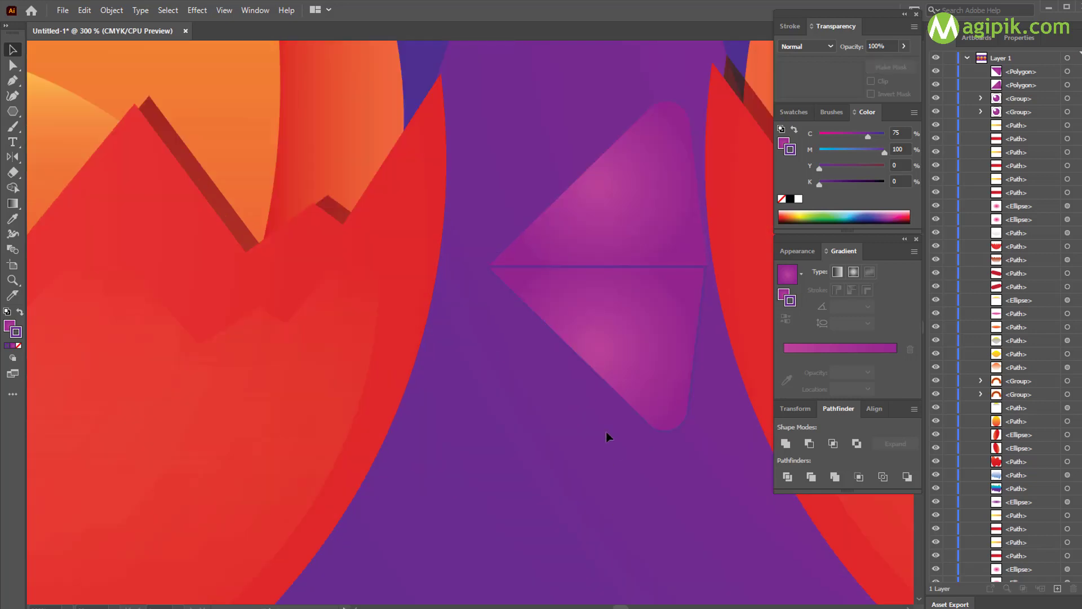
Step: Remove the lower triangle's stroke and nudge the triangle so its corners line up with the upper one
{"action": "scroll", "coordinate": [592, 406], "scroll_direction": "right", "scroll_amount": 2}
{"action": "scroll", "coordinate": [558, 324], "scroll_direction": "up", "scroll_amount": 1}
{"action": "scroll", "coordinate": [558, 329], "scroll_direction": "up", "scroll_amount": 1}
{"action": "left_click", "coordinate": [515, 314]}
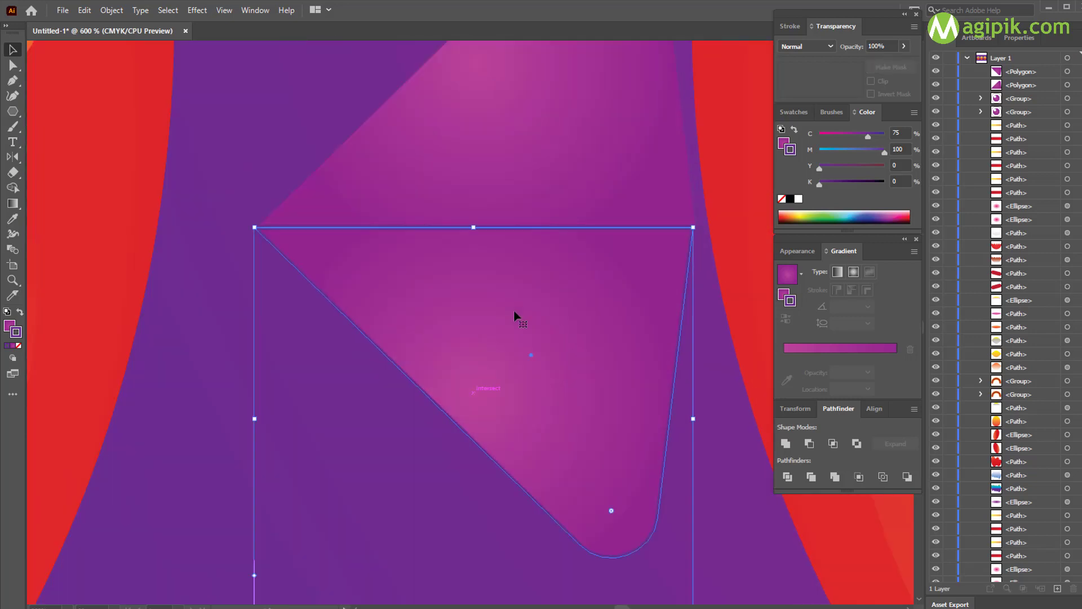
{"action": "left_click", "coordinate": [19, 346]}
{"action": "left_click", "coordinate": [370, 370]}
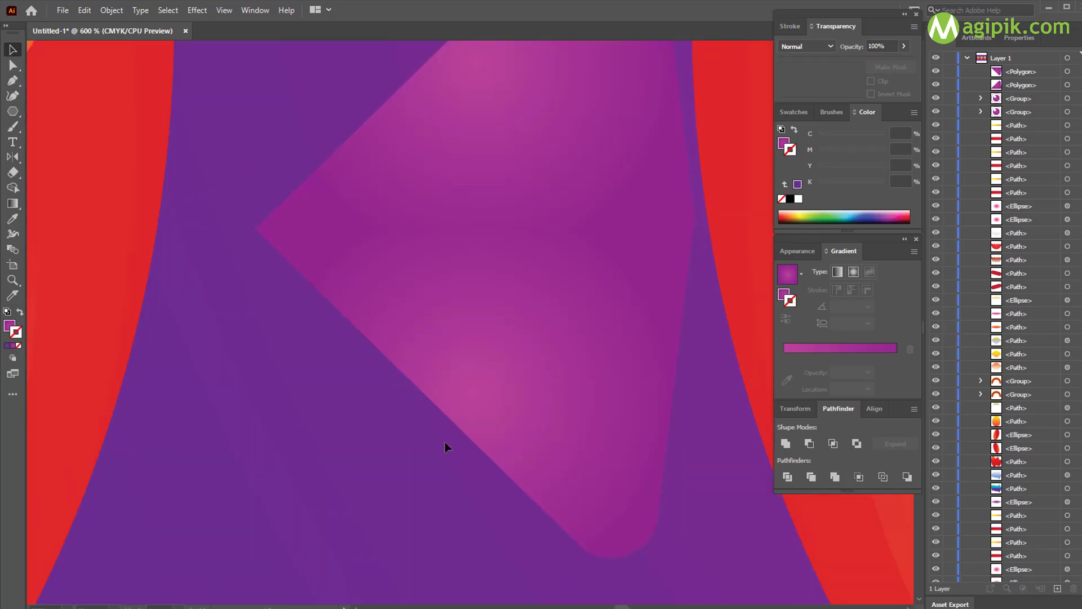
{"action": "left_click", "coordinate": [549, 369]}
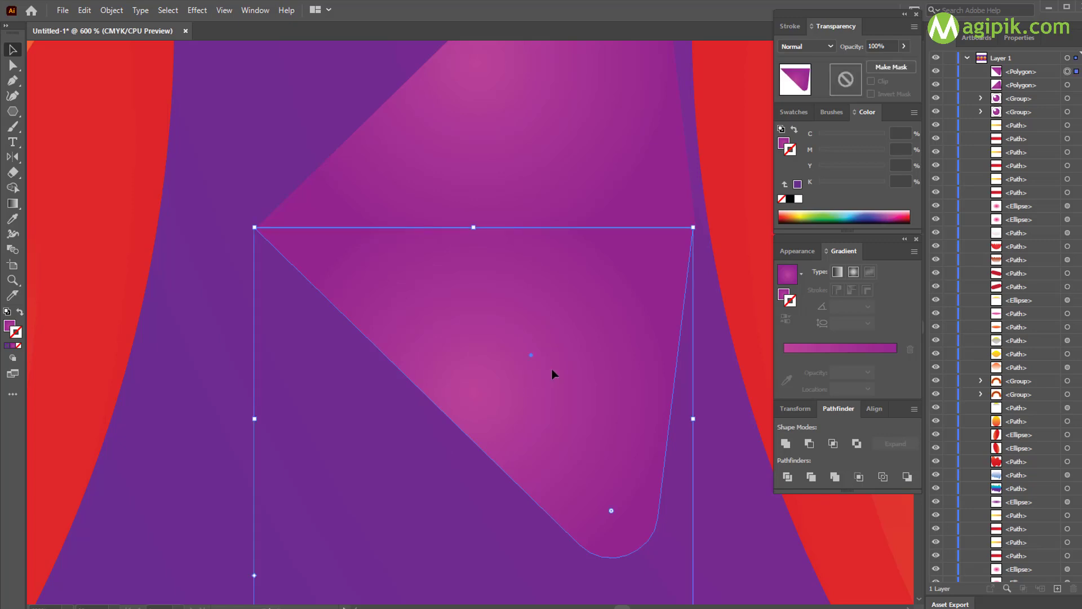
{"action": "left_click_drag", "start_coordinate": [550, 369], "coordinate": [553, 368]}
{"action": "left_click", "coordinate": [526, 215]}
{"action": "left_click", "coordinate": [552, 312], "text": "shift"}
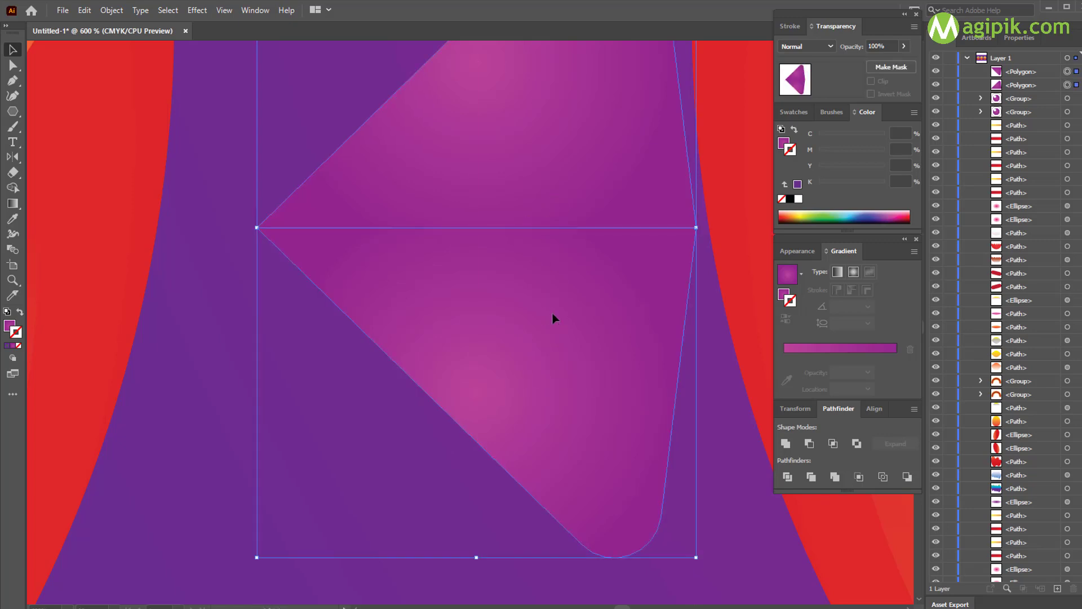
{"action": "left_click", "coordinate": [789, 408]}
{"action": "left_click", "coordinate": [874, 409]}
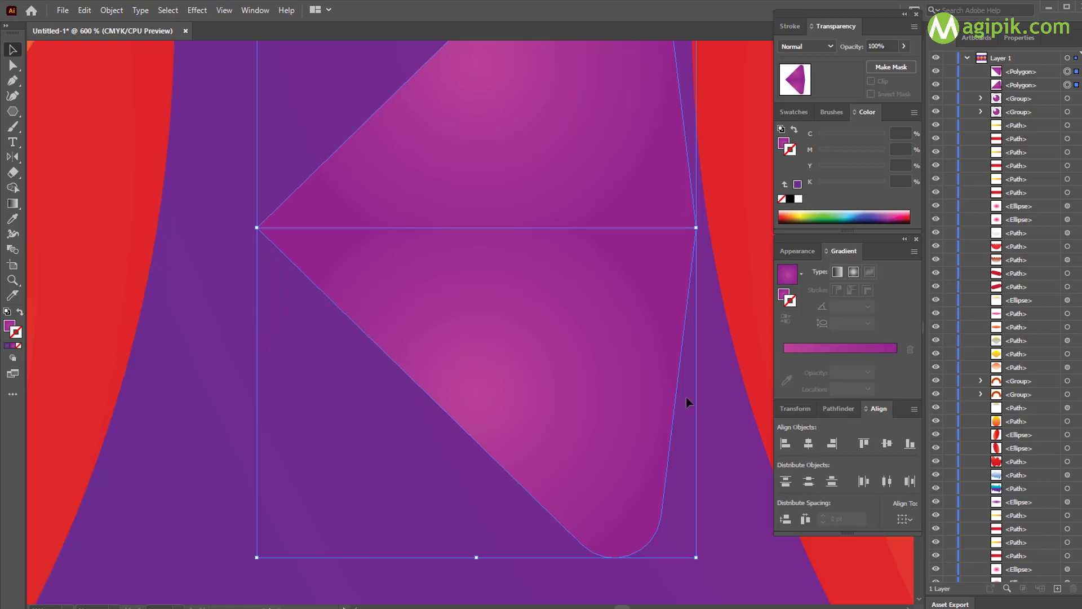
{"action": "left_click", "coordinate": [704, 377]}
{"action": "scroll", "coordinate": [709, 456], "scroll_direction": "down", "scroll_amount": 1}
{"action": "scroll", "coordinate": [705, 452], "scroll_direction": "down", "scroll_amount": 4}
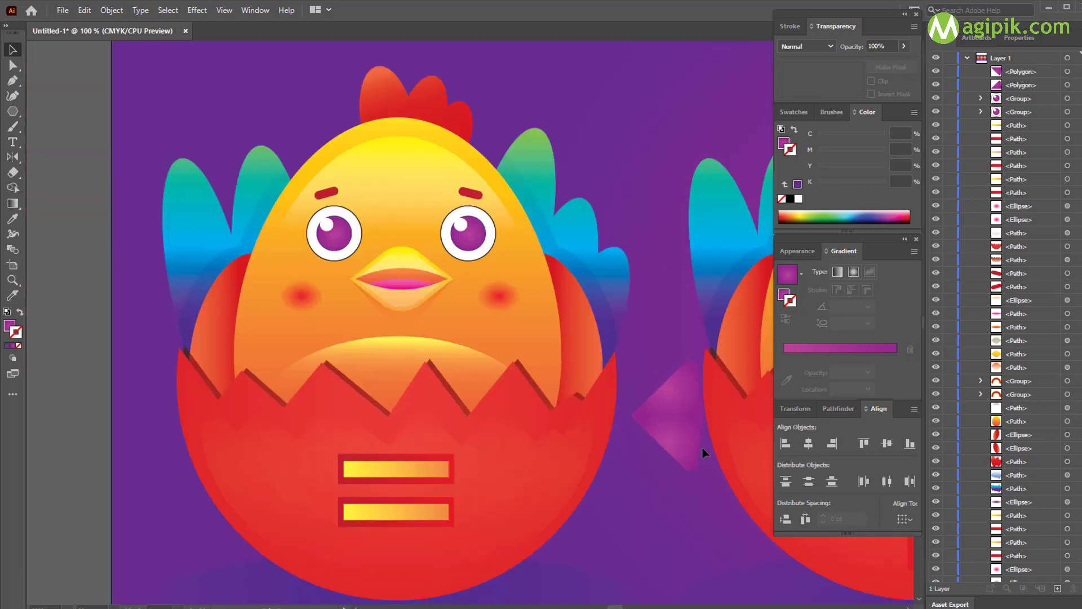
{"action": "scroll", "coordinate": [700, 428], "scroll_direction": "down", "scroll_amount": 3}
{"action": "scroll", "coordinate": [693, 405], "scroll_direction": "right", "scroll_amount": 1}
Step: Give both triangles' stroke a linear gradient with a yellow end stop
{"action": "left_click", "coordinate": [658, 331]}
{"action": "left_click", "coordinate": [654, 280], "text": "shift"}
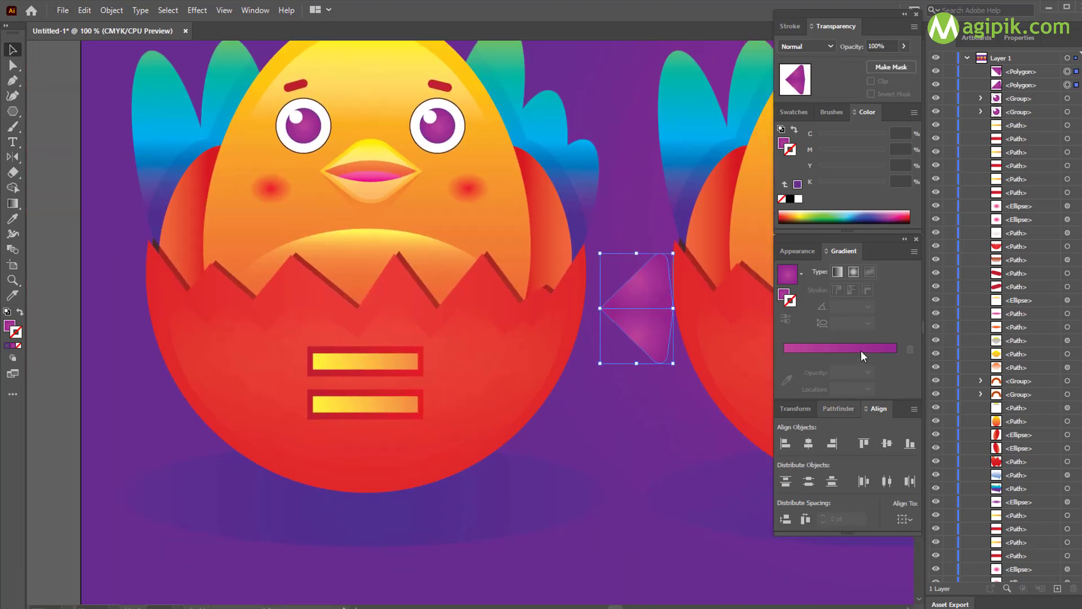
{"action": "left_click", "coordinate": [861, 349]}
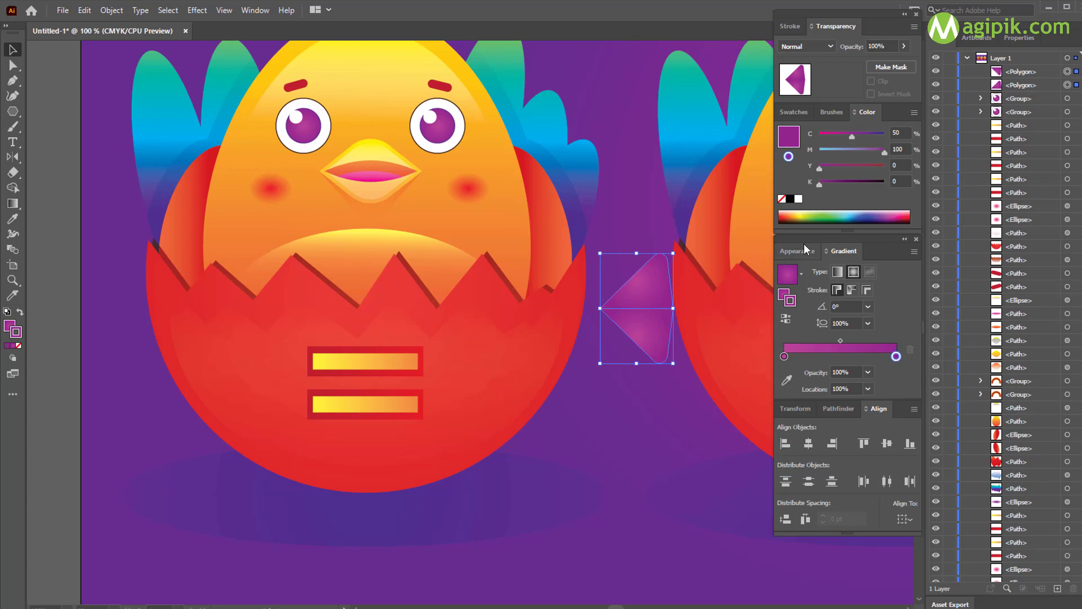
{"action": "left_click", "coordinate": [787, 380]}
{"action": "left_click", "coordinate": [795, 216]}
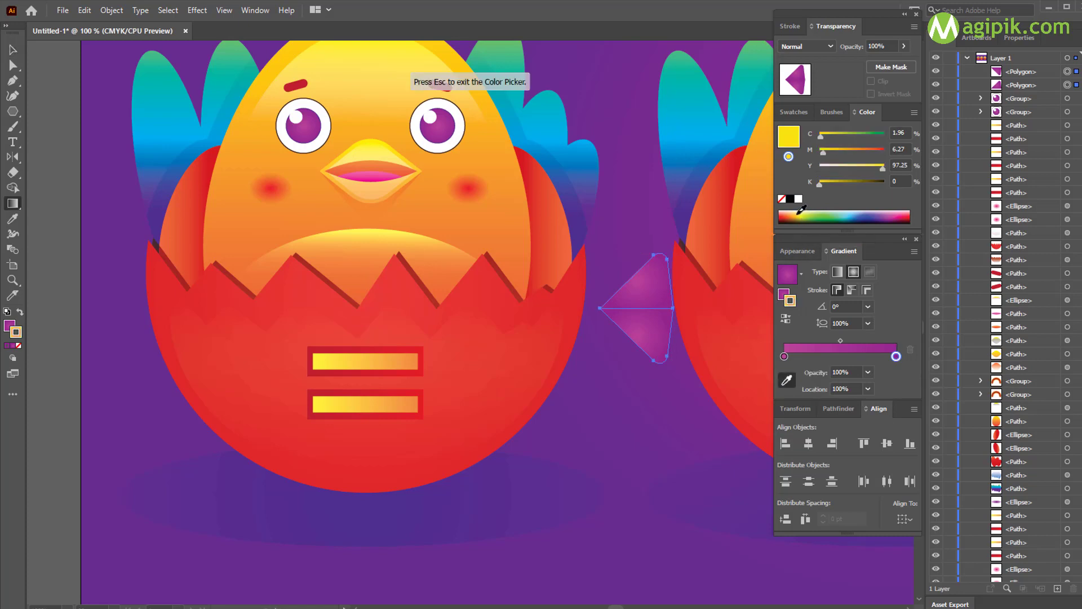
{"action": "left_click", "coordinate": [837, 272]}
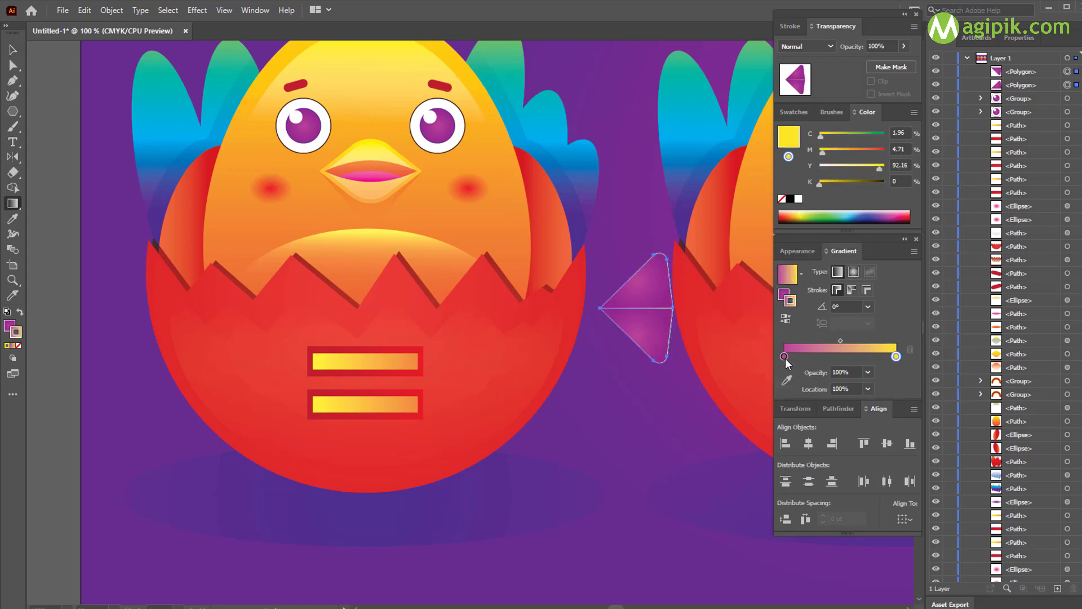
Step: Remove both triangles' purple fill and swap the pink-to-yellow gradient from the stroke into the fill
{"action": "double_click", "coordinate": [784, 357]}
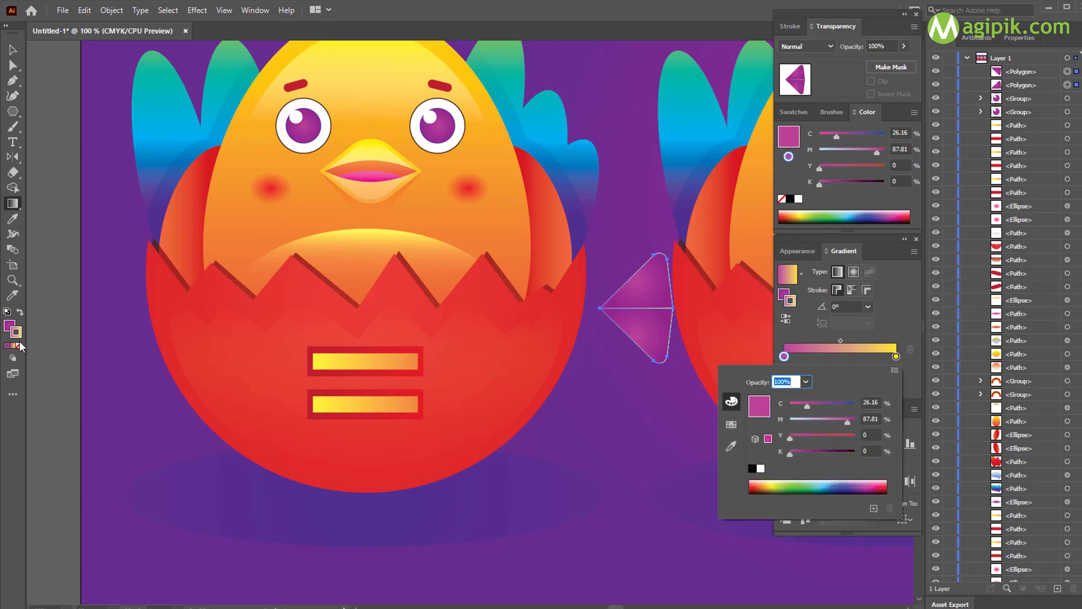
{"action": "left_click", "coordinate": [20, 312]}
{"action": "left_click", "coordinate": [9, 326]}
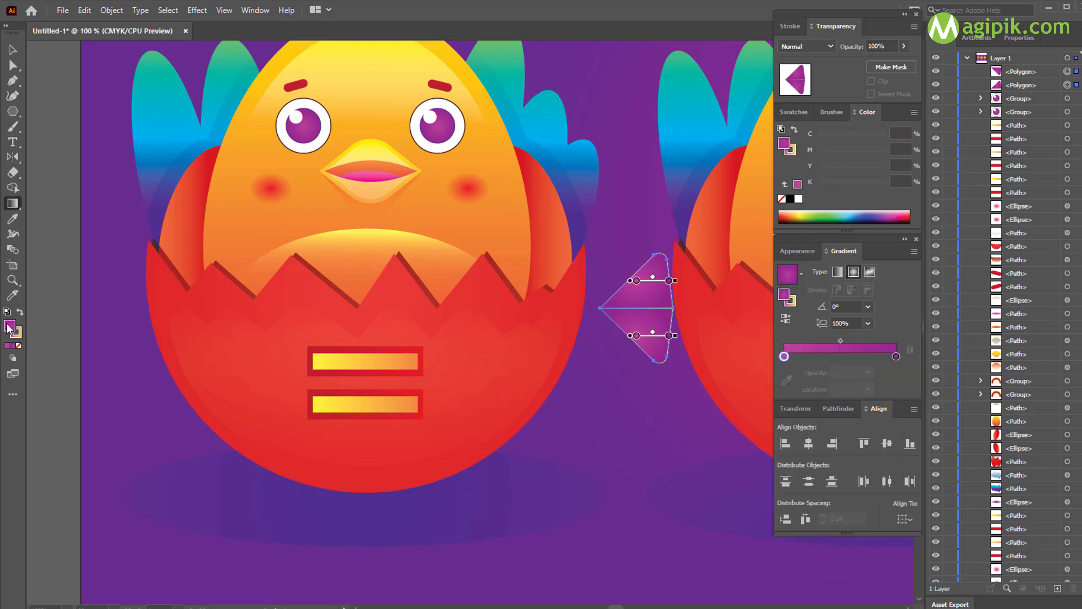
{"action": "left_click", "coordinate": [18, 345]}
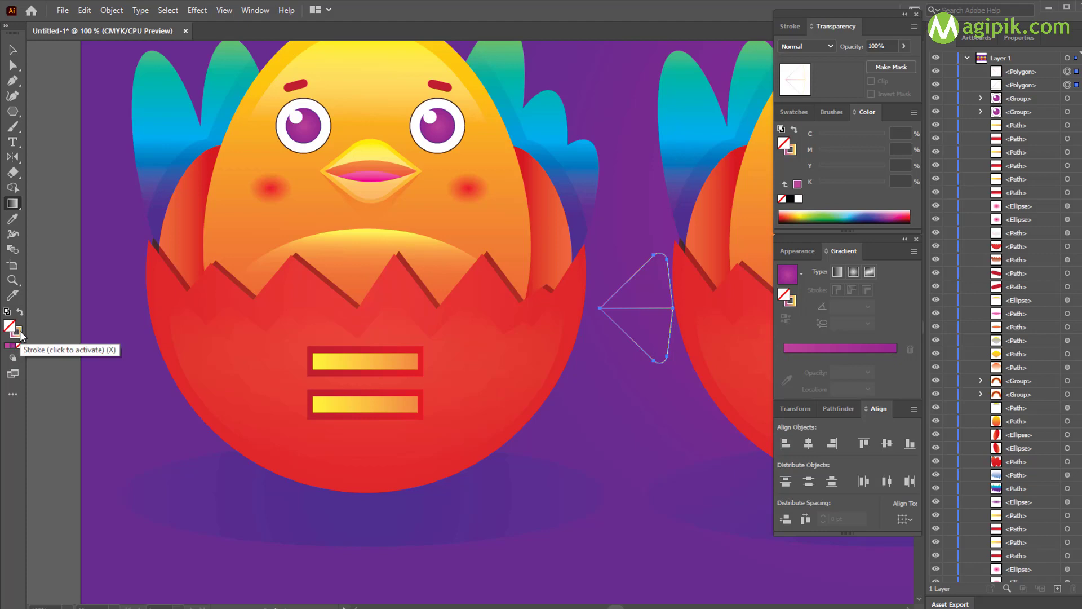
{"action": "left_click", "coordinate": [19, 314]}
Step: Try to recolour the pink start stop of the triangles' gradient to light yellow
{"action": "left_click", "coordinate": [784, 356]}
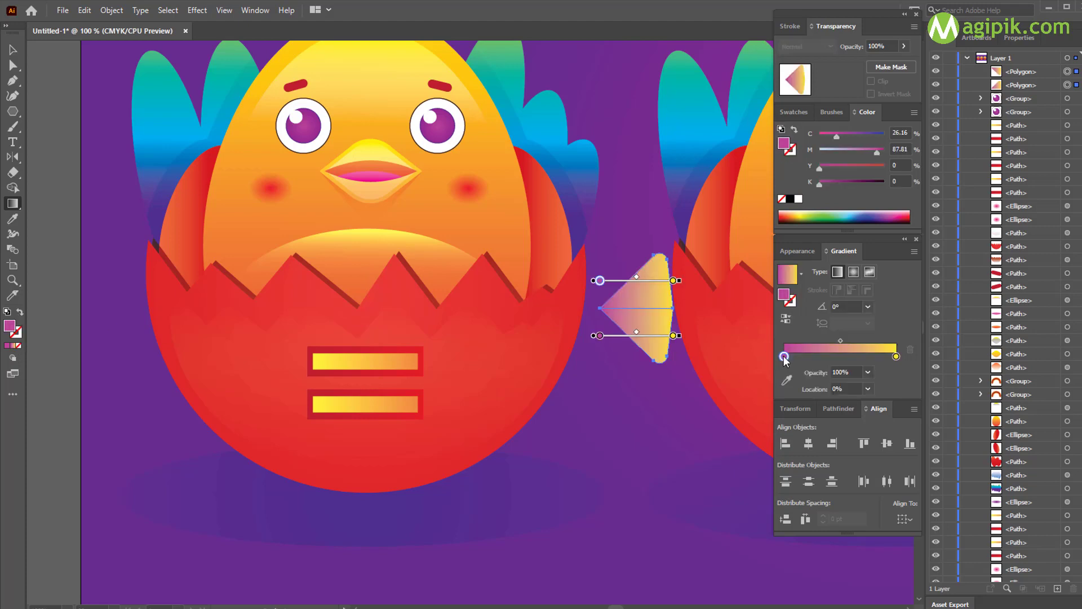
{"action": "left_click", "coordinate": [799, 209]}
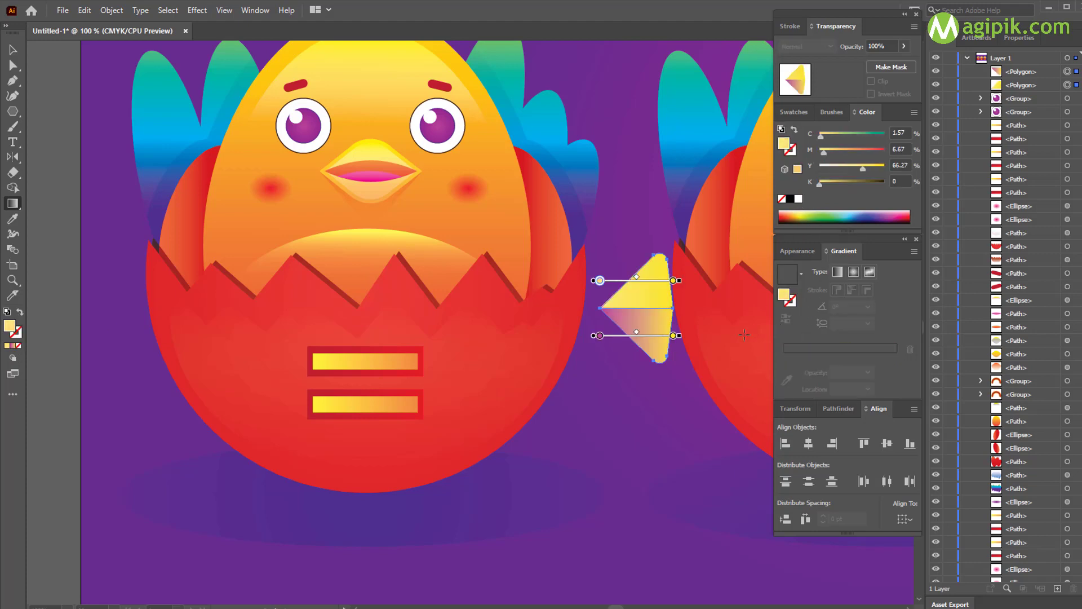
{"action": "key", "text": "ctrl+z"}
Step: Recolour the pink start stop of the two triangles' gradient to light yellow and narrow both triangles slightly
{"action": "left_click", "coordinate": [13, 49]}
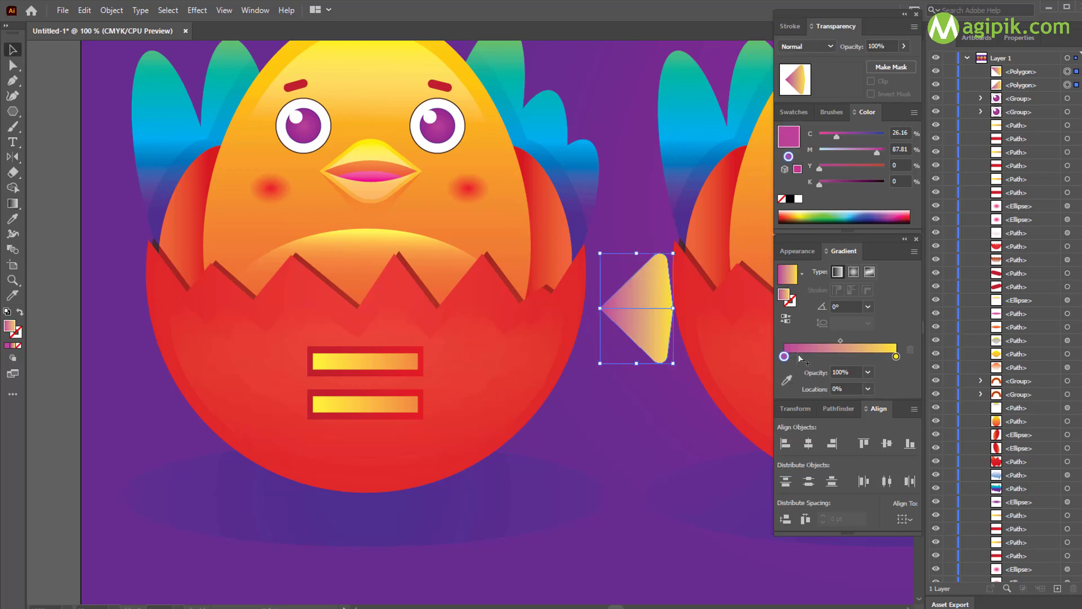
{"action": "left_click", "coordinate": [784, 357]}
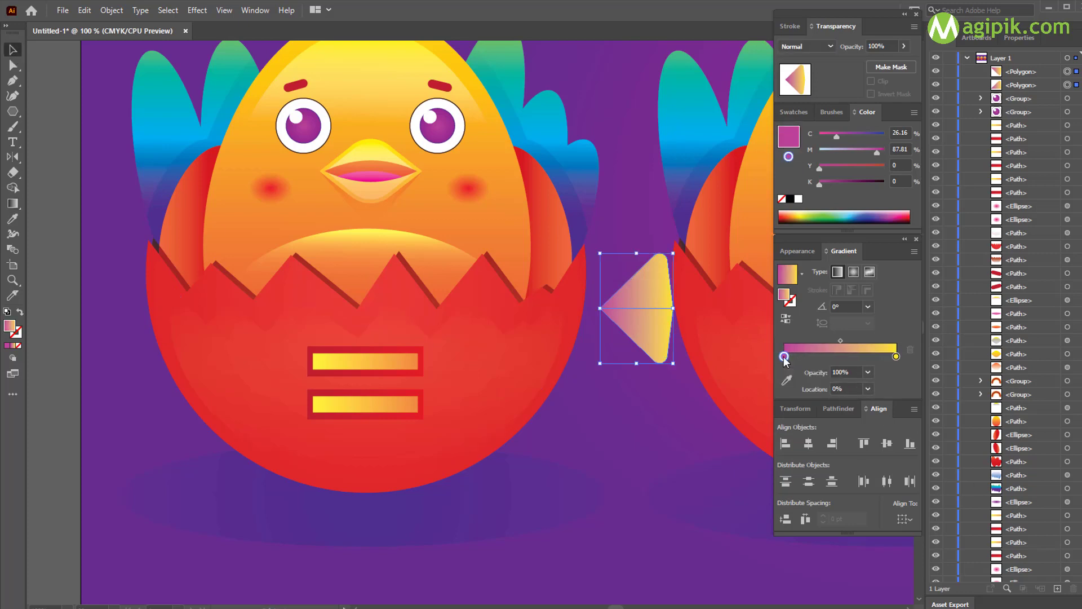
{"action": "left_click", "coordinate": [800, 210]}
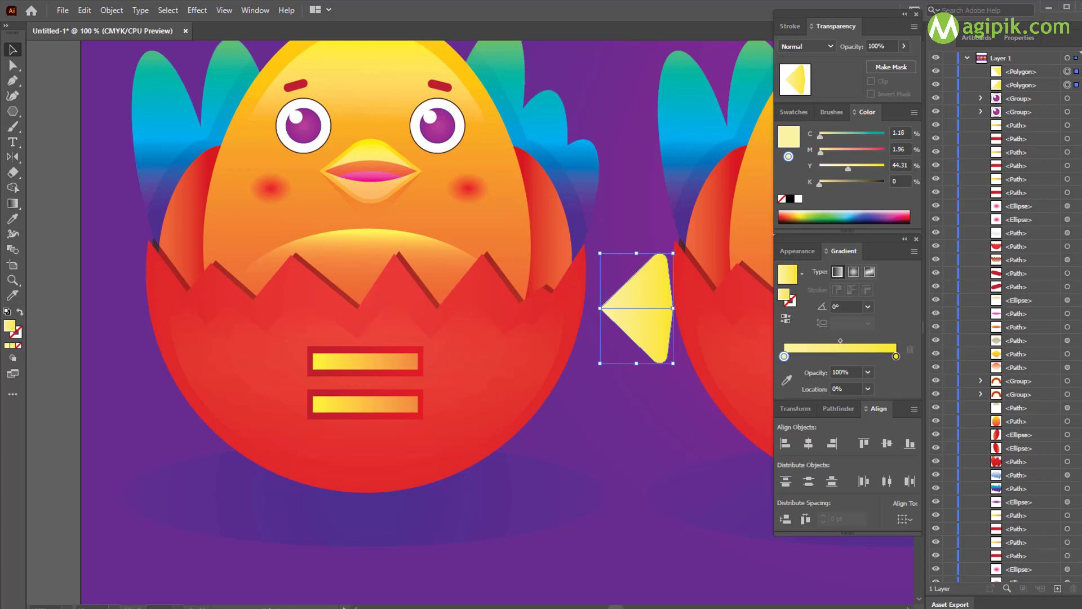
{"action": "left_click_drag", "start_coordinate": [601, 309], "coordinate": [617, 308]}
{"action": "left_click", "coordinate": [613, 411]}
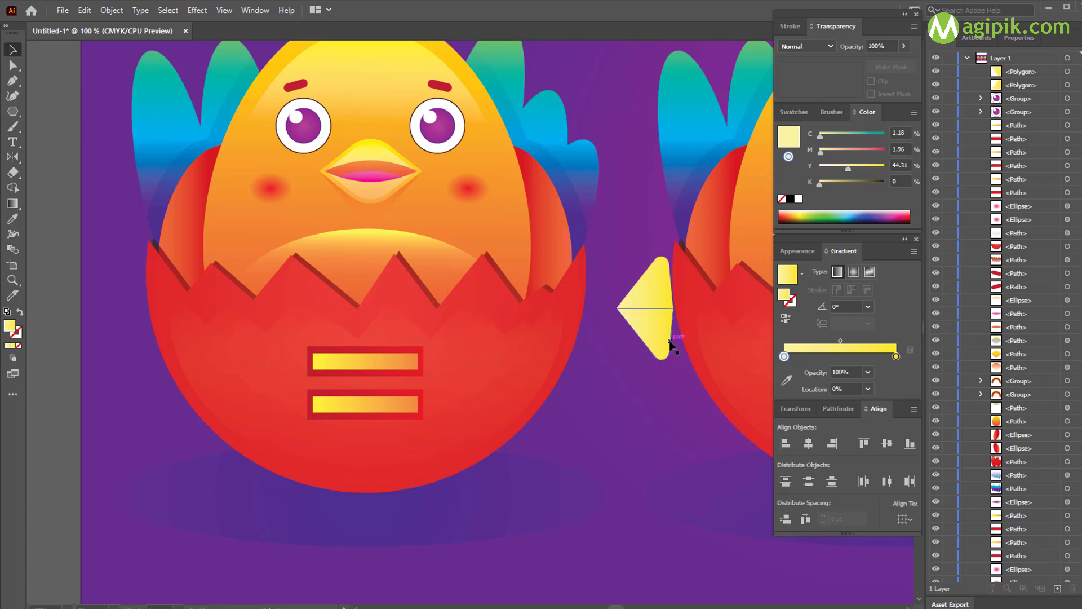
Step: Reduce the rounding of the upper triangle's tip and pull the lower triangle's tip outward to the right
{"action": "scroll", "coordinate": [670, 342], "scroll_direction": "up", "scroll_amount": 2}
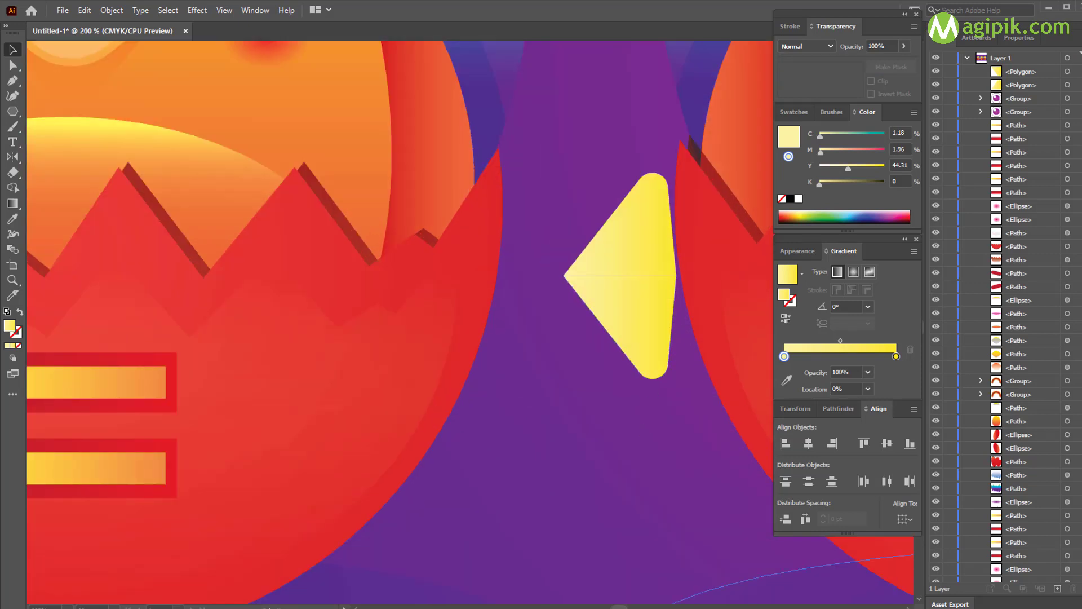
{"action": "left_click", "coordinate": [612, 262]}
{"action": "key", "text": "a"}
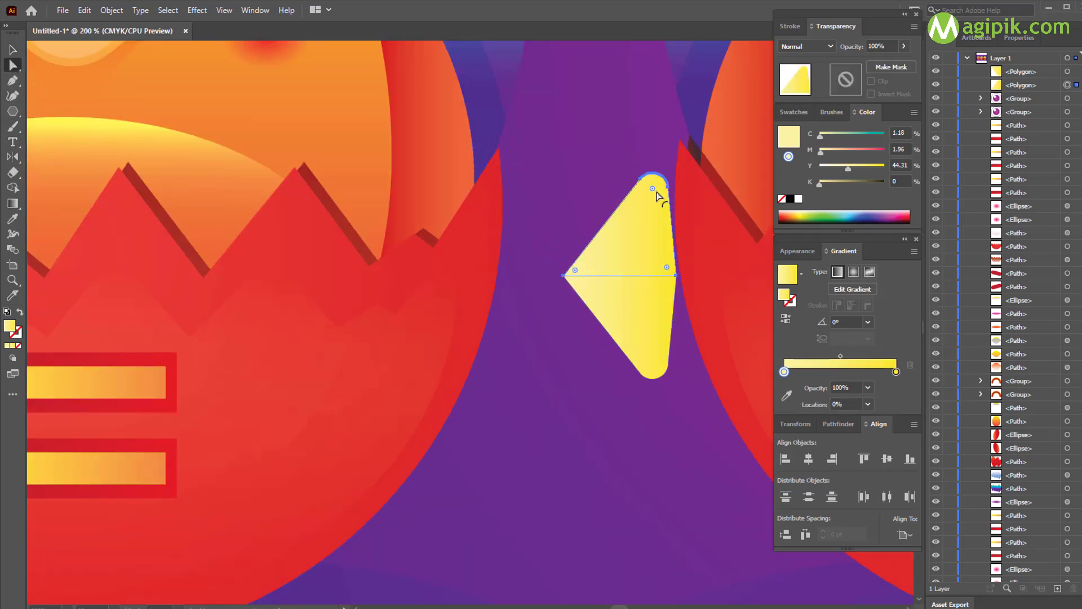
{"action": "left_click_drag", "start_coordinate": [652, 188], "coordinate": [654, 178]}
{"action": "left_click", "coordinate": [649, 330]}
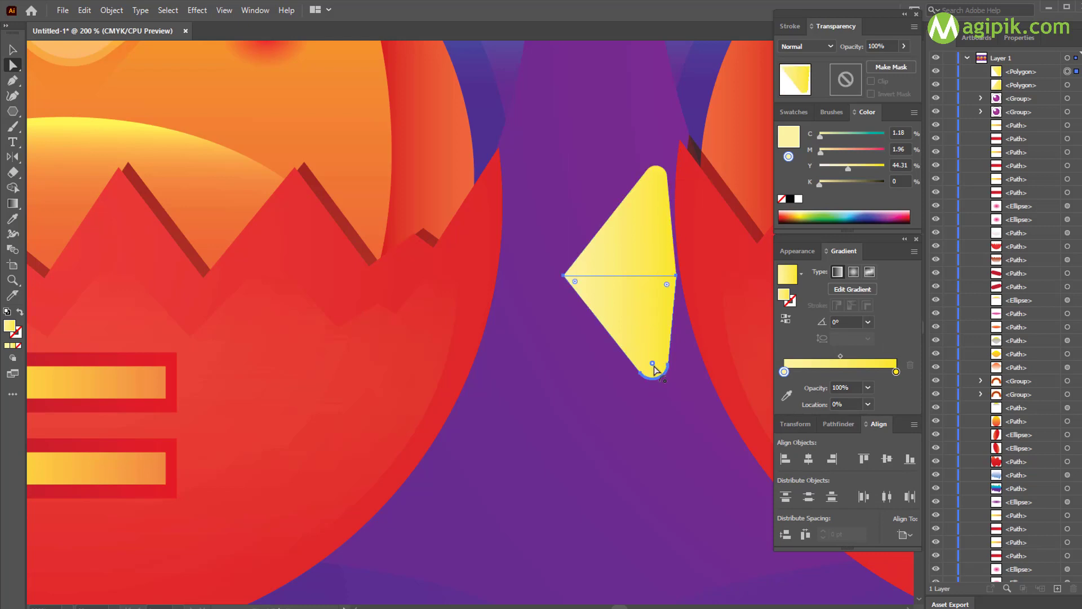
{"action": "left_click_drag", "start_coordinate": [654, 367], "coordinate": [712, 382]}
{"action": "key", "text": "ctrl+z"}
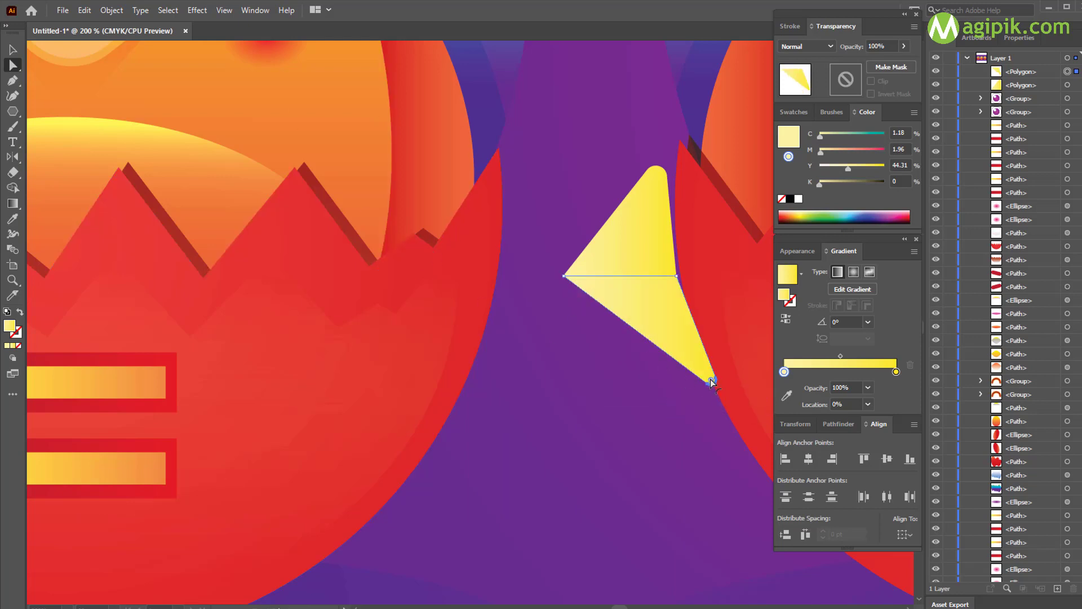
{"action": "left_click", "coordinate": [12, 49]}
{"action": "left_click", "coordinate": [603, 429]}
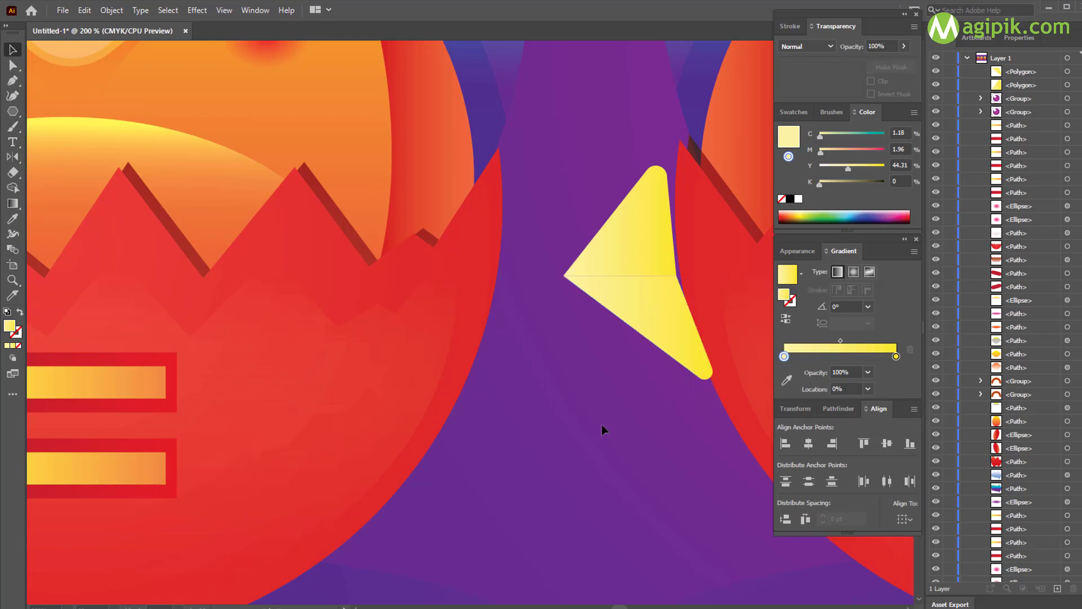
Step: Unite the two yellow triangles into a single shape
{"action": "left_click", "coordinate": [648, 290]}
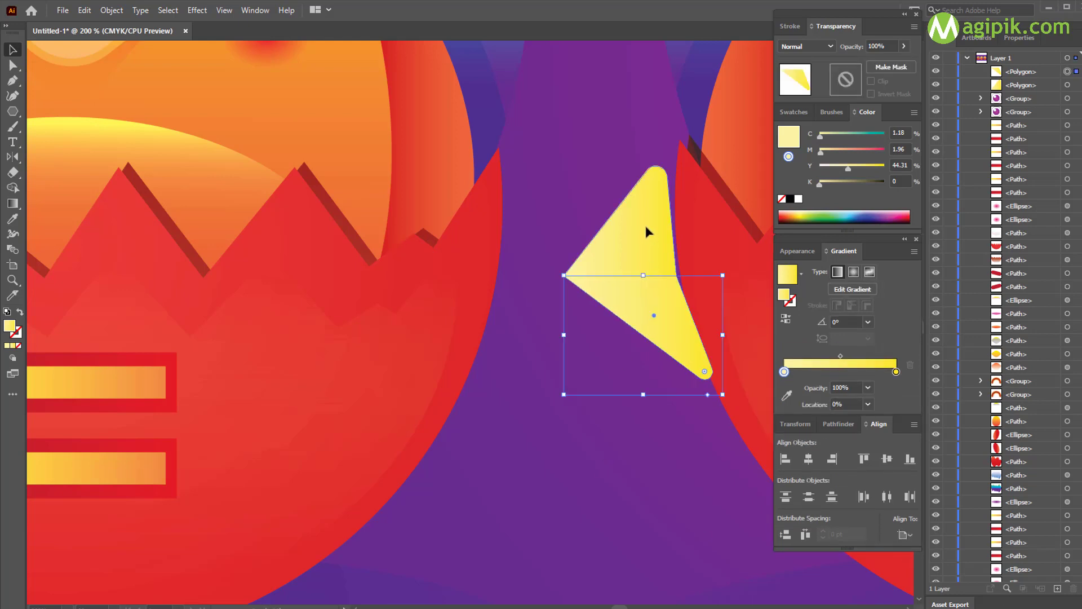
{"action": "left_click", "coordinate": [647, 228], "text": "shift"}
{"action": "left_click", "coordinate": [796, 409]}
{"action": "left_click", "coordinate": [838, 408]}
{"action": "left_click", "coordinate": [785, 443]}
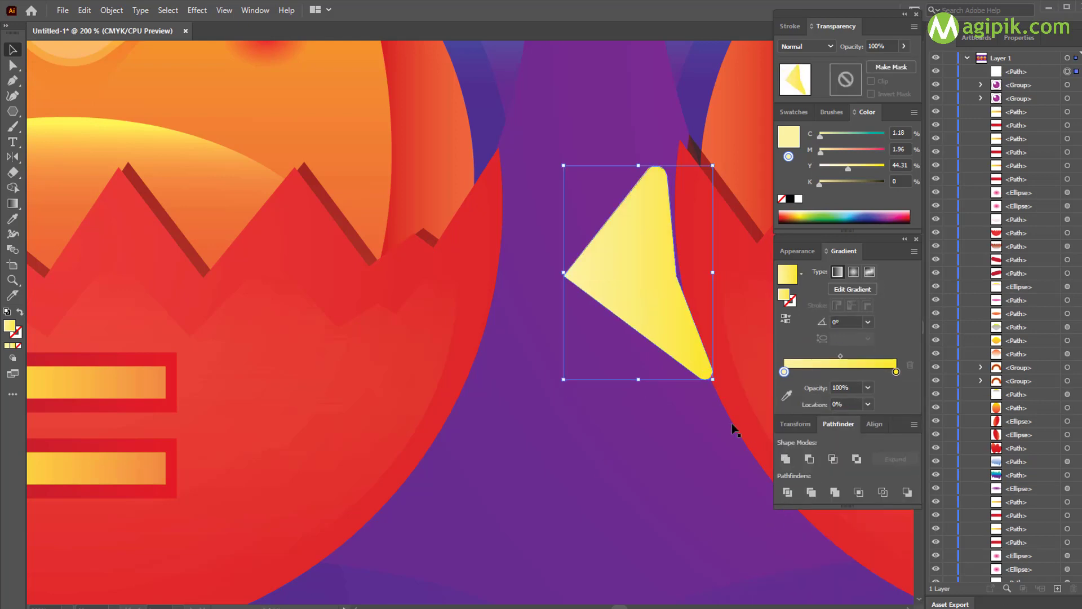
Step: Round the united yellow shape's inner notch and its pointed left corner
{"action": "key", "text": "a"}
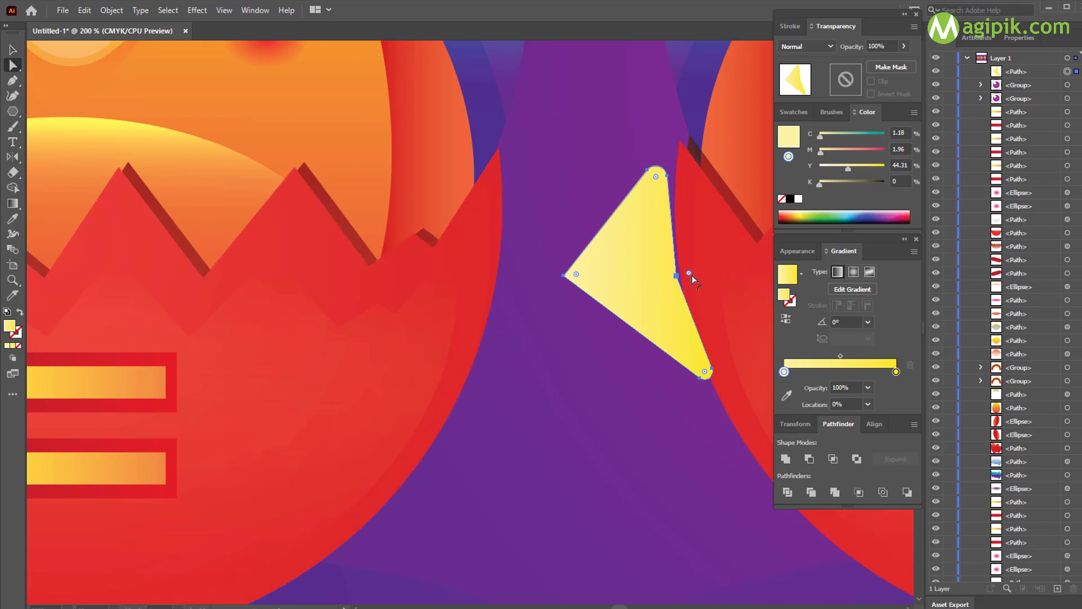
{"action": "left_click_drag", "start_coordinate": [690, 275], "coordinate": [721, 265]}
{"action": "left_click_drag", "start_coordinate": [576, 275], "coordinate": [596, 272]}
{"action": "left_click", "coordinate": [12, 49]}
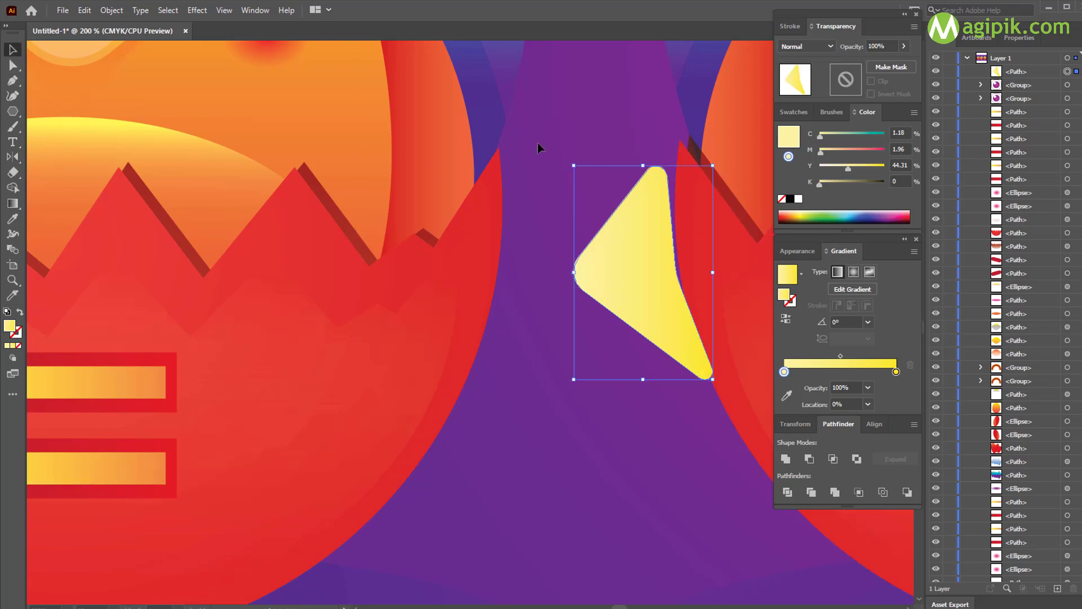
{"action": "left_click", "coordinate": [537, 144]}
{"action": "left_click", "coordinate": [631, 278]}
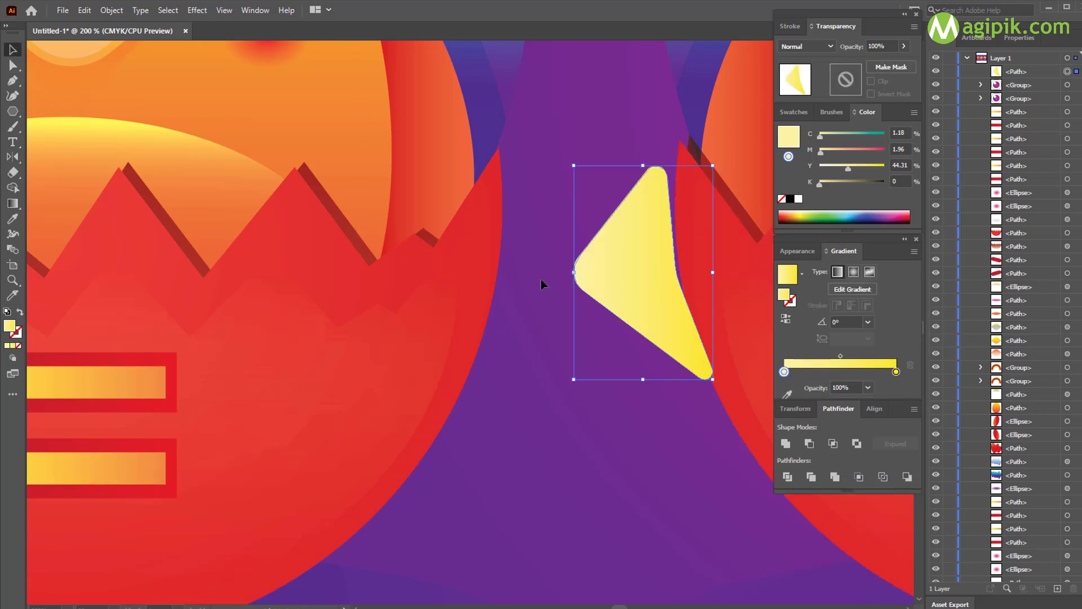
Step: Remove the rounding from the yellow shape's notch and both tips, keeping only the left corner rounded
{"action": "left_click", "coordinate": [10, 66]}
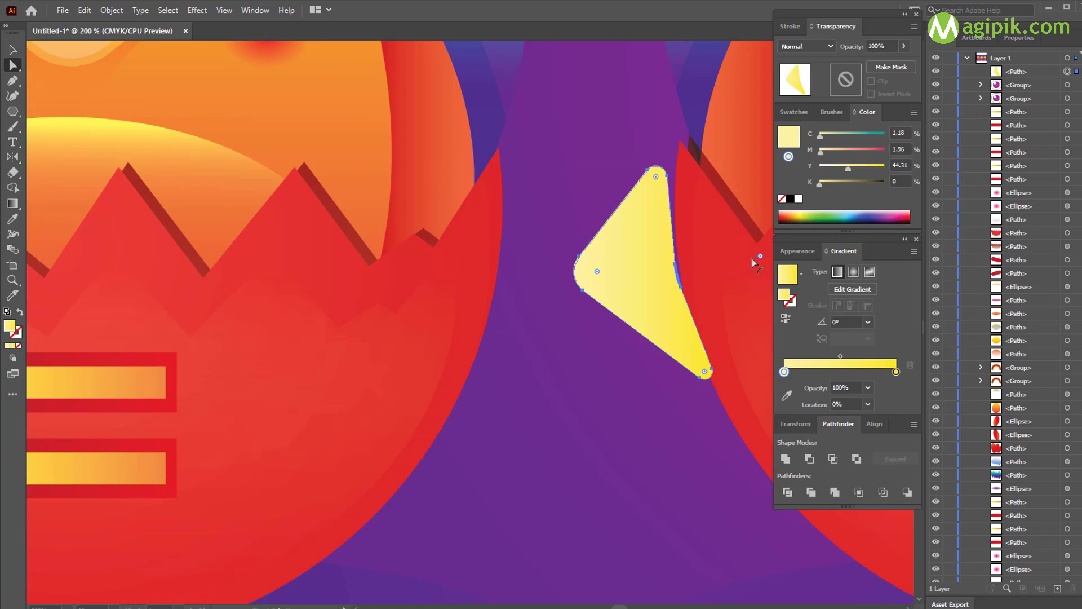
{"action": "left_click_drag", "start_coordinate": [760, 257], "coordinate": [655, 282]}
{"action": "left_click", "coordinate": [575, 275]}
{"action": "left_click_drag", "start_coordinate": [575, 275], "coordinate": [596, 275]}
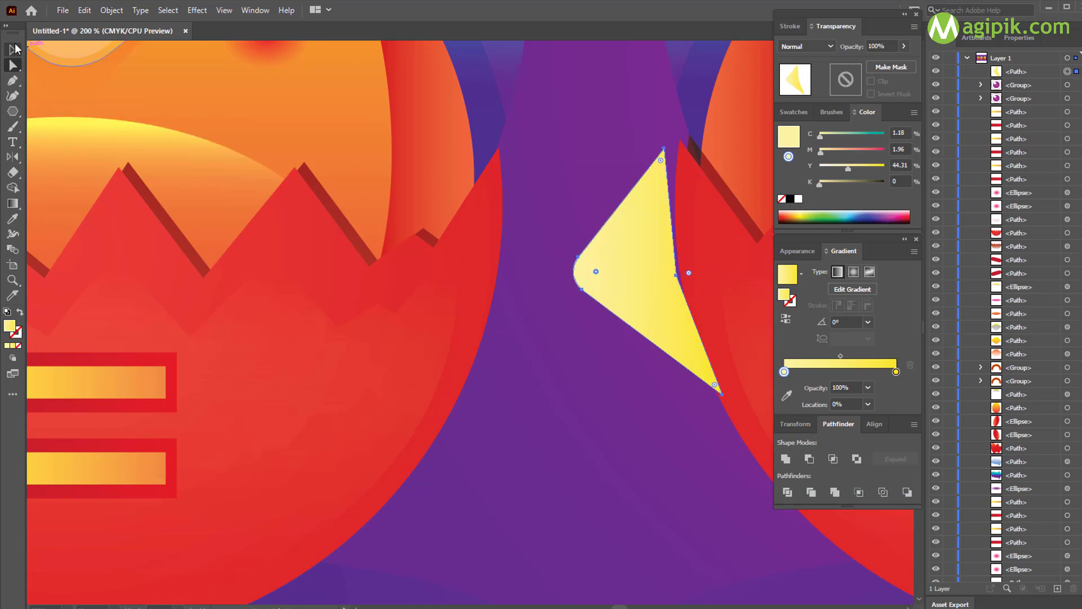
Step: Slightly round the upper and lower tips of the yellow shape
{"action": "left_click", "coordinate": [15, 49]}
{"action": "key", "text": "a"}
{"action": "left_click_drag", "start_coordinate": [661, 165], "coordinate": [662, 163]}
{"action": "left_click_drag", "start_coordinate": [714, 384], "coordinate": [705, 372]}
Step: Move the yellow shape onto the left chick's face, over its beak
{"action": "key", "text": "ctrl+minus"}
{"action": "key", "text": "ctrl+minus"}
{"action": "key", "text": "ctrl+minus"}
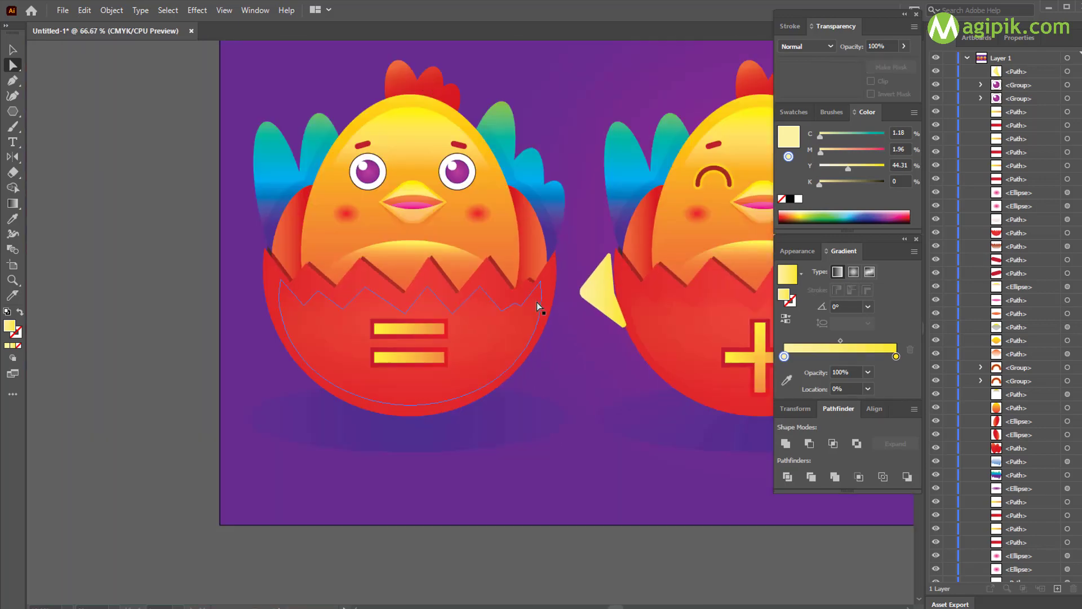
{"action": "left_click_drag", "start_coordinate": [608, 299], "coordinate": [420, 210]}
{"action": "scroll", "coordinate": [417, 212], "scroll_direction": "up", "scroll_amount": 2}
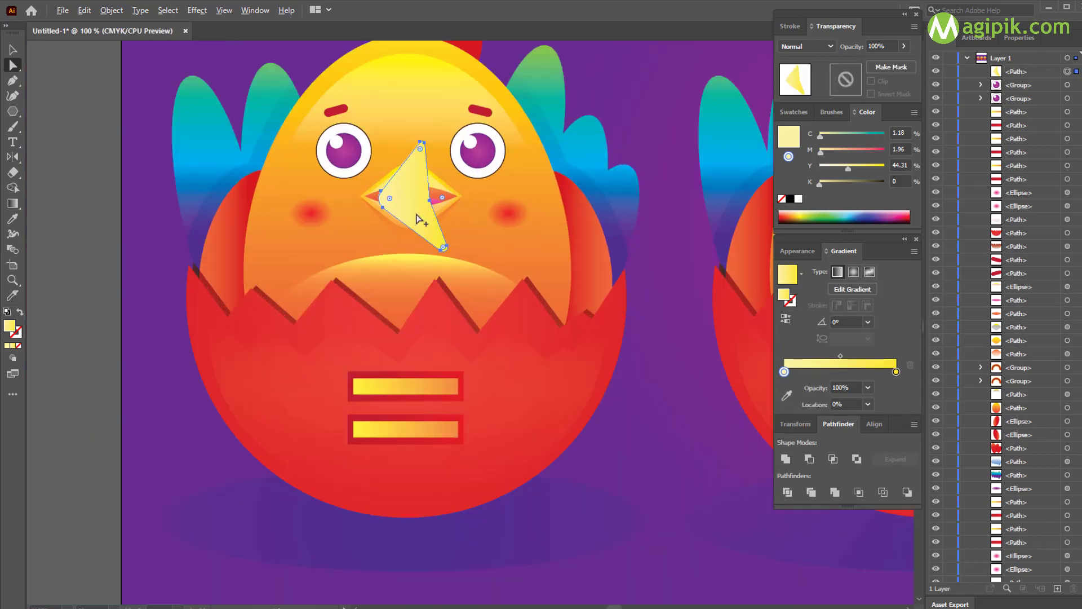
Step: Redirect the shape's gradient to run downward at about -97° and shift it upward along the shape
{"action": "left_click", "coordinate": [12, 205]}
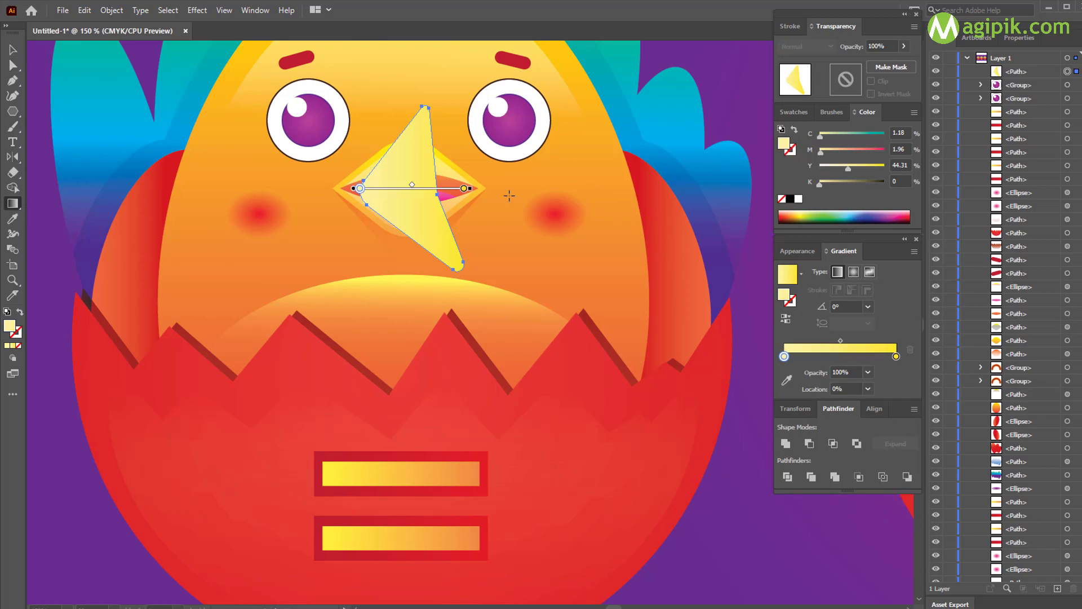
{"action": "left_click_drag", "start_coordinate": [474, 185], "coordinate": [344, 293]}
{"action": "mouse_move", "coordinate": [347, 248]}
{"action": "left_mouse_down"}
{"action": "mouse_move", "coordinate": [411, 250]}
{"action": "mouse_move", "coordinate": [419, 176]}
{"action": "left_mouse_up"}
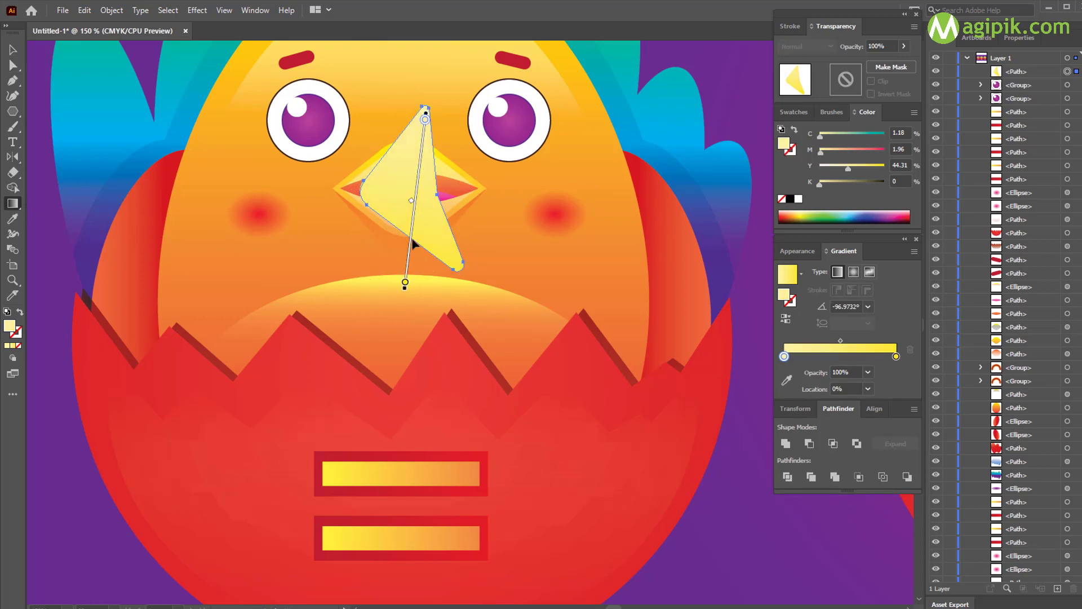
{"action": "left_click_drag", "start_coordinate": [415, 244], "coordinate": [420, 182]}
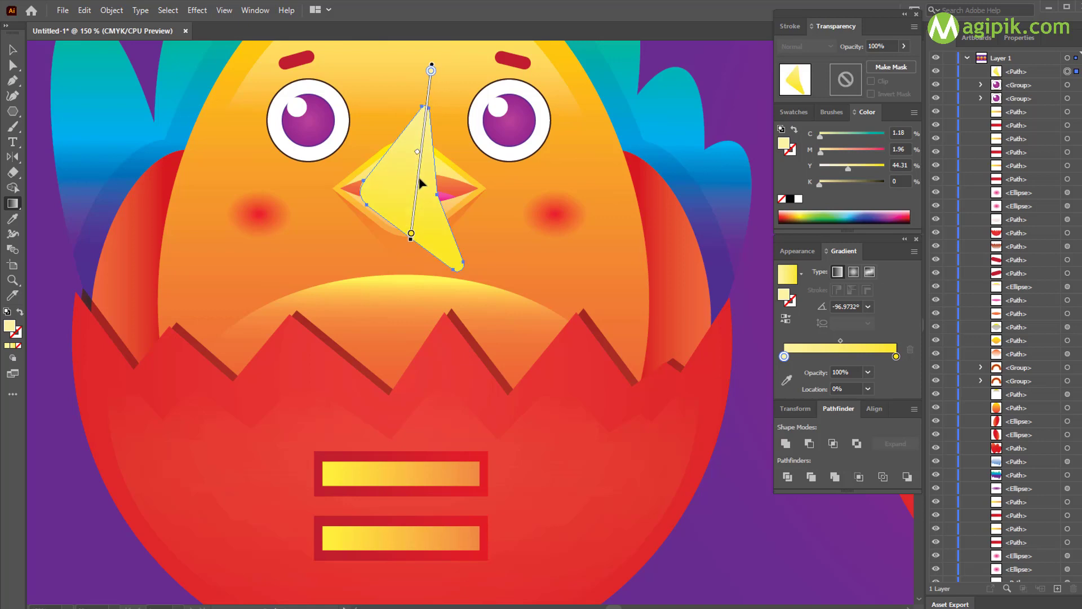
{"action": "left_click", "coordinate": [13, 51]}
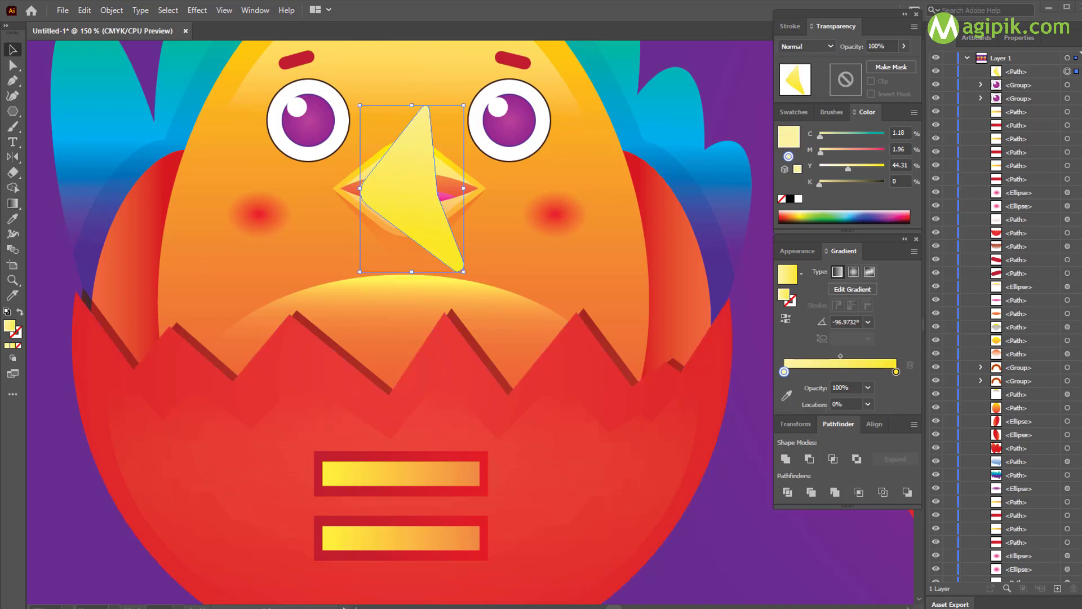
Step: Sample the old beak's yellow-to-orange gradient onto the new beak shape and shift the gradient slightly downward
{"action": "left_click", "coordinate": [454, 166]}
{"action": "left_click", "coordinate": [416, 213]}
{"action": "key", "text": "i"}
{"action": "left_click", "coordinate": [473, 175]}
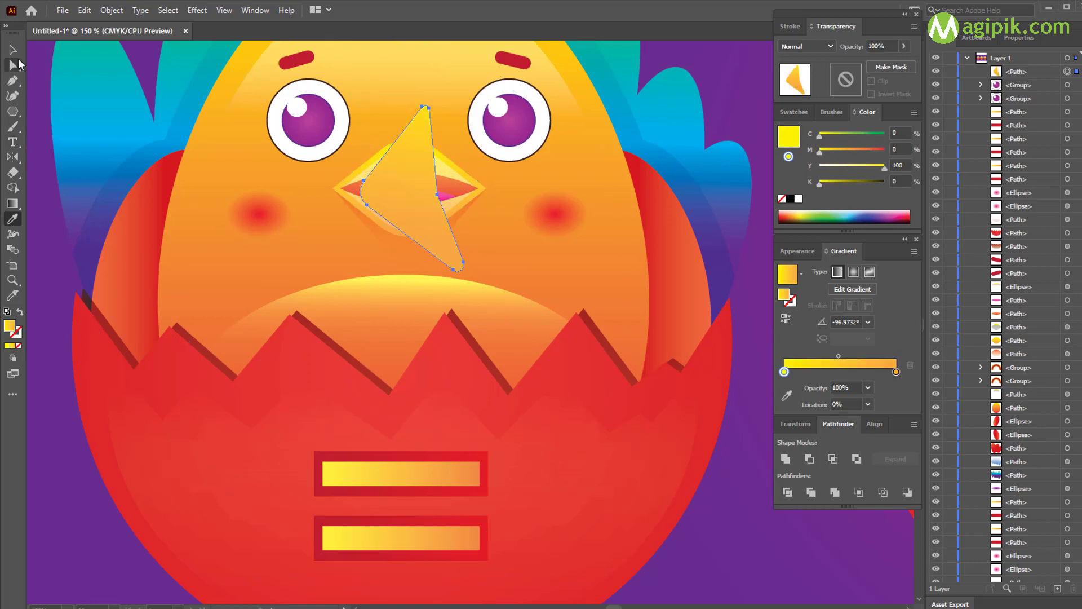
{"action": "left_click", "coordinate": [13, 51]}
{"action": "left_click", "coordinate": [13, 204]}
{"action": "left_click_drag", "start_coordinate": [415, 188], "coordinate": [411, 209]}
{"action": "left_click", "coordinate": [12, 49]}
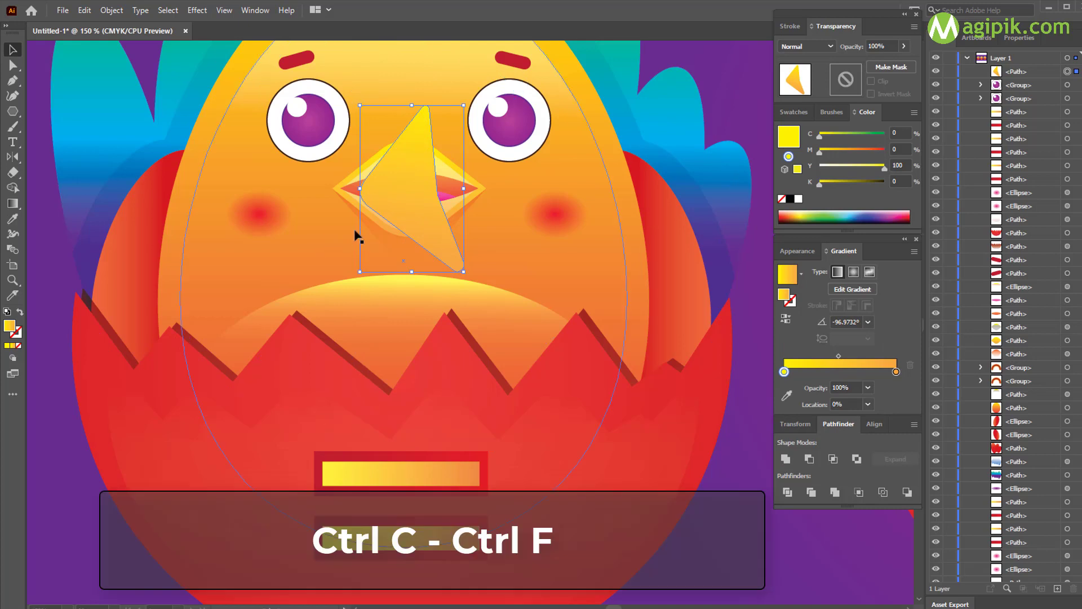
Step: Duplicate the new beak shape in front, shrink the copy, and sample the old beak's translucent Screen highlight onto it
{"action": "key", "text": "ctrl+c"}
{"action": "key", "text": "ctrl+f"}
{"action": "left_click_drag", "start_coordinate": [359, 191], "coordinate": [391, 192]}
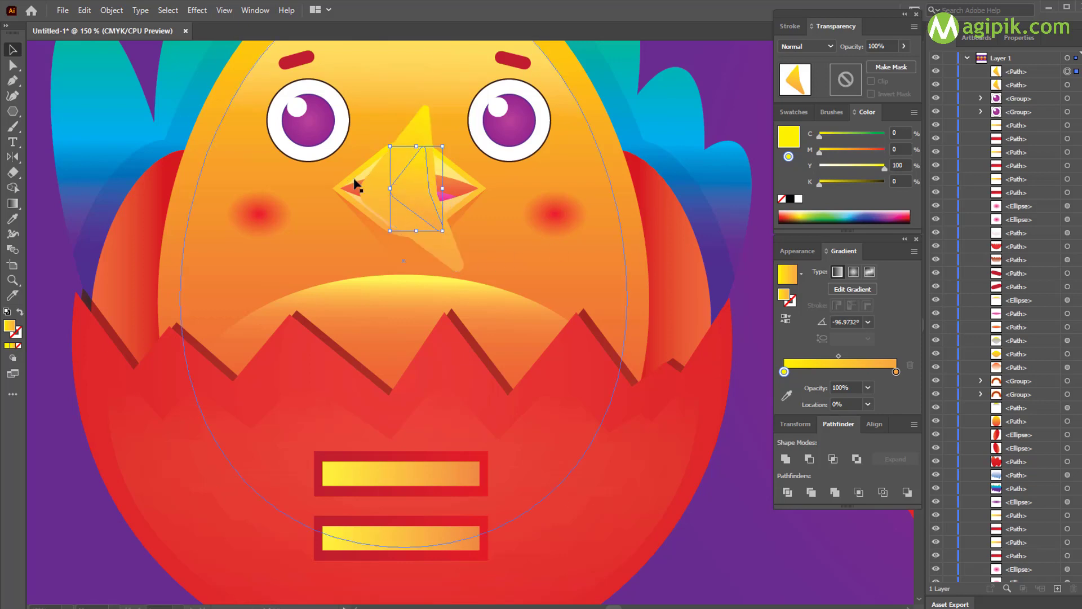
{"action": "key", "text": "i"}
{"action": "left_click", "coordinate": [444, 169]}
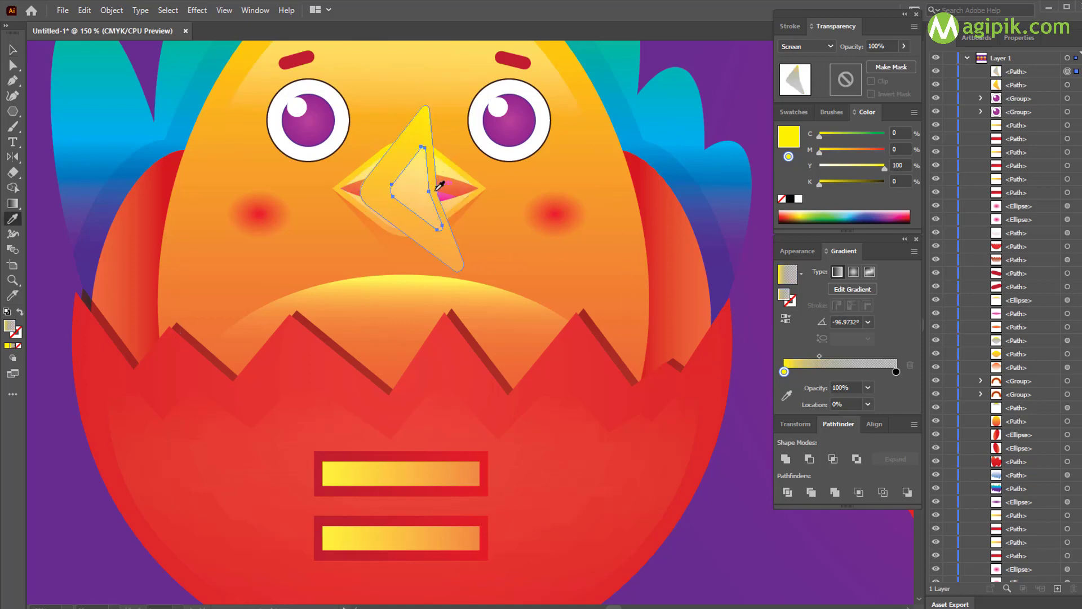
{"action": "key", "text": "v"}
{"action": "left_click", "coordinate": [708, 102]}
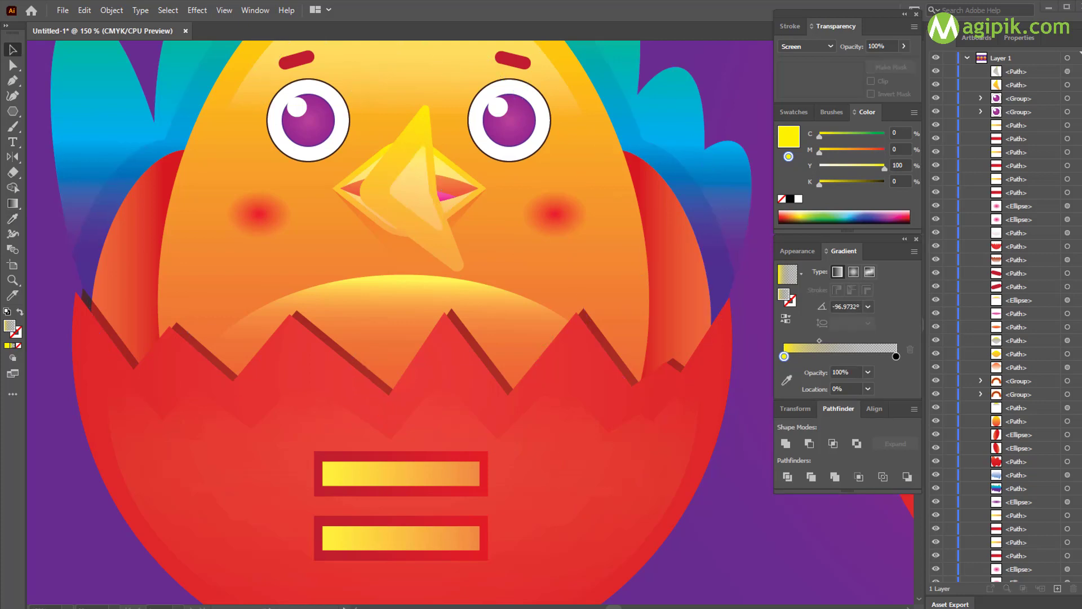
Step: Narrow the small beak highlight and rotate it slightly to follow the new beak
{"action": "left_click", "coordinate": [404, 193]}
{"action": "left_click_drag", "start_coordinate": [390, 189], "coordinate": [432, 187]}
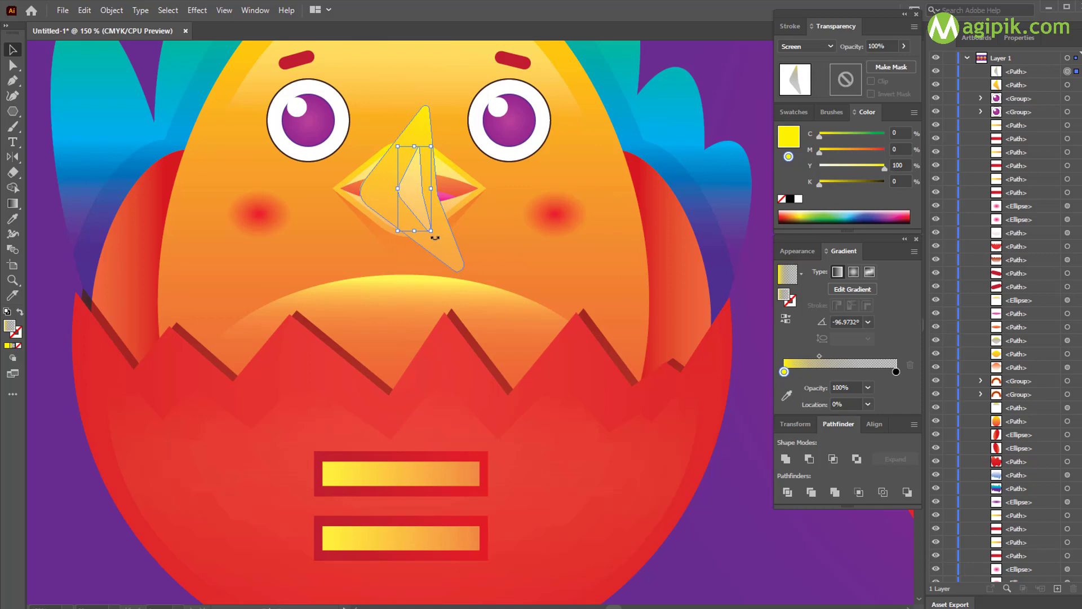
{"action": "left_click_drag", "start_coordinate": [435, 237], "coordinate": [438, 235]}
{"action": "left_click", "coordinate": [698, 87]}
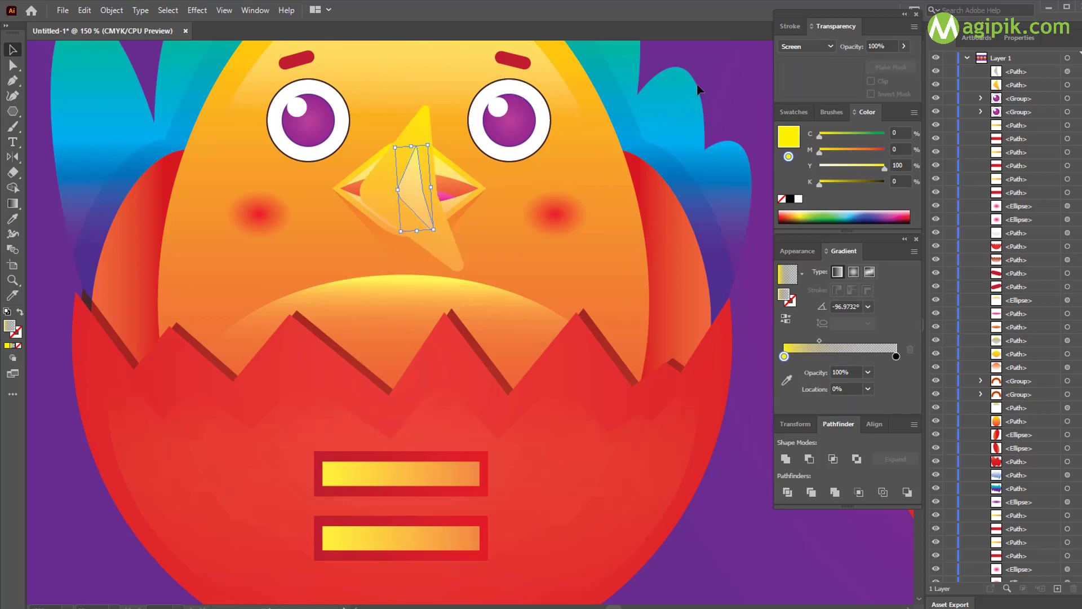
{"action": "left_click", "coordinate": [428, 242]}
{"action": "key", "text": "i"}
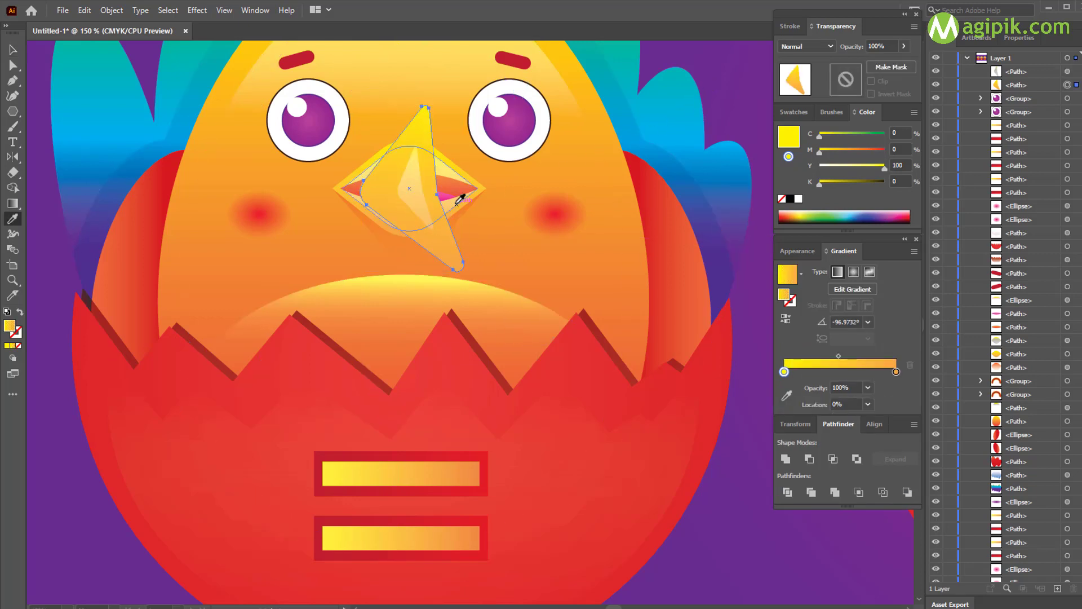
{"action": "left_click", "coordinate": [434, 195]}
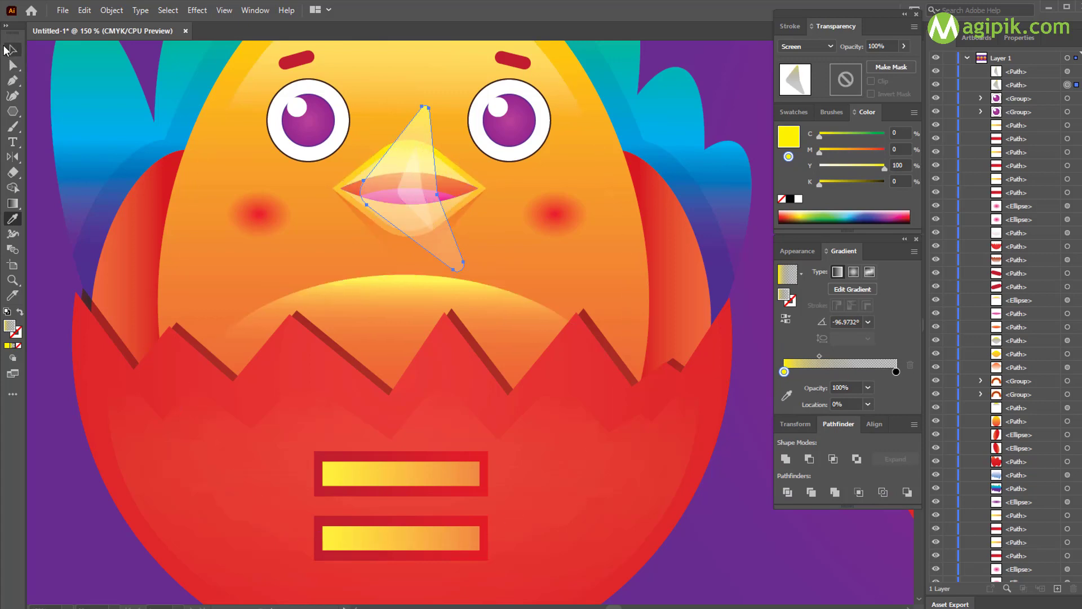
{"action": "left_click", "coordinate": [12, 51]}
{"action": "key", "text": "ctrl+z"}
Step: Delete the remaining pieces of the left chick's old beak and mouth from around the new beak
{"action": "left_click", "coordinate": [410, 185]}
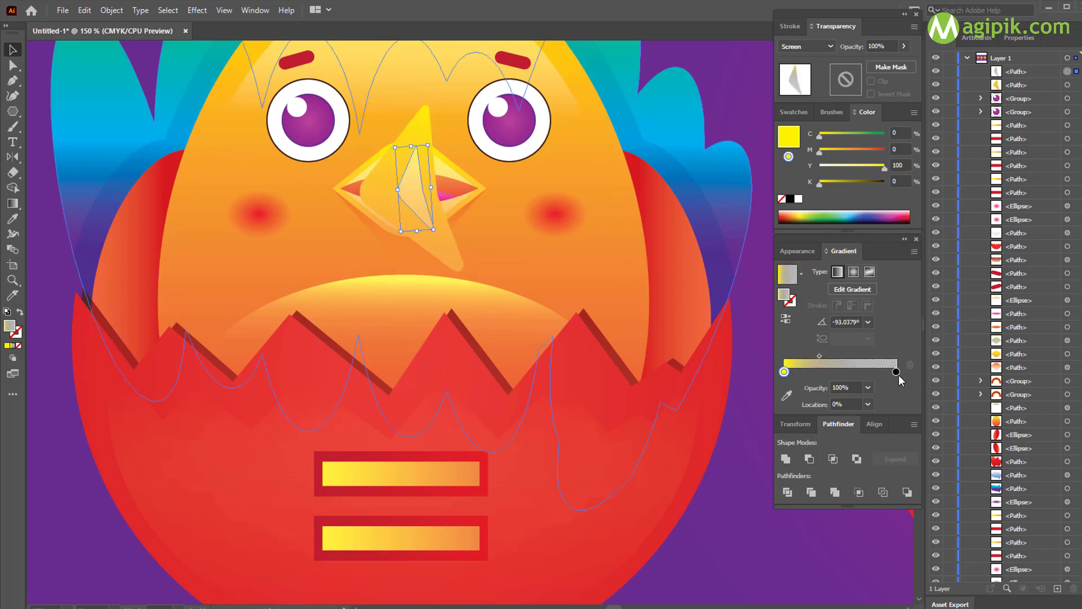
{"action": "left_click", "coordinate": [450, 196]}
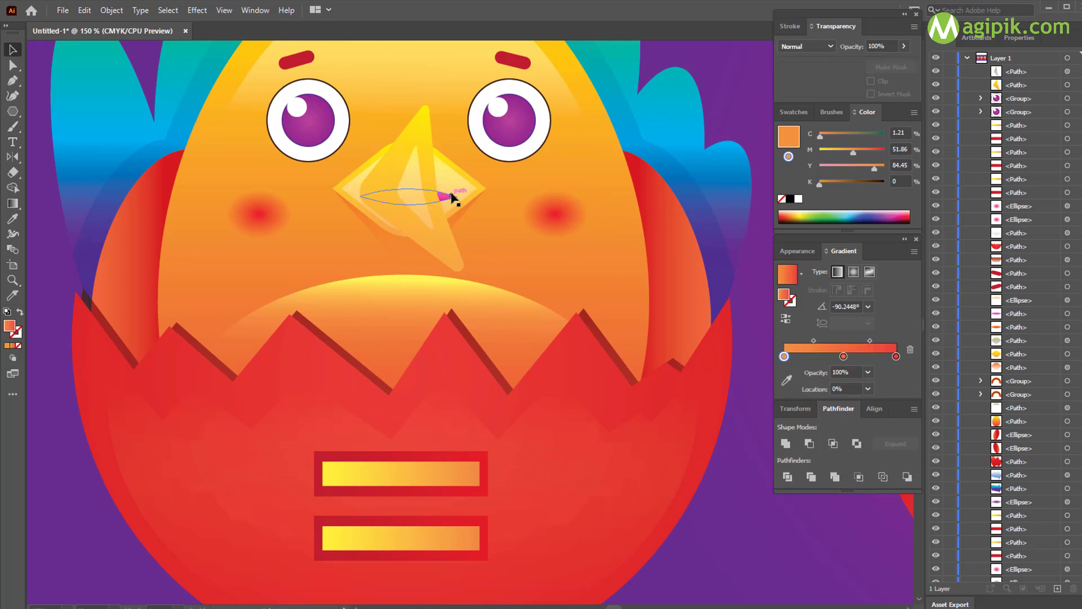
{"action": "left_click", "coordinate": [462, 197]}
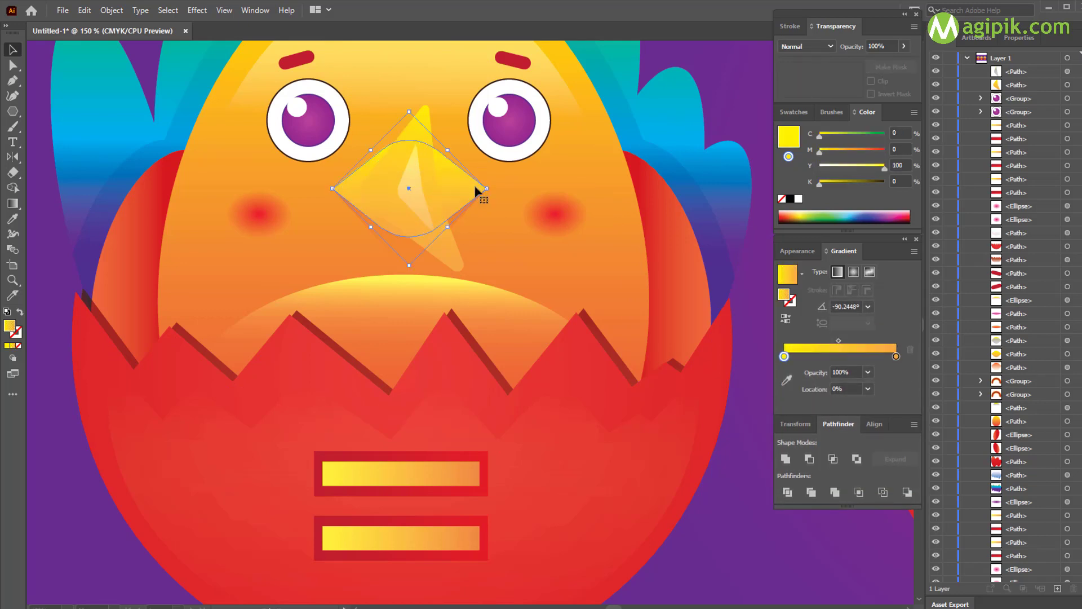
{"action": "key", "text": "Delete"}
{"action": "left_click", "coordinate": [466, 189]}
{"action": "key", "text": "Delete"}
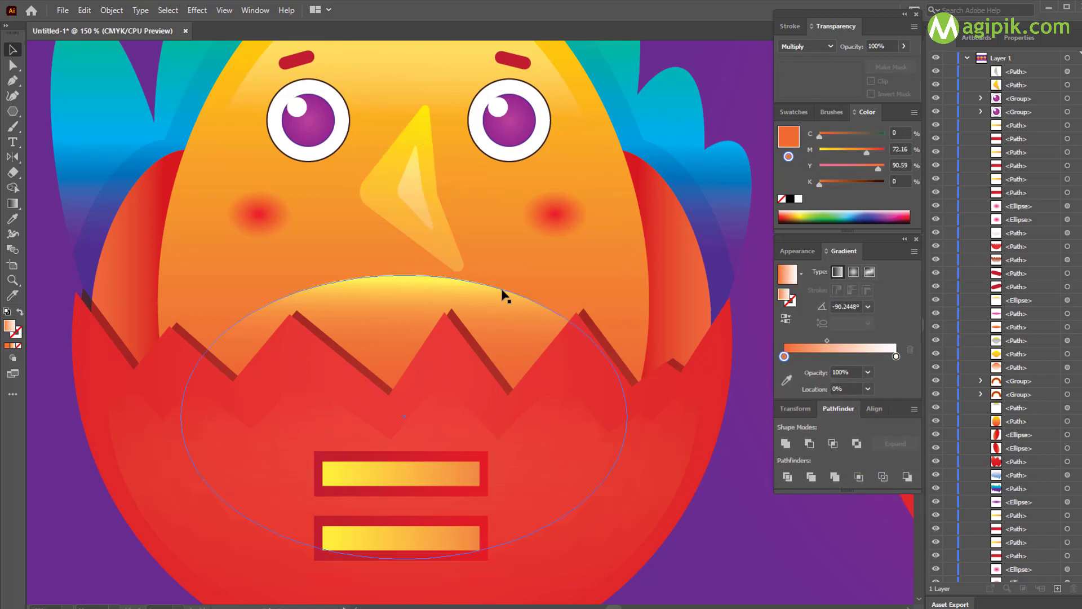
Step: Set the small inner beak shape's yellow gradient stop to 25% magenta and its blending mode to Normal
{"action": "scroll", "coordinate": [504, 295], "scroll_direction": "down", "scroll_amount": 1}
{"action": "left_click", "coordinate": [443, 217]}
{"action": "scroll", "coordinate": [443, 216], "scroll_direction": "up", "scroll_amount": 1}
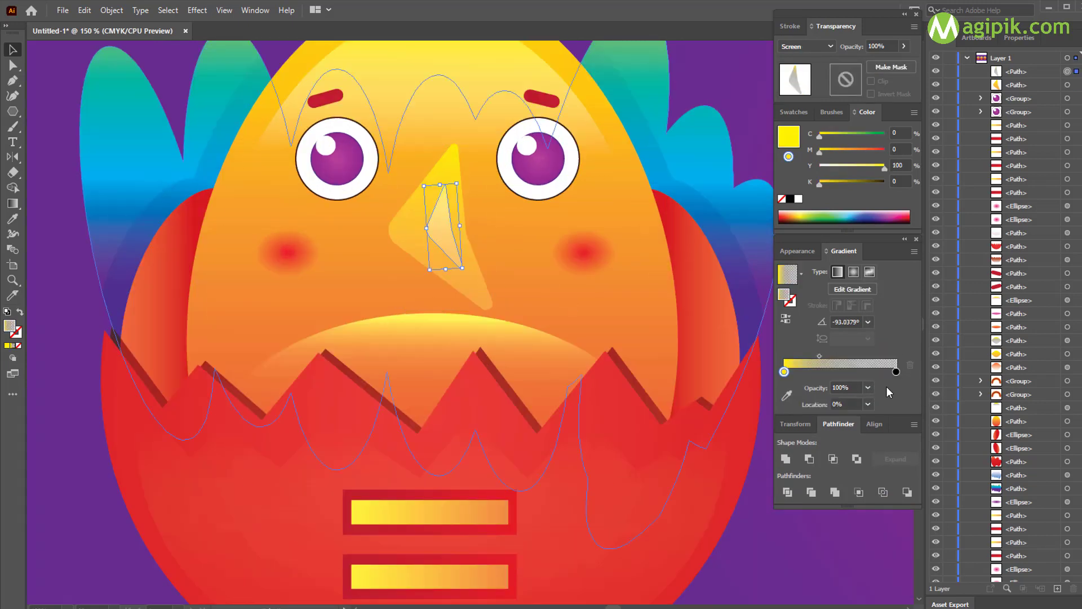
{"action": "double_click", "coordinate": [784, 372]}
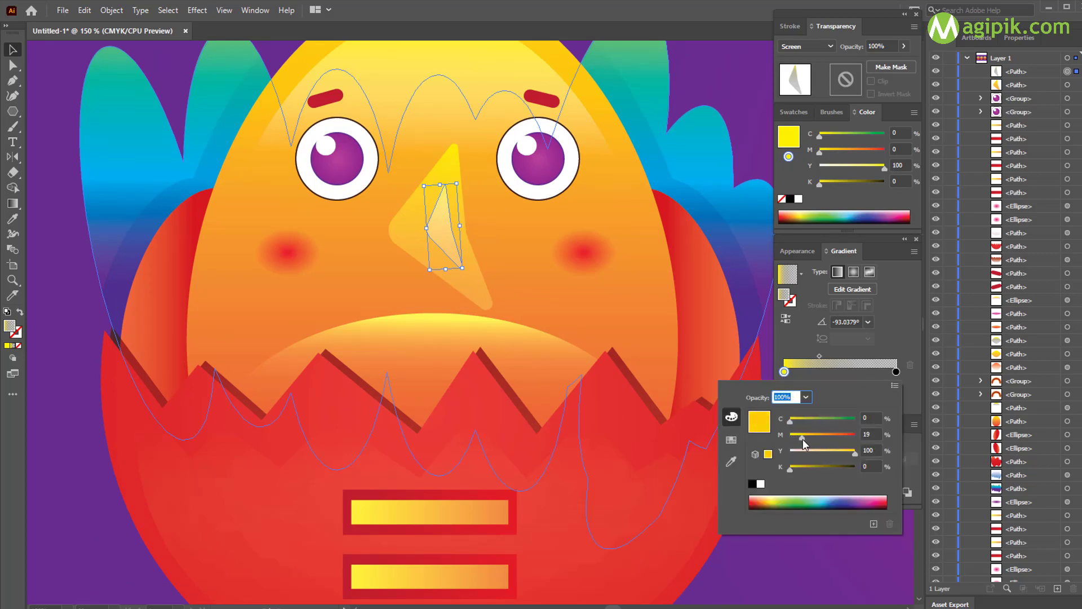
{"action": "left_click_drag", "start_coordinate": [803, 439], "coordinate": [806, 439]}
{"action": "left_click", "coordinate": [908, 303]}
{"action": "left_click", "coordinate": [830, 48]}
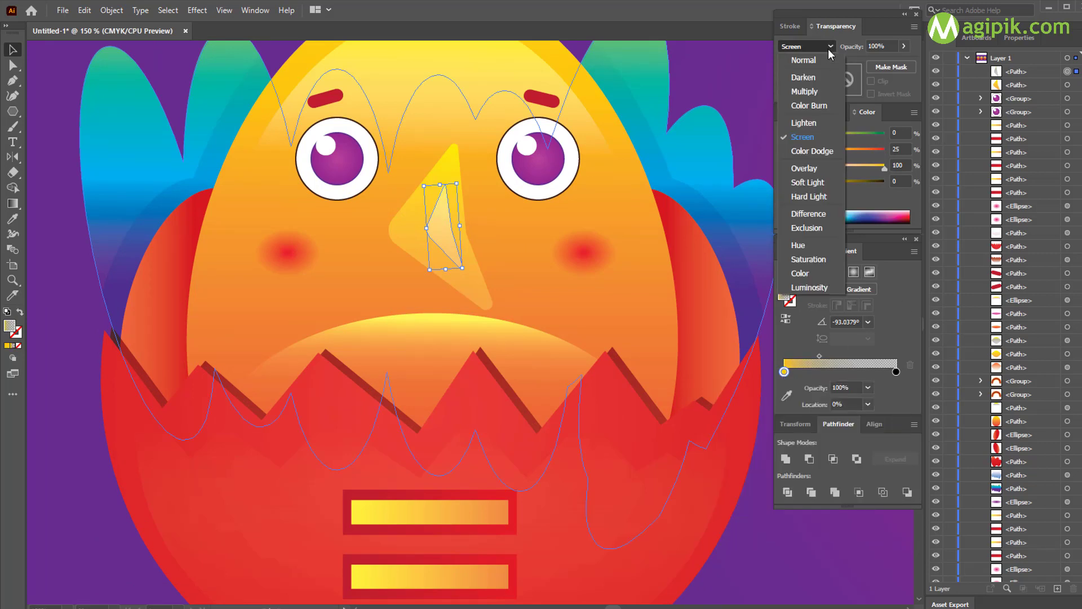
{"action": "left_click", "coordinate": [808, 60]}
Step: Make the inner beak shape's black gradient stop 100% opaque and recolour it to a brownish orange
{"action": "left_click", "coordinate": [896, 373]}
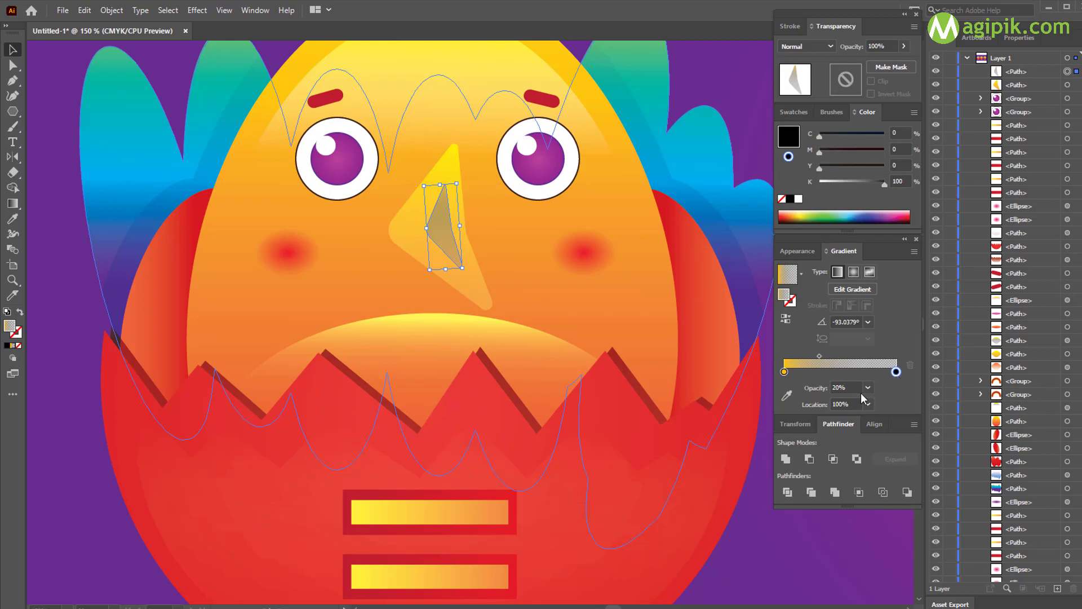
{"action": "left_click", "coordinate": [868, 388]}
{"action": "left_click", "coordinate": [893, 540]}
{"action": "double_click", "coordinate": [896, 373]}
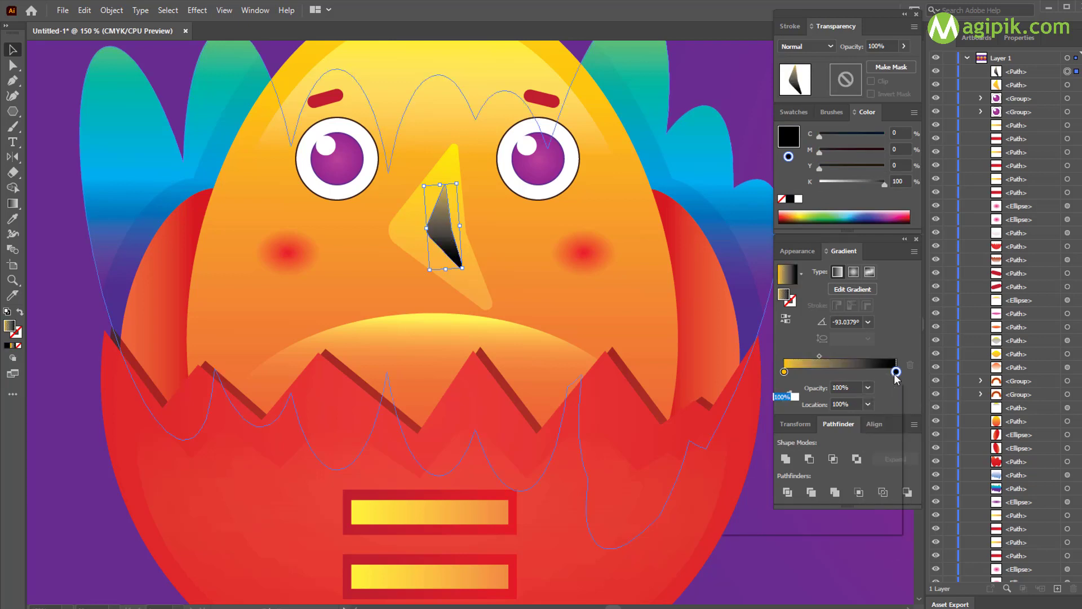
{"action": "left_click", "coordinate": [762, 499]}
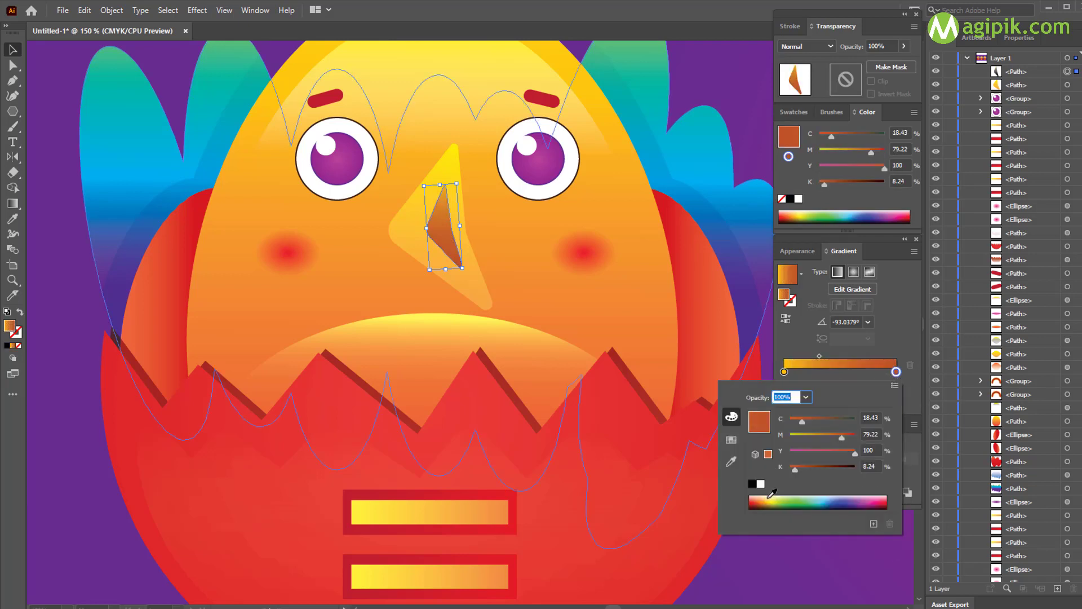
{"action": "left_click", "coordinate": [770, 500]}
{"action": "left_click", "coordinate": [767, 500]}
{"action": "left_click", "coordinate": [762, 503]}
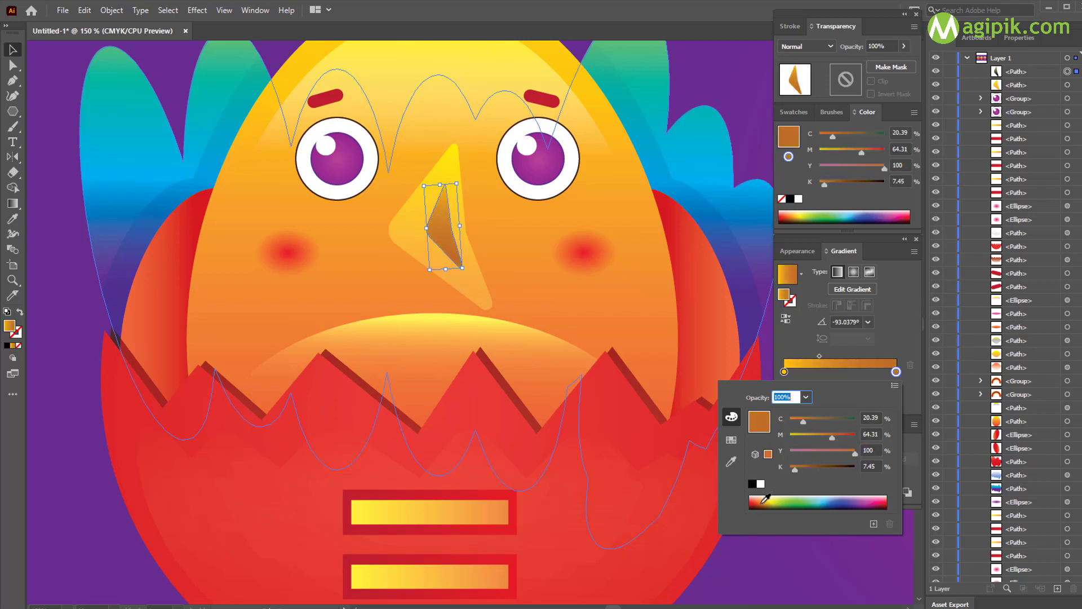
Step: Swap the inner beak shape's gradient stops and run the gradient sideways across it, with brown at its outer-left edge
{"action": "left_click", "coordinate": [893, 373]}
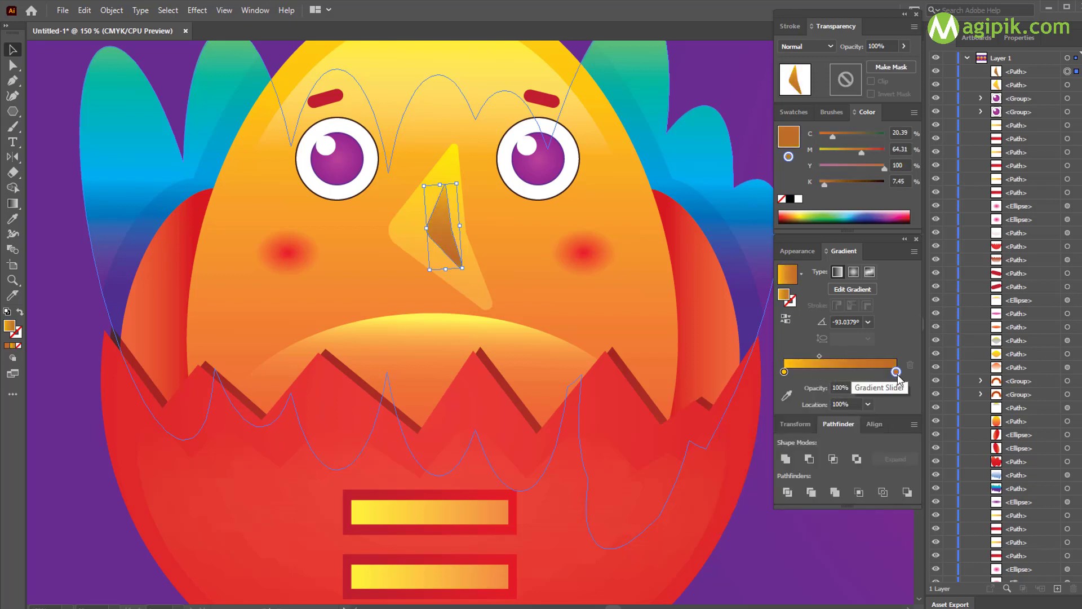
{"action": "mouse_move", "coordinate": [897, 372]}
{"action": "left_mouse_down"}
{"action": "mouse_move", "coordinate": [778, 378]}
{"action": "mouse_move", "coordinate": [900, 376]}
{"action": "left_mouse_up"}
{"action": "left_click_drag", "start_coordinate": [796, 372], "coordinate": [769, 374]}
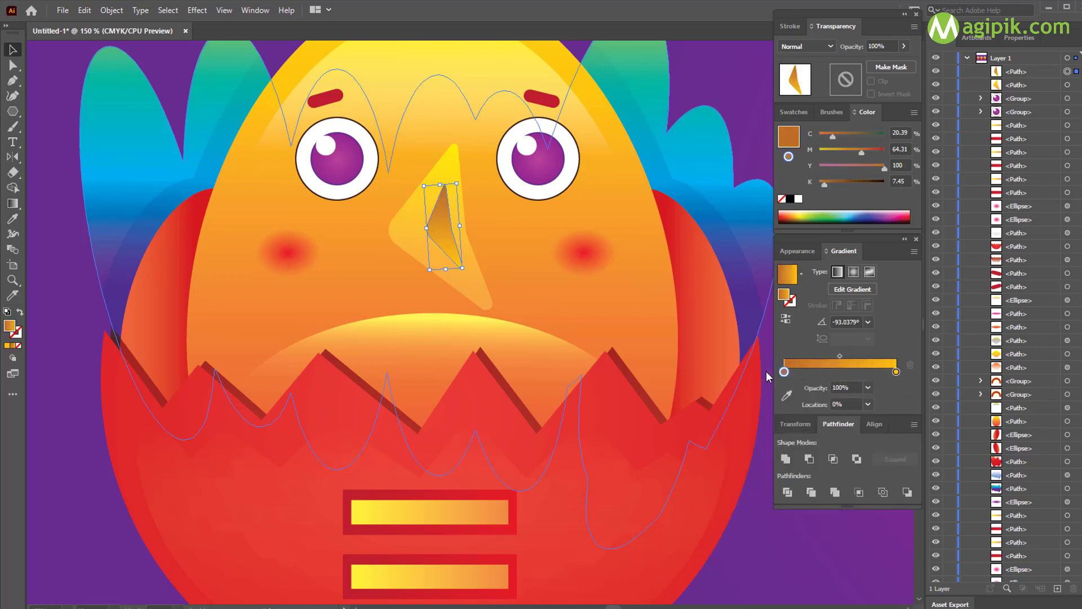
{"action": "left_click", "coordinate": [13, 204]}
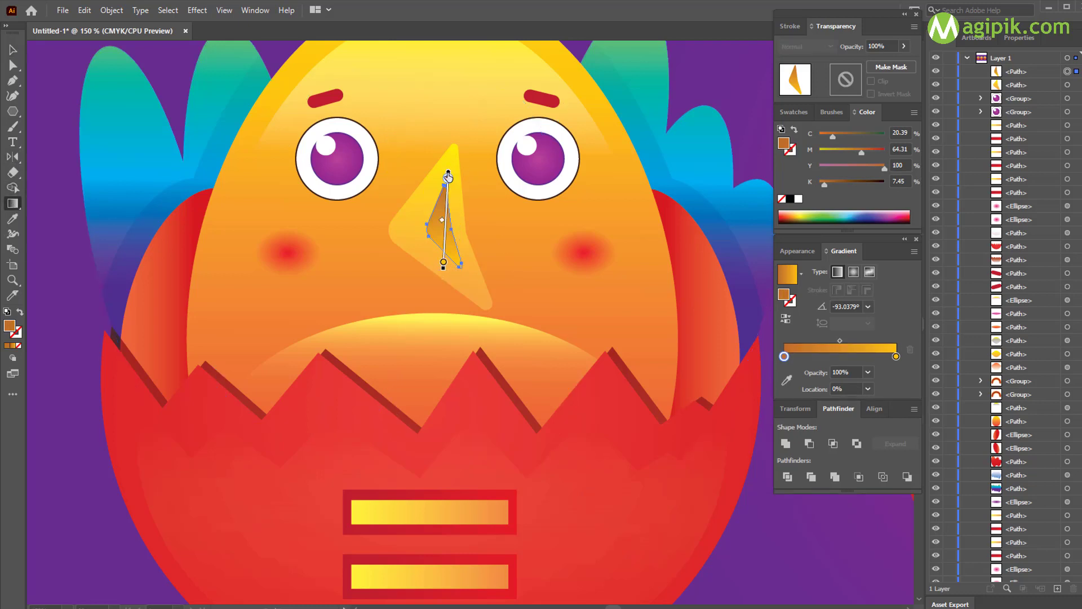
{"action": "mouse_move", "coordinate": [443, 272]}
{"action": "left_mouse_down"}
{"action": "mouse_move", "coordinate": [538, 218]}
{"action": "mouse_move", "coordinate": [537, 169]}
{"action": "left_mouse_up"}
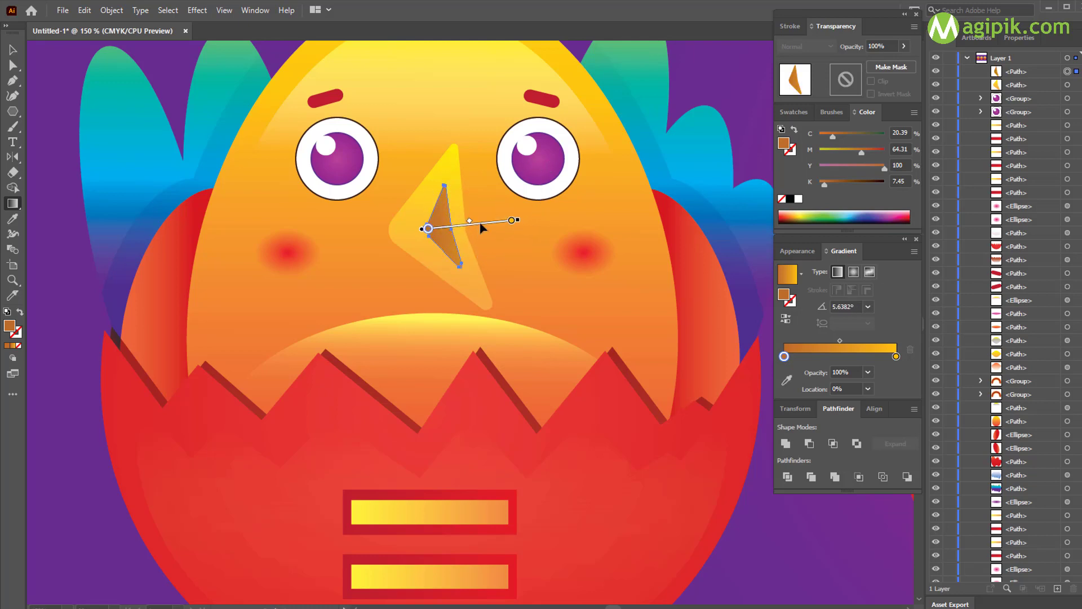
{"action": "left_click_drag", "start_coordinate": [479, 230], "coordinate": [452, 231]}
{"action": "left_click", "coordinate": [13, 50]}
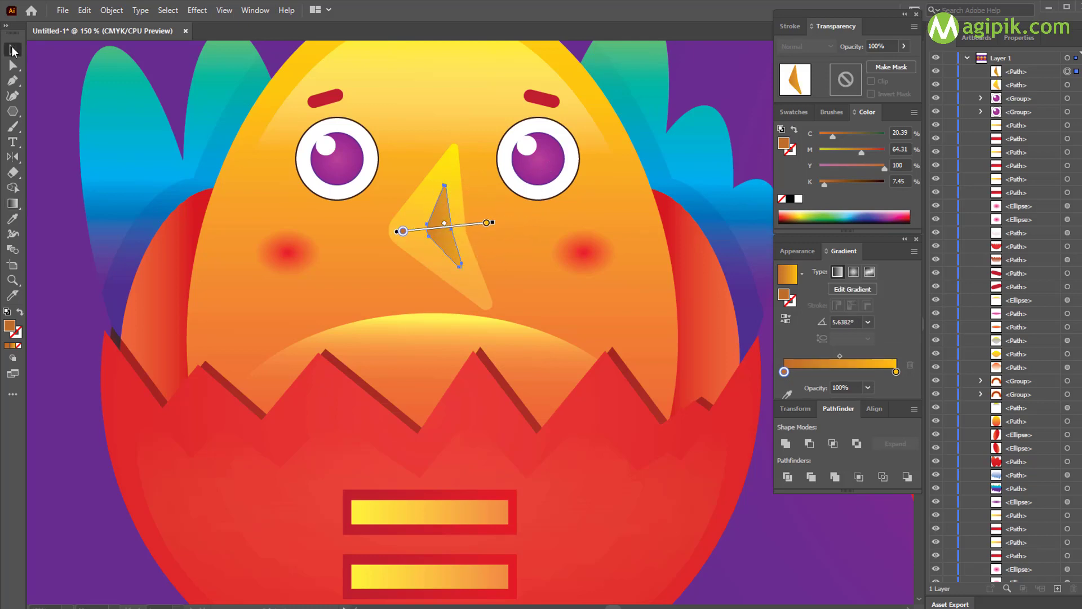
{"action": "left_click", "coordinate": [728, 96]}
{"action": "left_click", "coordinate": [443, 211]}
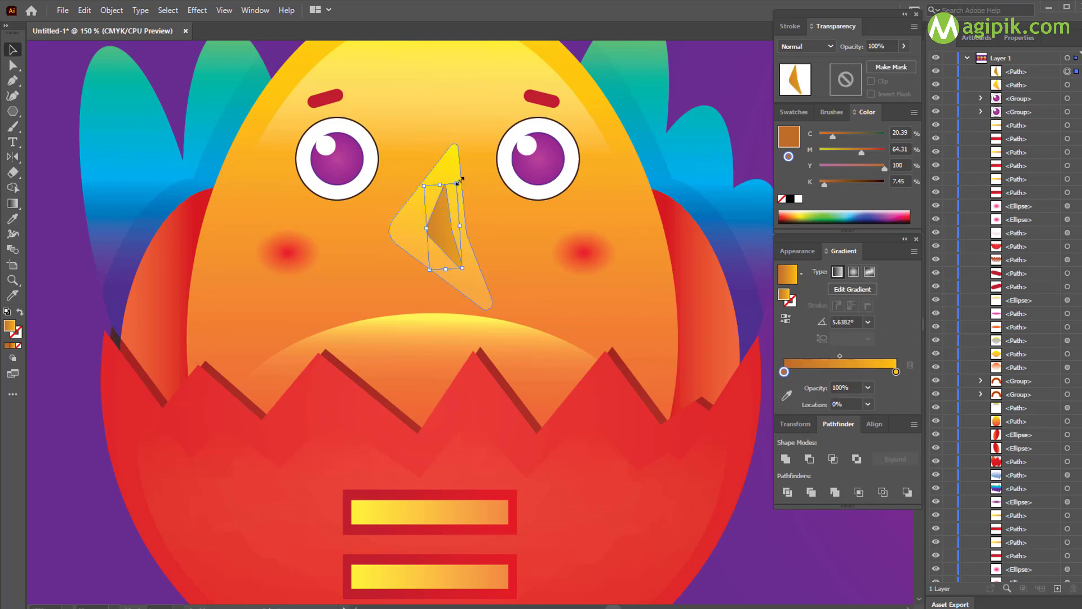
{"action": "left_click", "coordinate": [697, 89]}
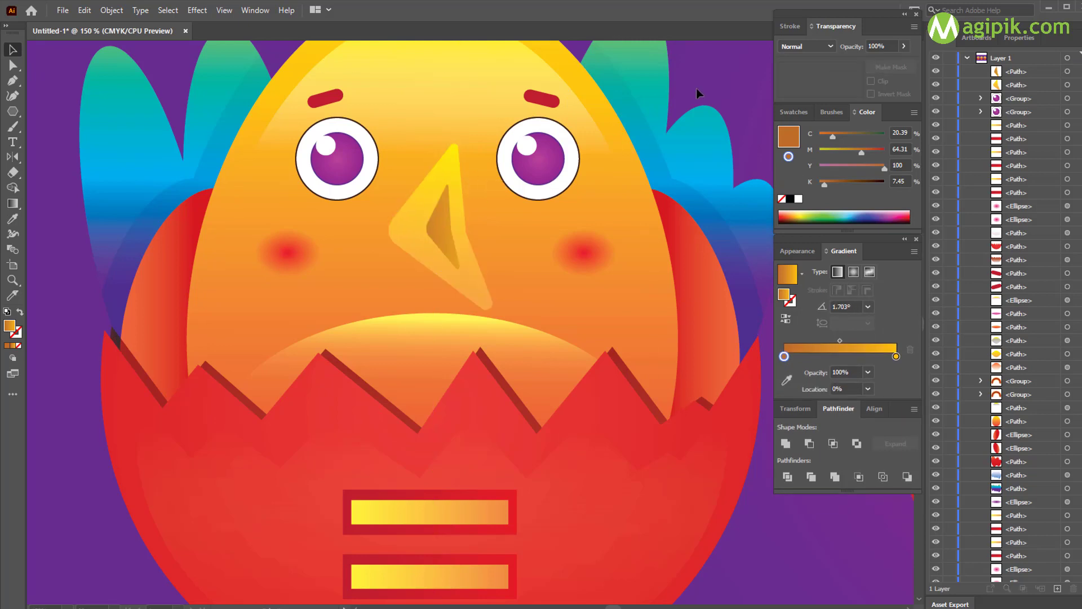
Step: Round the lower tip of the left chick's outer beak shape more strongly
{"action": "scroll", "coordinate": [452, 250], "scroll_direction": "down", "scroll_amount": 1}
{"action": "left_click", "coordinate": [463, 275]}
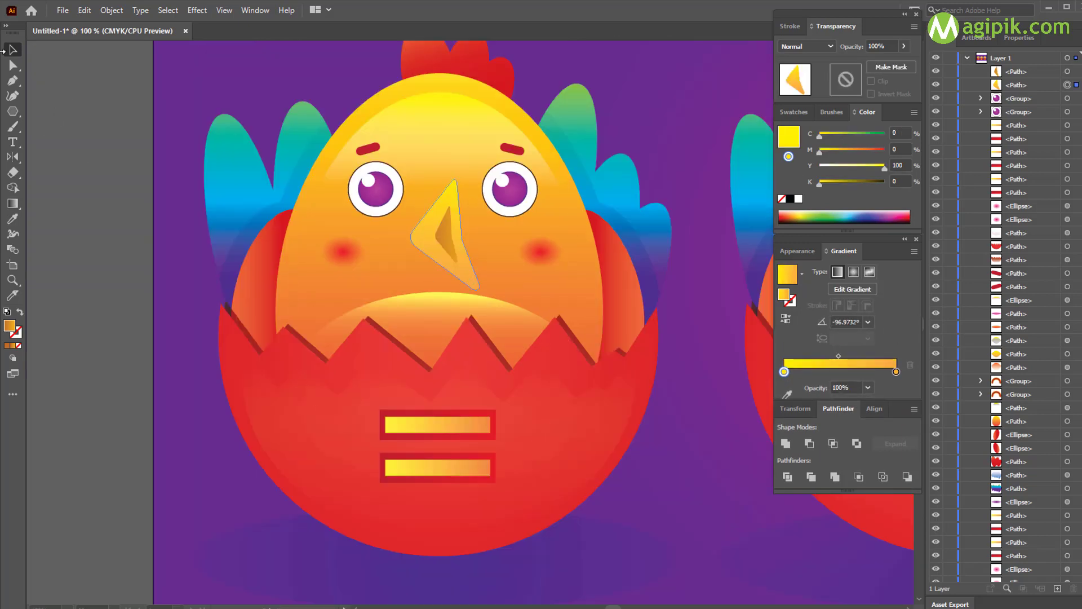
{"action": "key", "text": "a"}
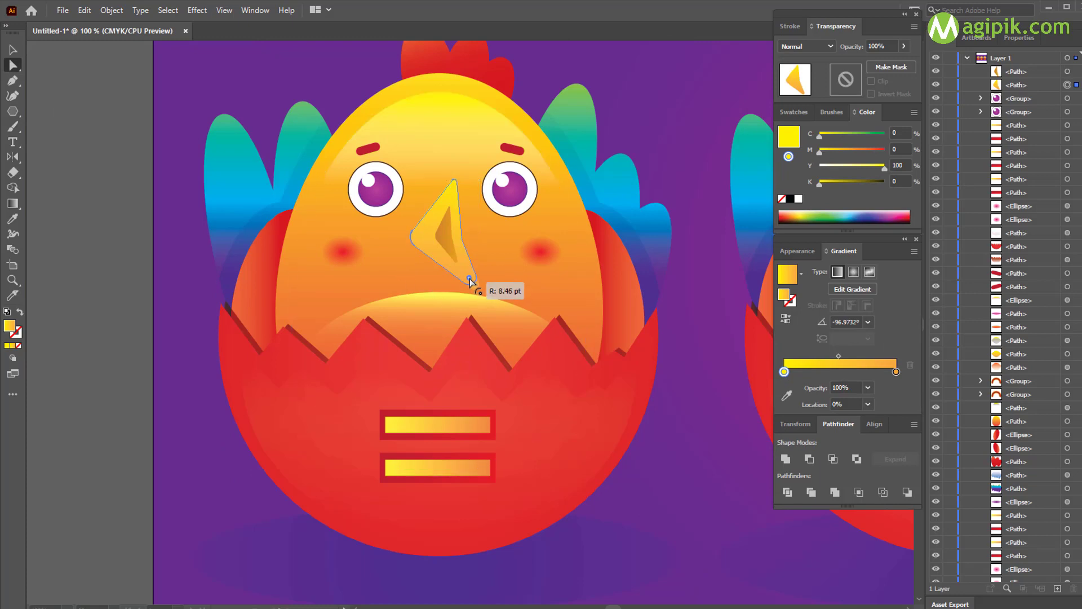
{"action": "left_click_drag", "start_coordinate": [470, 278], "coordinate": [467, 270]}
{"action": "left_click", "coordinate": [12, 50]}
{"action": "left_click", "coordinate": [122, 158]}
{"action": "scroll", "coordinate": [438, 244], "scroll_direction": "down", "scroll_amount": 1}
{"action": "scroll", "coordinate": [437, 247], "scroll_direction": "down", "scroll_amount": 1}
{"action": "scroll", "coordinate": [435, 278], "scroll_direction": "right", "scroll_amount": 2}
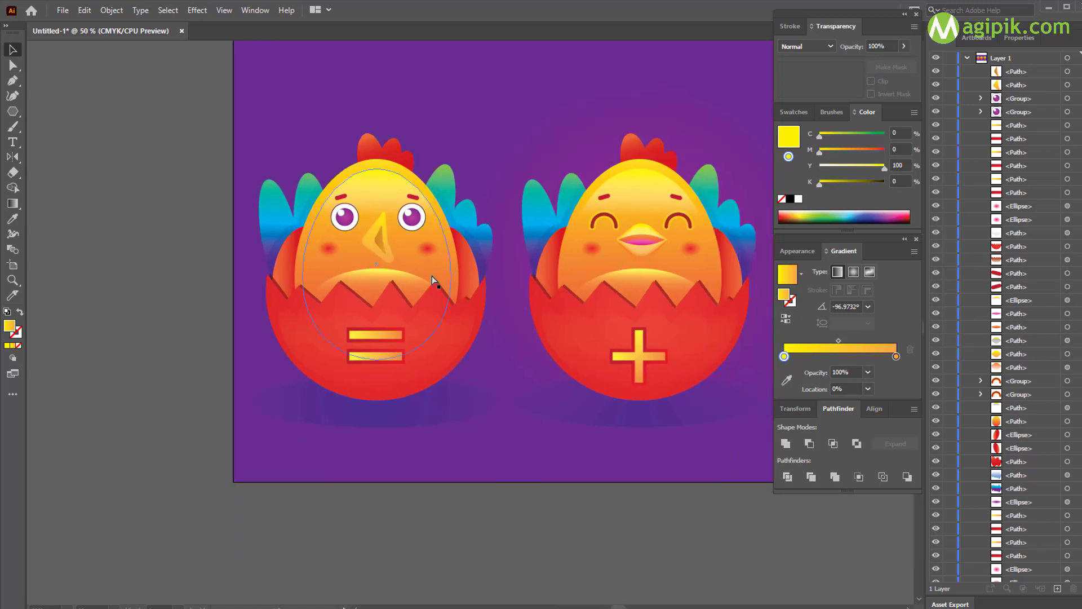
Step: Move the brown inner beak shape slightly down and rotate it a little toward the beak's lower tip
{"action": "scroll", "coordinate": [304, 255], "scroll_direction": "up", "scroll_amount": 3}
{"action": "scroll", "coordinate": [305, 254], "scroll_direction": "up", "scroll_amount": 1}
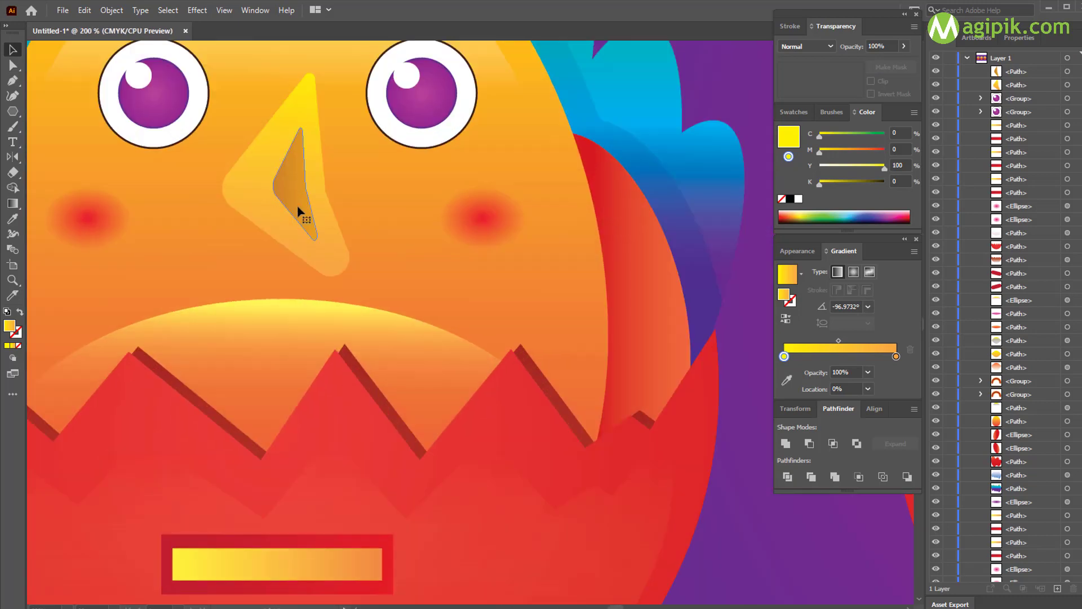
{"action": "left_click_drag", "start_coordinate": [289, 192], "coordinate": [289, 204]}
{"action": "left_click_drag", "start_coordinate": [324, 259], "coordinate": [331, 258]}
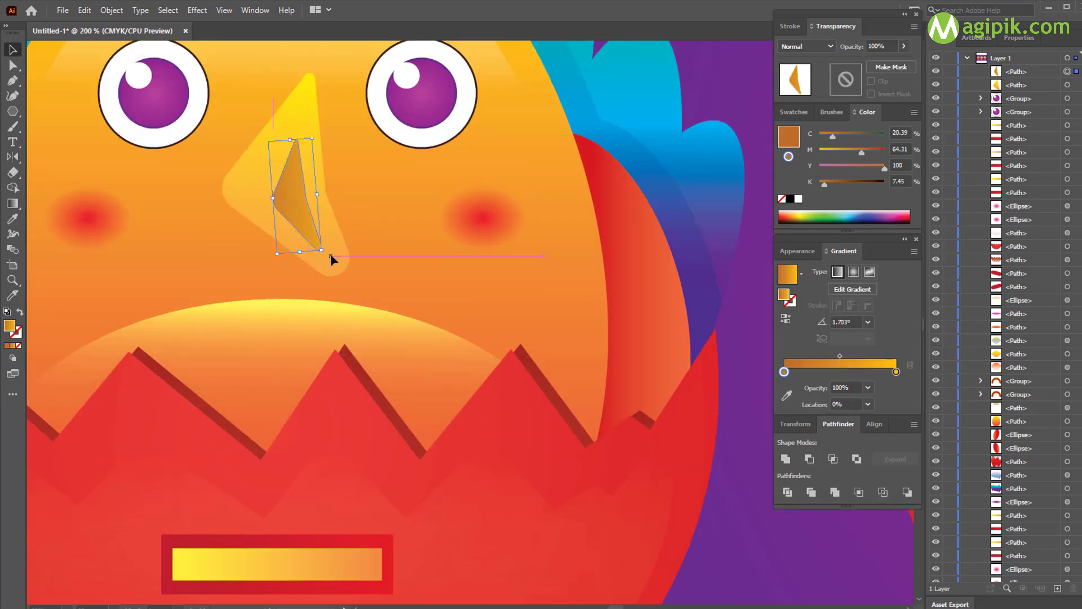
{"action": "left_click", "coordinate": [688, 94]}
Step: Soften the left corner of the left chick's outer beak shape into a rounder curve
{"action": "scroll", "coordinate": [478, 230], "scroll_direction": "down", "scroll_amount": 3}
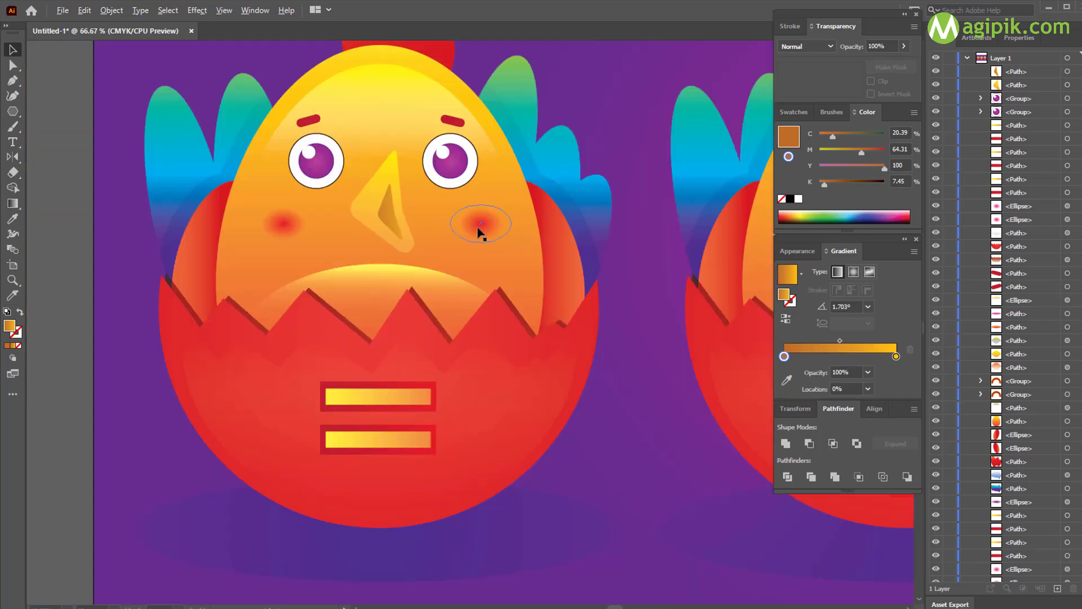
{"action": "scroll", "coordinate": [477, 228], "scroll_direction": "right", "scroll_amount": 1}
{"action": "scroll", "coordinate": [478, 229], "scroll_direction": "right", "scroll_amount": 1}
{"action": "left_click", "coordinate": [286, 211]}
{"action": "left_click", "coordinate": [13, 65]}
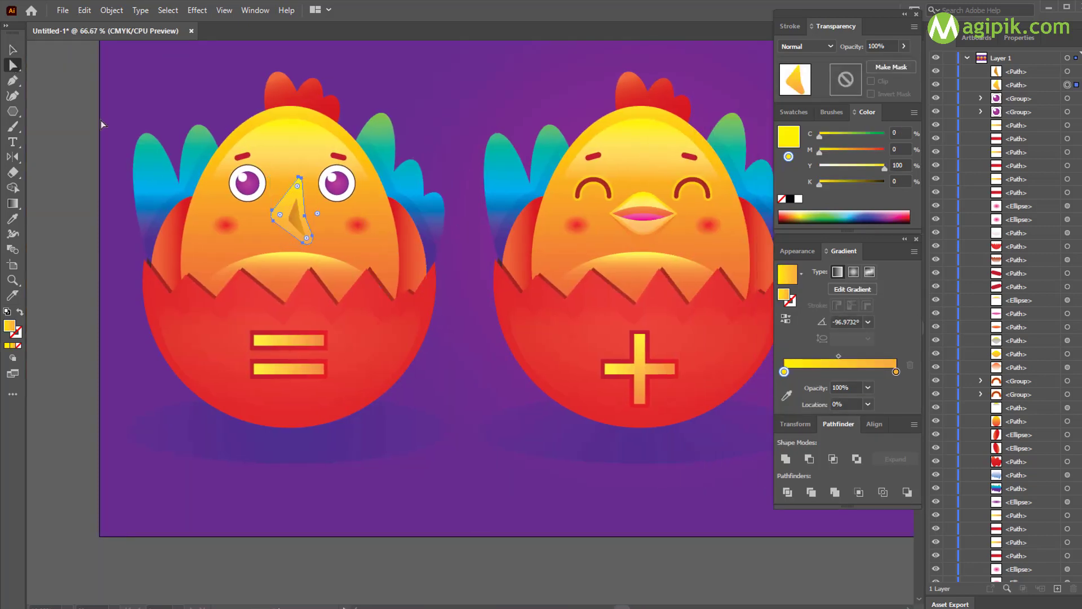
{"action": "left_click_drag", "start_coordinate": [281, 216], "coordinate": [291, 220]}
{"action": "left_click", "coordinate": [57, 73]}
{"action": "scroll", "coordinate": [502, 116], "scroll_direction": "right", "scroll_amount": 2}
{"action": "scroll", "coordinate": [501, 116], "scroll_direction": "down", "scroll_amount": 1}
{"action": "scroll", "coordinate": [502, 116], "scroll_direction": "right", "scroll_amount": 2}
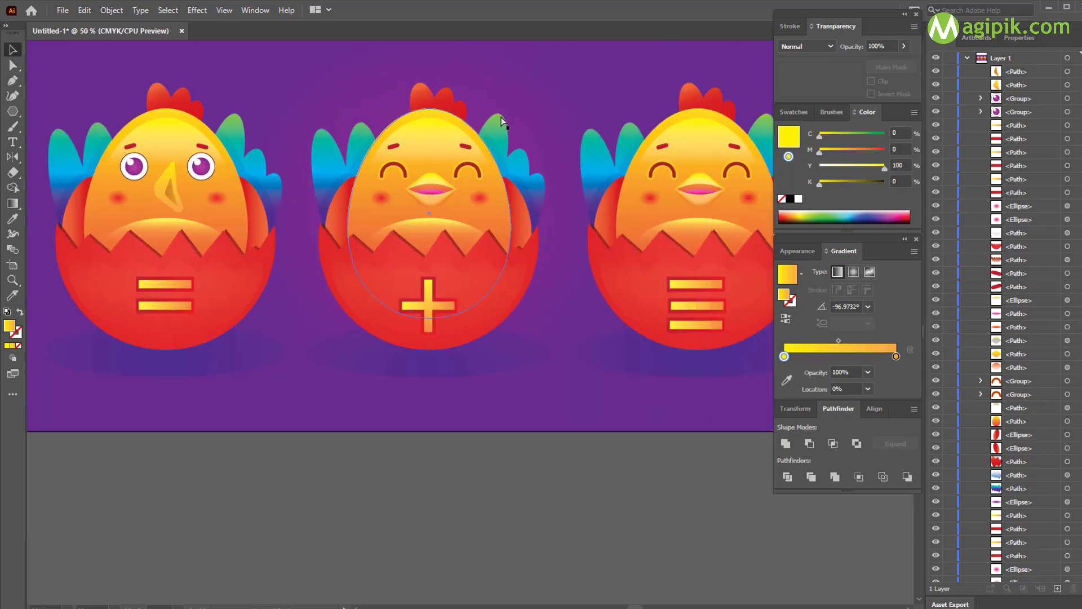
{"action": "scroll", "coordinate": [79, 303], "scroll_direction": "left", "scroll_amount": 8}
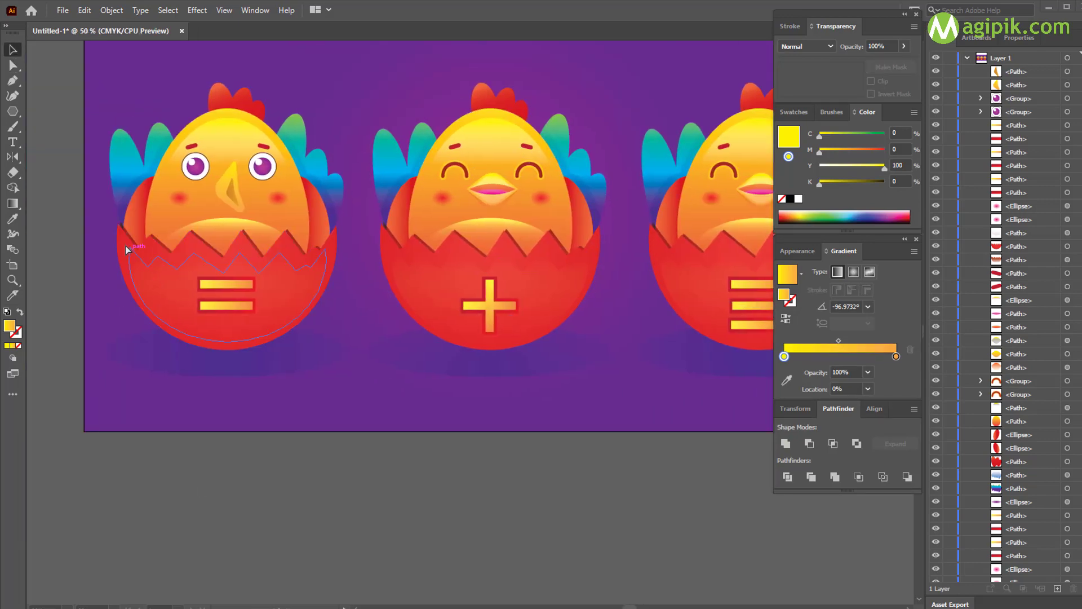
Step: Select both beak shapes of the left chick and rotate them slightly clockwise together
{"action": "scroll", "coordinate": [227, 197], "scroll_direction": "up", "scroll_amount": 3}
{"action": "left_click", "coordinate": [441, 194]}
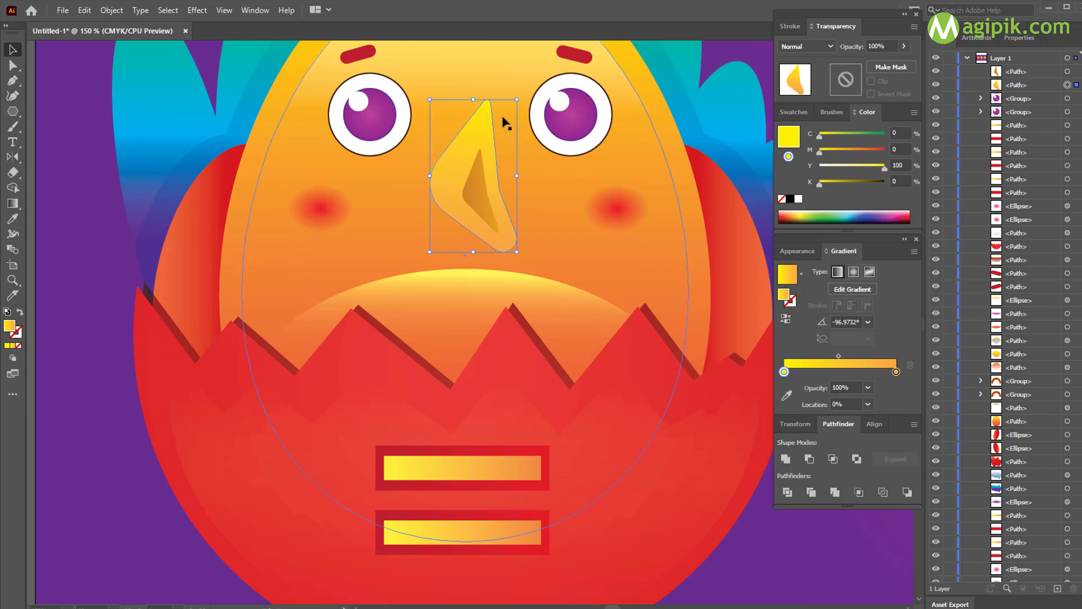
{"action": "left_click", "coordinate": [479, 183]}
{"action": "left_click", "coordinate": [483, 125], "text": "shift"}
{"action": "left_click_drag", "start_coordinate": [522, 99], "coordinate": [534, 112]}
{"action": "left_click", "coordinate": [87, 224]}
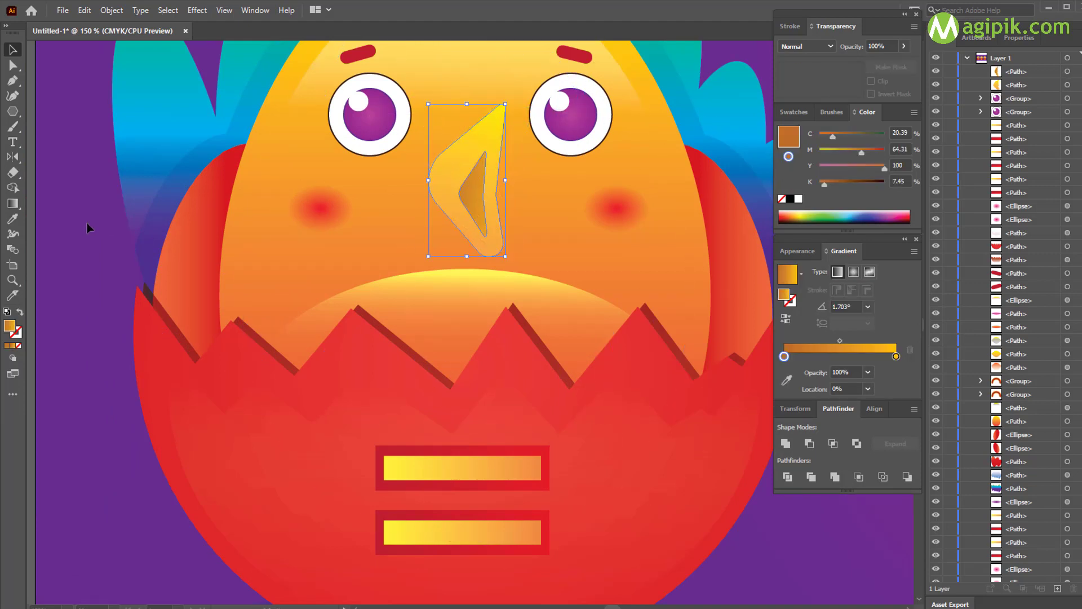
Step: Duplicate the outer beak shape, offset the copy slightly down and left, widen it a little, and place it behind the original
{"action": "left_click", "coordinate": [450, 162]}
{"action": "left_click", "coordinate": [472, 194]}
{"action": "left_click", "coordinate": [434, 178]}
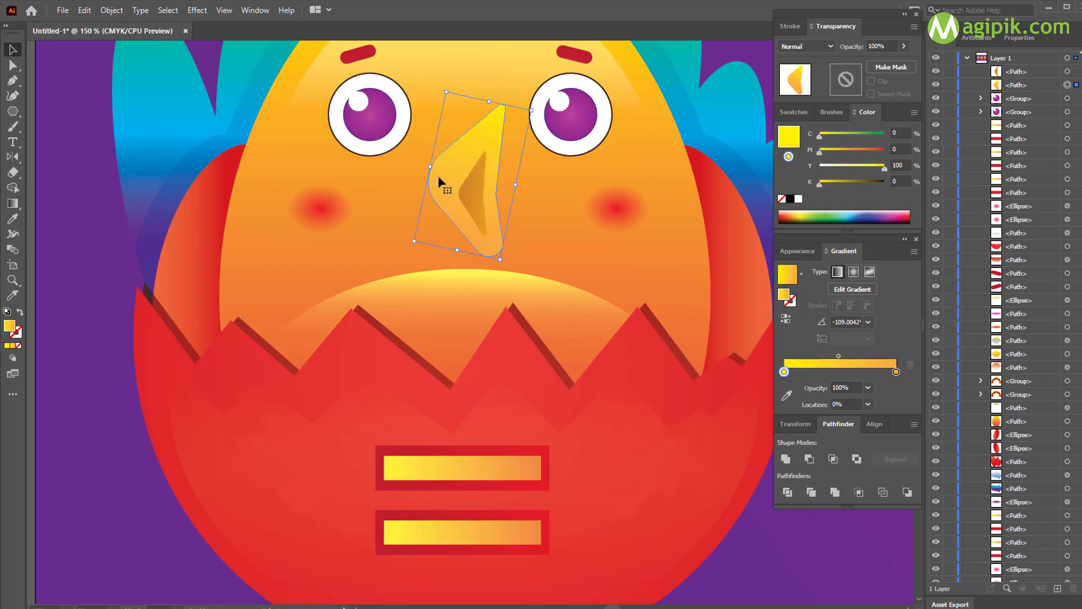
{"action": "key", "text": "ctrl+c"}
{"action": "key", "text": "ctrl+f"}
{"action": "left_click_drag", "start_coordinate": [438, 178], "coordinate": [434, 185]}
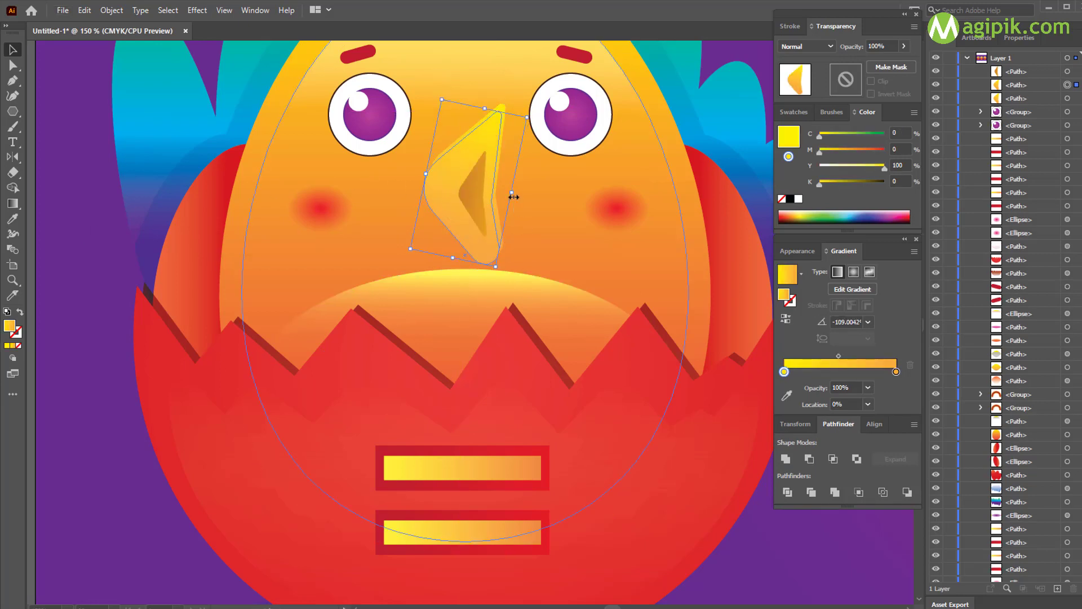
{"action": "left_click_drag", "start_coordinate": [512, 195], "coordinate": [516, 195]}
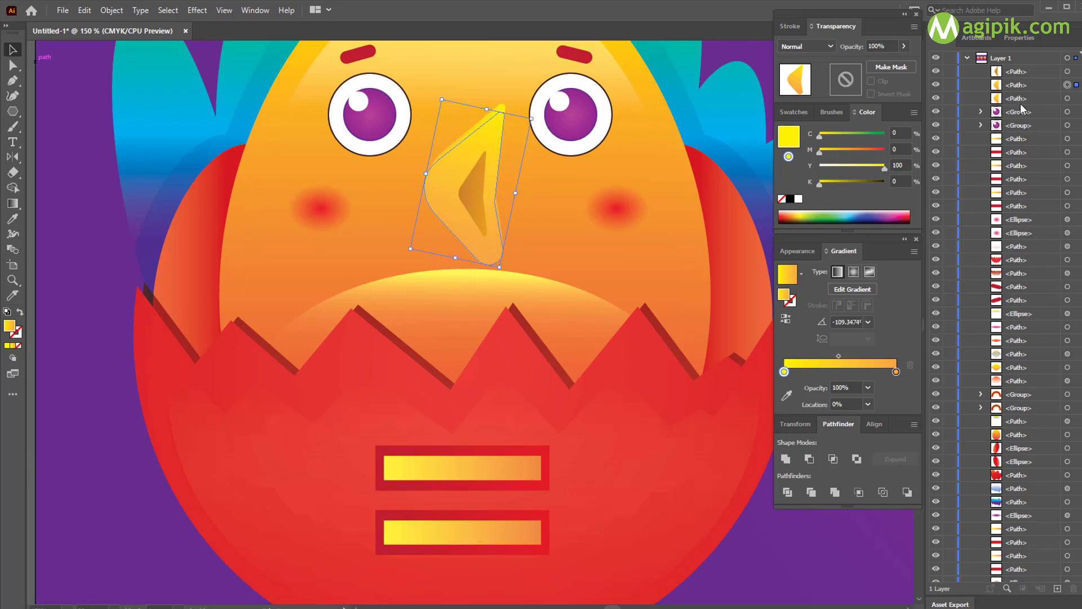
{"action": "left_click_drag", "start_coordinate": [1023, 85], "coordinate": [1027, 105]}
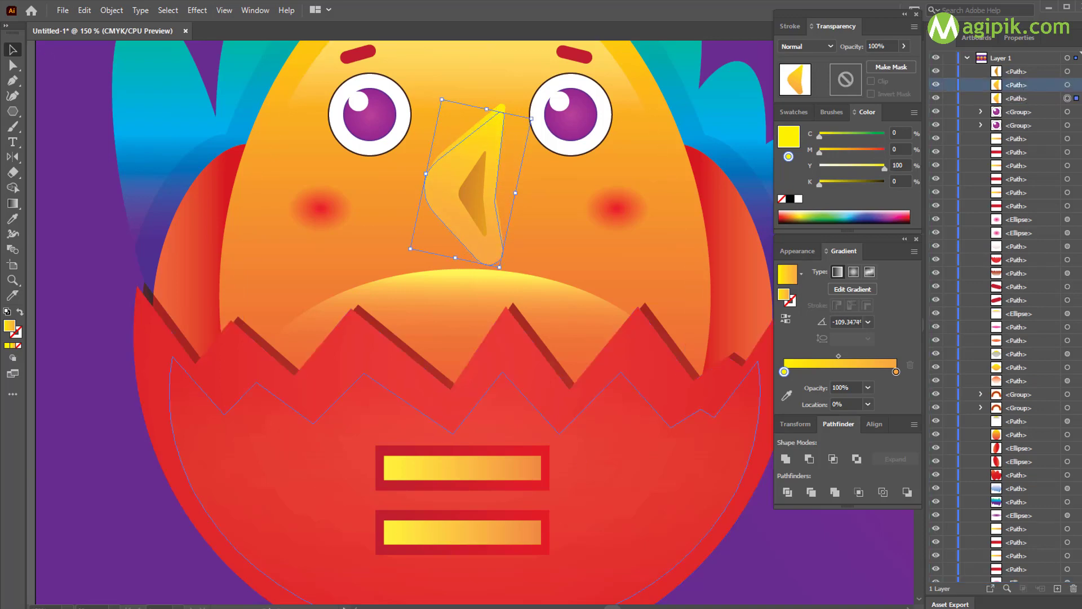
Step: Sample the orange-to-white Multiply shadow beneath the middle chick's beak onto the offset beak copy
{"action": "scroll", "coordinate": [568, 423], "scroll_direction": "down", "scroll_amount": 1}
{"action": "scroll", "coordinate": [568, 423], "scroll_direction": "right", "scroll_amount": 8}
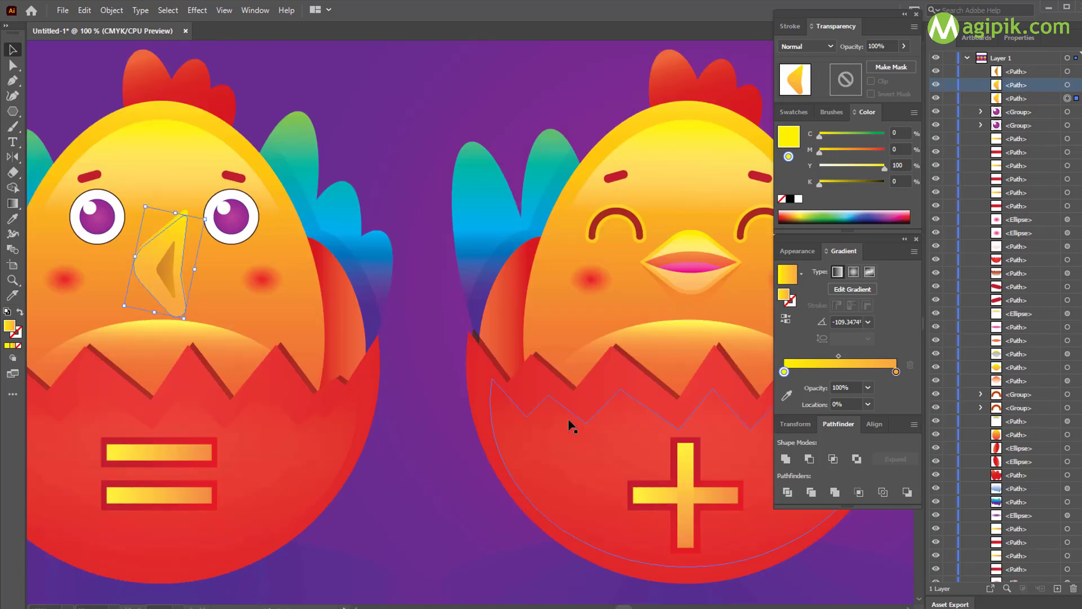
{"action": "key", "text": "i"}
{"action": "left_click", "coordinate": [687, 298]}
{"action": "key", "text": "v"}
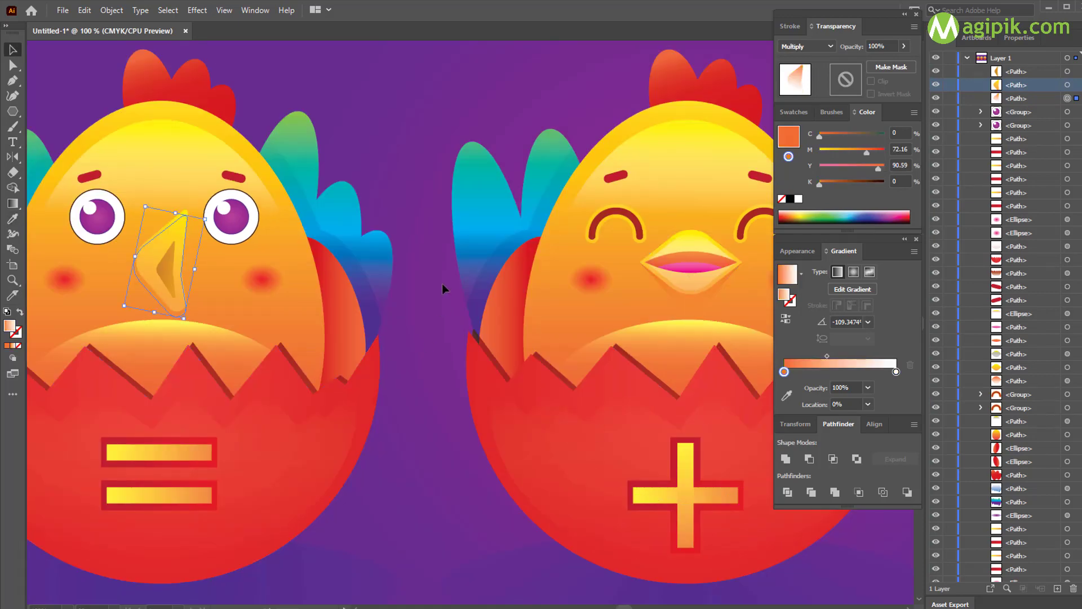
{"action": "left_click", "coordinate": [436, 287]}
Step: Redirect the beak shadow's gradient diagonally from its upper left to lower right, at about -60°
{"action": "left_click", "coordinate": [152, 296]}
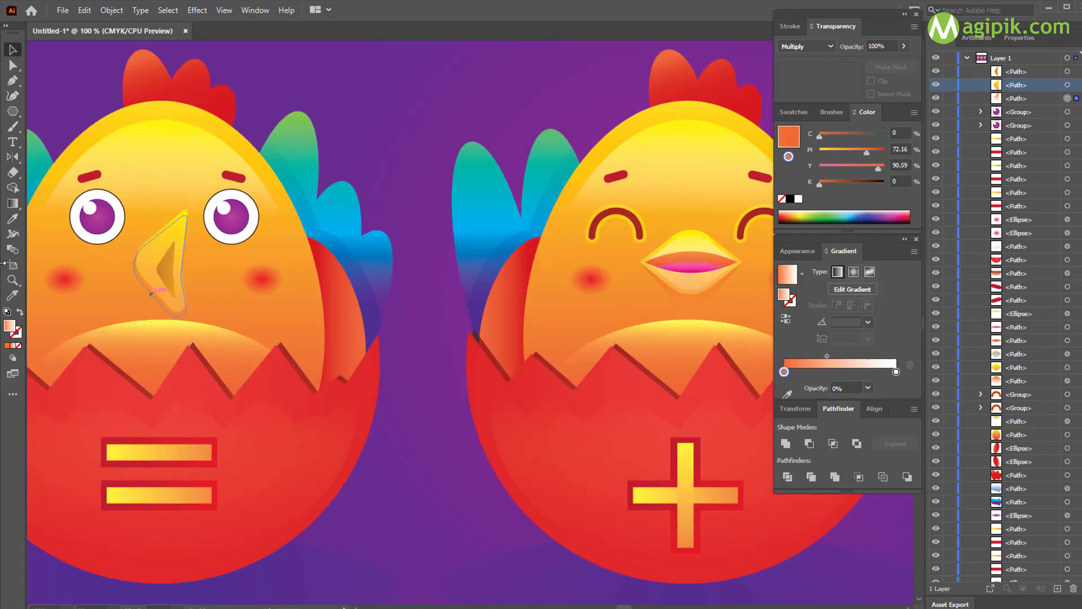
{"action": "left_click", "coordinate": [13, 203]}
{"action": "left_click_drag", "start_coordinate": [152, 313], "coordinate": [229, 331]}
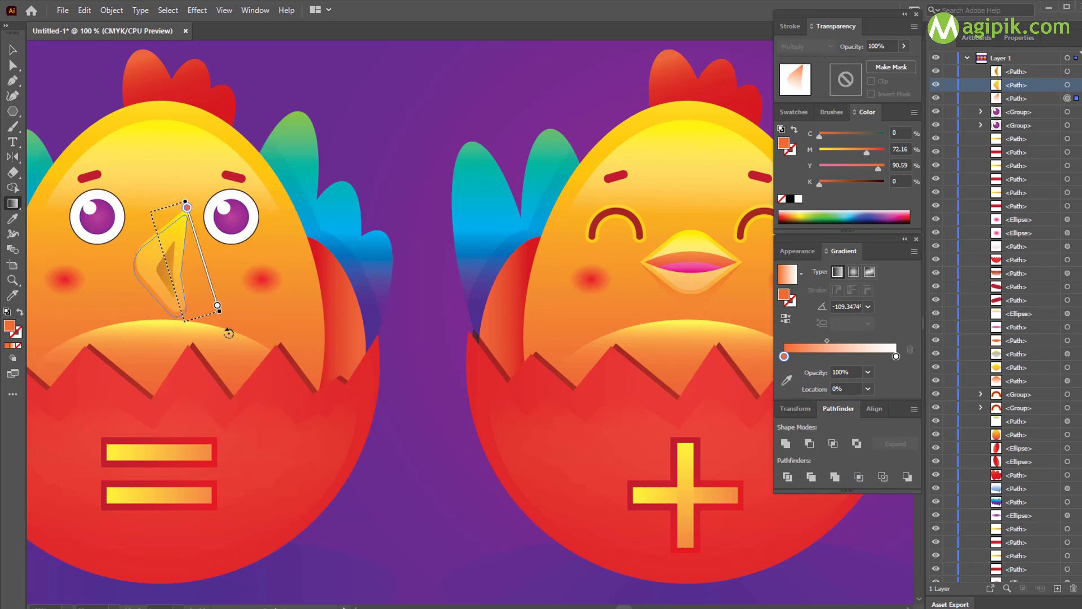
{"action": "mouse_move", "coordinate": [219, 283]}
{"action": "left_mouse_down"}
{"action": "mouse_move", "coordinate": [183, 295]}
{"action": "mouse_move", "coordinate": [190, 318]}
{"action": "left_mouse_up"}
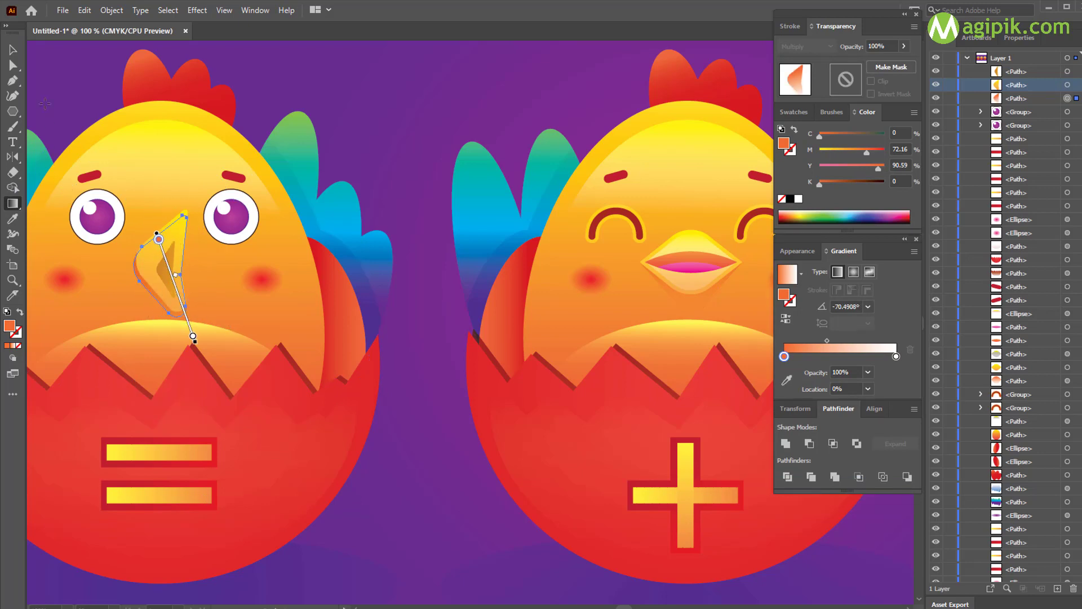
{"action": "left_click", "coordinate": [12, 51]}
{"action": "left_click", "coordinate": [441, 115]}
{"action": "scroll", "coordinate": [356, 179], "scroll_direction": "down", "scroll_amount": 3}
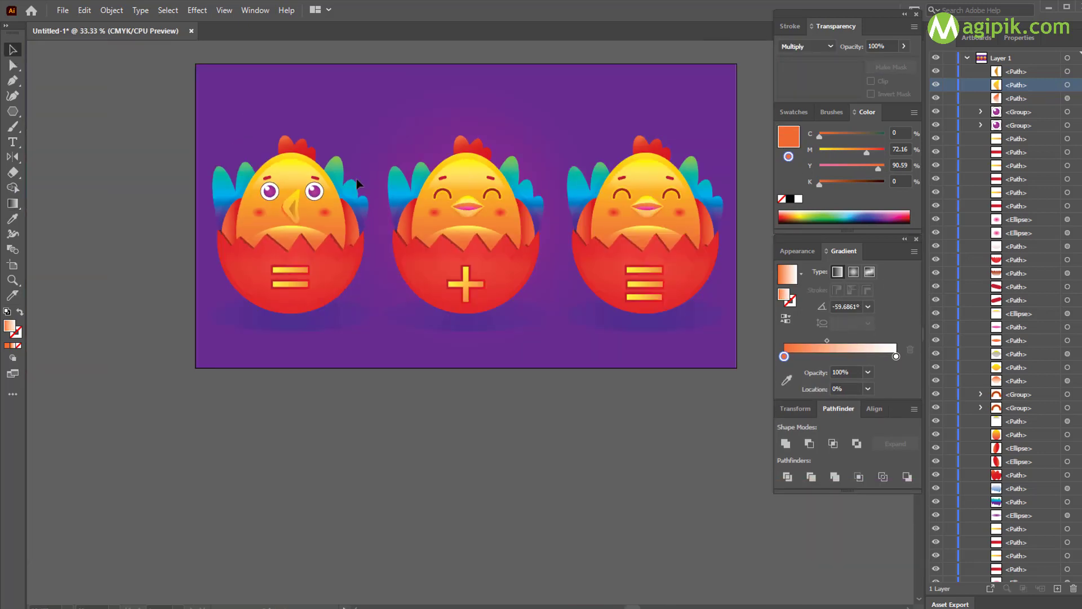
Step: Delete the pink mouth and the yellow upper and lower beak shapes from the right chick's face
{"action": "scroll", "coordinate": [361, 179], "scroll_direction": "right", "scroll_amount": 3}
{"action": "left_click", "coordinate": [571, 210]}
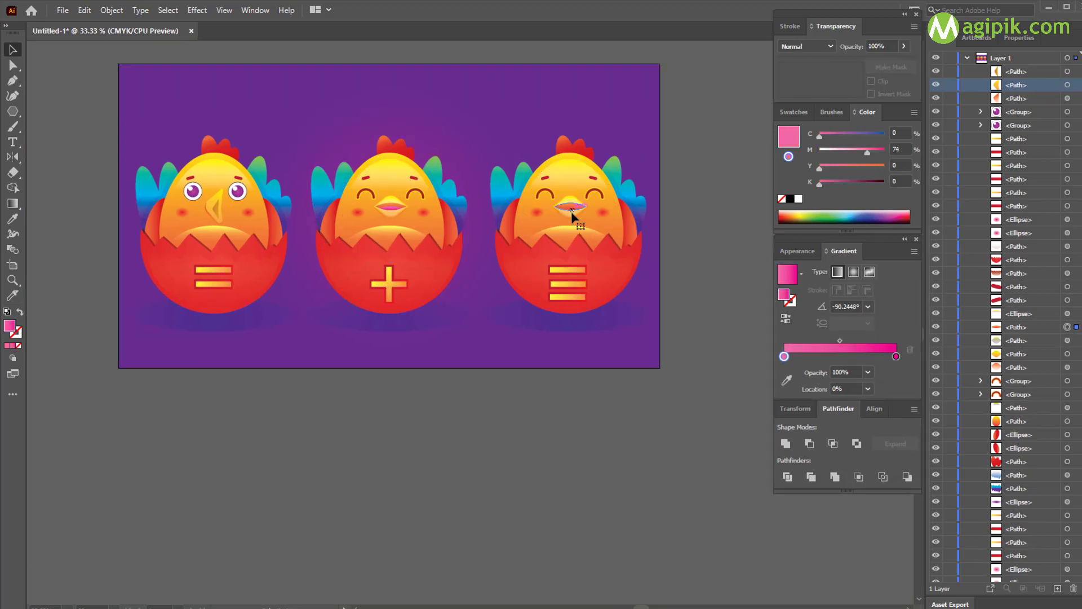
{"action": "key", "text": "Delete"}
{"action": "left_click", "coordinate": [572, 211]}
{"action": "key", "text": "Delete"}
{"action": "left_click", "coordinate": [572, 210]}
{"action": "key", "text": "Delete"}
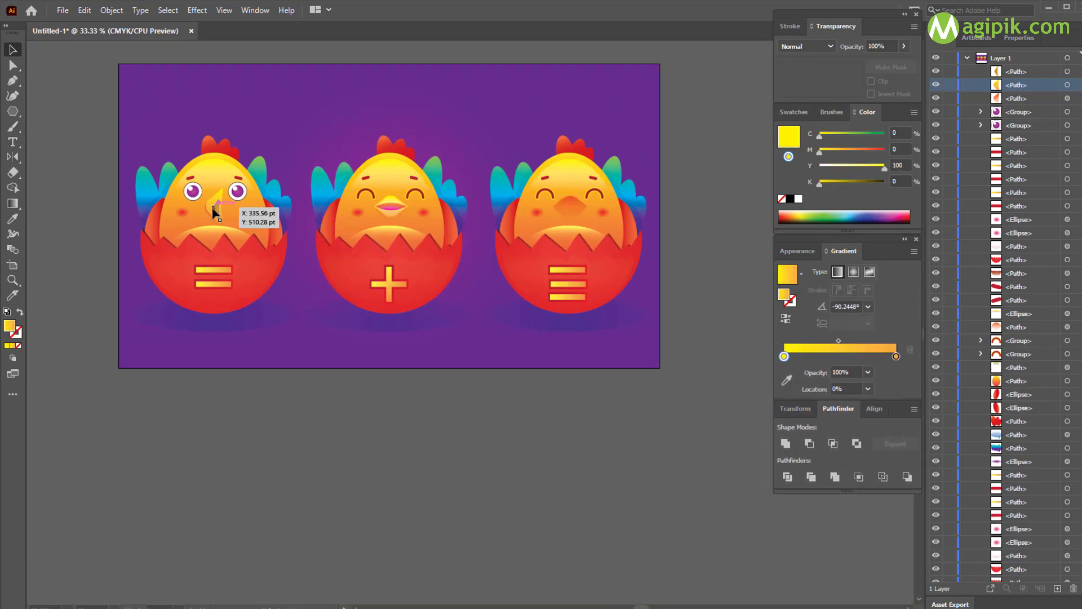
Step: Duplicate the left chick's complete beak, including its inner shading and shadow, below the chicks and group the copy
{"action": "left_click", "coordinate": [214, 211]}
{"action": "scroll", "coordinate": [212, 209], "scroll_direction": "up", "scroll_amount": 2}
{"action": "scroll", "coordinate": [212, 207], "scroll_direction": "up", "scroll_amount": 2}
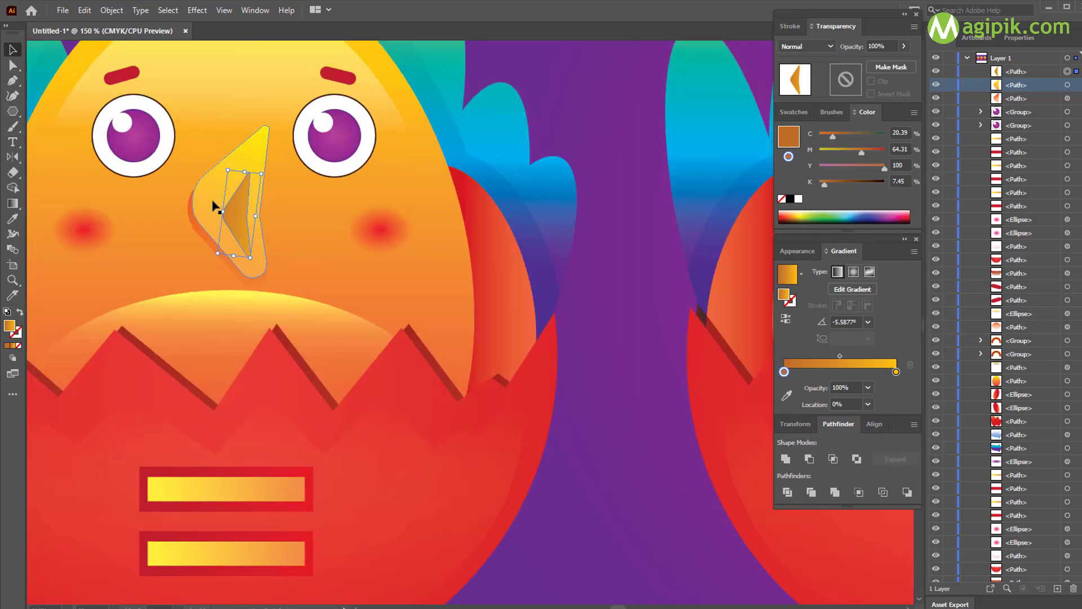
{"action": "left_click", "coordinate": [213, 204], "text": "shift"}
{"action": "scroll", "coordinate": [198, 228], "scroll_direction": "down", "scroll_amount": 3}
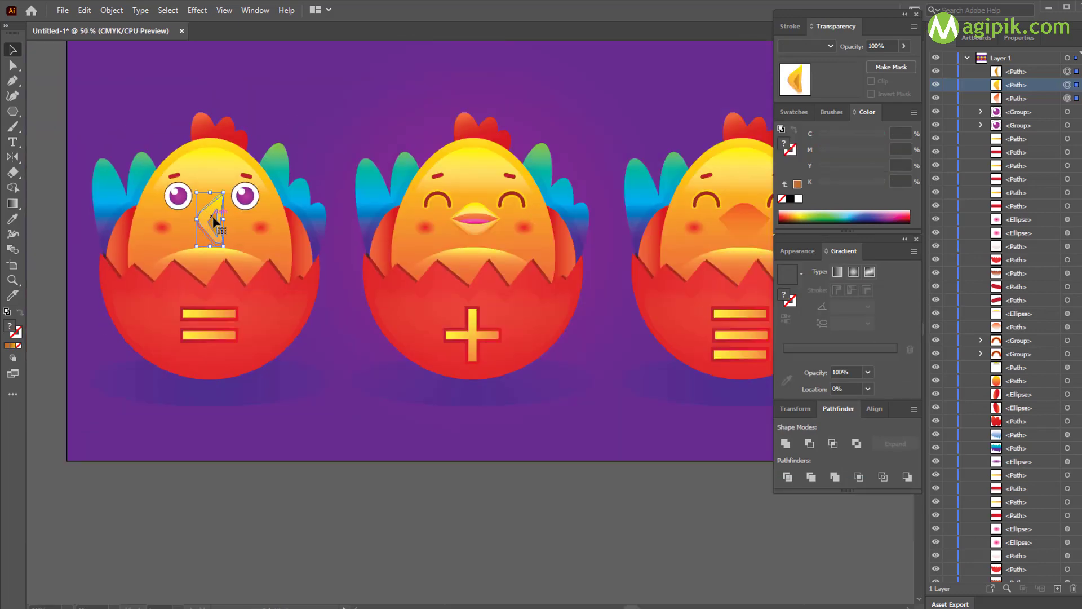
{"action": "scroll", "coordinate": [215, 222], "scroll_direction": "right", "scroll_amount": 1}
{"action": "left_click_drag", "start_coordinate": [169, 221], "coordinate": [514, 425]}
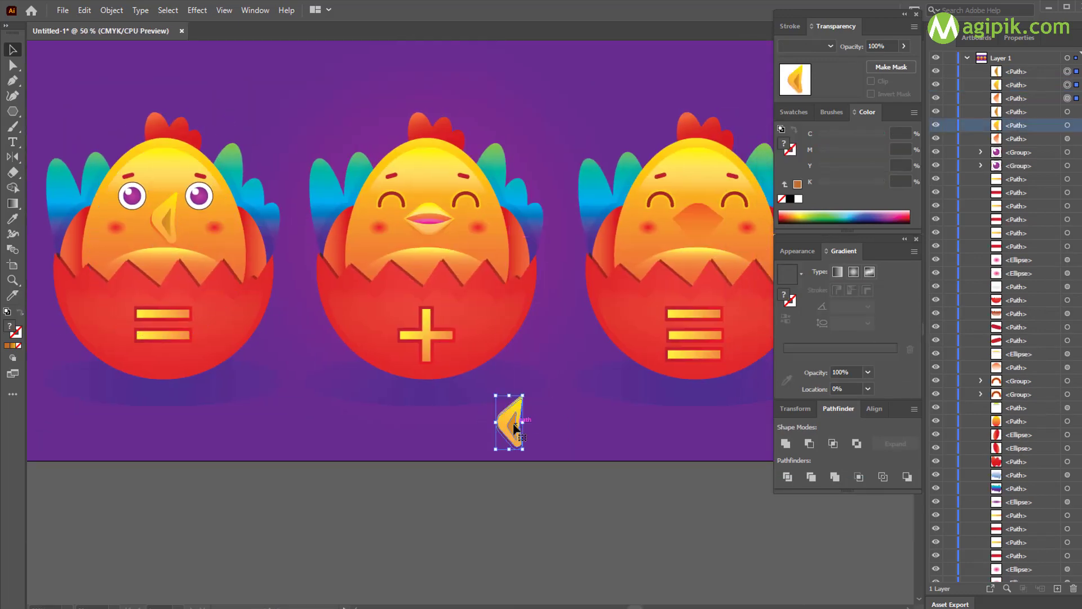
{"action": "key", "text": "ctrl+g"}
Step: Delete the leftover orange beak shadow from the right chick and move the grouped beak copy onto its face
{"action": "left_click", "coordinate": [700, 230]}
{"action": "key", "text": "Delete"}
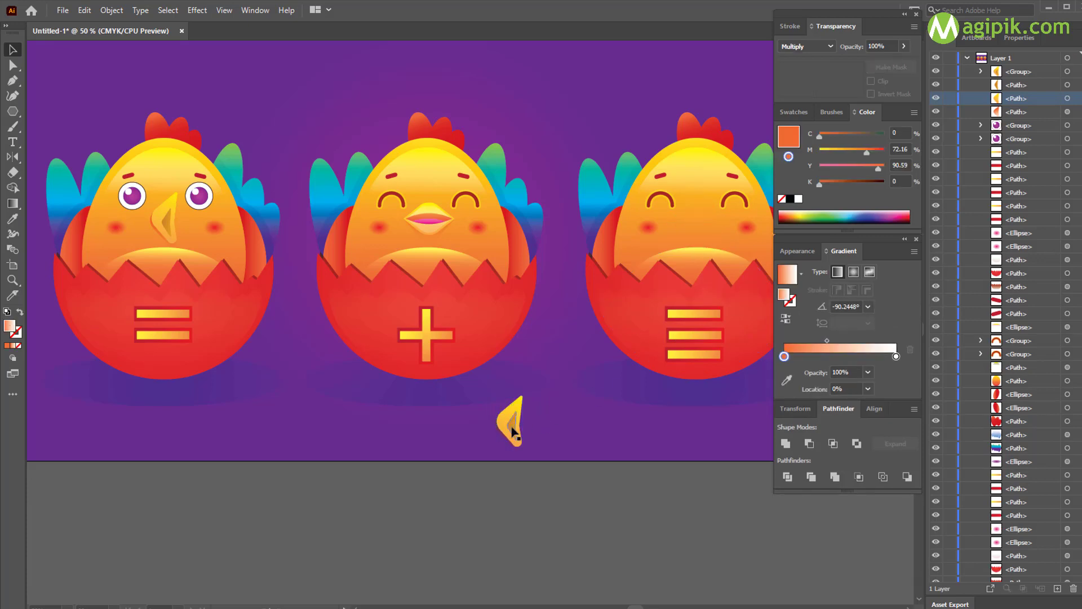
{"action": "left_click", "coordinate": [512, 427]}
{"action": "left_click_drag", "start_coordinate": [512, 424], "coordinate": [705, 221]}
{"action": "left_click", "coordinate": [649, 529]}
{"action": "scroll", "coordinate": [634, 495], "scroll_direction": "right", "scroll_amount": 2}
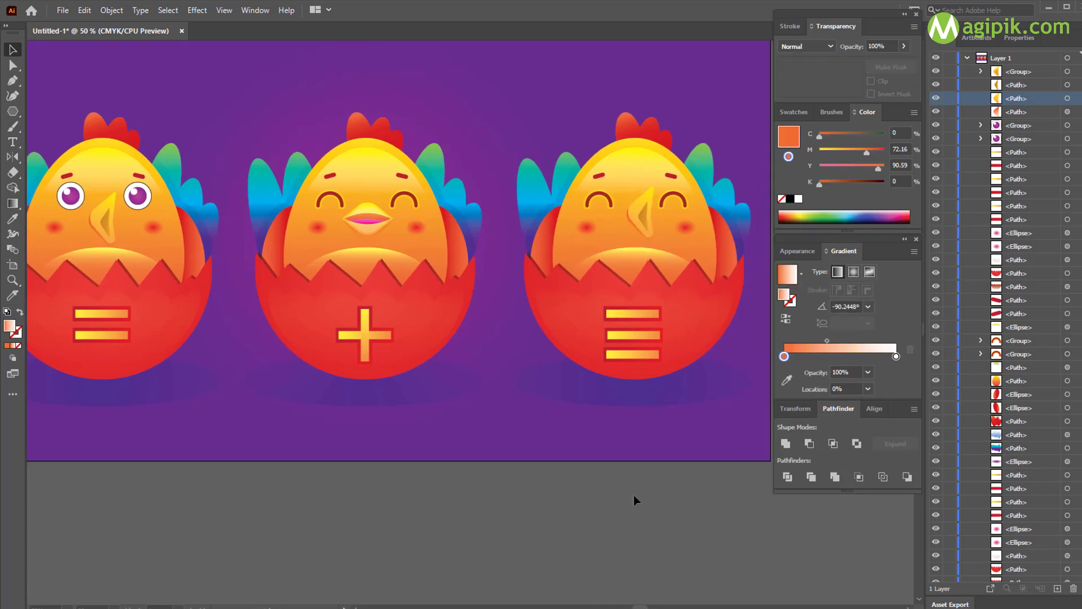
Step: Reflect the right chick's beak group horizontally so it faces right, and nudge it slightly left and down
{"action": "left_click", "coordinate": [648, 216]}
{"action": "double_click", "coordinate": [15, 158]}
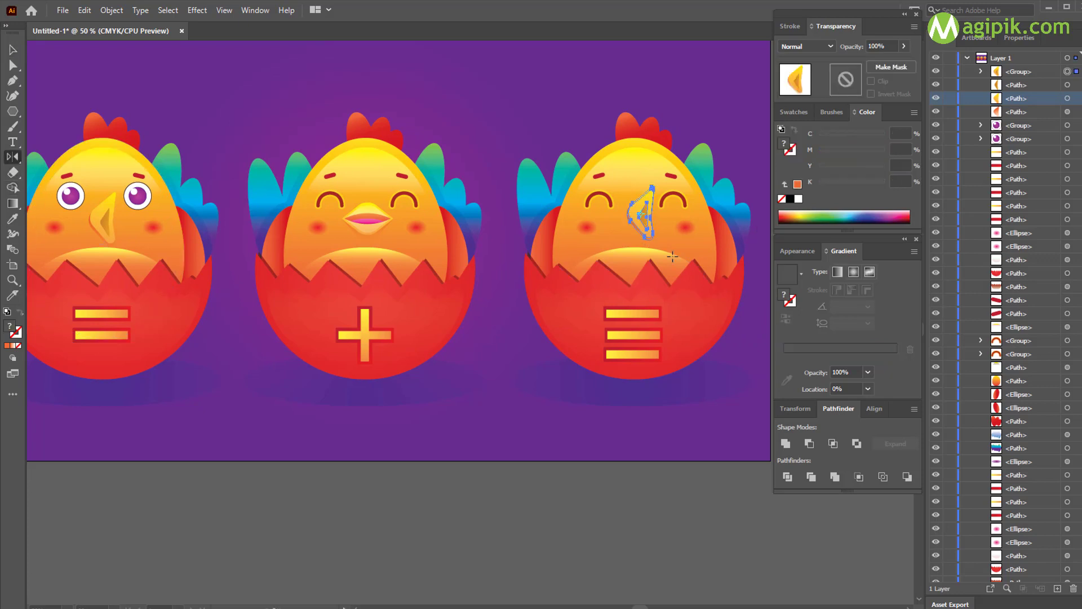
{"action": "left_click", "coordinate": [733, 452]}
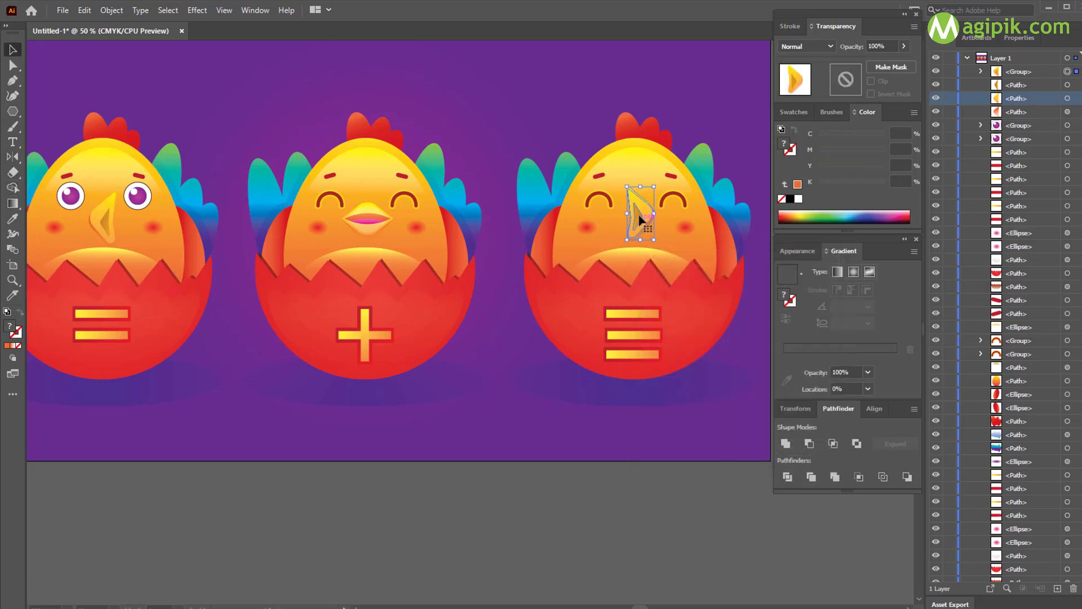
{"action": "left_click_drag", "start_coordinate": [637, 218], "coordinate": [634, 222]}
{"action": "left_click", "coordinate": [609, 550]}
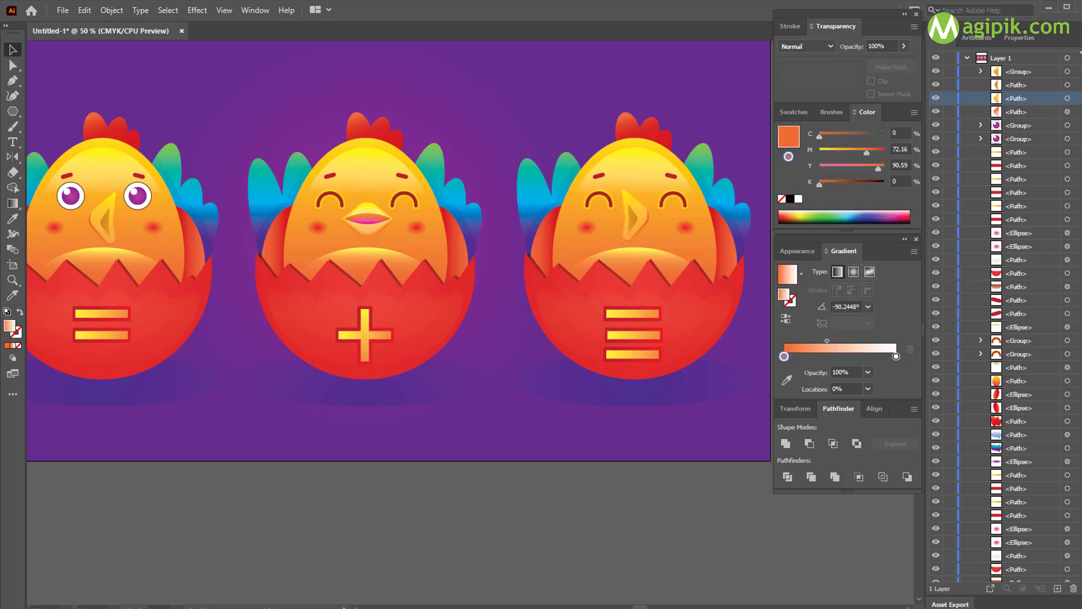
Step: Replace the right chick's closed right eye with a copy of the left chick's open right eye
{"action": "left_click", "coordinate": [676, 205]}
{"action": "left_click", "coordinate": [678, 199]}
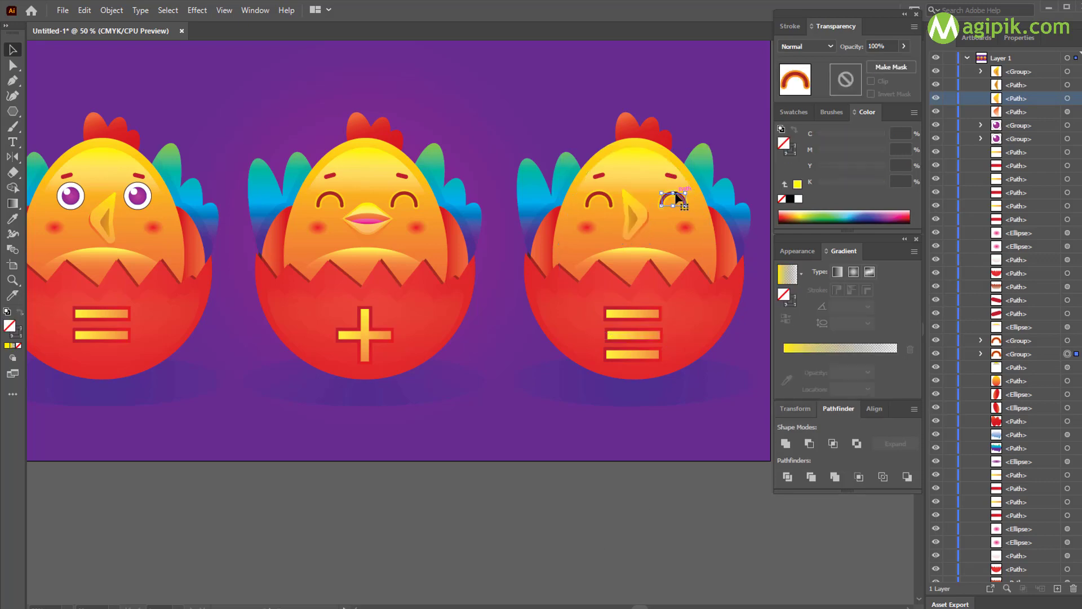
{"action": "key", "text": "Delete"}
{"action": "left_click", "coordinate": [148, 199]}
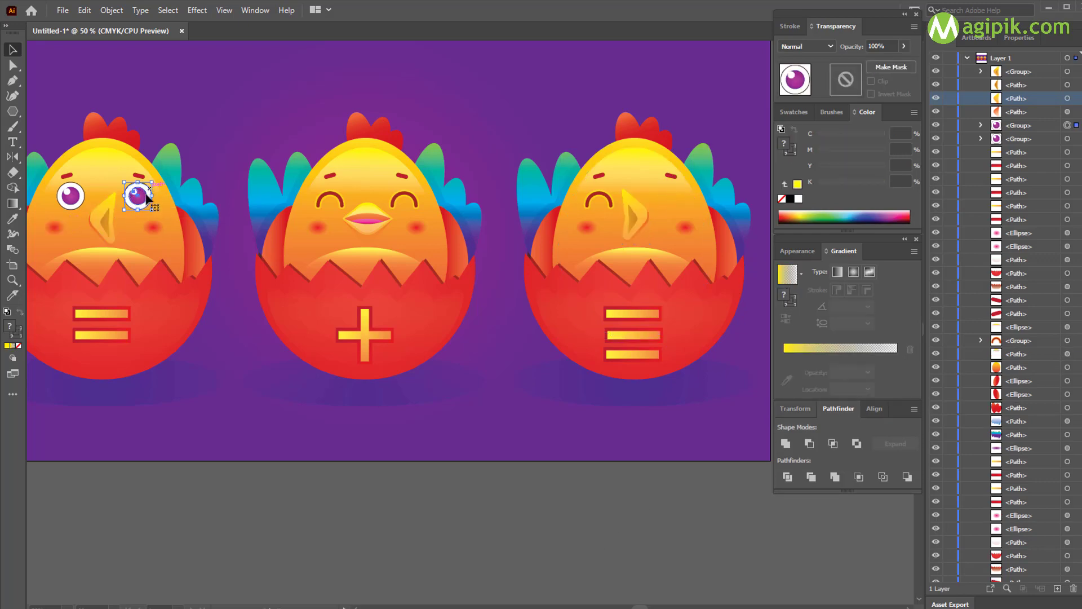
{"action": "left_click_drag", "start_coordinate": [145, 199], "coordinate": [682, 208]}
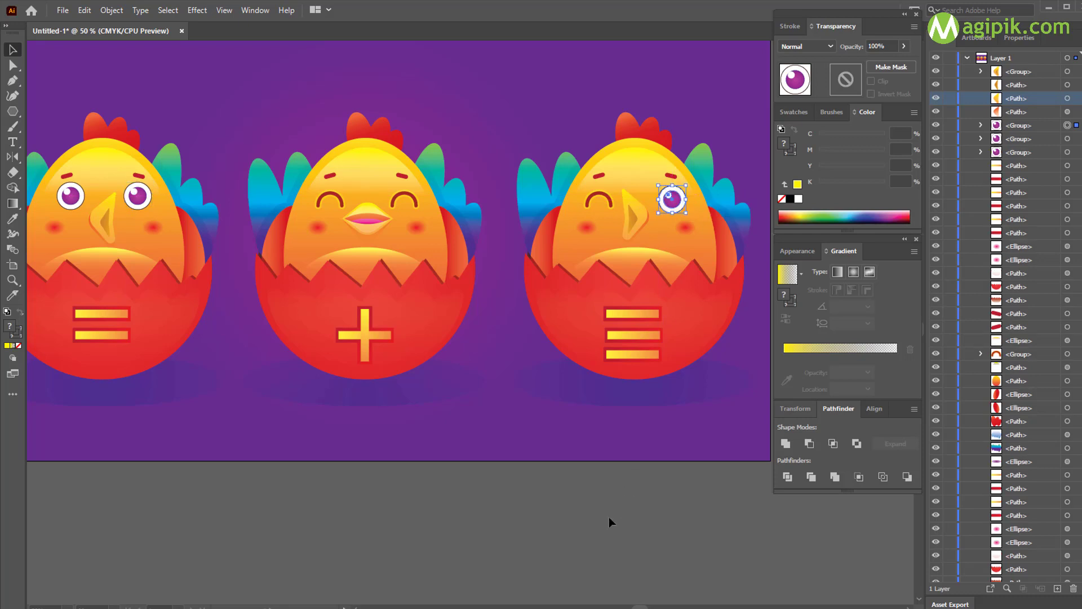
{"action": "left_click", "coordinate": [608, 515]}
{"action": "scroll", "coordinate": [455, 492], "scroll_direction": "down", "scroll_amount": 2}
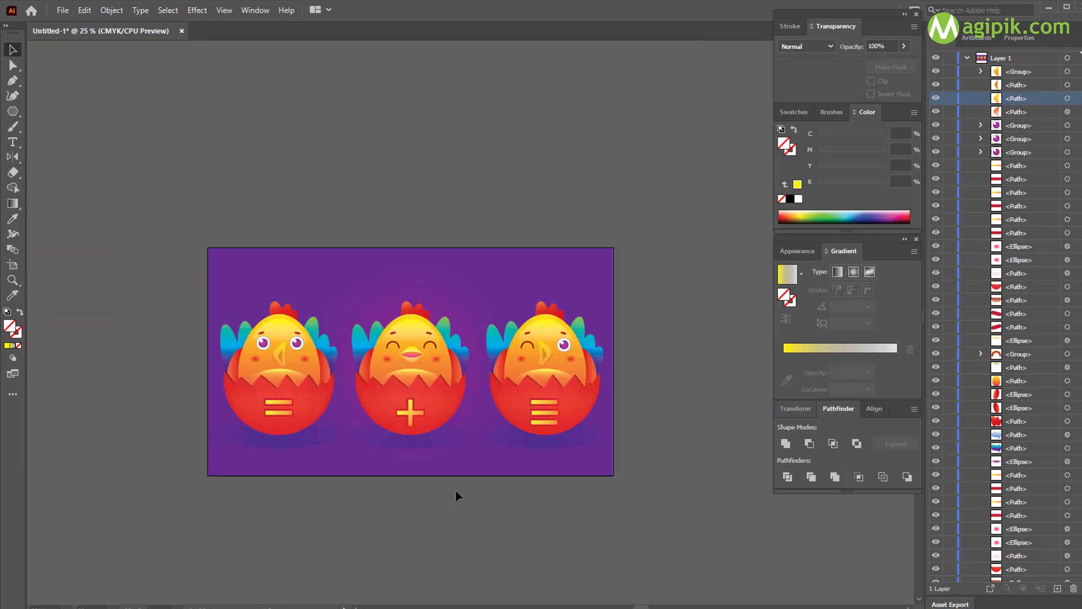
{"action": "scroll", "coordinate": [456, 490], "scroll_direction": "down", "scroll_amount": 2}
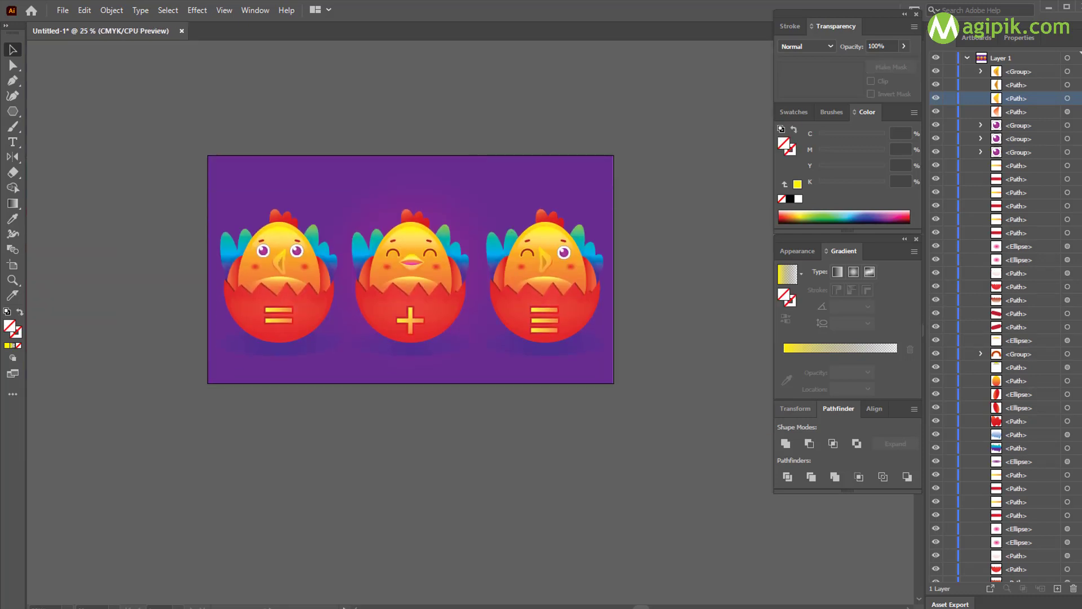